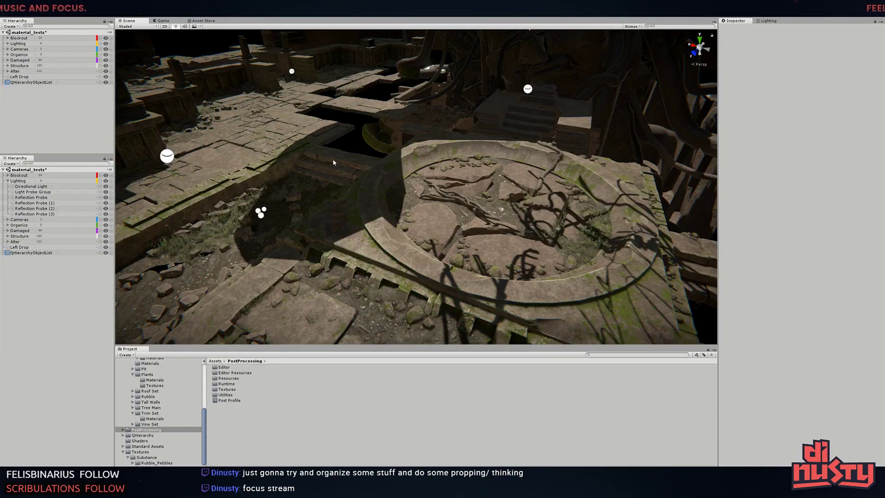
Hide Blockout and Alter, show Left Drop, and marquee-select all the pit's grass and rocks
right_drag(441, 181, 441, 182)
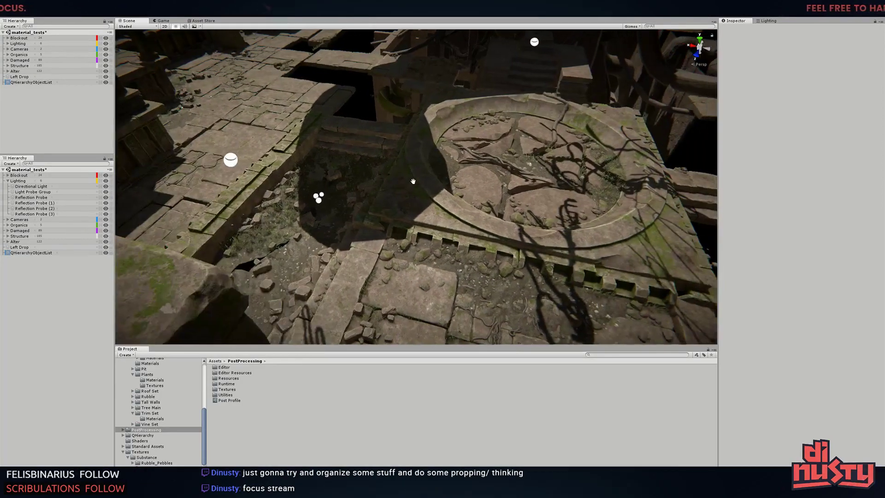
click(105, 39)
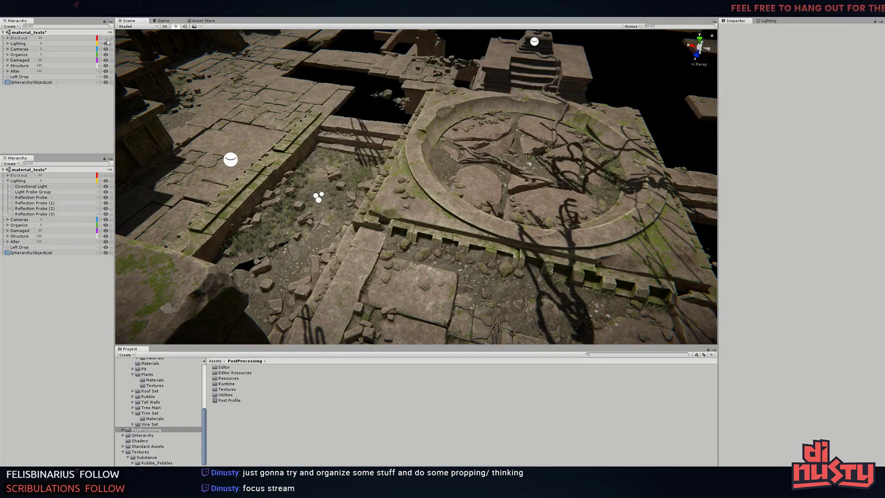
click(105, 71)
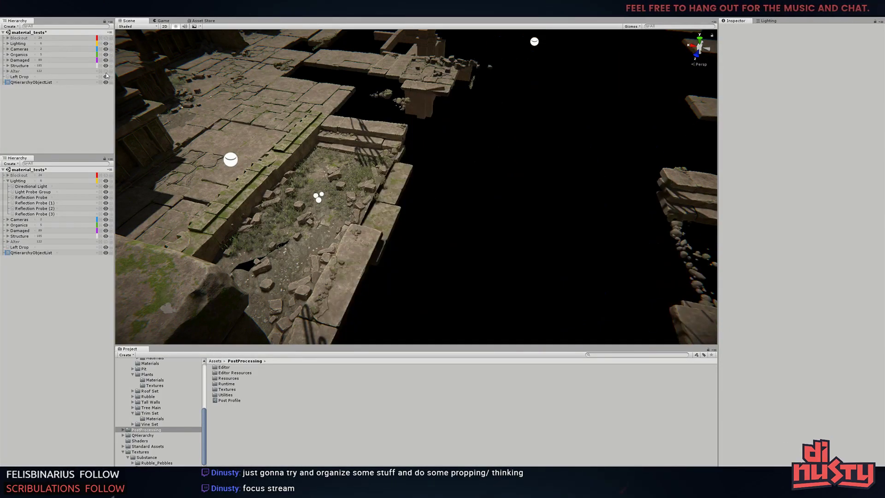
click(105, 77)
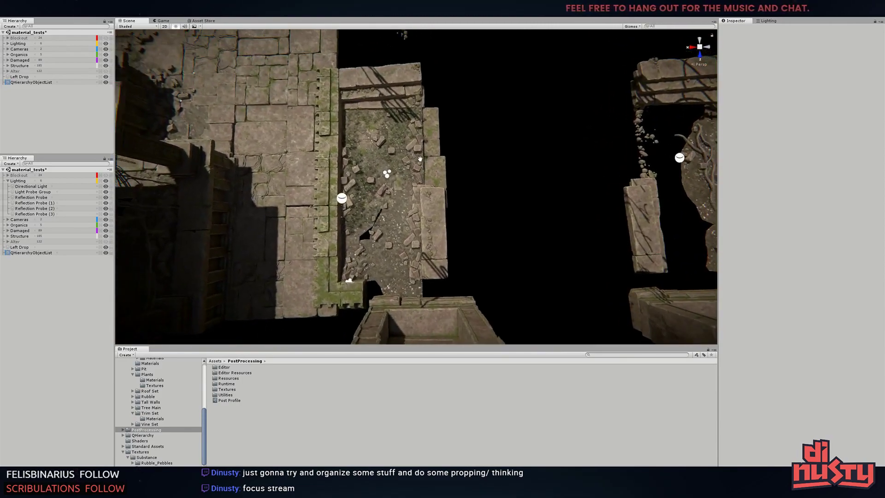
right_drag(386, 149, 409, 92)
mouse_move(485, 62)
mouse_down()
mouse_move(344, 315)
mouse_move(351, 259)
mouse_up()
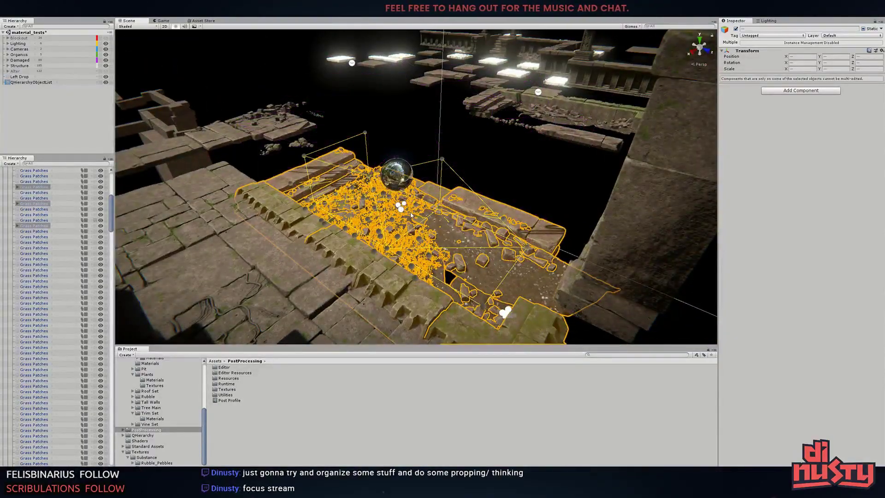
Move the selected pit objects into the Left Drop group and hide it
alt+drag(408, 215, 421, 220)
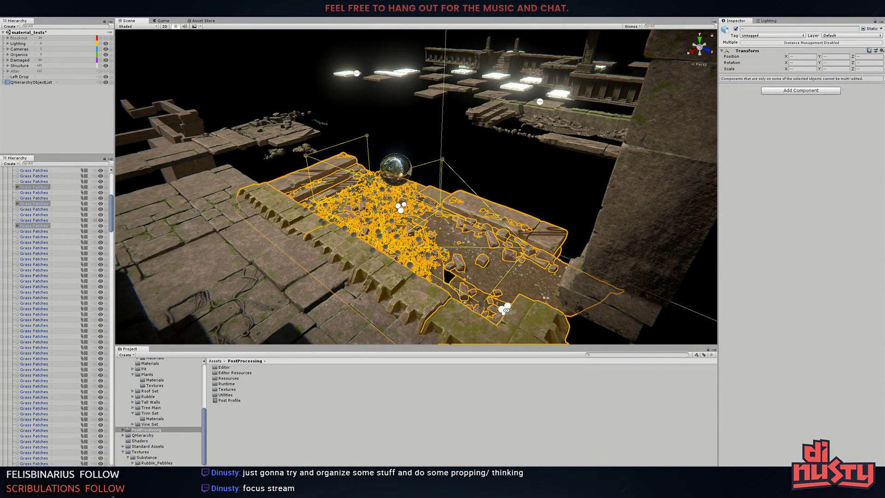
drag(111, 212, 113, 172)
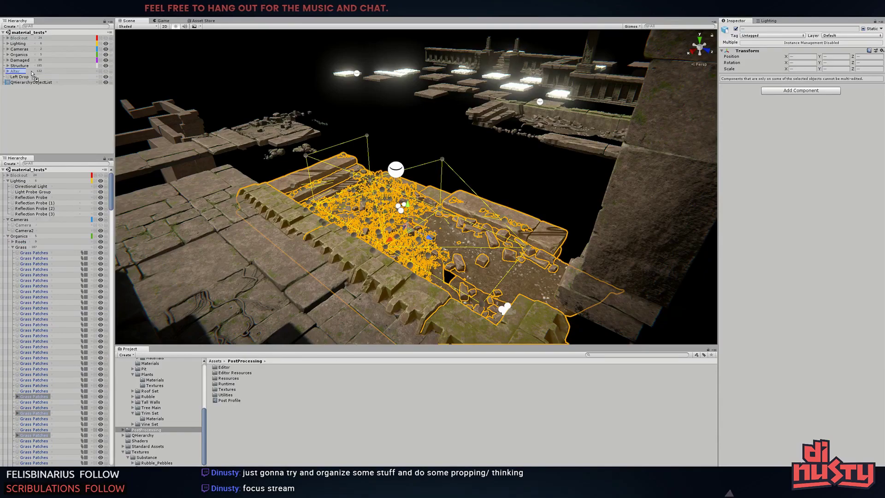
drag(26, 81, 27, 81)
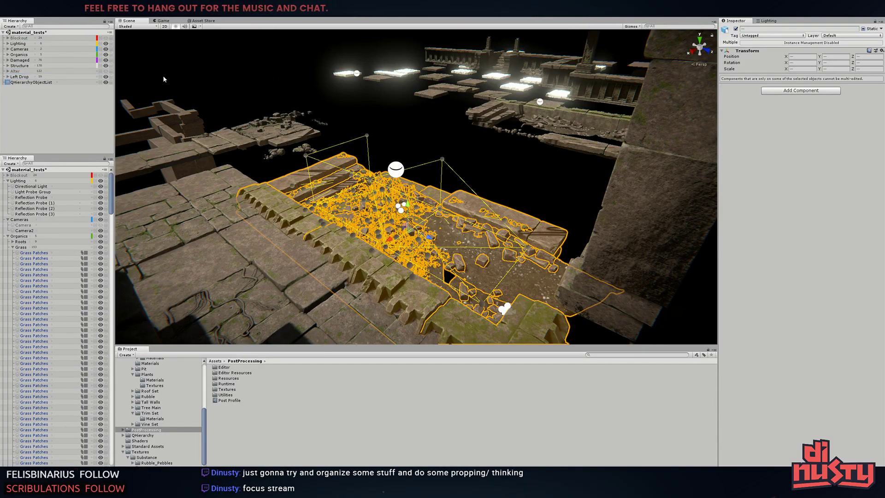
click(201, 61)
click(106, 77)
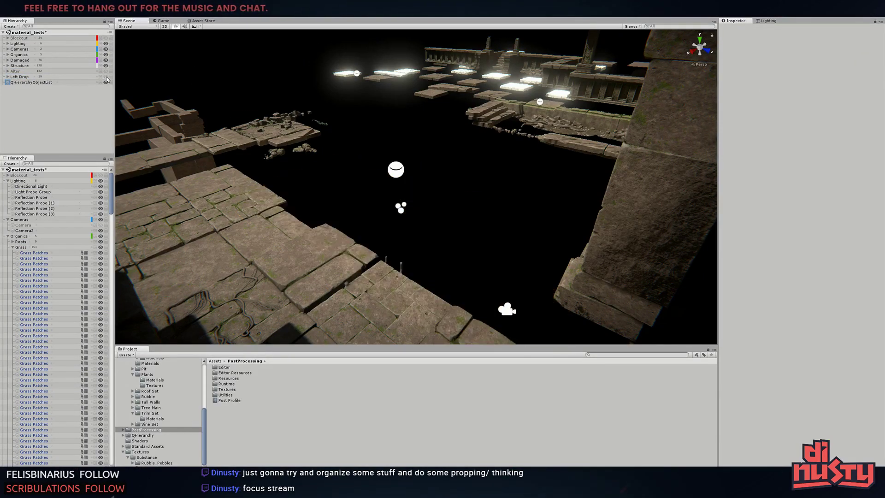
Inspect the floor from below and above, selecting the Light Probe Group and Trim_A_Corner (7)
right_drag(415, 184, 384, 493)
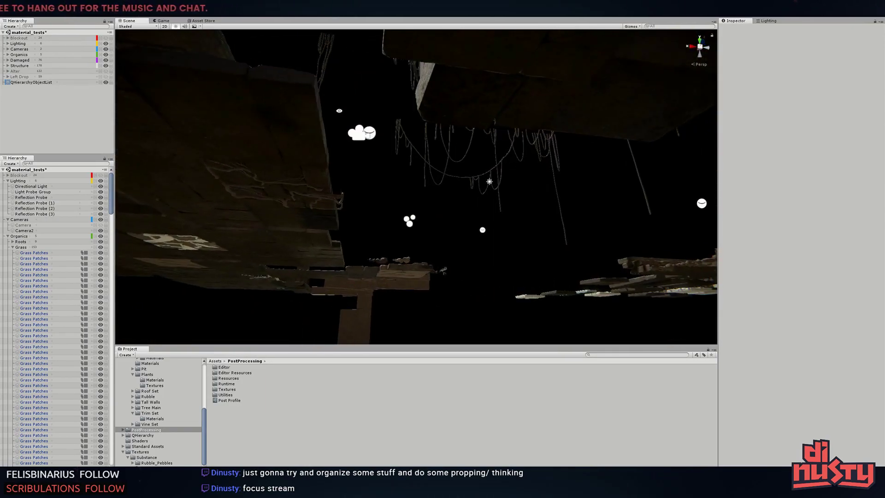
click(281, 184)
right_drag(415, 184, 415, 138)
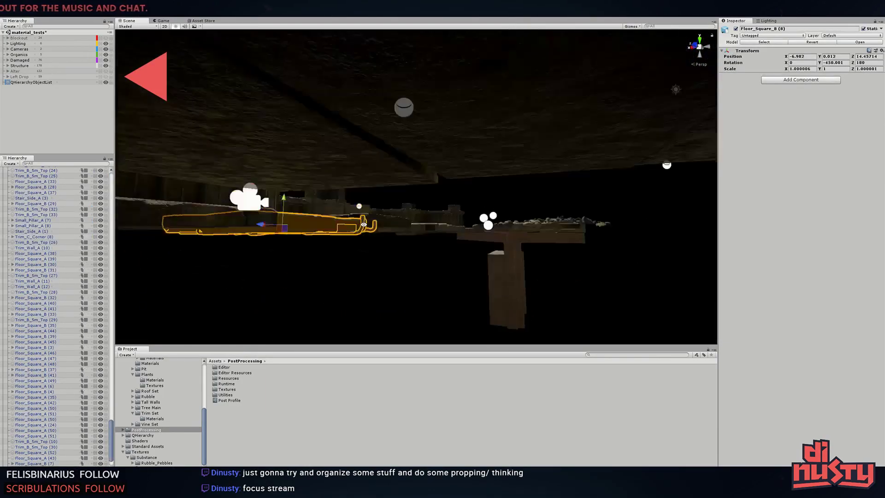
right_drag(415, 184, 414, 207)
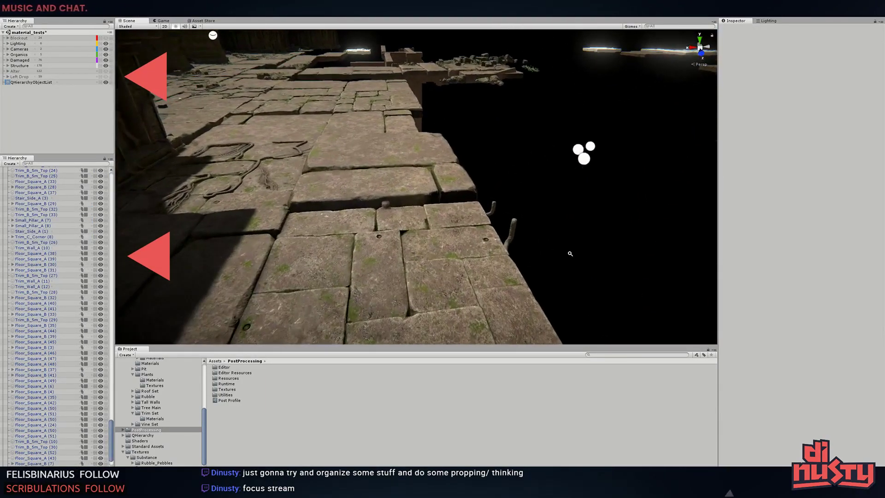
mouse_move(594, 281)
right_down()
mouse_move(517, 184)
mouse_move(506, 223)
right_up()
click(521, 167)
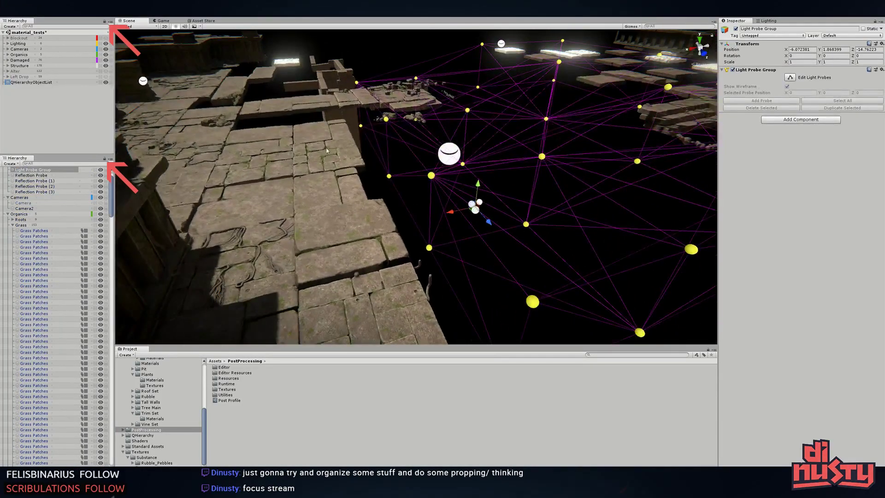
click(185, 74)
click(648, 40)
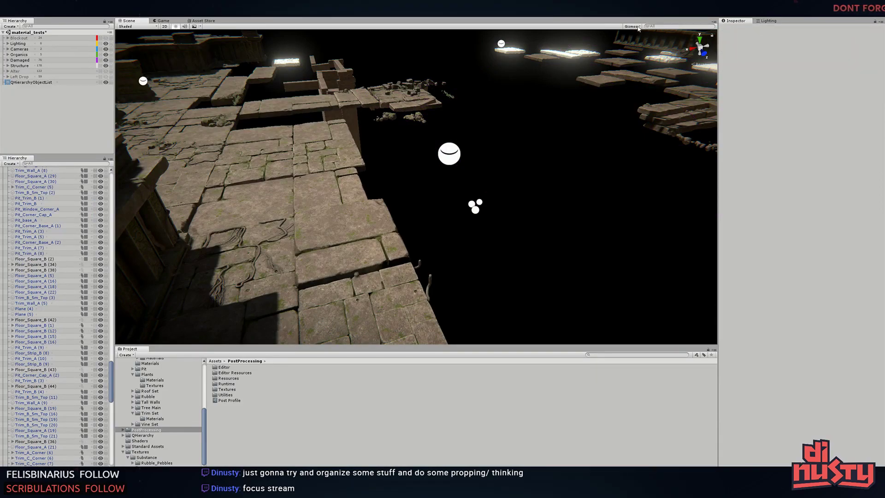
click(638, 27)
Frame the colonnade and marquee-select its roof, pillars and lower base
mouse_move(568, 95)
right_down()
mouse_move(421, 187)
mouse_move(449, 233)
mouse_move(483, 166)
mouse_move(458, 184)
mouse_move(328, 182)
mouse_move(382, 168)
mouse_move(409, 178)
mouse_move(349, 171)
right_up()
middle_drag(349, 170, 466, 198)
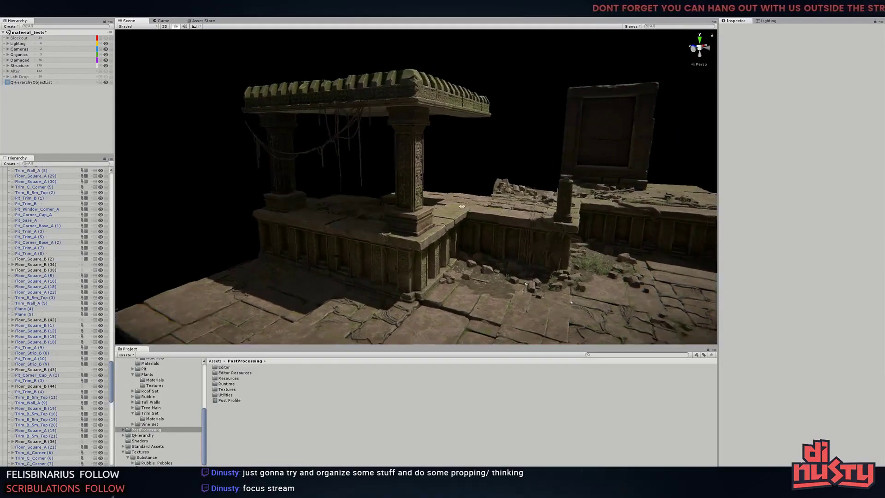
right_drag(465, 198, 476, 189)
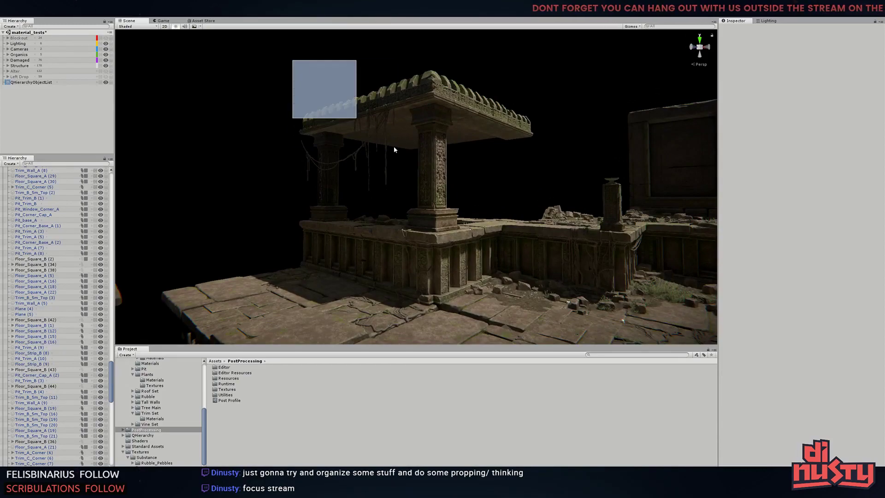
drag(393, 146, 521, 263)
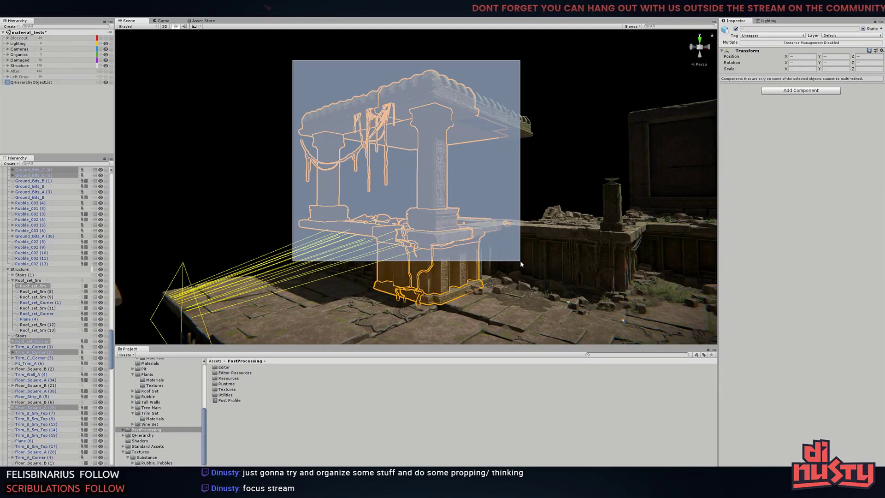
drag(529, 302, 529, 302)
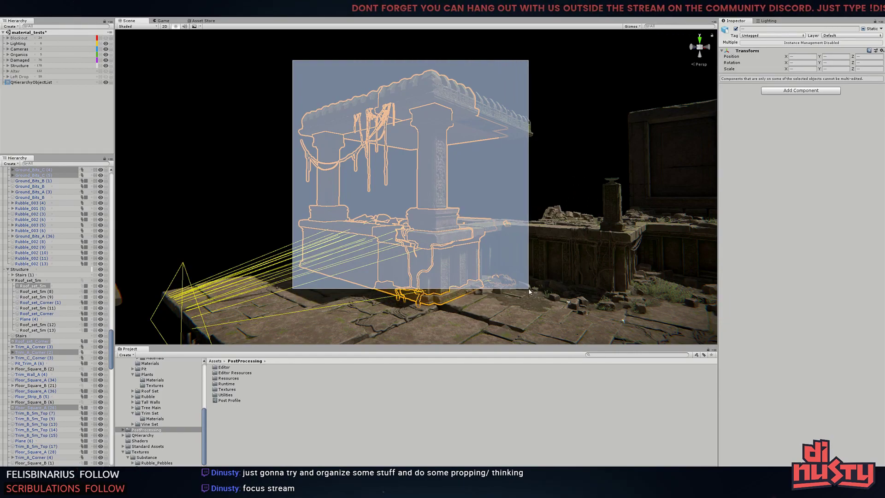
drag(529, 290, 500, 301)
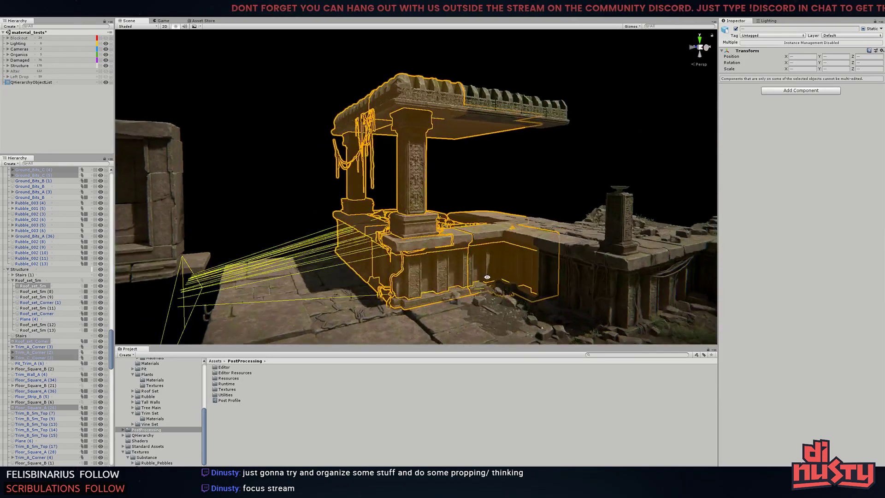
From a side view, reselect the roof slabs, pillar and base, then bring up the Hierarchy context menu
scroll(500, 302, up, 5)
scroll(433, 306, up, 3)
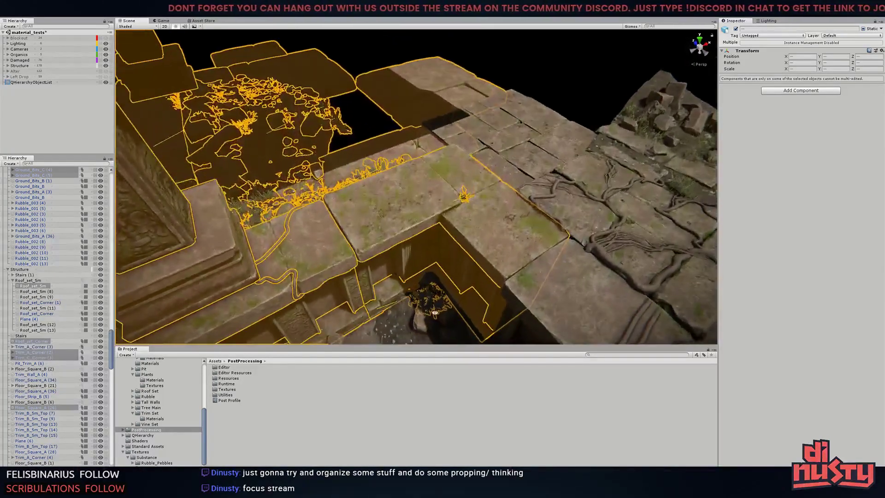
mouse_move(433, 305)
alt+mouse_down()
mouse_move(477, 246)
mouse_move(479, 208)
alt+mouse_up()
drag(347, 95, 578, 267)
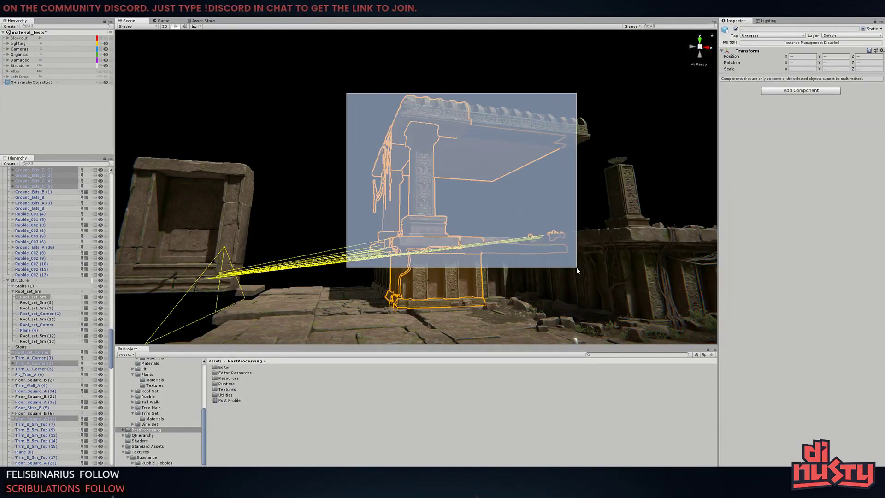
mouse_move(344, 61)
mouse_down()
mouse_move(477, 254)
mouse_move(488, 231)
mouse_move(348, 208)
mouse_up()
right_click(59, 96)
Create new empty GameObjects in the Hierarchy and reorder the new one
click(65, 164)
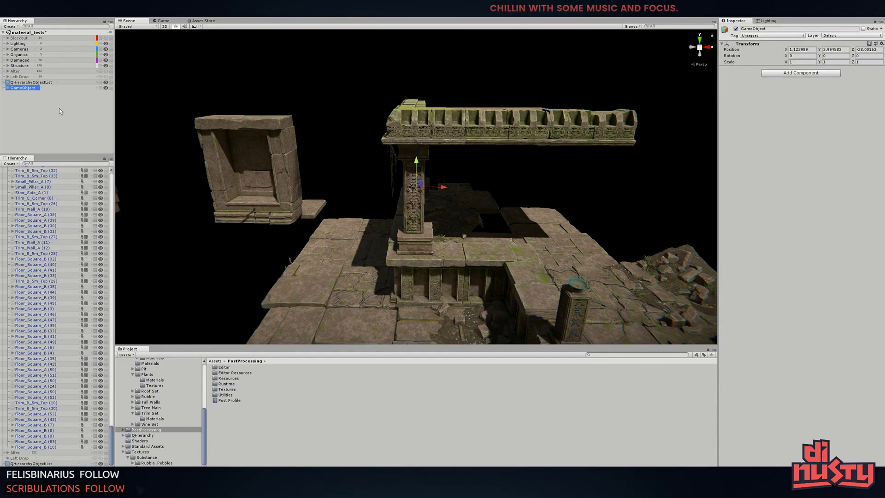
right_click(59, 109)
click(69, 174)
right_click(41, 122)
click(56, 151)
drag(27, 99, 37, 99)
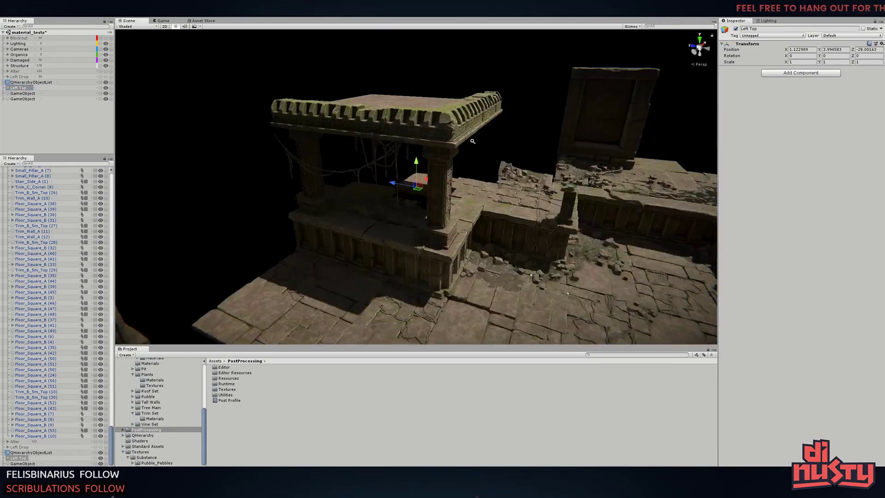
Move the selected colonnade pieces into the Left Top group, then select the pillar and nearby floor tiles
mouse_move(351, 138)
alt+mouse_down()
mouse_move(423, 187)
mouse_move(502, 289)
alt+mouse_up()
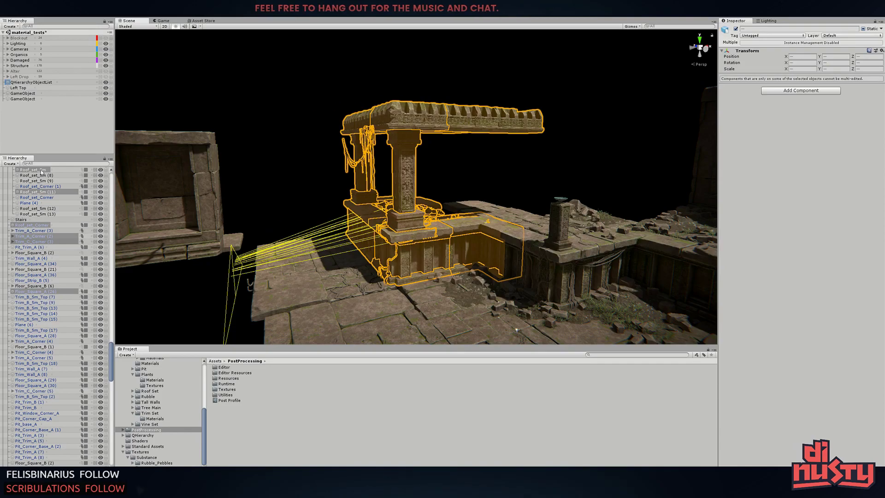
drag(68, 189, 26, 89)
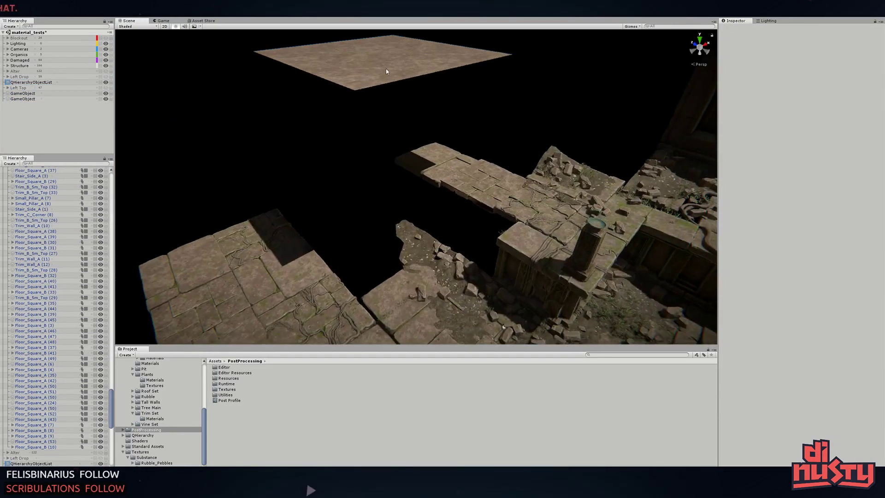
mouse_move(465, 245)
mouse_down()
mouse_move(291, 235)
mouse_move(227, 114)
mouse_up()
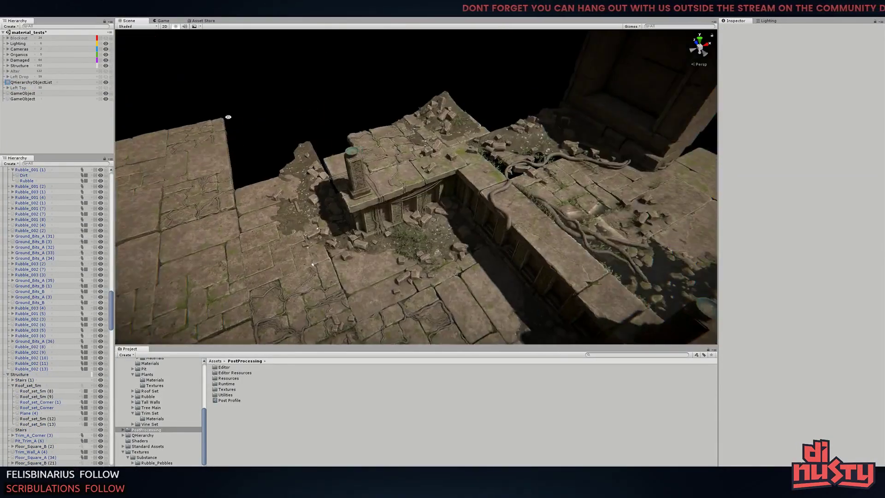
mouse_move(332, 111)
mouse_down()
mouse_move(433, 192)
mouse_move(369, 187)
mouse_up()
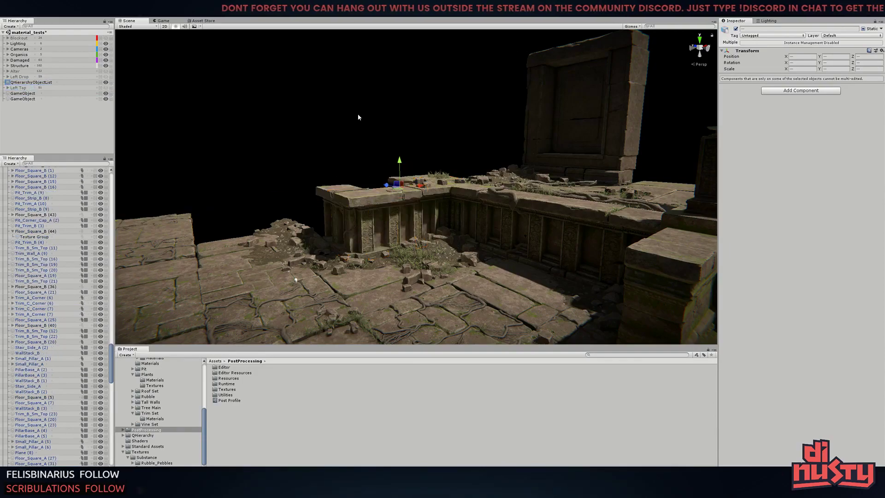
Delete the floor pieces beside the pillar and the stray rubble piece
click(442, 192)
key(Delete)
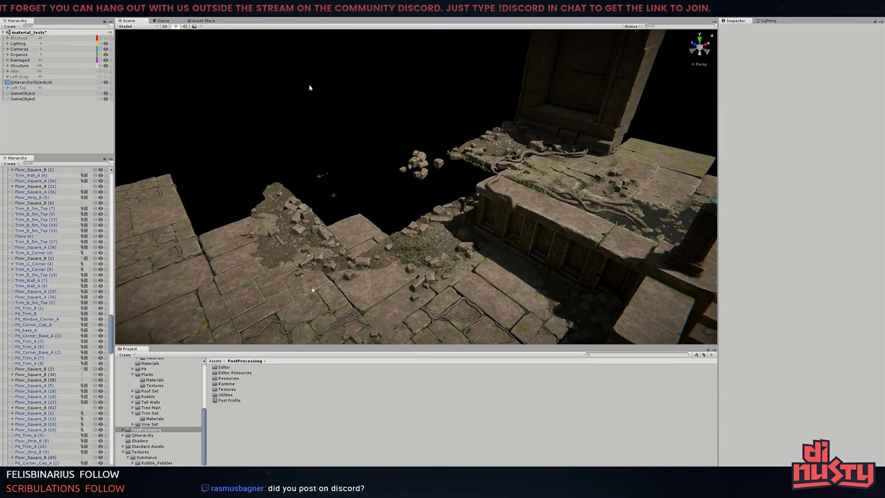
click(326, 198)
mouse_move(326, 197)
alt+mouse_down()
mouse_move(386, 172)
mouse_move(530, 229)
mouse_move(405, 192)
alt+mouse_up()
key(Delete)
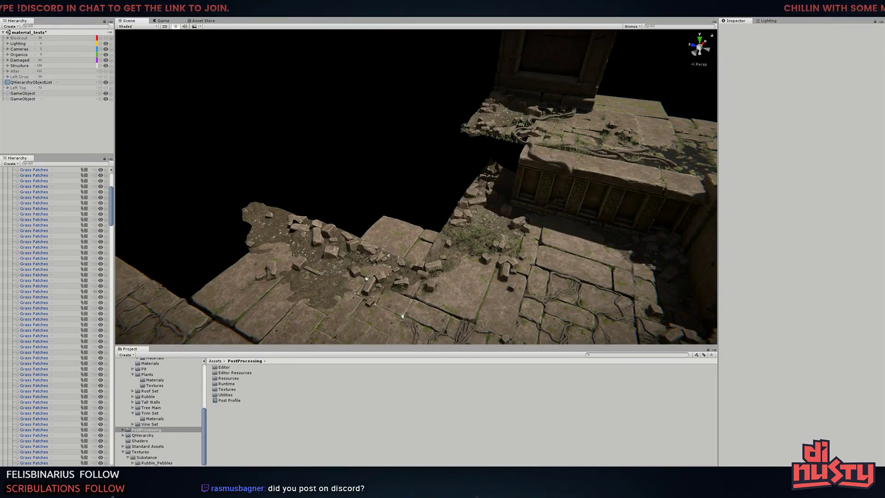
Select the roots, grass patches and rubble on the ledge
alt+drag(645, 157, 296, 167)
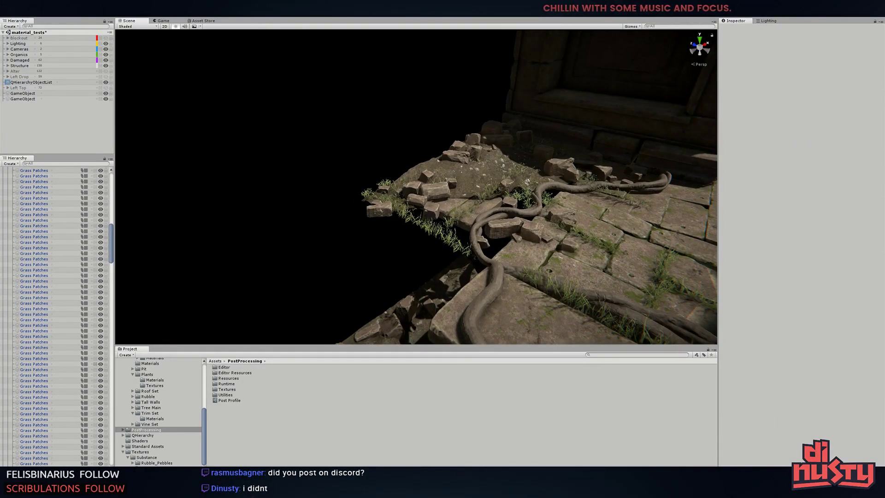
mouse_move(463, 148)
alt+mouse_down()
mouse_move(395, 198)
mouse_move(337, 208)
mouse_move(531, 189)
alt+mouse_up()
click(337, 208)
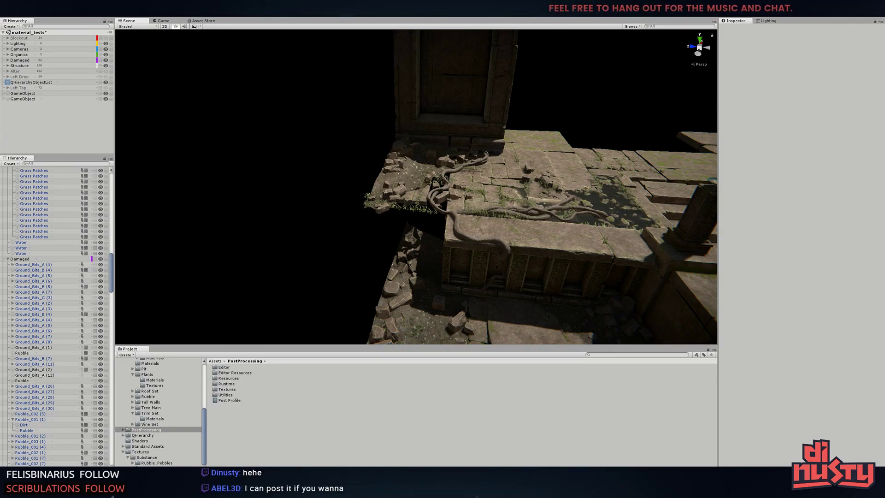
mouse_move(433, 147)
alt+mouse_down()
mouse_move(312, 142)
mouse_move(411, 128)
mouse_move(506, 193)
mouse_move(504, 209)
alt+mouse_up()
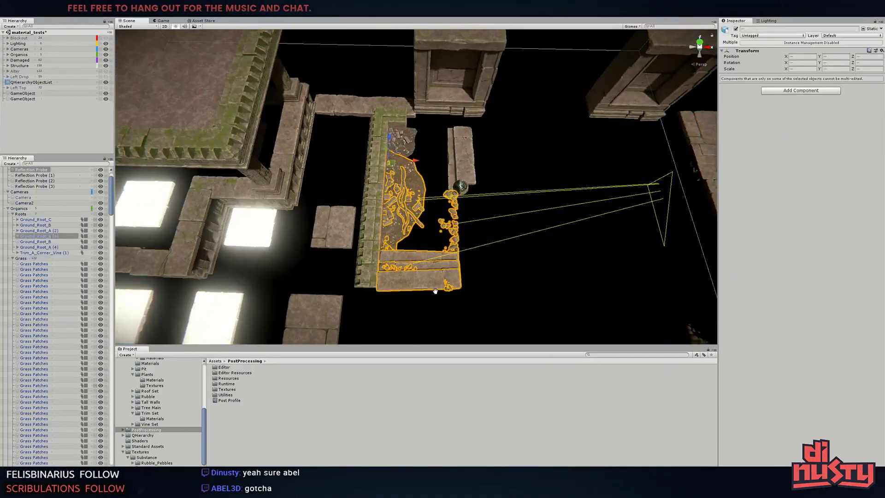
click(355, 257)
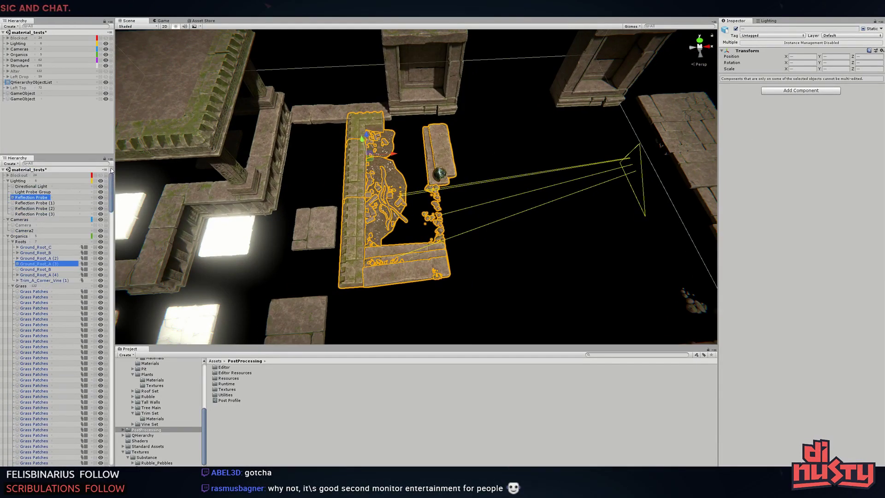
Move the ledge's roots, grass and rubble into the empty Right Drop group
alt+drag(355, 256, 190, 127)
drag(26, 99, 26, 99)
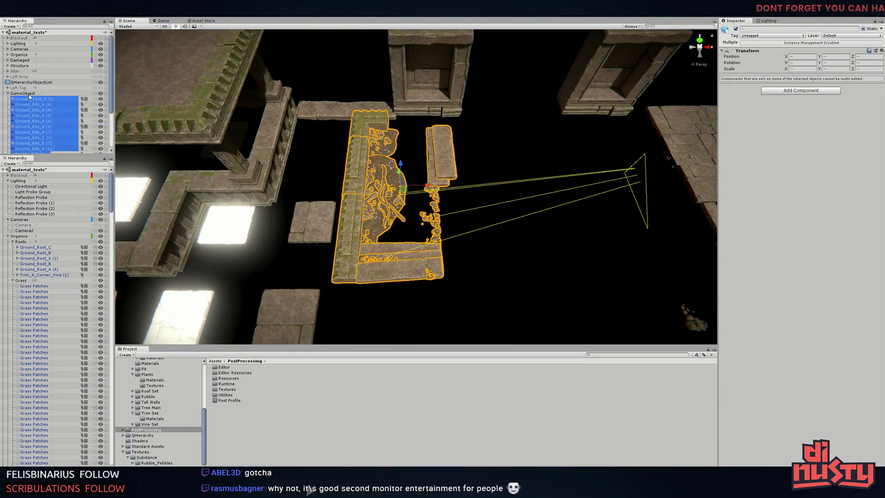
click(39, 82)
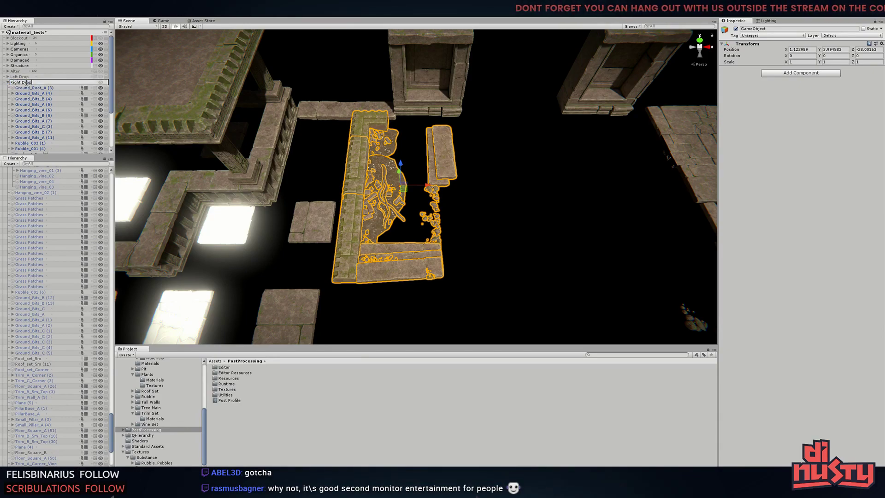
Select the stair side pieces and surrounding grass, and move them into another empty group
mouse_move(405, 132)
alt+mouse_down()
mouse_move(387, 193)
mouse_move(212, 198)
mouse_move(276, 194)
mouse_move(221, 165)
mouse_move(644, 238)
mouse_move(646, 249)
mouse_move(508, 221)
alt+mouse_up()
click(387, 193)
click(212, 197)
drag(111, 266, 109, 171)
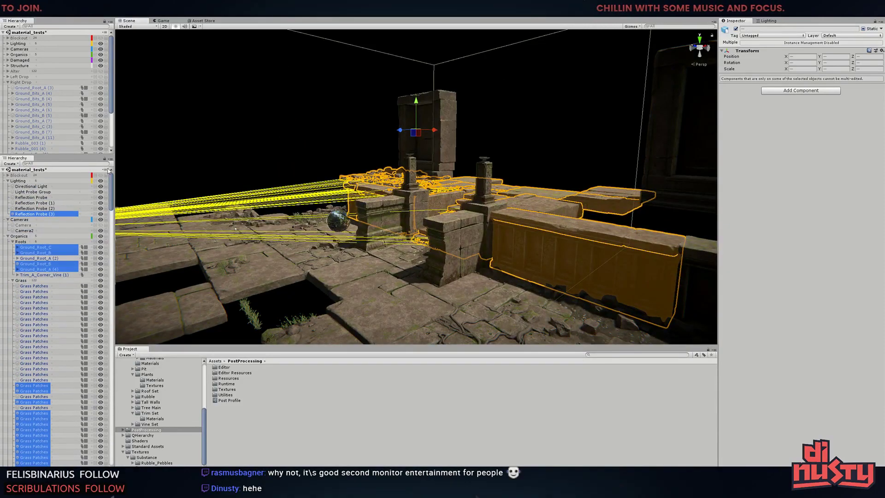
mouse_move(266, 233)
alt+mouse_down()
mouse_move(441, 284)
mouse_move(391, 258)
alt+mouse_up()
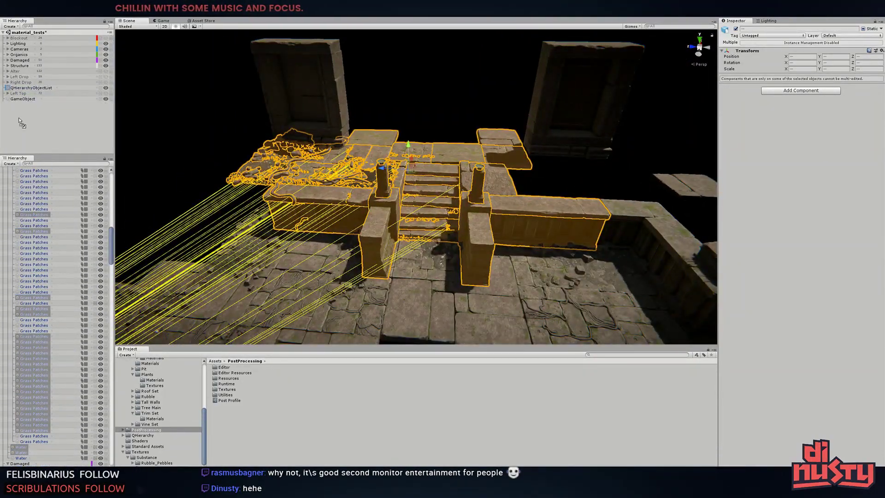
drag(25, 103, 31, 102)
Rename the stair group to Left Stairs and toggle its visibility to check its contents
text(Stairs)
click(54, 123)
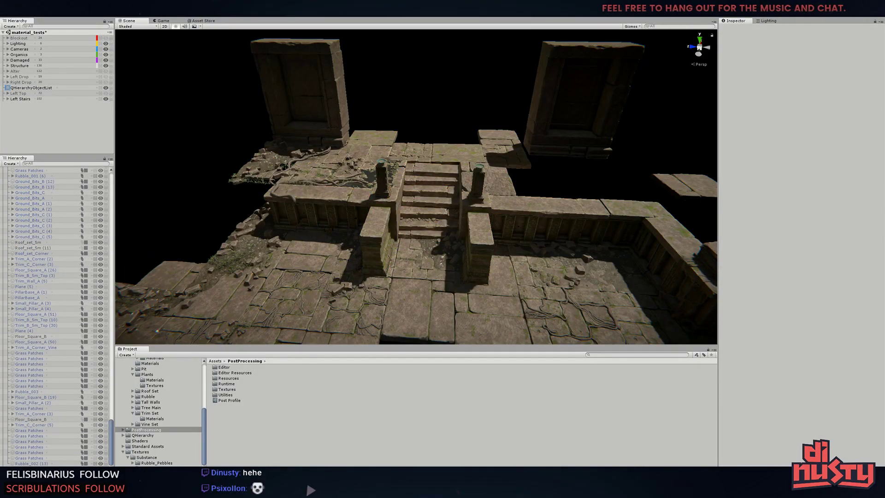
click(106, 99)
click(49, 169)
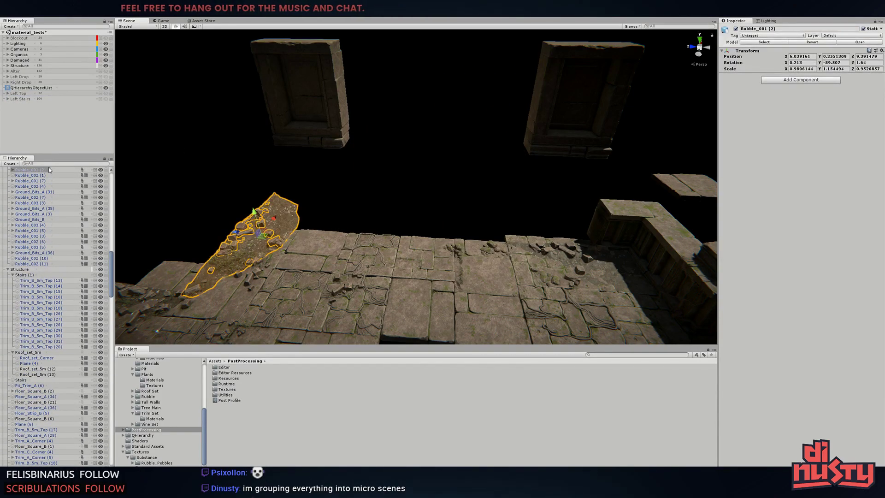
click(106, 98)
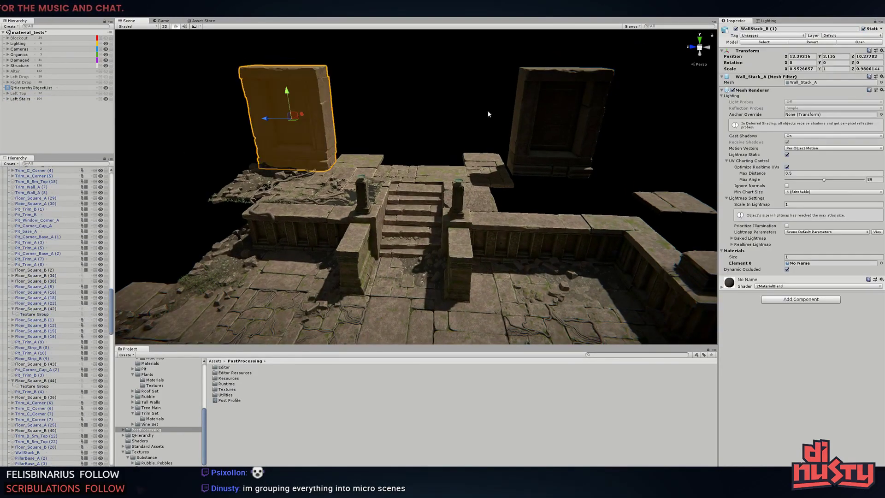
Create a new empty group named Left Exit and select the two floating door slabs
right_click(53, 120)
click(69, 124)
right_click(48, 124)
click(64, 128)
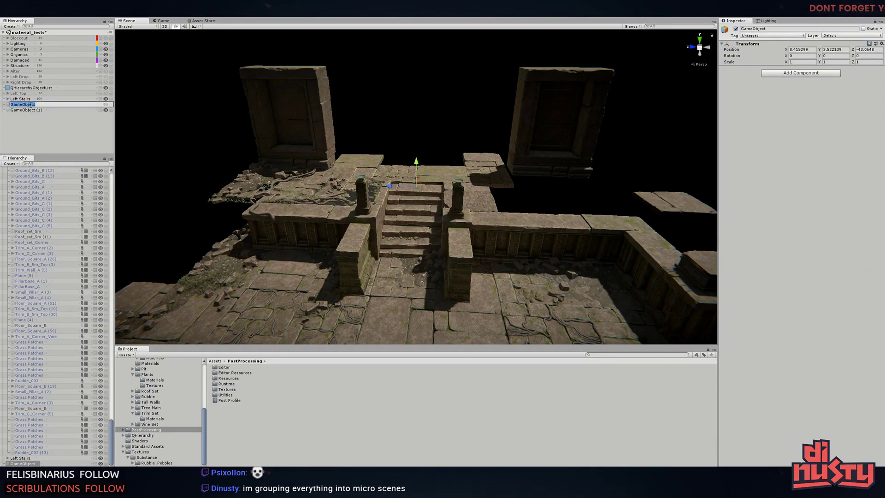
text(Left Exit)
key(Return)
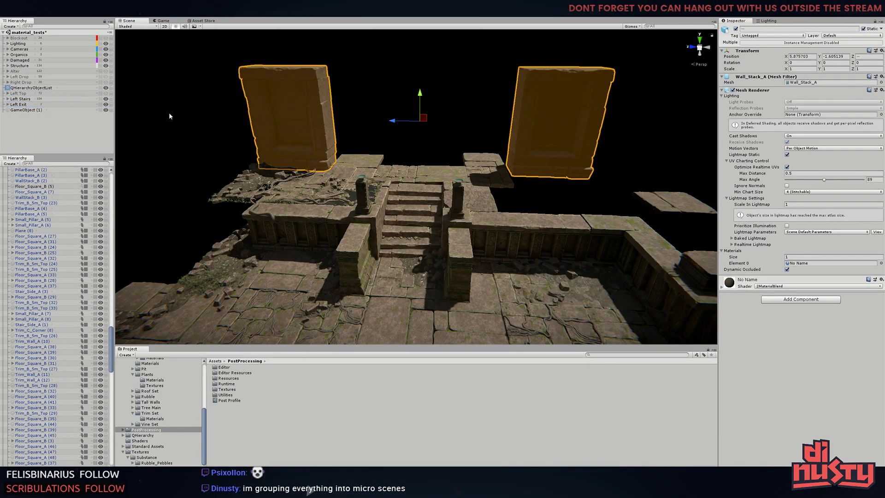
click(278, 176)
click(85, 181)
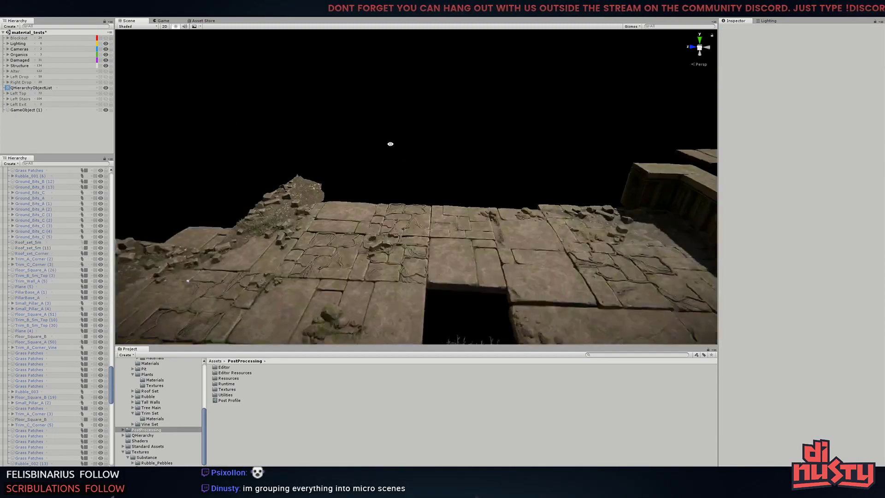
Marquee-select the grass patches on the floor rubble and move them into Left Top
right_drag(389, 140, 488, 205)
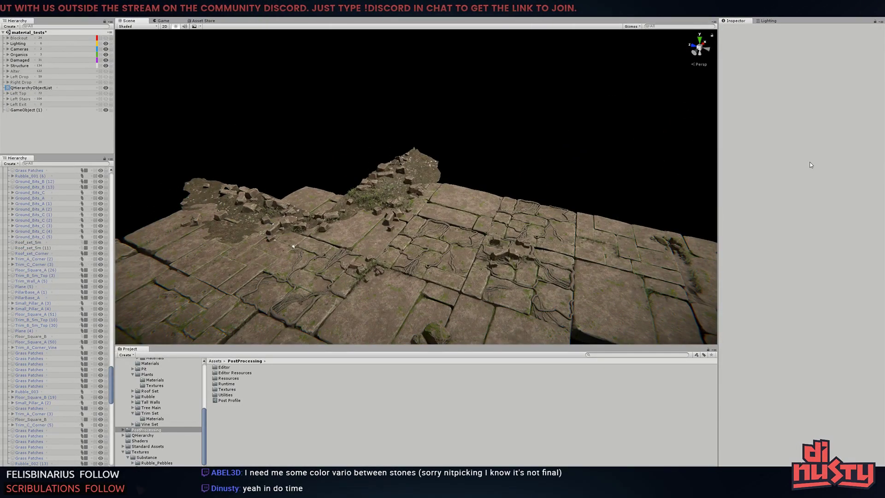
right_drag(415, 208, 443, 194)
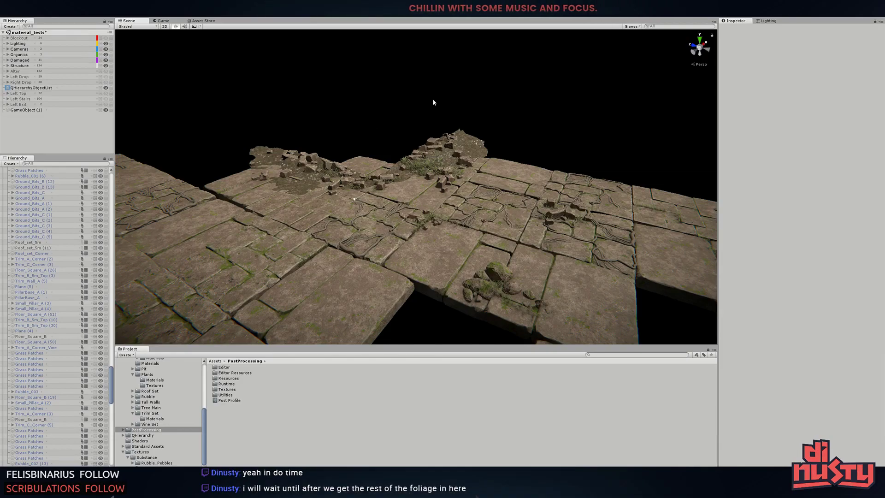
right_drag(433, 102, 415, 138)
drag(284, 117, 566, 236)
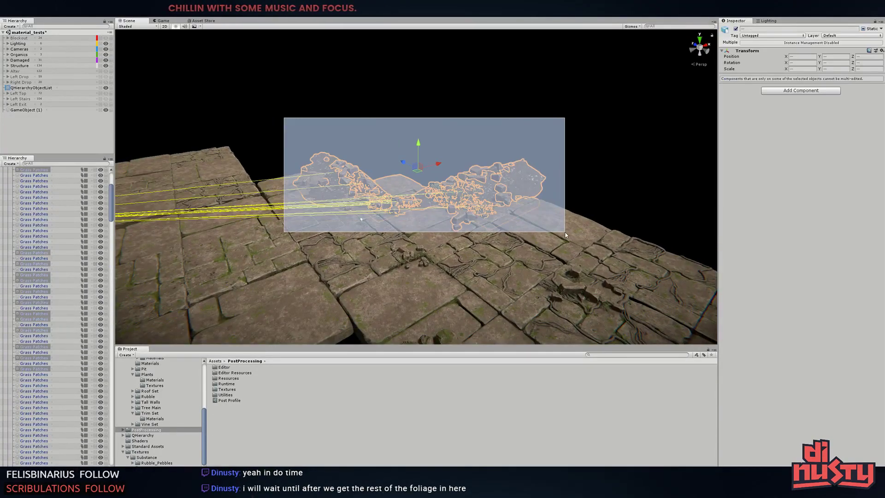
right_drag(503, 214, 465, 209)
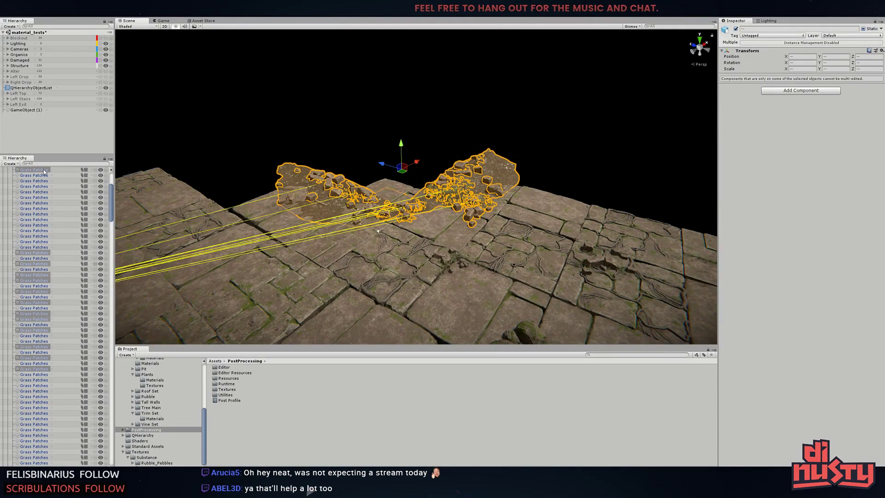
drag(32, 96, 32, 96)
click(459, 251)
Frame a floor tile, search the Project for 'vi', and apply Vine_Alpha to the vines beneath it
mouse_move(459, 250)
alt+mouse_down()
mouse_move(402, 177)
mouse_move(329, 190)
alt+mouse_up()
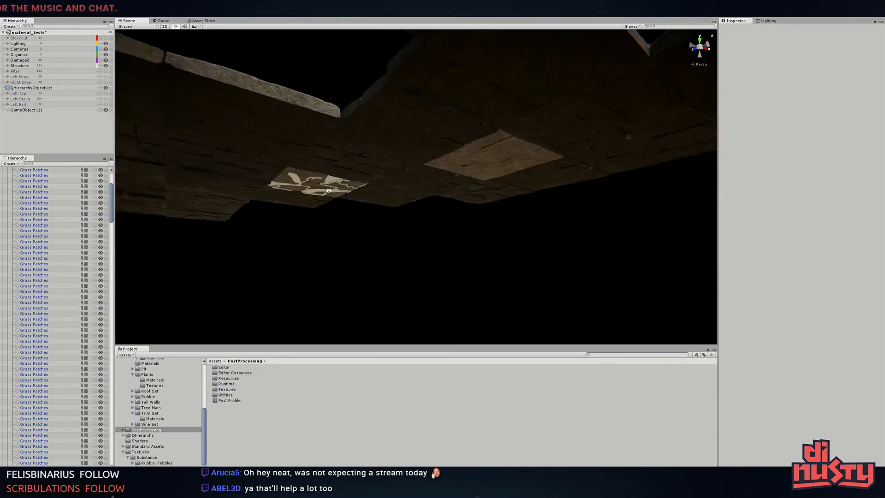
click(329, 190)
key(f)
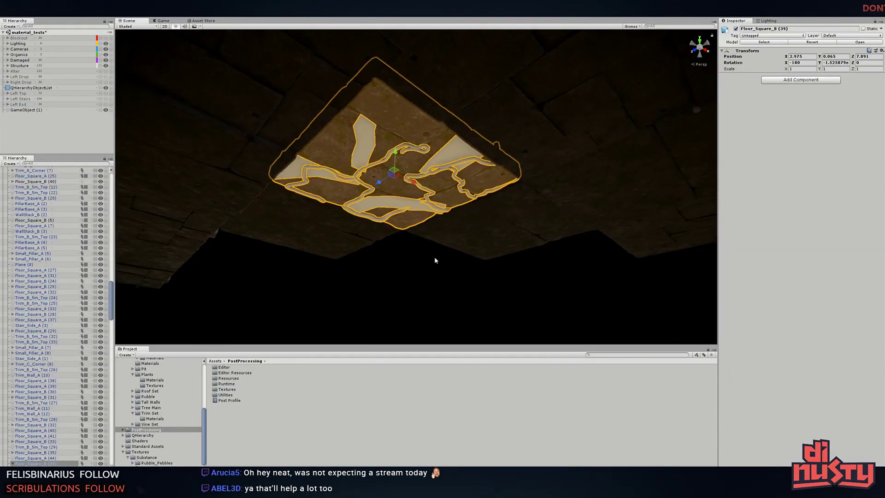
click(435, 259)
click(618, 354)
text(vine)
drag(229, 439, 359, 208)
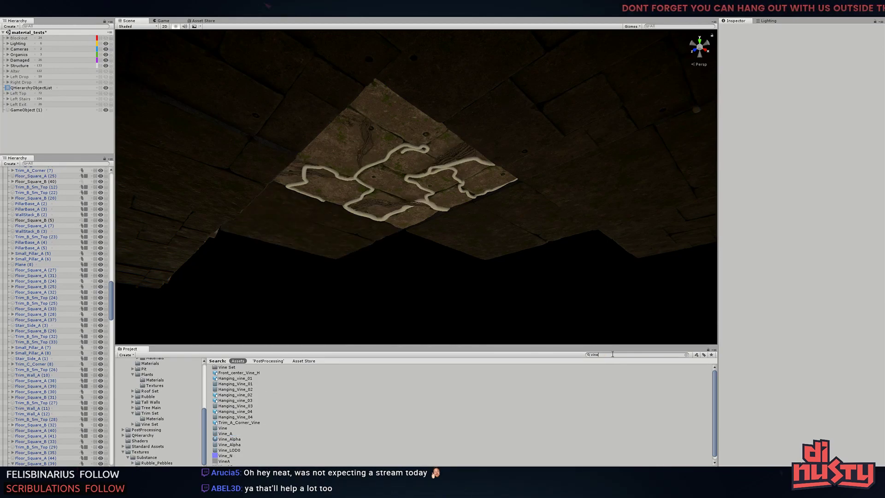
mouse_move(336, 177)
alt+mouse_down()
mouse_move(417, 206)
mouse_move(107, 78)
mouse_move(259, 138)
alt+mouse_up()
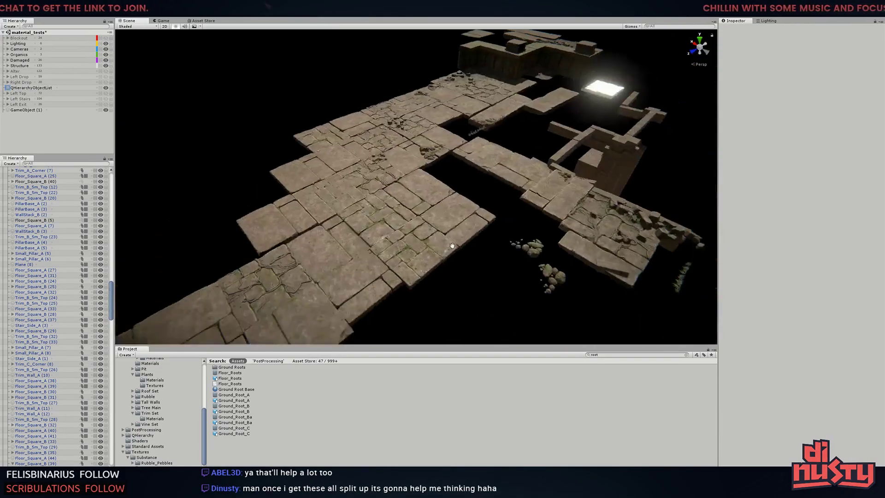
Hide the groups from Lighting to Structure and show only the Alter group
alt+drag(423, 231, 356, 233)
drag(106, 43, 106, 66)
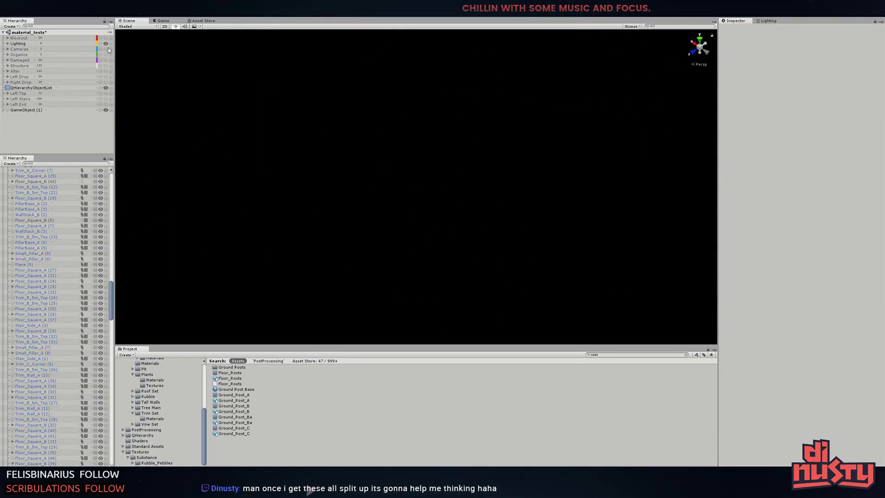
drag(33, 90, 31, 112)
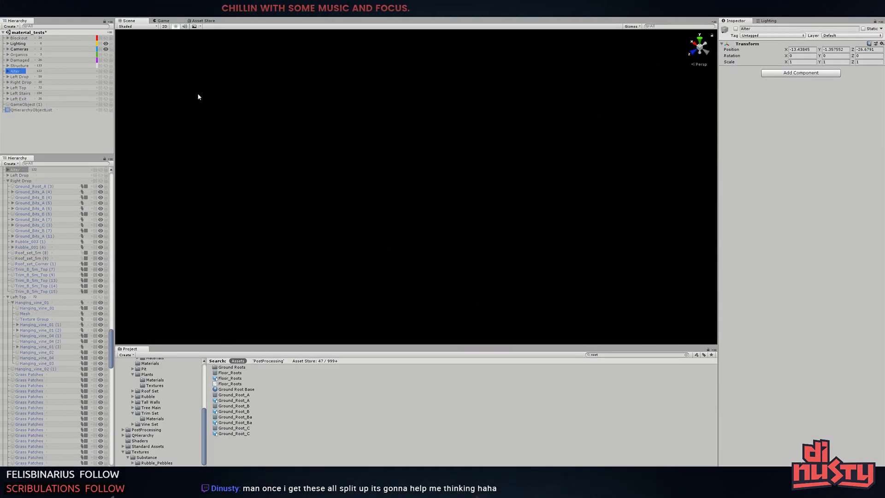
click(106, 71)
mouse_move(323, 184)
alt+mouse_down()
mouse_move(412, 193)
mouse_move(396, 187)
alt+mouse_up()
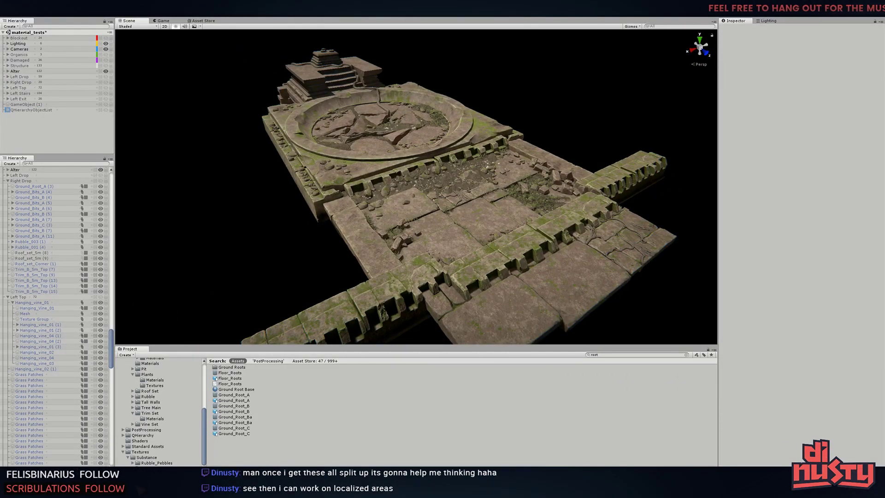
Switch to viewing only the Left Drop group and focus on Trim_B_5m_Top
click(106, 71)
click(106, 76)
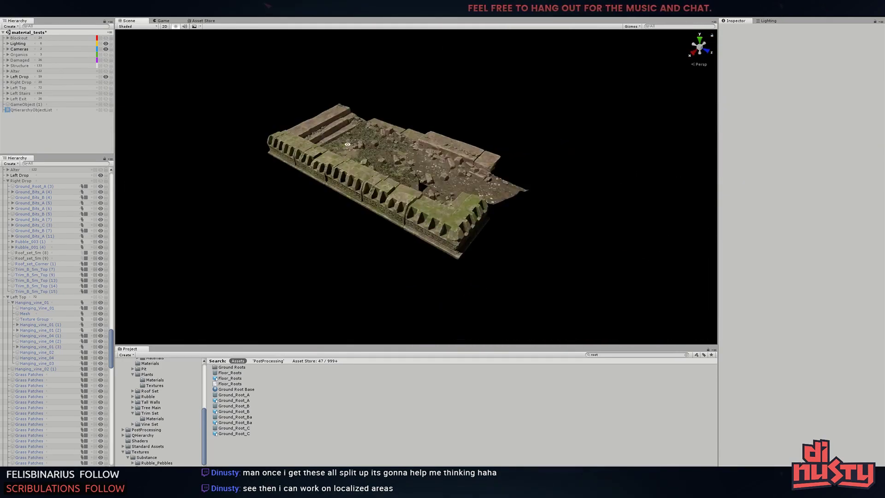
alt+drag(351, 198, 302, 221)
alt+drag(368, 222, 394, 107)
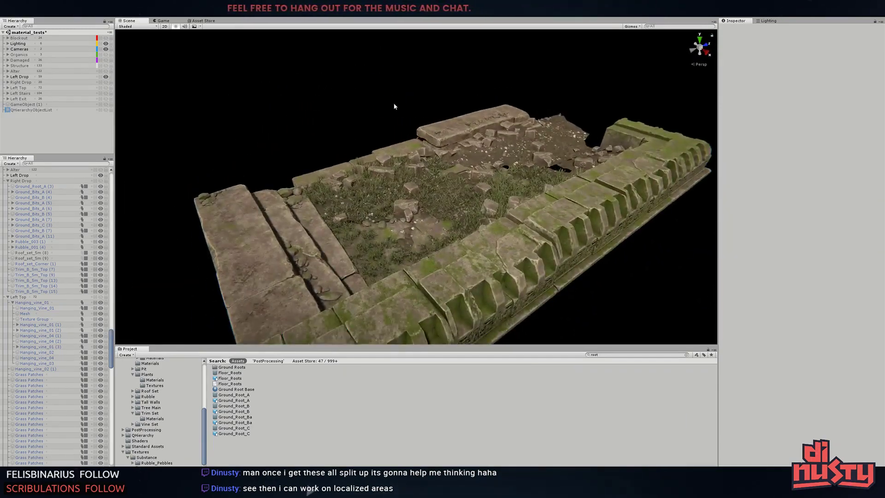
double_click(51, 428)
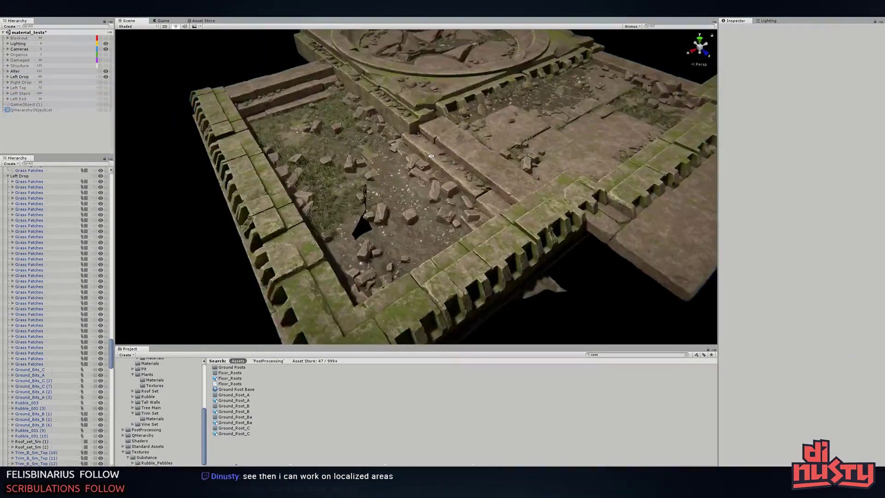
Select the Ground_Bits clusters and move them into the Left Drop group
alt+drag(539, 138, 351, 85)
click(351, 84)
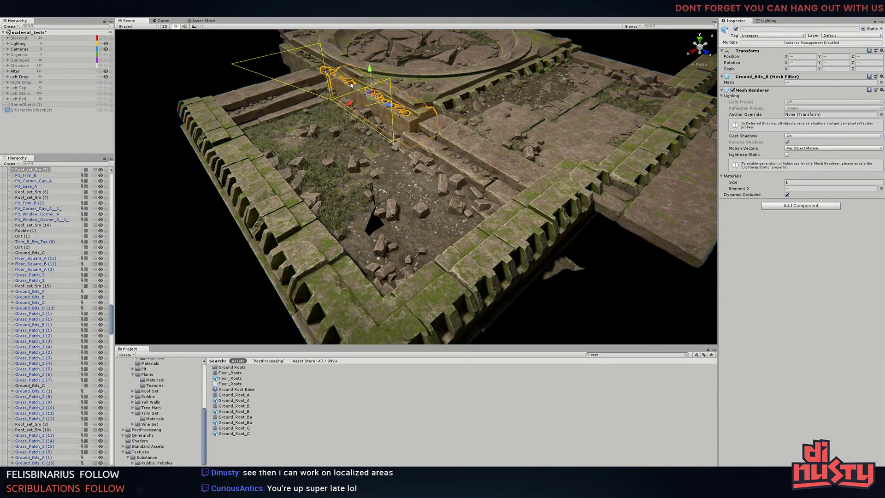
drag(39, 176, 25, 82)
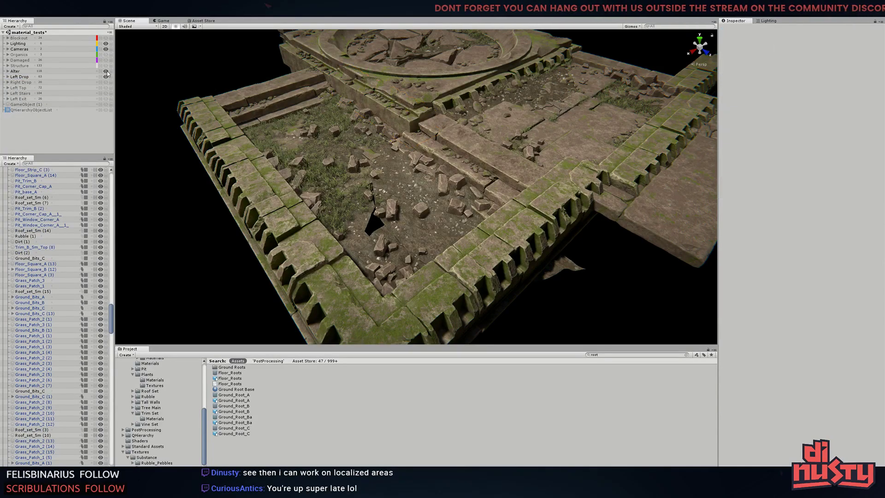
click(549, 217)
click(136, 74)
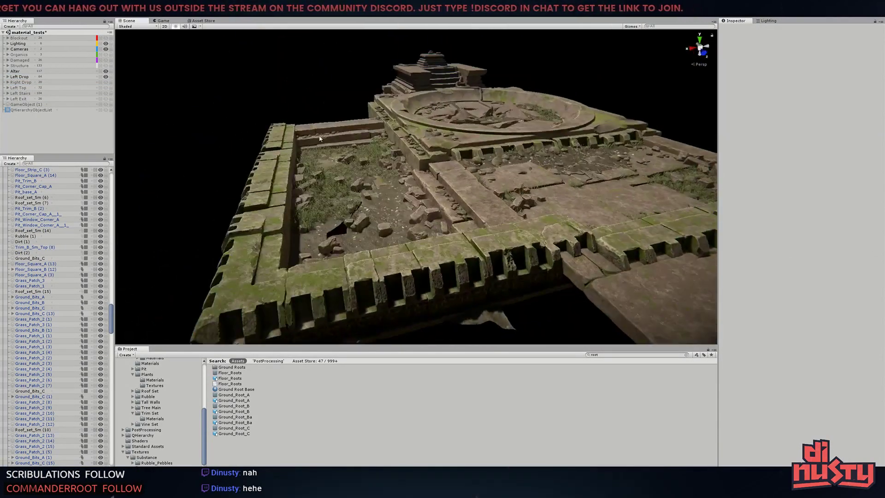
Show the Right Drop group, collapse its contents, and check the scattered Ground_Bits_B pieces
click(105, 83)
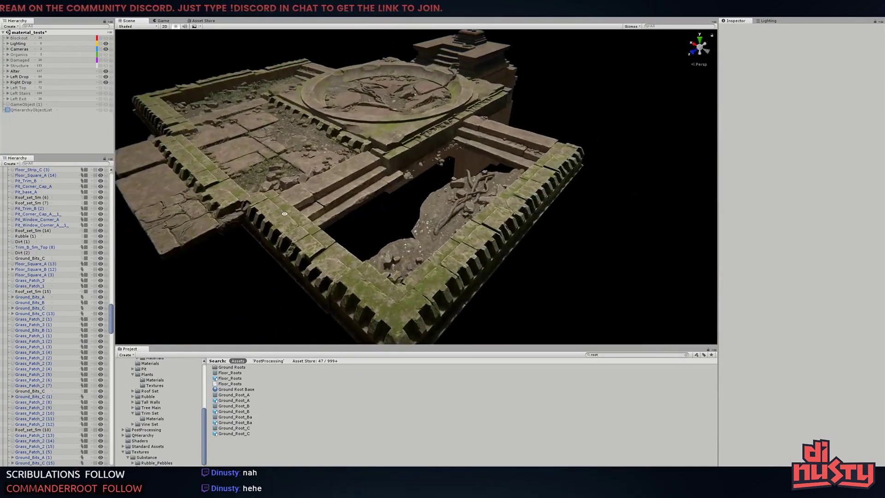
click(9, 376)
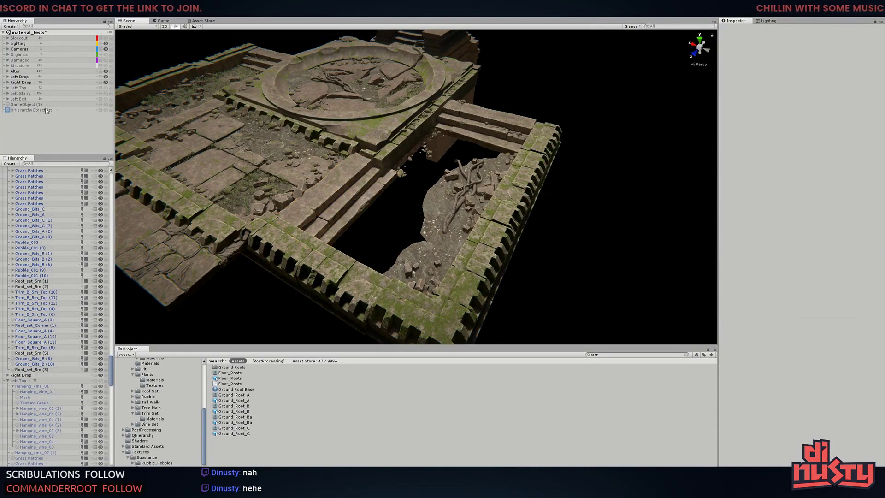
click(132, 175)
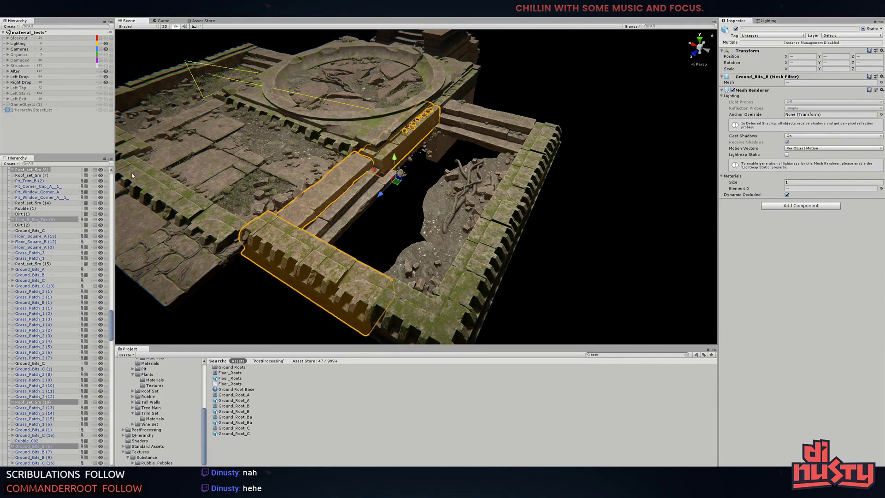
click(33, 129)
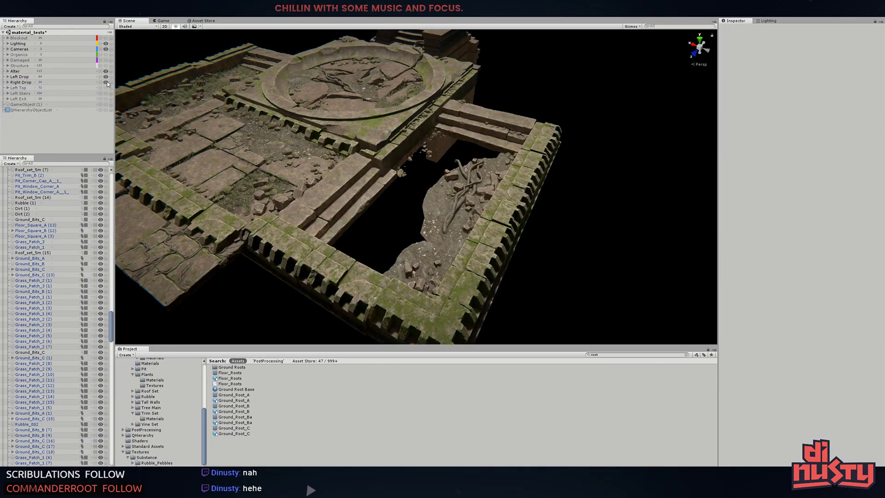
Hide the Drop groups and show the Blockout layer again
mouse_move(461, 193)
alt+mouse_down()
mouse_move(541, 219)
mouse_move(525, 270)
mouse_move(490, 208)
alt+mouse_up()
click(105, 71)
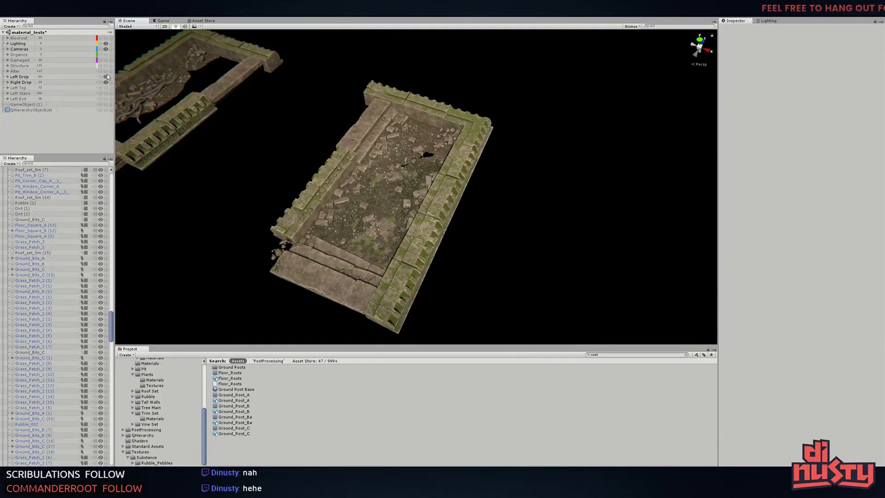
click(106, 54)
click(105, 38)
alt+drag(322, 137, 421, 128)
Move the two WallStack_B pieces into a new group named Entrance
click(461, 138)
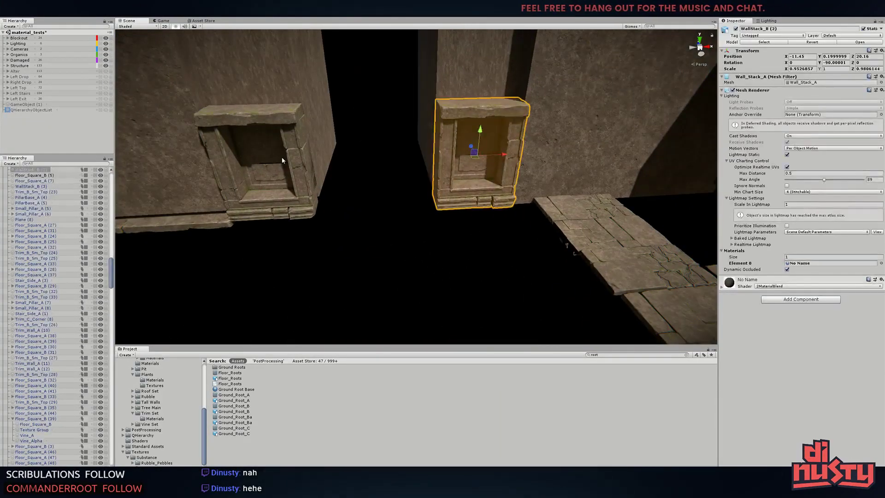
shift+click(281, 157)
drag(44, 307, 30, 106)
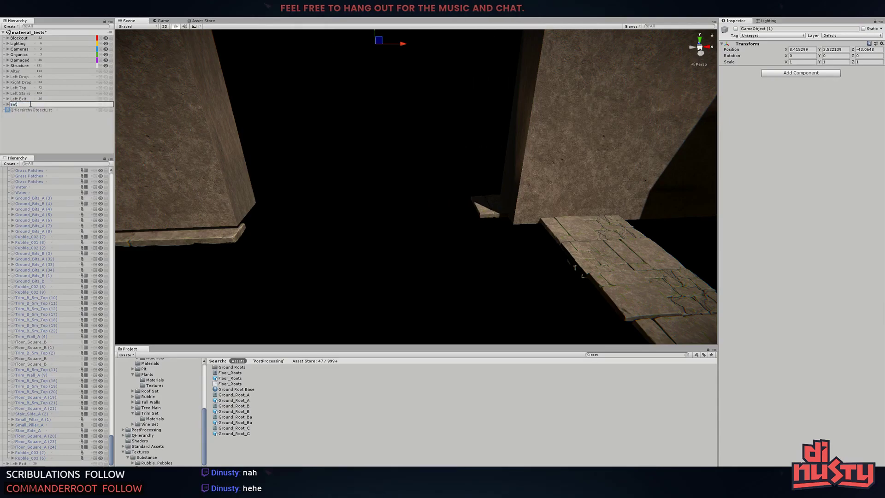
text(rance)
key(Return)
Check the blockout cube walls and entrance walls, then hide the Left Exit group
alt+drag(415, 184, 553, 175)
click(323, 139)
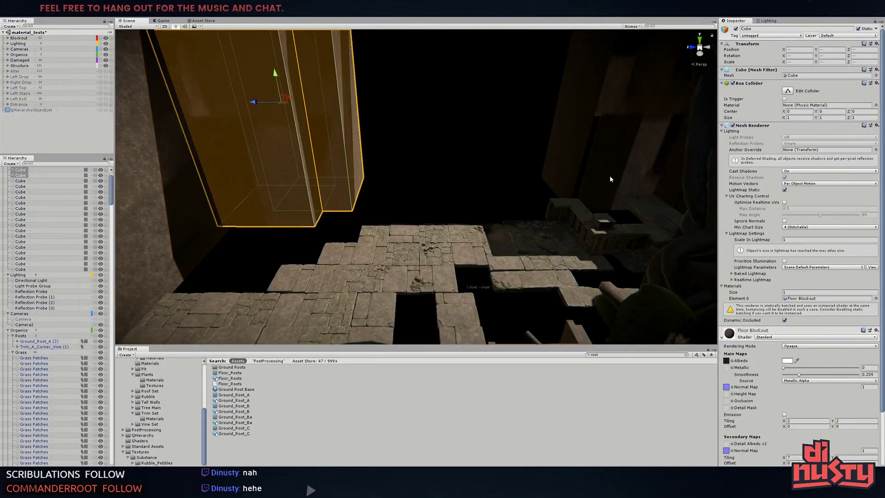
alt+drag(610, 179, 556, 176)
click(398, 184)
middle_drag(399, 184, 499, 177)
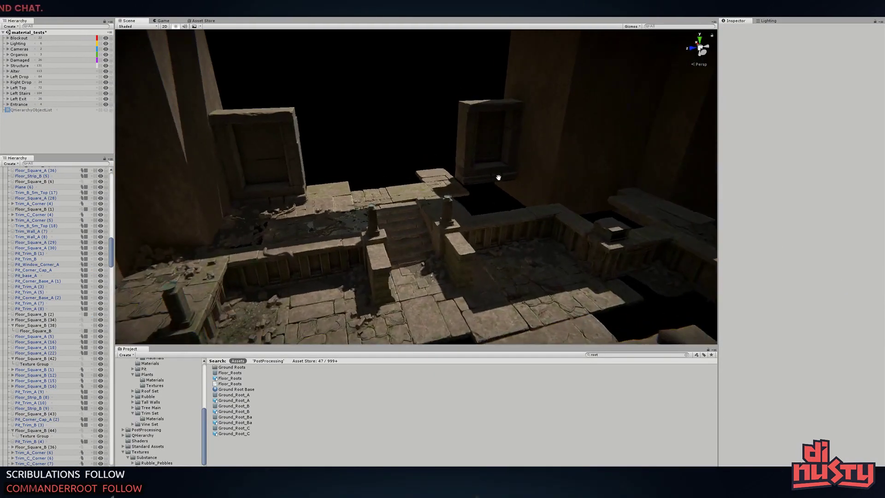
click(498, 177)
click(105, 99)
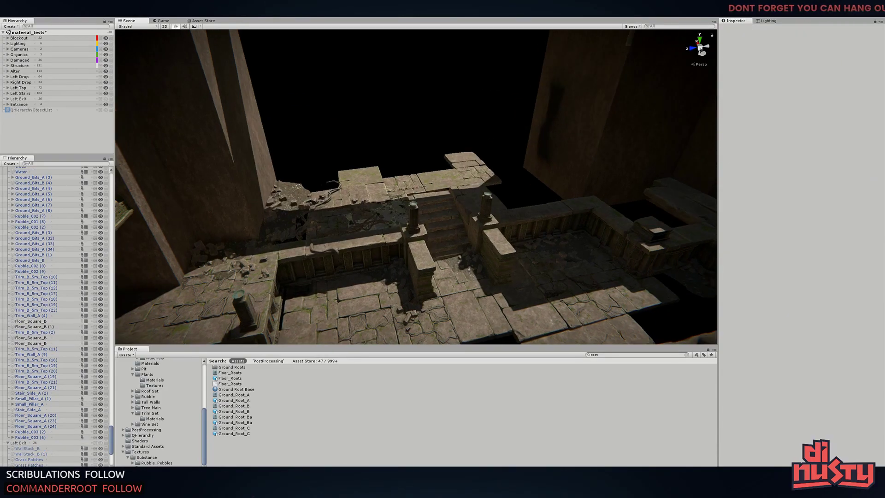
click(76, 119)
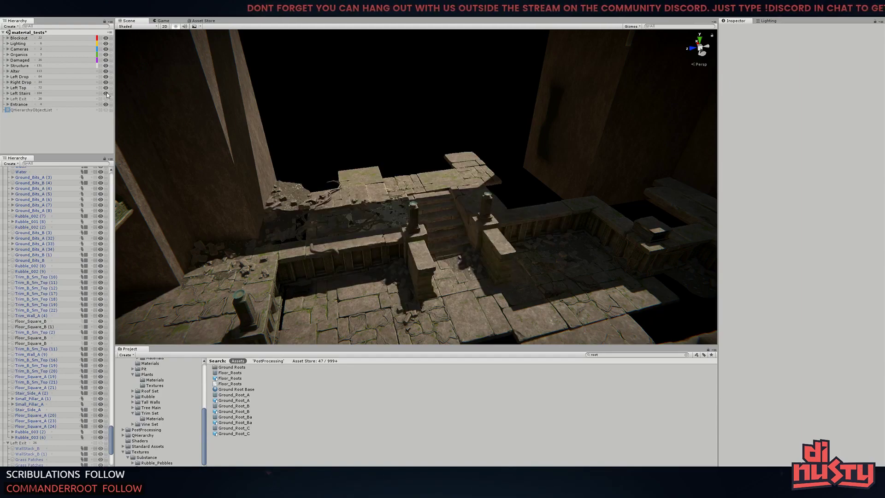
Hide the Left Top group and marquee-select many floor pieces
alt+drag(369, 184, 430, 178)
click(325, 221)
click(19, 88)
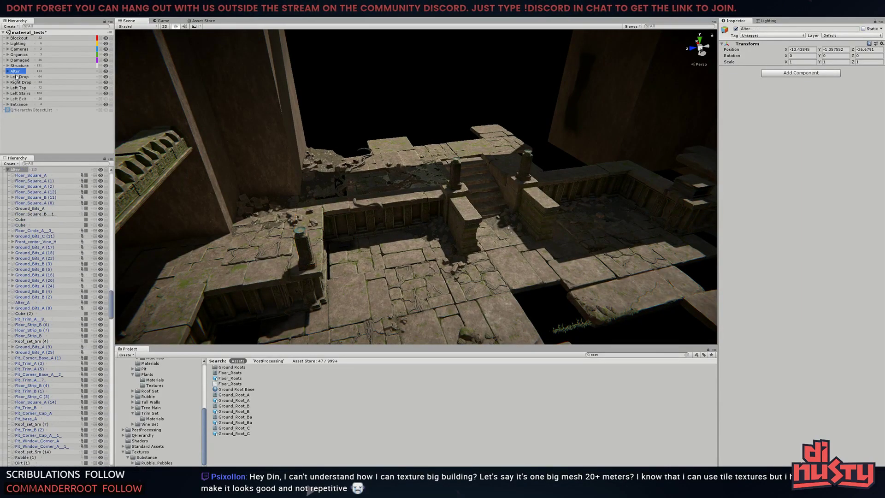
click(105, 87)
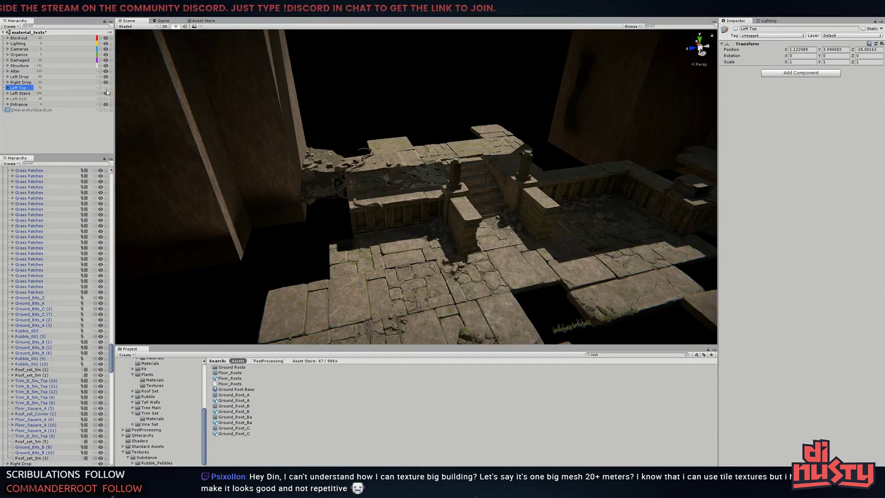
alt+drag(323, 184, 401, 182)
drag(274, 106, 634, 249)
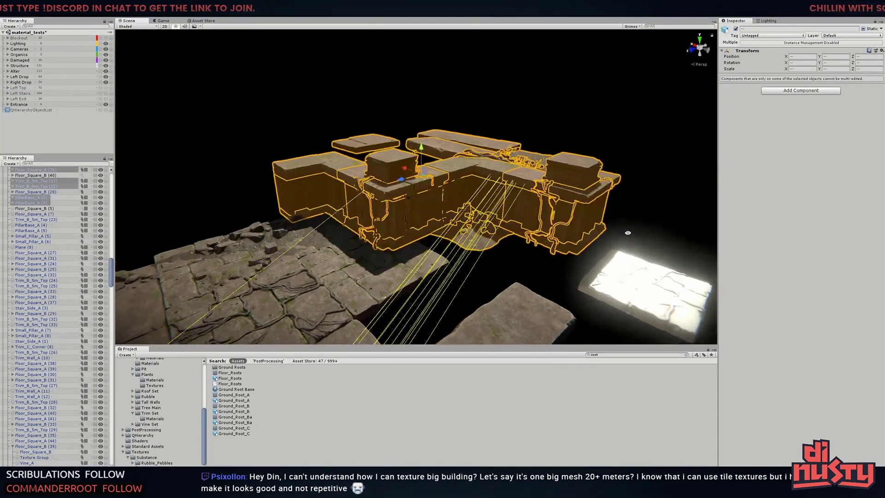
Add several new empty GameObject groups to the Hierarchy
right_click(43, 137)
click(91, 203)
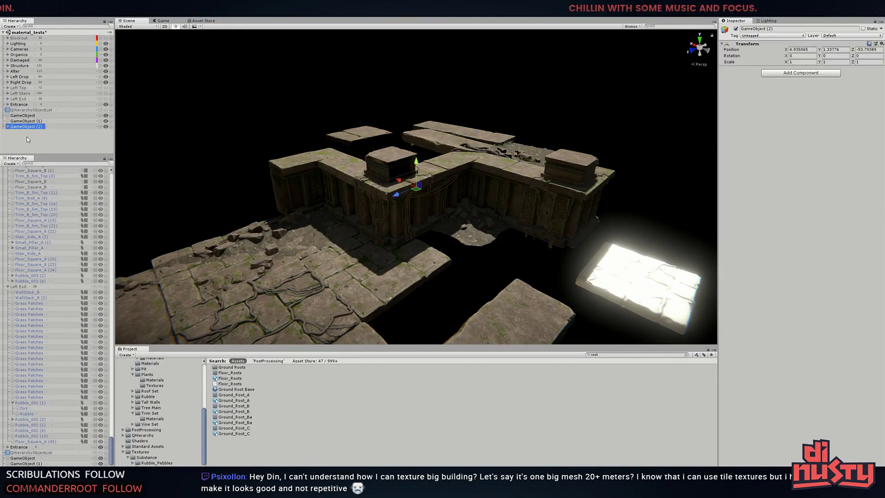
key(ctrl+d)
key(ctrl+d)
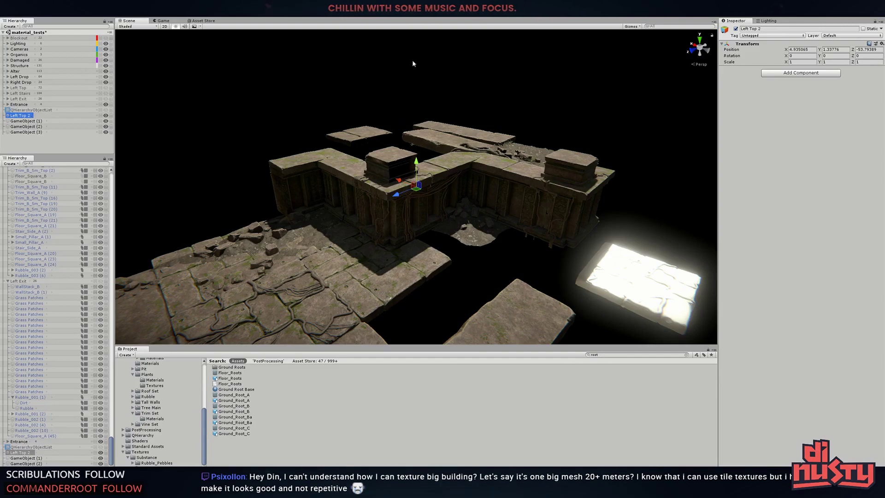
Move the Roots group into the Left Top 2 group and view the stone floor
drag(267, 95, 579, 307)
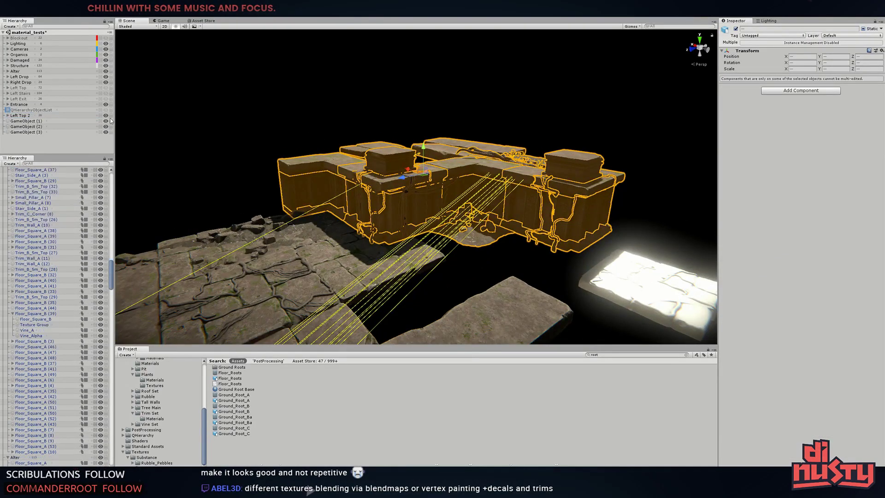
double_click(21, 185)
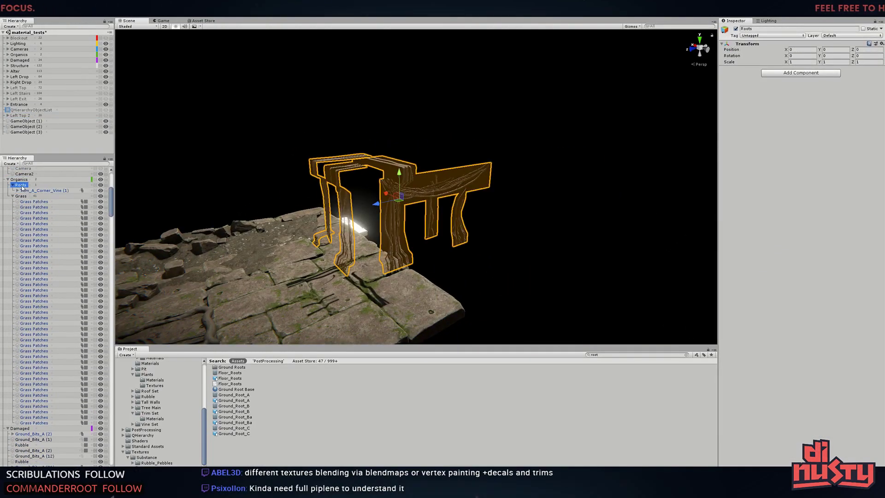
drag(23, 119, 20, 116)
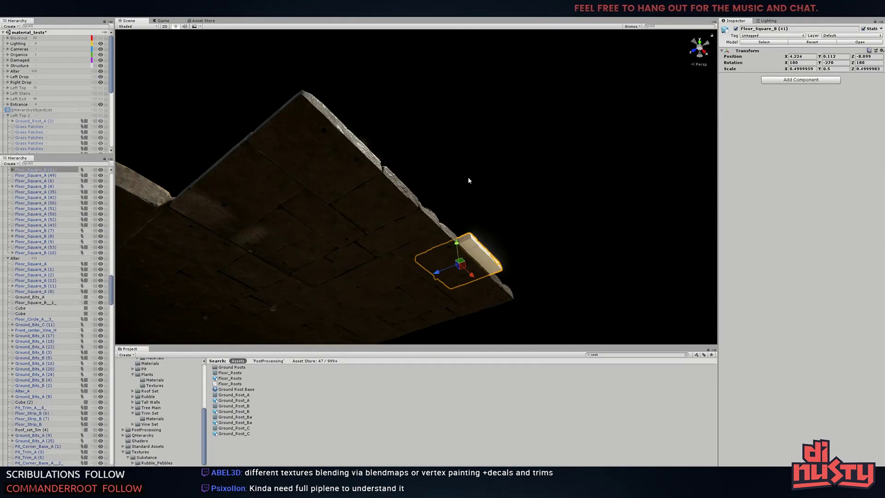
click(516, 202)
alt+drag(515, 202, 308, 490)
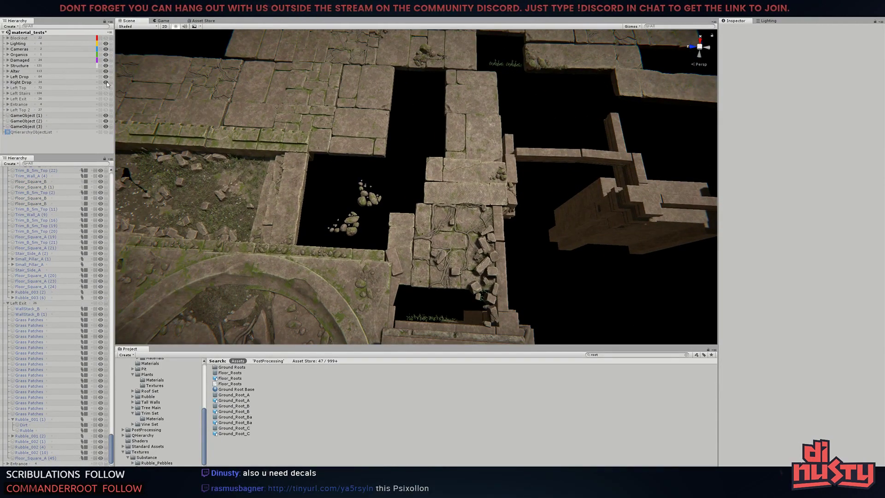
Gather a cluster of floor tiles into GameObject (1), named Left Floor
mouse_move(398, 119)
alt+mouse_down()
mouse_move(408, 99)
mouse_move(350, 110)
alt+mouse_up()
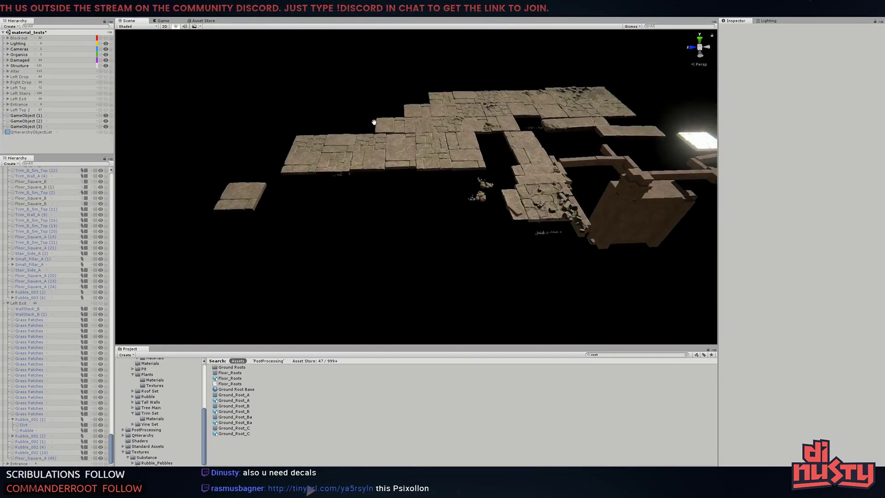
click(225, 194)
mouse_move(106, 104)
alt+mouse_down()
mouse_move(381, 203)
mouse_move(49, 95)
alt+mouse_up()
click(381, 203)
click(106, 94)
click(309, 192)
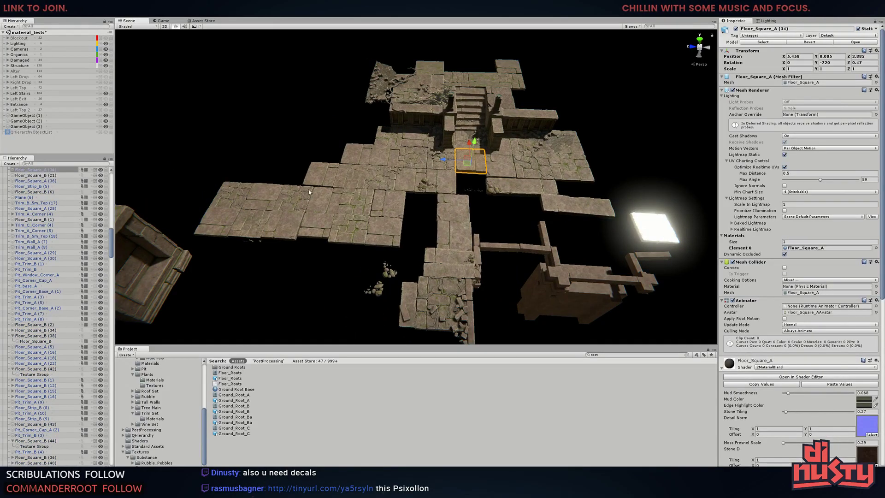
mouse_move(138, 111)
alt+mouse_down()
mouse_move(187, 109)
mouse_move(473, 247)
alt+mouse_up()
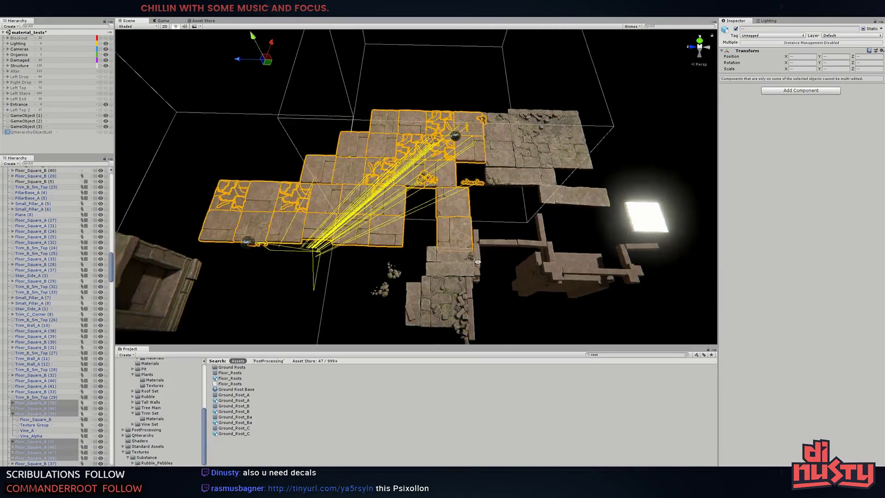
alt+drag(484, 253, 252, 199)
mouse_move(252, 199)
alt+right_down()
mouse_move(452, 162)
mouse_move(338, 172)
alt+right_up()
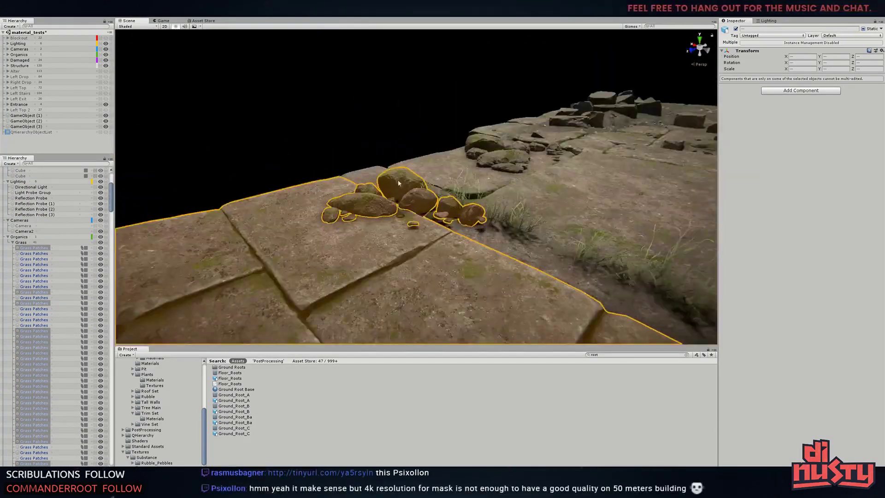
click(30, 116)
text(Left Floor)
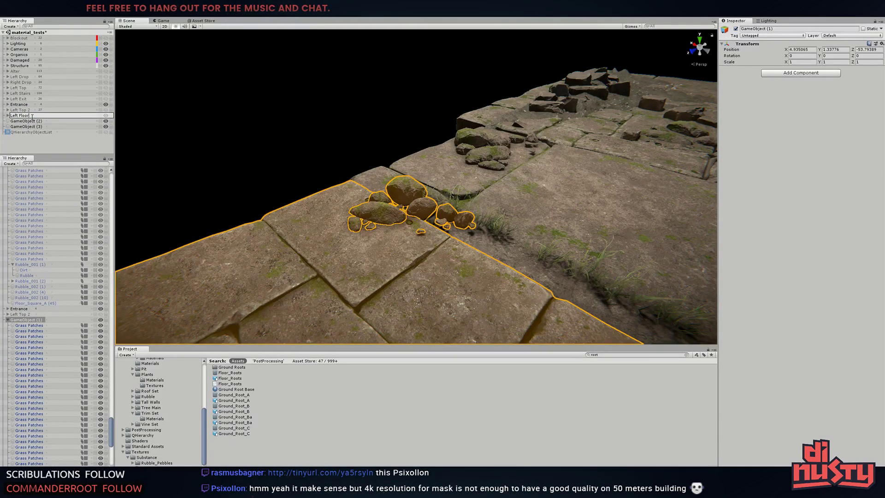
click(253, 172)
Put the upper floor tiles, beams and light plate into GameObject (2) as Left Floor 2, then hide it
mouse_move(253, 172)
right_down()
mouse_move(241, 159)
mouse_move(335, 122)
right_up()
drag(335, 121, 603, 239)
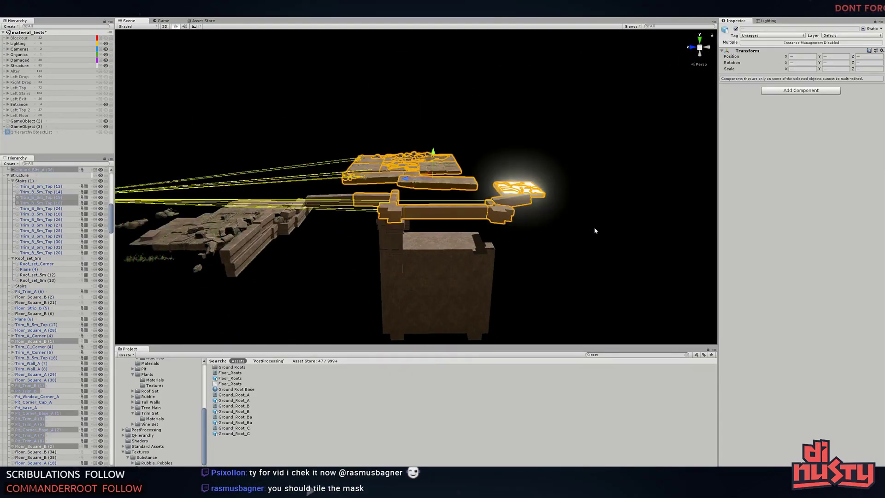
scroll(53, 189, up, 2)
click(17, 123)
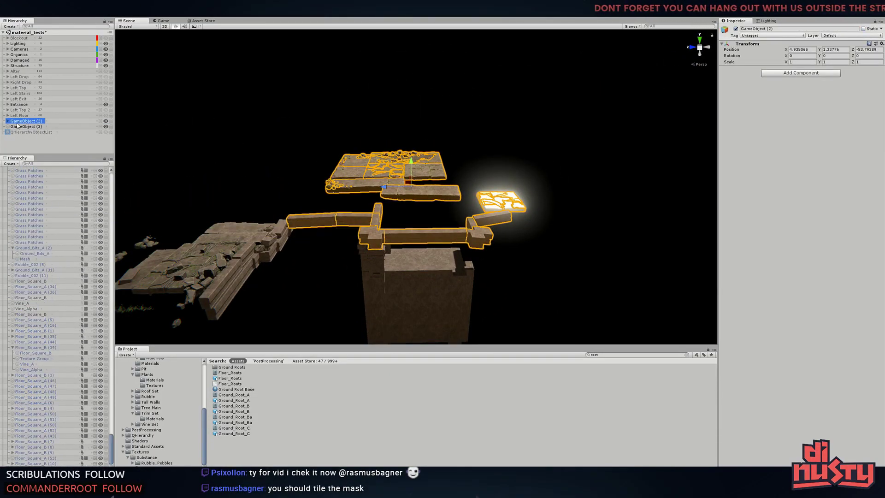
click(205, 132)
click(105, 120)
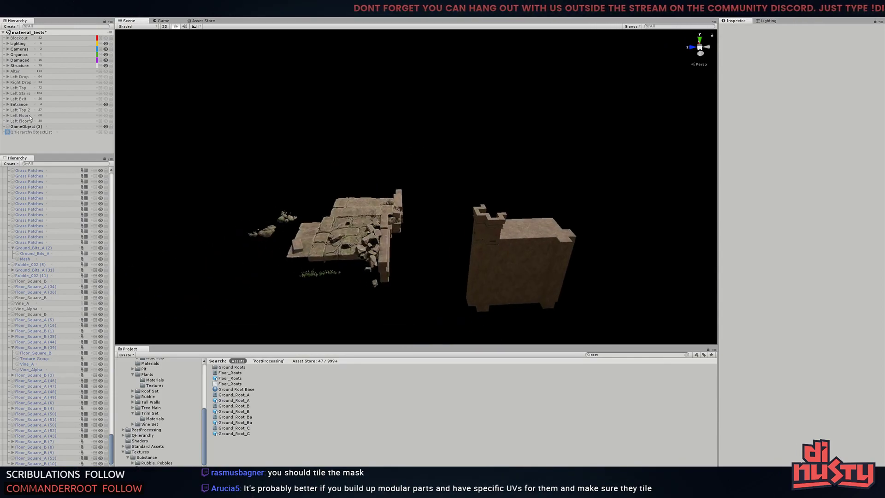
Toggle Left Floor's visibility and make the groups Alter through Left Exit visible
click(105, 115)
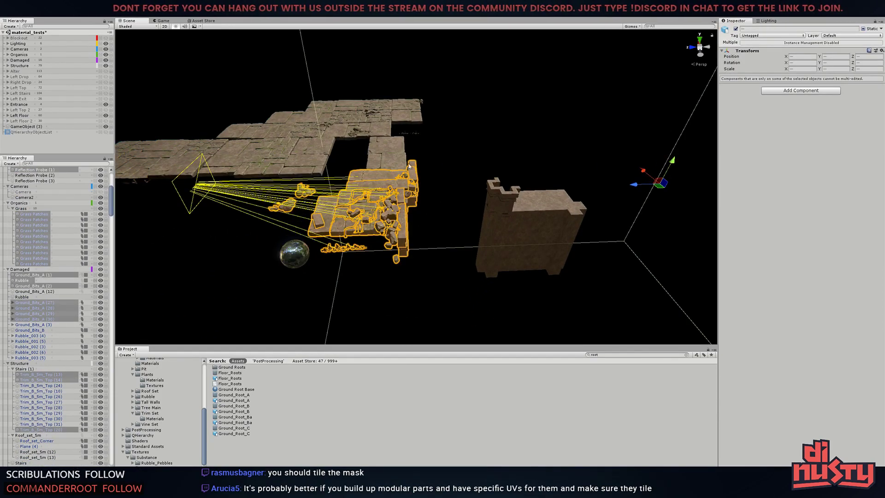
key(ctrl+z)
key(ctrl+z)
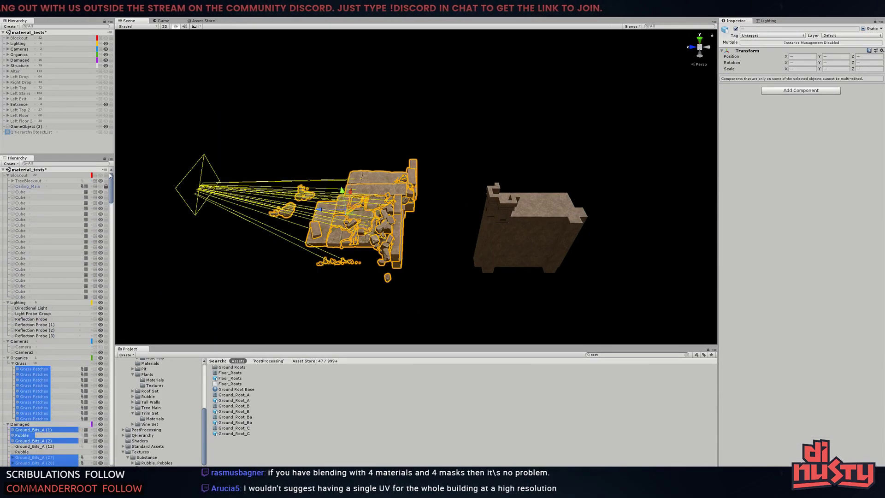
key(ctrl+z)
key(ctrl+z)
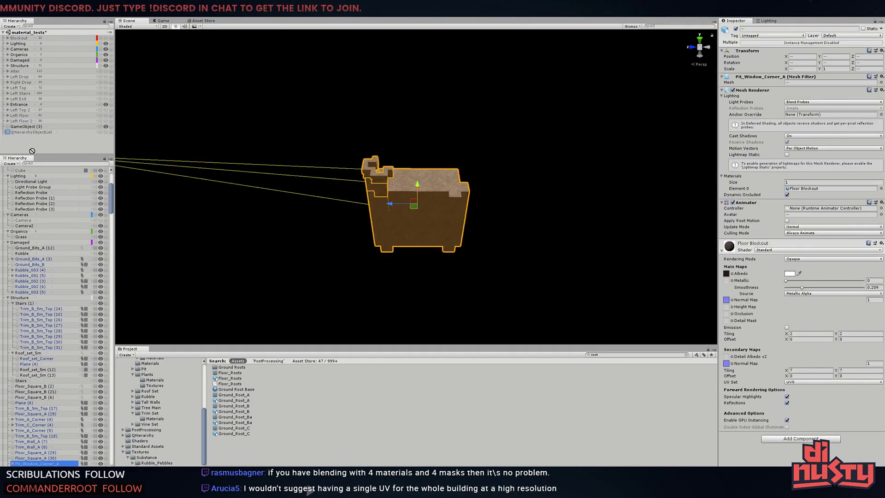
click(106, 116)
key(ctrl+z)
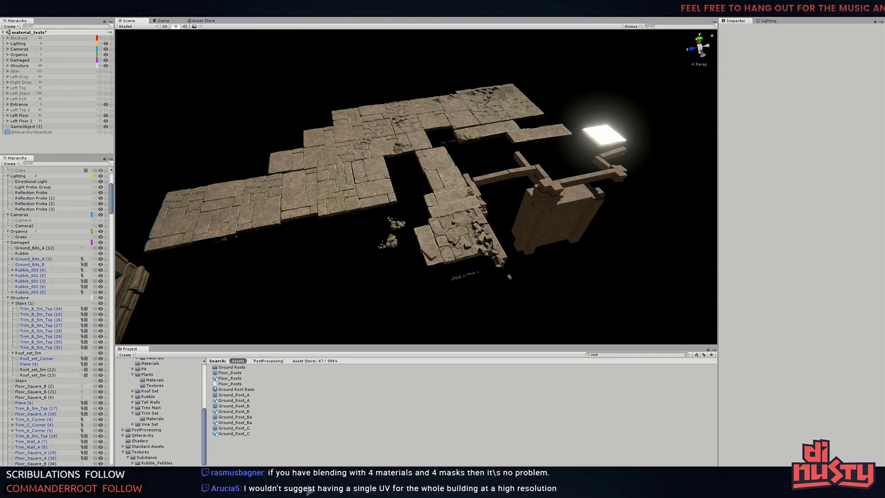
key(ctrl+y)
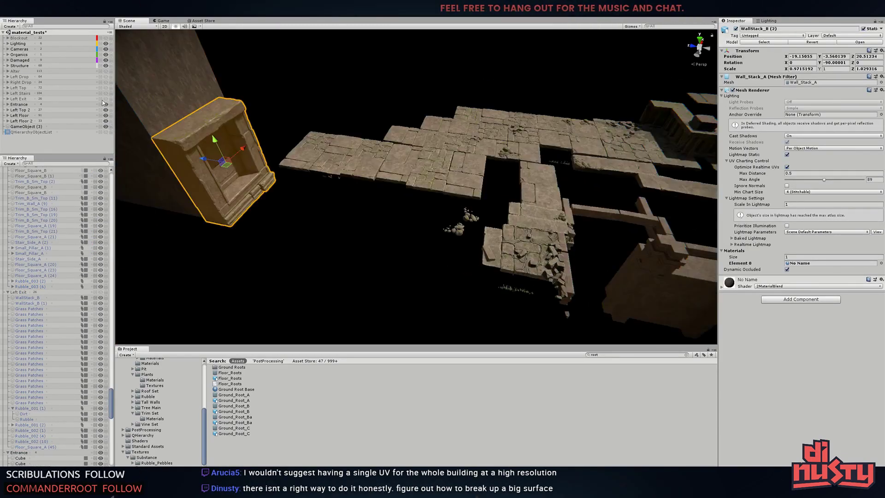
drag(105, 98, 105, 71)
Inspect Floor_Square_A (52) and the grass patches in the pit, then select the Left Floor group
click(375, 167)
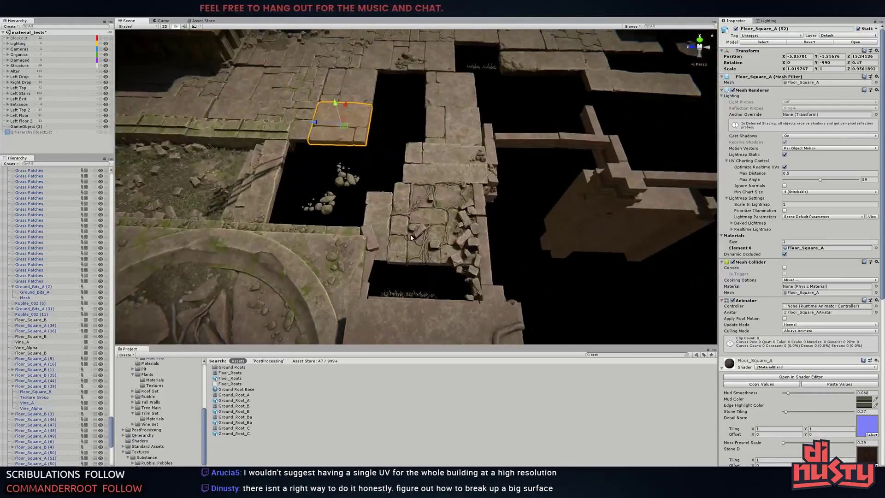
click(406, 284)
right_click(73, 103)
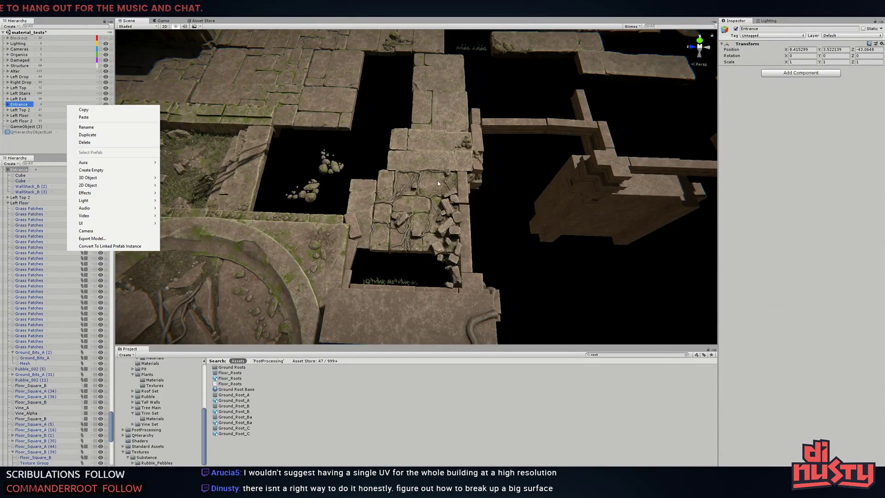
click(379, 282)
click(401, 282)
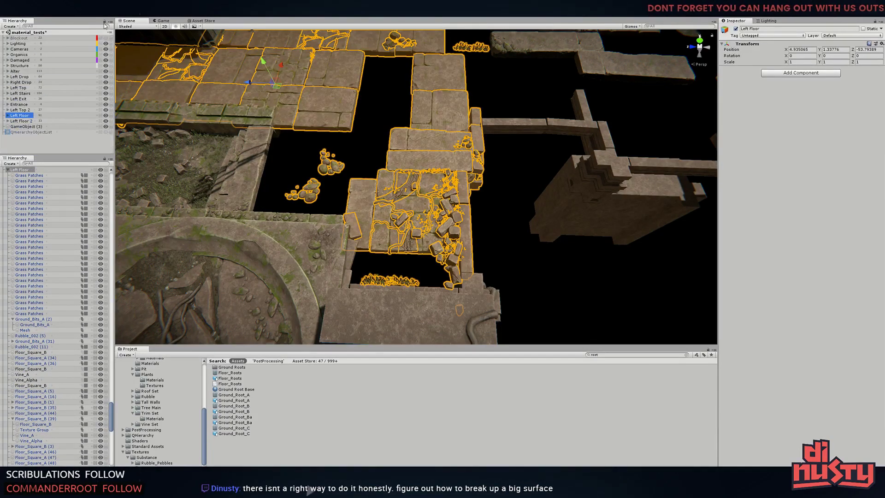
click(304, 185)
mouse_move(304, 184)
middle_down()
mouse_move(451, 167)
mouse_move(320, 167)
middle_up()
Move and rotate Floor_Square_B (11) into the floor hole, then place a duplicate nearby
click(276, 161)
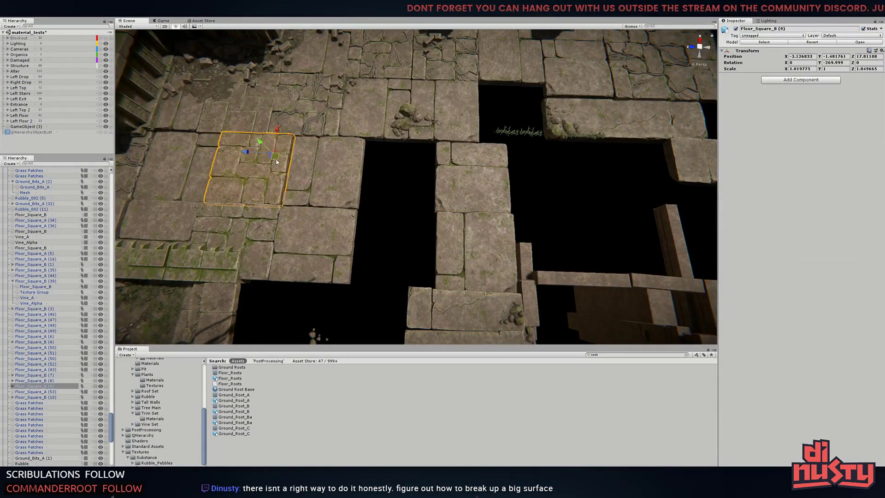
drag(275, 161, 392, 178)
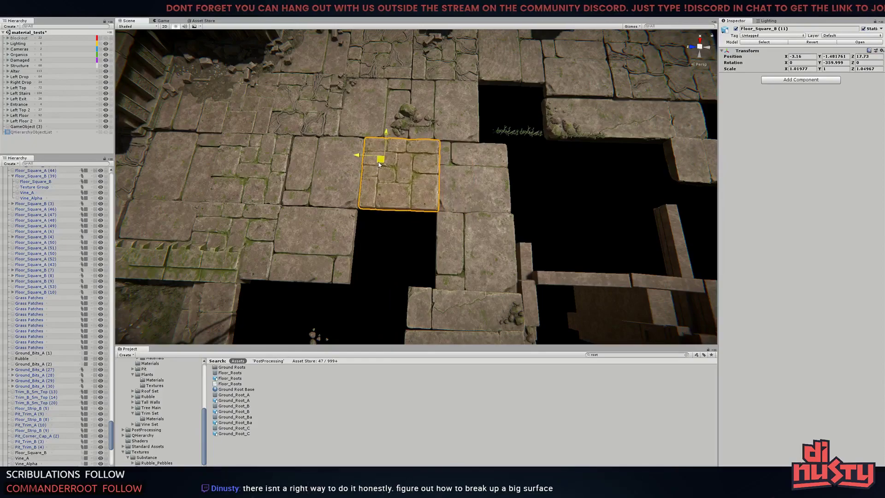
middle_drag(392, 178, 387, 167)
key(ctrl+d)
mouse_move(386, 167)
mouse_down()
mouse_move(306, 202)
mouse_move(418, 214)
mouse_move(478, 185)
mouse_move(488, 276)
mouse_up()
scroll(382, 213, up, 3)
click(478, 185)
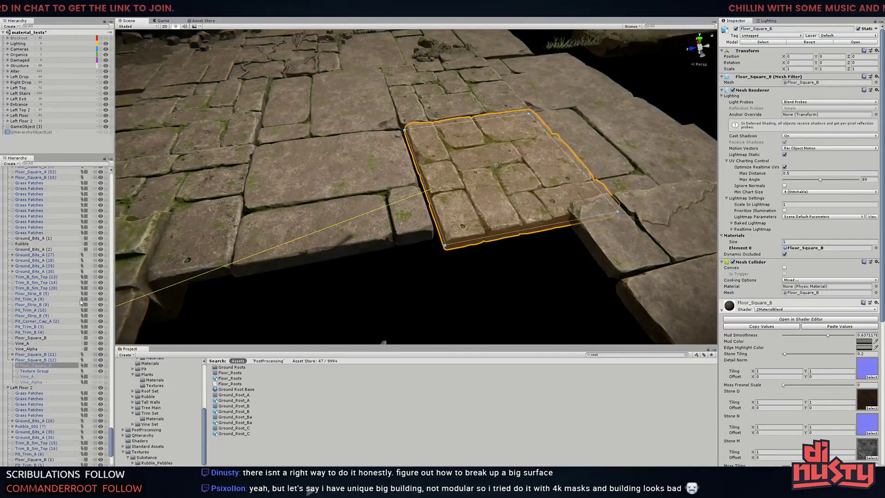
Delete some selected tile pieces, then undo the deletion
shift+click(48, 375)
key(Delete)
alt+drag(350, 259, 414, 290)
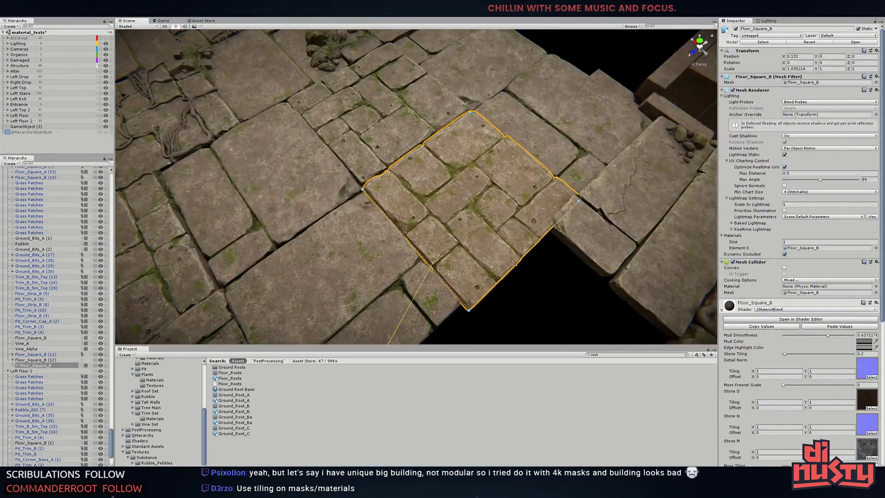
alt+right_drag(414, 290, 408, 266)
key(ctrl+z)
key(ctrl+z)
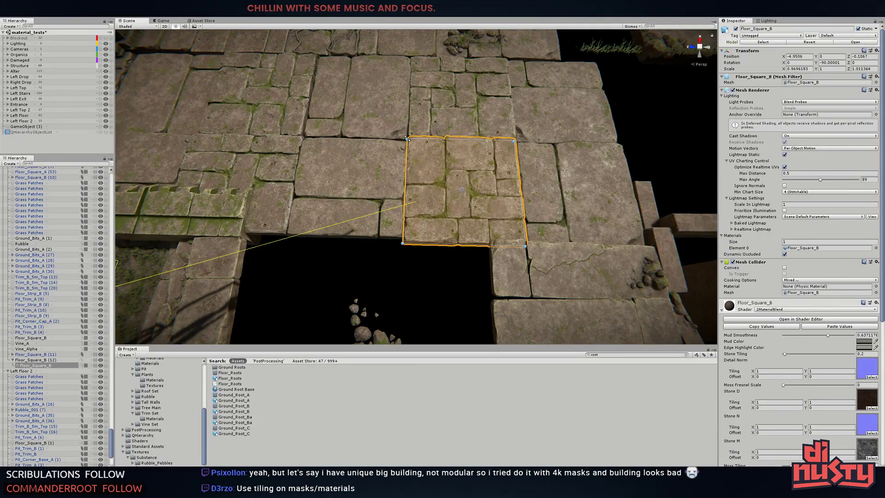
key(ctrl+z)
key(ctrl+z)
Duplicate the Floor_Square_B tile by the pit beside the original
mouse_move(408, 251)
alt+mouse_down()
mouse_move(372, 176)
mouse_move(531, 176)
alt+mouse_up()
click(508, 207)
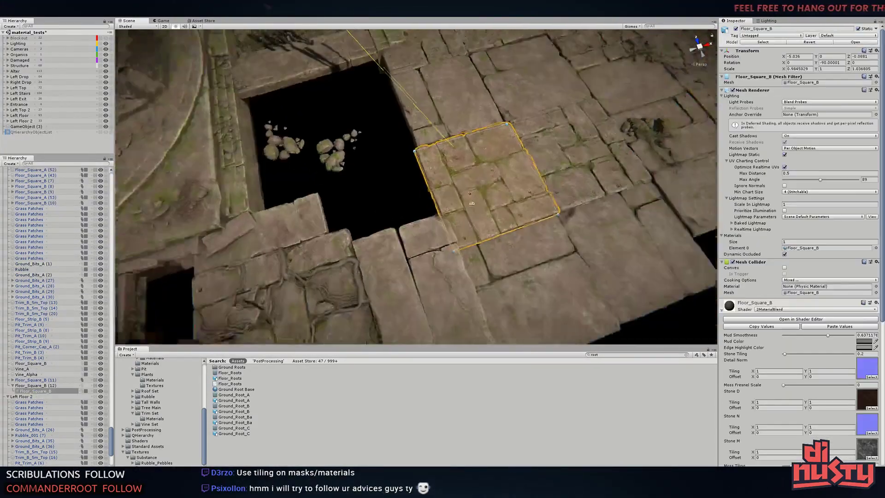
mouse_move(508, 207)
alt+mouse_down()
mouse_move(491, 231)
mouse_move(389, 274)
mouse_move(322, 138)
mouse_move(307, 126)
alt+mouse_up()
key(ctrl+d)
Duplicate Floor_Square_A and stretch the copy with the Rect tool over the open pit
click(323, 138)
key(ctrl+d)
key(t)
drag(369, 56, 447, 55)
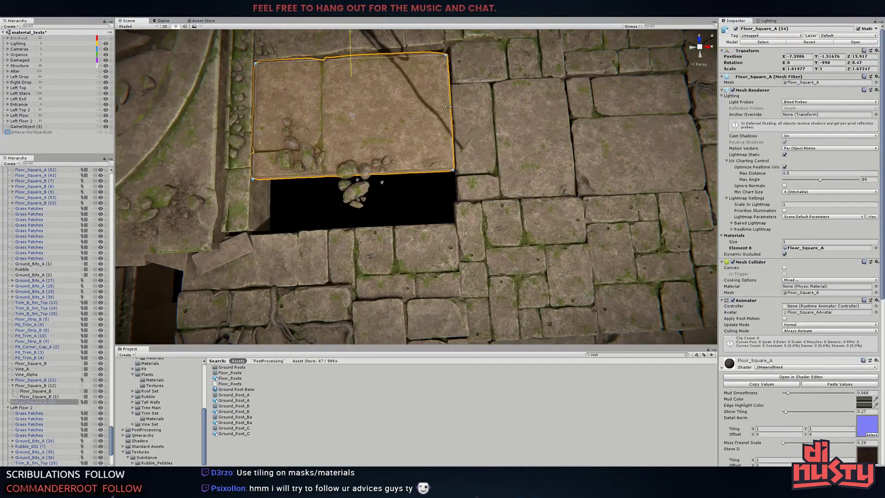
drag(440, 178, 439, 224)
alt+drag(400, 47, 459, 132)
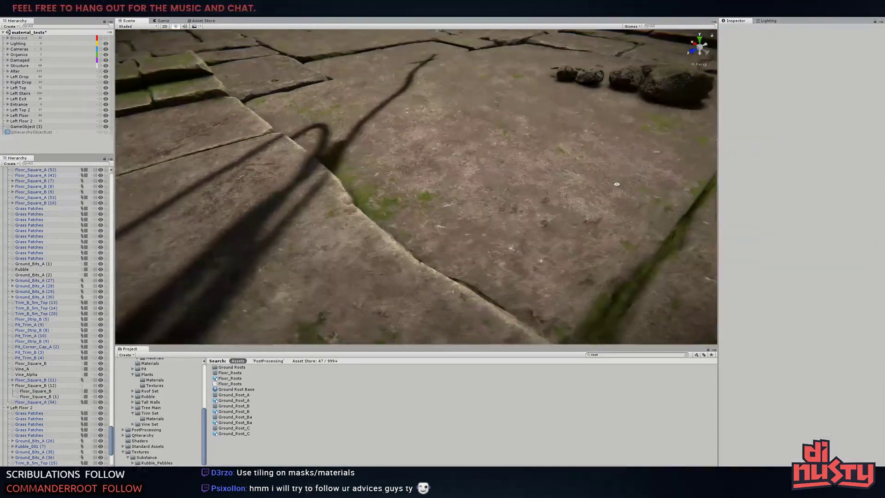
key(w)
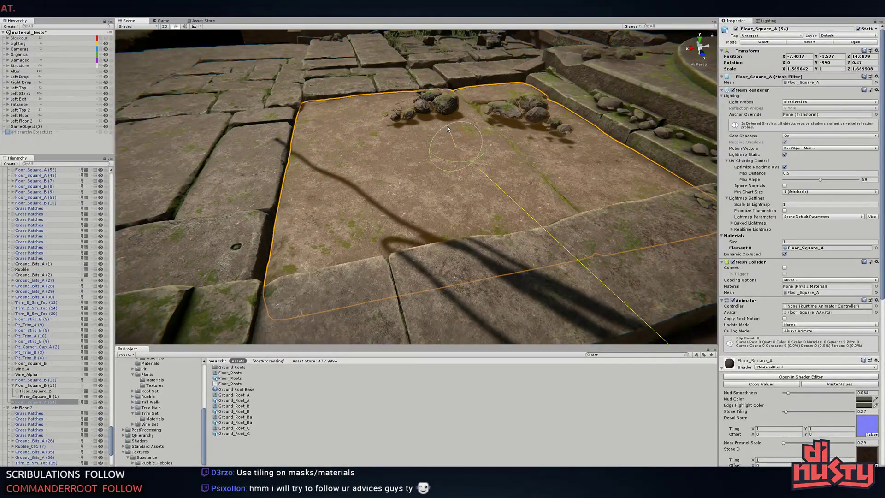
Check the rock clusters on the new tile and briefly toggle the Left Floor 2 group's visibility
click(440, 106)
ctrl+click(515, 124)
click(443, 138)
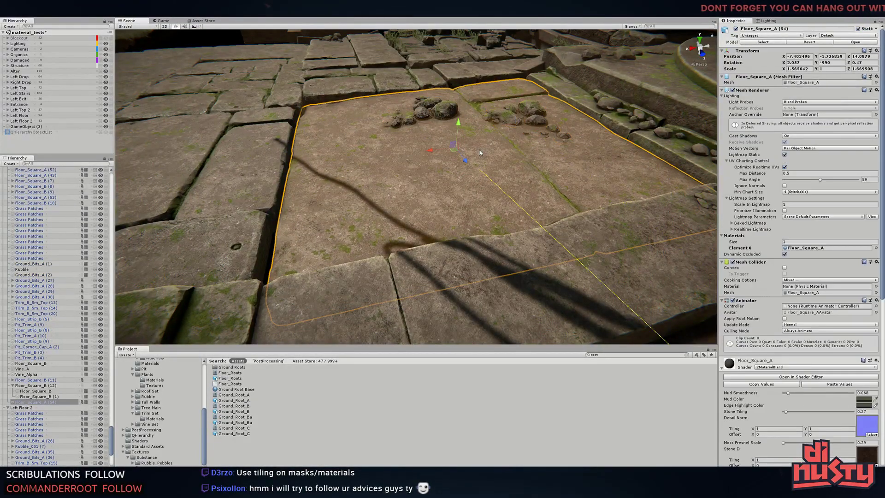
mouse_move(443, 139)
alt+mouse_down()
mouse_move(344, 188)
mouse_move(139, 138)
alt+mouse_up()
click(106, 121)
click(106, 121)
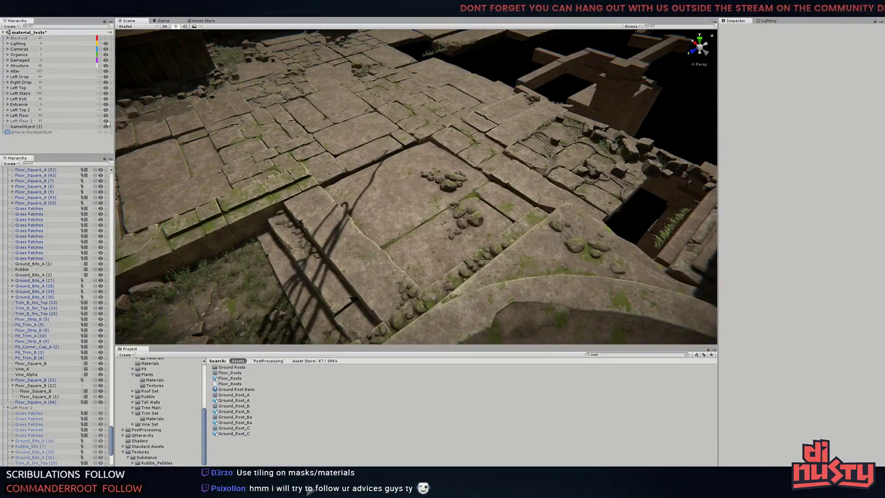
alt+drag(520, 134, 457, 143)
click(458, 144)
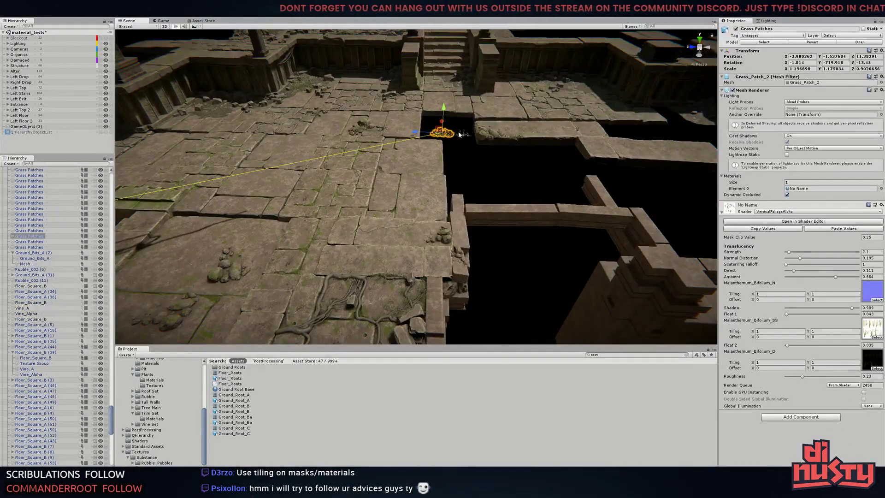
Hide the Left Floor and Left Drop groups to isolate the remaining floor
click(106, 115)
click(106, 115)
click(316, 78)
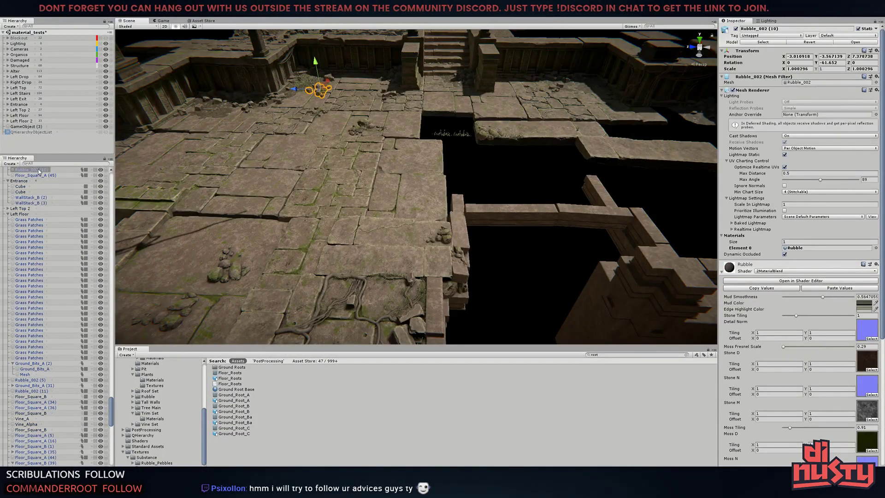
click(106, 115)
alt+drag(323, 138, 364, 148)
click(306, 166)
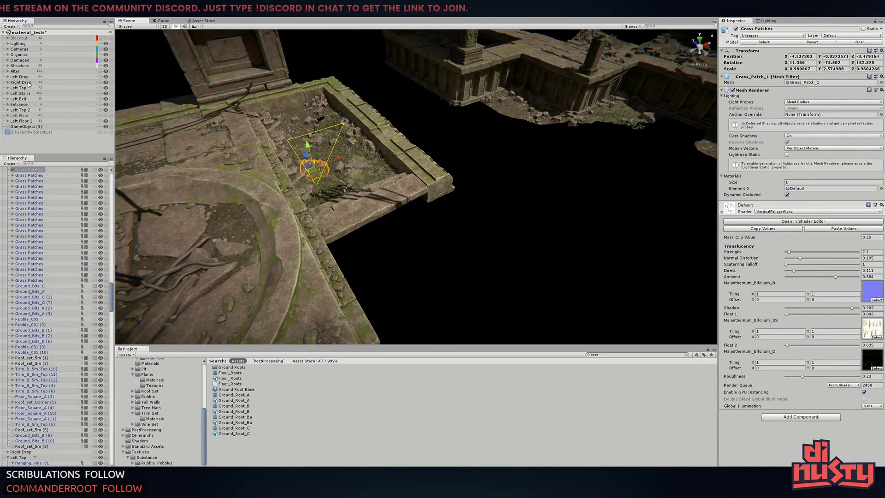
click(105, 76)
click(307, 125)
Fly to an overview of the ruins and frame the Left Floor 2 group
alt+drag(306, 125, 501, 221)
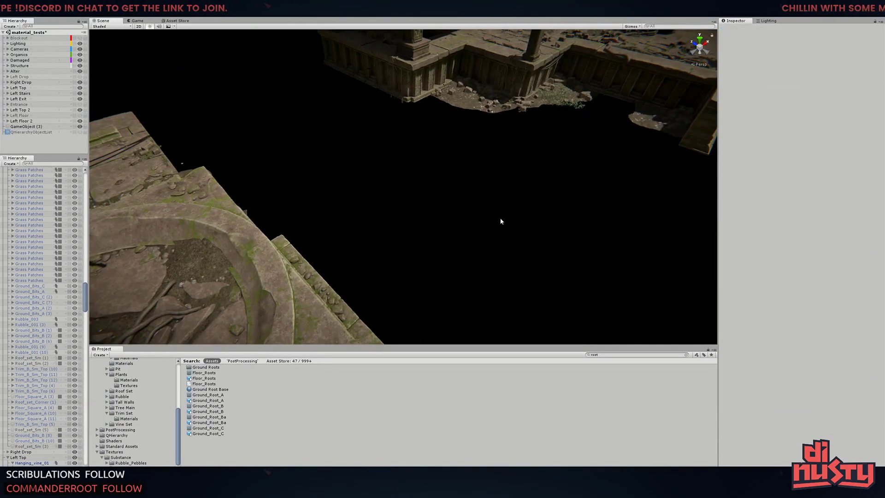
mouse_move(501, 221)
right_down()
mouse_move(422, 216)
mouse_move(425, 245)
right_up()
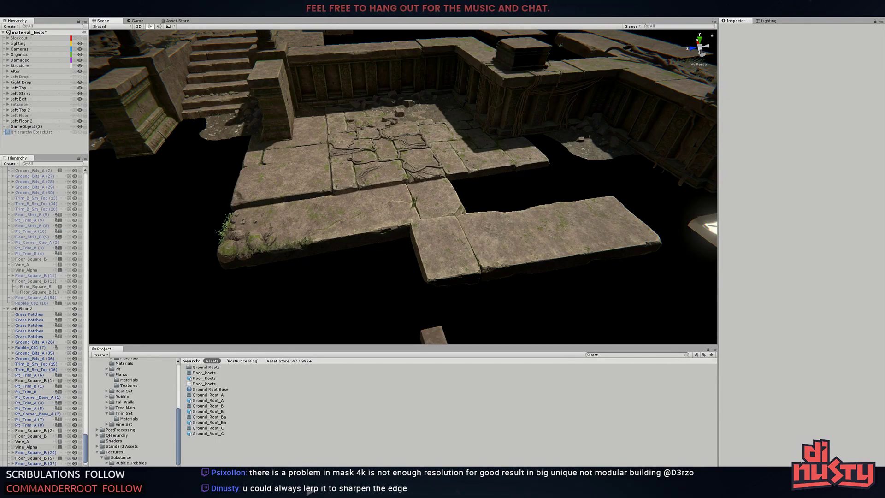
middle_drag(441, 230, 477, 193)
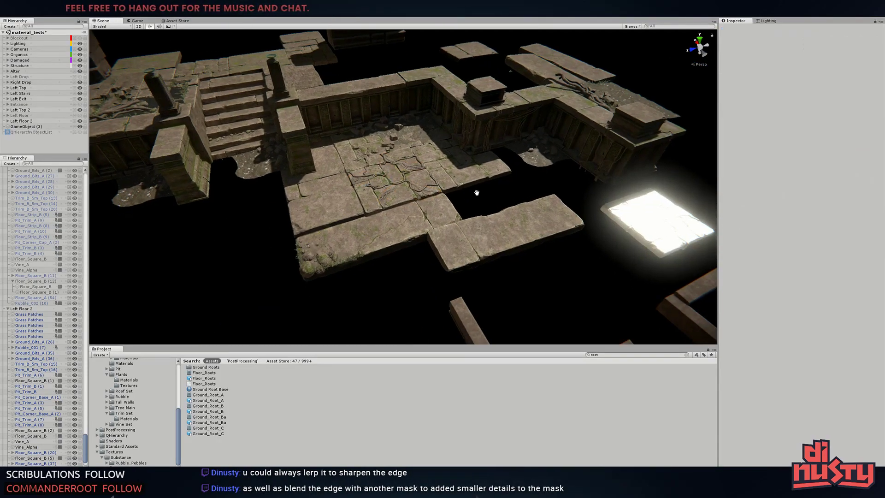
double_click(15, 81)
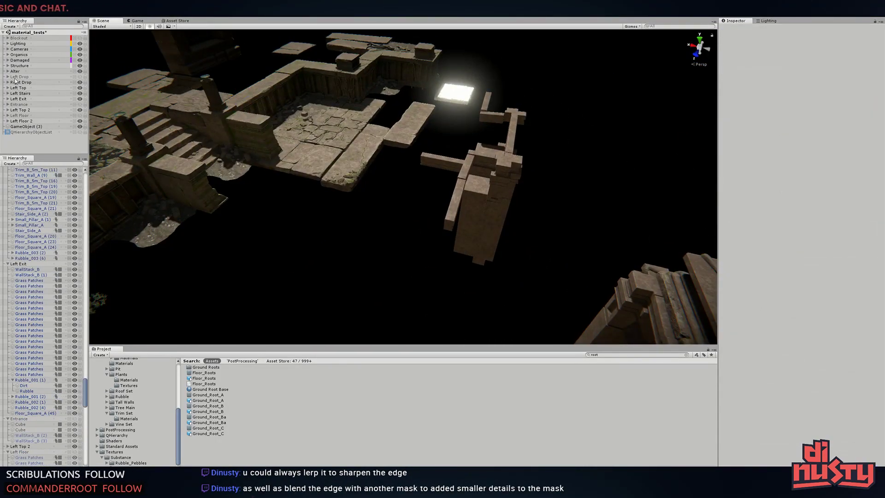
double_click(19, 120)
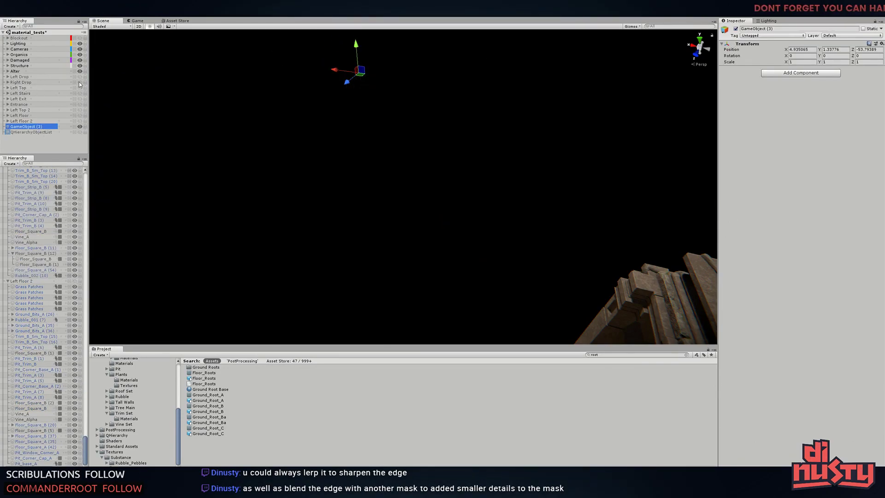
mouse_move(258, 111)
right_down()
mouse_move(279, 91)
mouse_move(305, 120)
right_up()
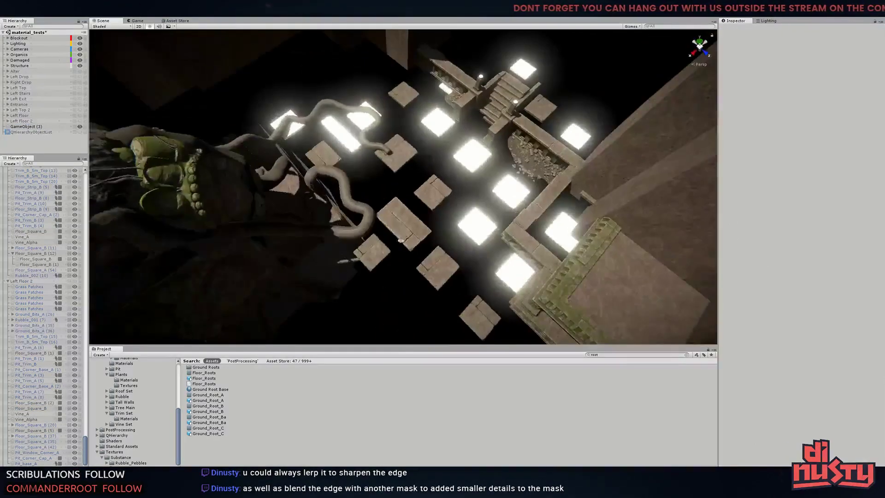
Box-select the glowing exit floor tiles and the nearby cube block, then pick GameObject (3)
click(288, 124)
shift+drag(323, 153, 442, 110)
key(Delete)
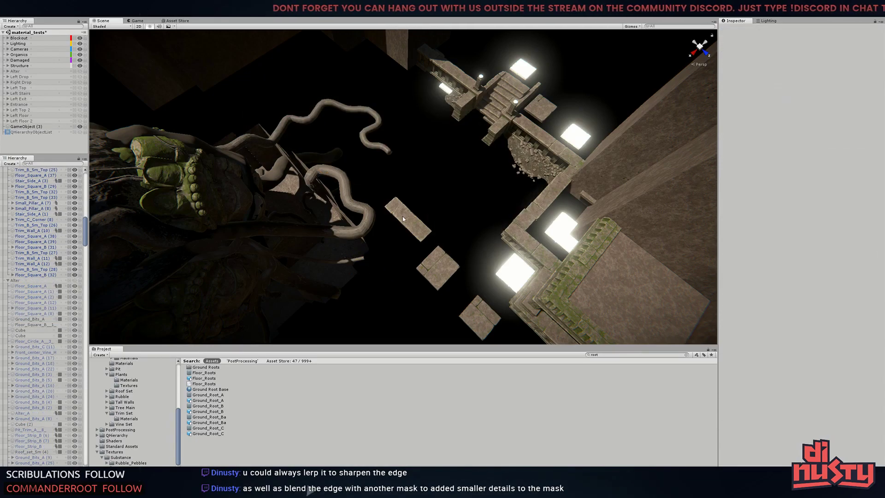
right_drag(515, 117, 329, 151)
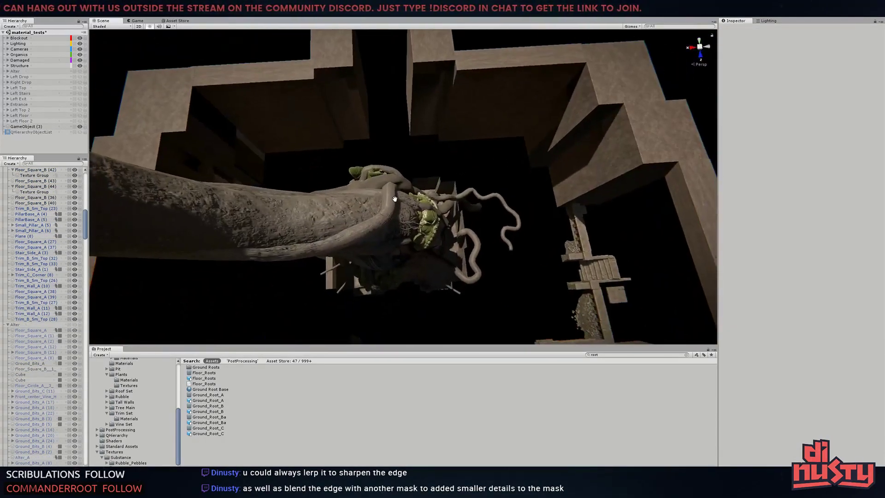
click(329, 151)
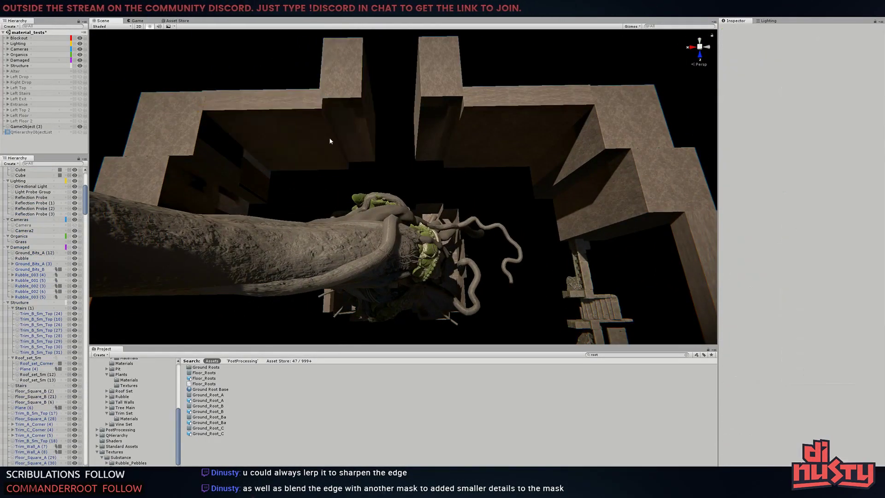
click(30, 104)
click(28, 127)
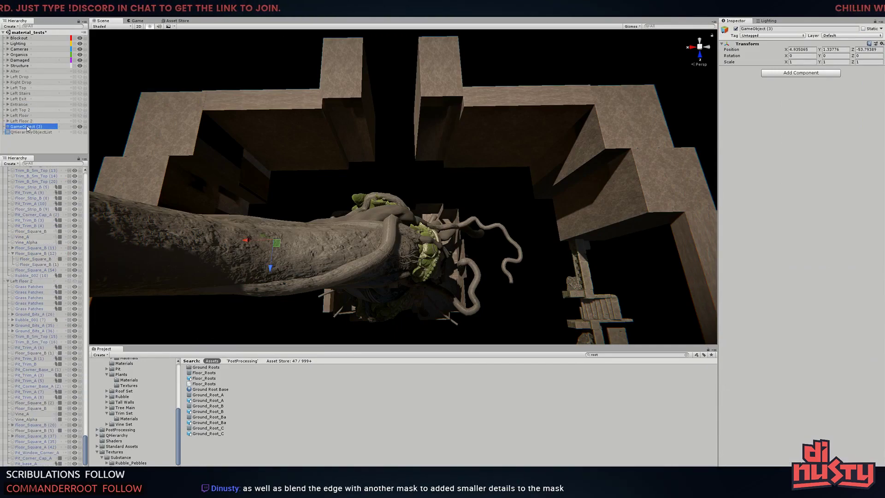
text(Main Exit)
Create a Right Exit group and move the exit beam cubes into it
right_click(21, 130)
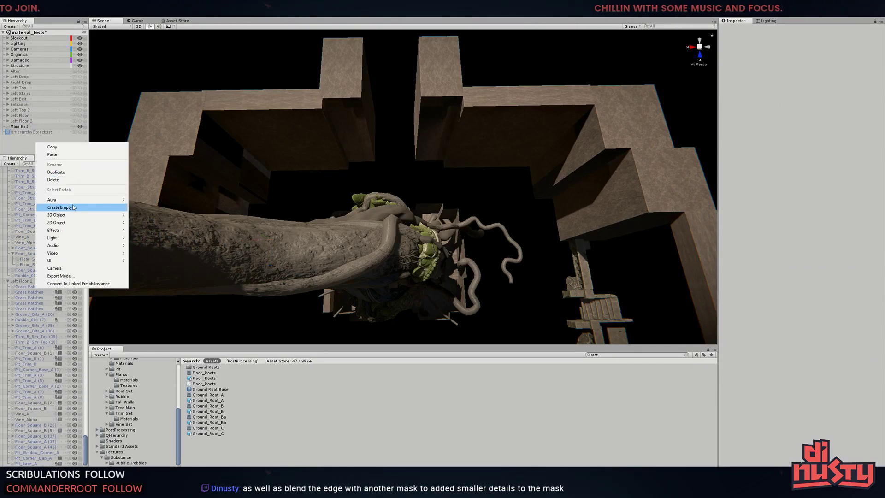
click(93, 206)
alt+drag(369, 184, 448, 72)
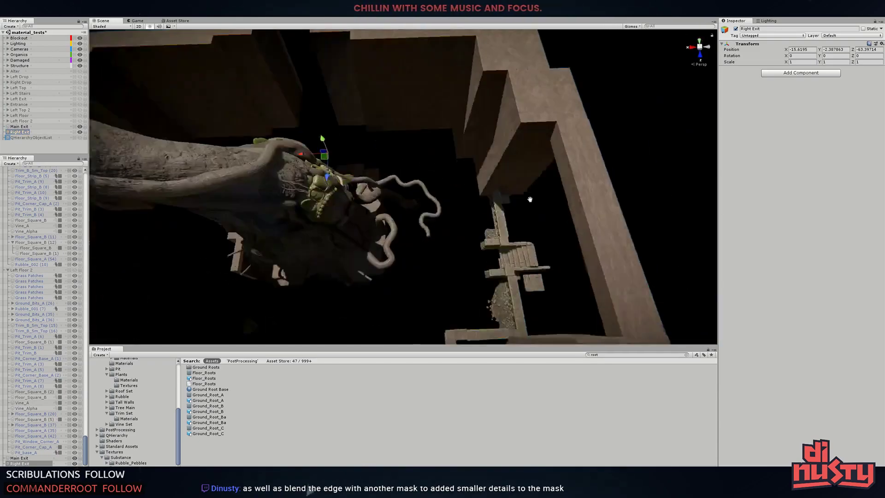
click(448, 72)
drag(27, 297, 31, 139)
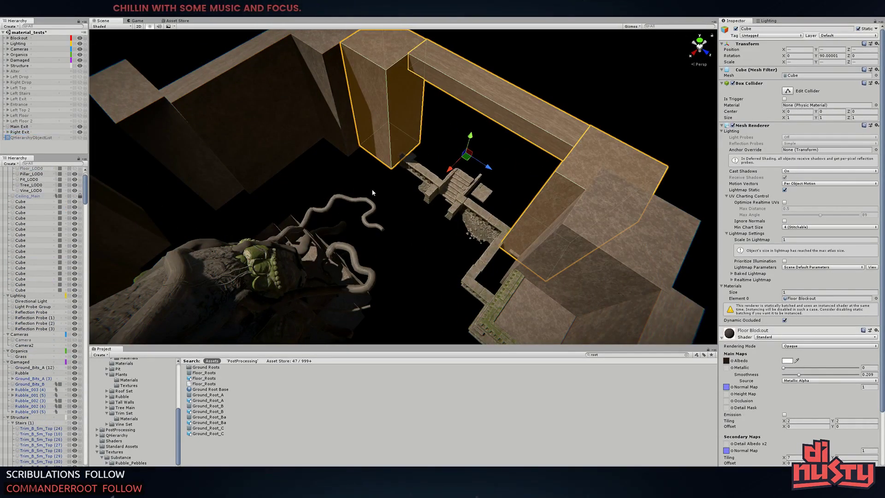
key(Delete)
Create a Right Stairs group below Left Stairs and move the stair pieces into it
right_click(38, 150)
click(69, 214)
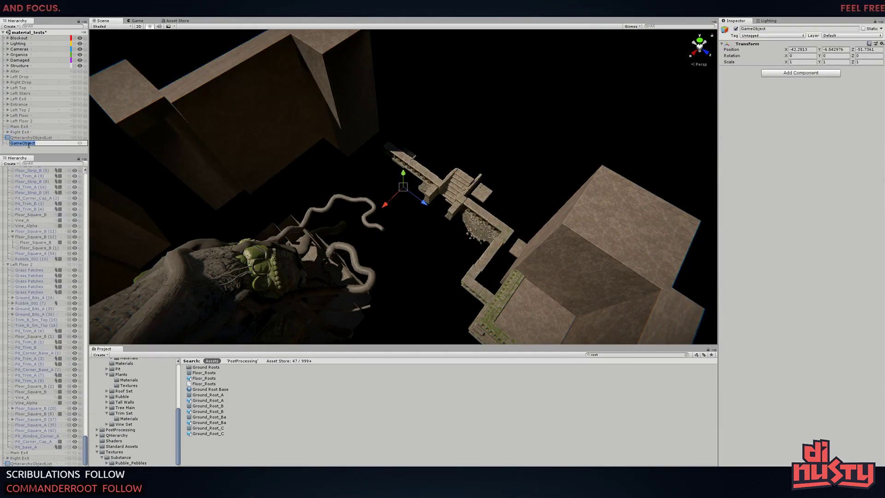
drag(36, 98, 36, 97)
alt+drag(455, 132, 414, 139)
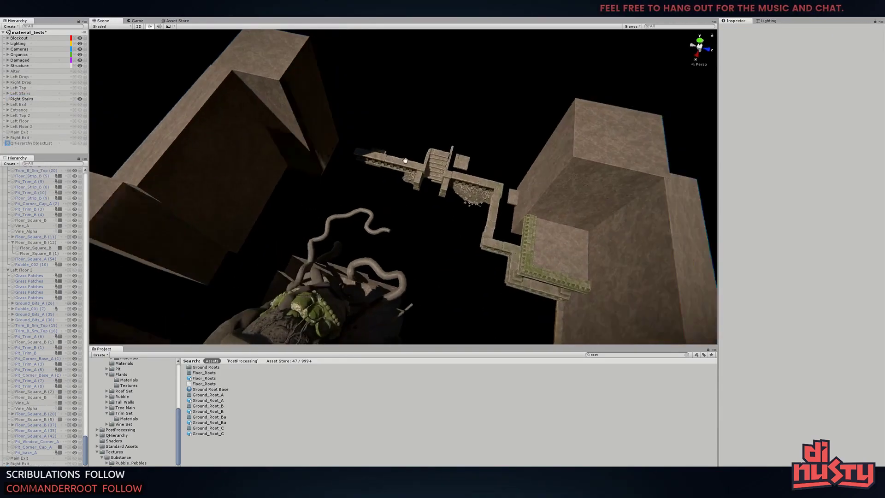
scroll(392, 161, up, 3)
drag(310, 120, 477, 205)
drag(303, 123, 475, 203)
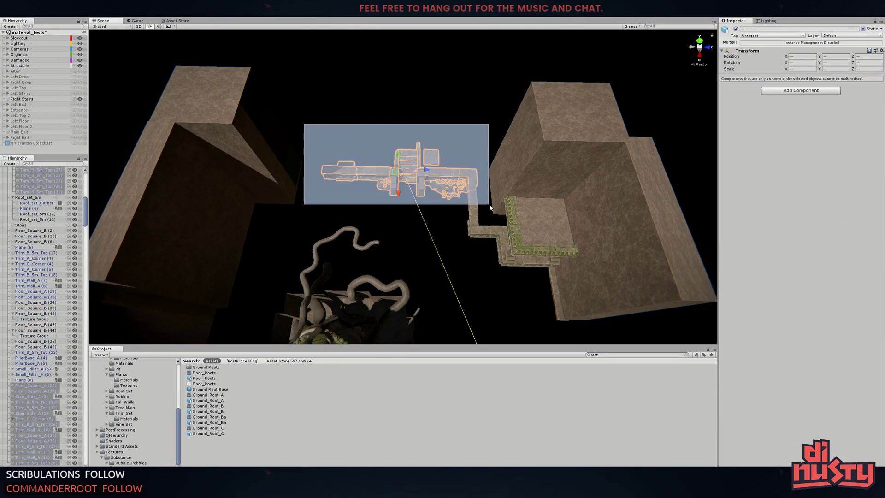
drag(307, 129, 494, 226)
mouse_move(463, 244)
mouse_down()
mouse_move(34, 109)
mouse_move(29, 99)
mouse_up()
right_drag(368, 114, 366, 297)
right_click(29, 152)
Create a new empty group named Right Top and place it right after Left Top
click(71, 210)
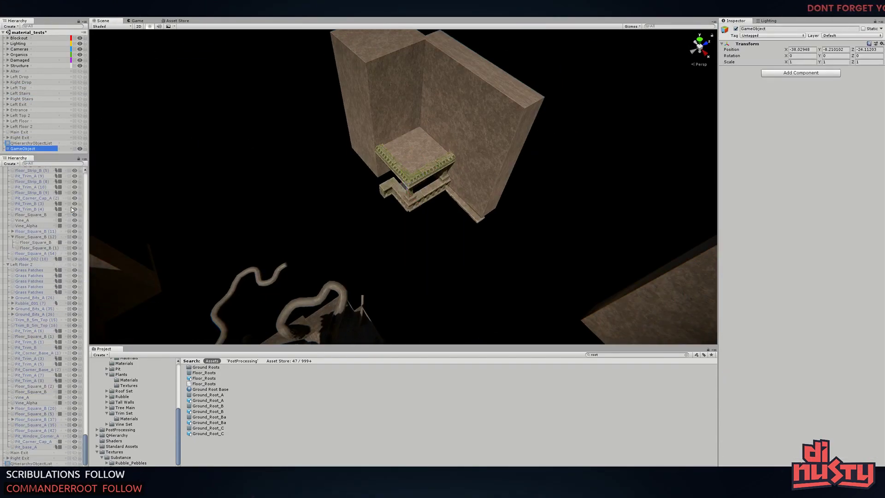
click(27, 148)
text(R)
key(Return)
drag(27, 148, 28, 96)
Inspect the stairs and Trim_B_5m_Top (24) trim, hiding Left Drop and showing Right Drop
click(29, 120)
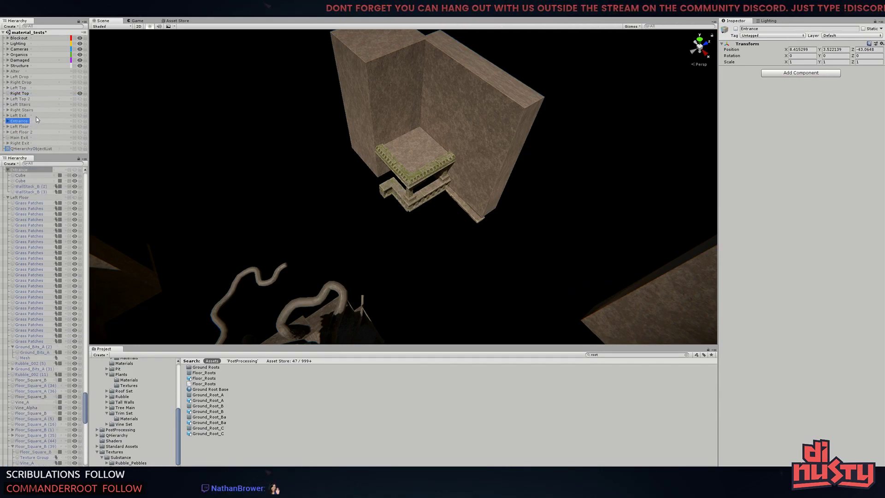
click(217, 143)
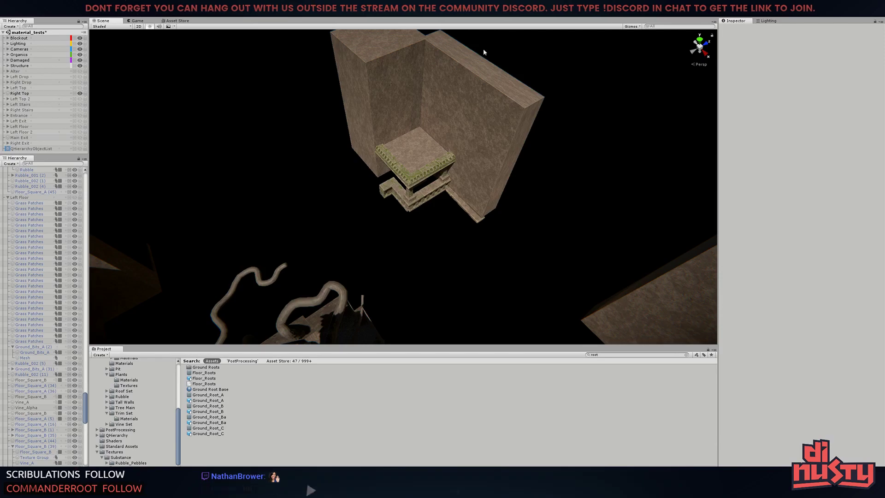
click(415, 184)
click(400, 200)
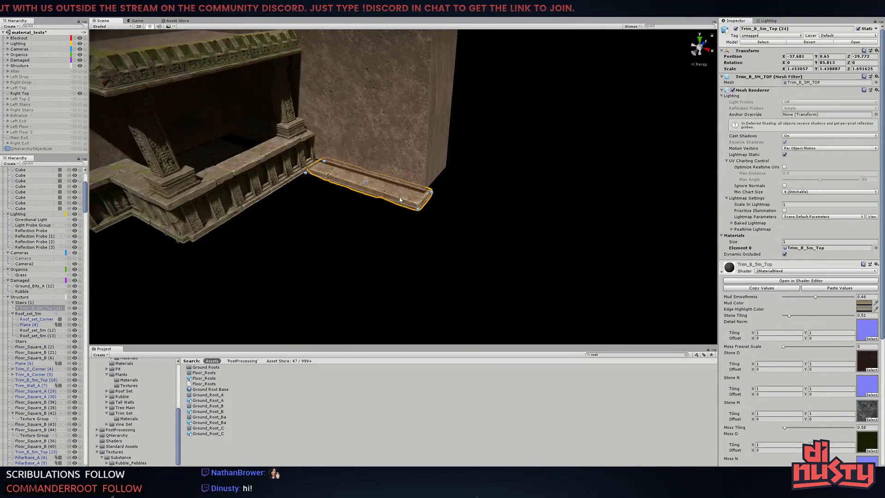
click(396, 240)
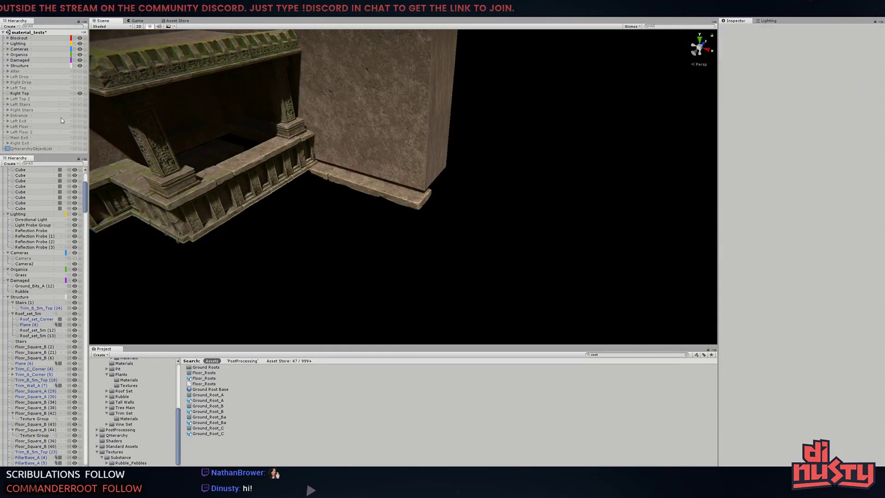
click(80, 77)
click(80, 82)
click(352, 191)
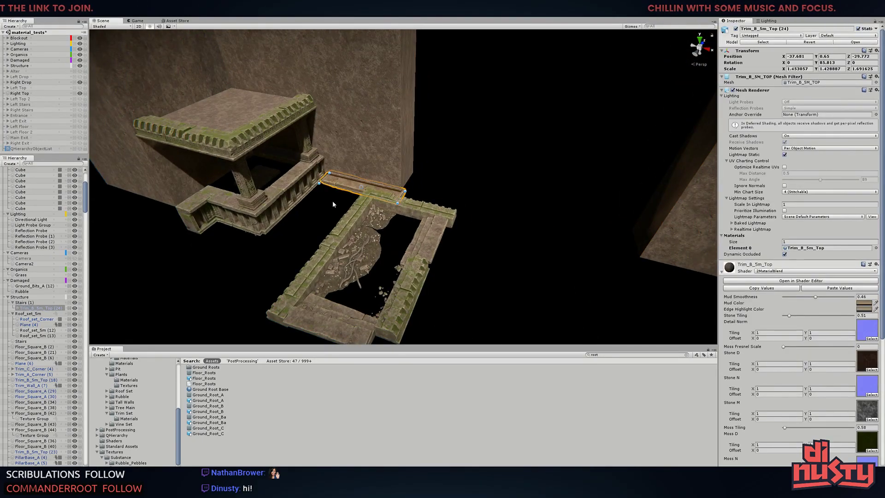
click(243, 230)
Box-select all the raised platform pieces for the Right Top group
scroll(575, 263, up, 5)
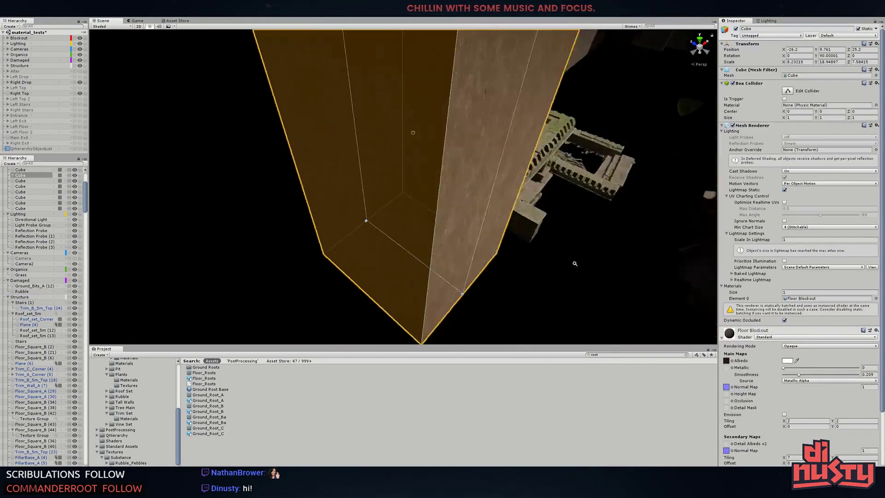
scroll(575, 263, down, 5)
alt+drag(488, 206, 249, 264)
drag(311, 305, 520, 98)
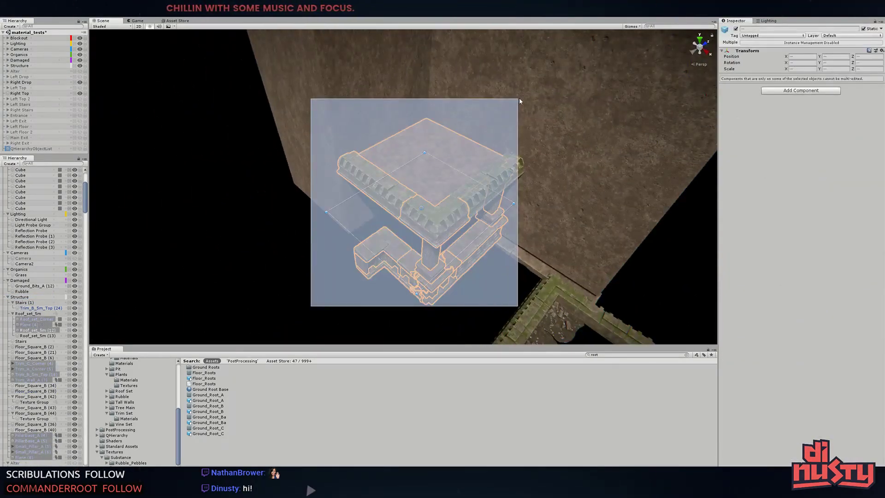
click(41, 94)
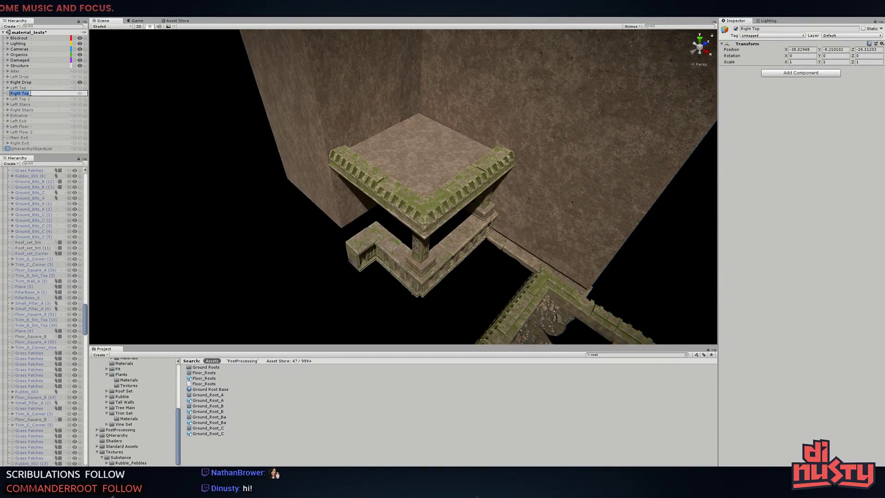
alt+drag(461, 184, 391, 198)
drag(501, 288, 310, 90)
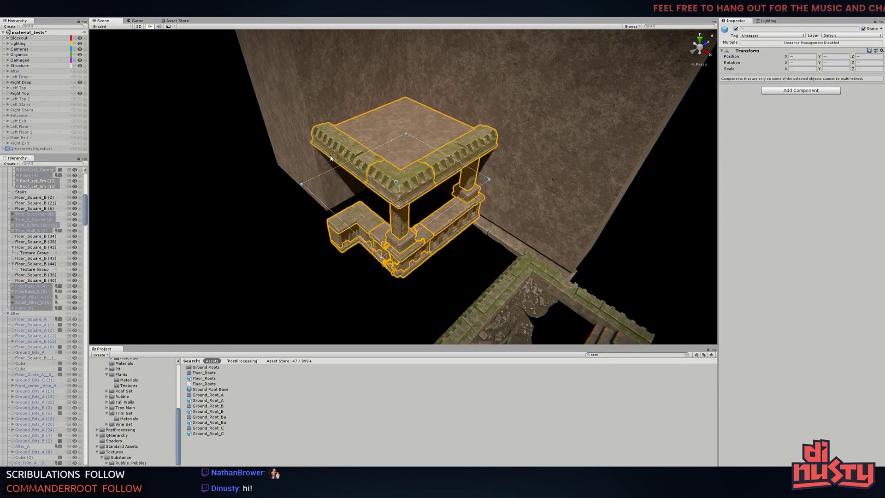
Select the two tall wall blocks beside the platform, undoing stray edits
click(451, 174)
mouse_move(330, 158)
alt+mouse_down()
mouse_move(451, 174)
mouse_move(451, 159)
mouse_move(367, 206)
alt+mouse_up()
ctrl+click(29, 172)
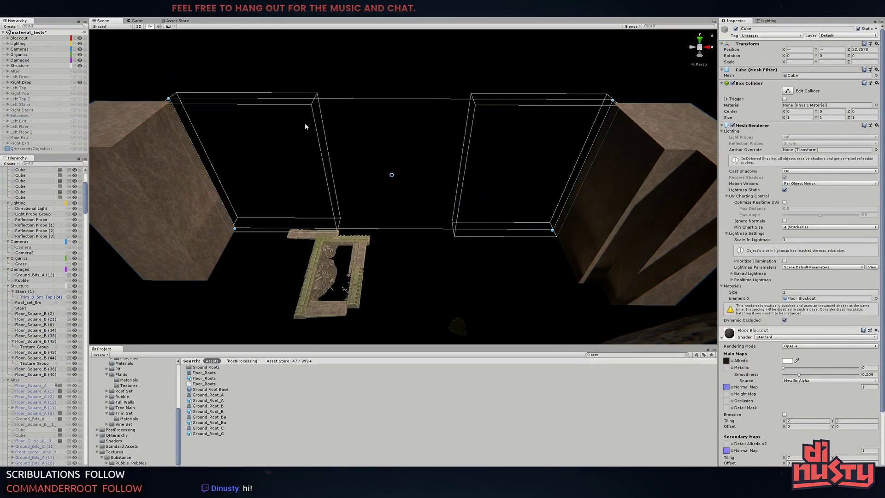
mouse_move(306, 126)
alt+mouse_down()
mouse_move(326, 191)
mouse_move(288, 169)
alt+mouse_up()
click(287, 169)
drag(80, 91, 80, 121)
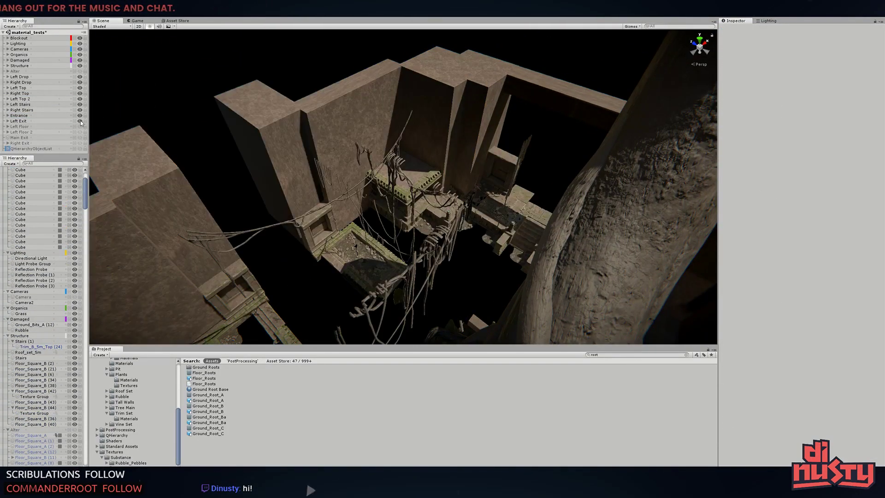
key(ctrl+z)
scroll(41, 208, up, 3)
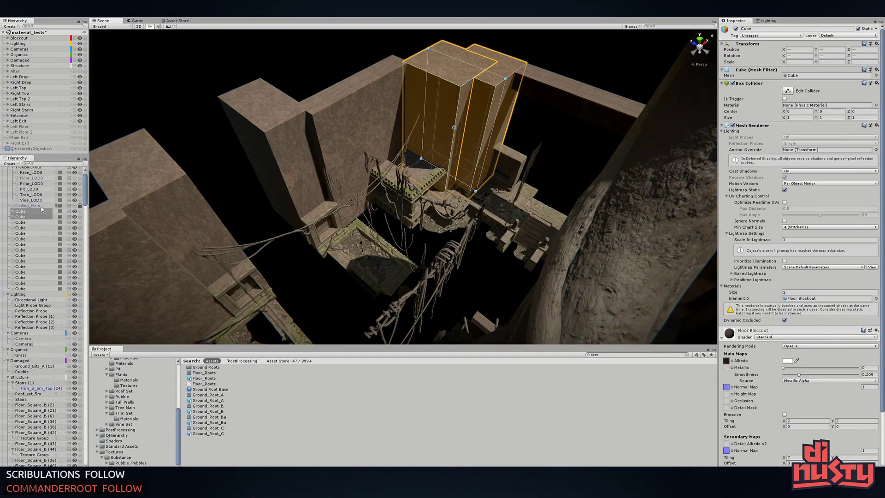
click(511, 173)
key(ctrl+z)
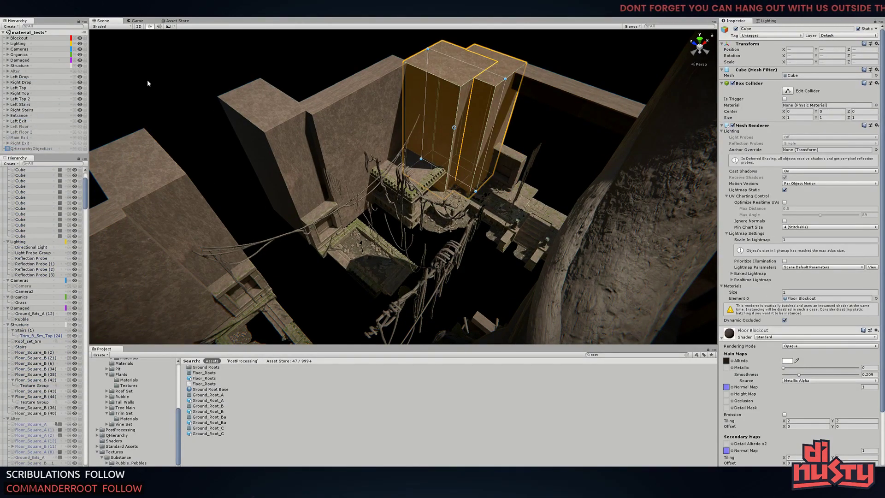
Select the wall cubes on the platform's left side
alt+drag(148, 80, 230, 139)
click(434, 152)
mouse_move(323, 184)
alt+mouse_down()
mouse_move(271, 160)
mouse_move(238, 165)
mouse_move(267, 89)
alt+mouse_up()
click(271, 159)
click(267, 90)
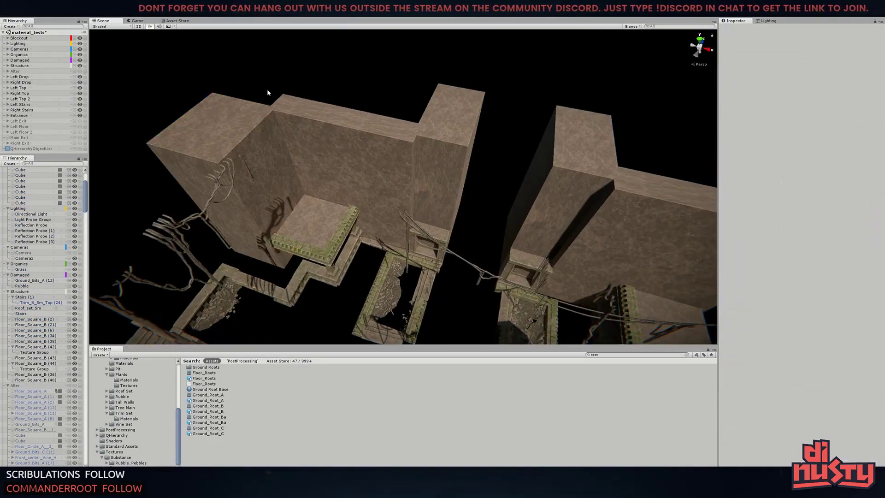
key(ctrl+z)
Hide the groups from Left Top through Right Exit, plus Left Drop and Right Drop
click(8, 82)
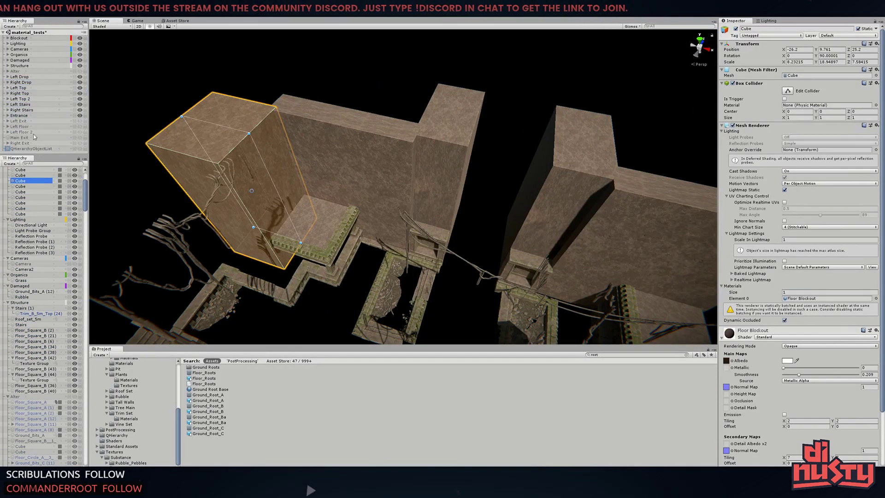
drag(80, 143, 80, 76)
click(295, 138)
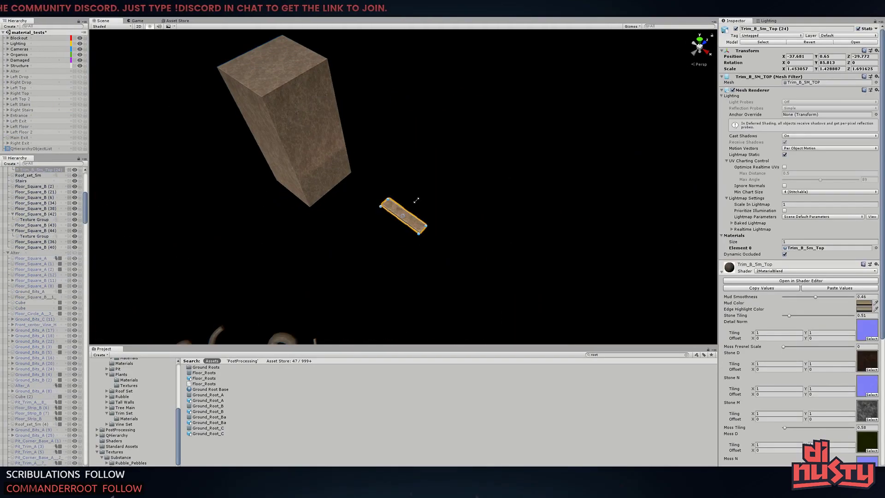
alt+drag(295, 139, 392, 134)
click(39, 227)
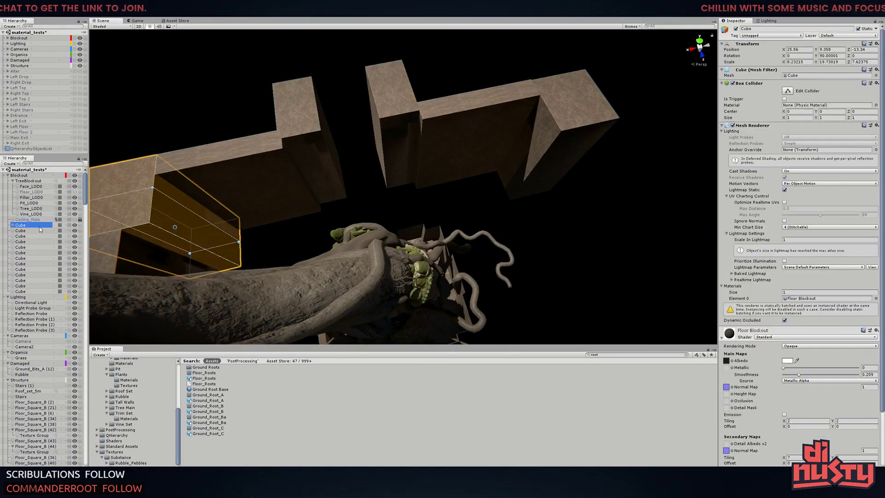
right_click(42, 160)
Create the Ceiling group with Ceiling_Main inside, then hide Ceiling, Alter and Left Drop
click(66, 224)
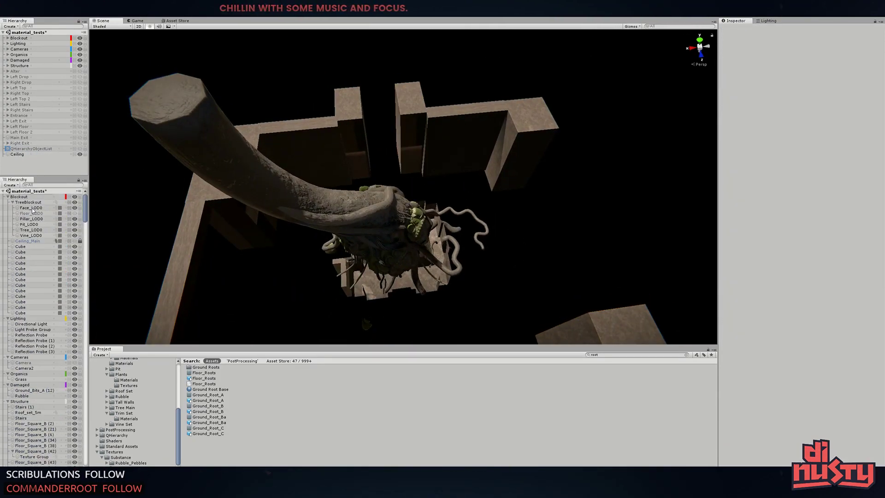
drag(28, 241, 43, 235)
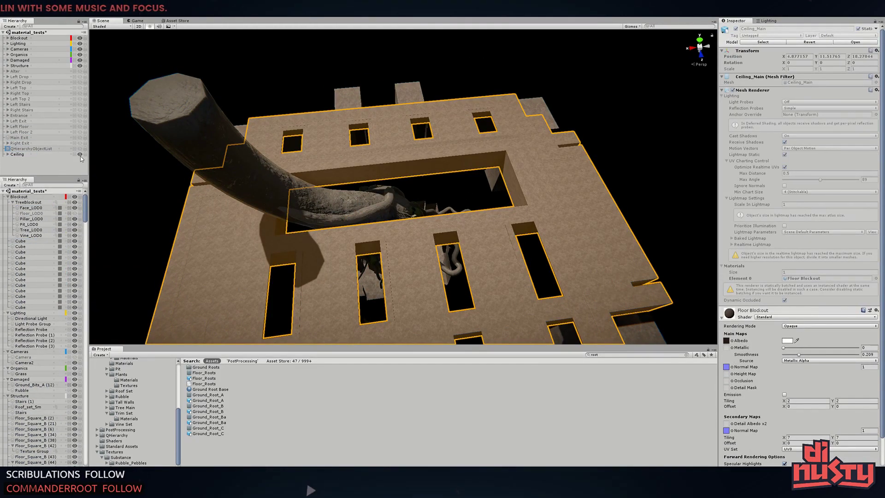
click(81, 155)
click(80, 88)
click(80, 77)
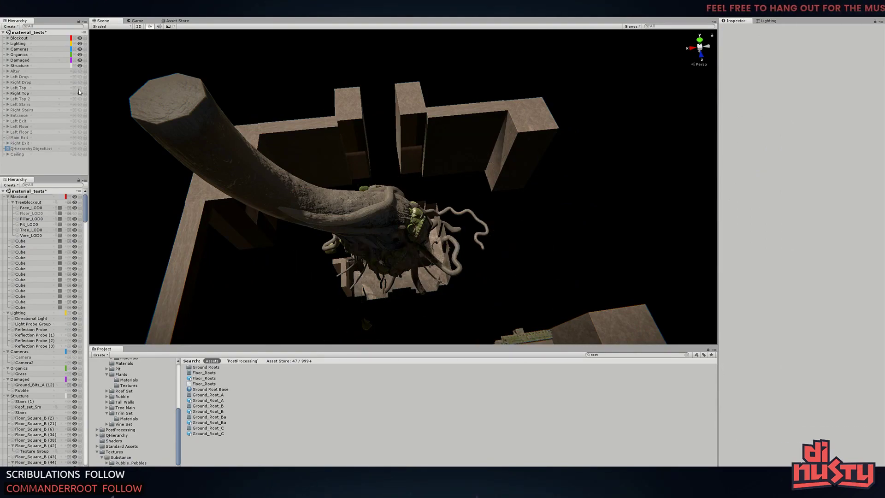
click(302, 112)
Add the box-selected hanging vines to Ceiling and move Ceiling directly below Structure
alt+drag(303, 112, 258, 138)
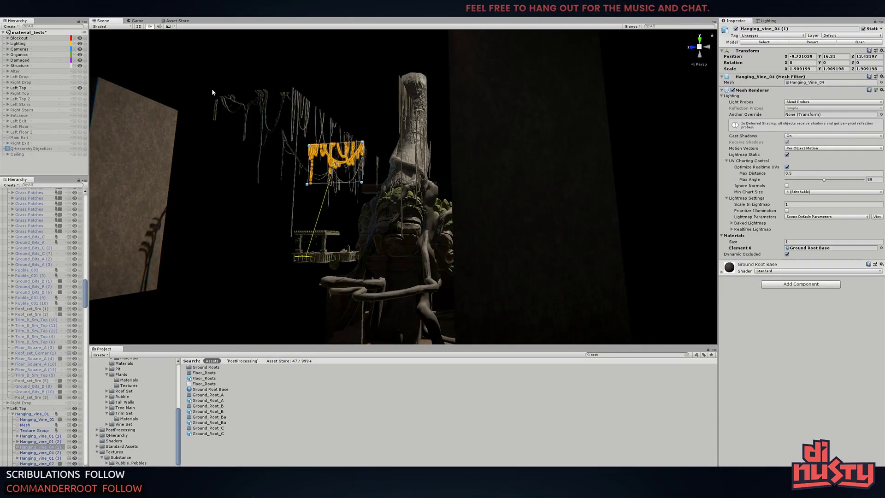
drag(188, 70, 399, 222)
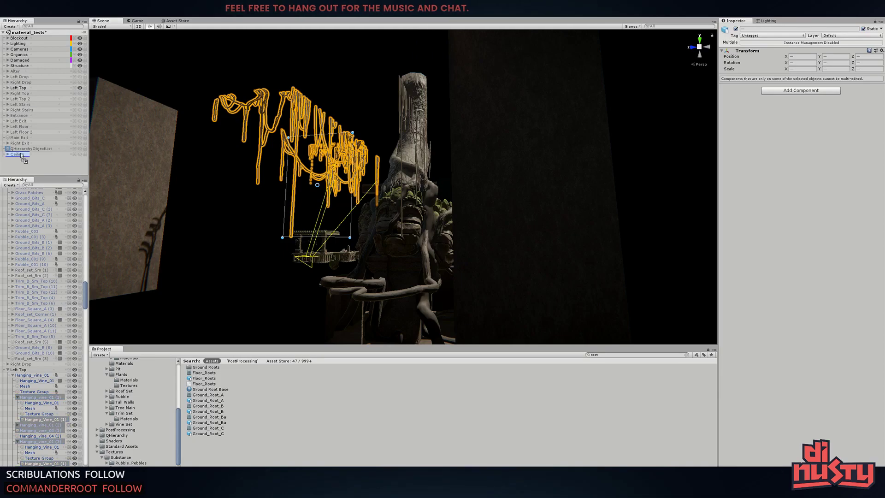
drag(21, 156, 26, 154)
double_click(40, 397)
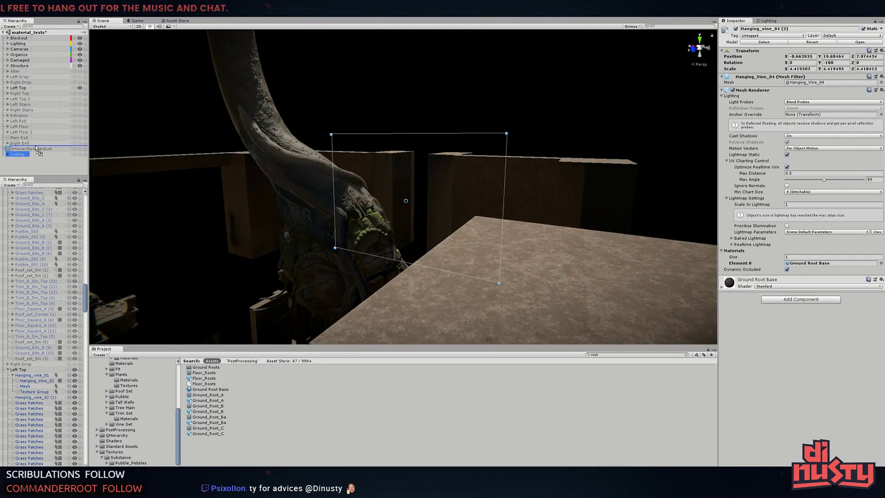
drag(38, 69, 38, 70)
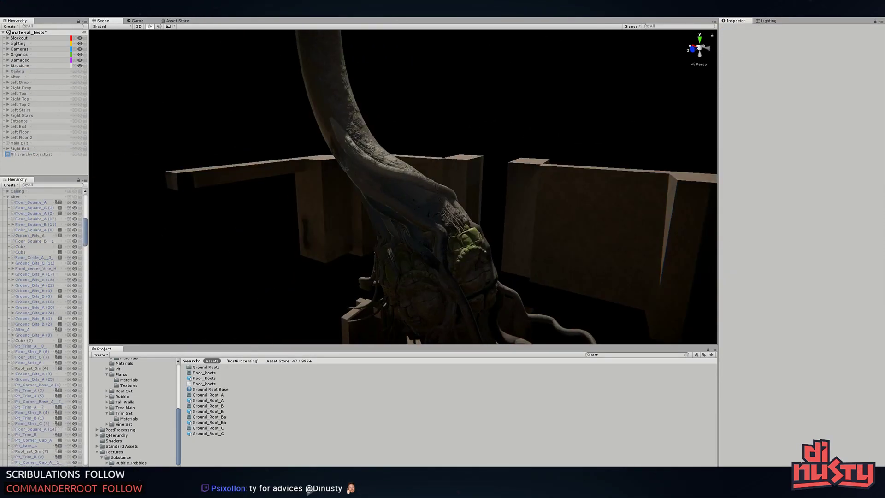
alt+drag(353, 312, 378, 150)
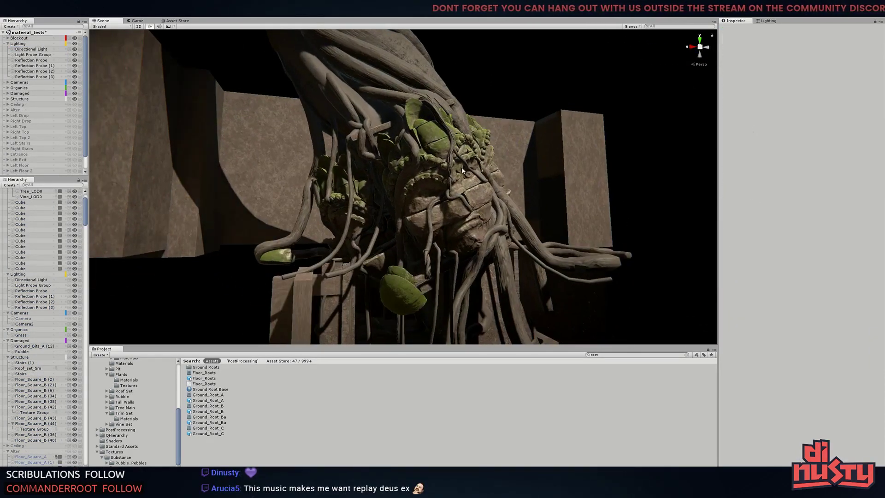
Move the two loose cubes into the Left Floor group
click(8, 43)
right_click(20, 166)
key(Escape)
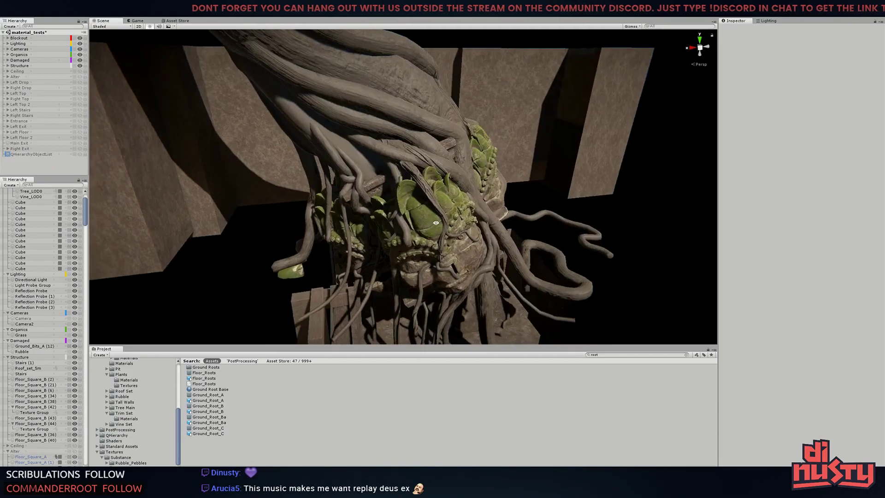
scroll(337, 174, down, 5)
click(338, 174)
alt+drag(338, 174, 358, 305)
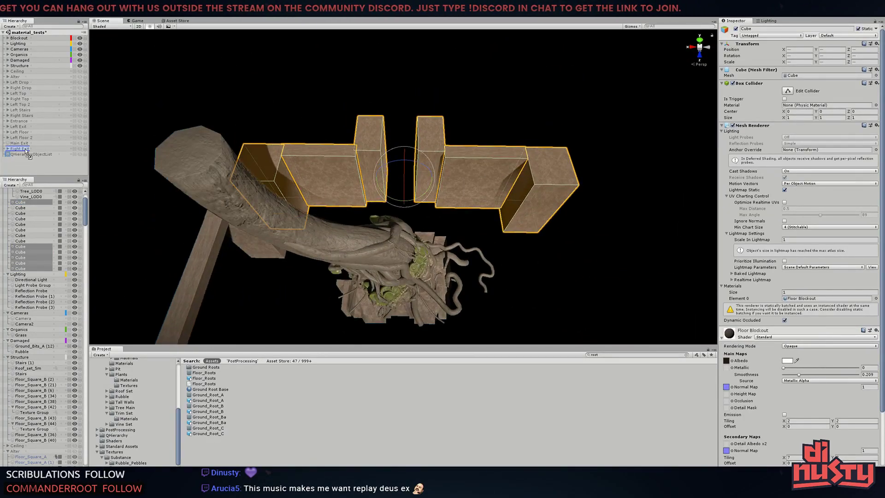
mouse_move(193, 100)
alt+mouse_down()
mouse_move(553, 173)
mouse_move(323, 184)
alt+mouse_up()
click(554, 173)
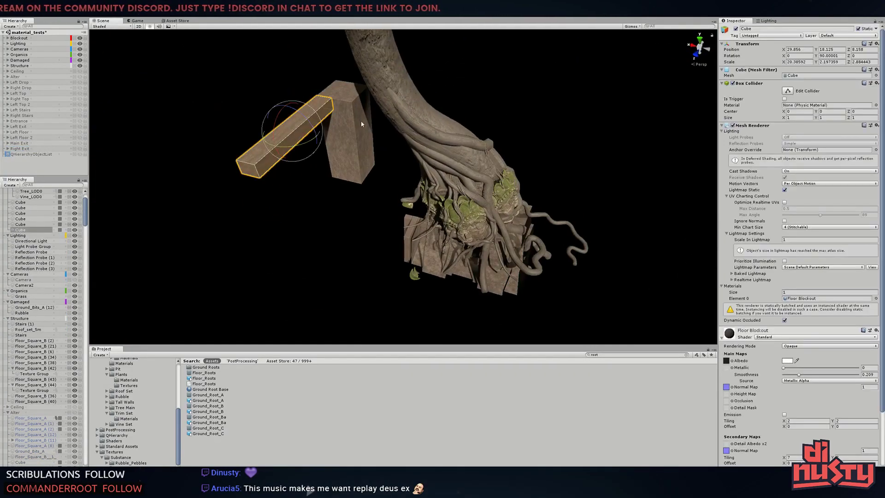
drag(20, 227, 29, 134)
Select the TreeBlockout tree, roots and cubes, and create a new empty Tree Pit group
mouse_move(323, 184)
alt+mouse_down()
mouse_move(258, 64)
mouse_move(393, 178)
alt+mouse_up()
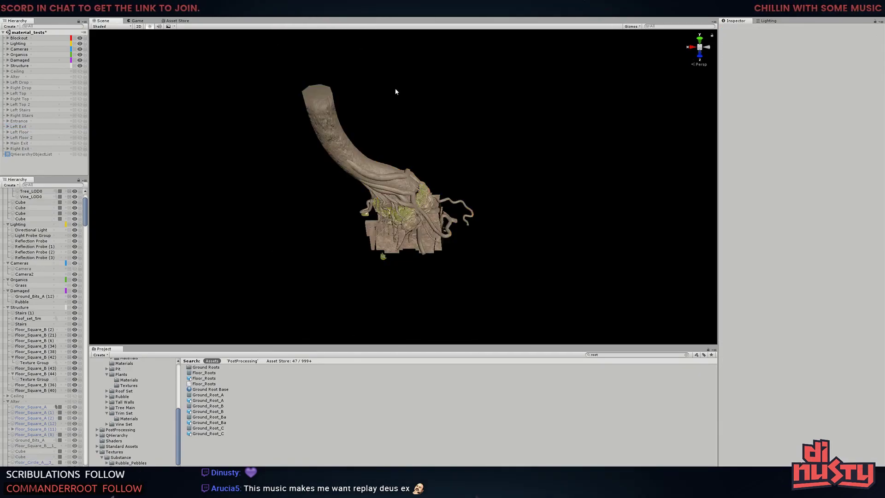
alt+drag(168, 240, 193, 230)
scroll(42, 231, up, 2)
click(31, 207)
shift+click(20, 258)
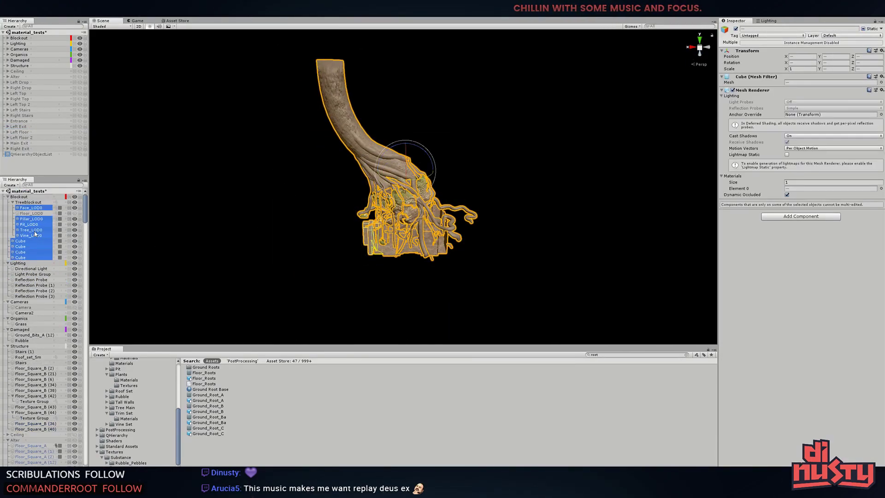
right_click(38, 166)
click(62, 229)
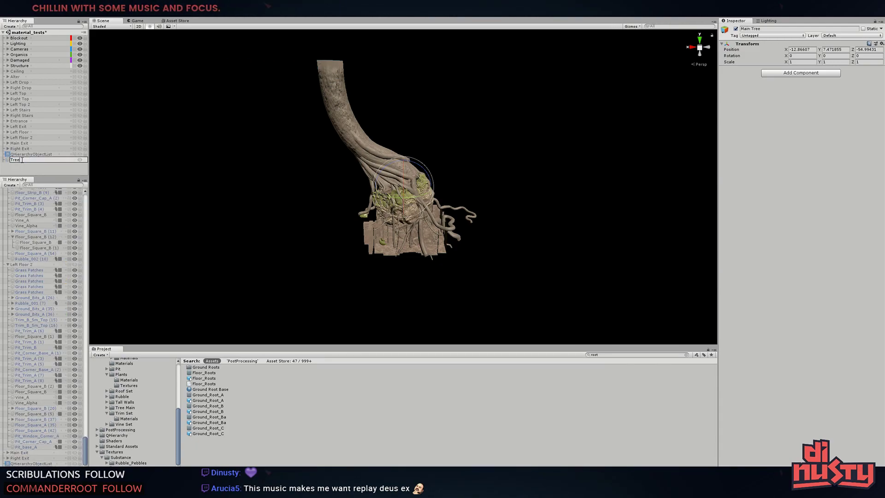
Box-select the tree area, excluding reflection probes and Camera2, and pick the TreeBlockout group
drag(268, 45, 566, 306)
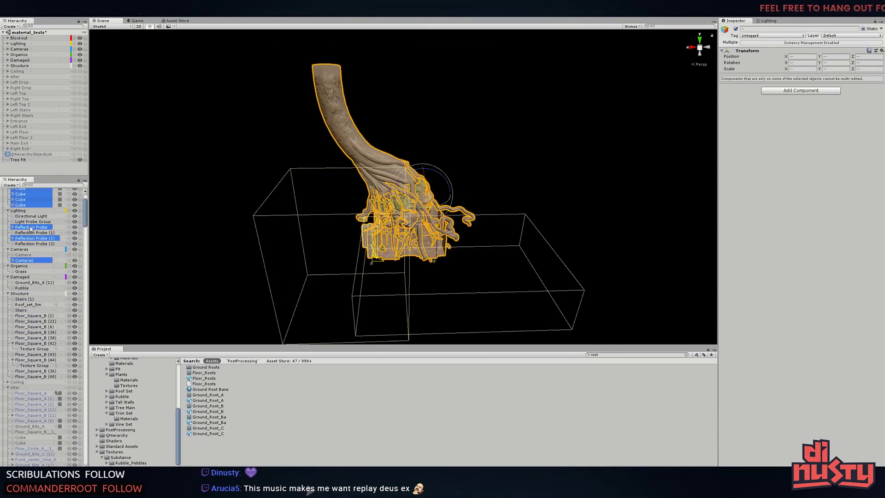
ctrl+click(30, 228)
scroll(28, 230, up, 3)
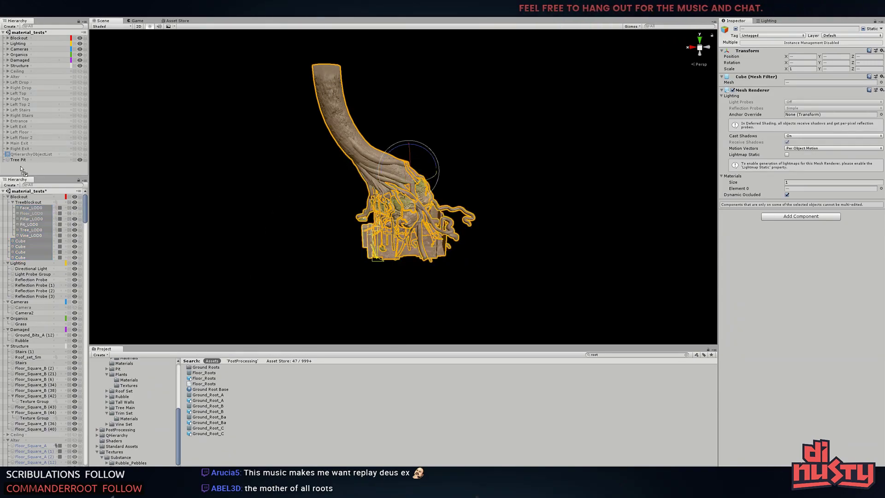
click(12, 202)
drag(28, 202, 28, 214)
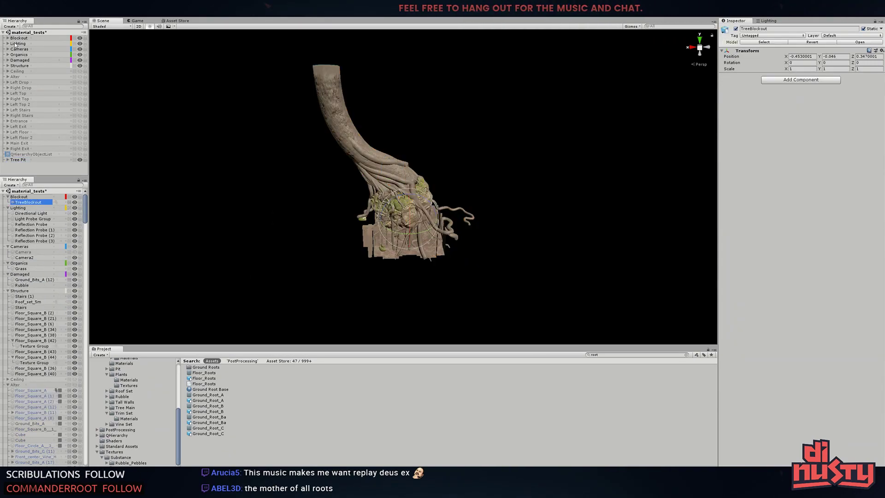
Delete Grass, the Organics group, Ground_Bits_A (12), Rubble and the Damaged group
click(18, 208)
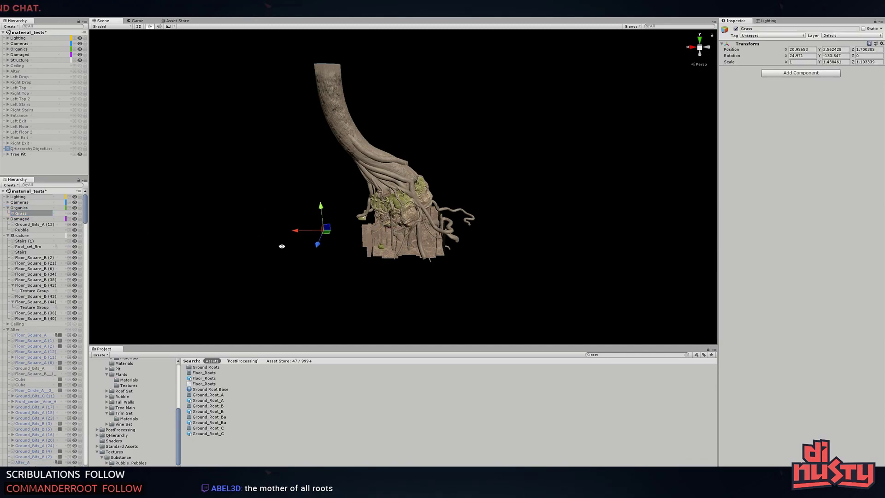
key(f)
key(Delete)
click(21, 224)
key(f)
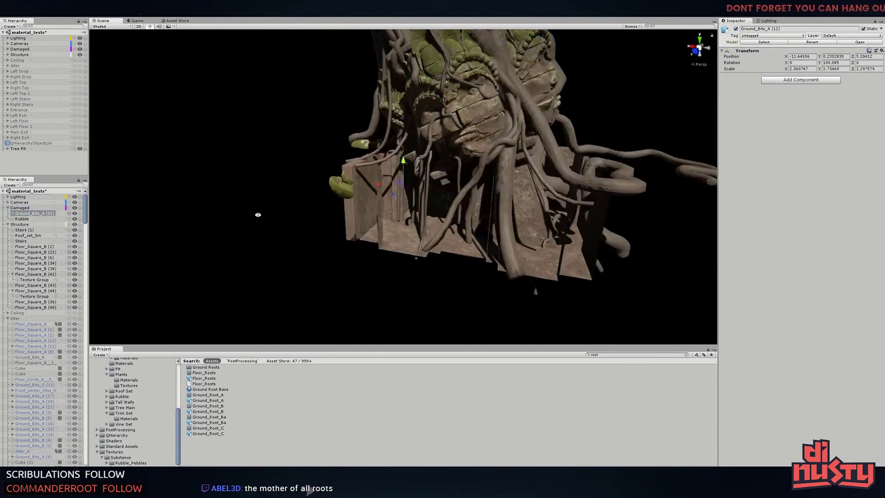
alt+drag(257, 211, 250, 210)
key(Delete)
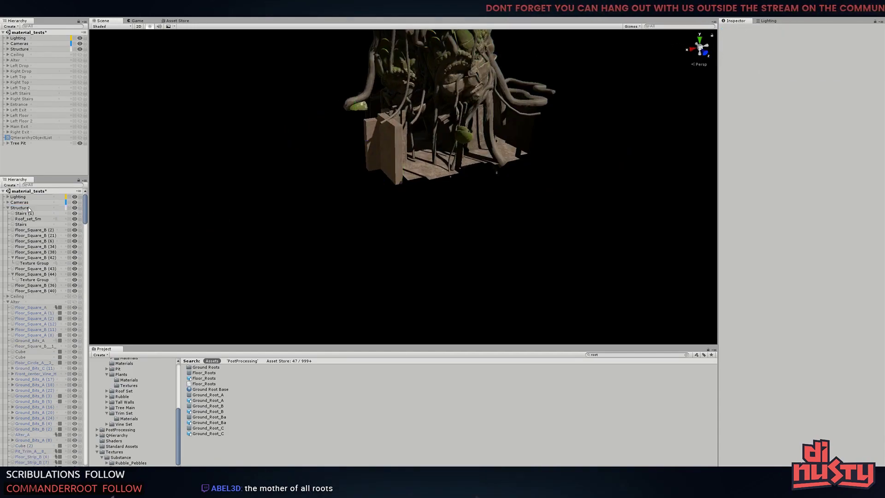
Delete Structure's contents and the empty Structure group, then hide Tree Pit and show Alter
click(33, 252)
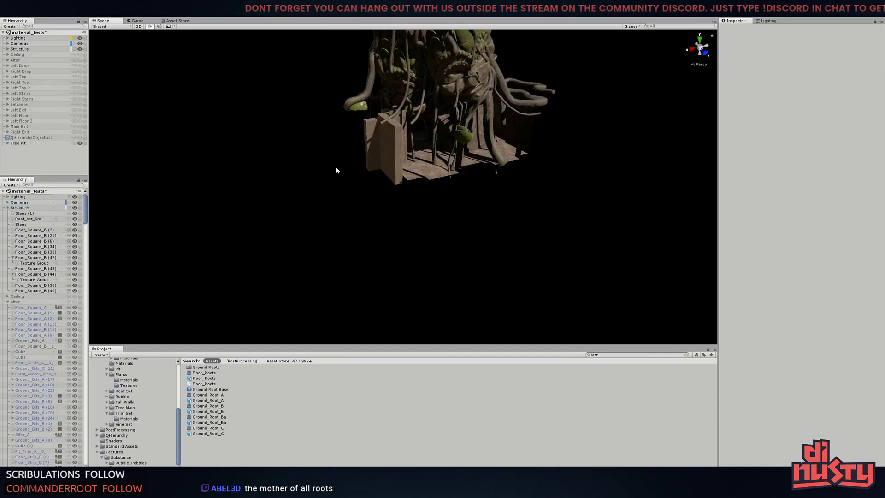
key(Delete)
click(15, 220)
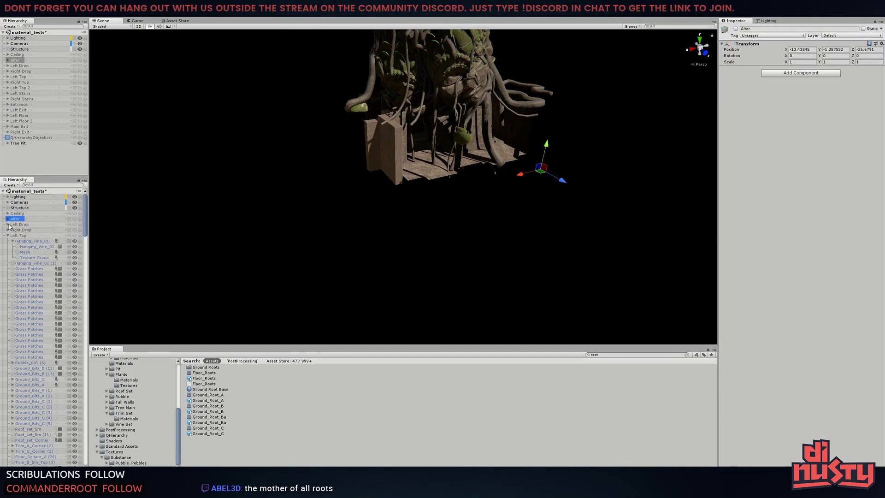
key(Left)
key(Delete)
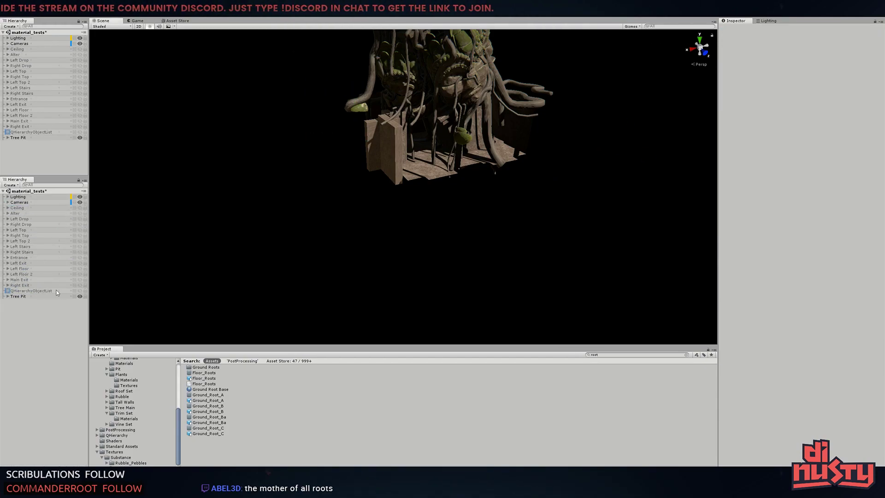
click(80, 290)
click(81, 213)
click(7, 213)
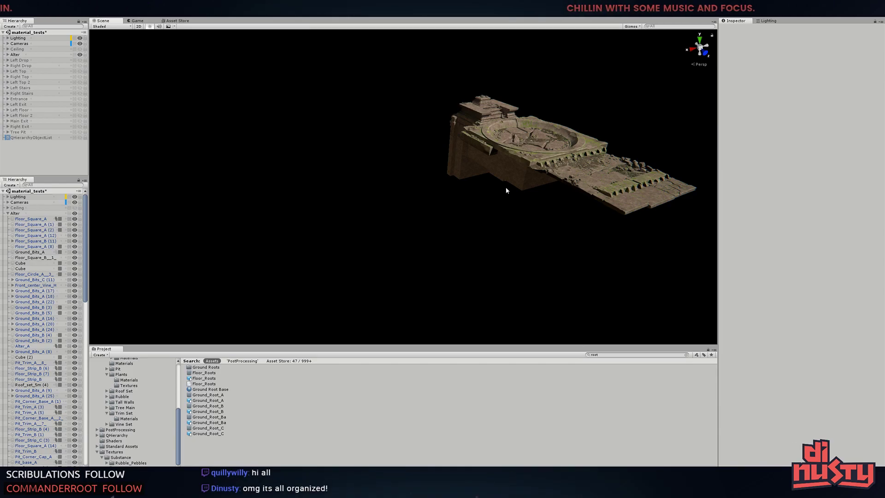
Orbit and zoom around the altar ruins for a close, low side view
alt+drag(506, 190, 461, 194)
scroll(570, 170, up, 5)
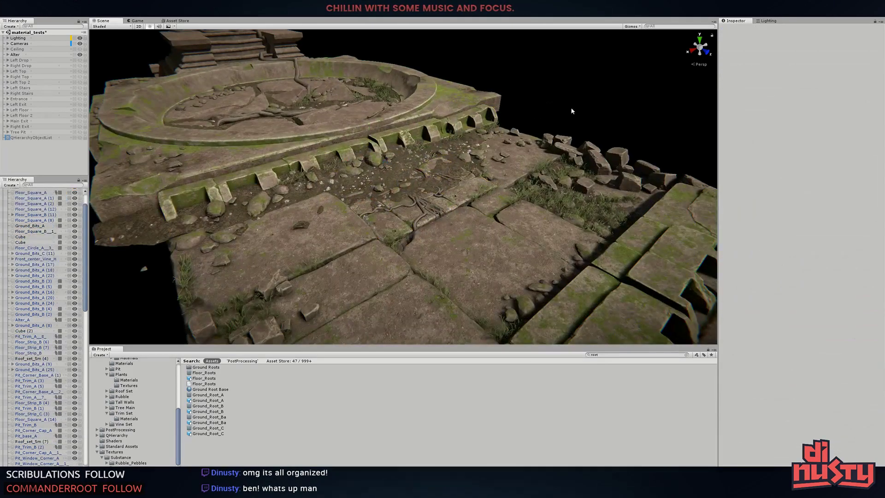
alt+drag(571, 170, 298, 92)
alt+drag(235, 137, 221, 135)
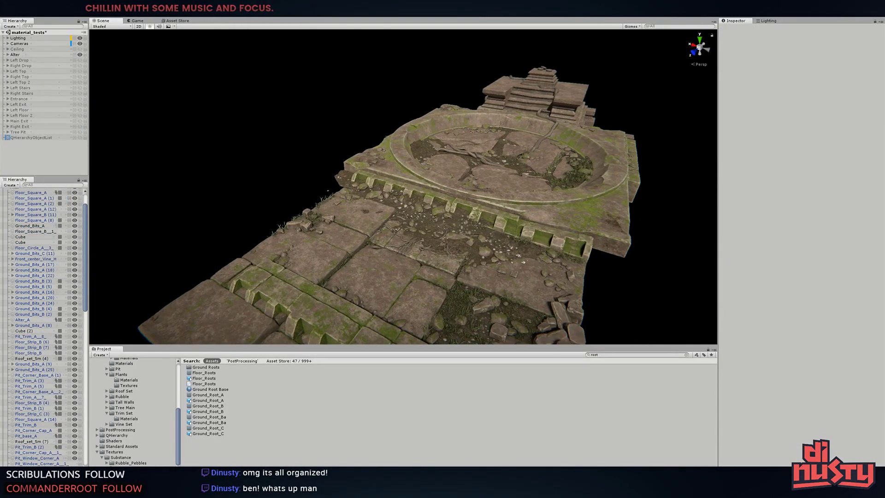
scroll(369, 185, up, 5)
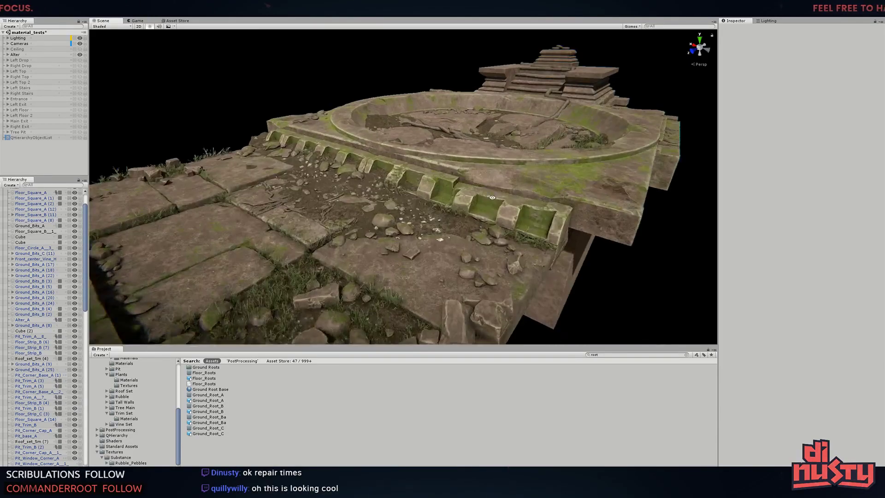
mouse_move(369, 185)
alt+mouse_down()
mouse_move(349, 141)
mouse_move(322, 162)
alt+mouse_up()
scroll(349, 141, down, 5)
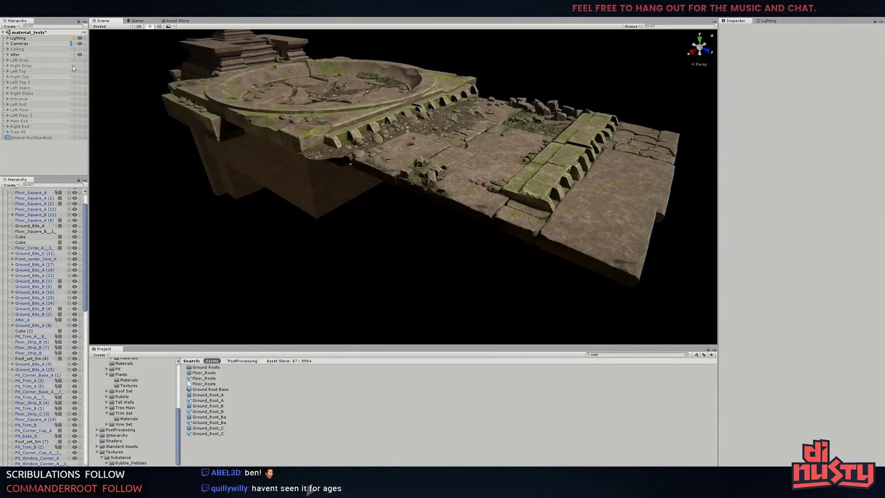
scroll(323, 162, up, 3)
Frame the Left Floor grass patch, the scene Camera and the Ceiling group in view
click(32, 110)
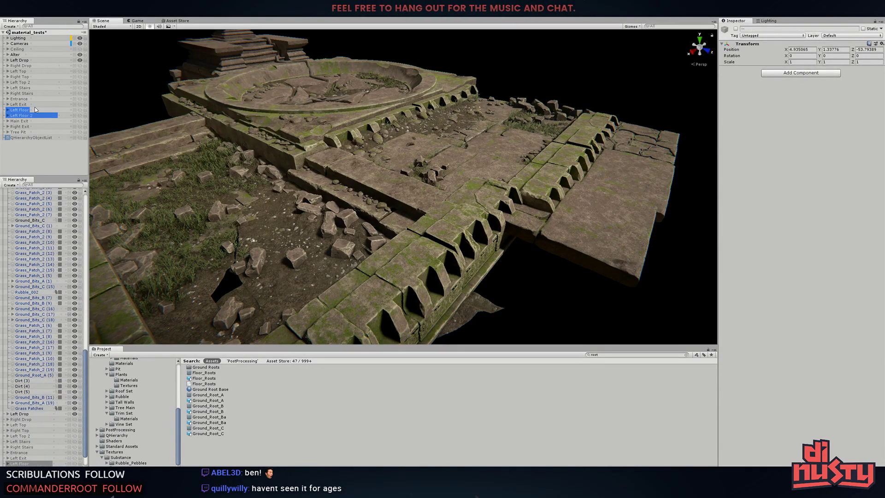
double_click(35, 109)
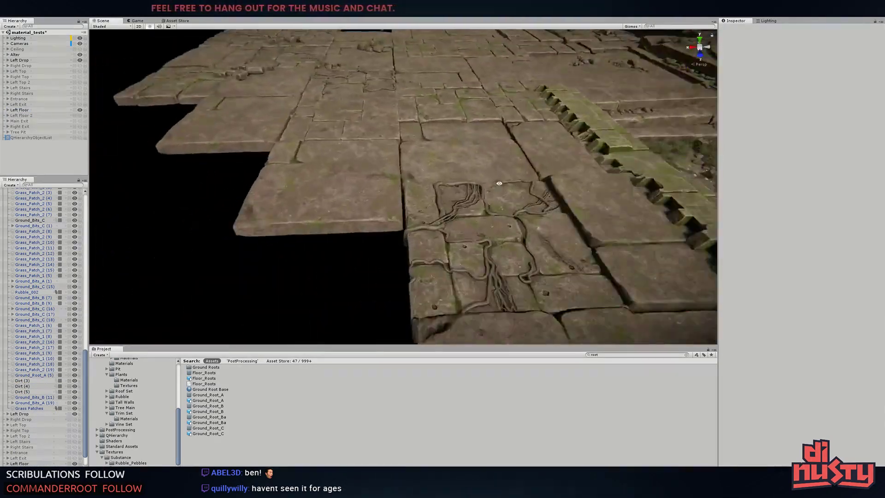
click(368, 197)
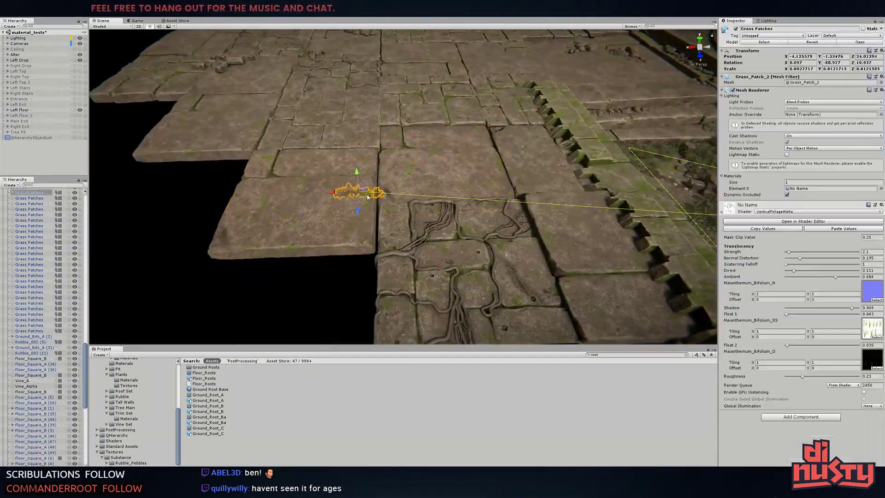
mouse_move(367, 197)
alt+mouse_down()
mouse_move(382, 208)
mouse_move(389, 169)
mouse_move(351, 152)
alt+mouse_up()
click(382, 208)
click(8, 43)
click(60, 48)
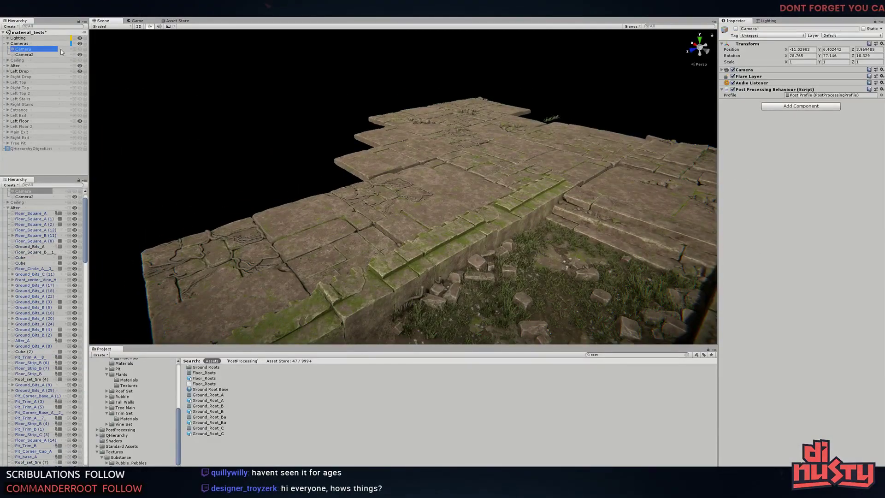
double_click(37, 60)
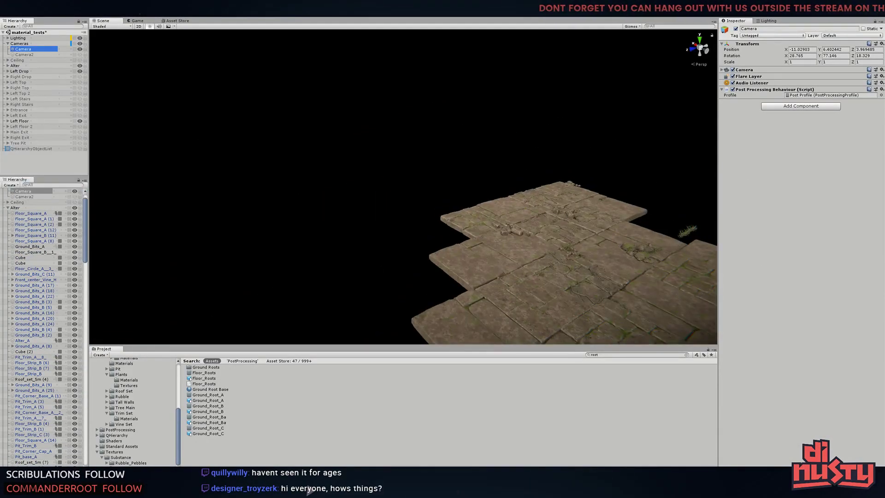
Change a hierarchy option, then hide every group except Left Top
click(14, 13)
click(46, 190)
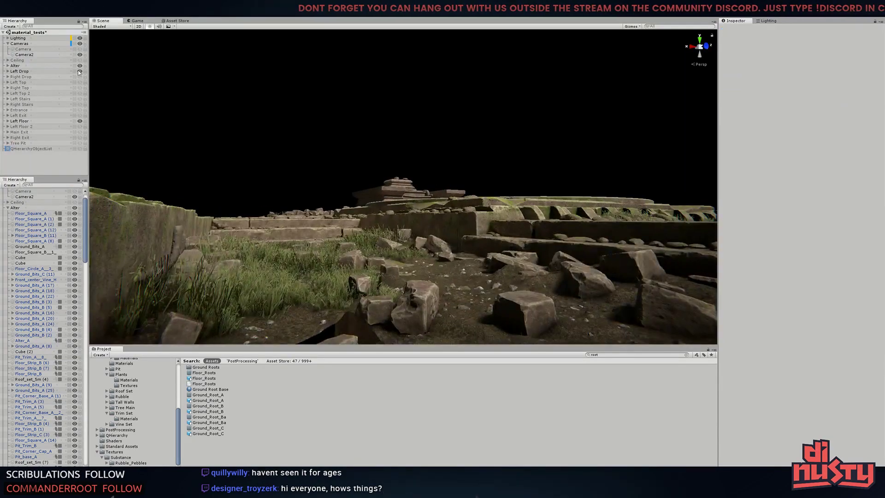
ctrl+click(81, 49)
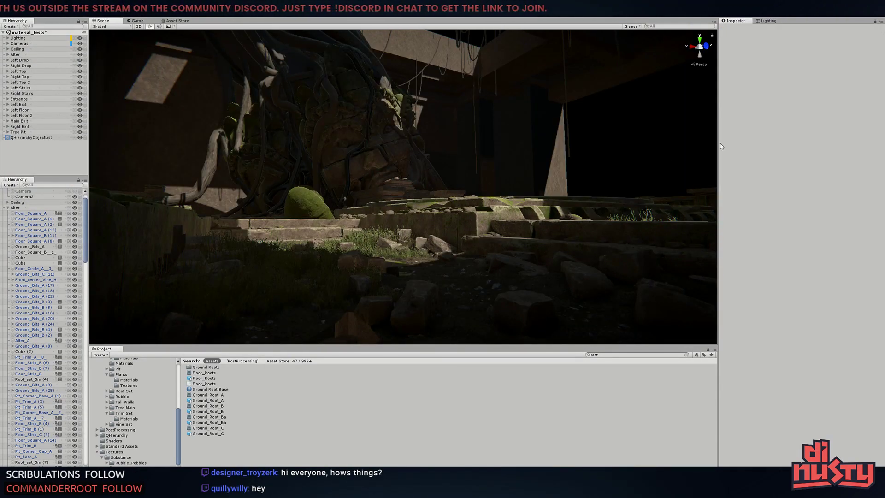
mouse_move(346, 235)
right_down()
mouse_move(216, 253)
mouse_move(346, 227)
right_up()
ctrl+click(81, 49)
click(79, 71)
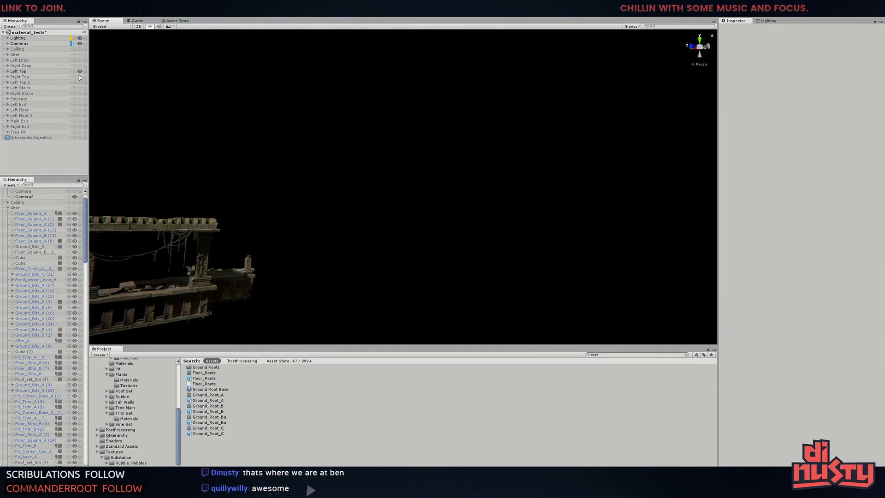
Show Left Floor too and drag Floor_Square_B (13) down into the pit
right_drag(189, 247, 473, 113)
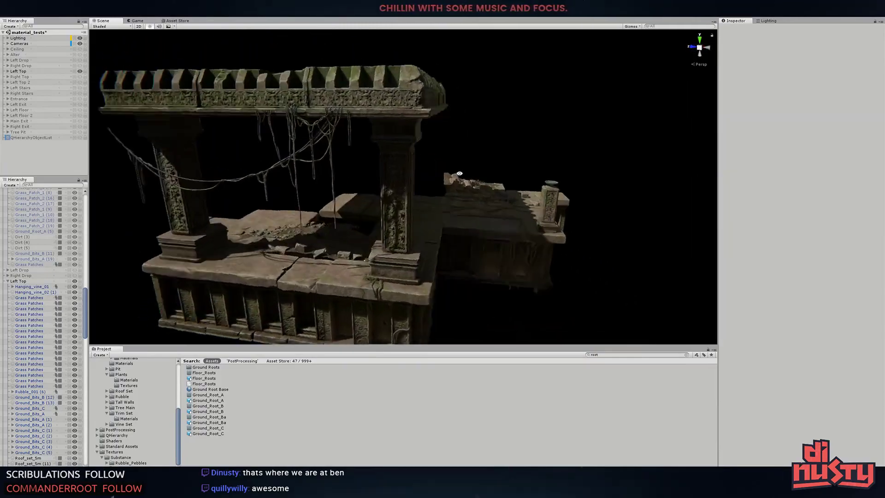
click(80, 109)
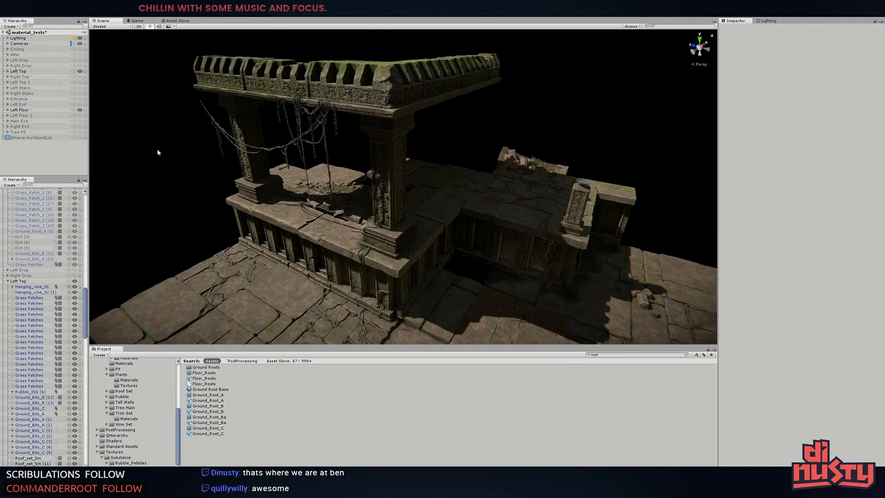
right_drag(158, 153, 363, 158)
click(352, 208)
middle_drag(353, 208, 160, 162)
drag(160, 162, 470, 194)
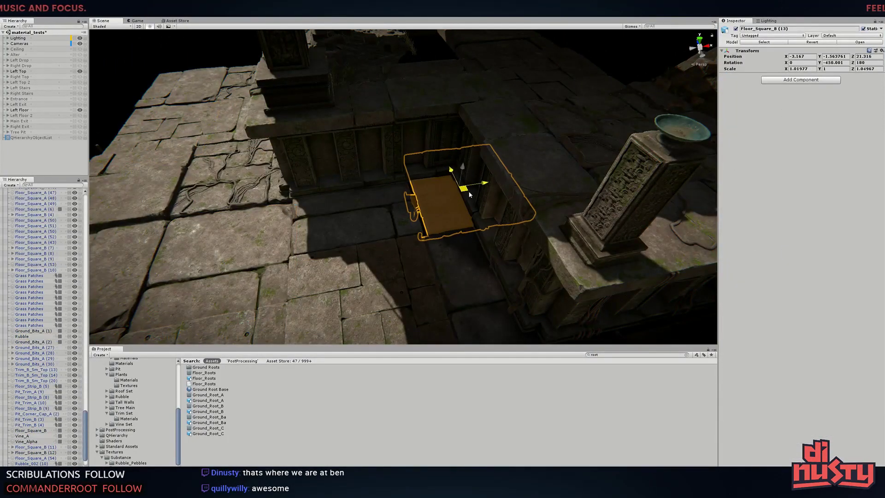
Inspect the floor tiles Floor_Square_A (49) and Floor_Square_B near the wall
double_click(14, 43)
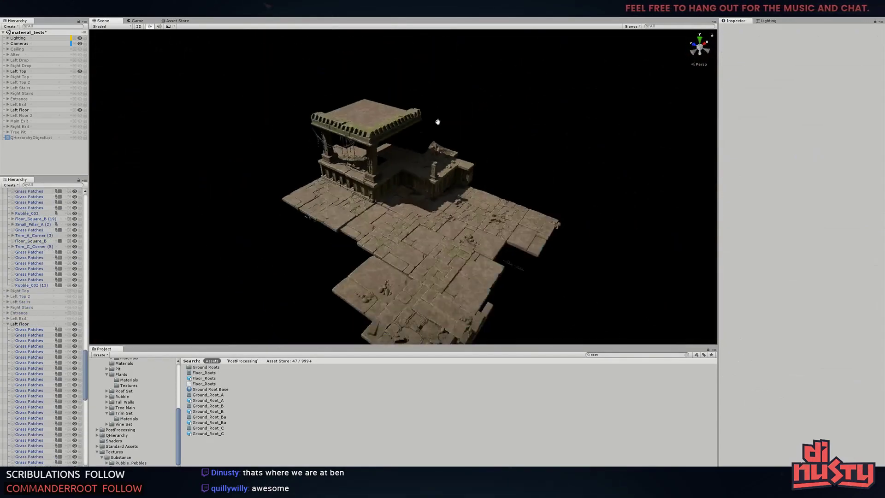
click(7, 38)
right_drag(401, 184, 505, 59)
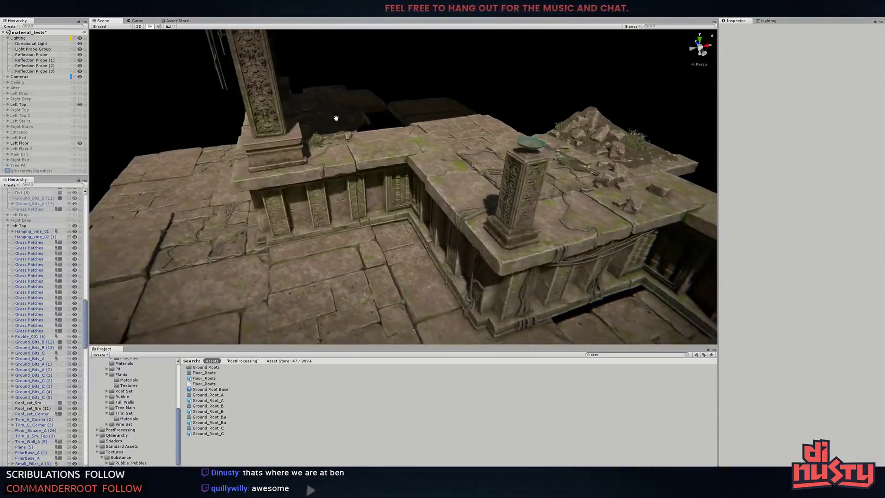
click(439, 194)
key(f)
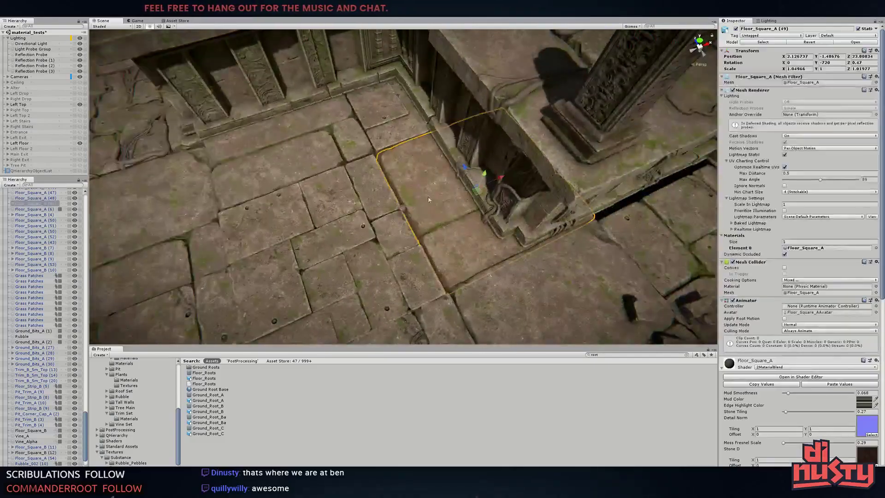
click(595, 292)
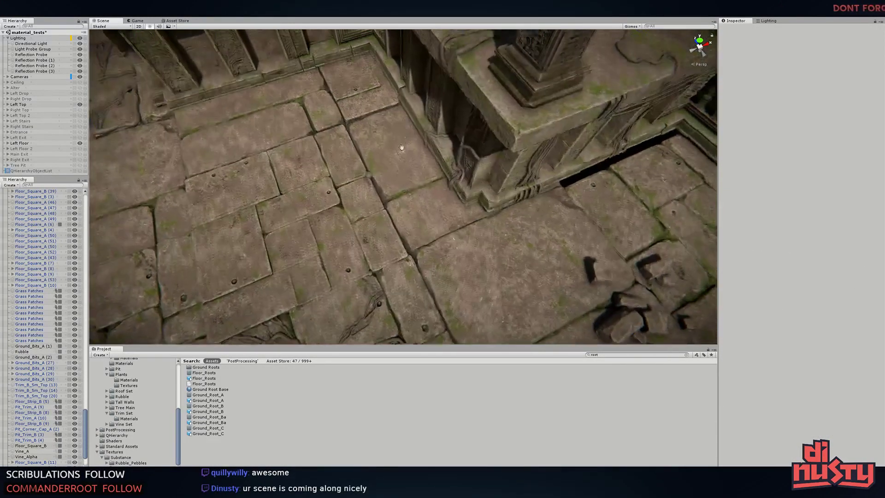
click(454, 144)
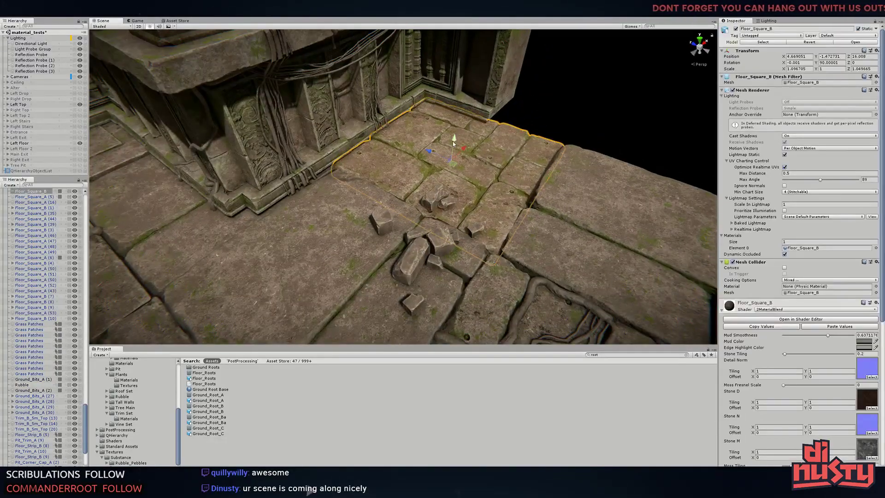
alt+drag(454, 144, 341, 185)
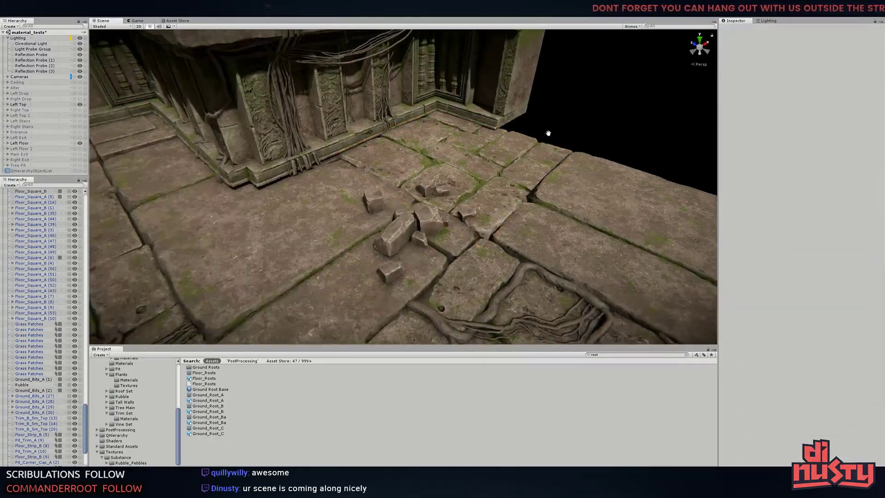
click(340, 186)
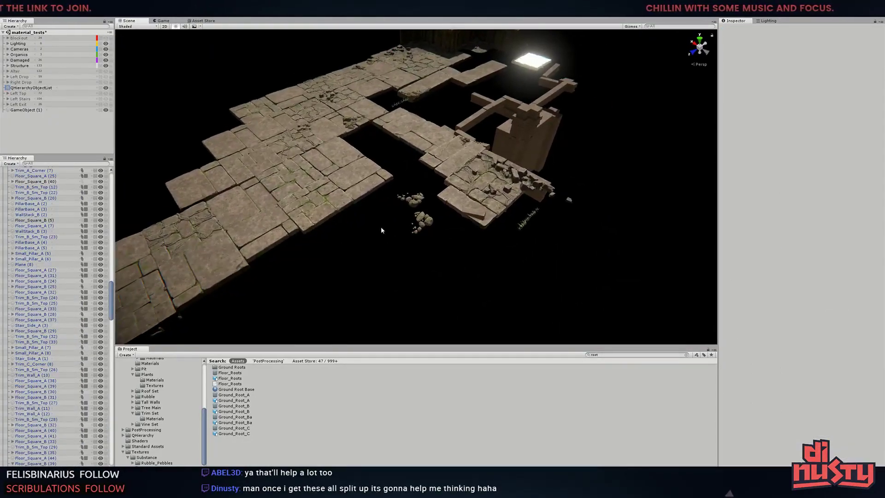
Hide Lighting through Structure, move QHierarchyObjectList under GameObject (1), and show only Alter
drag(106, 52, 107, 66)
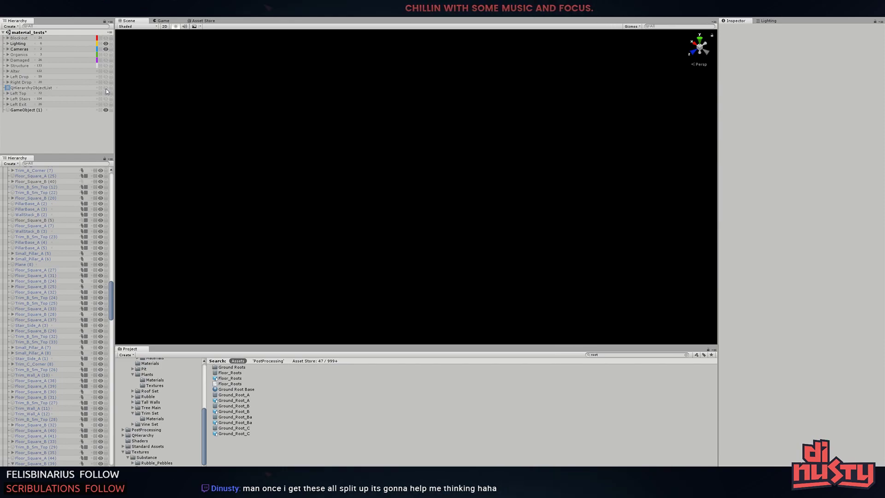
drag(32, 114, 31, 112)
click(31, 99)
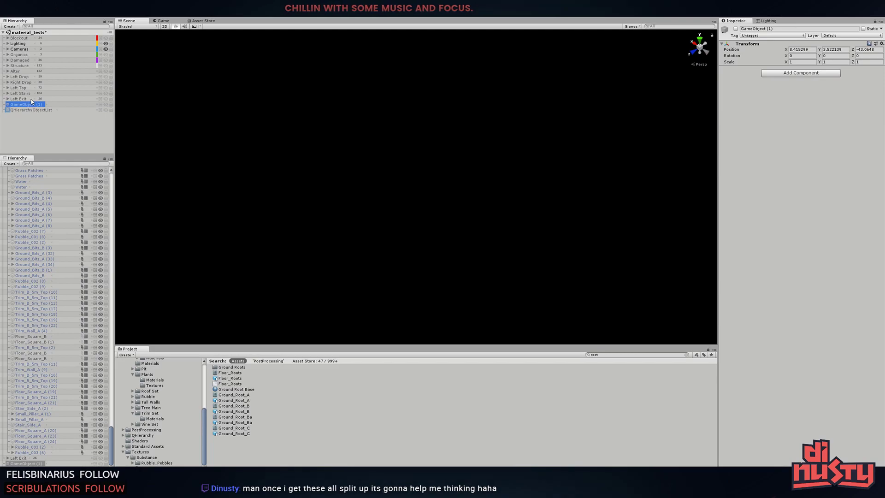
click(30, 76)
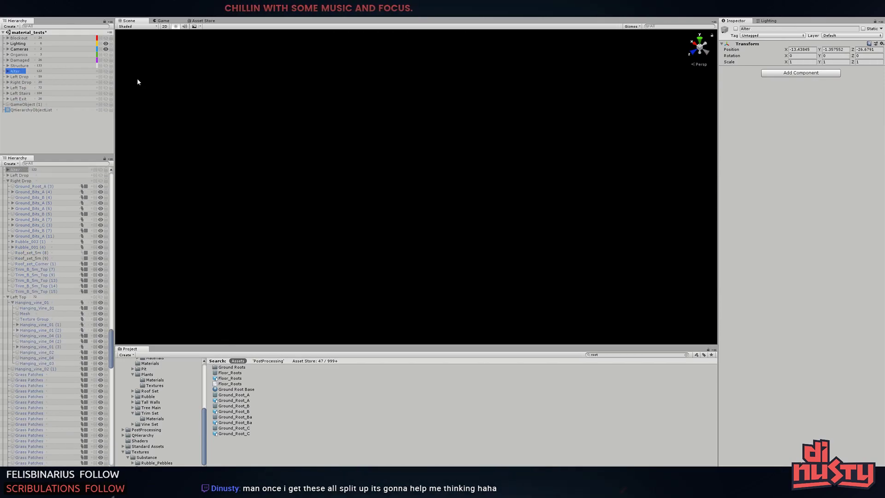
key(alt+shift+a)
click(177, 99)
mouse_move(407, 209)
alt+mouse_down()
mouse_move(268, 217)
mouse_move(412, 190)
mouse_move(334, 190)
alt+mouse_up()
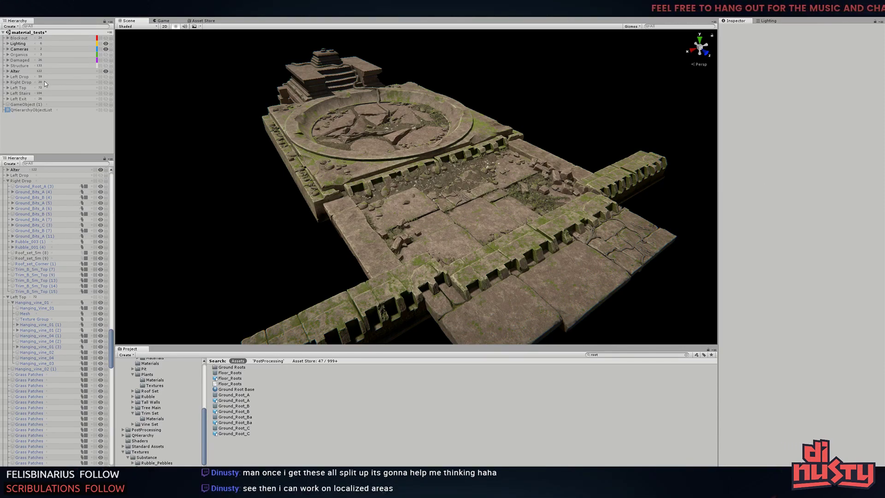
Keep Structure hidden and show only the Left Drop group, looking down on the ruin
click(106, 66)
right_drag(397, 138, 399, 115)
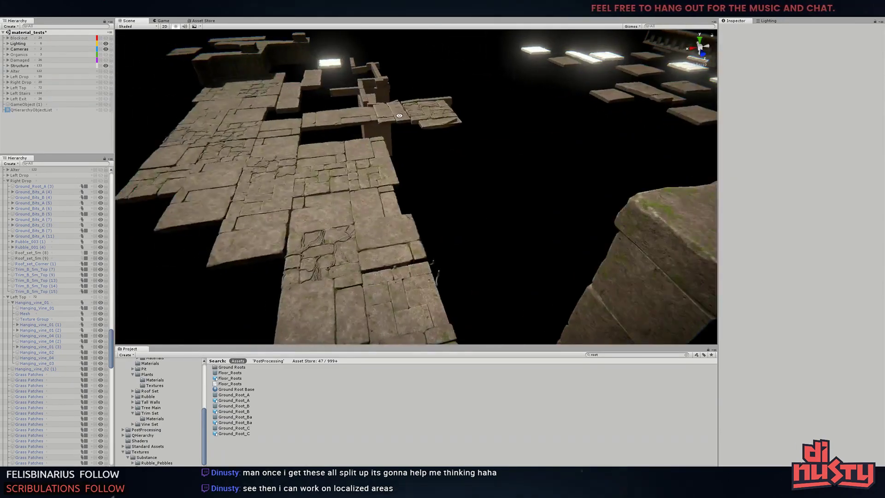
click(107, 66)
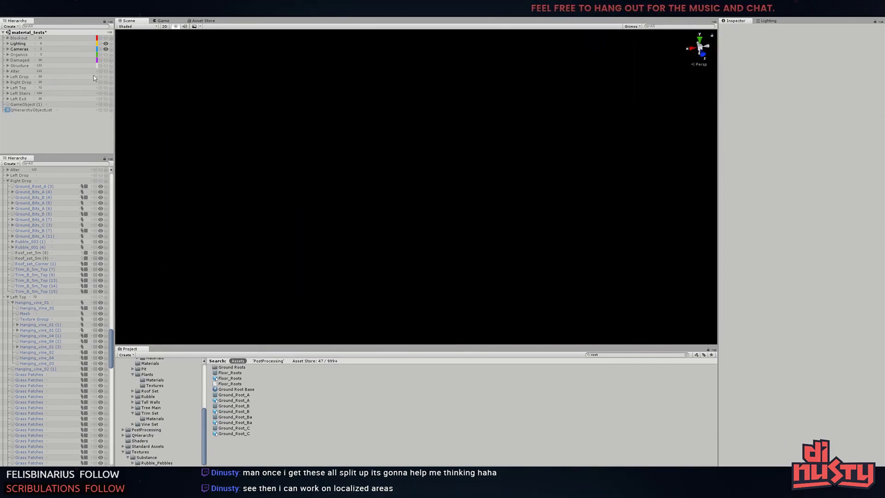
click(106, 76)
right_drag(229, 109, 328, 141)
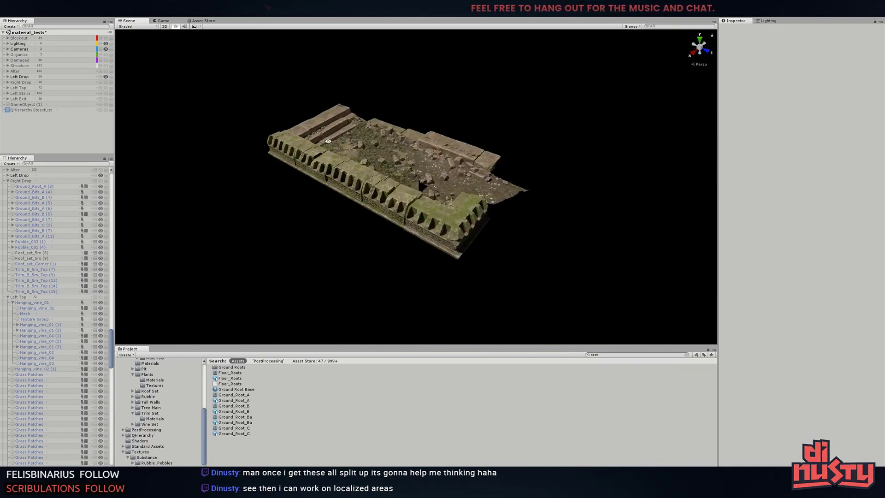
mouse_move(327, 141)
alt+mouse_down()
mouse_move(396, 221)
mouse_move(311, 231)
mouse_move(287, 213)
mouse_move(374, 219)
alt+mouse_up()
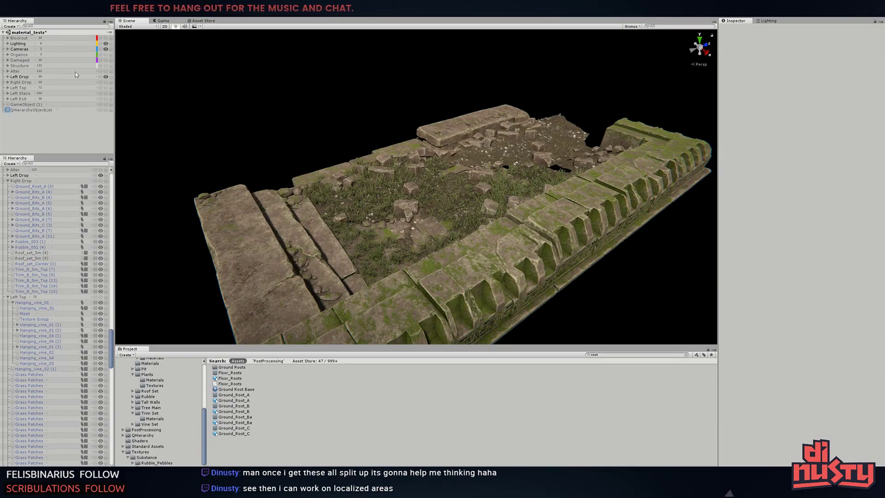
Show the Alter group beside Left Drop and inspect the trim piece Trim_B_5m_Top (5)
click(106, 71)
right_drag(410, 103, 490, 124)
click(490, 124)
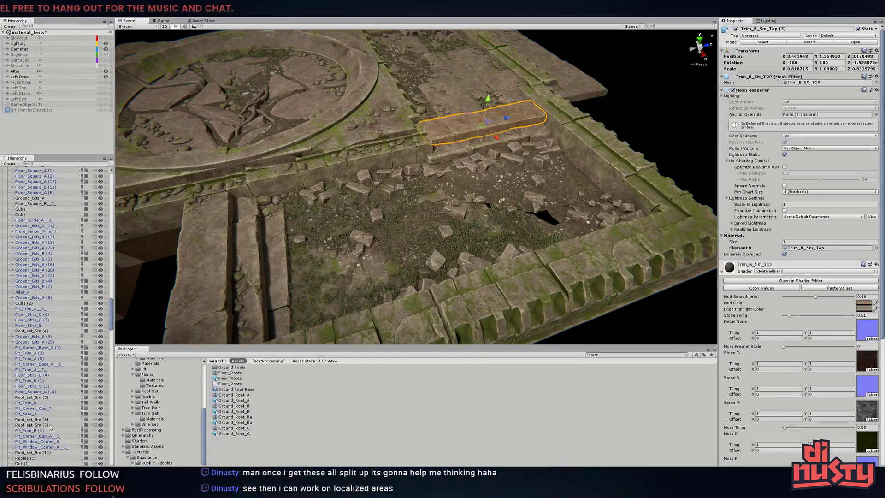
scroll(49, 427, down, 3)
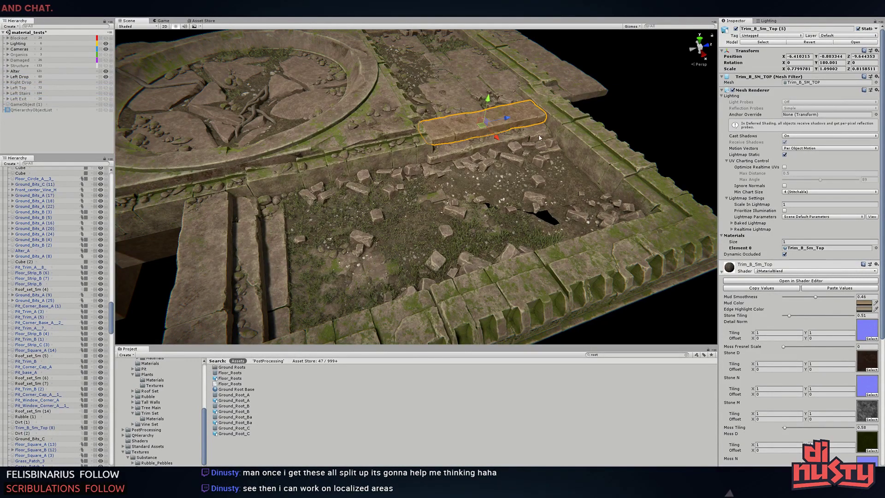
mouse_move(540, 137)
right_down()
mouse_move(426, 154)
mouse_move(132, 87)
right_up()
Move Roof_set_5m (5) and two nearby rubble pieces into the Left Drop group
click(106, 72)
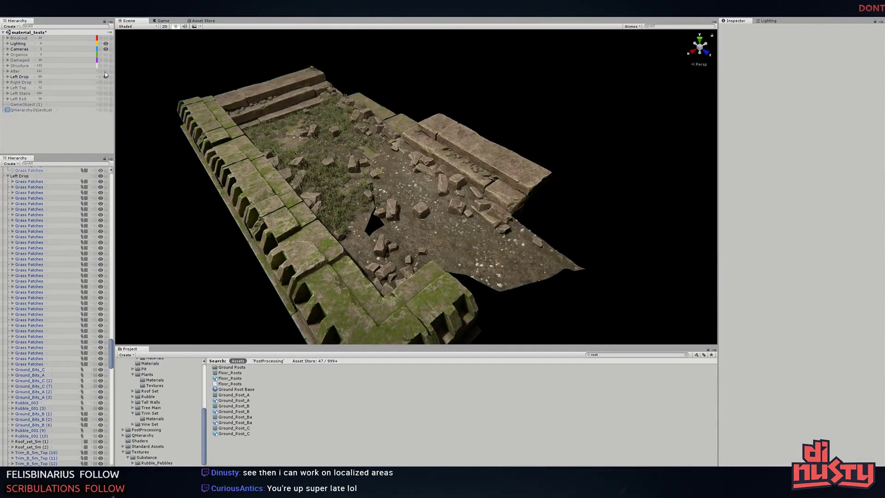
click(106, 72)
click(380, 107)
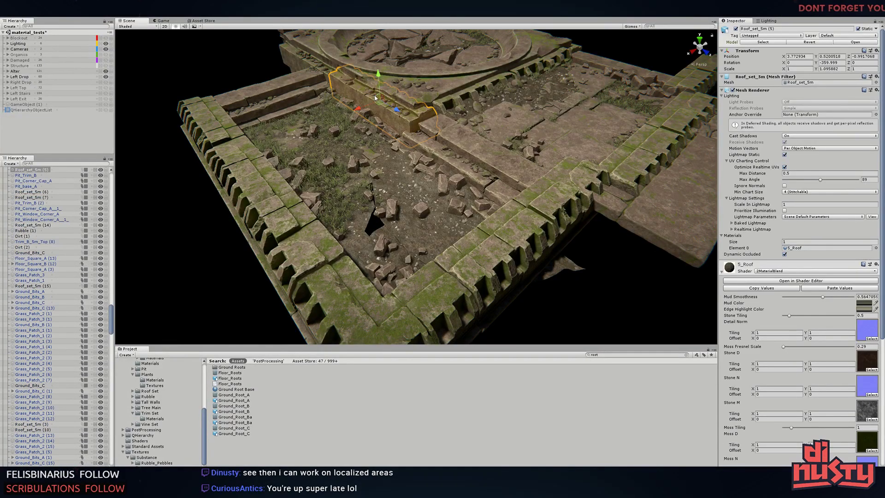
shift+click(371, 95)
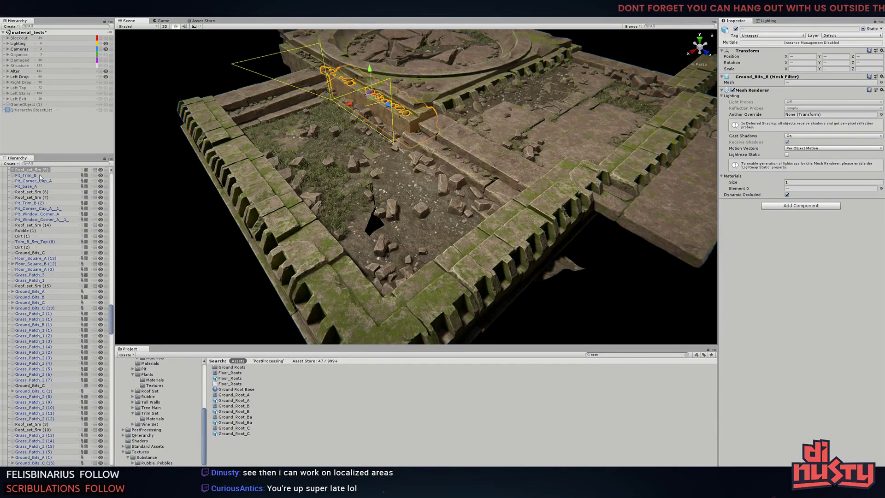
drag(39, 172, 33, 113)
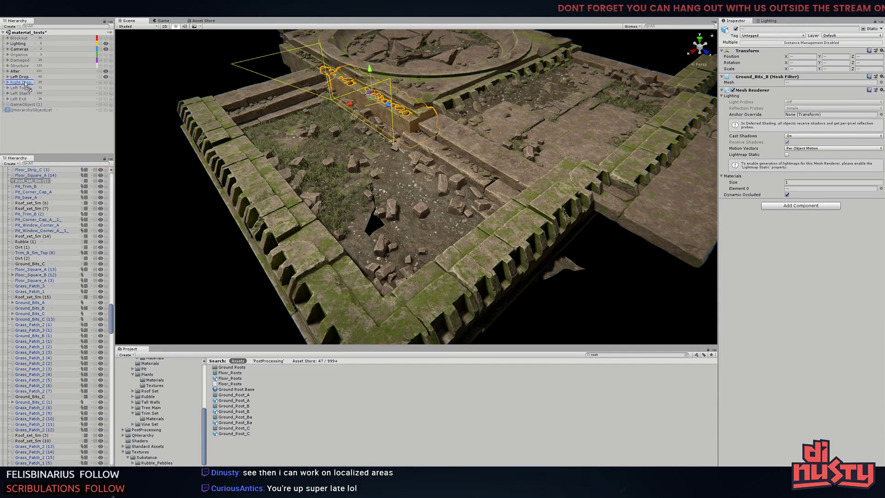
drag(26, 81, 27, 80)
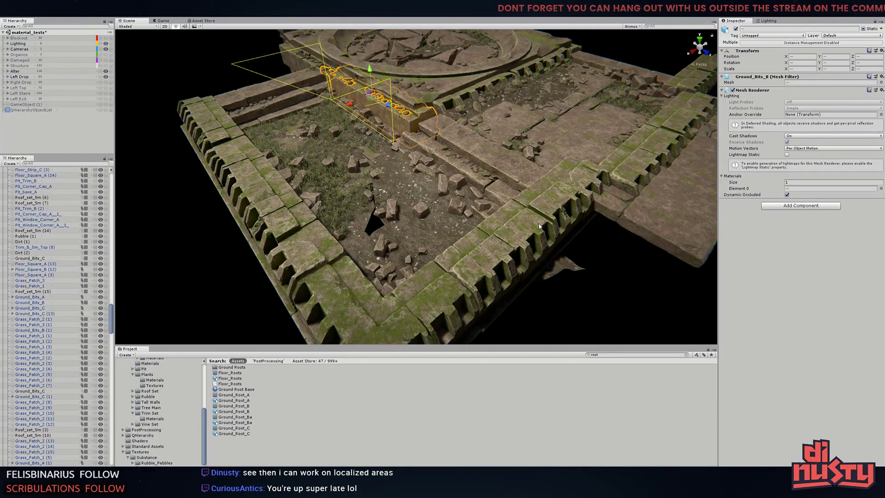
click(204, 88)
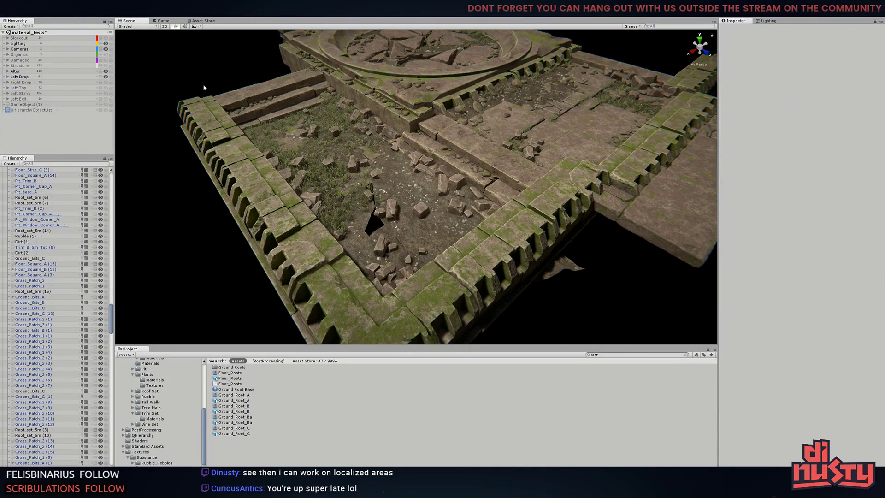
Show the Left Drop, Alter and Right Drop groups while keeping Structure hidden
click(105, 76)
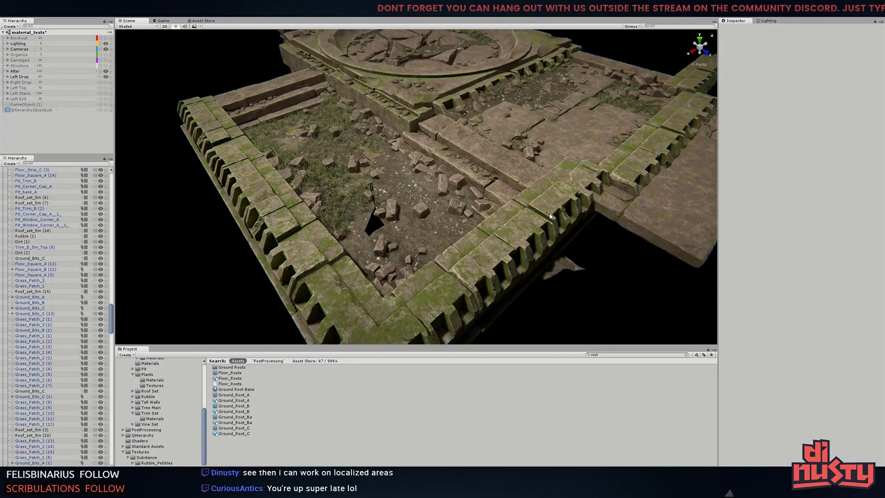
click(550, 217)
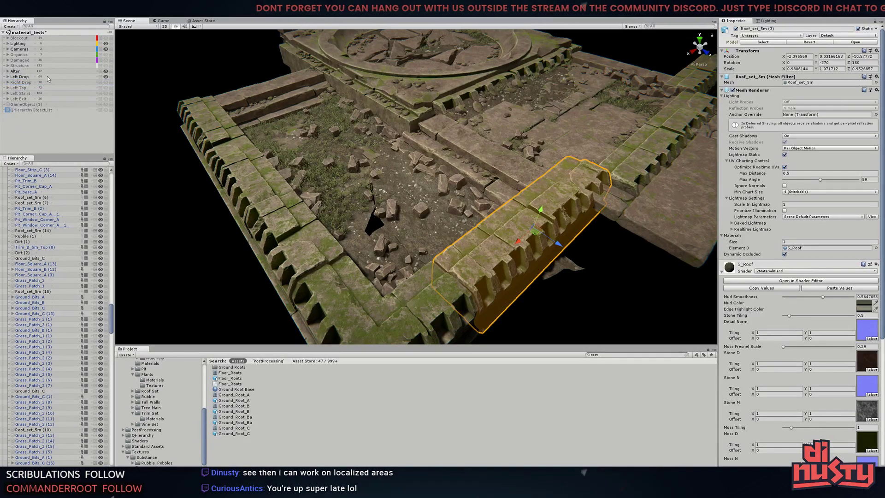
click(31, 119)
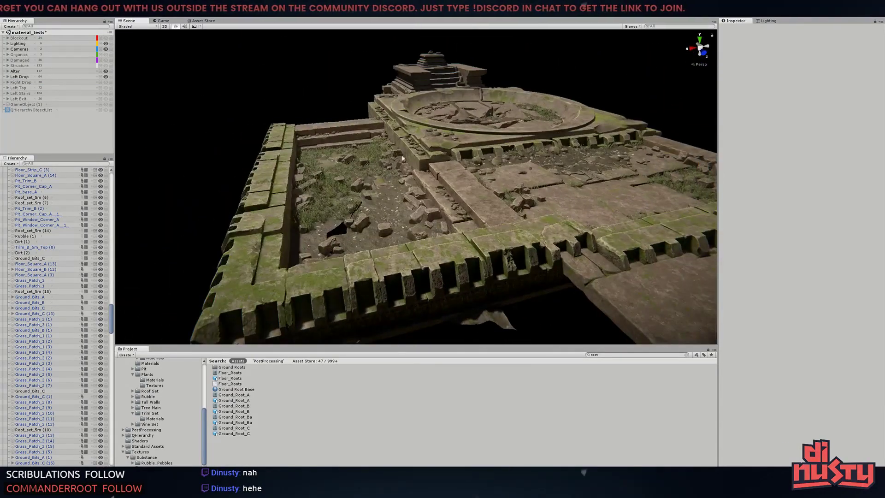
click(106, 65)
click(106, 65)
click(105, 71)
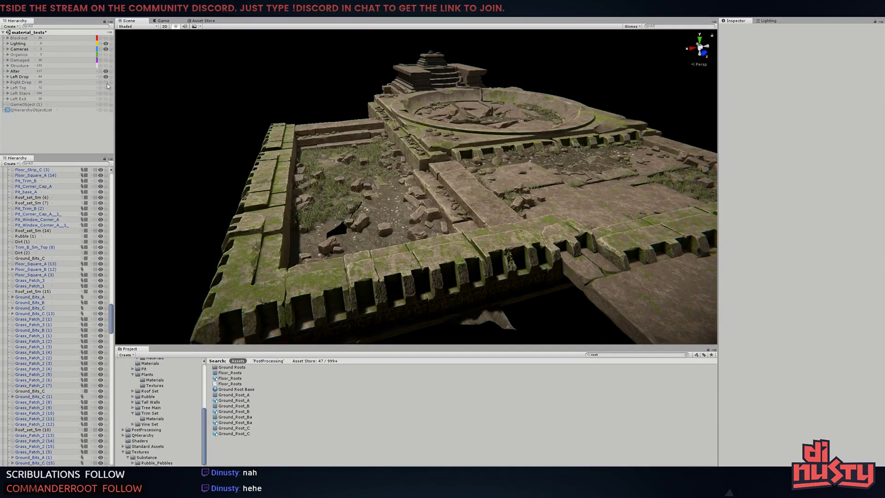
click(105, 82)
Box-select the stray floor and trim strip beside the steps and delete it
click(333, 198)
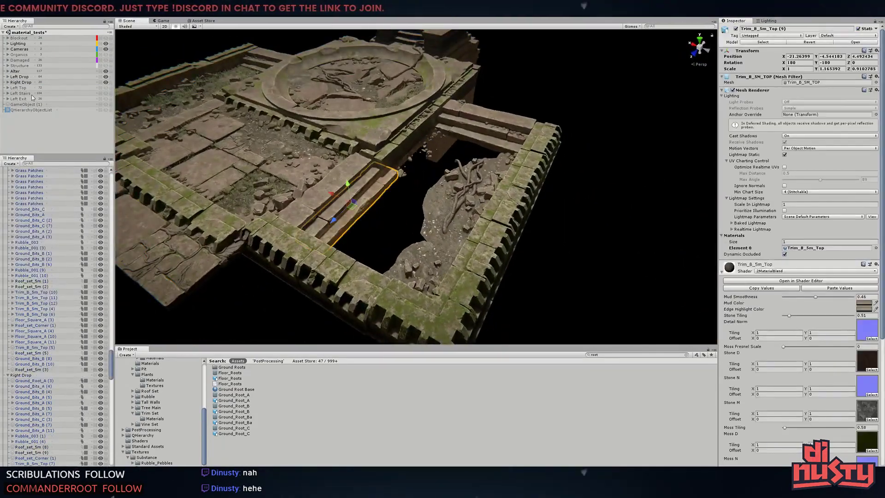
click(10, 378)
drag(429, 199, 207, 170)
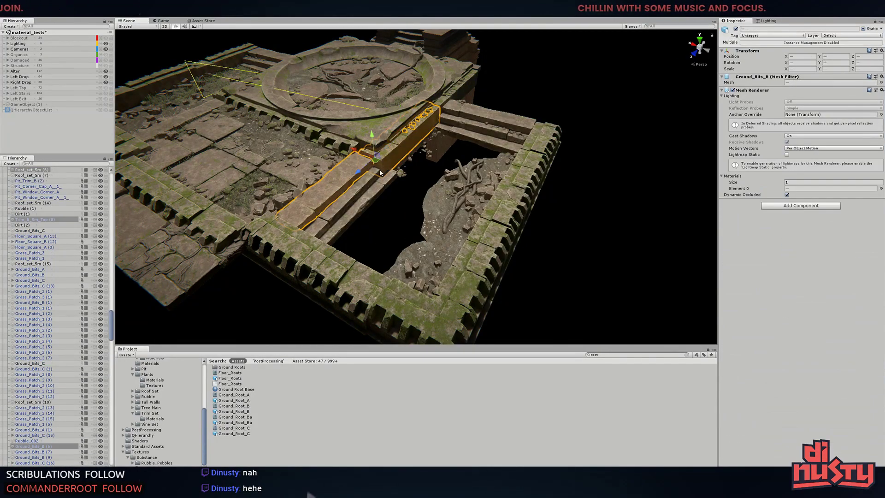
key(Delete)
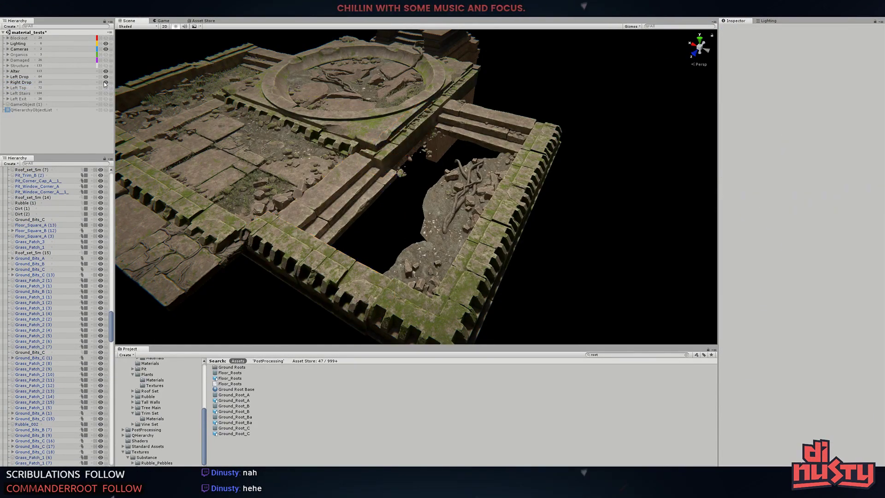
mouse_move(461, 175)
alt+mouse_down()
mouse_move(541, 216)
mouse_move(469, 259)
mouse_move(452, 148)
alt+mouse_up()
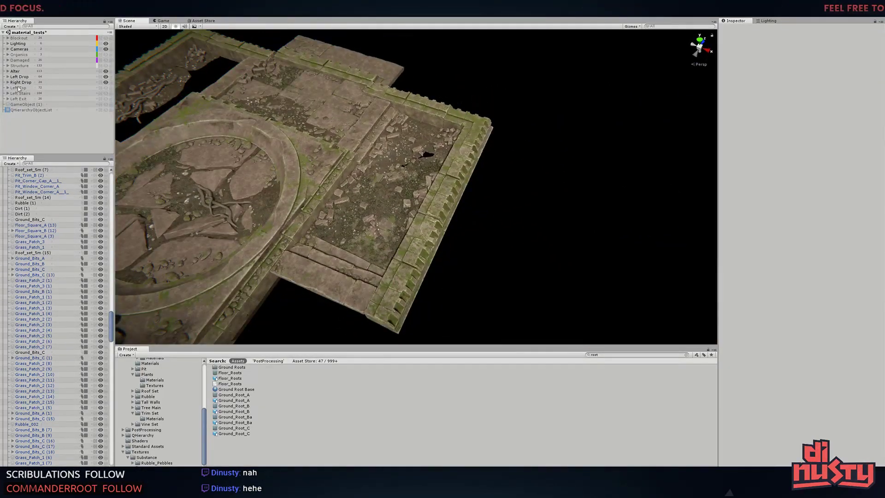
Frame the two wall stack pieces, then select the empty GameObject (1) group
click(105, 55)
click(108, 52)
alt+drag(353, 126, 426, 126)
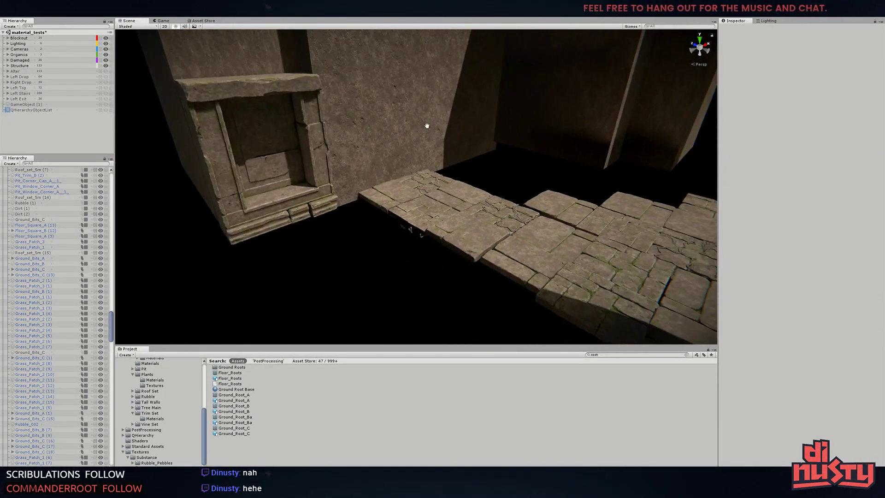
click(484, 152)
key(f)
click(28, 105)
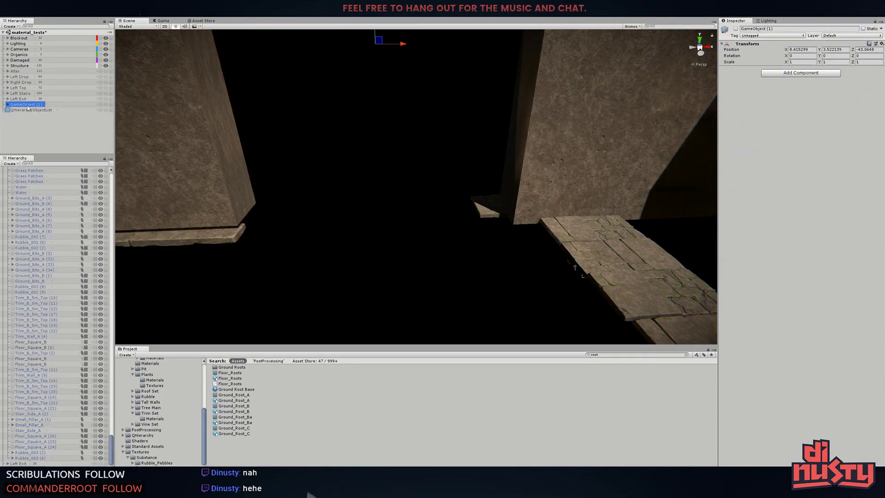
Check the Cube pillars and WallStack_B piece, then hide the Left Exit group
alt+drag(415, 185, 461, 162)
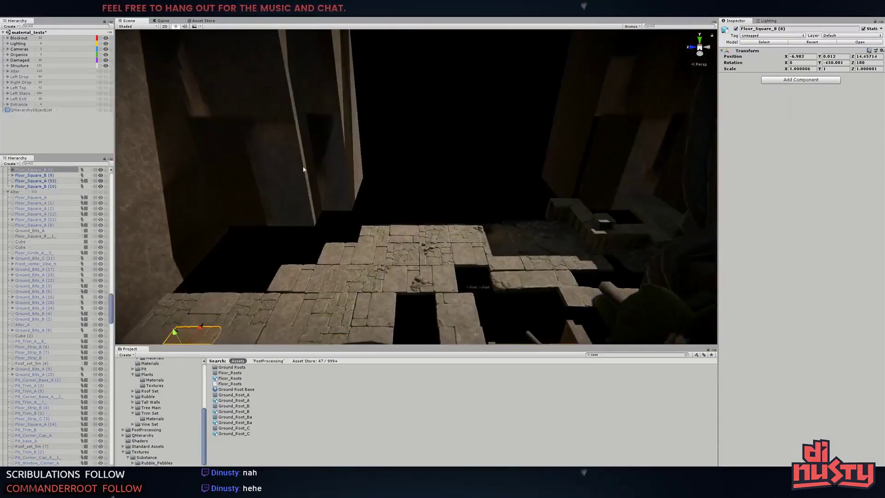
click(254, 138)
click(442, 197)
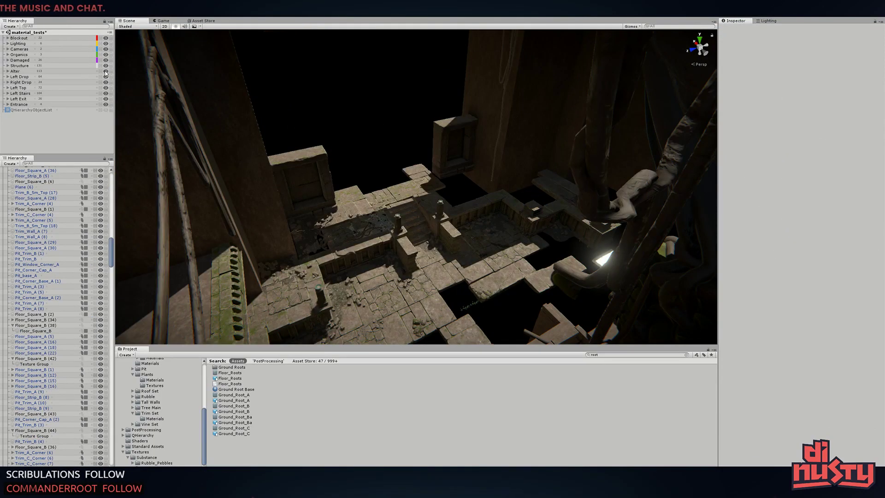
alt+drag(442, 197, 468, 180)
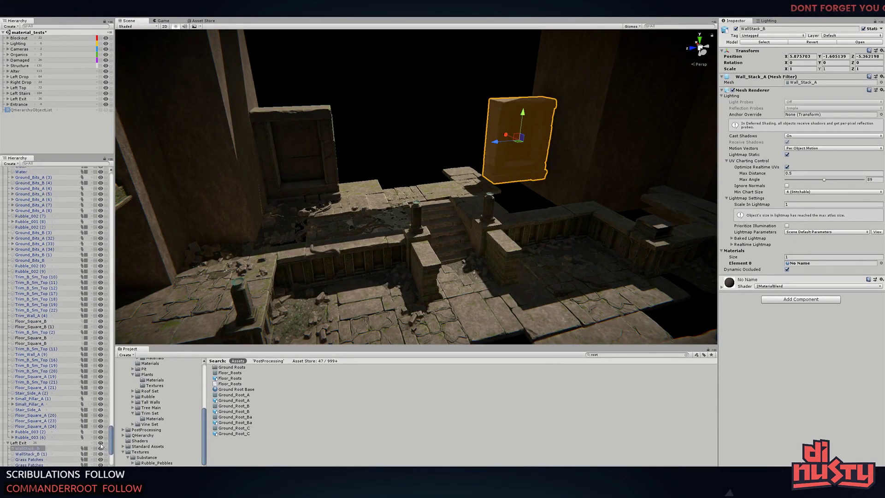
click(106, 98)
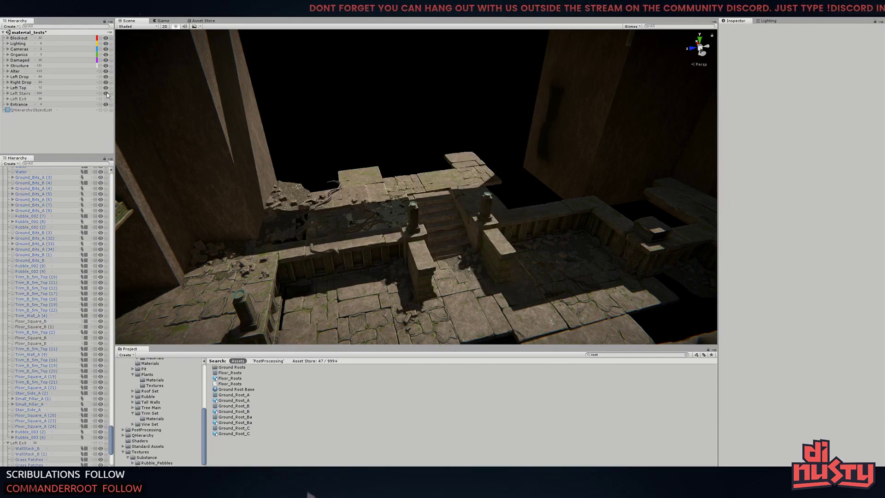
Select the Trim_C_Corner (5) floor piece, then the Left Top group
alt+drag(369, 184, 415, 161)
click(322, 221)
scroll(30, 175, up, 15)
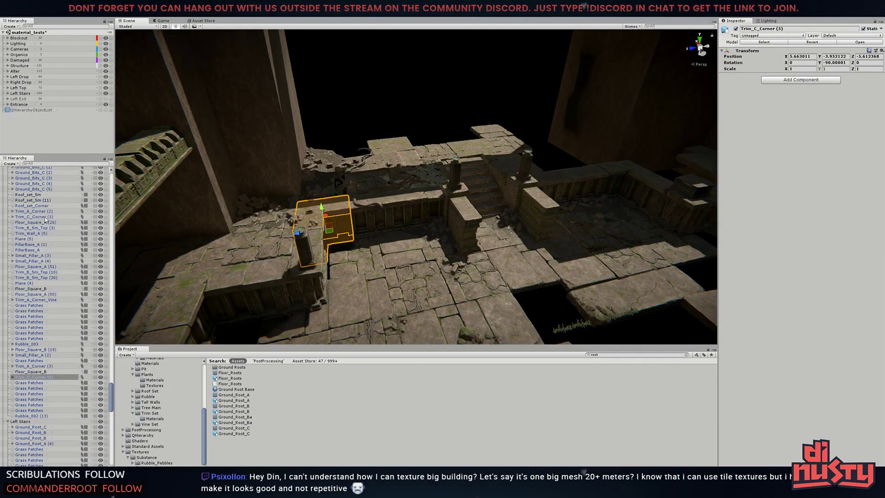
click(108, 88)
Hide the Left Top and Left Stairs groups and box-select the remaining wall pieces
click(106, 87)
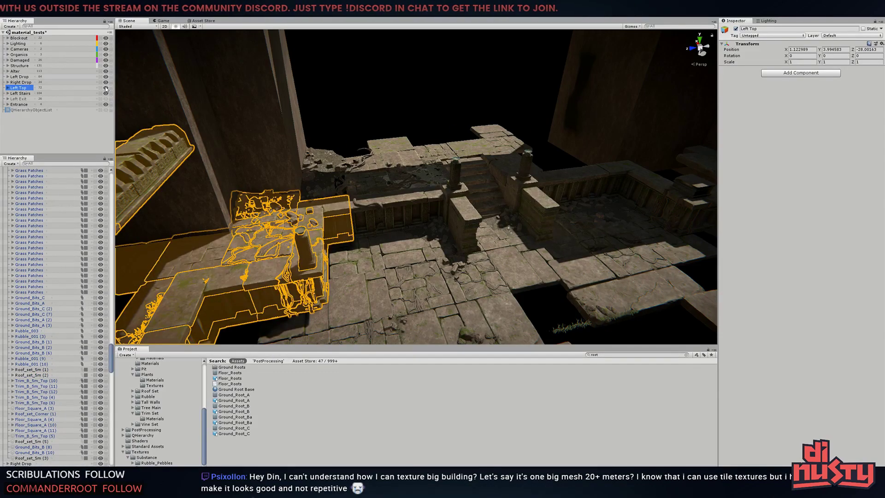
click(106, 93)
alt+drag(323, 184, 357, 131)
drag(276, 103, 662, 257)
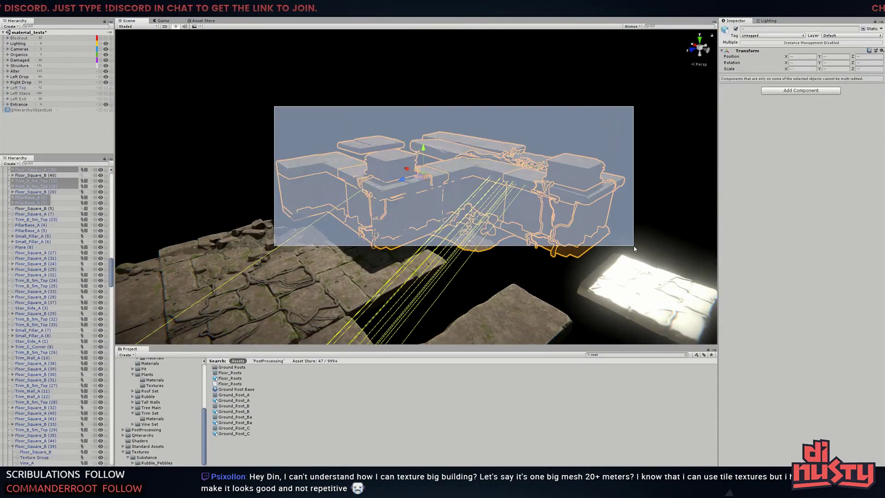
alt+drag(415, 208, 396, 217)
Create three new empty GameObjects in the Hierarchy
right_click(52, 125)
click(75, 190)
right_click(39, 134)
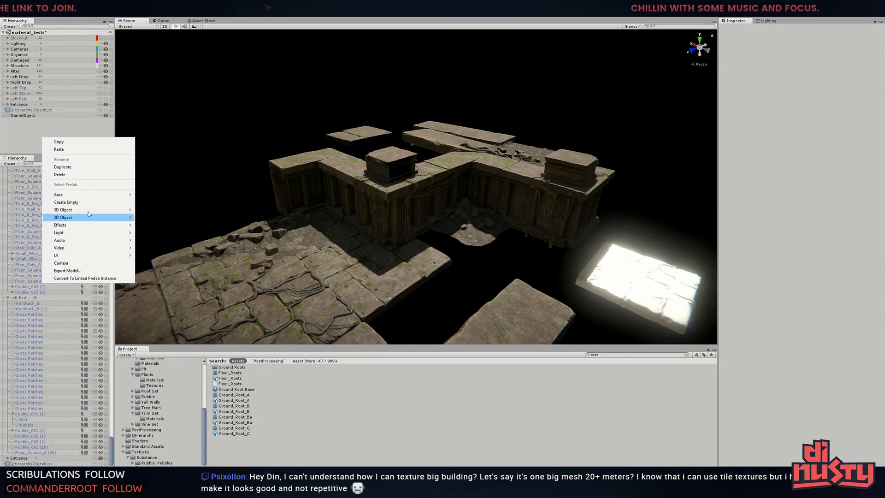
click(64, 199)
right_click(28, 116)
click(53, 180)
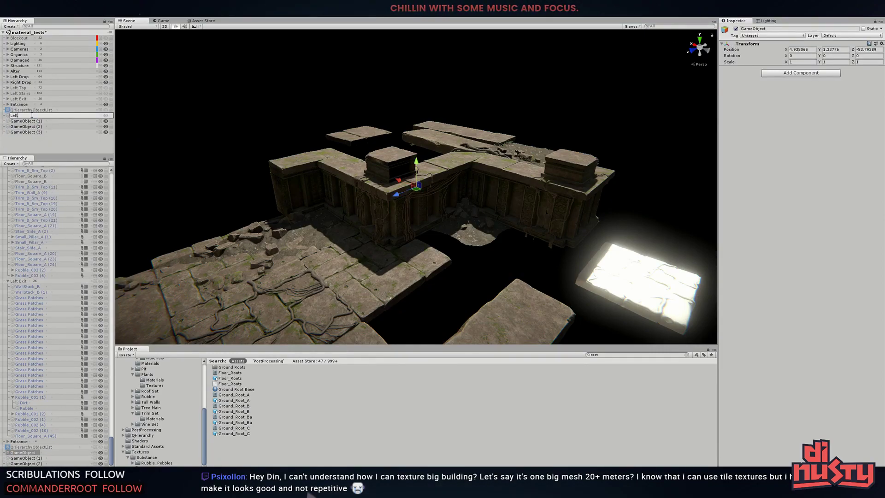
Frame the Roots object and move it into the Left Top 2 group
drag(267, 97, 629, 250)
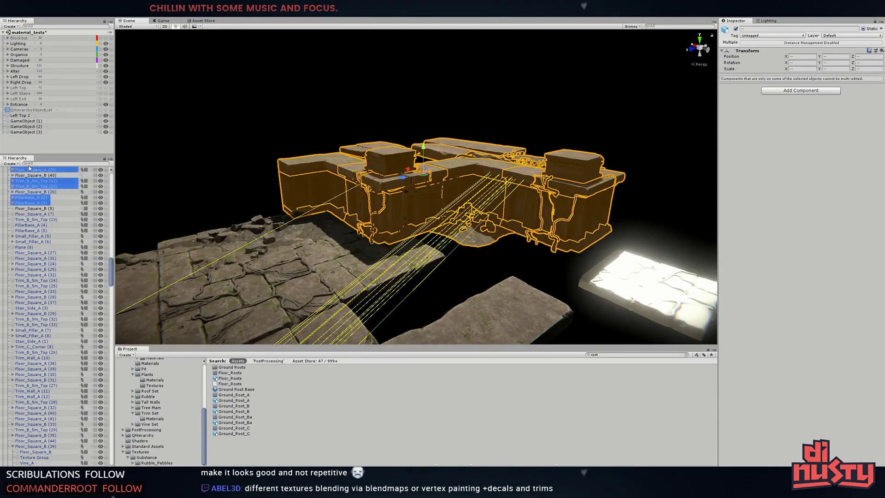
click(507, 211)
key(f)
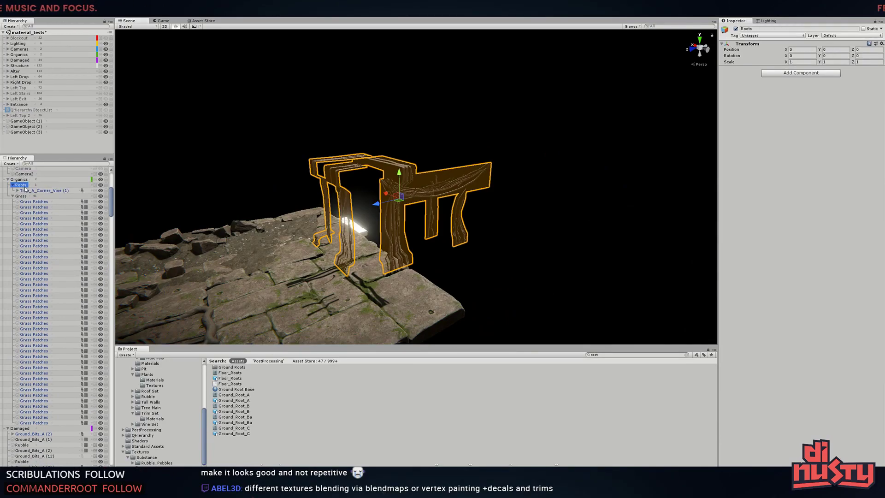
drag(23, 119, 23, 116)
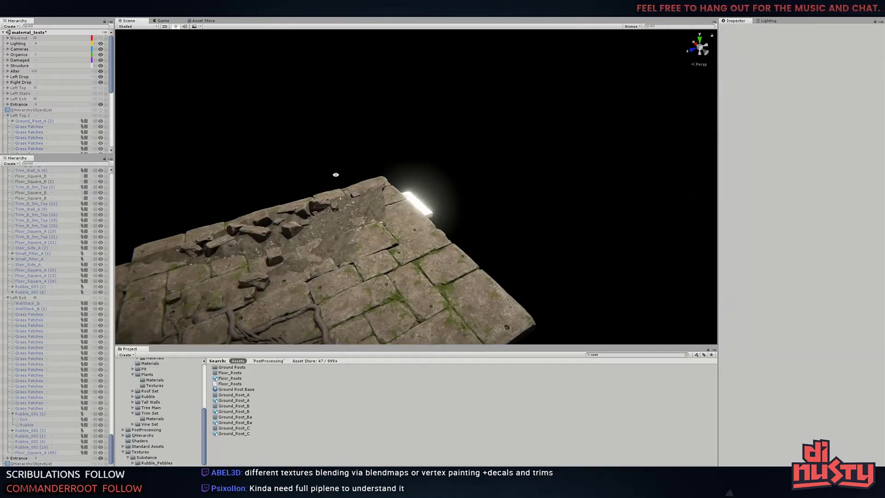
alt+drag(515, 202, 309, 492)
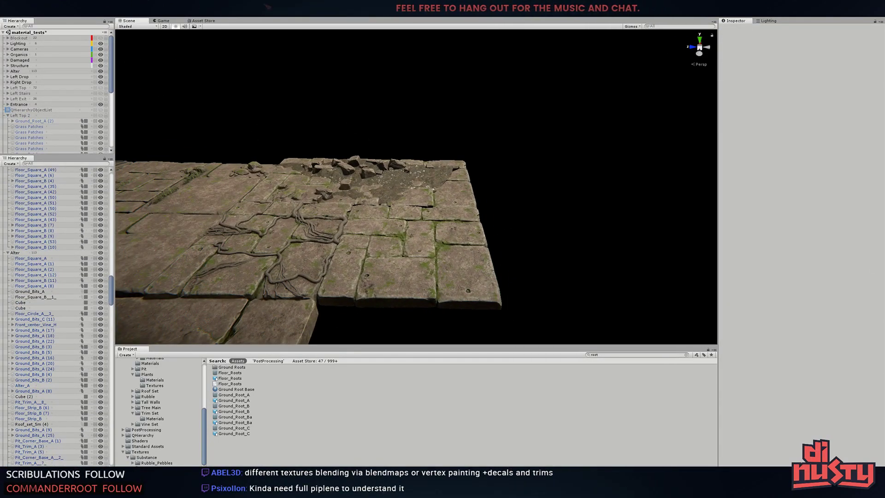
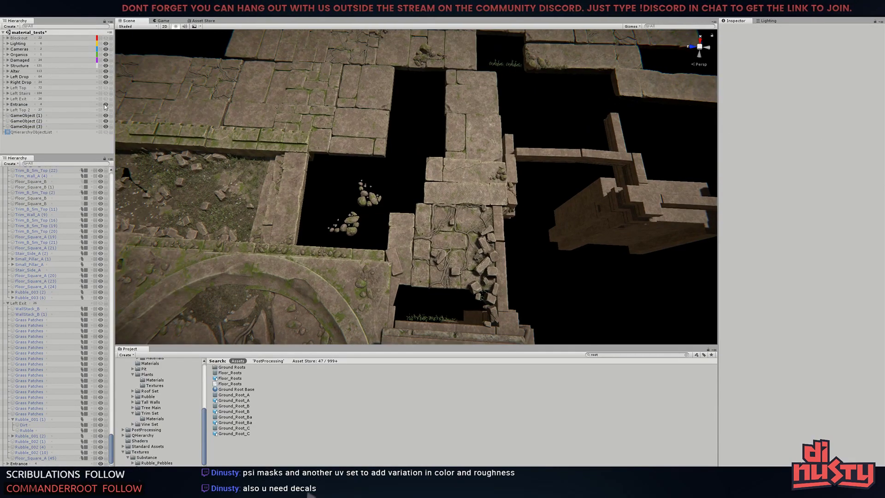
Hide the Altar, Left Drop and Right Drop groups in the Hierarchy
click(106, 82)
click(105, 76)
click(106, 71)
Inspect the left floor tiles, briefly showing the Entrance and Left Stairs groups
mouse_move(415, 185)
alt+mouse_down()
mouse_move(324, 108)
mouse_move(374, 125)
alt+mouse_up()
click(226, 193)
click(106, 104)
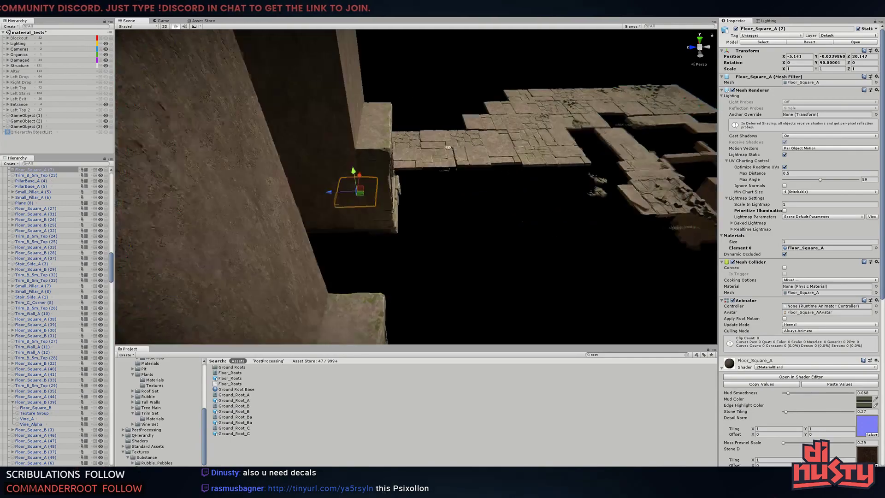
alt+drag(276, 184, 367, 200)
click(275, 152)
click(105, 93)
alt+drag(277, 207, 322, 193)
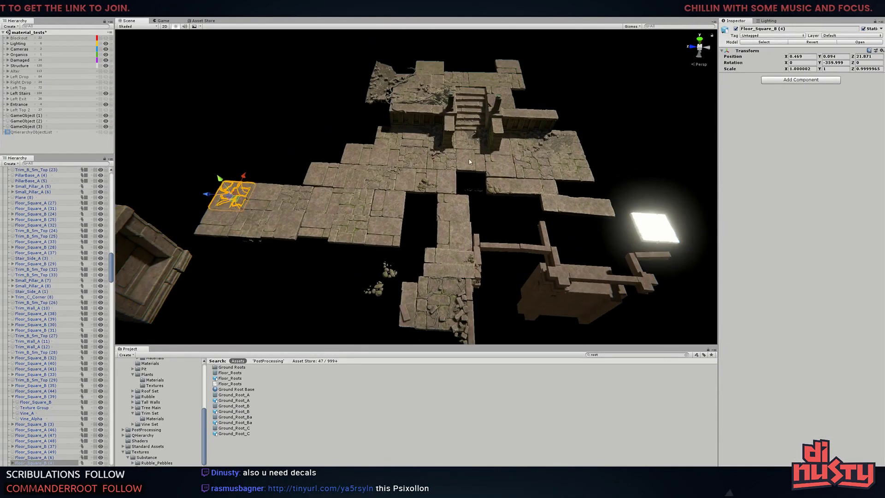
click(470, 161)
click(106, 93)
Box-select the left-side floor tiles, rocks and grass patches for GameObject (1)
mouse_move(193, 87)
mouse_down()
mouse_move(480, 254)
mouse_move(163, 208)
mouse_up()
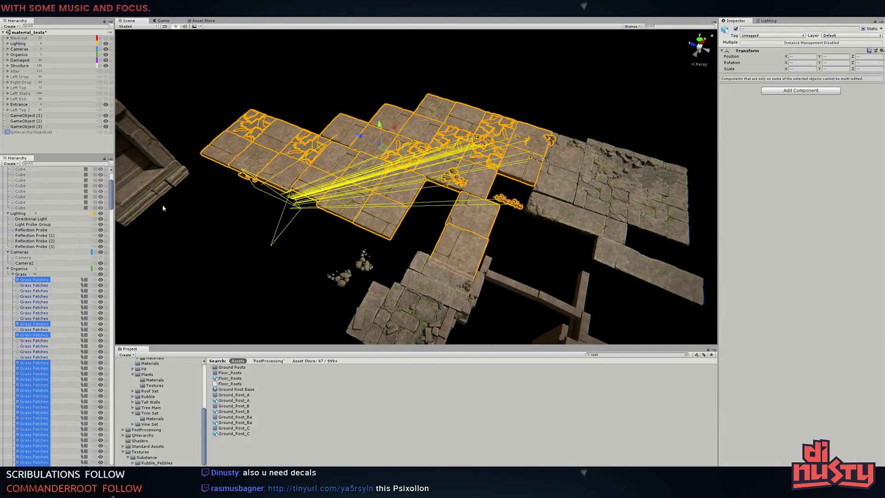
scroll(452, 163, up, 5)
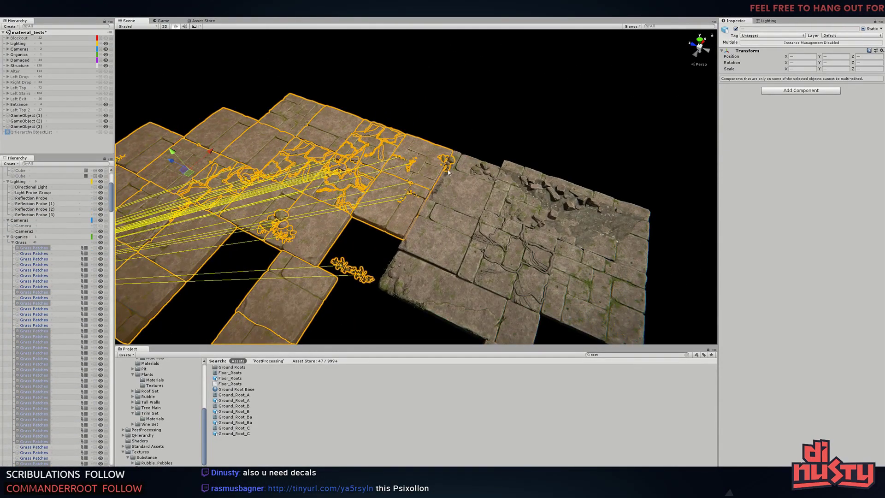
scroll(448, 171, up, 10)
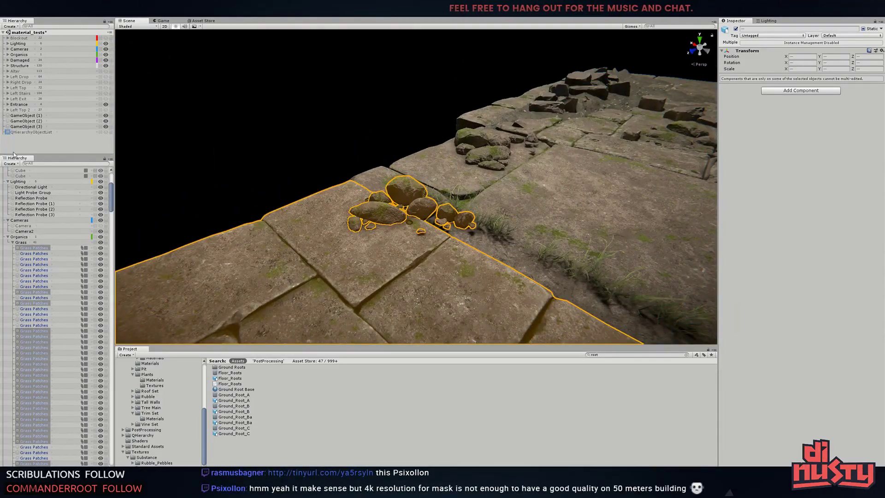
Rename GameObject (1) to Left Floor
click(29, 116)
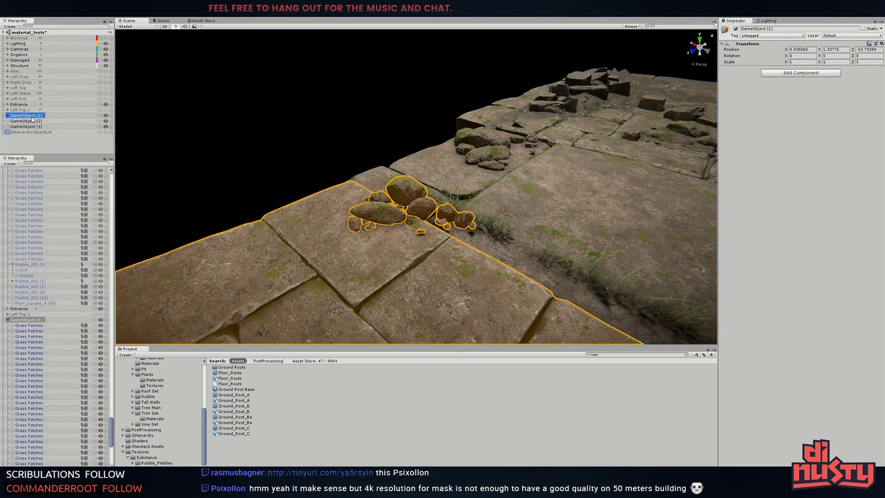
text(Left Floor)
click(276, 115)
scroll(283, 172, down, 10)
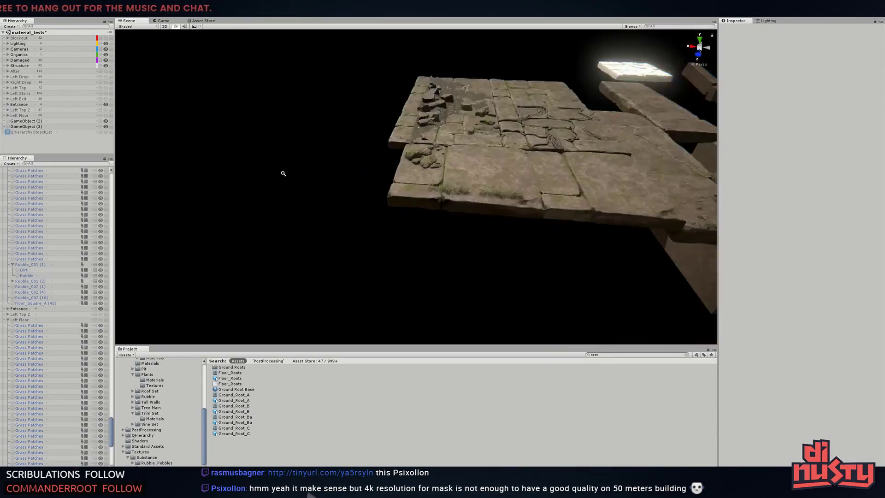
mouse_move(283, 172)
alt+mouse_down()
mouse_move(242, 160)
mouse_move(277, 138)
alt+mouse_up()
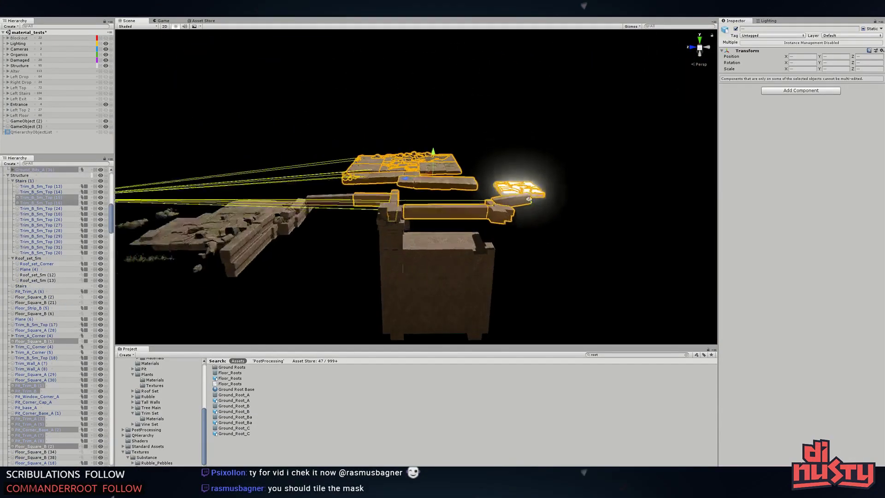
Move the next batch of floor and trim pieces into GameObject (2), renamed Left Floor 2
drag(336, 69, 602, 234)
middle_drag(378, 228, 366, 235)
scroll(54, 189, up, 2)
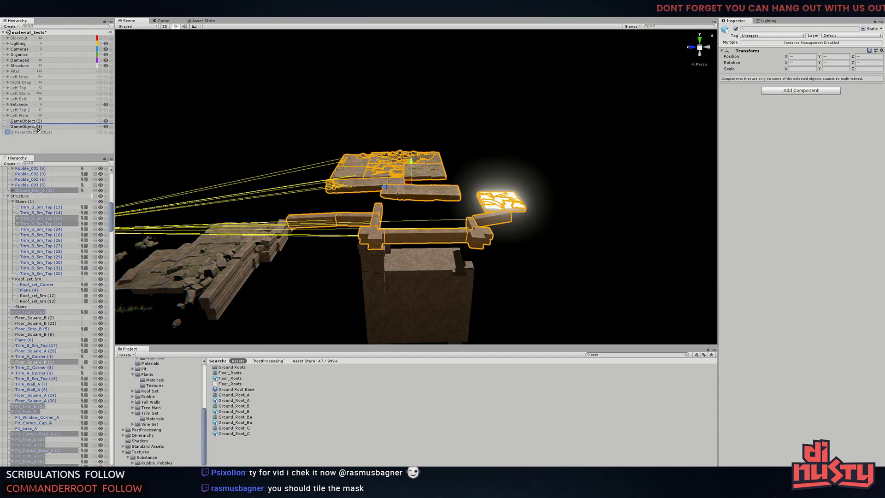
drag(35, 125, 28, 122)
click(21, 121)
key(F2)
text(Left Floor)
Toggle the Left Floor groups to check leftover pieces and frame the stone pit corner block
click(106, 121)
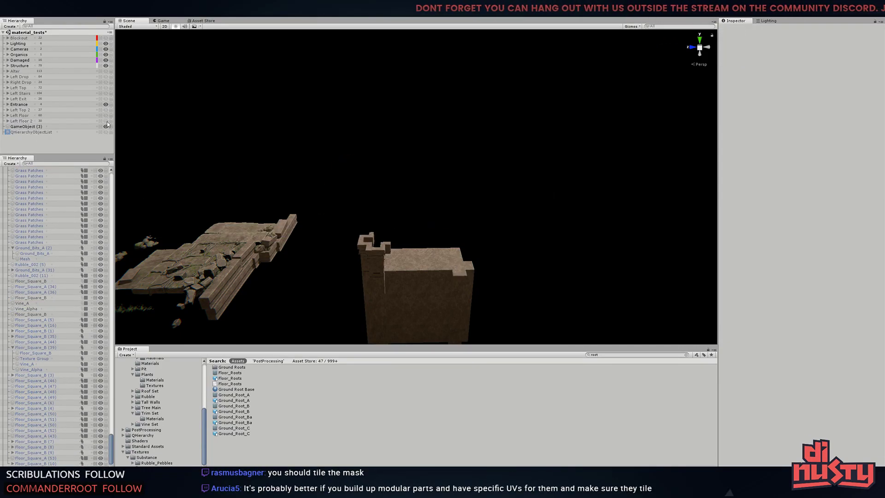
click(105, 115)
drag(262, 272, 448, 159)
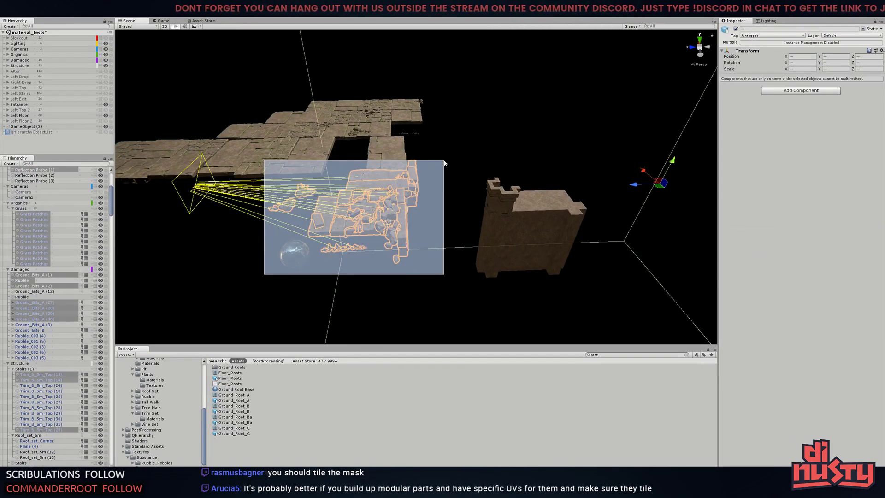
click(304, 162)
click(105, 116)
drag(233, 118, 428, 286)
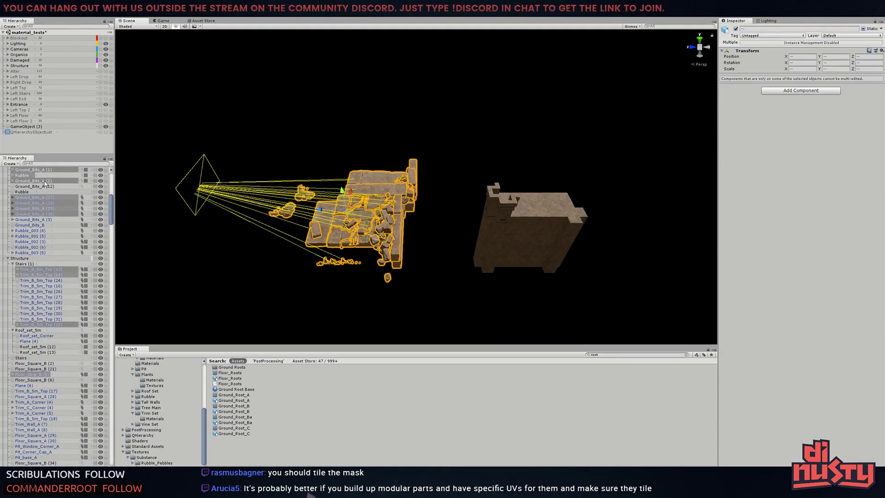
click(521, 239)
key(f)
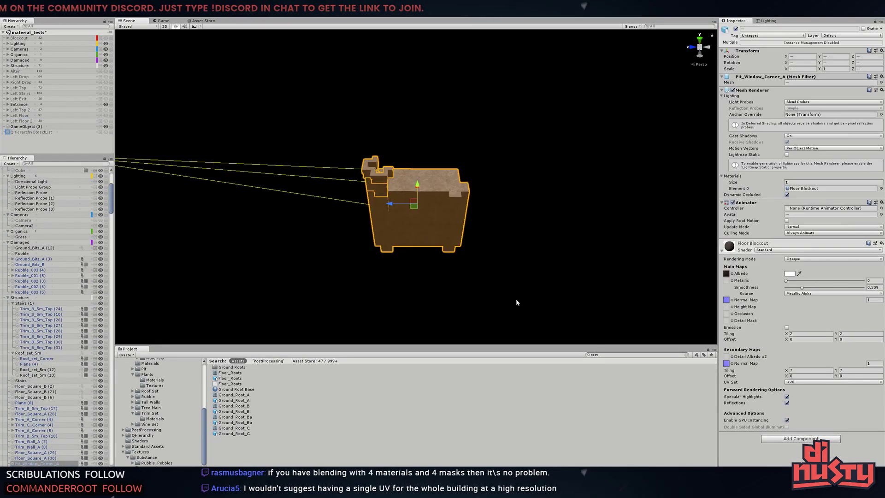
Make Left Floor and Left Floor 2 visible again
click(106, 120)
click(105, 116)
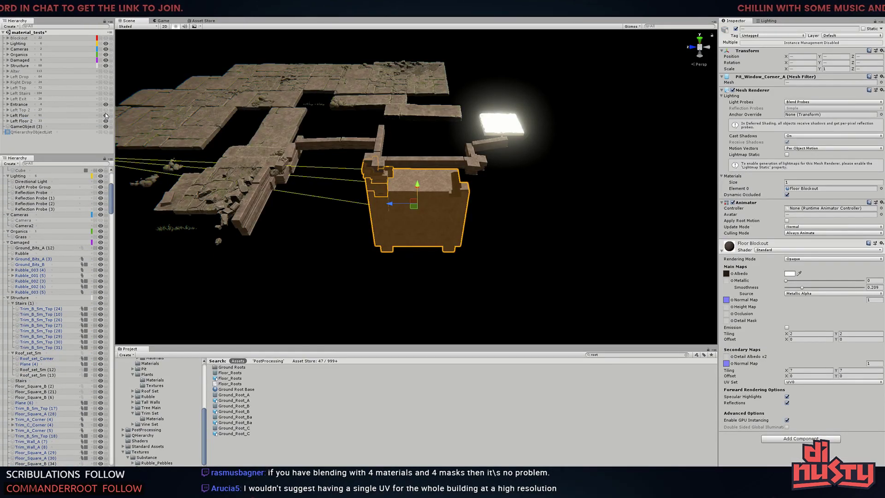
alt+drag(251, 91, 573, 149)
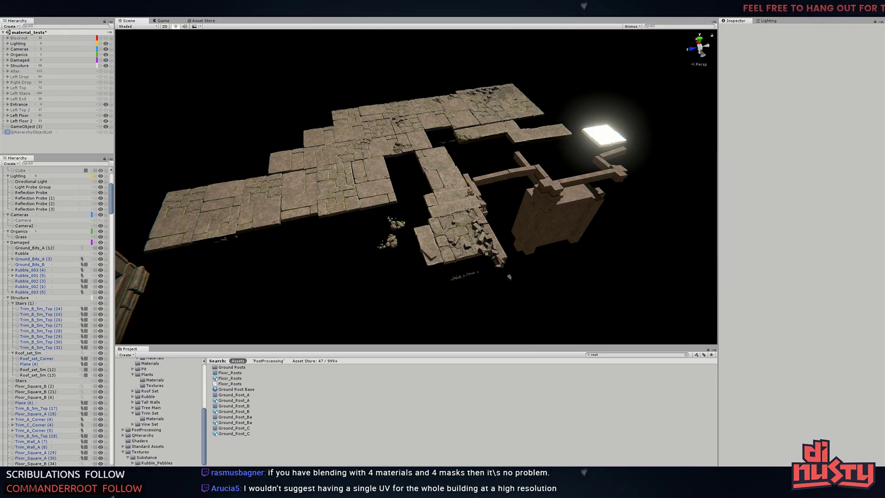
Check a Left Exit wall piece and frame the Entrance group
click(60, 217)
click(102, 104)
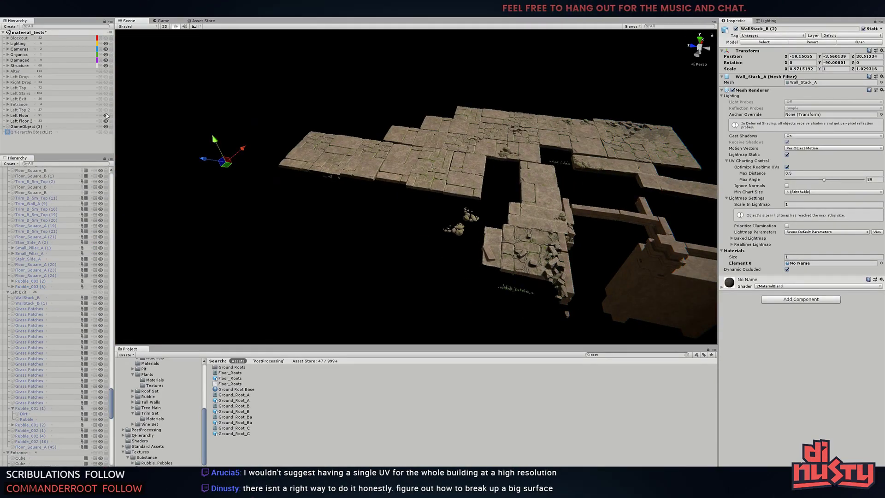
click(103, 104)
click(375, 187)
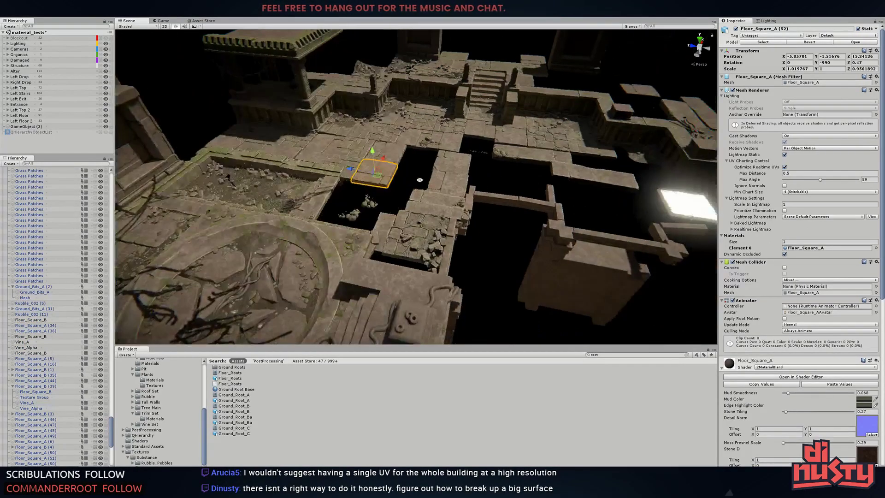
double_click(18, 104)
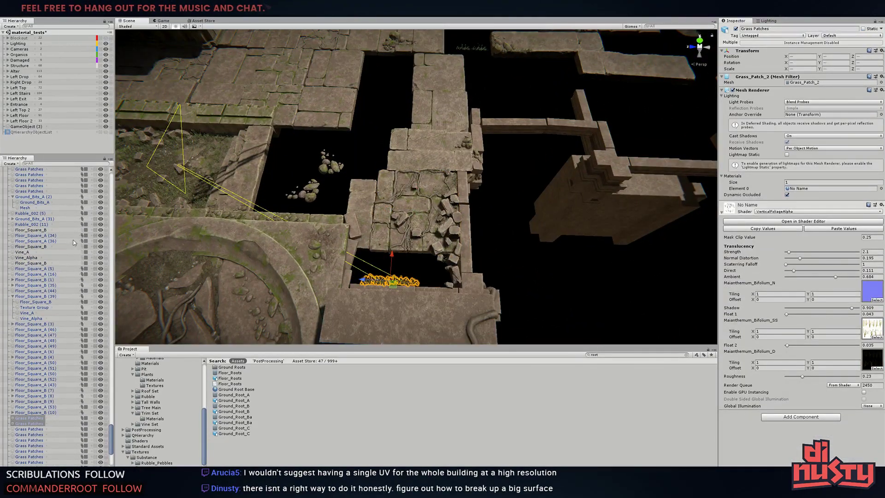
right_click(68, 105)
click(60, 128)
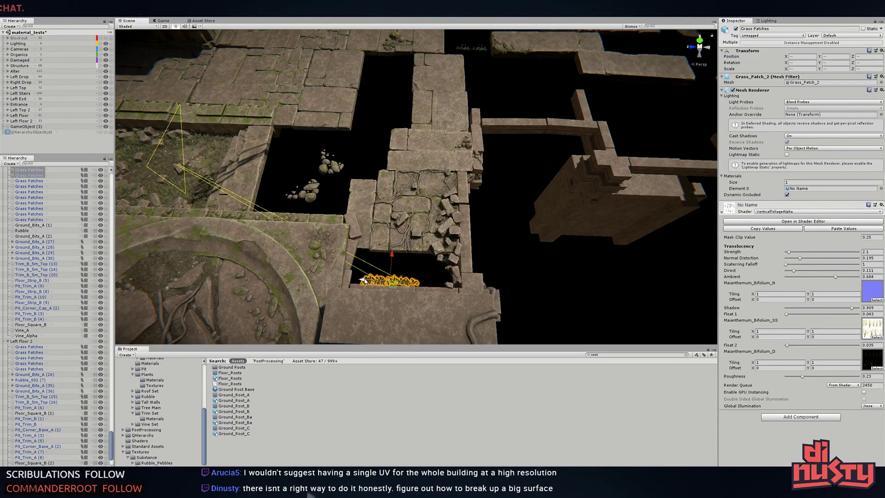
click(338, 210)
click(338, 210)
Survey the Left Floor tiles around the pit from a top-down view
click(18, 79)
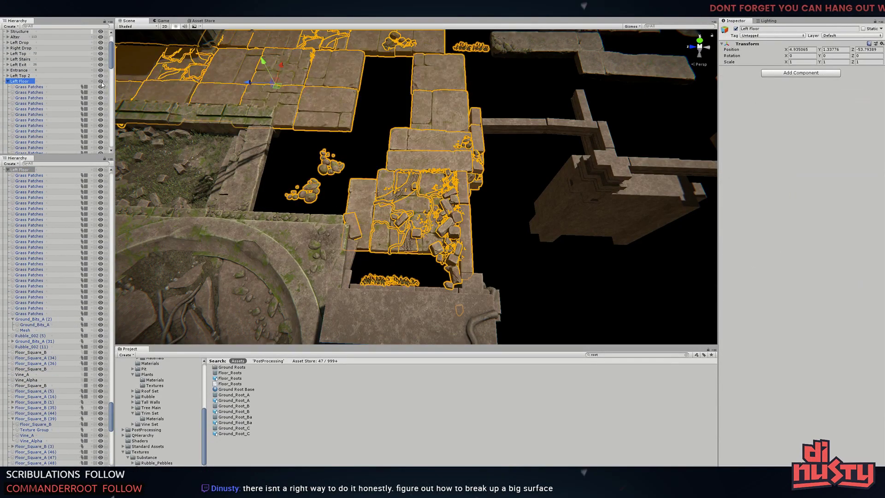
click(453, 166)
click(277, 161)
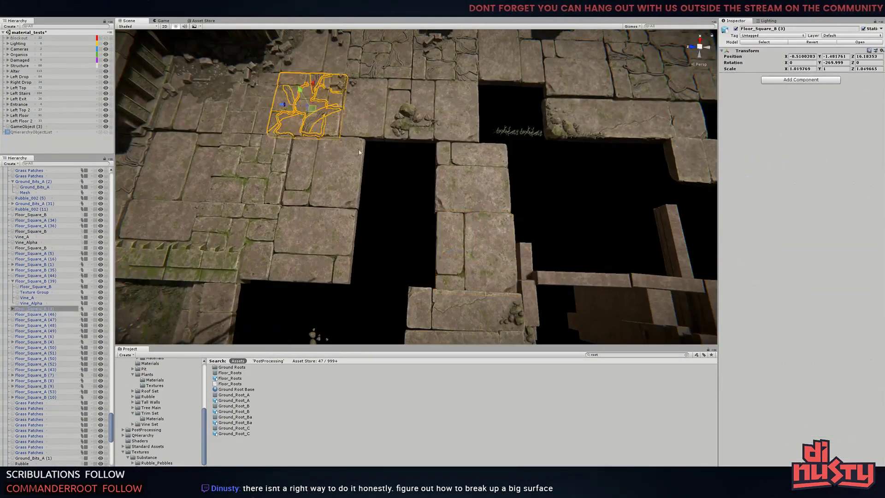
click(399, 122)
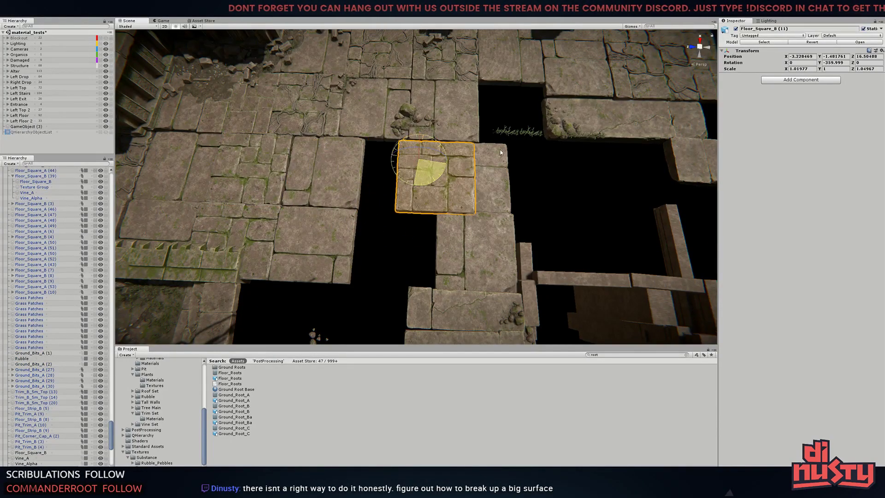
middle_drag(389, 131, 385, 175)
alt+drag(385, 176, 292, 197)
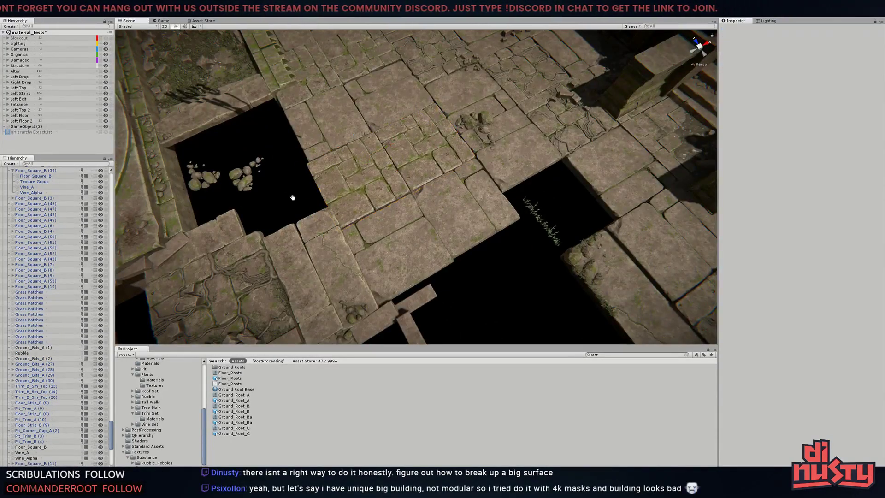
Nudge Floor_Square_B (12) to close the gap beside it
click(384, 214)
drag(384, 215, 386, 217)
key(f)
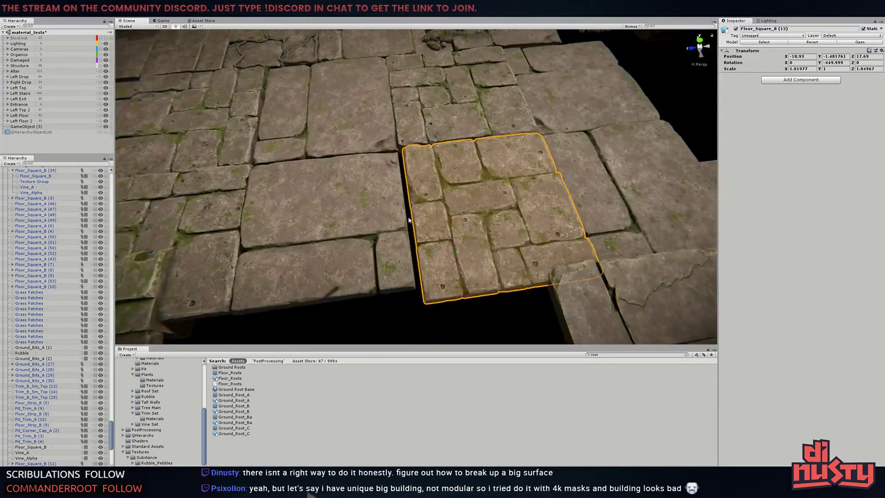
mouse_move(433, 194)
alt+mouse_down()
mouse_move(498, 173)
mouse_move(451, 189)
mouse_move(434, 291)
alt+mouse_up()
Delete the tile's Texture Group, Vine_A and Vine_Alpha children
click(499, 173)
shift+click(48, 375)
key(Delete)
click(498, 177)
Review neighbouring tiles including Floor_Square_A (52) and pick a Floor_Square_B tile
click(434, 292)
click(461, 207)
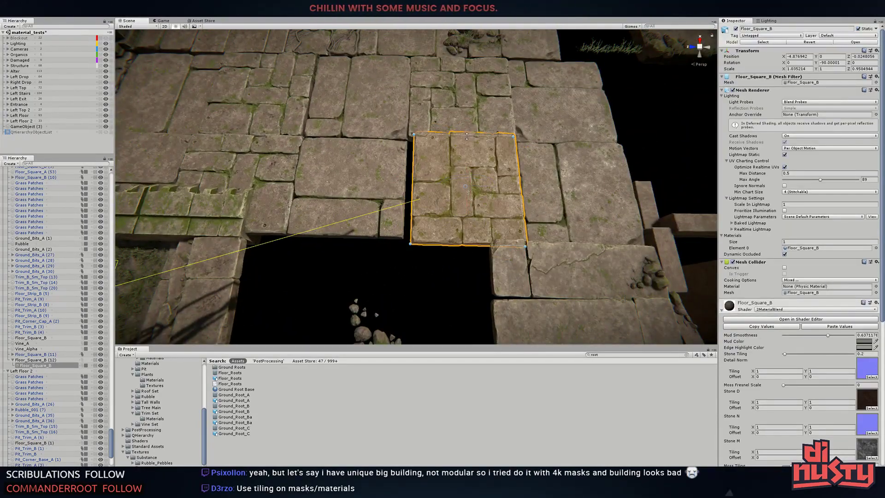
alt+drag(461, 185, 411, 268)
click(412, 268)
click(406, 184)
mouse_move(406, 184)
alt+mouse_down()
mouse_move(373, 177)
mouse_move(529, 176)
alt+mouse_up()
click(373, 176)
click(466, 130)
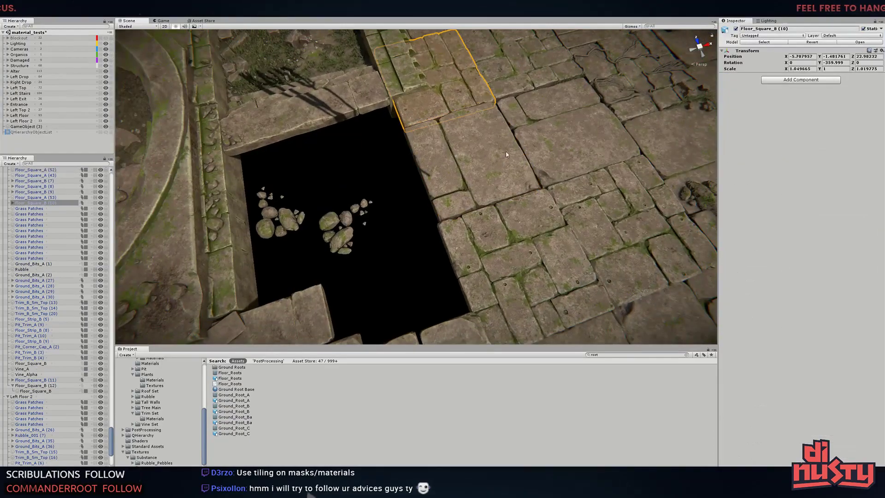
mouse_move(465, 129)
alt+mouse_down()
mouse_move(491, 230)
mouse_move(395, 270)
mouse_move(386, 253)
alt+mouse_up()
Duplicate the Floor_Square_B tile and stretch the new square tile over the pit
key(ctrl+d)
click(304, 120)
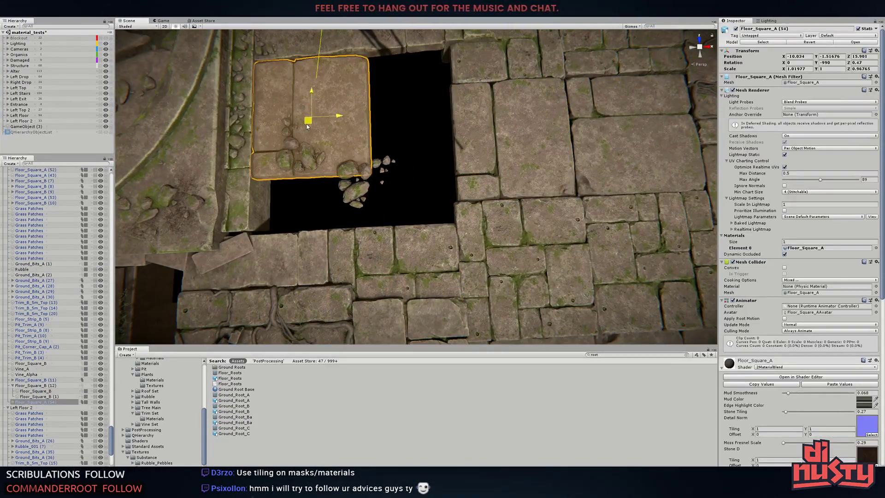
mouse_move(366, 182)
mouse_down()
mouse_move(439, 223)
mouse_move(441, 233)
mouse_move(484, 152)
mouse_move(459, 130)
mouse_move(480, 152)
mouse_move(378, 139)
mouse_up()
Review the repaired floor, rubble and stairs areas around the level
key(w)
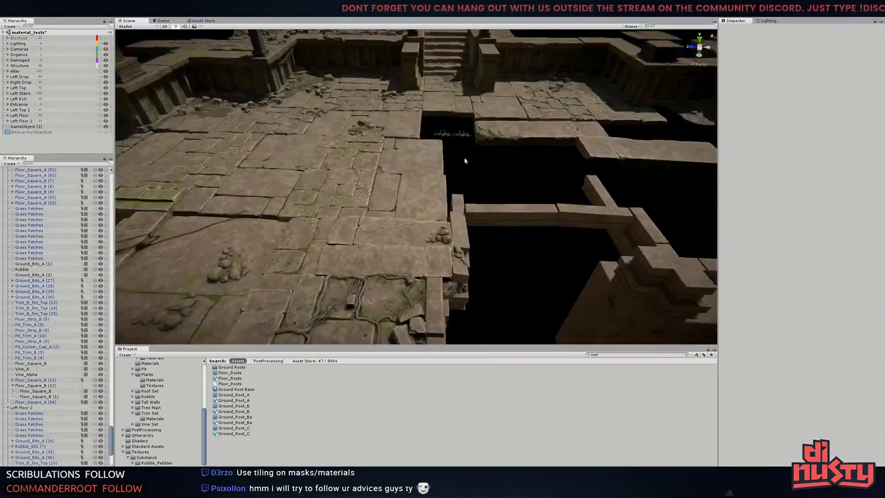
click(464, 157)
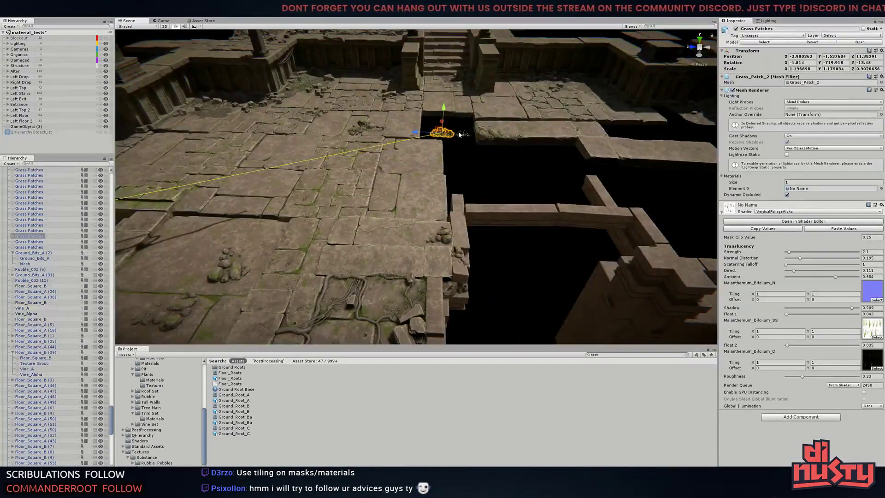
key(ctrl+z)
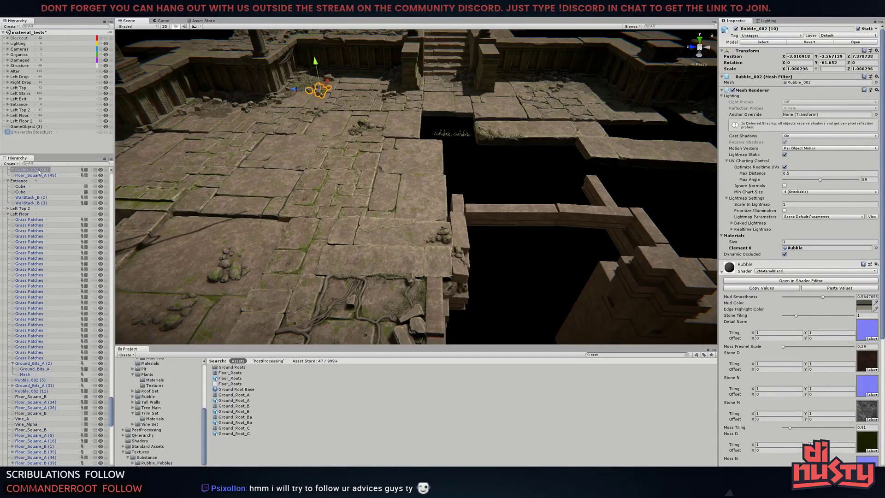
key(ctrl+z)
click(312, 161)
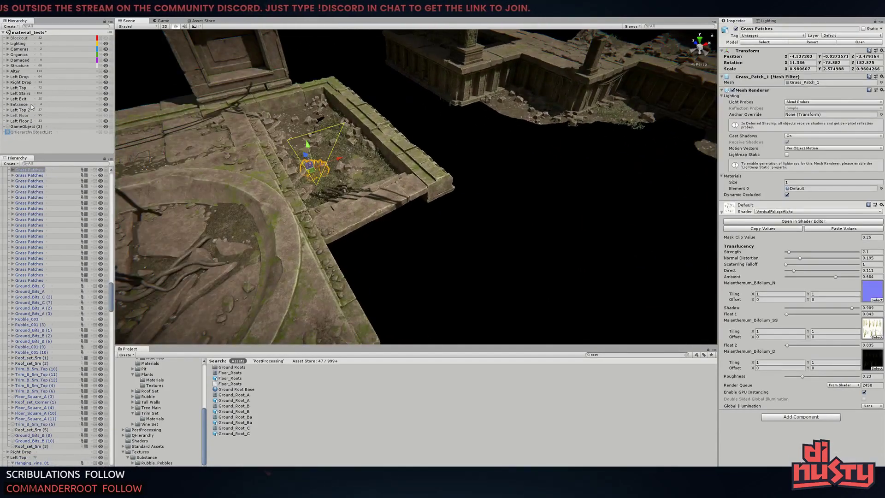
key(ctrl+z)
key(ctrl+z)
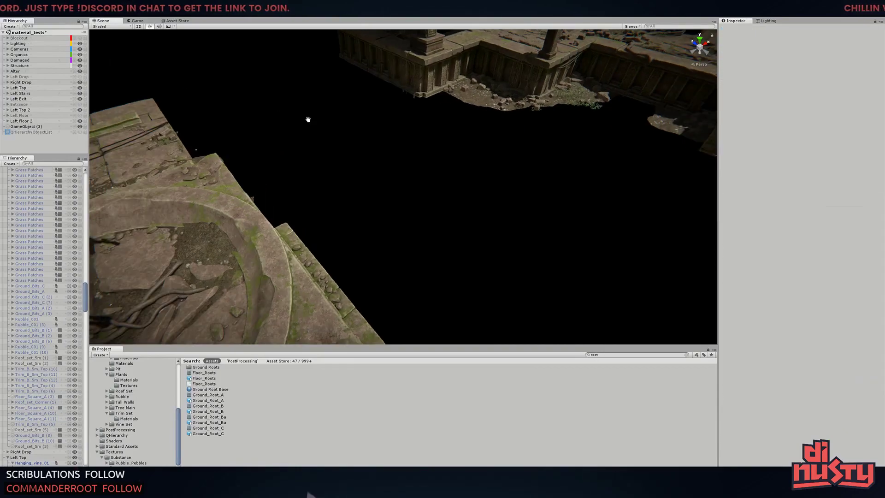
right_drag(502, 221, 408, 227)
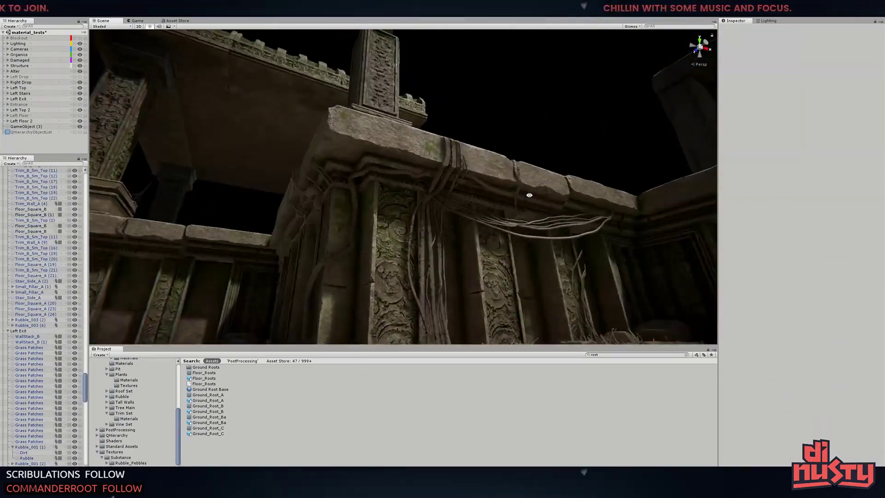
key(ctrl+z)
key(ctrl+z)
key(ctrl+z)
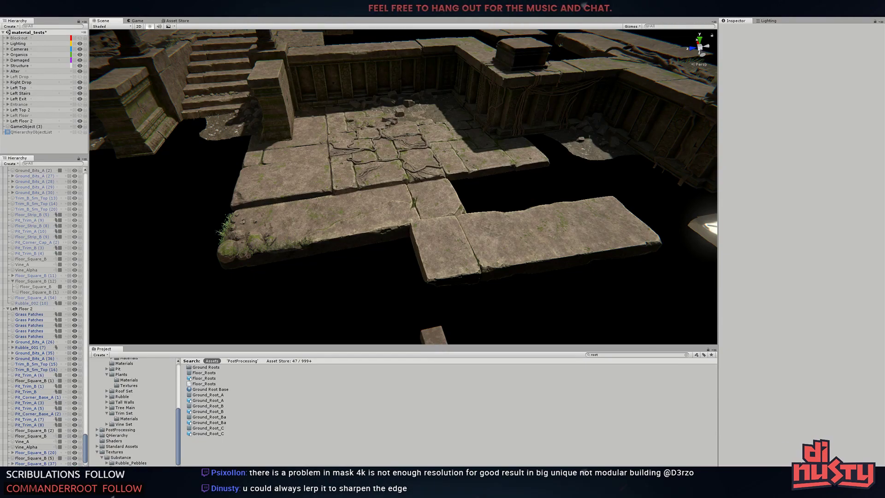
middle_drag(437, 228, 471, 192)
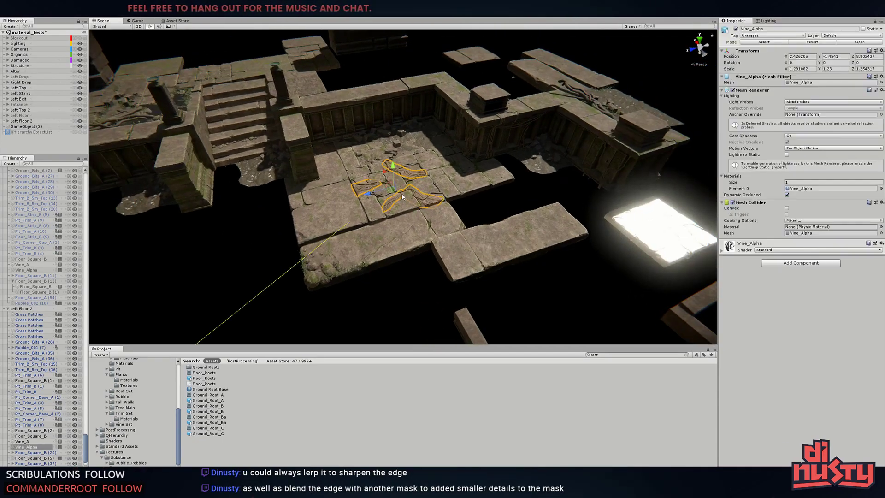
Frame Left Floor 2 and remove the stray floating floor tiles near the giant root
double_click(18, 87)
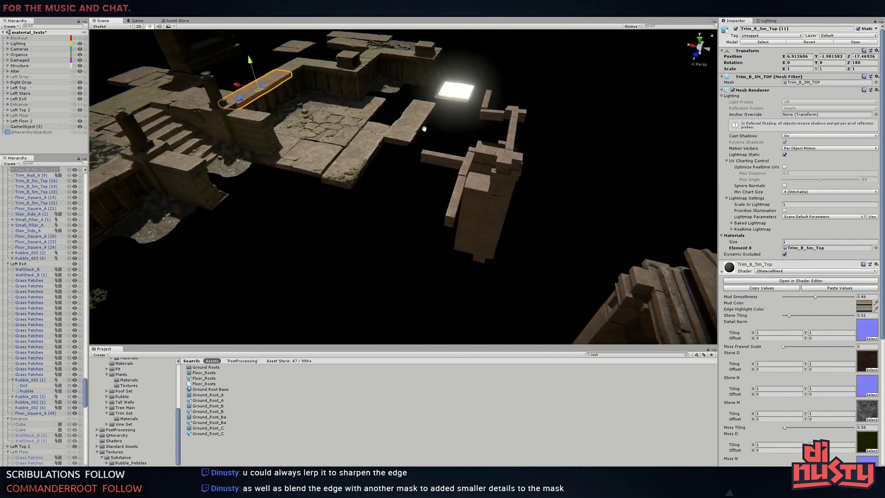
double_click(20, 121)
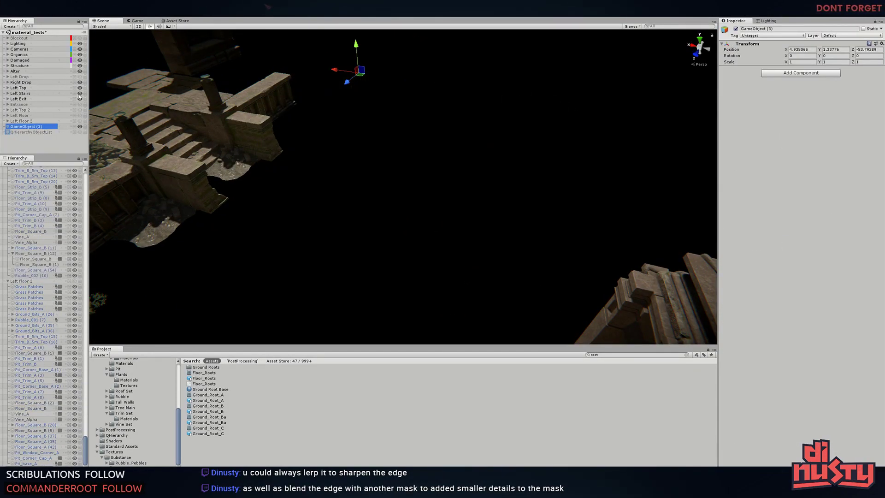
click(276, 96)
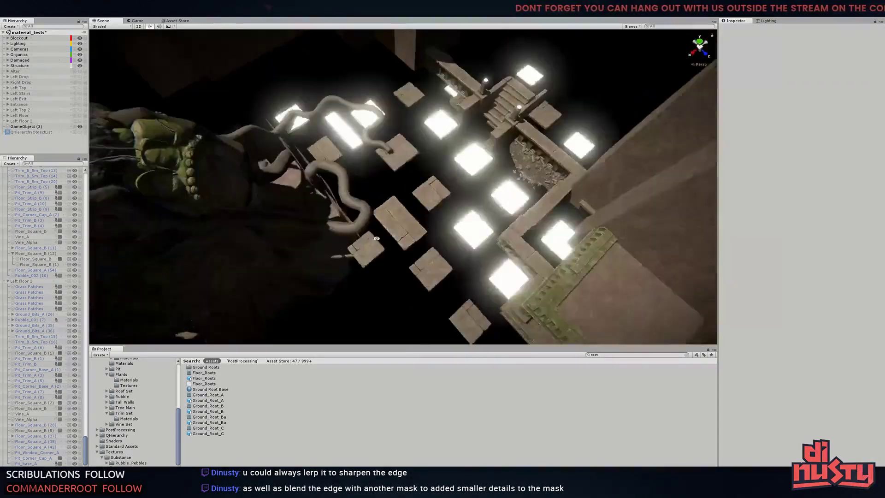
click(325, 151)
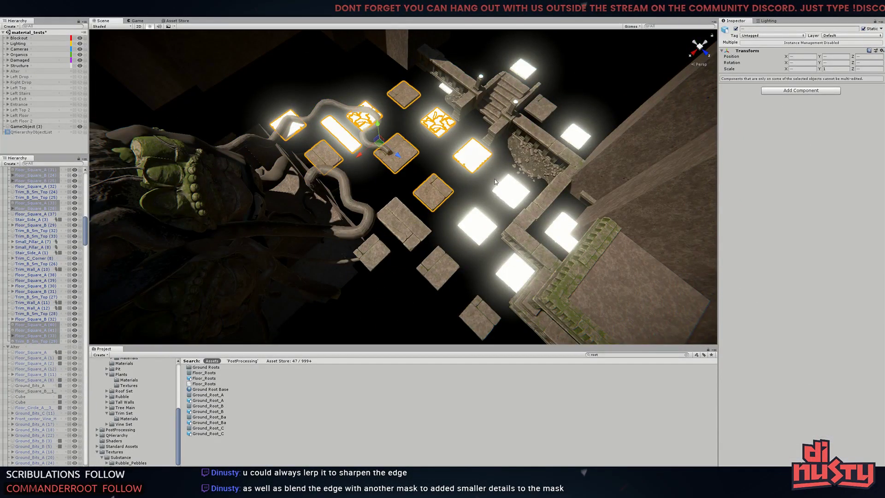
key(ctrl+z)
key(ctrl+z)
key(ctrl+z)
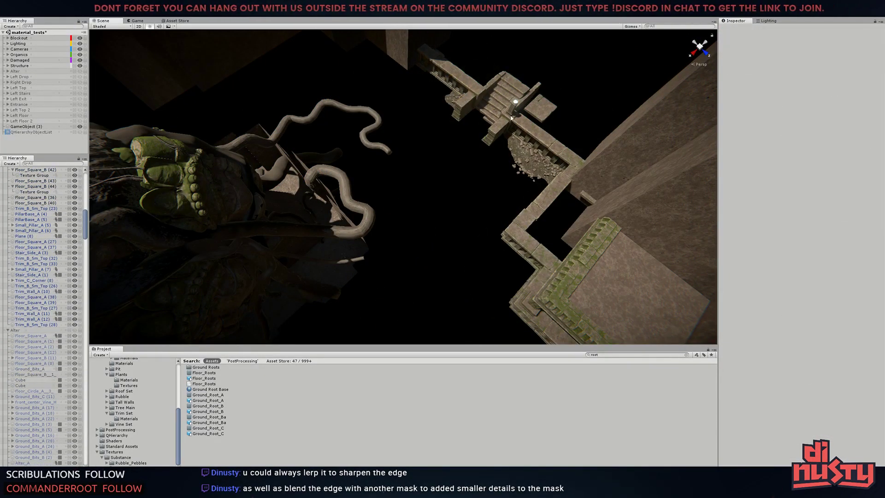
alt+drag(511, 119, 330, 151)
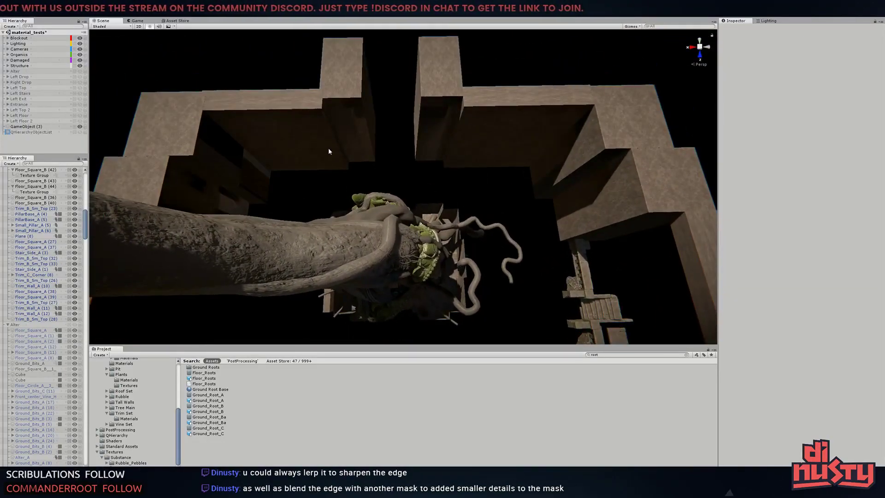
Create new empty groups for Main Exit and Right Exit in the Hierarchy
click(329, 138)
click(31, 103)
text(Main Exit)
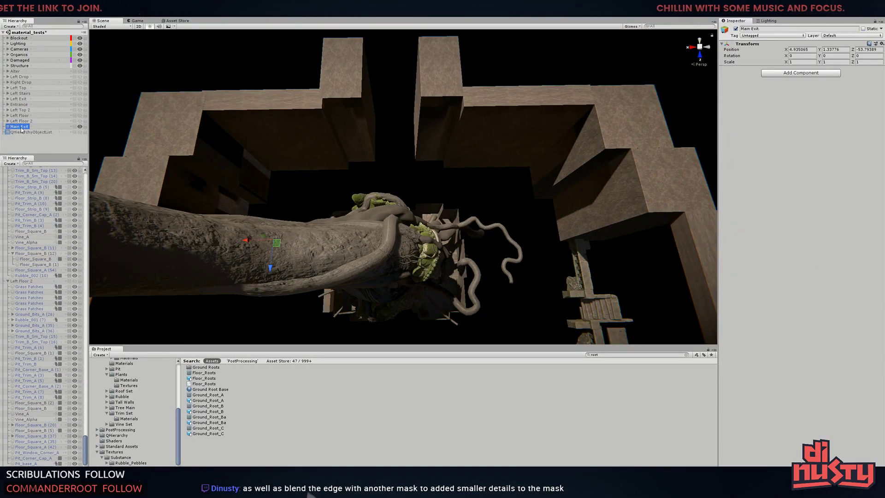
right_click(35, 141)
click(69, 200)
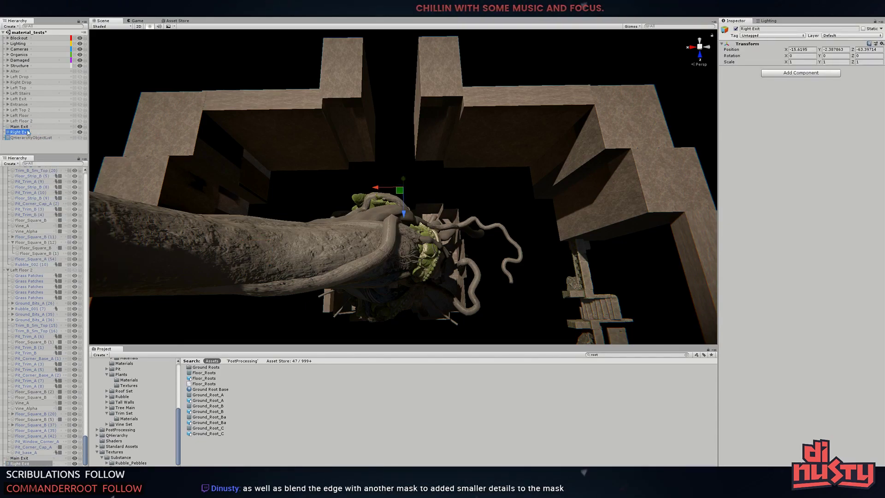
alt+drag(573, 227, 448, 92)
click(449, 72)
drag(25, 296, 34, 136)
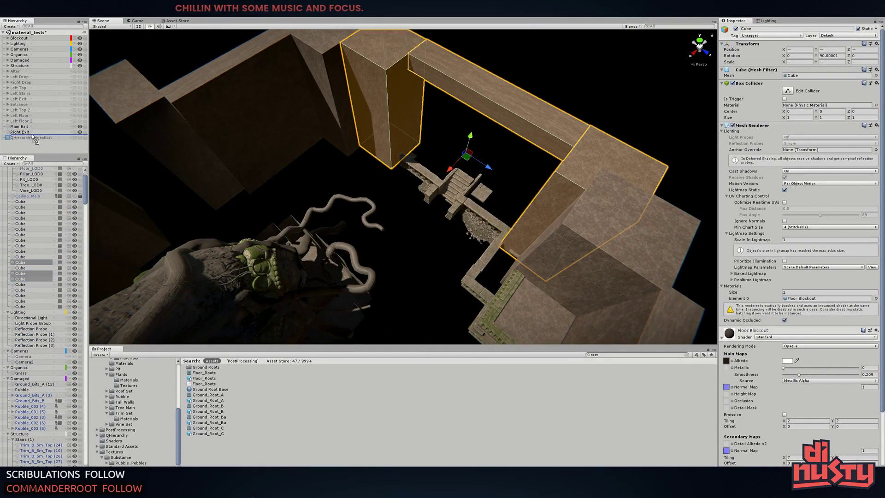
right_click(32, 146)
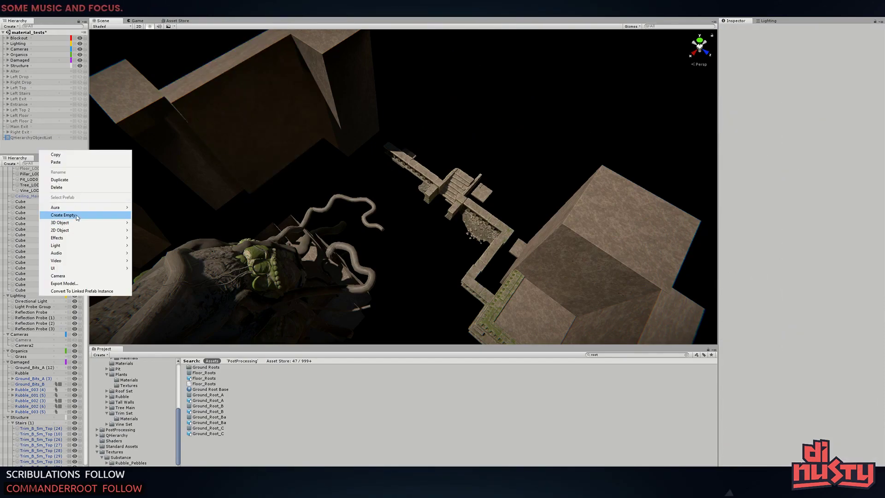
click(50, 209)
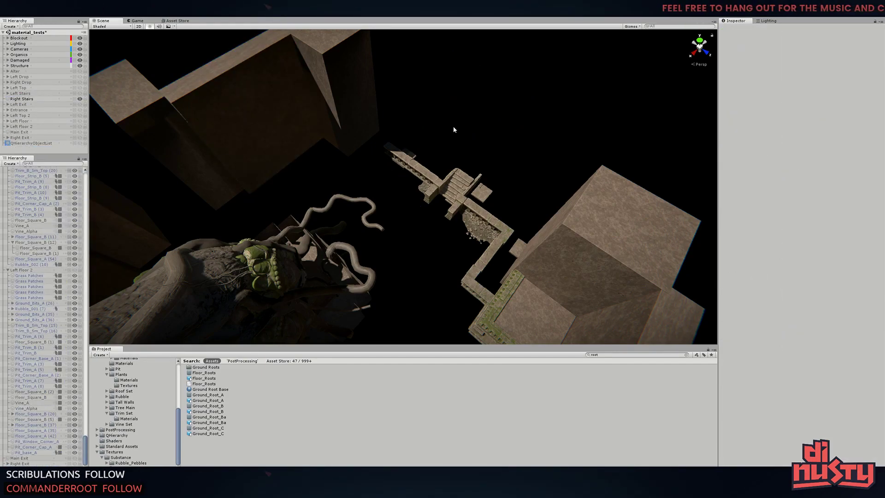
Select the stairs and walkway pieces and move them into Right Stairs
mouse_move(454, 130)
alt+mouse_down()
mouse_move(323, 115)
mouse_move(473, 203)
mouse_move(484, 200)
alt+mouse_up()
mouse_move(308, 130)
mouse_down()
mouse_move(495, 228)
mouse_move(316, 126)
mouse_up()
alt+drag(322, 185, 224, 137)
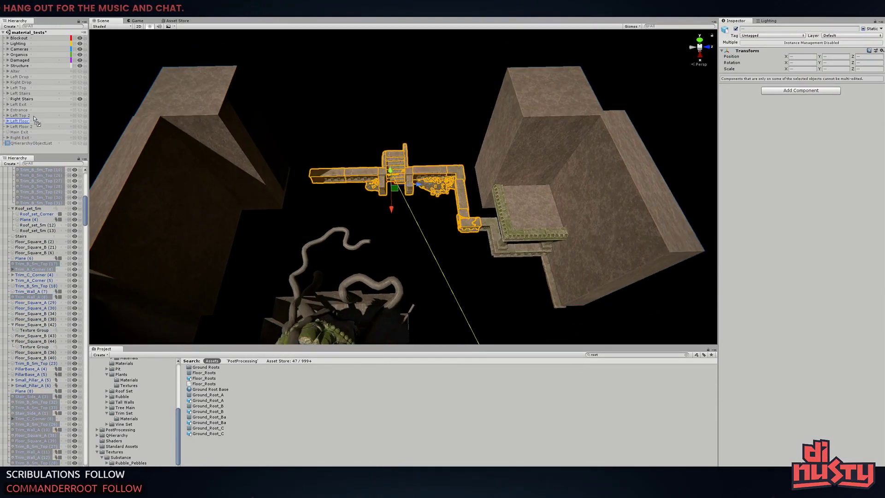
drag(28, 99, 28, 99)
Add a Right Top empty group and move Left Top 2 below it
right_click(6, 152)
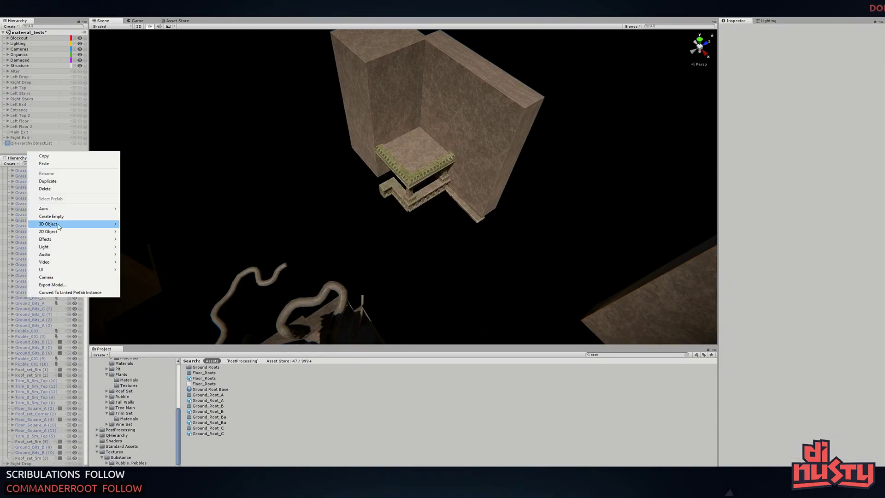
click(71, 210)
text(Right Top)
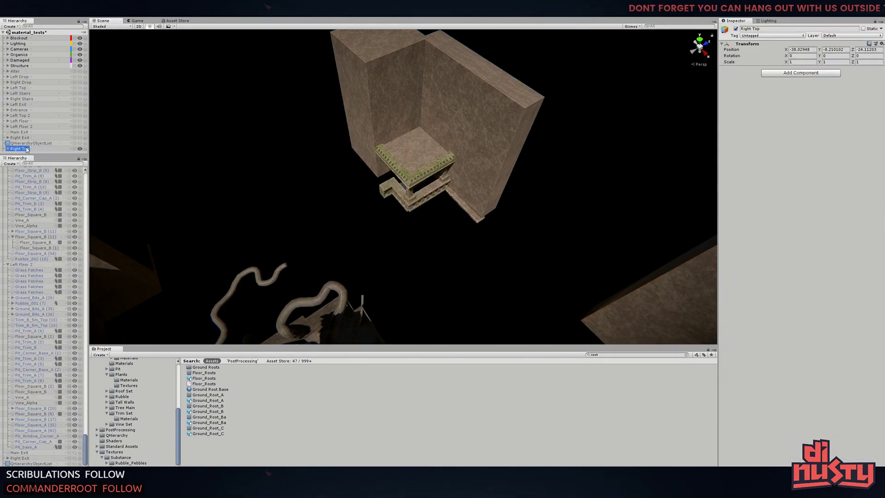
mouse_move(41, 120)
mouse_down()
mouse_move(28, 98)
mouse_move(42, 115)
mouse_up()
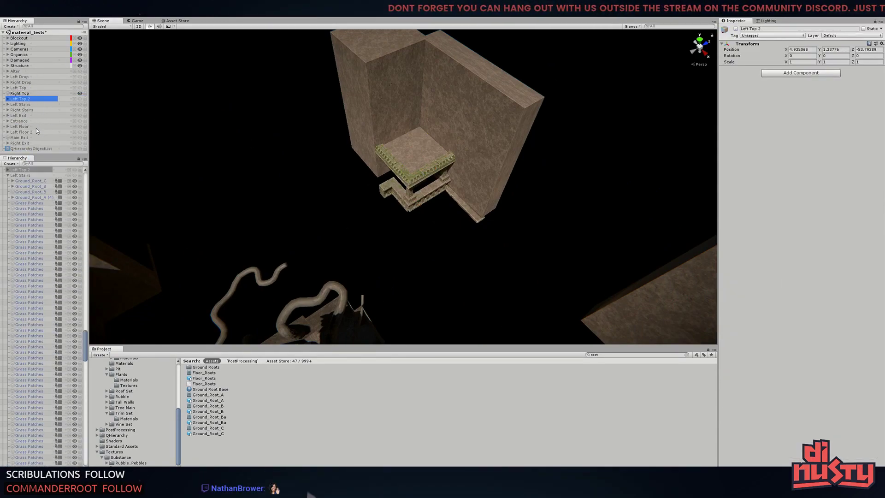
Inspect the stairs trim pieces and make the Right Drop group visible
click(216, 139)
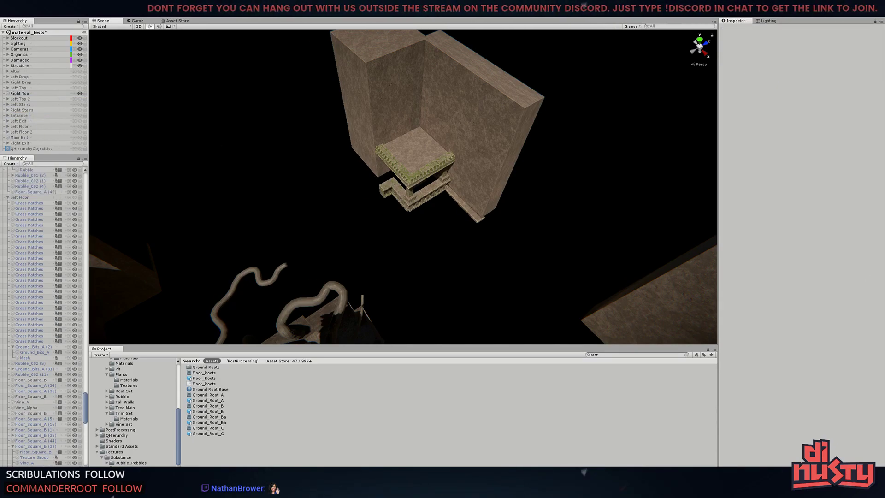
click(415, 175)
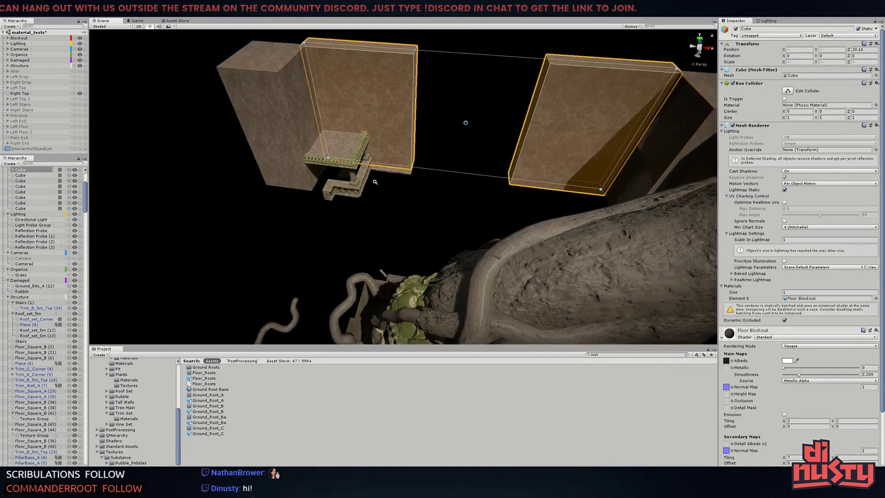
click(401, 199)
click(402, 240)
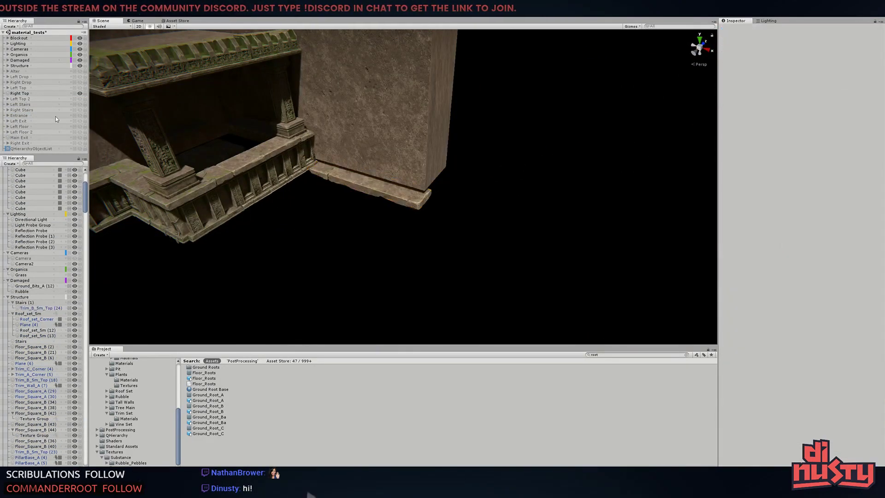
click(80, 82)
Select Trim_B_5m_Top (24), the tall pillar cube and roof pieces, then the Right Top group
click(352, 190)
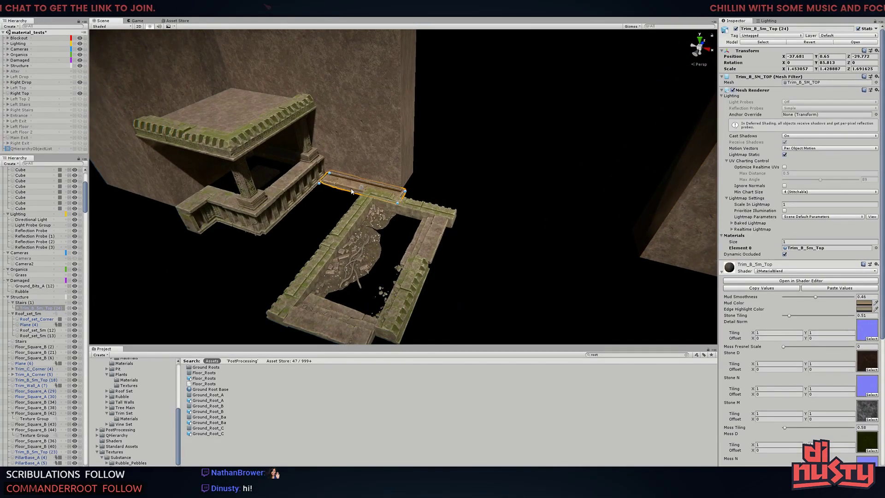
click(224, 253)
mouse_move(224, 253)
alt+right_down()
mouse_move(318, 209)
mouse_move(484, 256)
mouse_move(496, 221)
alt+right_up()
click(318, 210)
alt+drag(496, 222, 267, 263)
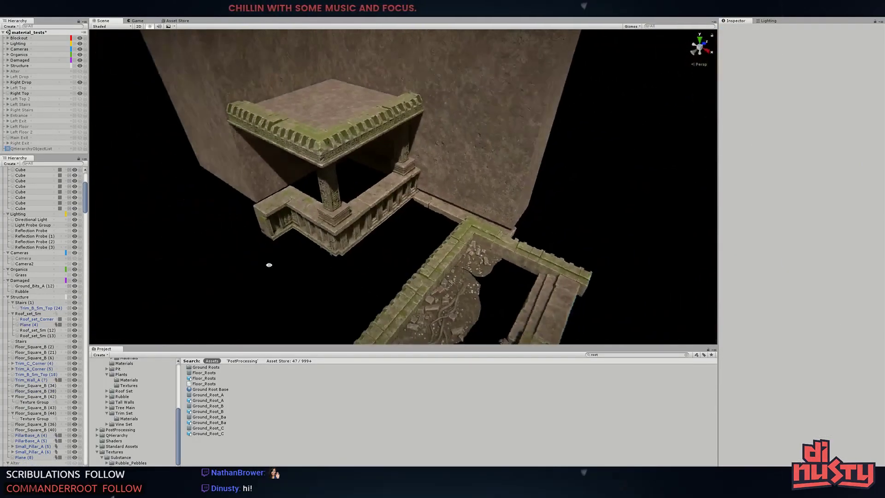
drag(311, 306, 518, 101)
click(20, 94)
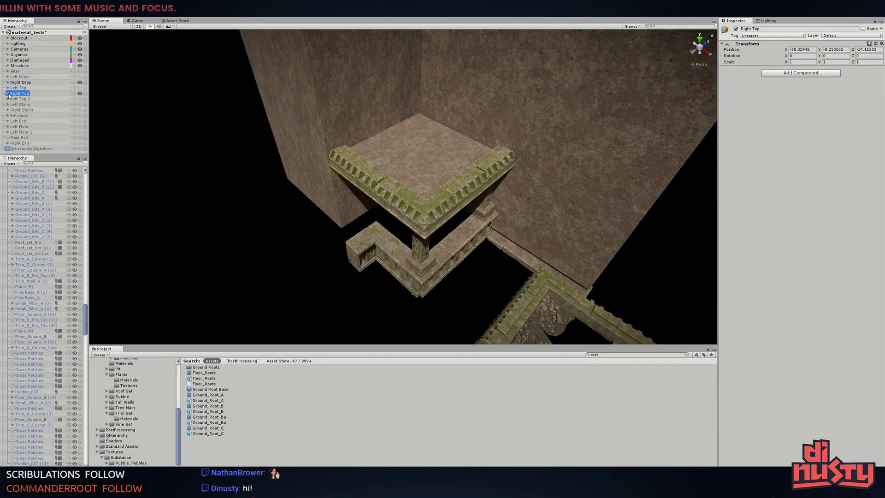
Select the roof structure, frame the wall cubes and unhide Left Top through Left Exit
drag(300, 90, 500, 285)
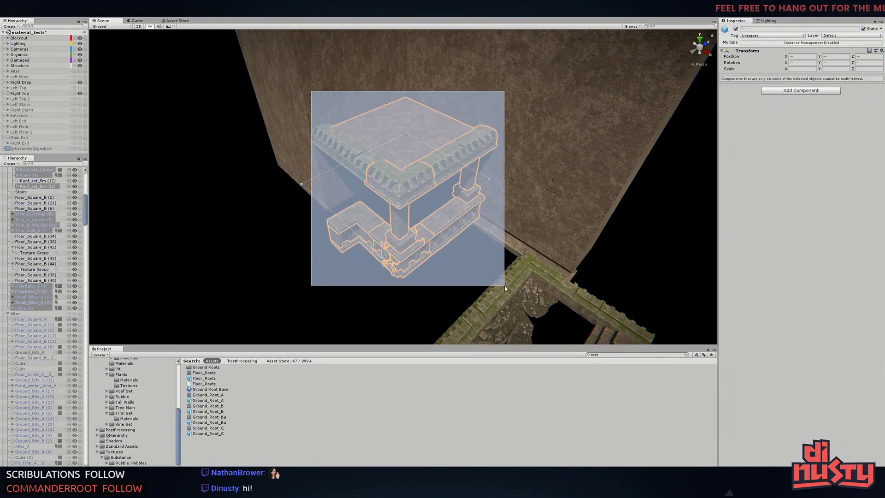
double_click(30, 170)
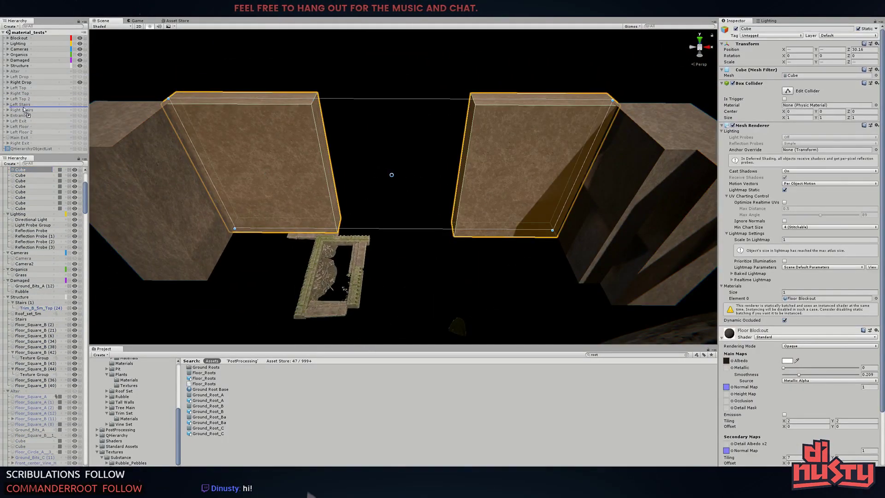
right_drag(272, 127, 318, 167)
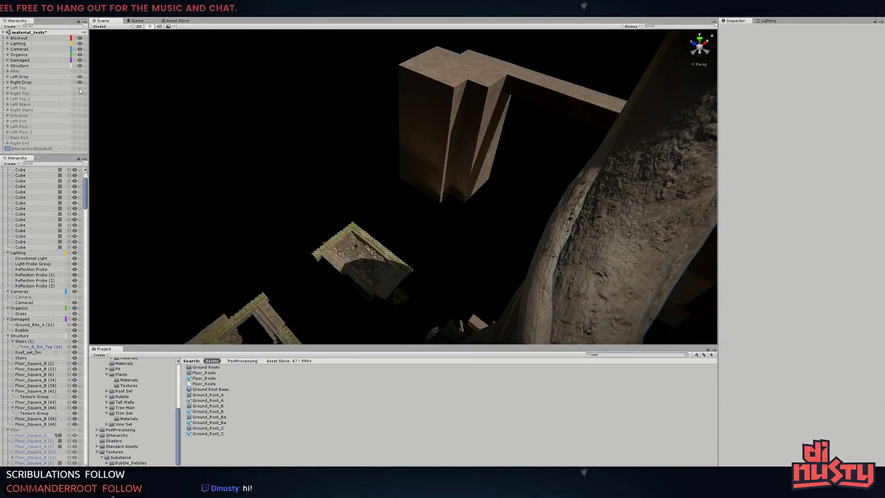
drag(79, 89, 81, 121)
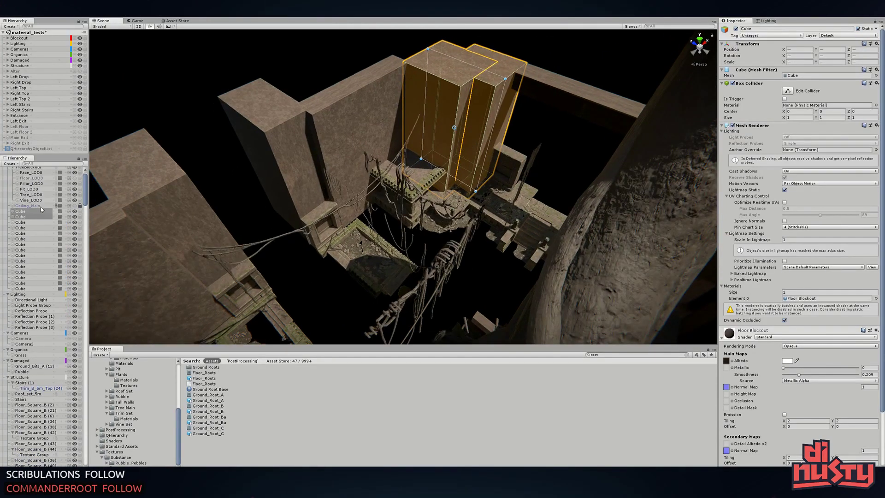
scroll(27, 172, down, 3)
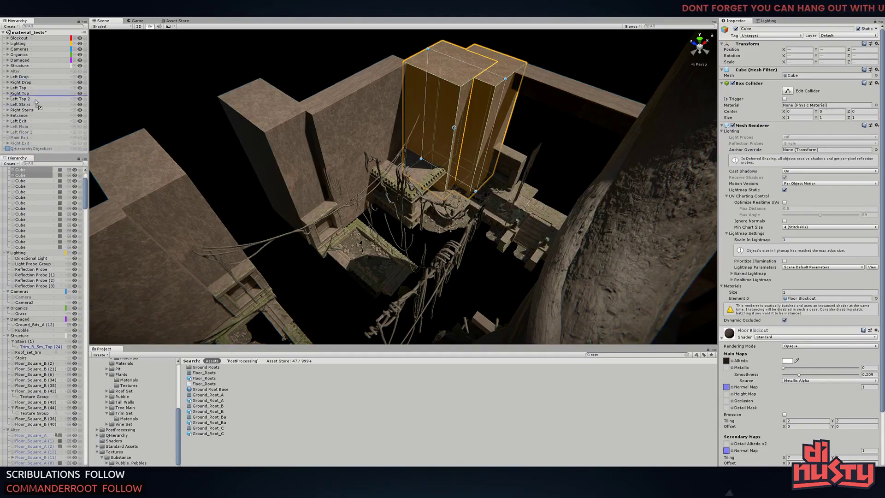
Inspect the tall, left and narrow pillar cubes around the dungeon walls
right_drag(122, 94, 239, 152)
click(397, 152)
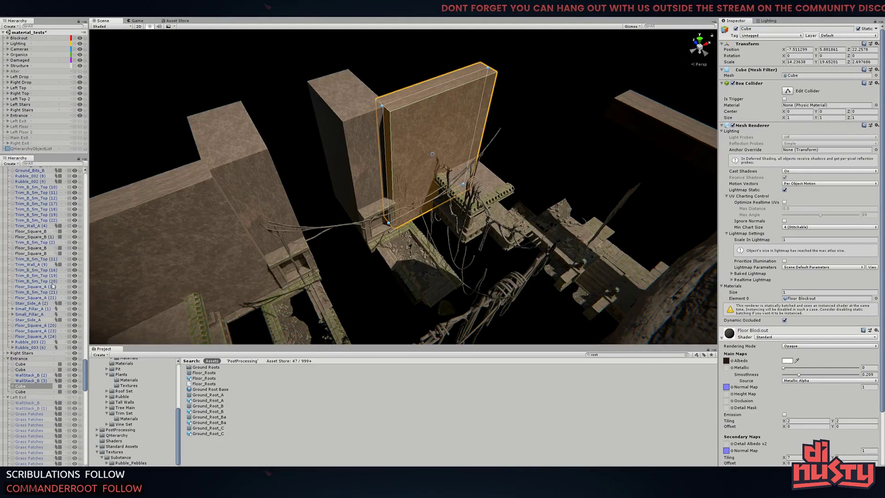
mouse_move(396, 153)
right_down()
mouse_move(248, 159)
mouse_move(280, 74)
right_up()
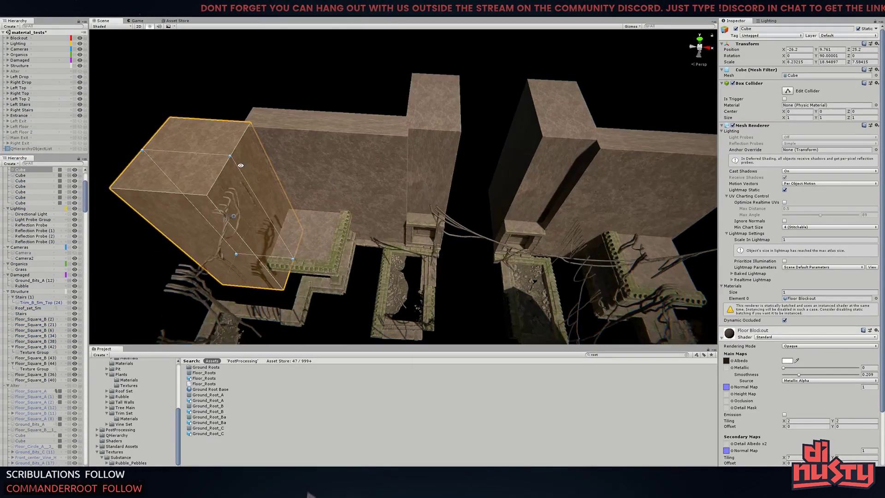
click(280, 74)
click(217, 120)
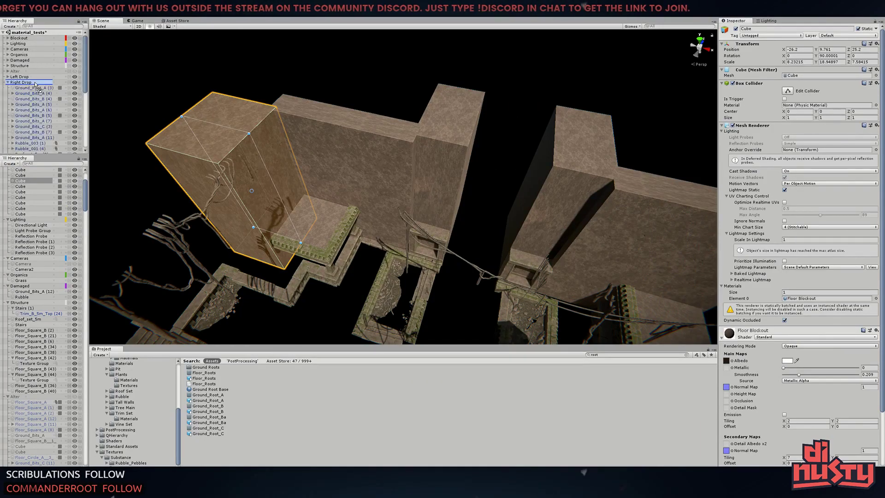
right_drag(176, 79, 395, 210)
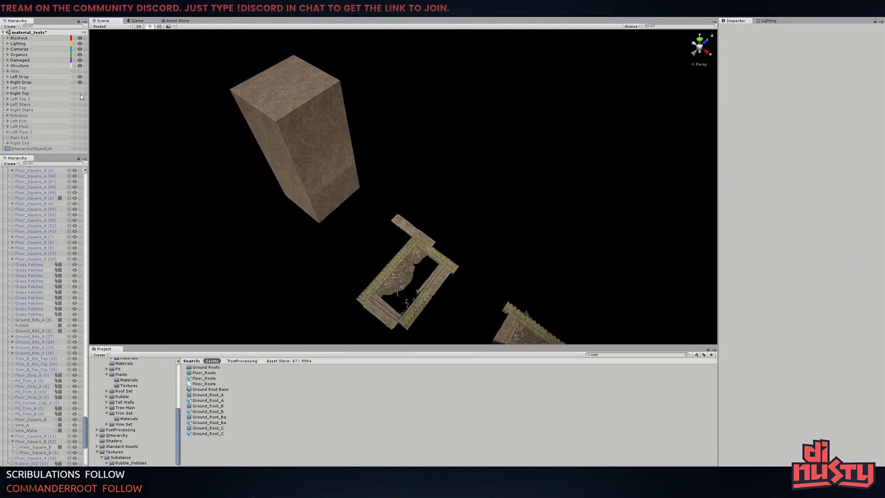
click(395, 210)
click(494, 221)
right_drag(494, 221, 390, 119)
click(389, 119)
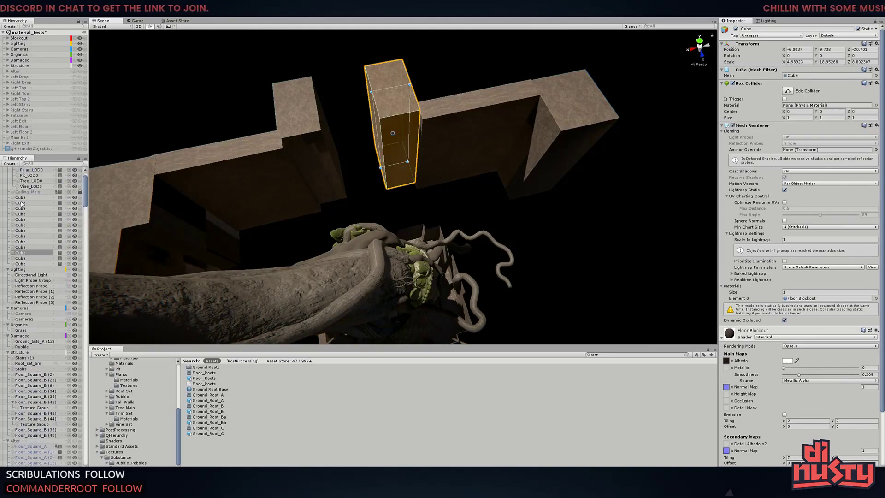
click(39, 226)
Create an empty Ceiling group, put Ceiling_Main inside it, and hide it
right_click(41, 158)
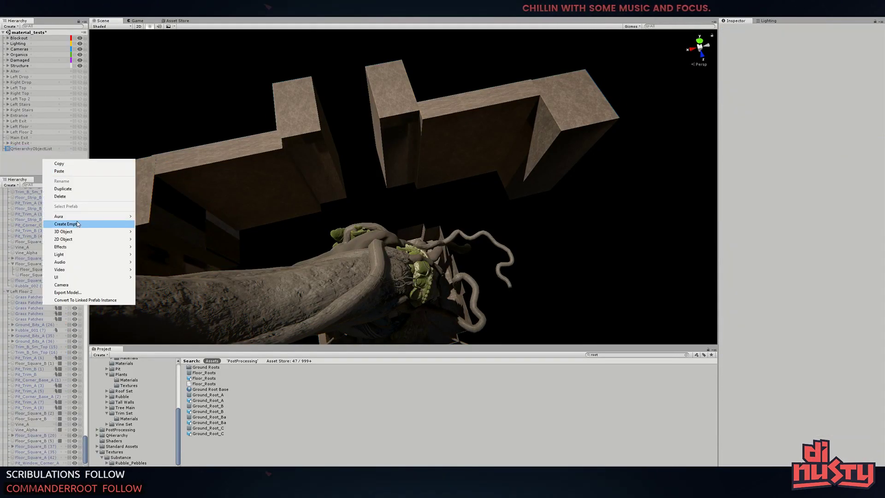
click(70, 223)
double_click(24, 129)
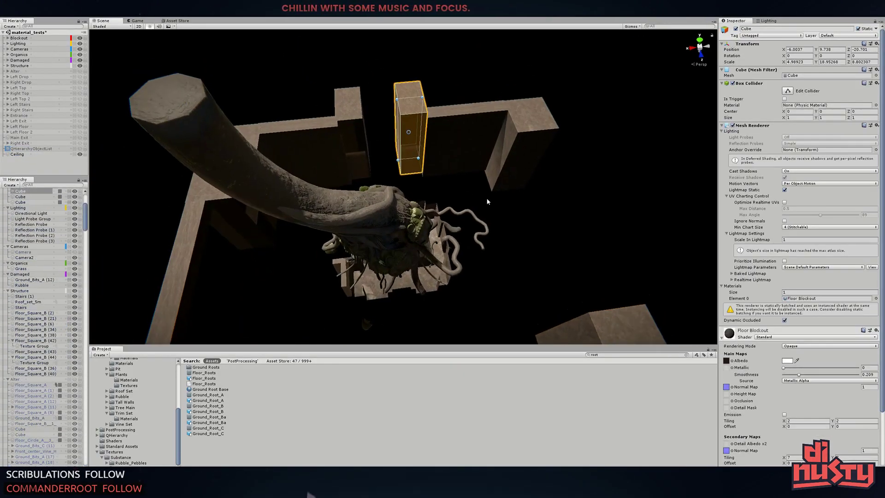
click(39, 241)
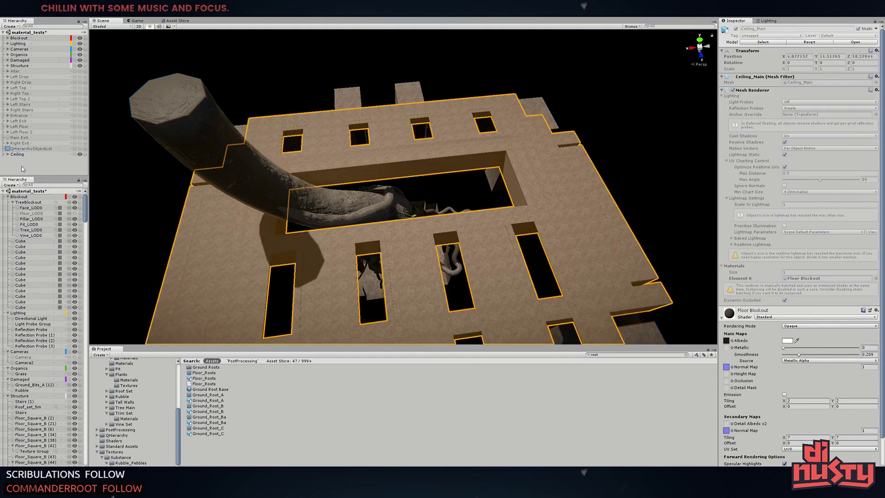
click(80, 154)
click(106, 76)
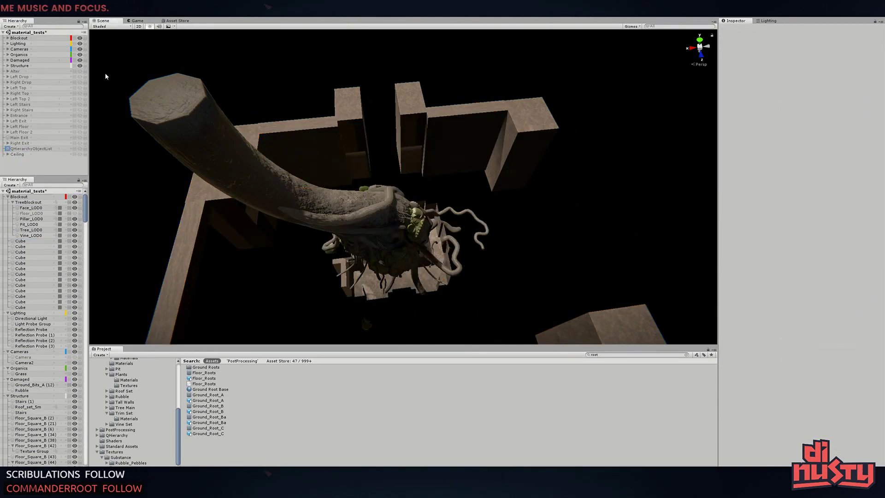
Move the Hanging_vine objects out of the Left Top group
click(79, 88)
click(336, 159)
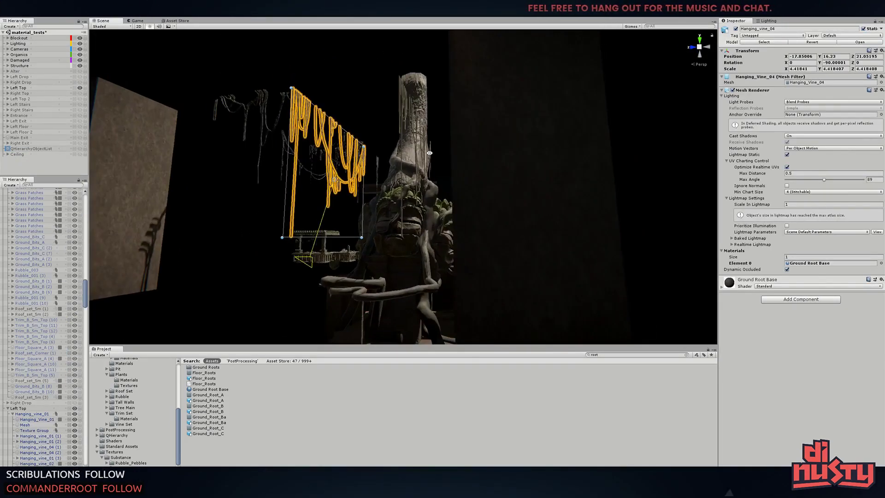
shift+click(219, 97)
shift+click(379, 195)
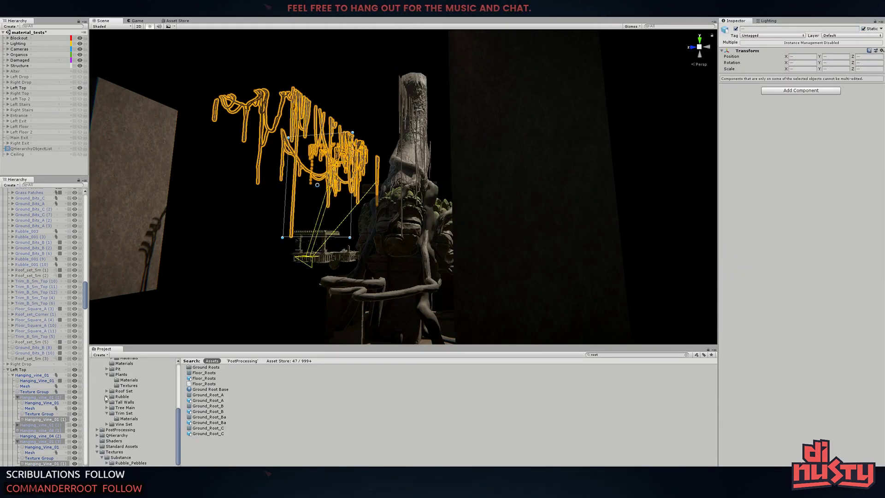
drag(28, 159, 28, 156)
double_click(39, 397)
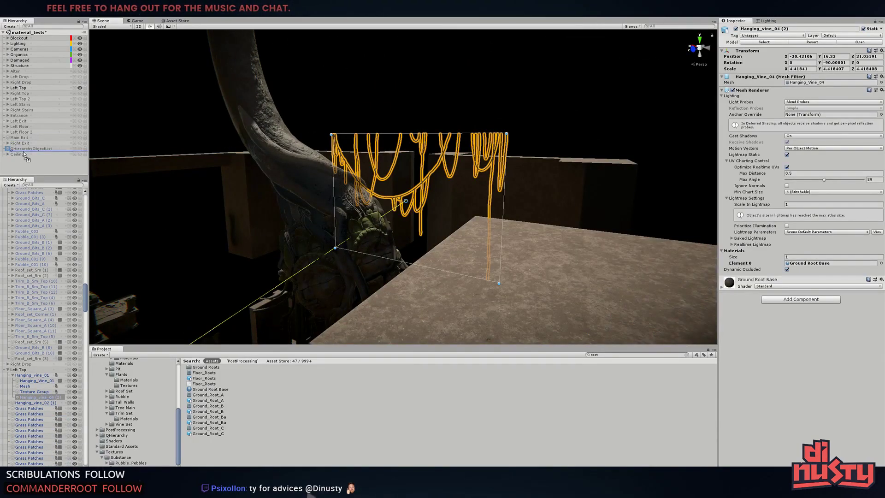
Place Ceiling after Structure, hide Left Top, and select the big root mesh
drag(37, 66, 37, 68)
click(79, 93)
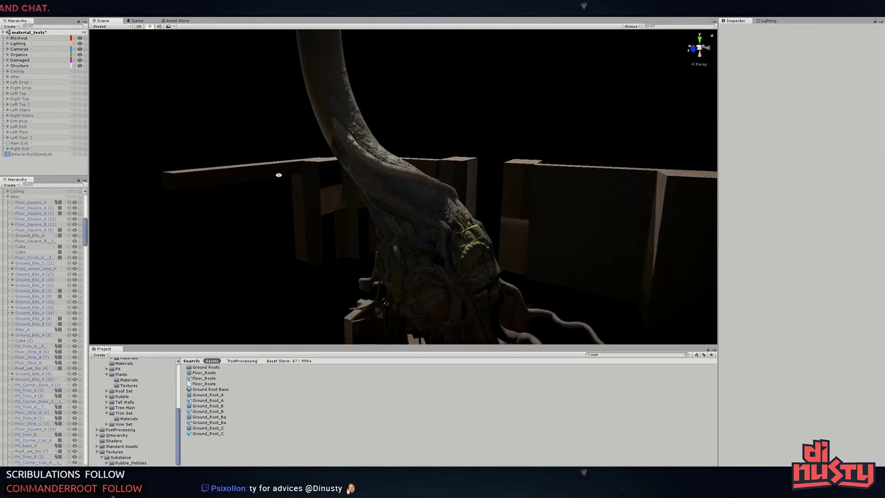
click(520, 234)
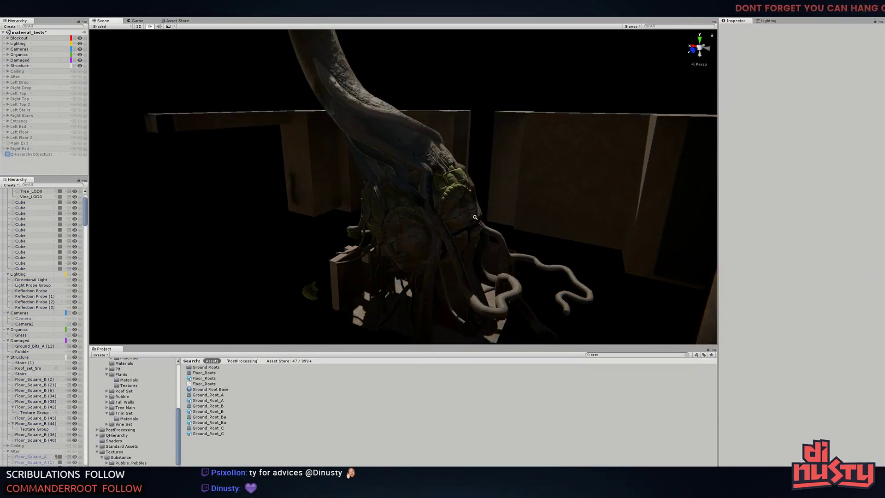
alt+drag(520, 233, 378, 150)
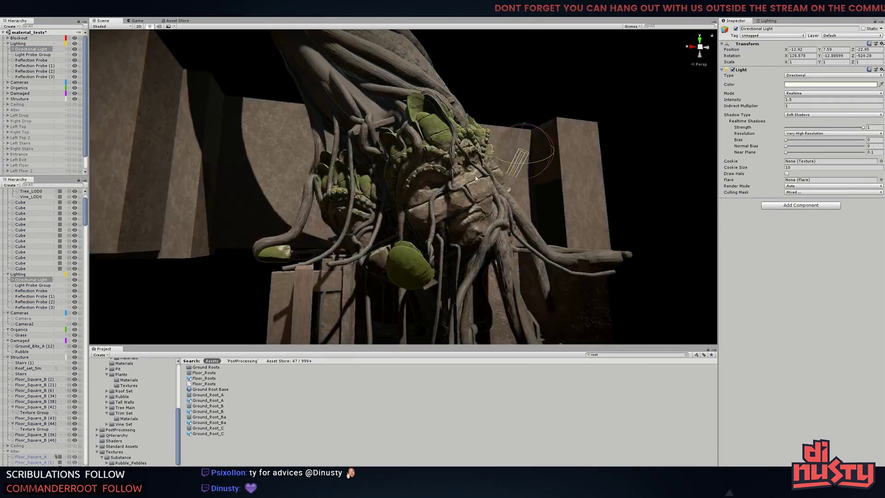
Delete the stray leftover blockout cubes, including the right-hand cube
right_click(21, 173)
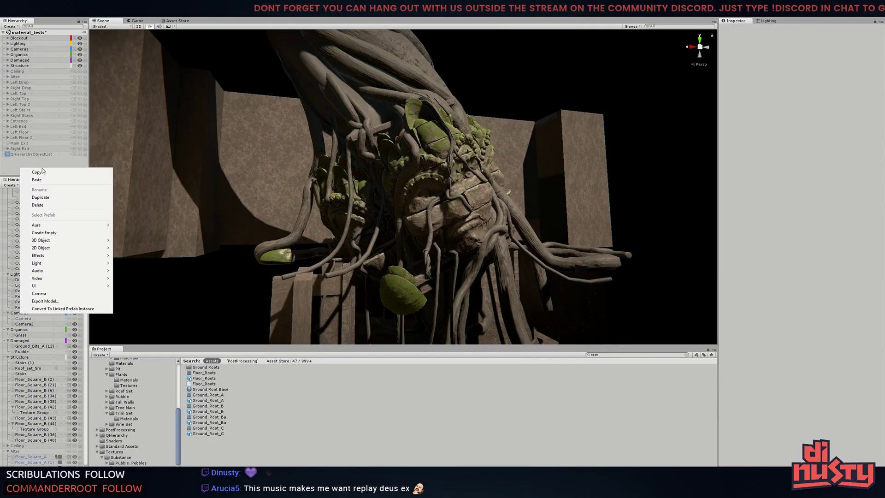
mouse_move(322, 184)
alt+mouse_down()
mouse_move(477, 128)
mouse_move(554, 177)
mouse_move(360, 124)
alt+mouse_up()
key(Delete)
click(555, 176)
key(Delete)
scroll(397, 184, down, 3)
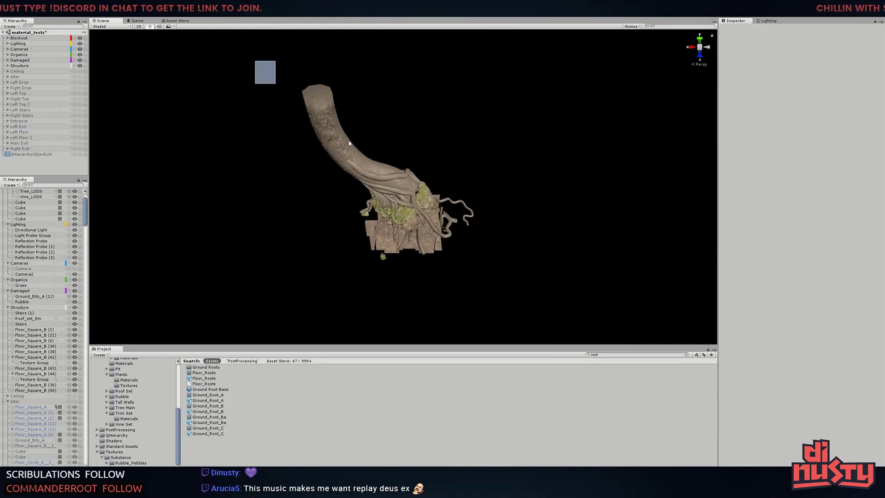
Frame the root tree area and create a new empty Tree Pit object
drag(255, 73, 471, 134)
key(f)
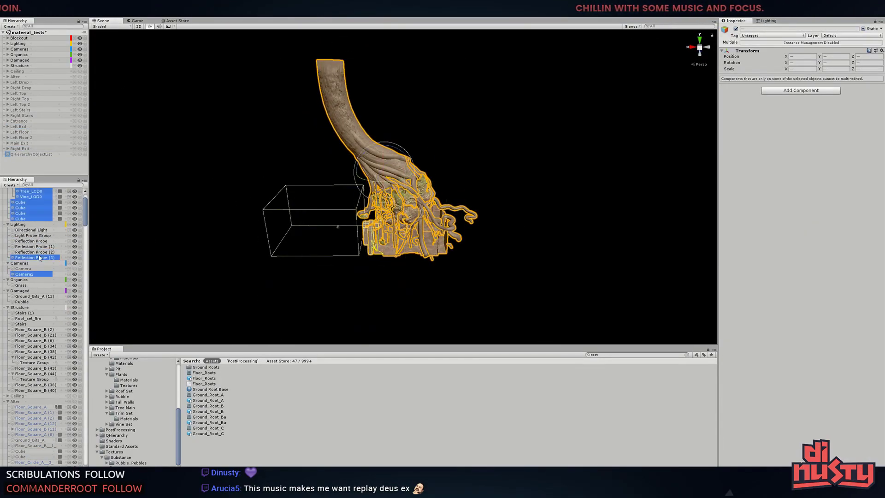
ctrl+click(39, 257)
ctrl+click(27, 274)
scroll(35, 234, up, 2)
right_click(40, 167)
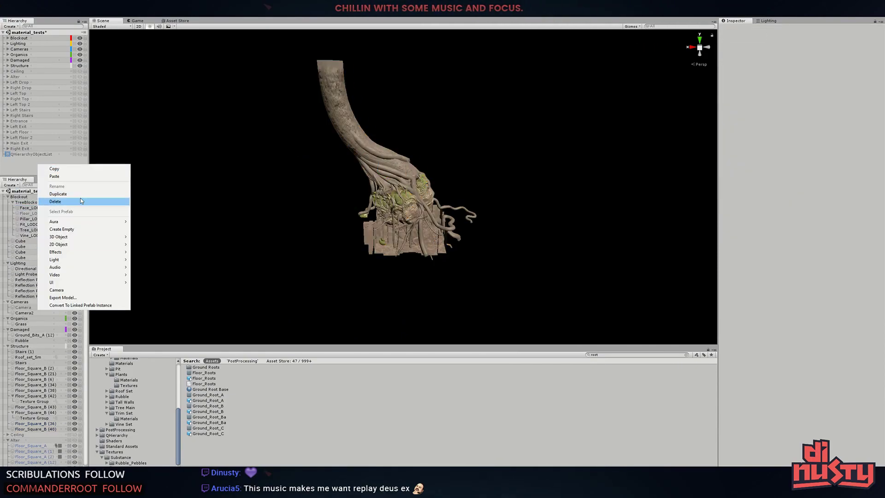
click(61, 230)
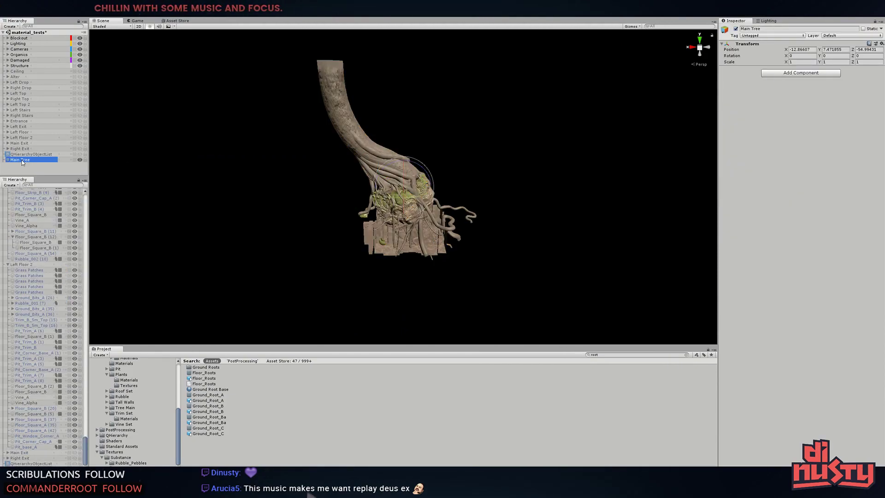
Box-select the tree and surrounding objects, leaving out the reflection probes and Camera2
drag(269, 47, 466, 268)
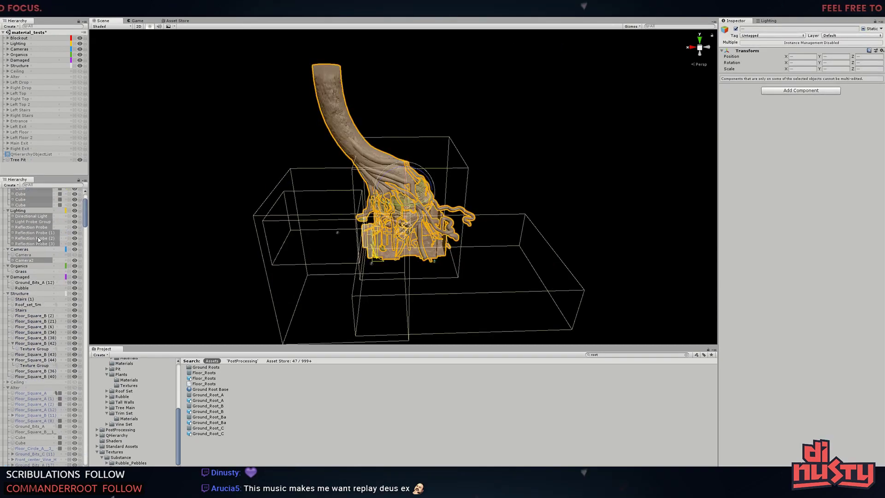
ctrl+click(31, 238)
scroll(28, 238, up, 3)
ctrl+click(31, 214)
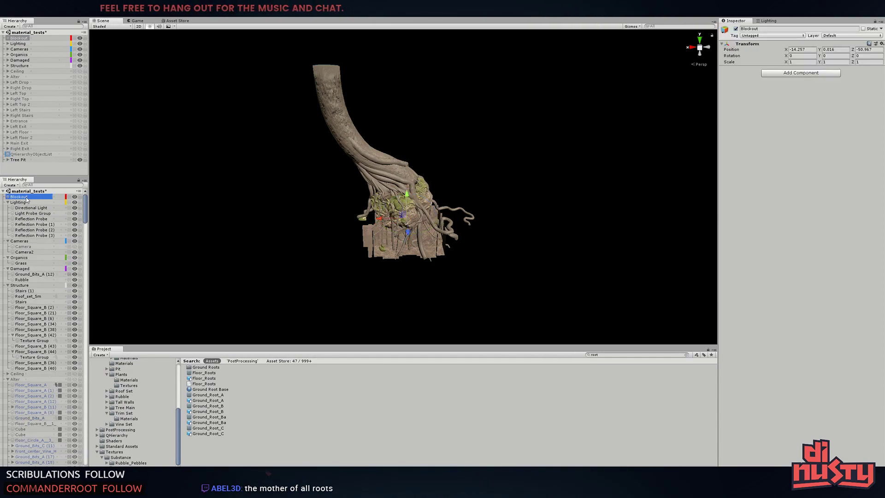
Delete the Blockout group, Grass, Ground_Bits_A (12) and the Damaged group with its Rubble
key(Delete)
click(20, 203)
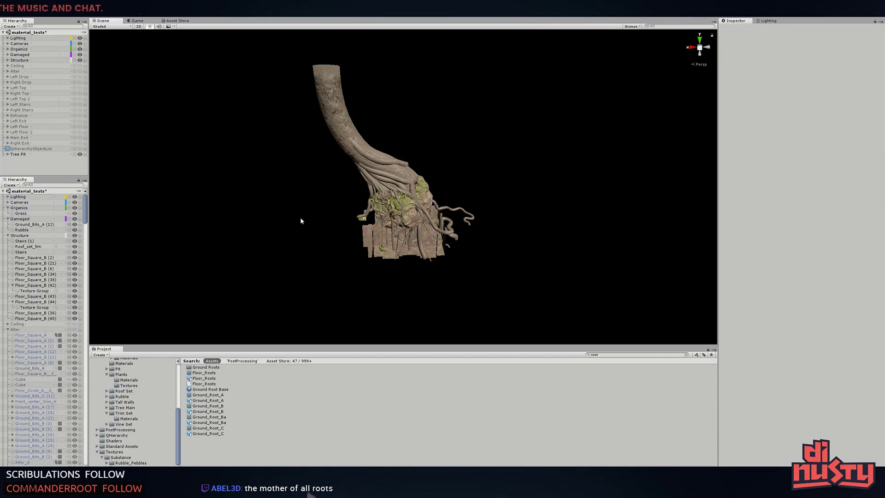
alt+drag(269, 243, 43, 211)
key(Delete)
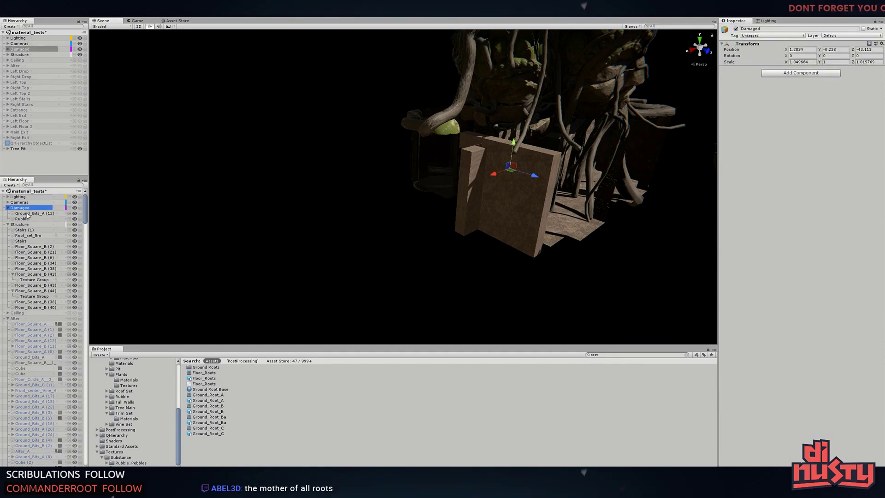
click(27, 214)
alt+drag(267, 228, 243, 210)
key(Delete)
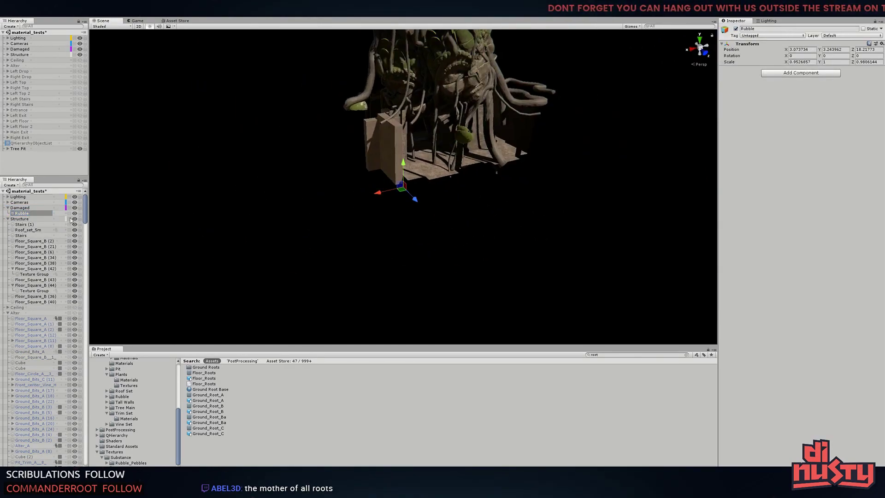
click(28, 208)
key(Delete)
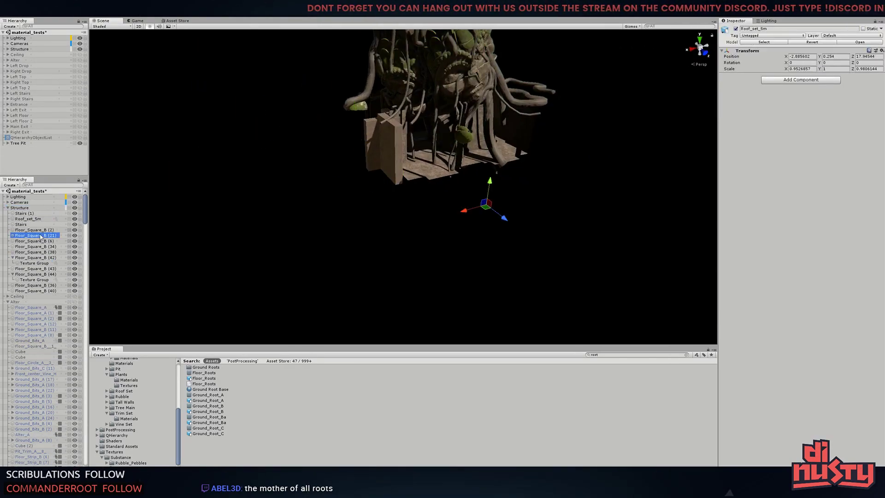
Collapse the object list and delete the Structure object
click(336, 170)
click(16, 219)
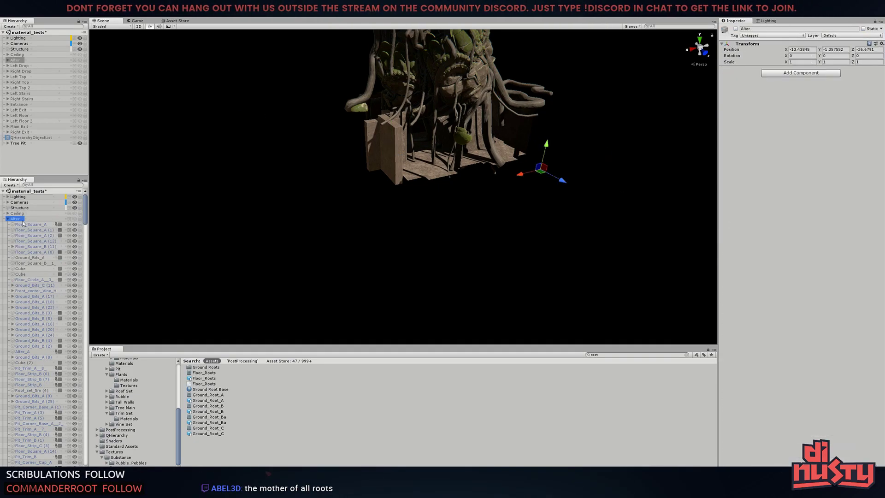
click(4, 192)
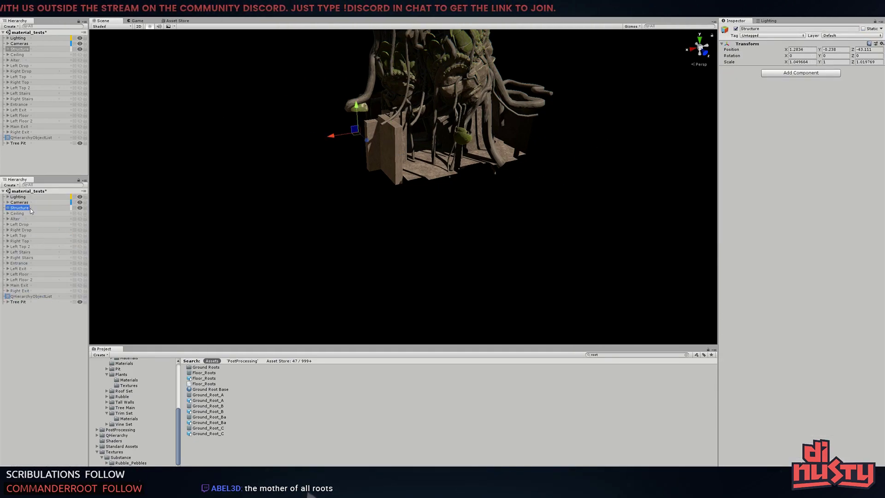
key(Delete)
Hide Tree Pit, show Alter, and frame the Left Floor group from ground level
click(76, 291)
click(80, 213)
click(579, 200)
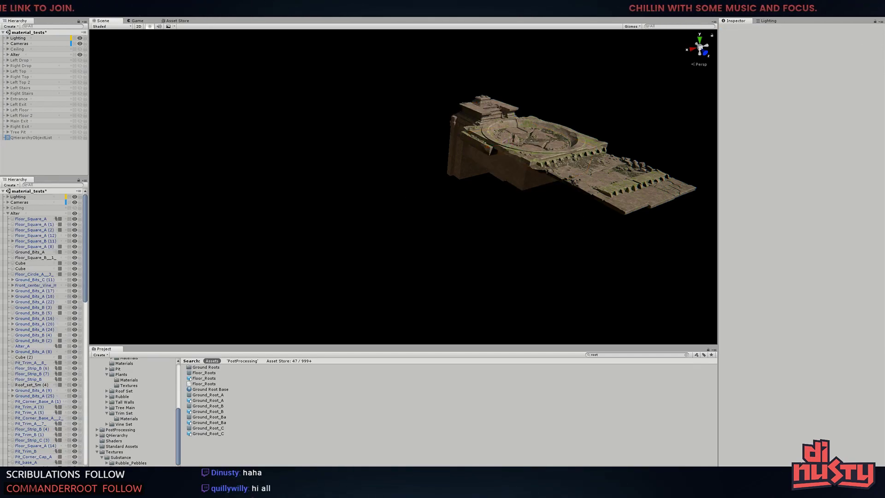
middle_drag(518, 185, 409, 194)
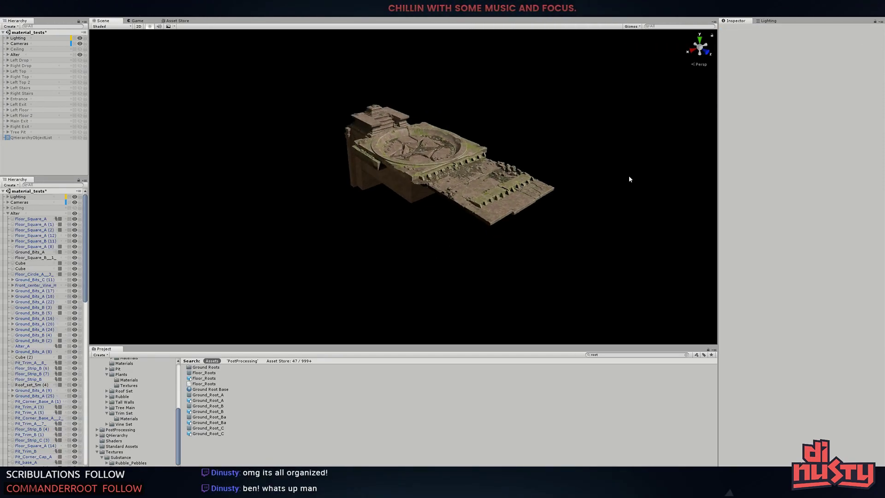
scroll(630, 179, up, 5)
alt+drag(629, 178, 209, 143)
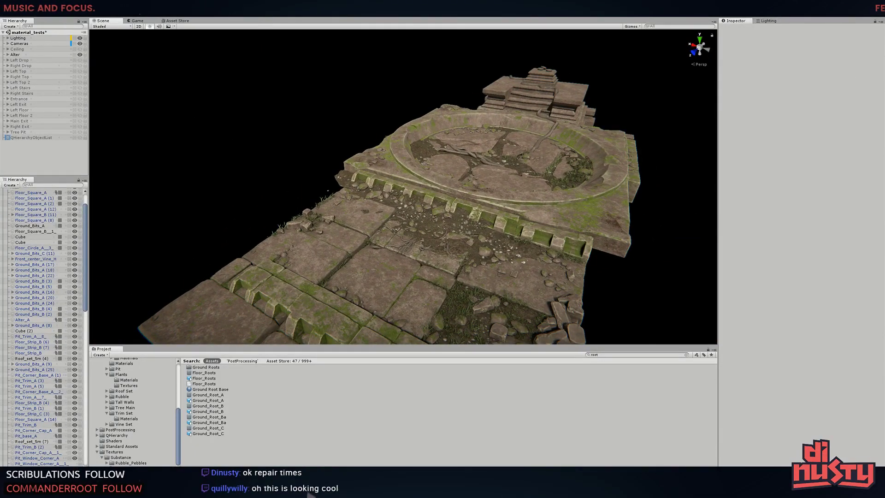
mouse_move(310, 493)
alt+mouse_down()
mouse_move(326, 125)
mouse_move(82, 68)
alt+mouse_up()
click(32, 110)
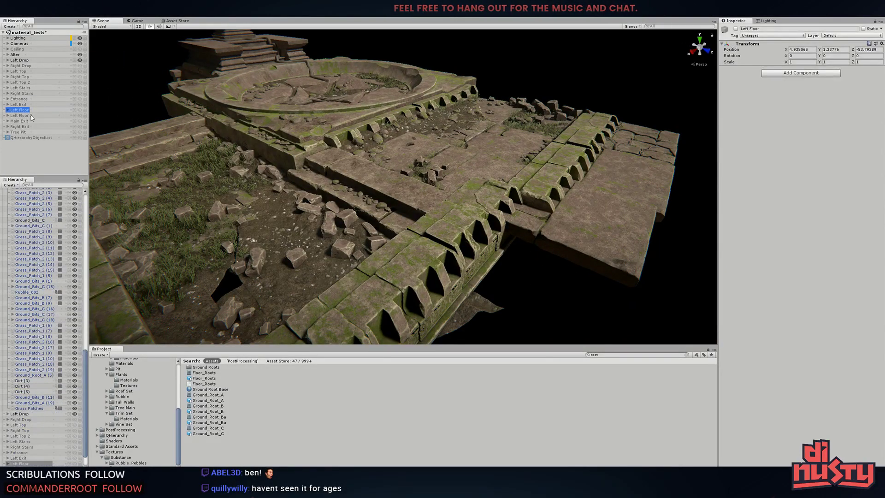
key(f)
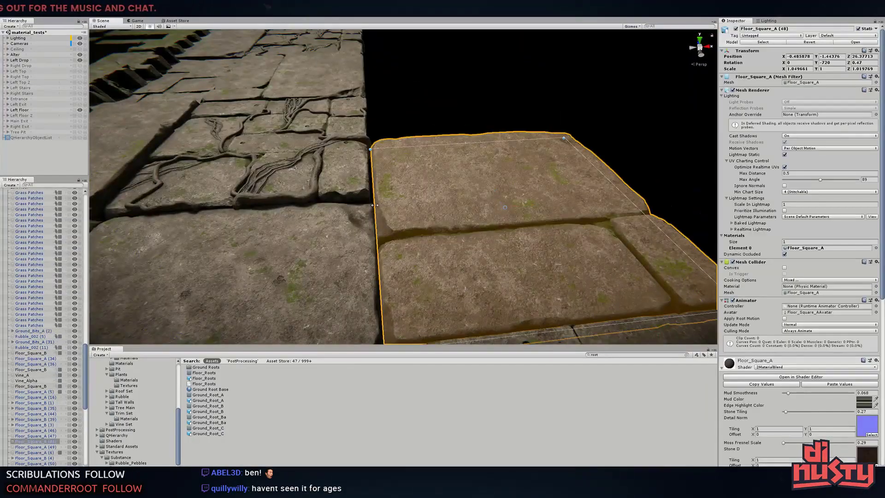
mouse_move(439, 172)
alt+mouse_down()
mouse_move(434, 129)
mouse_move(406, 134)
alt+mouse_up()
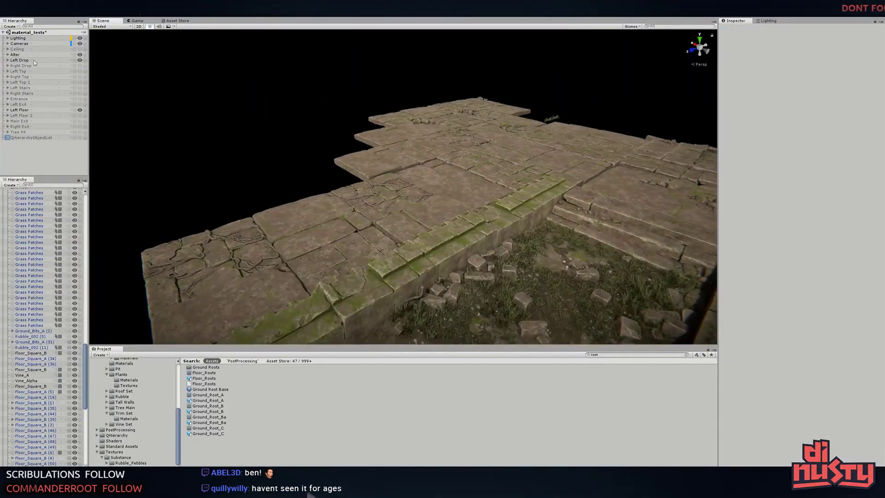
Align the scene view to Camera and then to Camera2 to check the floors
click(7, 43)
click(54, 49)
click(27, 14)
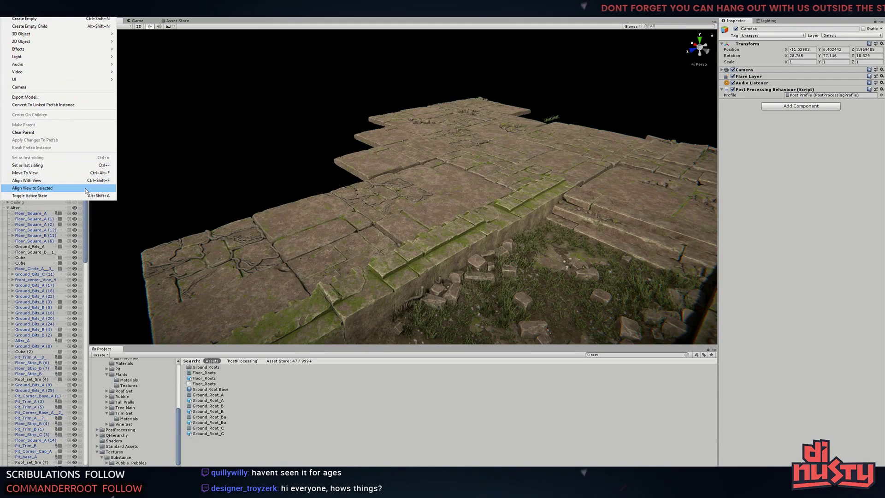
click(28, 190)
click(36, 55)
click(28, 14)
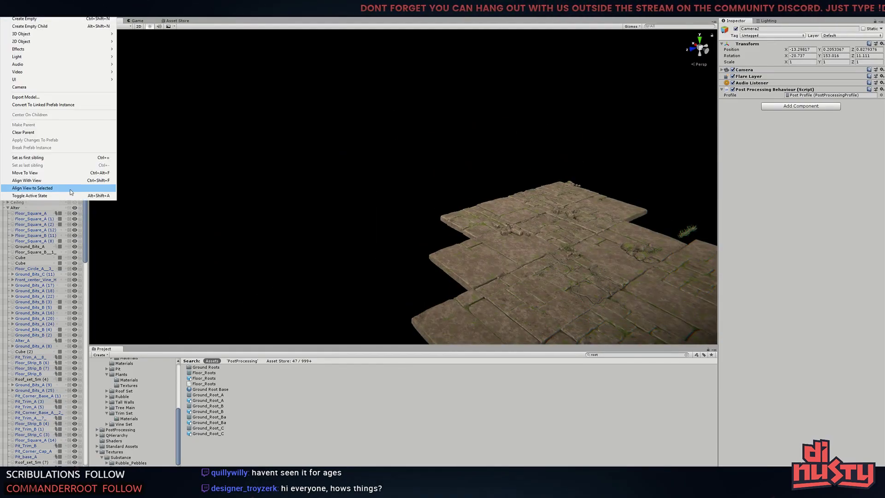
click(56, 190)
Hide every section except Left Top and frame it in the view
drag(82, 50, 86, 149)
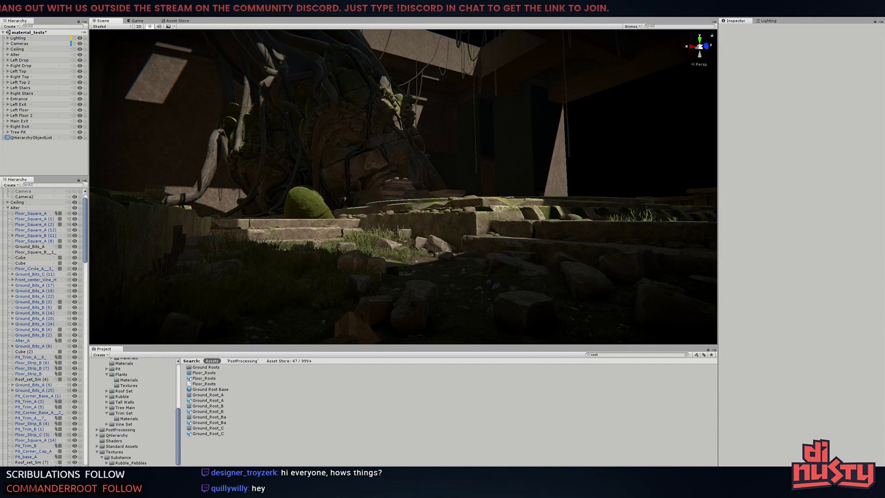
right_drag(292, 247, 232, 245)
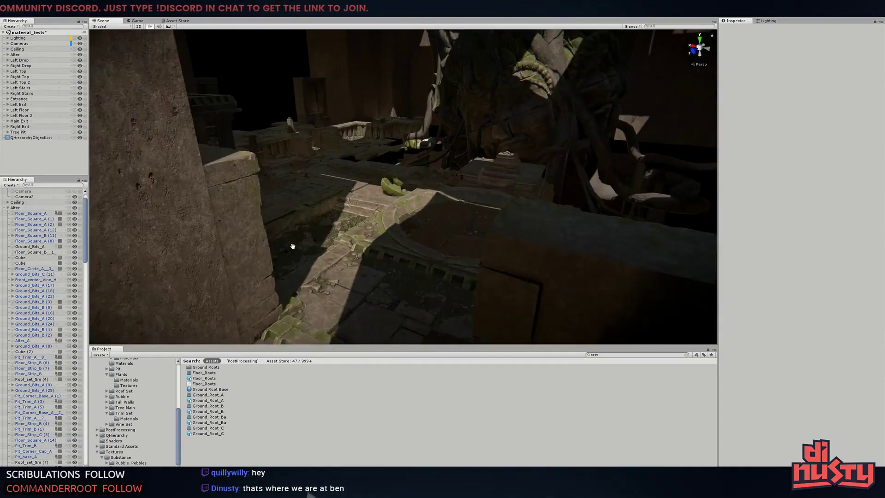
middle_drag(232, 244, 320, 216)
drag(81, 49, 80, 133)
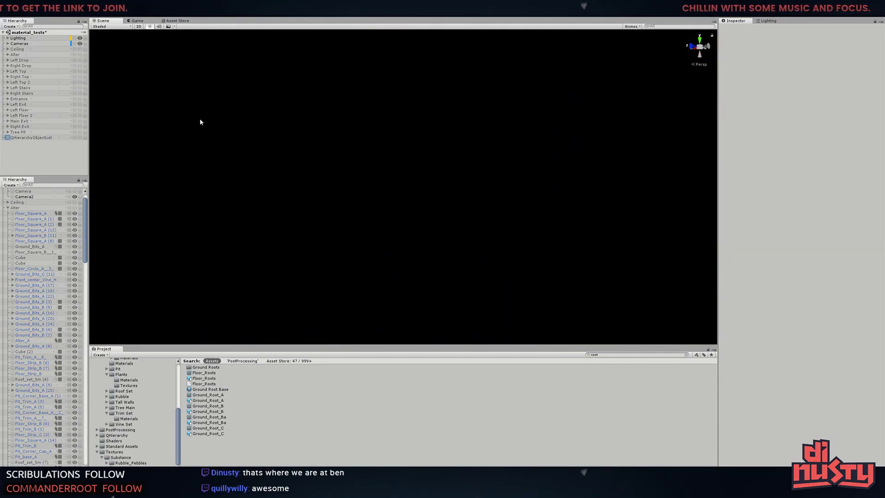
click(79, 71)
click(189, 250)
key(f)
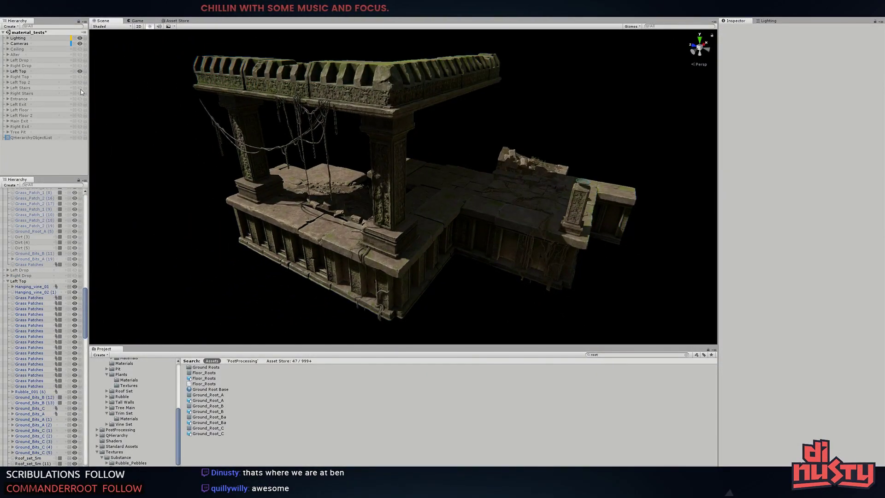
Show the Left Floor section and inspect the Floor_Square_A (49) tile
click(80, 110)
scroll(365, 158, up, 5)
click(395, 207)
middle_drag(395, 207, 161, 165)
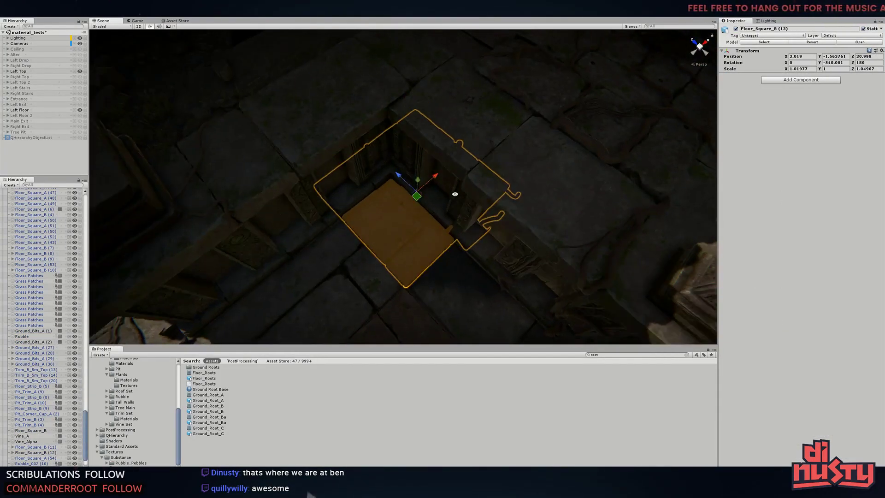
double_click(9, 43)
click(8, 38)
right_drag(506, 134, 504, 59)
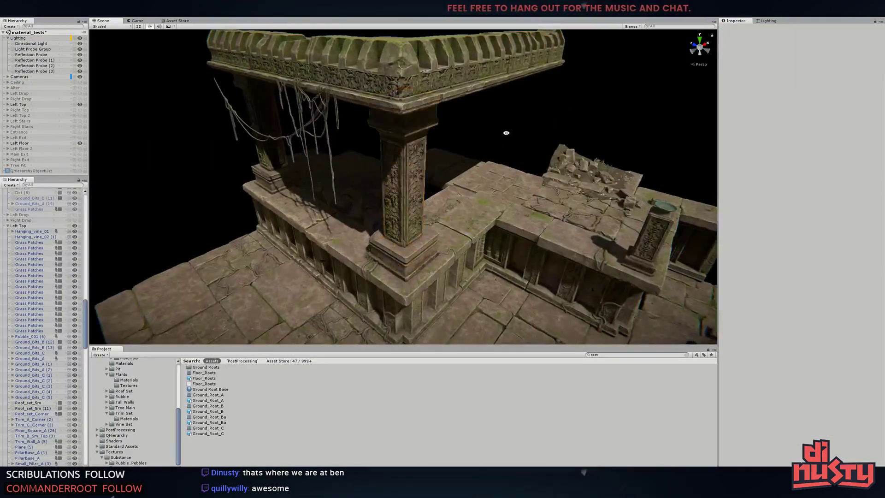
click(440, 194)
key(f)
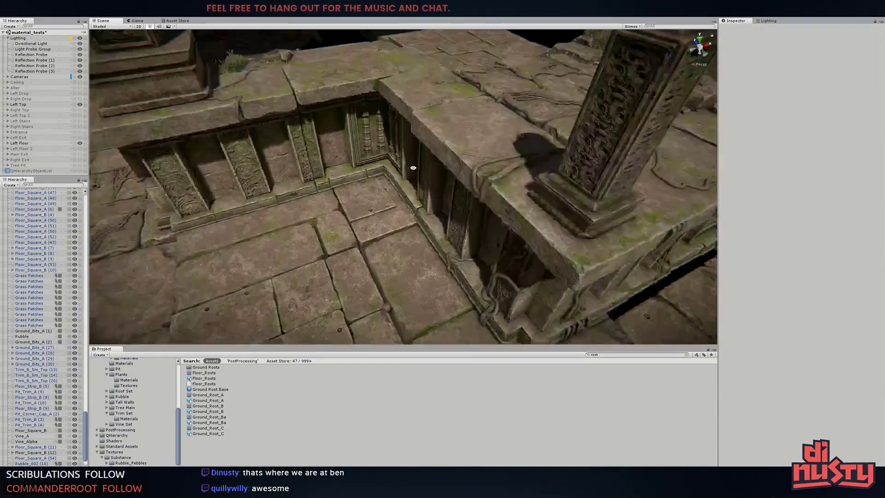
key(ctrl+z)
key(ctrl+z)
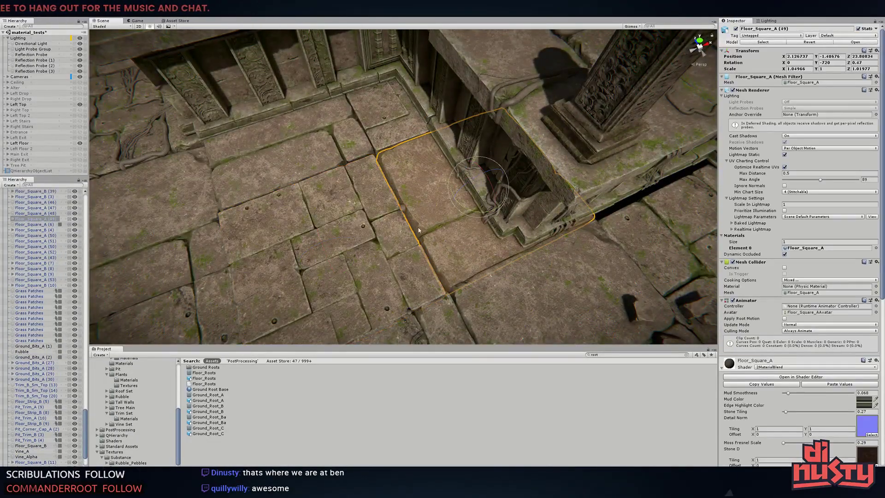
key(ctrl+z)
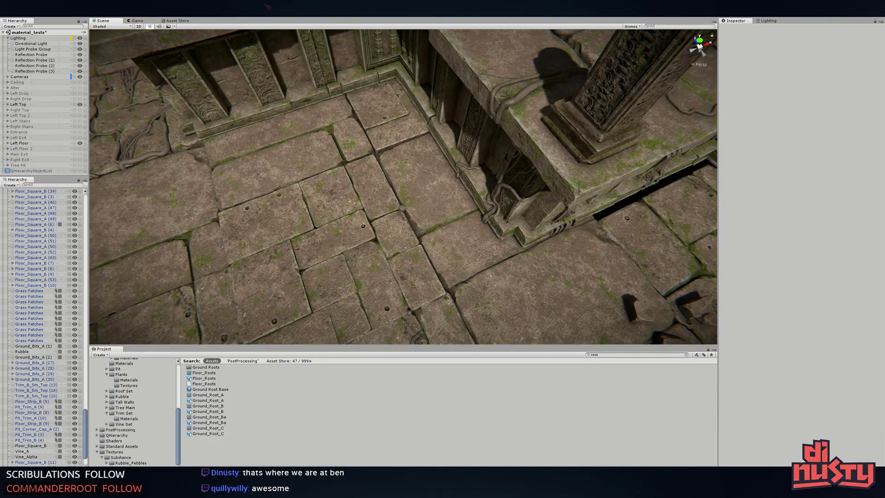
Duplicate a Floor_Square_B tile and nudge the copy into a floor gap
mouse_move(442, 152)
right_down()
mouse_move(454, 143)
mouse_move(323, 183)
right_up()
click(454, 144)
click(322, 183)
key(f)
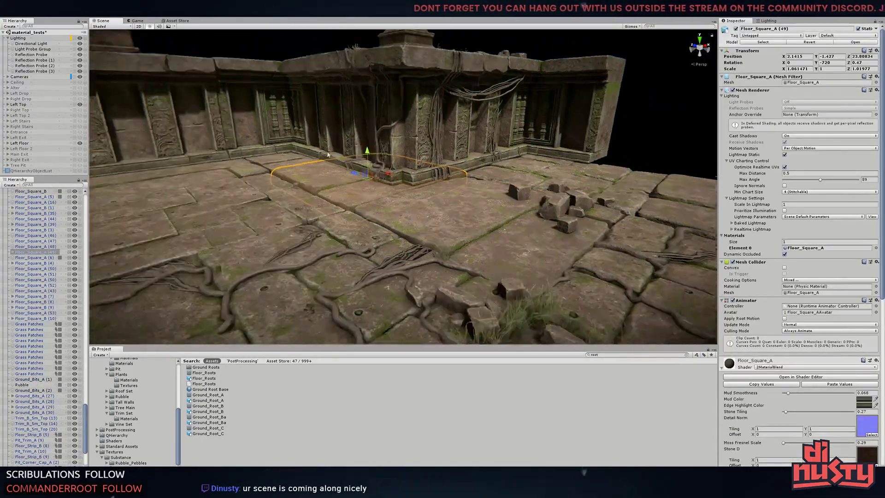
key(e)
mouse_move(405, 173)
right_down()
mouse_move(458, 249)
mouse_move(418, 180)
right_up()
click(458, 248)
key(ctrl+d)
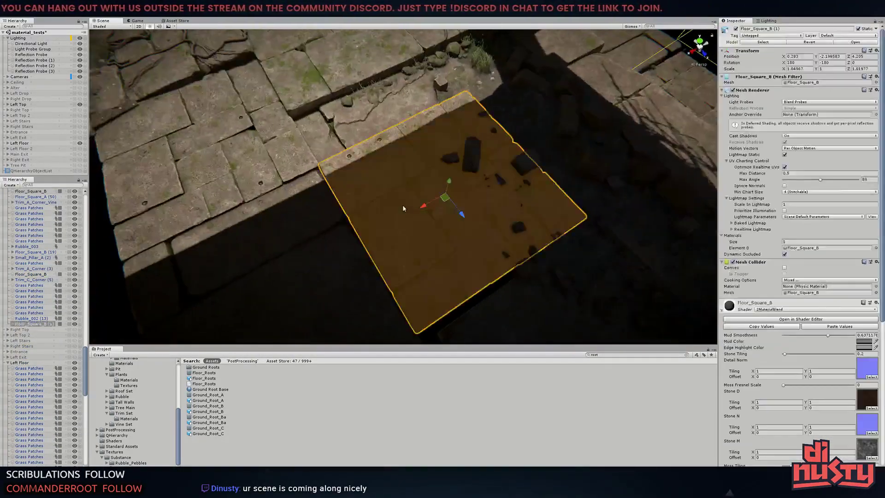
drag(418, 180, 419, 178)
mouse_move(418, 178)
right_down()
mouse_move(347, 184)
mouse_move(277, 138)
right_up()
Move the Floor_Square_B (2) tile into place beside Floor_Square_A (50)
click(7, 39)
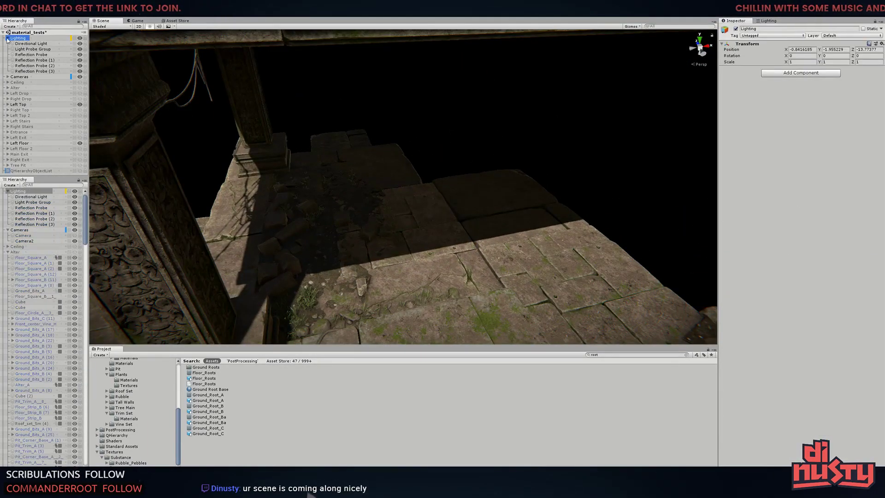
click(29, 82)
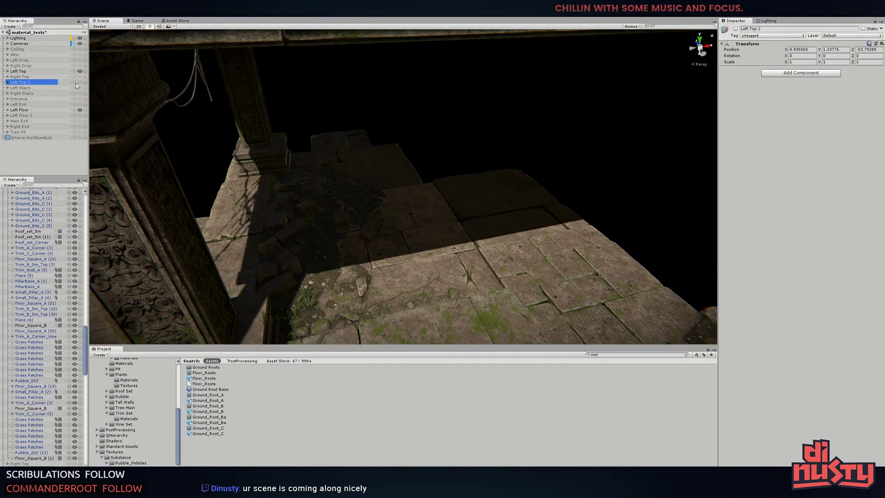
click(19, 99)
click(368, 115)
double_click(31, 110)
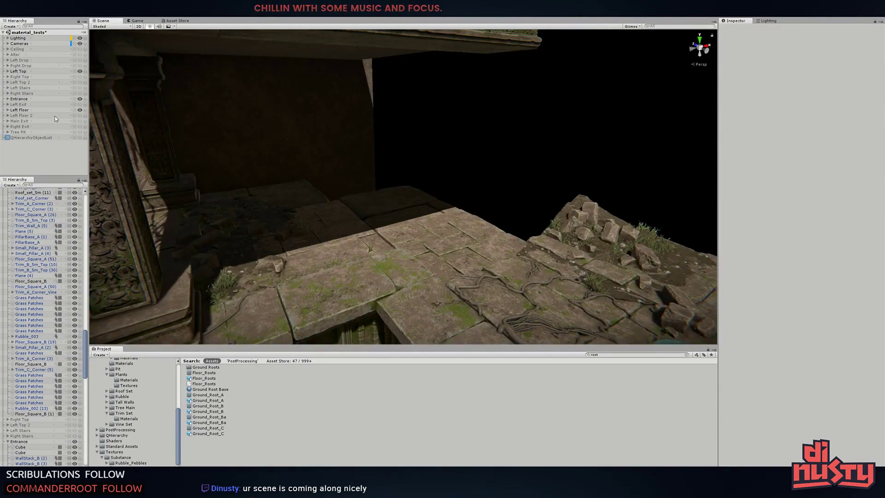
click(439, 215)
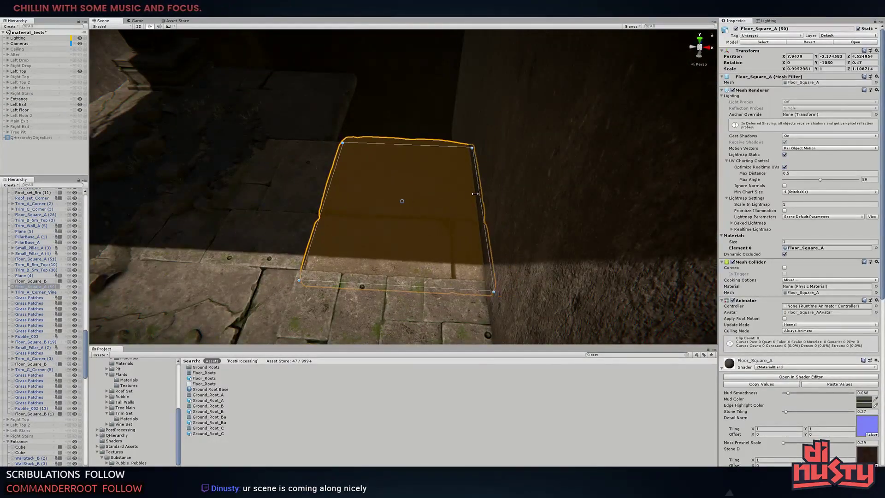
right_drag(475, 193, 459, 194)
click(455, 189)
key(w)
middle_drag(454, 189, 377, 57)
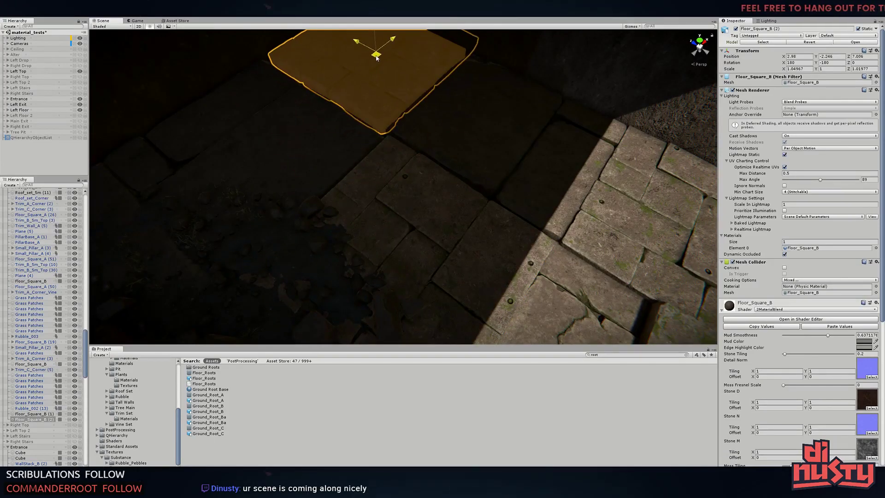
mouse_move(377, 58)
alt+mouse_down()
mouse_move(428, 122)
mouse_move(502, 169)
alt+mouse_up()
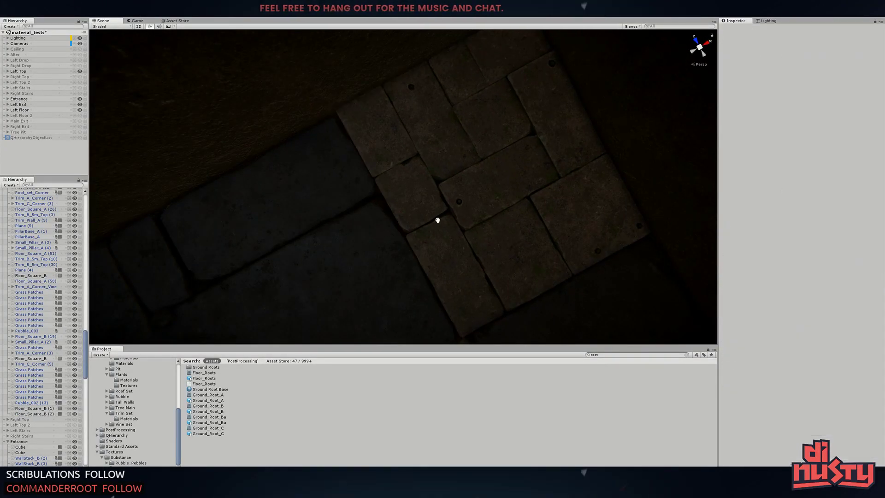
mouse_move(416, 66)
alt+mouse_down()
mouse_move(355, 175)
mouse_move(507, 165)
alt+mouse_up()
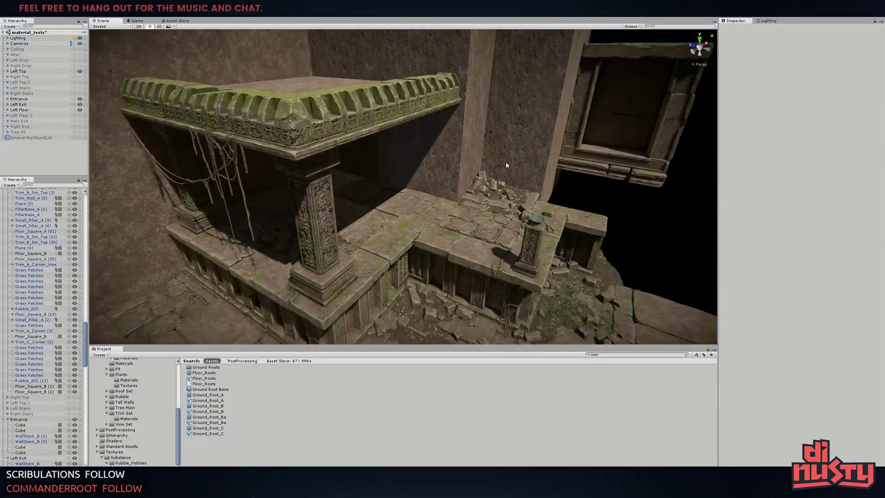
middle_drag(315, 161, 366, 134)
click(366, 134)
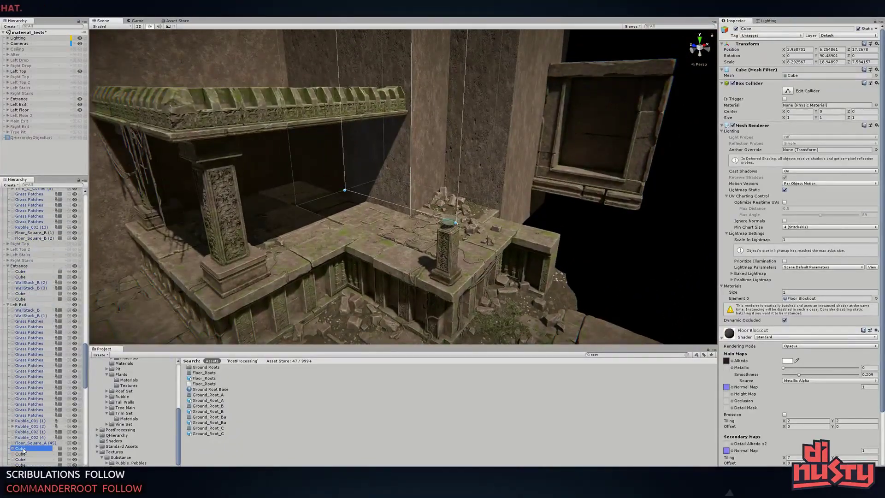
alt+drag(215, 116, 195, 130)
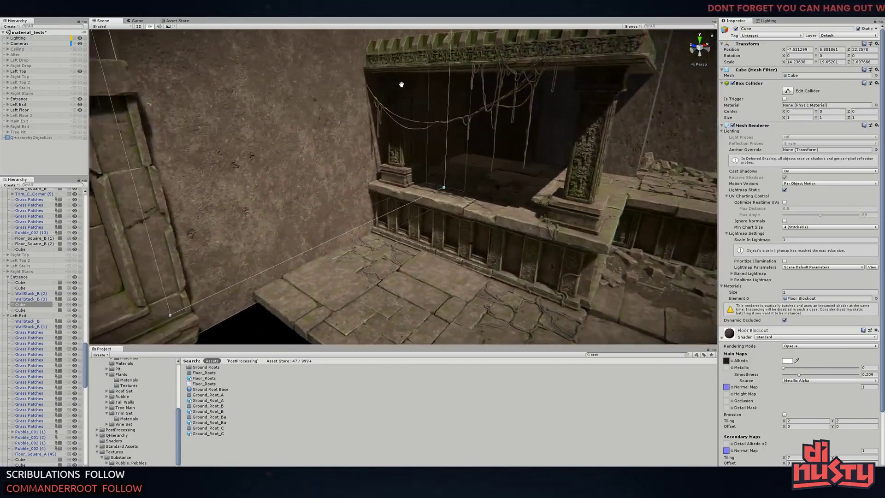
right_drag(351, 190, 369, 218)
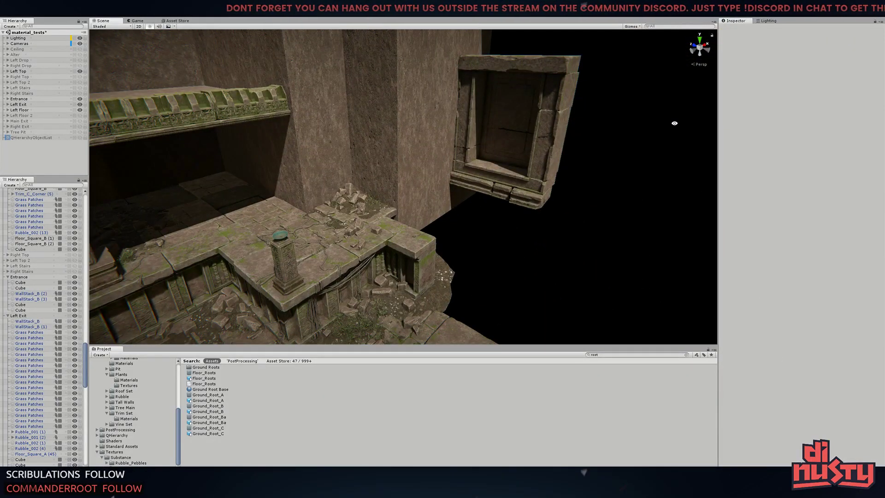
key(alt+Tab)
key(Tab)
key(Tab)
key(Tab)
click(585, 206)
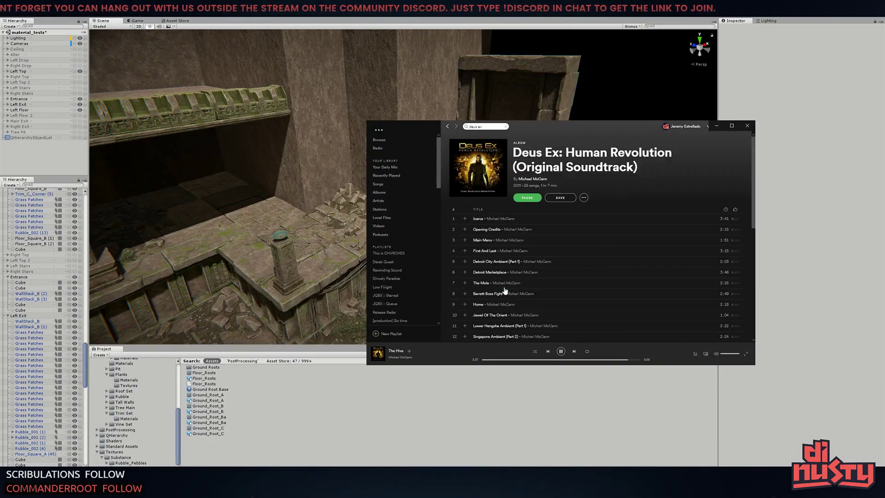
scroll(584, 206, down, 3)
key(alt+Tab)
right_drag(615, 131, 322, 194)
Duplicate the front pillar with its base and move the copy into the inner room
click(258, 203)
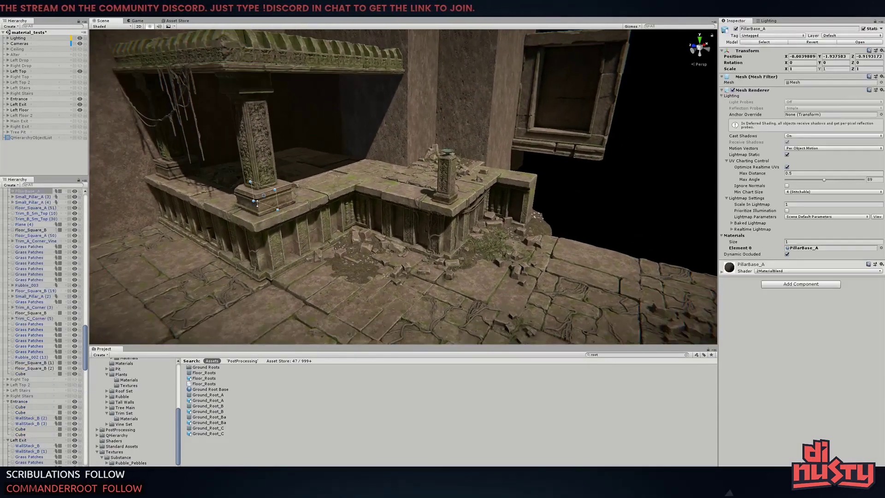
click(595, 200)
right_drag(595, 201, 457, 191)
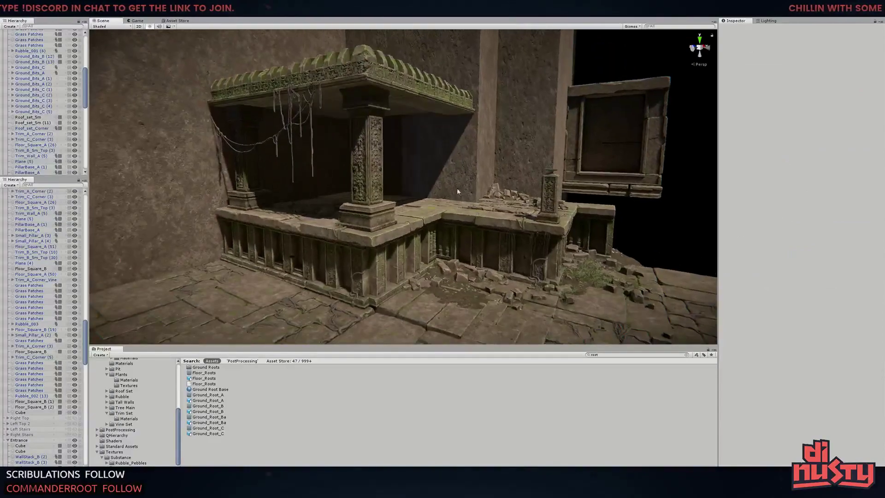
click(607, 211)
right_drag(607, 211, 577, 224)
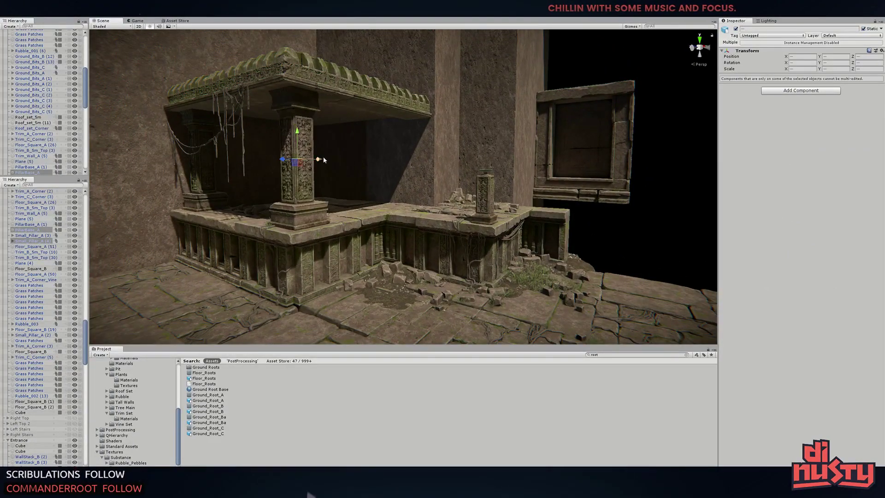
scroll(404, 172, up, 5)
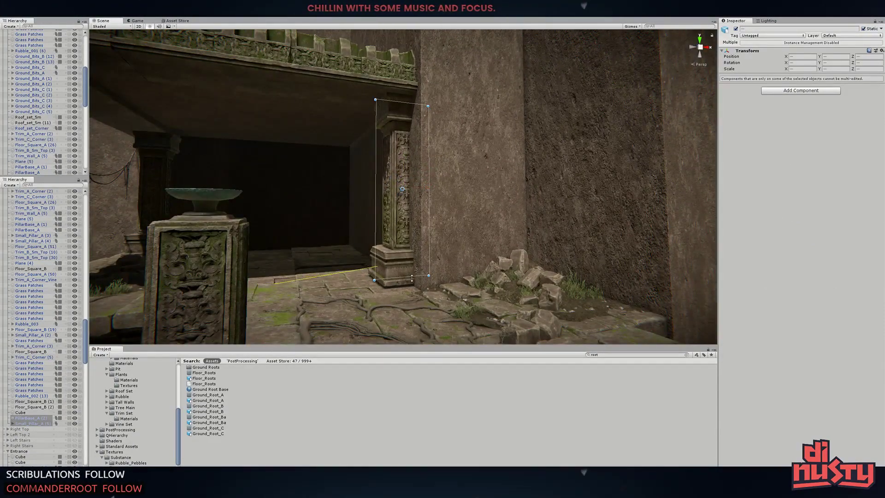
right_drag(412, 278, 321, 183)
key(w)
key(ctrl+d)
key(f)
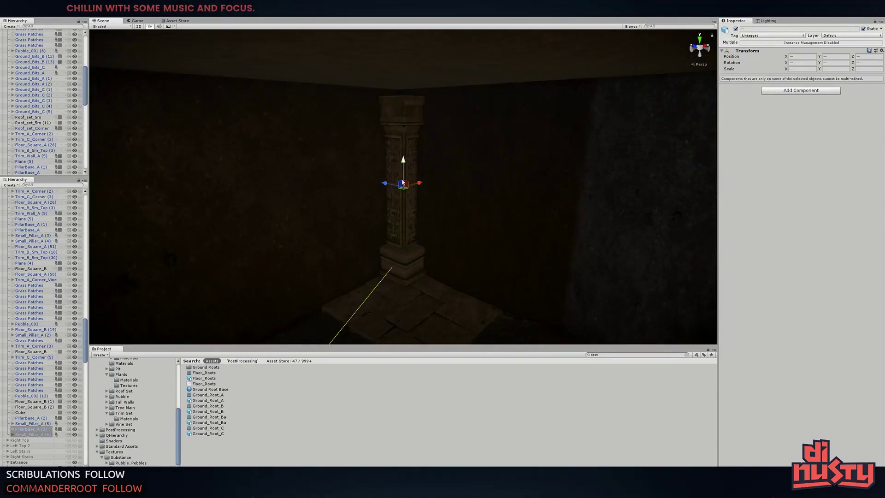
Slide and rotate the Roof_set_5m roof piece into the room
mouse_move(415, 93)
right_down()
mouse_move(461, 194)
mouse_move(232, 122)
right_up()
click(474, 192)
click(232, 122)
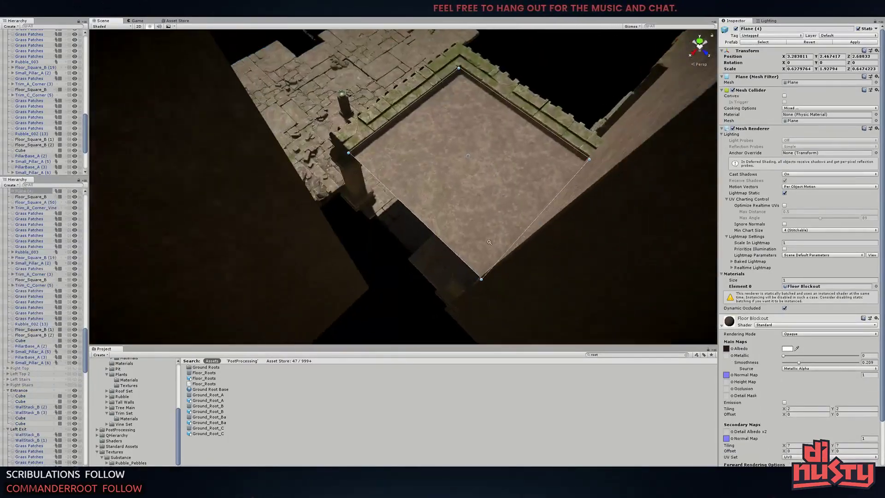
right_drag(350, 180, 441, 119)
click(441, 119)
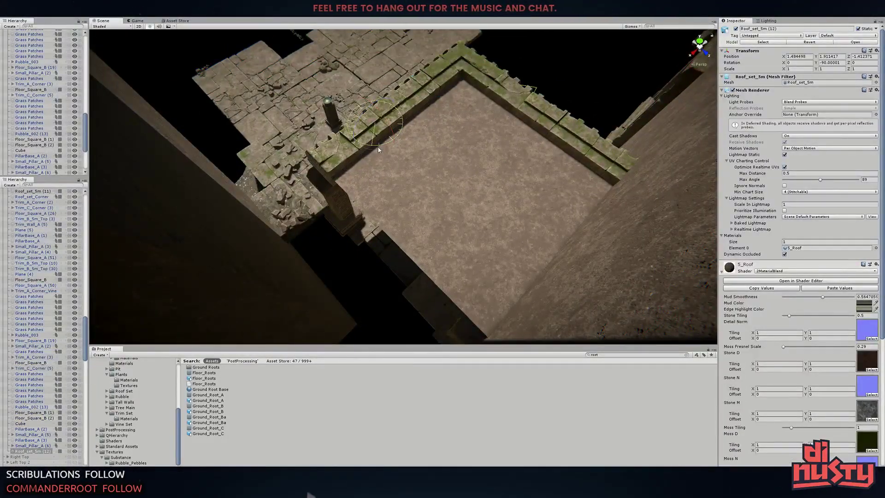
drag(378, 148, 395, 227)
key(f)
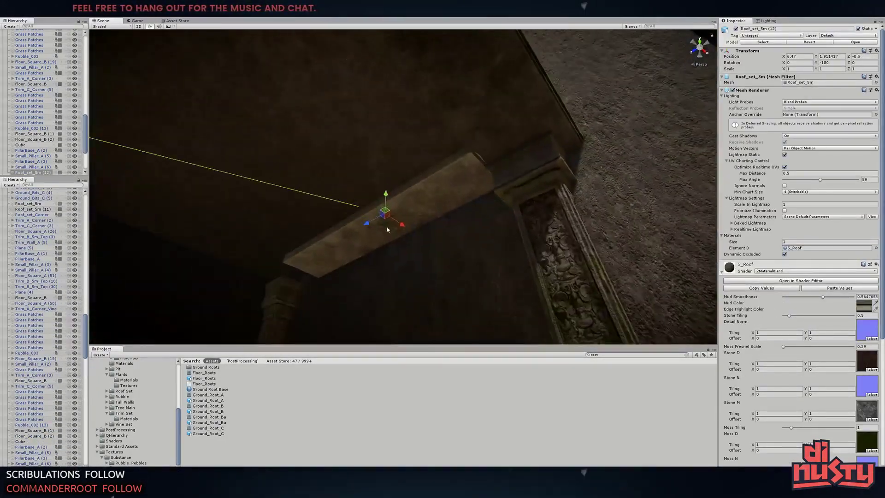
mouse_move(368, 231)
right_down()
mouse_move(503, 185)
mouse_move(462, 209)
right_up()
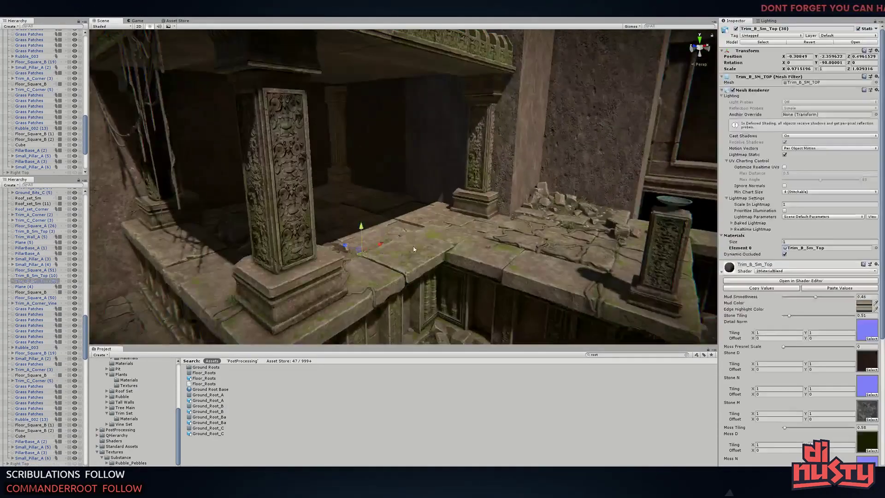
Move, thicken and lengthen the Trim_B_5m_Top (4) beam so it meets the other beam
click(406, 216)
click(405, 217)
key(f)
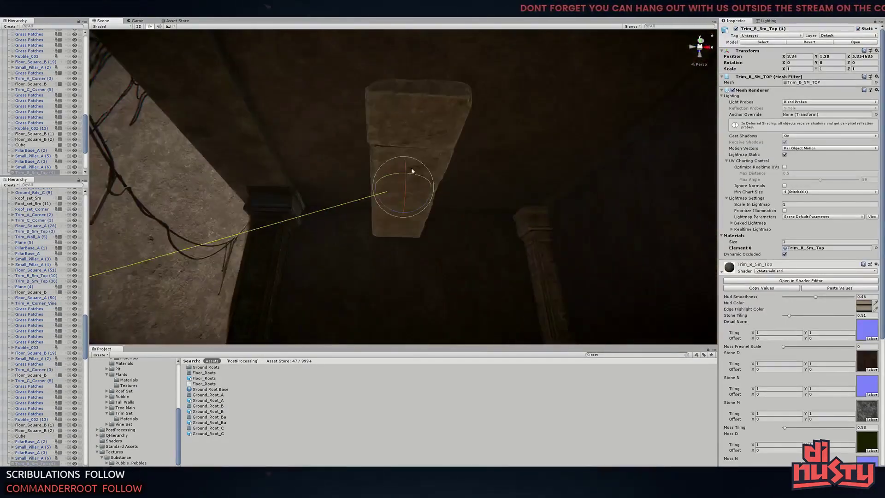
key(w)
mouse_move(401, 171)
right_down()
mouse_move(413, 203)
mouse_move(465, 269)
right_up()
key(t)
drag(430, 174, 426, 193)
key(e)
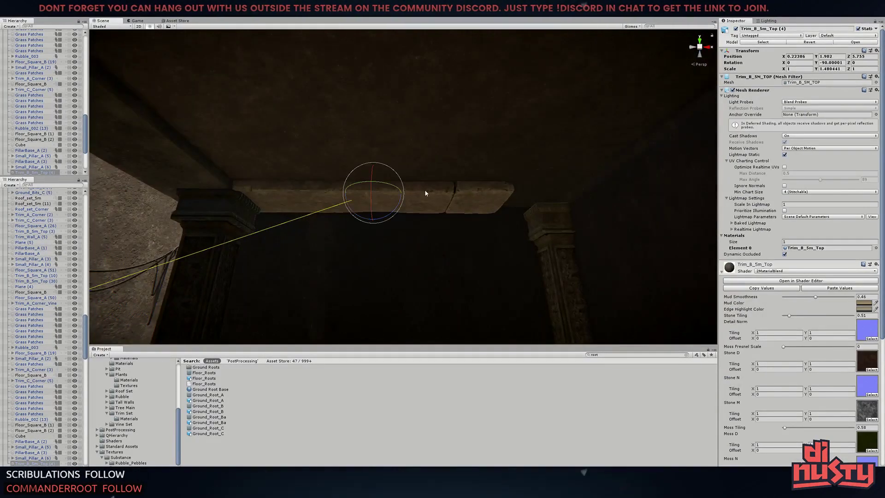
key(t)
drag(512, 185, 572, 189)
right_drag(571, 189, 441, 177)
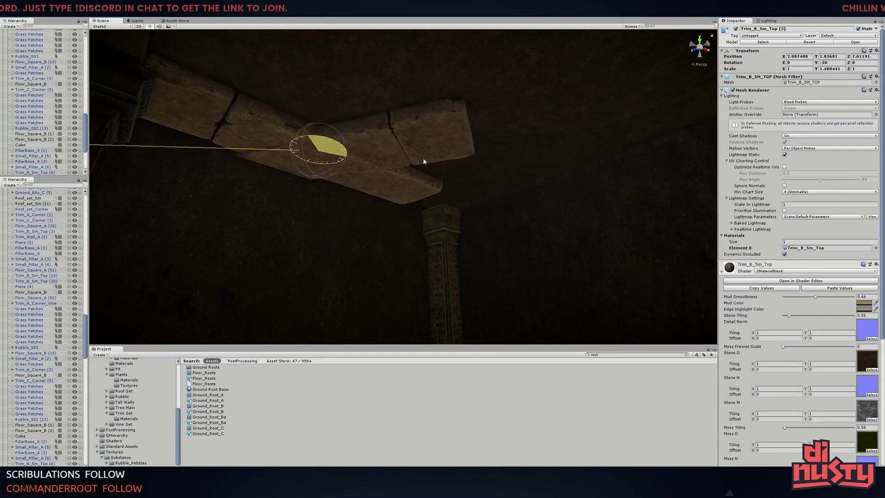
drag(316, 150, 432, 164)
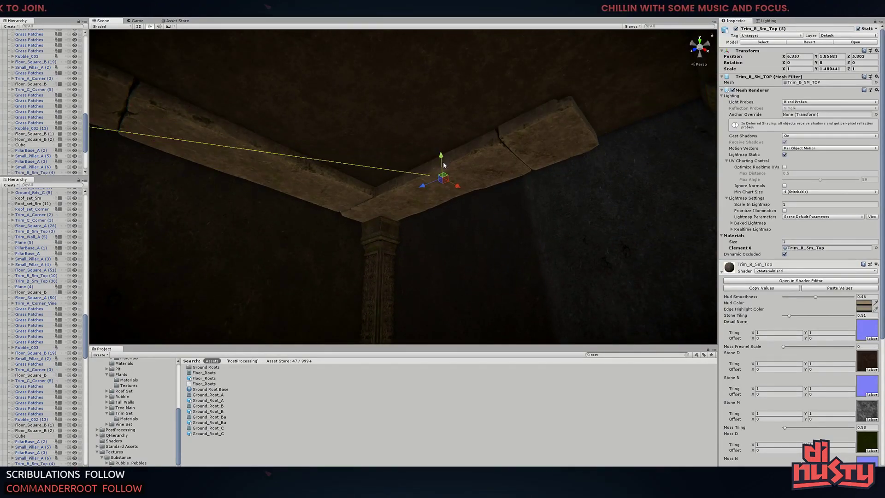
Inspect the pillars by the wall from around the room
right_drag(443, 161, 424, 202)
click(302, 232)
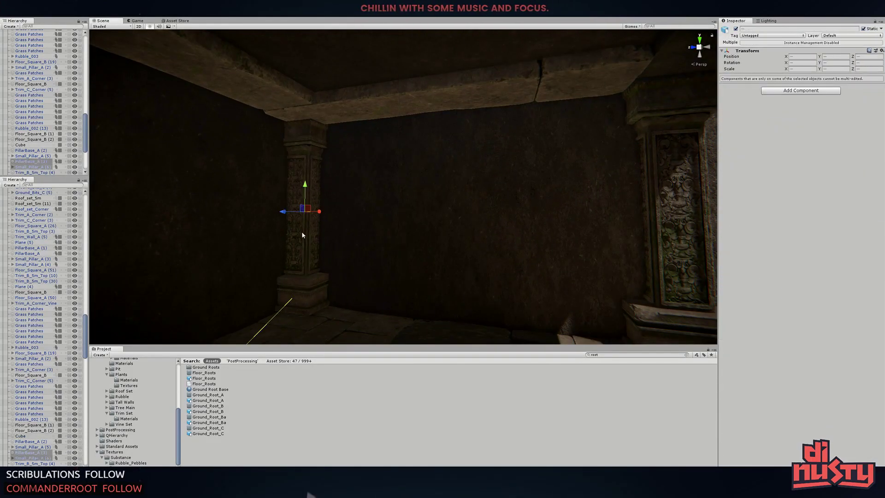
click(323, 147)
mouse_move(323, 148)
right_down()
mouse_move(279, 164)
mouse_move(731, 225)
mouse_move(591, 165)
mouse_move(490, 135)
right_up()
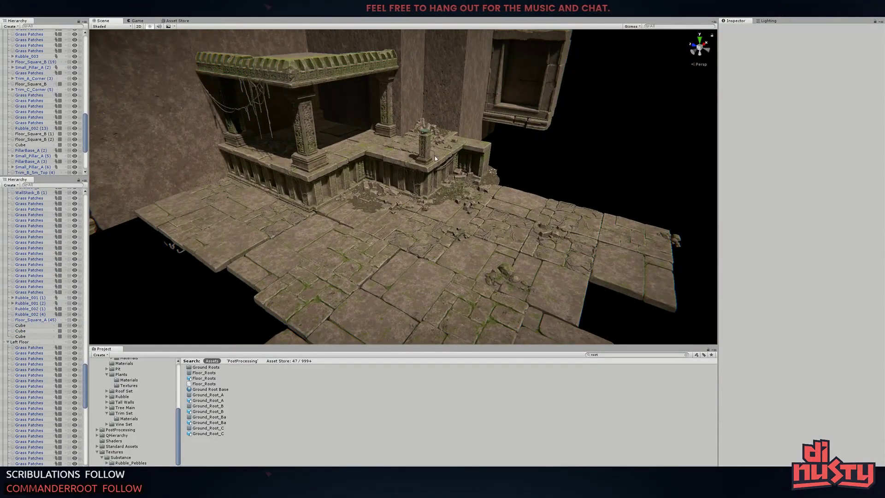
Hide the other ruin groups so only Left Top shows, then show Entrance again
click(33, 192)
click(8, 71)
click(80, 71)
click(80, 71)
ctrl+click(80, 71)
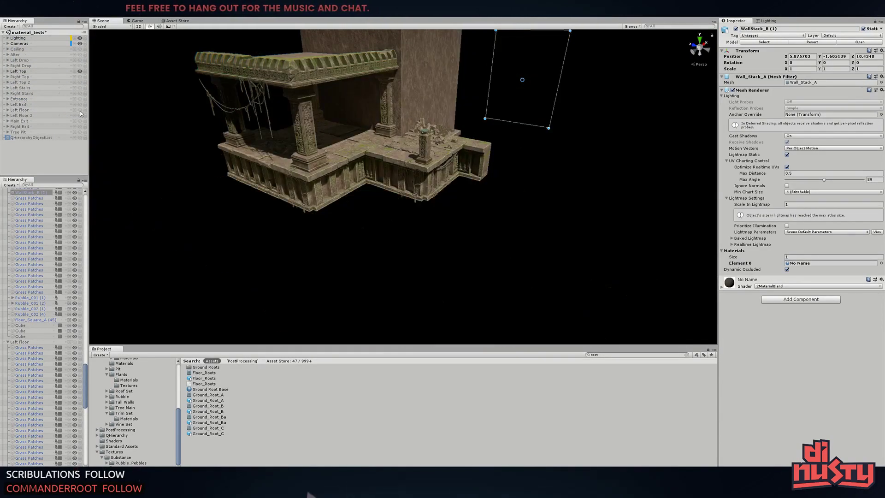
click(80, 99)
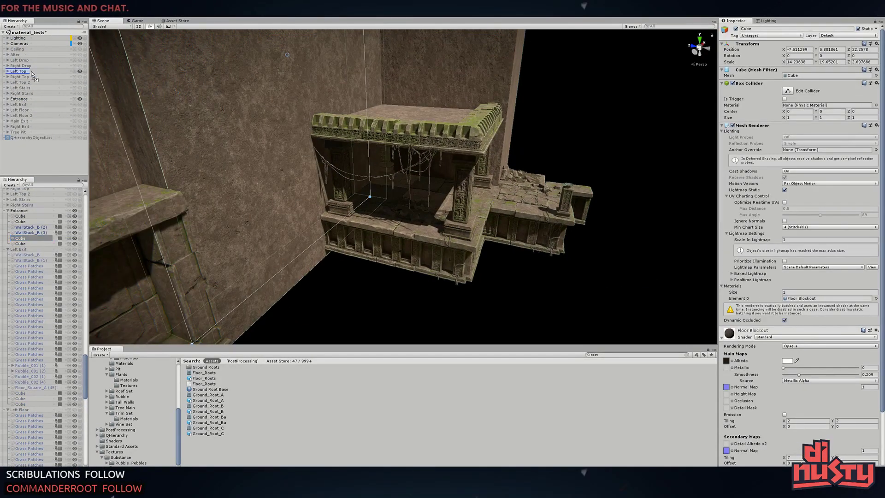
Nudge the Hanging_vine_01 on the roof beam slightly into place beside the pillar
click(378, 297)
mouse_move(377, 297)
alt+mouse_down()
mouse_move(429, 244)
mouse_move(303, 168)
alt+mouse_up()
click(304, 169)
scroll(342, 199, up, 5)
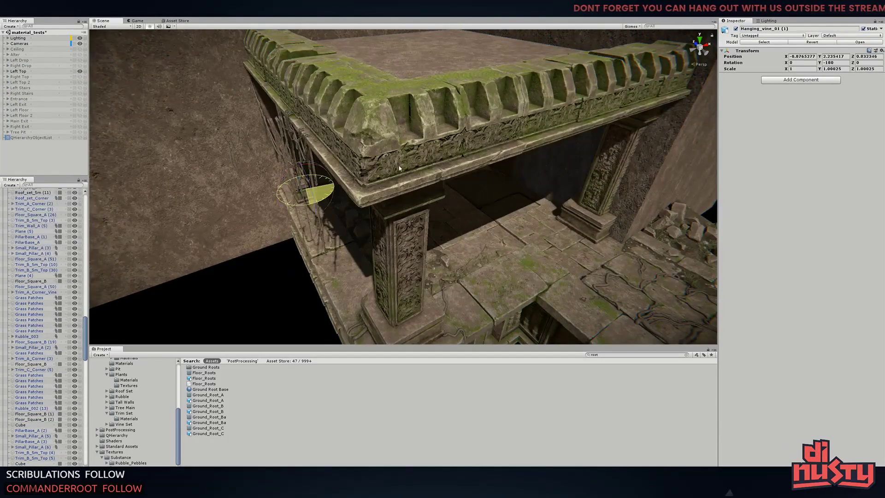
drag(640, 167, 641, 171)
key(f)
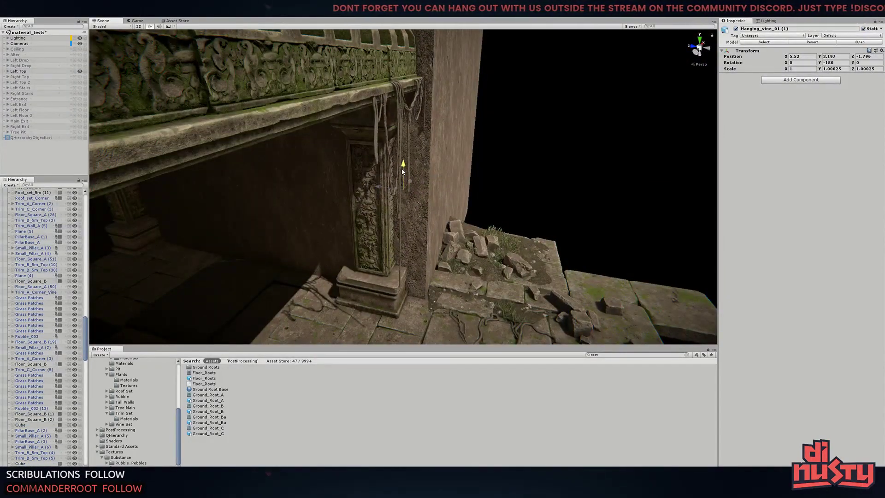
mouse_move(393, 178)
right_down()
mouse_move(546, 156)
mouse_move(452, 202)
right_up()
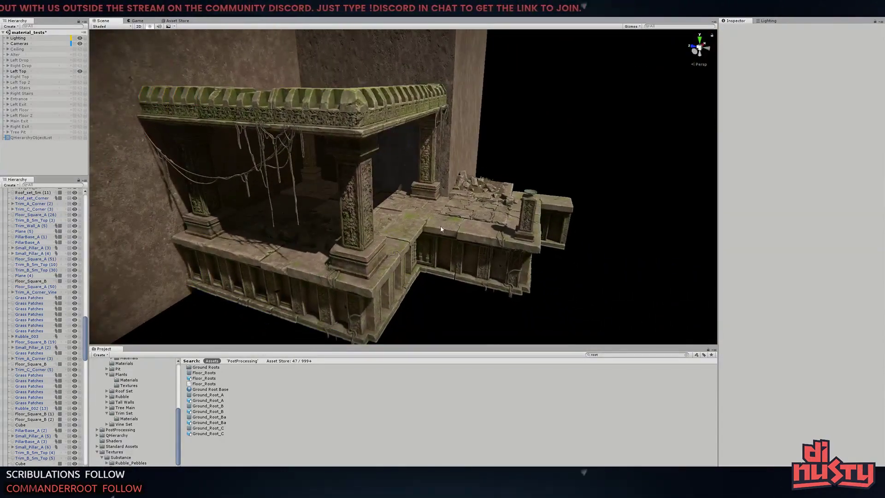
middle_drag(452, 201, 427, 201)
Make the Left Stairs group visible and view its steps from ground level
click(154, 69)
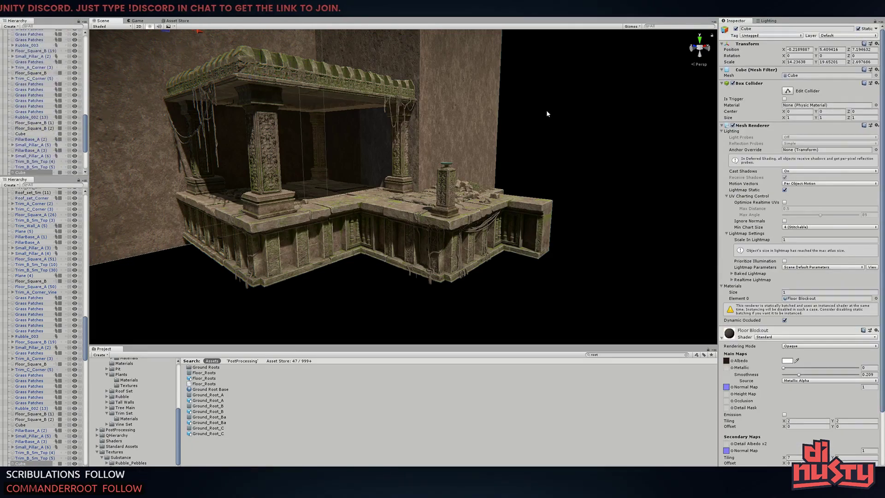
right_drag(154, 70, 139, 74)
click(80, 88)
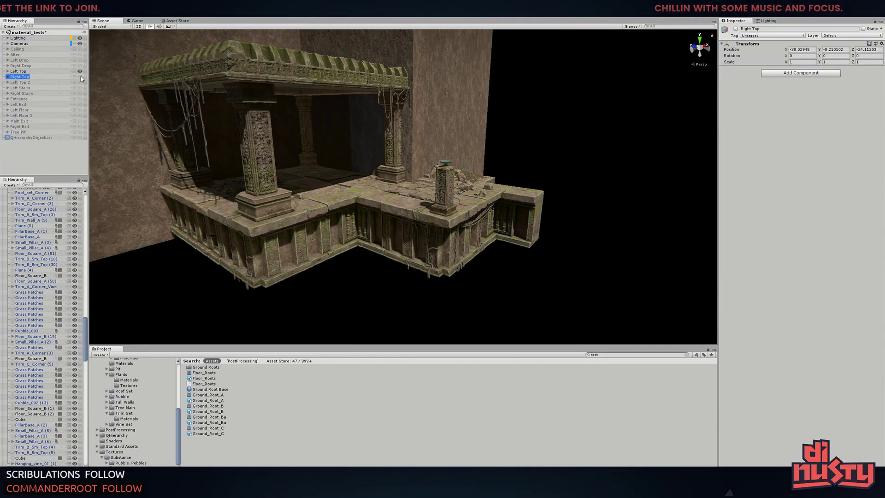
middle_drag(507, 208, 435, 139)
mouse_move(435, 139)
right_down()
mouse_move(486, 181)
mouse_move(607, 230)
right_up()
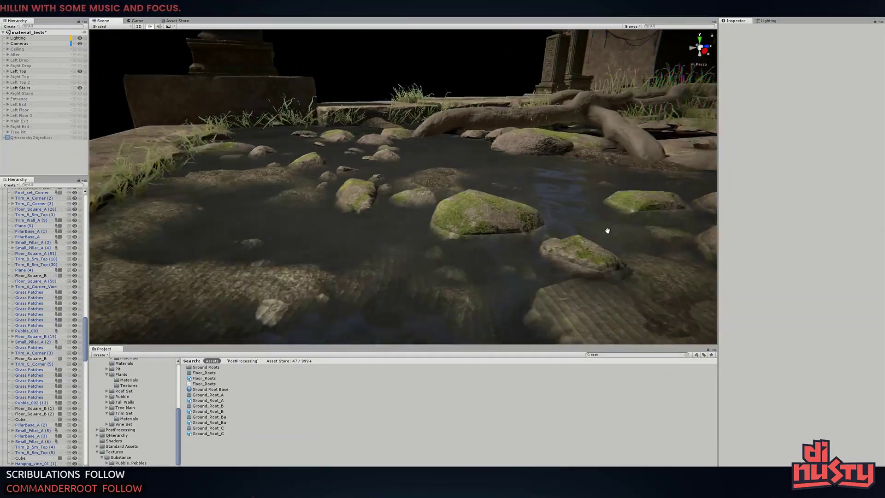
Give the WaterSample water a dark blue-grey colour and greater Water Depth, then show Left Stairs
click(607, 230)
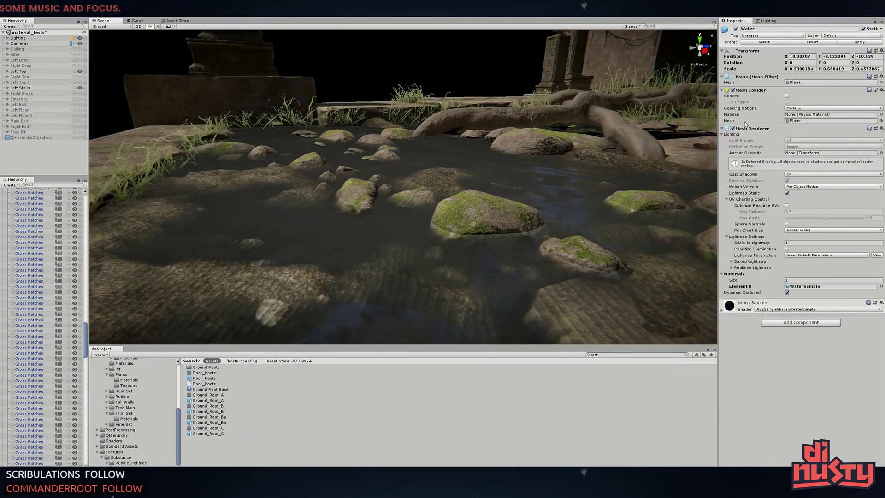
scroll(752, 307, down, 1)
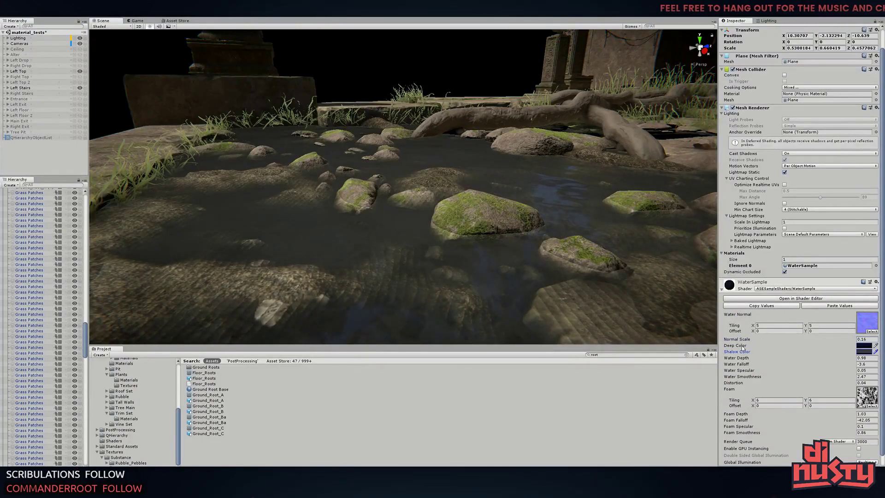
drag(605, 250, 618, 240)
click(611, 248)
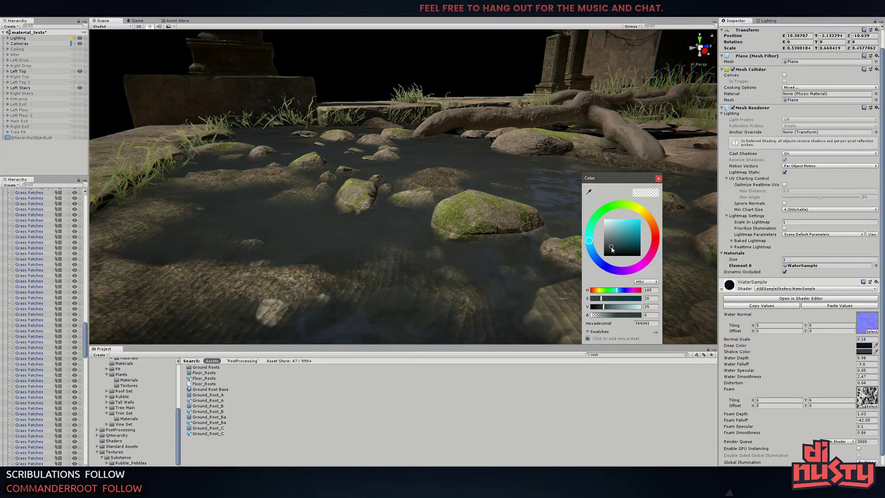
drag(741, 359, 756, 376)
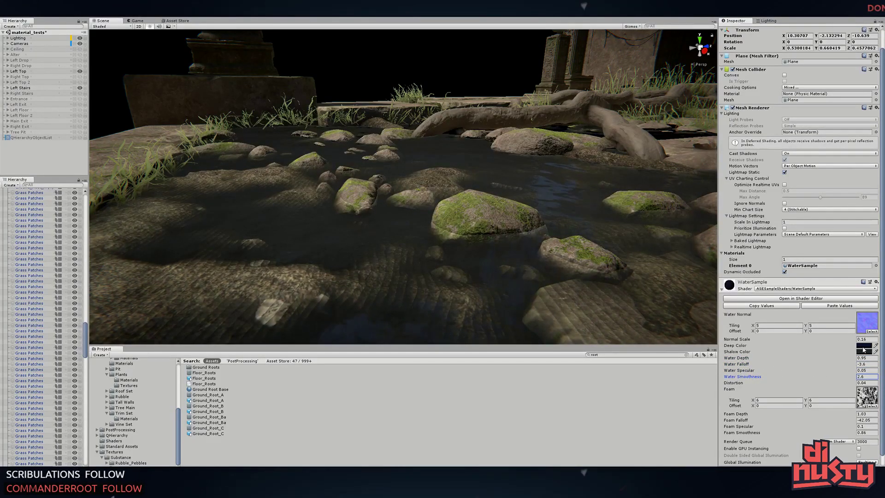
alt+drag(622, 311, 413, 213)
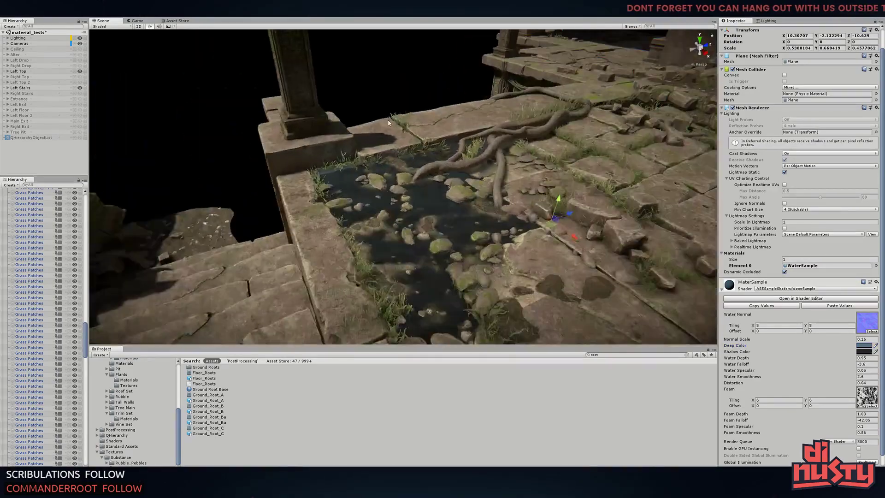
click(79, 88)
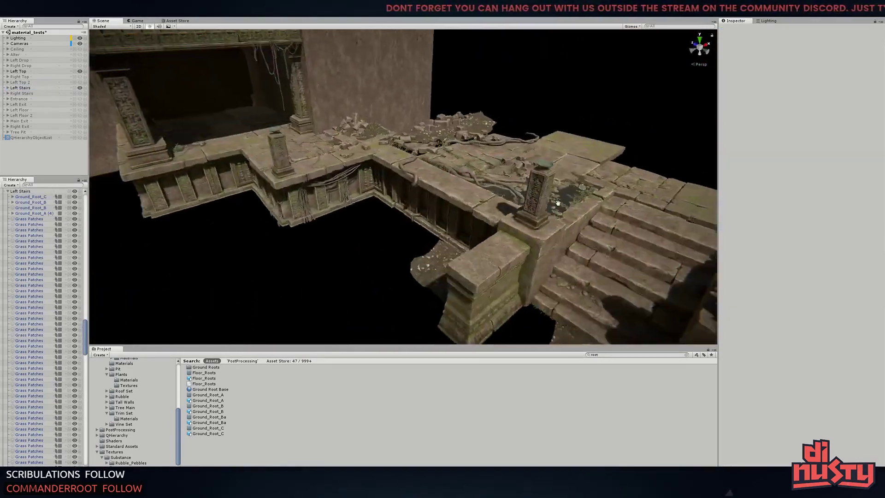
Show Alter, Left Drop and Right Drop, and move Left Exit above Left Stairs
drag(79, 54, 79, 65)
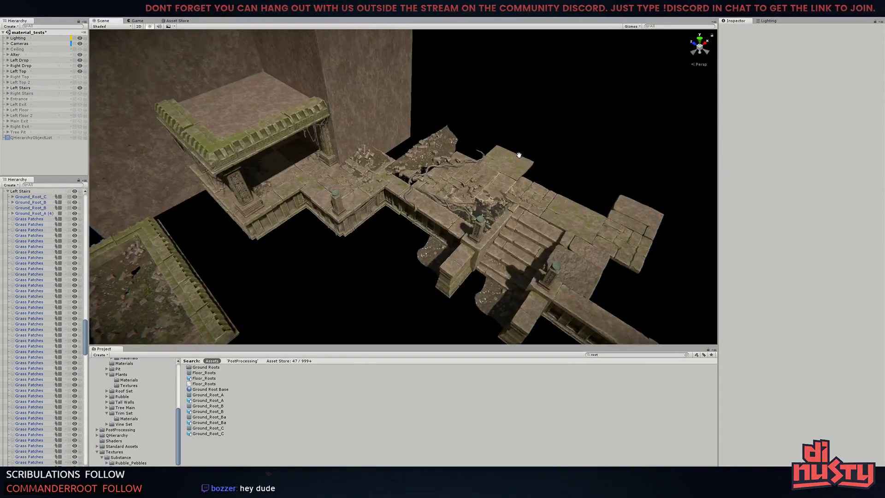
click(457, 163)
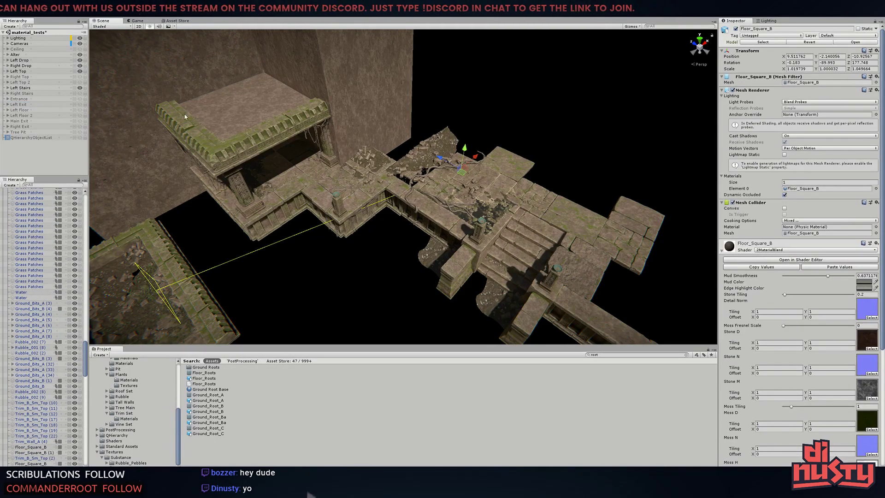
click(79, 104)
drag(19, 104, 38, 87)
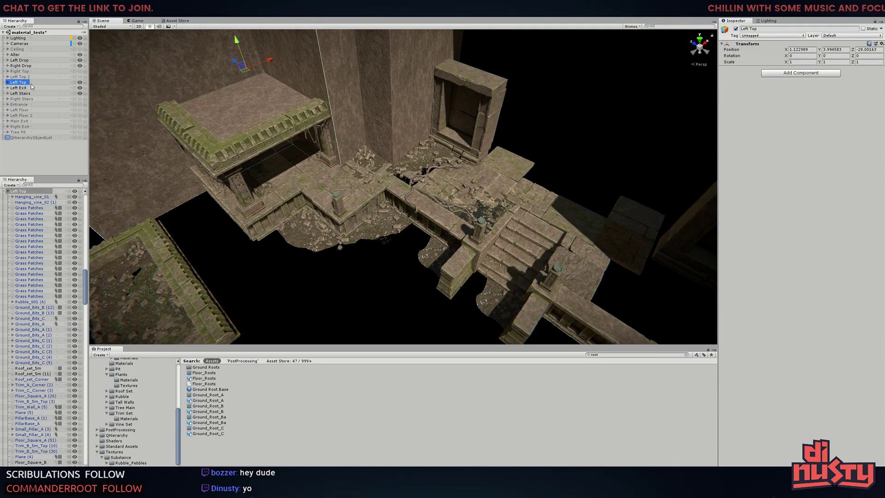
Place Left Top 2 below Left Stairs and Left Floor 2 under Left Floor, keeping floors hidden
drag(32, 98, 32, 97)
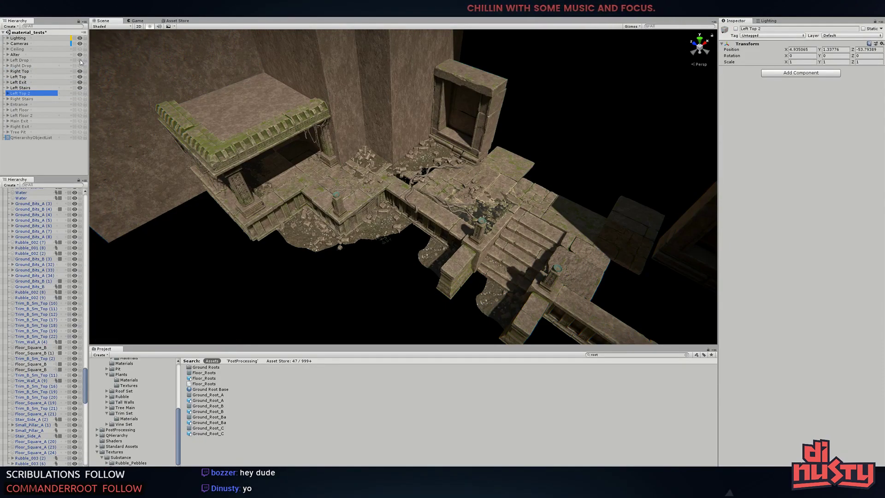
drag(23, 119, 23, 96)
click(79, 98)
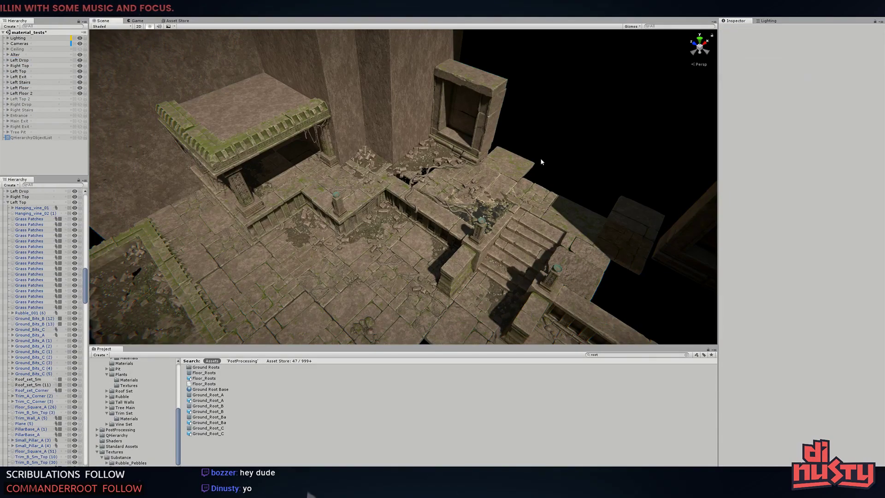
click(542, 162)
click(79, 87)
click(79, 93)
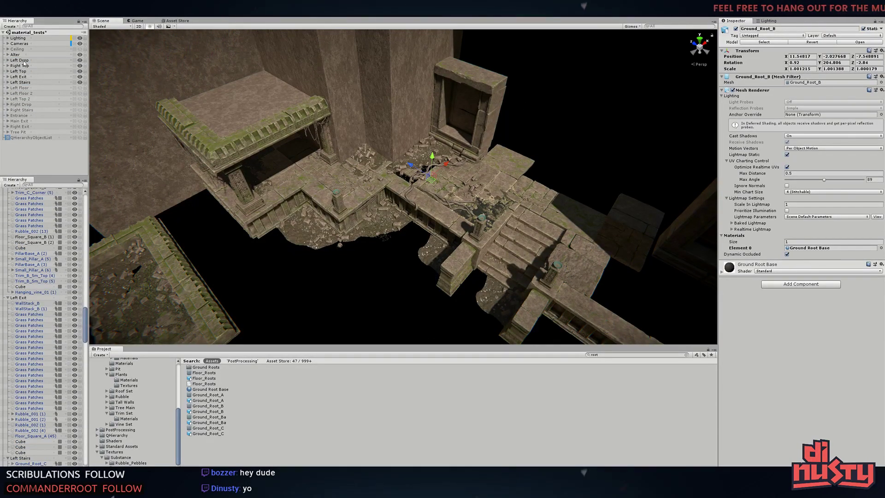
Move Left Drop below Left Floor 2 and set Floor_Square_A (21)'s Y and Z scale to 1
drag(41, 99, 41, 97)
click(421, 200)
key(f)
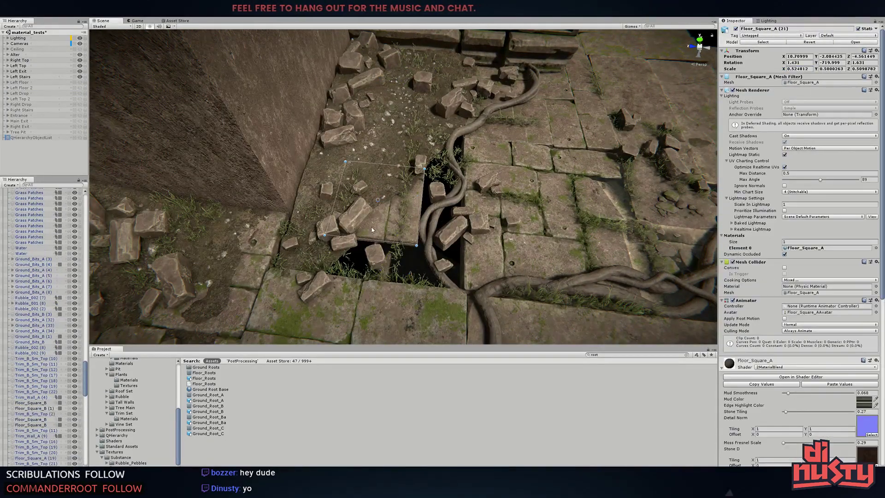
key(Tab)
text(1)
key(Return)
Inspect the rubble and Floor_Square_B tiles near the roots and doorway from floor level
mouse_move(372, 179)
right_down()
mouse_move(398, 147)
mouse_move(361, 116)
right_up()
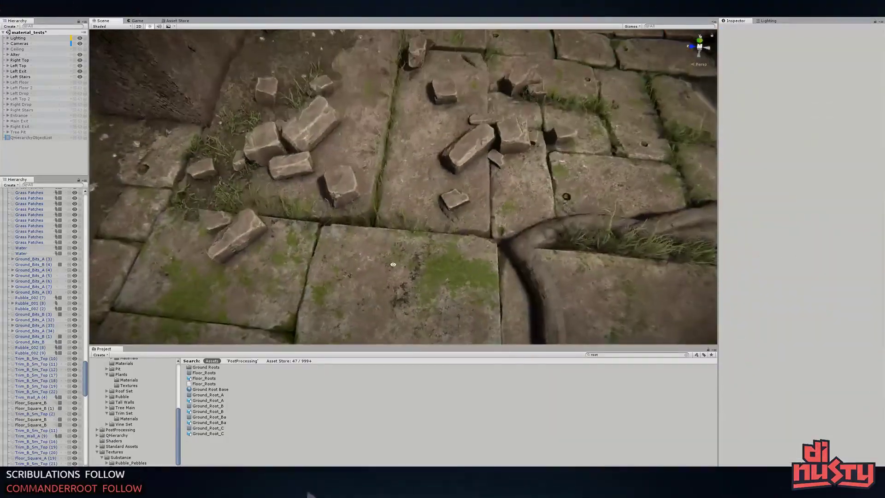
click(361, 115)
click(408, 202)
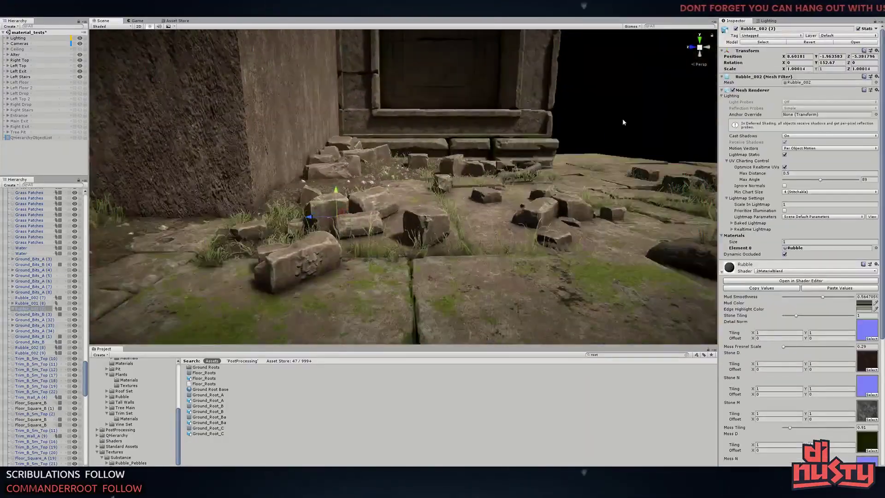
mouse_move(408, 201)
right_down()
mouse_move(521, 161)
mouse_move(425, 189)
mouse_move(481, 192)
right_up()
click(424, 189)
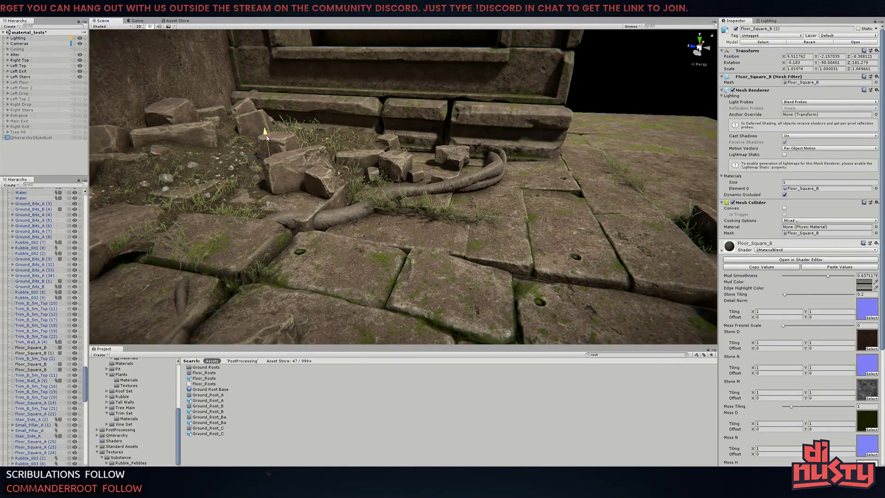
right_drag(266, 137, 348, 221)
right_drag(320, 161, 438, 249)
click(438, 249)
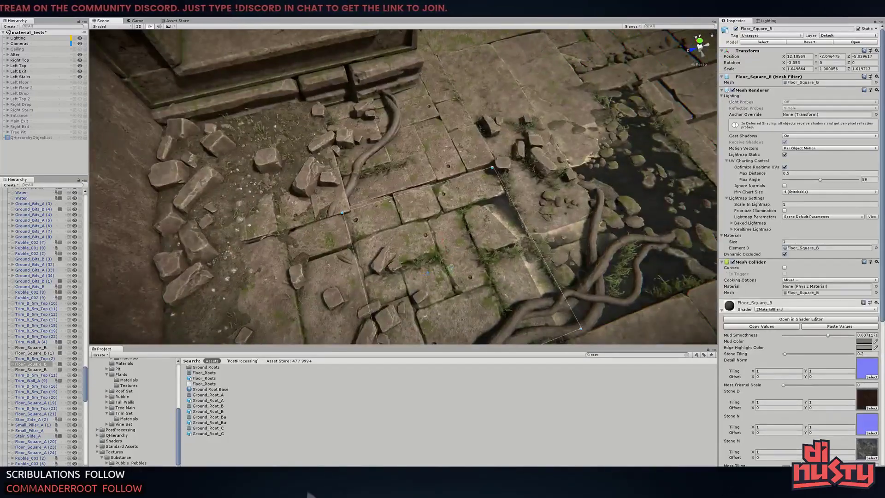
mouse_move(351, 223)
right_down()
mouse_move(450, 210)
mouse_move(576, 124)
right_up()
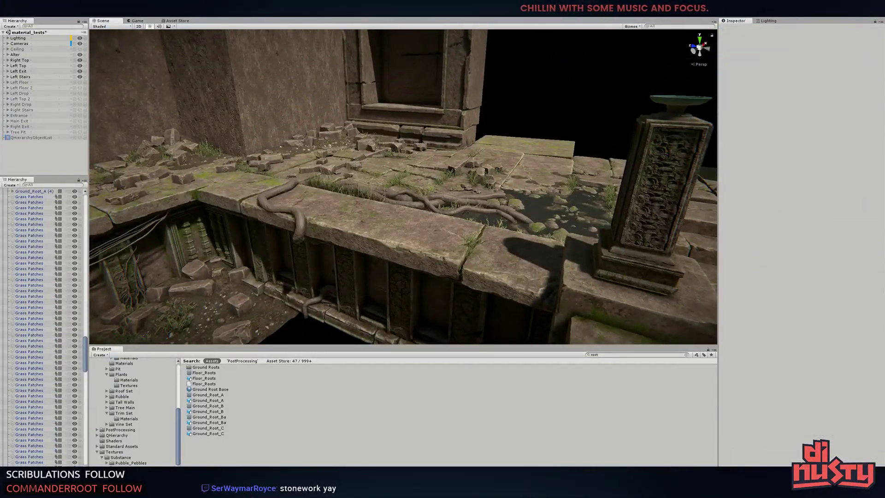
mouse_move(522, 108)
right_down()
mouse_move(475, 197)
mouse_move(484, 185)
right_up()
Rotate the Trim_B_Sm_Top (23) trim block so it sits level
click(484, 185)
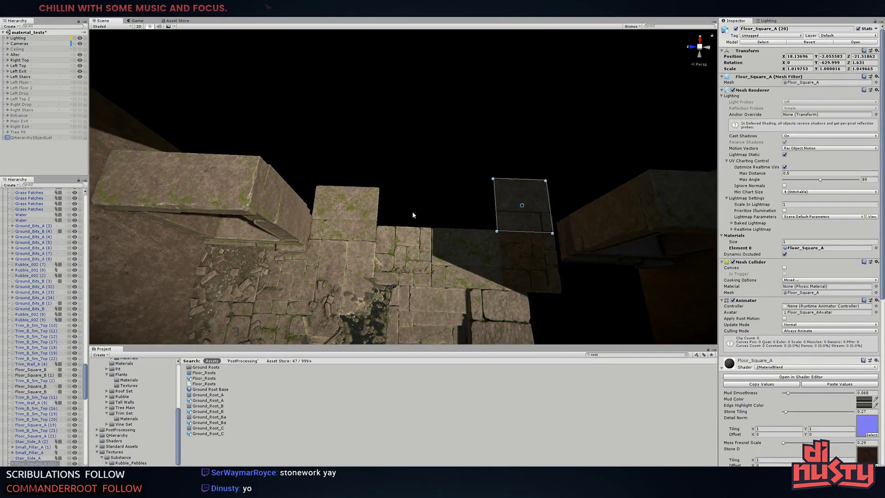
click(350, 205)
mouse_move(350, 205)
right_down()
mouse_move(391, 249)
mouse_move(356, 215)
mouse_move(316, 197)
right_up()
click(308, 159)
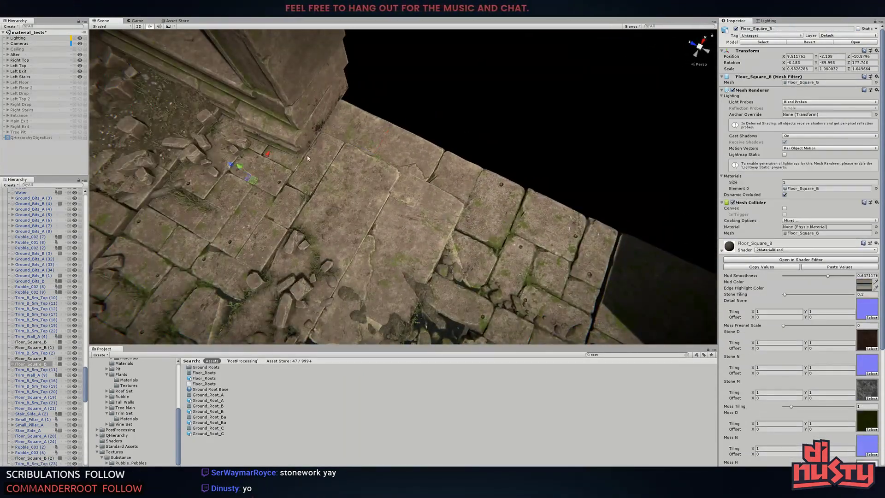
click(294, 148)
right_drag(294, 147, 383, 180)
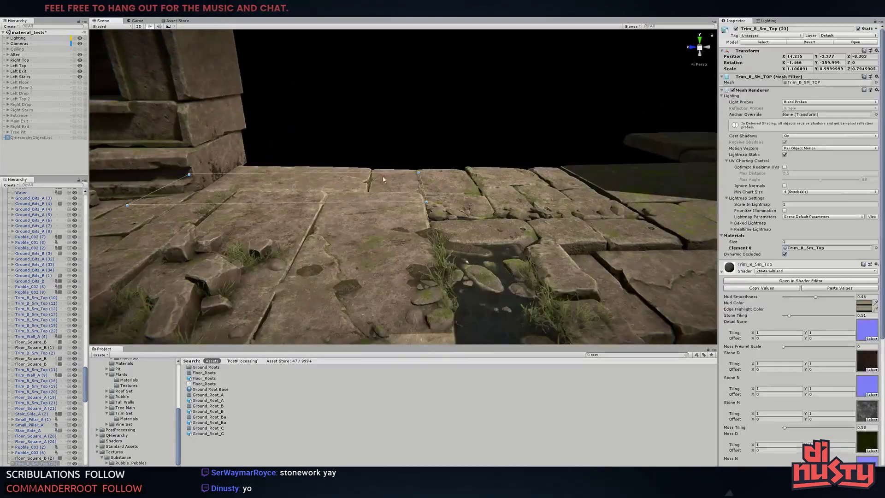
drag(312, 165, 417, 182)
key(t)
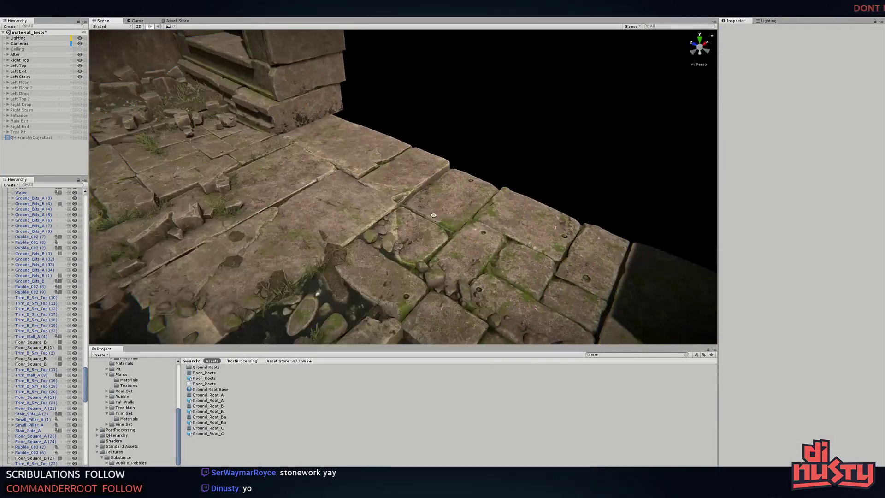
right_drag(294, 168, 411, 192)
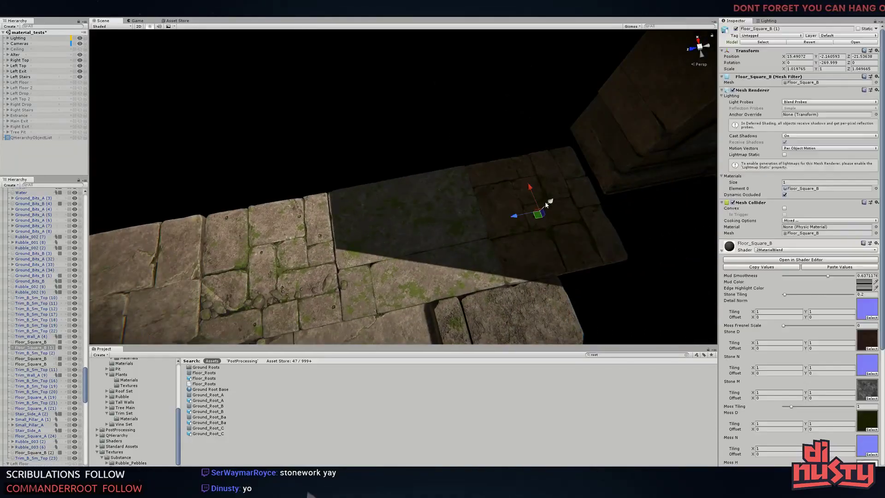
click(351, 120)
Turn on Left Floor and Left Floor 2, then move Left Top 2 above Left Drop and show it
click(79, 82)
click(79, 87)
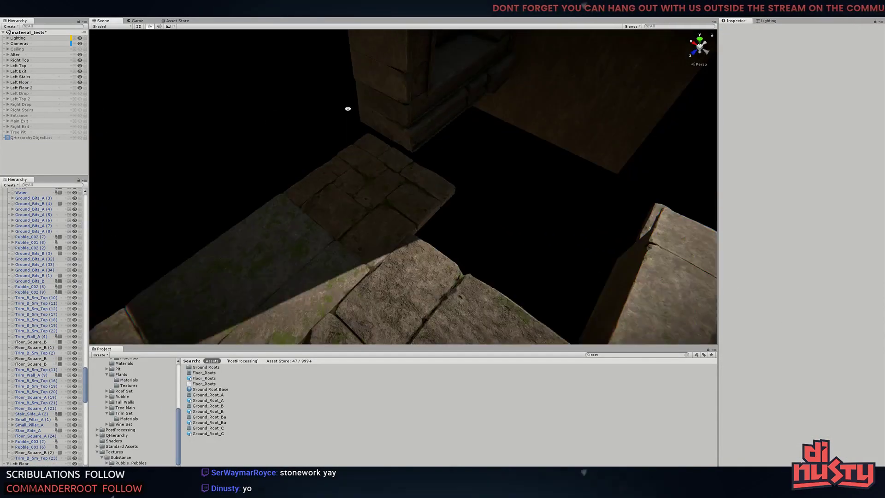
right_drag(347, 107, 413, 105)
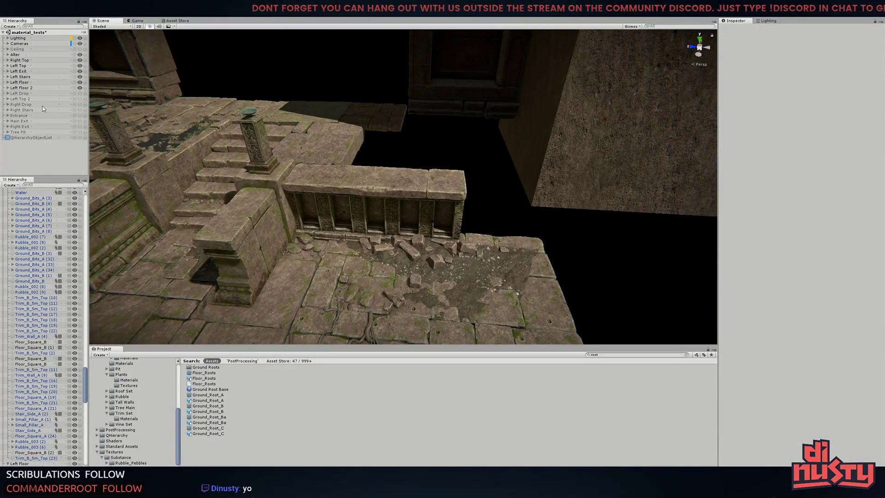
drag(44, 99, 43, 94)
click(81, 93)
Adjust Trim_B_Sm_Top (24)'s position and length by the stairs, then select Floor_Square_B (3)
click(424, 203)
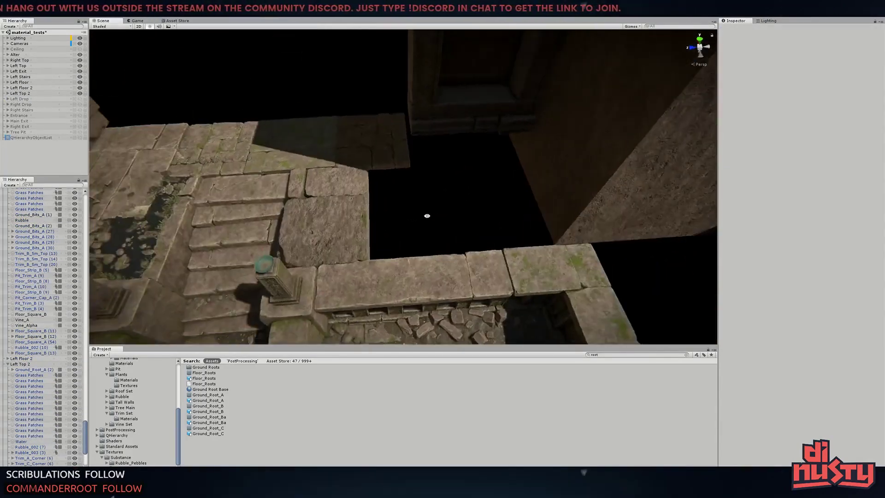
mouse_move(424, 203)
right_down()
mouse_move(626, 191)
mouse_move(509, 104)
right_up()
click(509, 104)
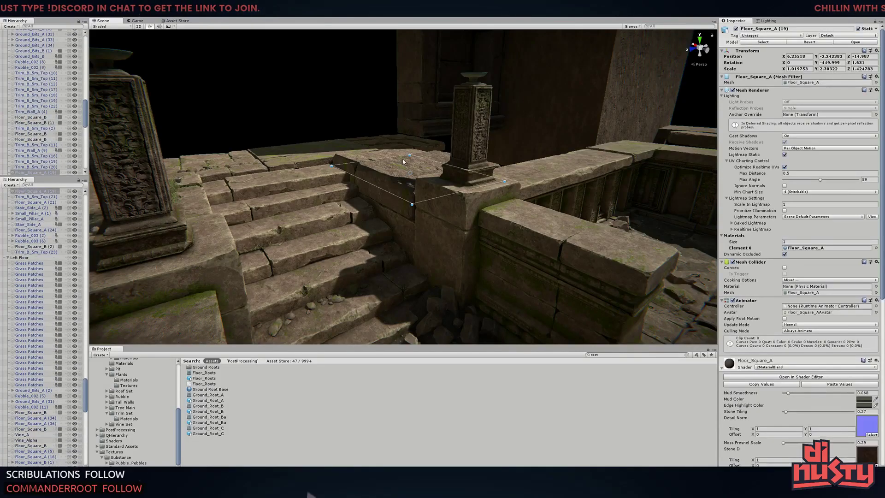
click(294, 137)
right_drag(323, 138, 294, 137)
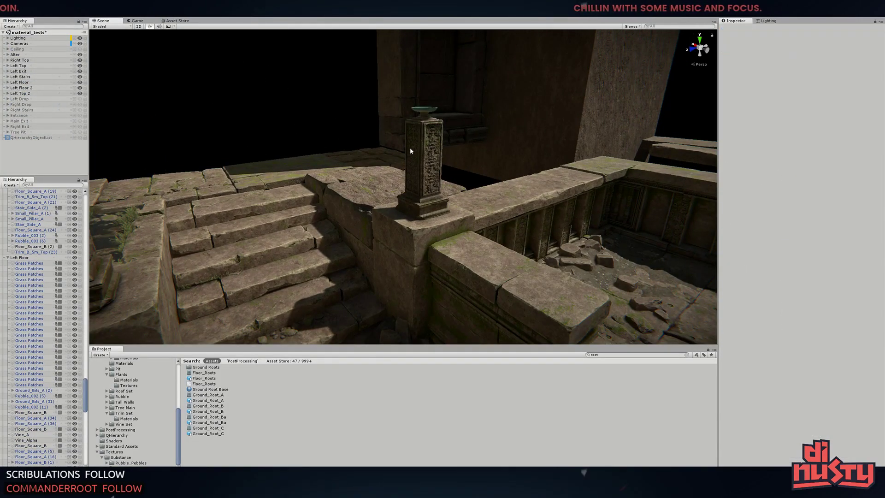
right_drag(410, 150, 331, 247)
click(332, 247)
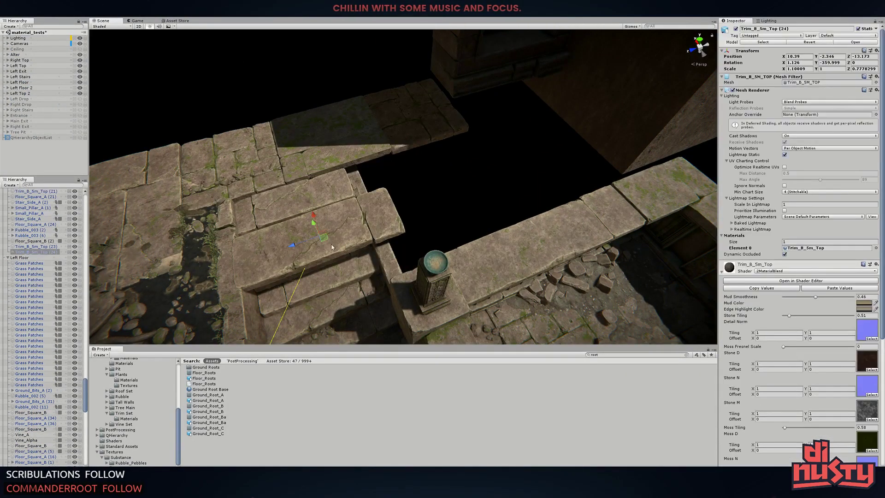
mouse_move(303, 244)
right_down()
mouse_move(462, 247)
mouse_move(465, 217)
right_up()
click(285, 152)
click(286, 152)
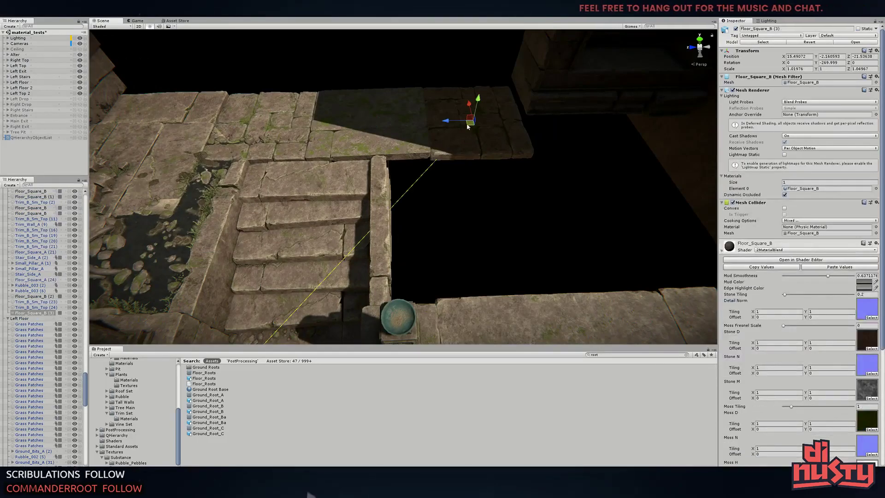
mouse_move(286, 151)
right_down()
mouse_move(449, 267)
mouse_move(421, 208)
mouse_move(324, 138)
right_up()
Select the Floor_Square_A (24) and Floor_Square_B (1) tiles for Rect-tool resizing
click(324, 139)
key(e)
right_drag(495, 183, 396, 126)
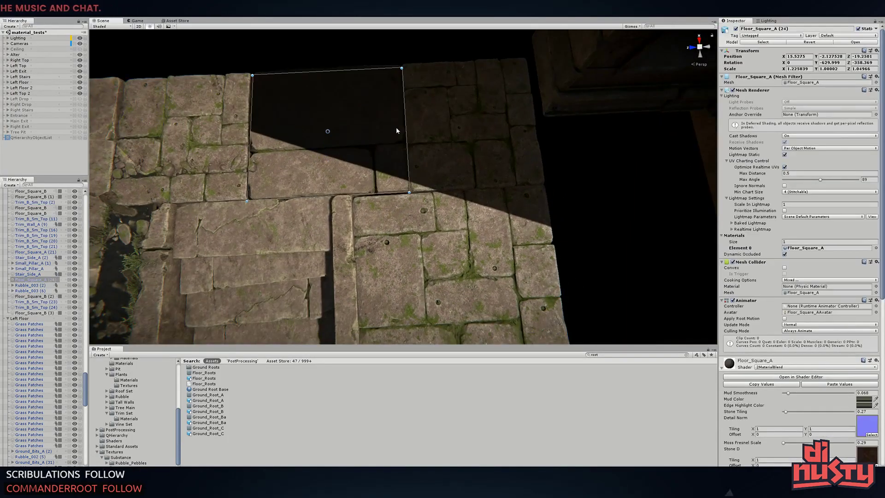
click(450, 129)
key(w)
right_drag(539, 140, 276, 128)
click(276, 127)
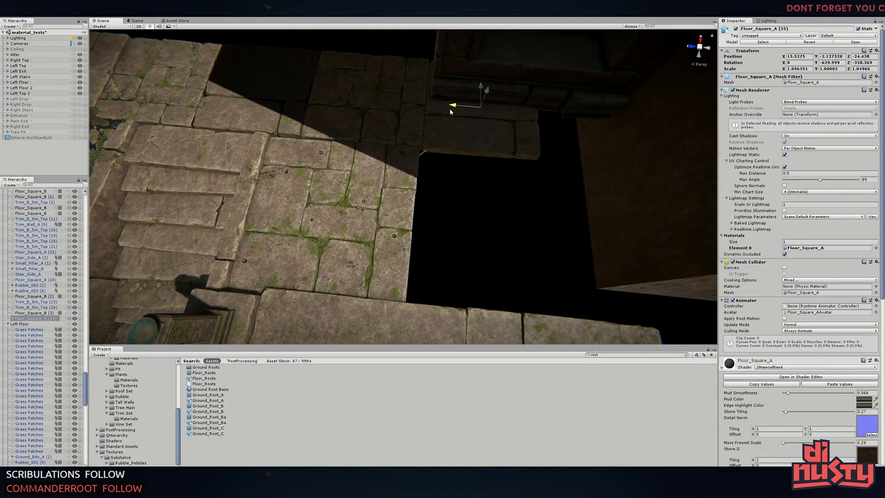
right_drag(450, 112, 411, 130)
shift+click(412, 130)
key(t)
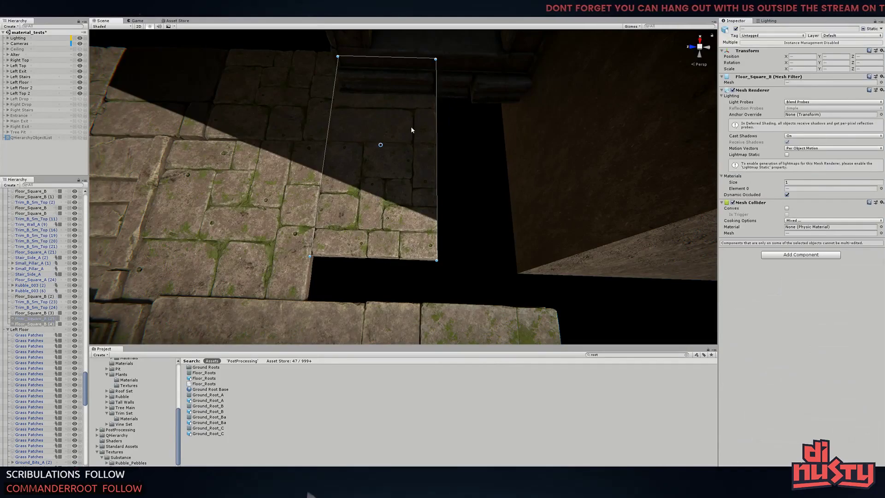
right_drag(466, 146, 230, 83)
Resize the Trim_B_Sm_Top (25) slab's width and depth with the Rect tool to fit the floor
click(231, 114)
key(w)
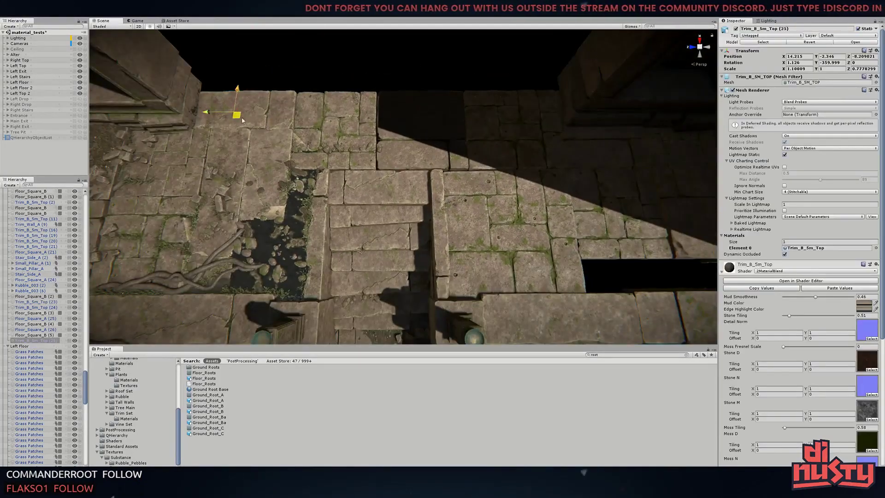
mouse_move(231, 114)
middle_down()
mouse_move(527, 277)
mouse_move(535, 294)
middle_up()
key(t)
drag(420, 250, 420, 222)
right_drag(288, 197, 500, 217)
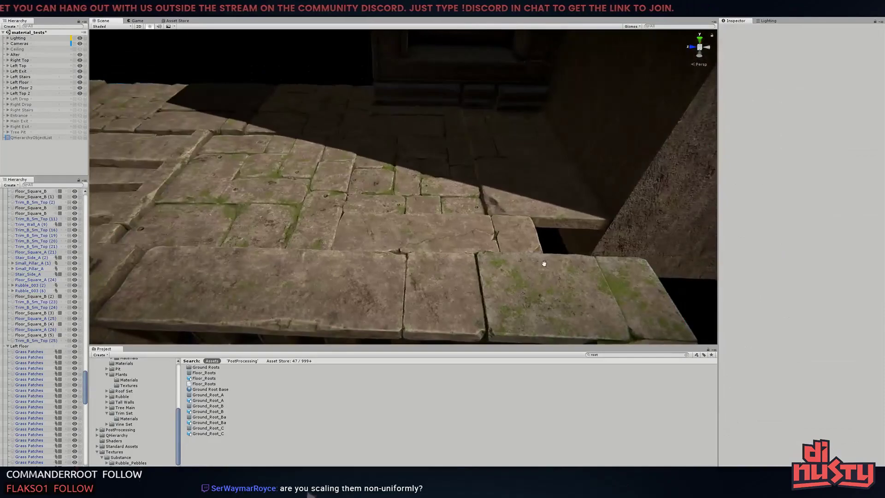
mouse_move(500, 218)
mouse_down()
mouse_move(469, 218)
mouse_move(489, 217)
mouse_up()
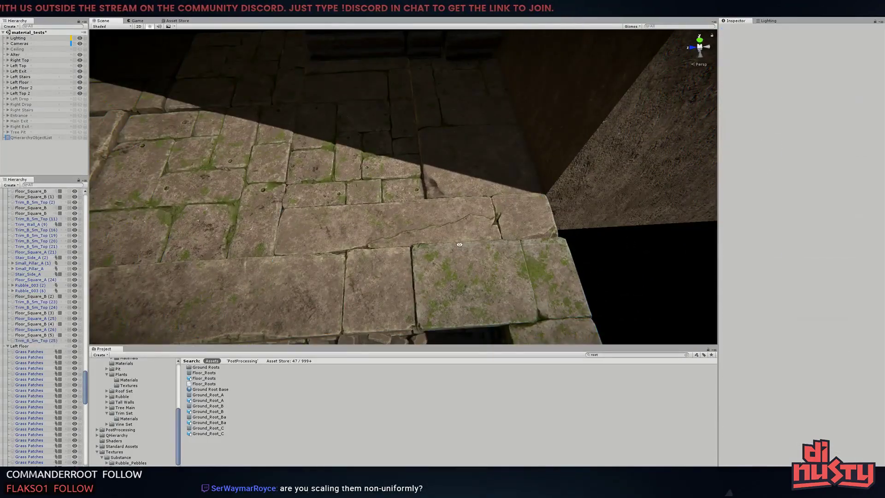
right_drag(489, 218, 461, 217)
right_drag(456, 184, 405, 148)
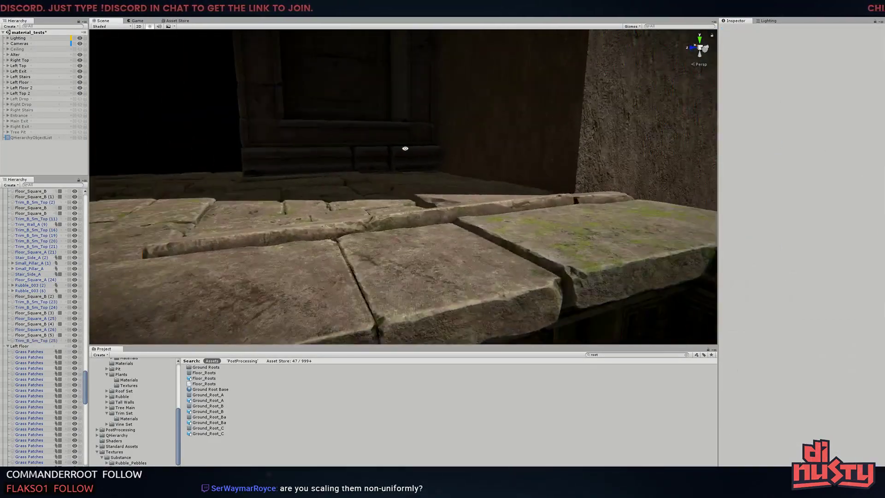
Inspect the floor from new angles, selecting the Ground_Bits_B (3) debris and a Floor_Square_B tile
click(204, 157)
right_drag(204, 157, 408, 238)
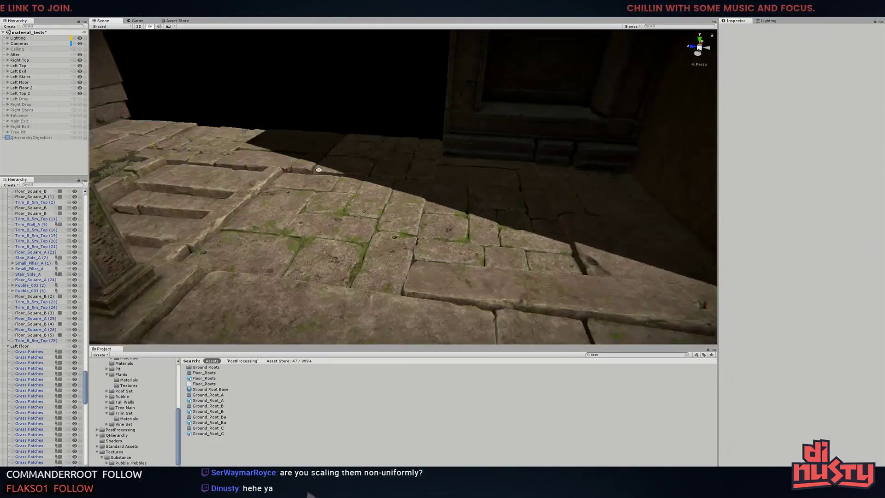
mouse_move(404, 207)
right_down()
mouse_move(538, 306)
mouse_move(352, 188)
mouse_move(361, 209)
mouse_move(331, 184)
mouse_move(451, 177)
right_up()
click(537, 306)
click(336, 168)
key(e)
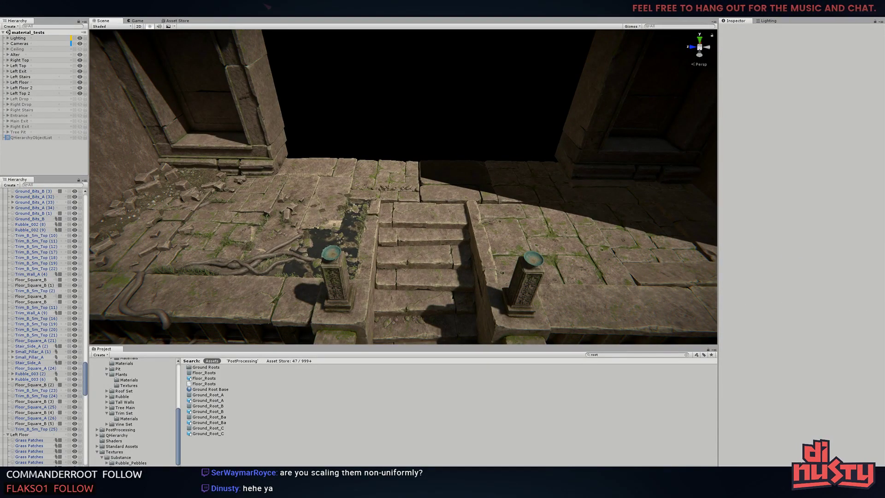
Toggle Left Floor 2 off and on while checking Floor_Square_A (34), (43) and Floor_Square_B (1)
right_drag(452, 177, 397, 125)
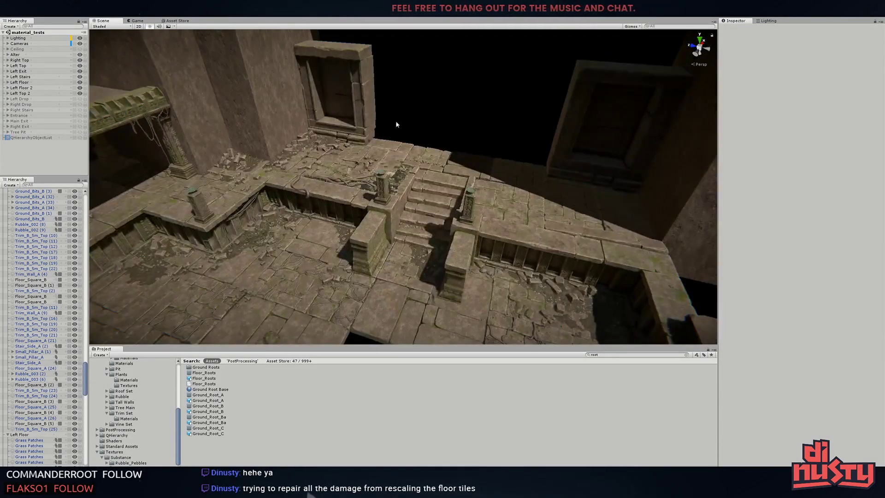
click(80, 88)
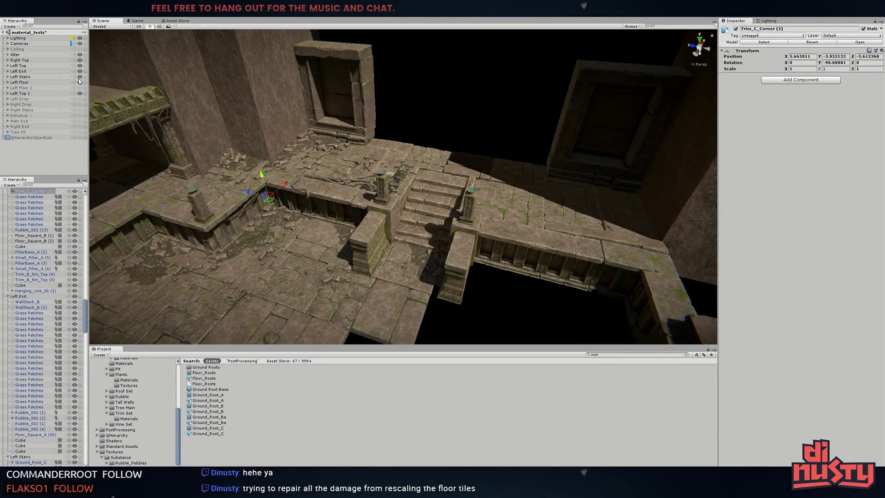
right_drag(401, 185, 419, 104)
click(362, 233)
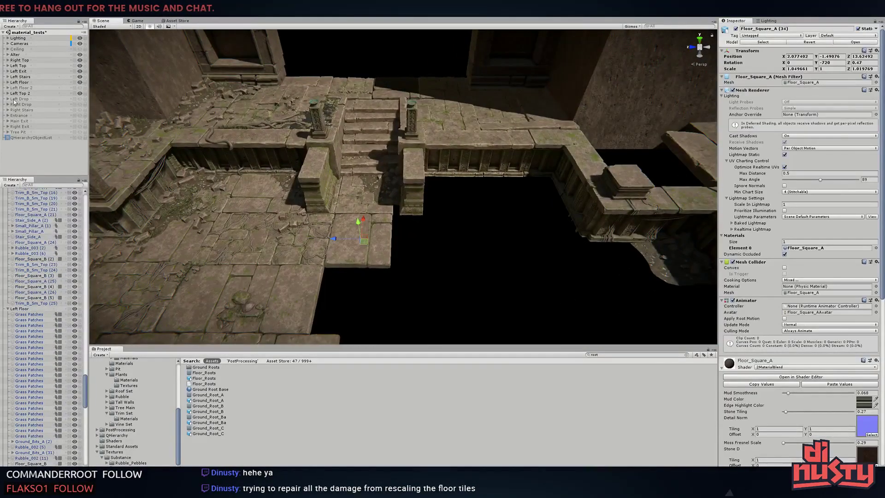
click(80, 90)
mouse_move(415, 185)
right_down()
mouse_move(460, 199)
mouse_move(507, 256)
mouse_move(512, 158)
right_up()
click(459, 200)
click(426, 185)
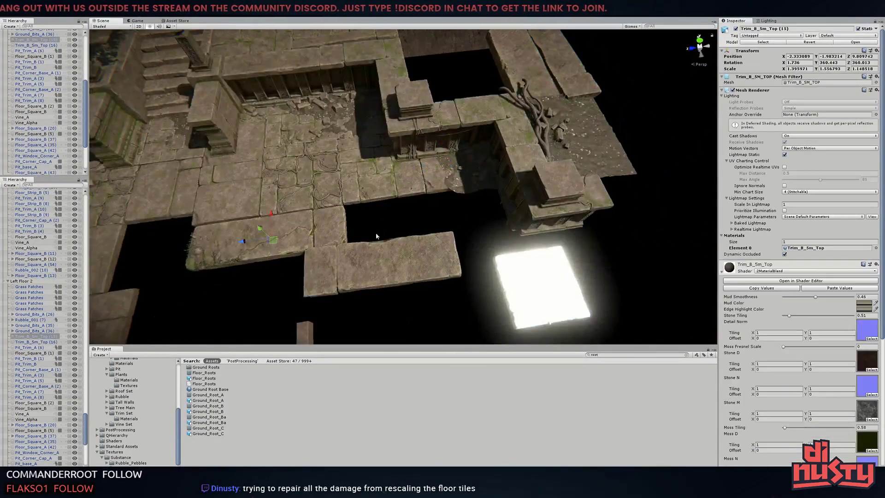
Remove the stray trim slab, then inspect Trim_B_Sm_Top (17) and the Floor_Square_B (3) tile
key(ctrl+z)
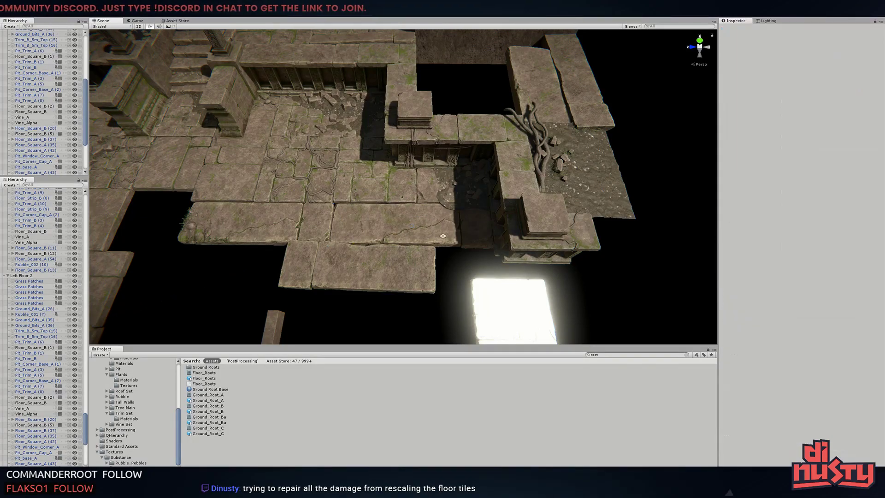
right_drag(475, 221, 603, 235)
click(415, 141)
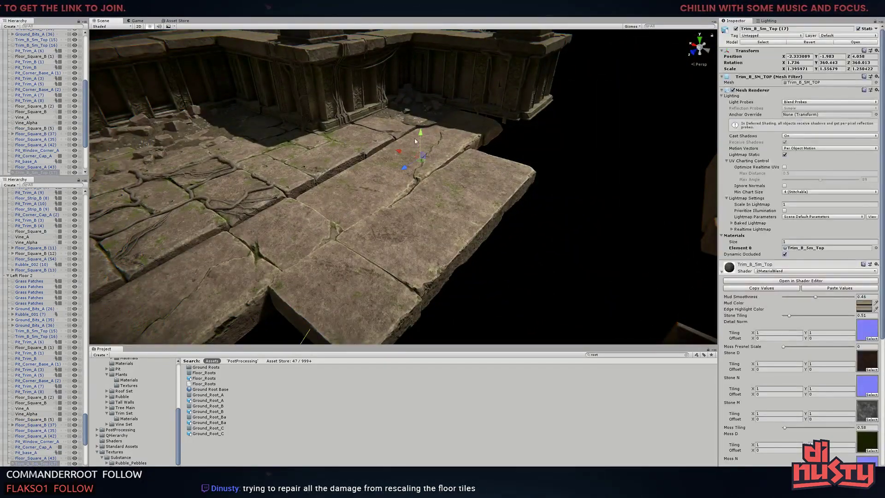
mouse_move(431, 137)
right_down()
mouse_move(457, 237)
mouse_move(364, 233)
right_up()
click(457, 236)
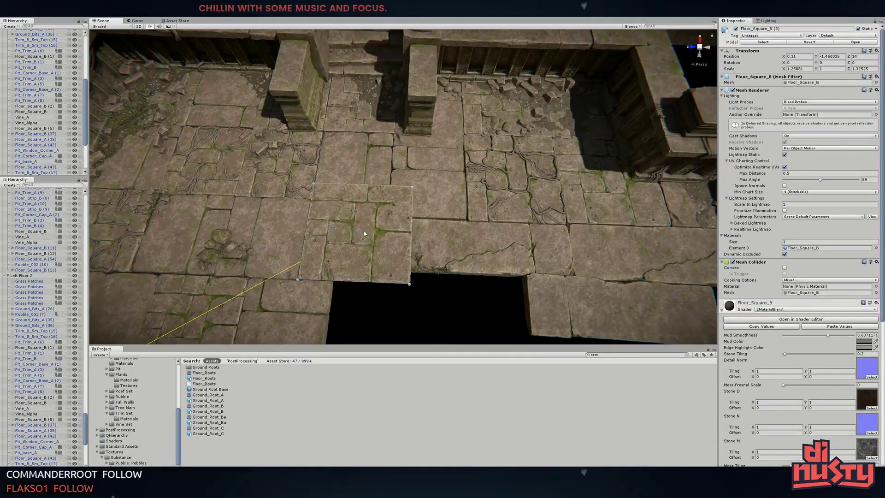
right_drag(389, 202, 347, 153)
scroll(39, 370, down, 6)
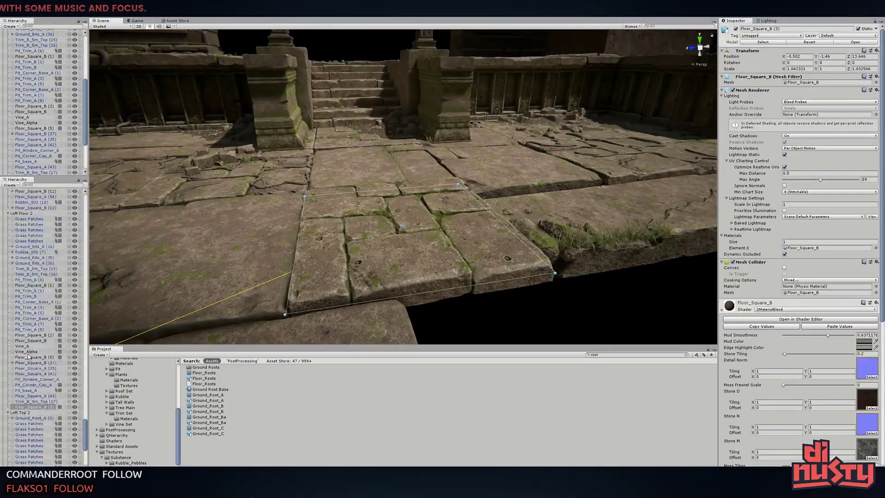
scroll(85, 132, up, 10)
scroll(36, 304, up, 5)
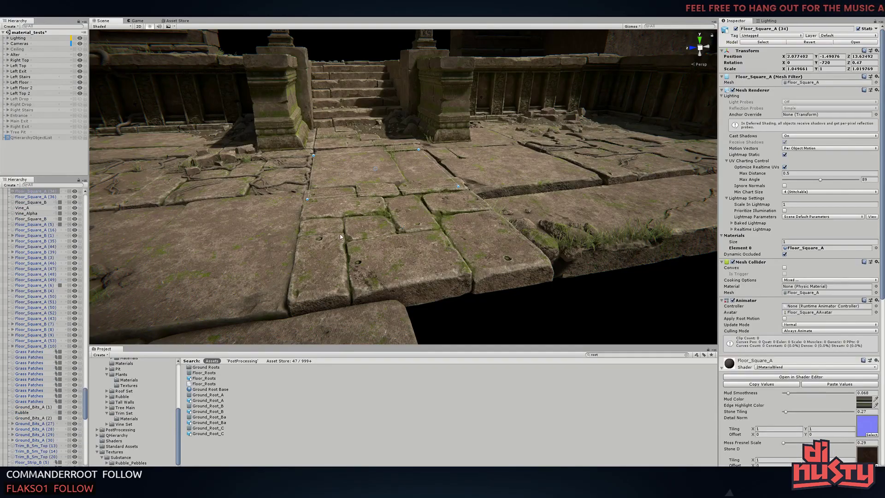
Fly across the pit and select a floor square beside it
click(371, 48)
mouse_move(371, 49)
right_down()
mouse_move(301, 83)
mouse_move(78, 102)
right_up()
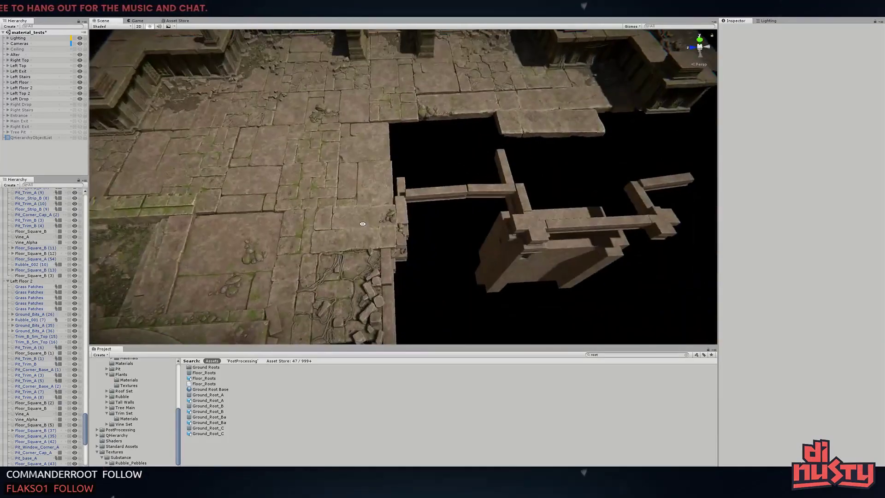
right_drag(78, 103, 386, 169)
click(386, 172)
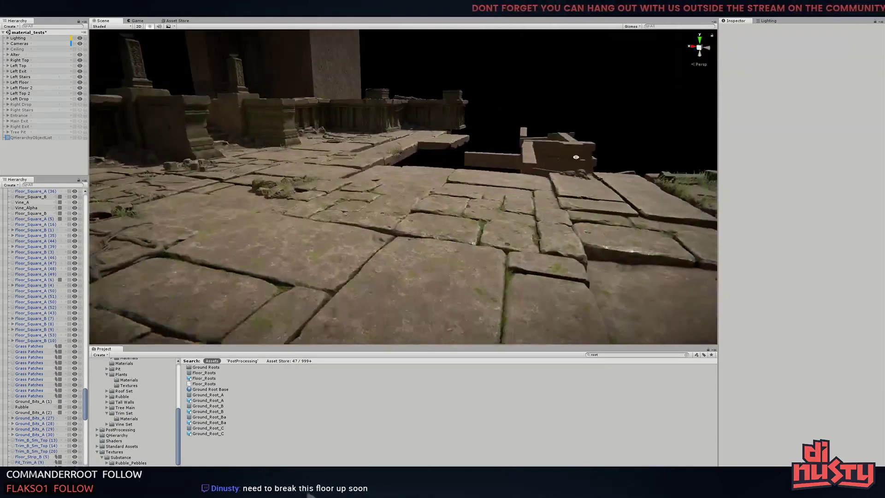
Select the rubble rocks and turn on selected-object outlines in the Gizmos menu
click(454, 184)
mouse_move(504, 85)
right_down()
mouse_move(454, 184)
mouse_move(627, 36)
right_up()
click(631, 26)
click(625, 46)
alt+drag(625, 47, 453, 196)
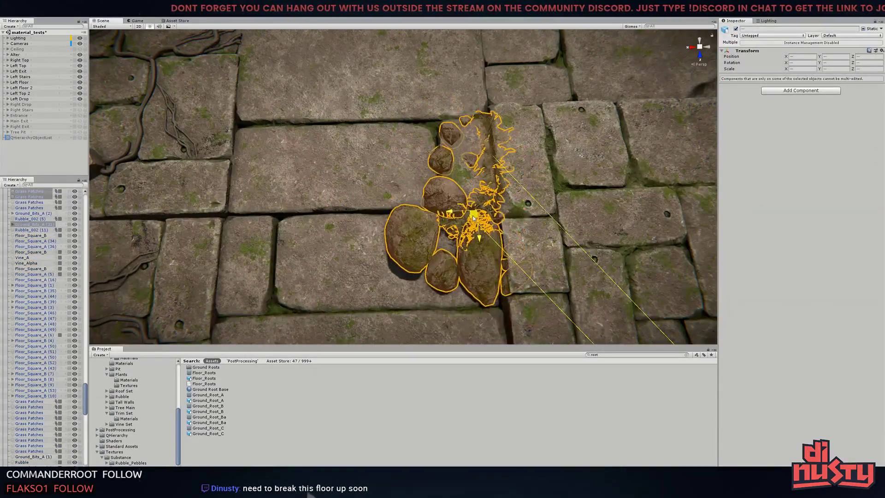
scroll(453, 196, down, 3)
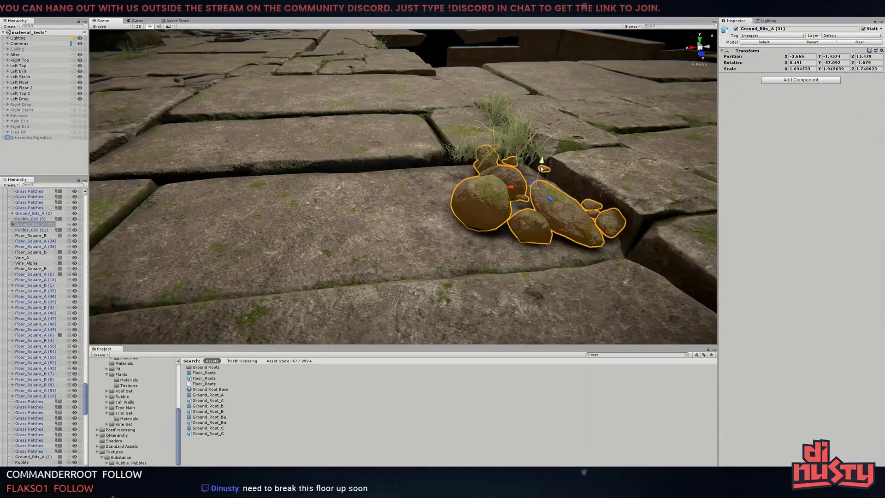
Select the grass patch beside the rocks and nudge it into the floor crack
click(511, 157)
mouse_move(511, 157)
alt+mouse_down()
mouse_move(495, 252)
mouse_move(442, 123)
mouse_move(482, 105)
alt+mouse_up()
mouse_move(482, 105)
alt+mouse_down()
mouse_move(487, 250)
mouse_move(509, 183)
alt+mouse_up()
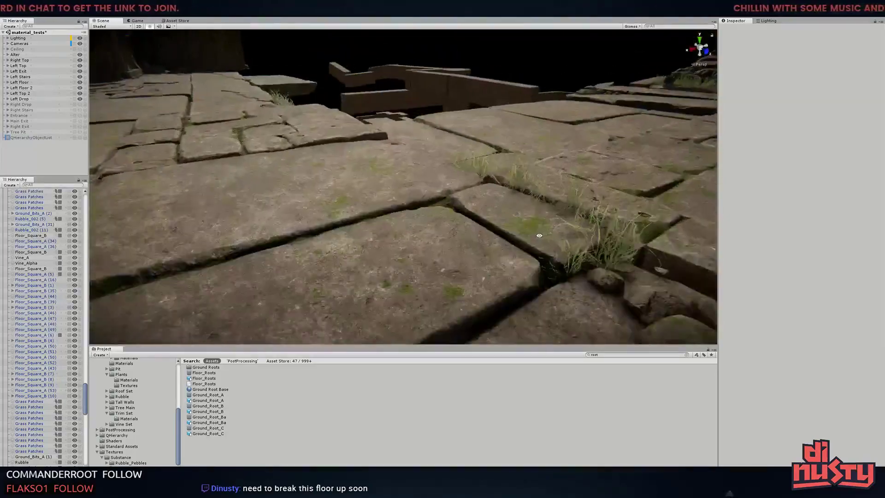
scroll(421, 245, down, 5)
alt+drag(300, 229, 309, 200)
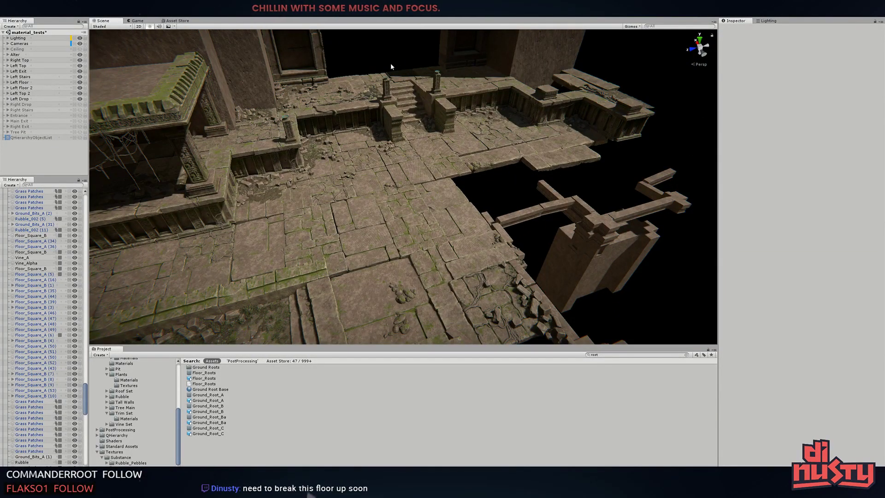
Expand the Left Top 2 group and frame the small stone pillar
click(619, 69)
alt+drag(619, 69, 604, 73)
click(285, 132)
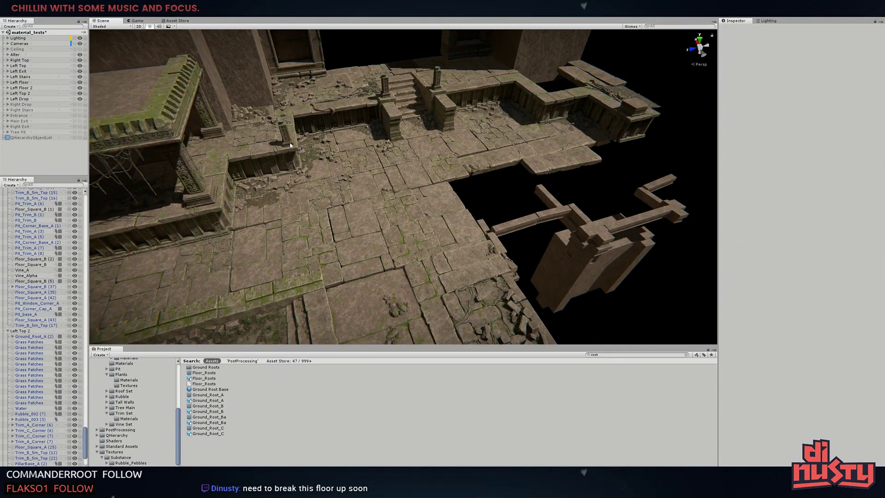
key(f)
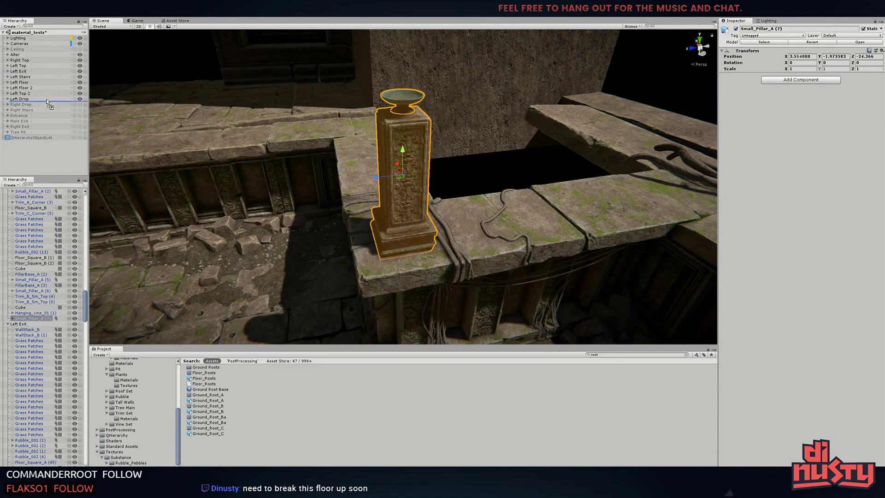
Frame and orbit the Ground_Root_A (2) roots, then select the Trim_B_Sm_Top (12) slab
click(595, 120)
key(f)
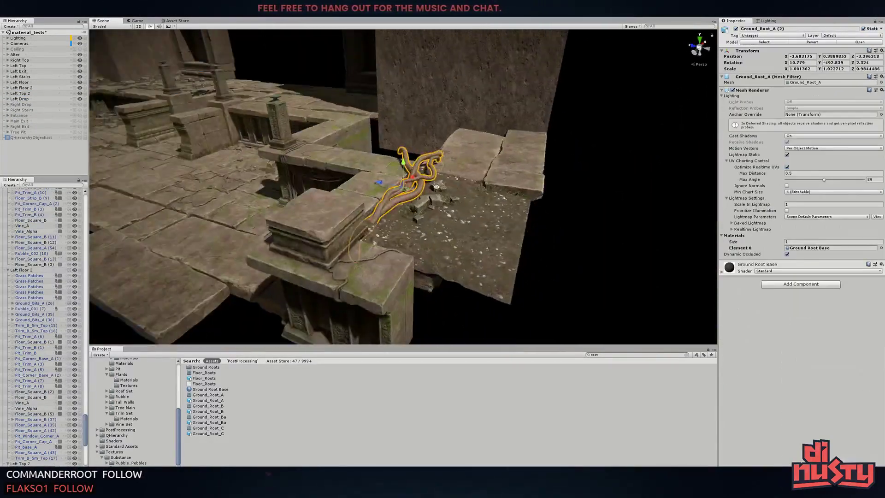
mouse_move(461, 230)
alt+mouse_down()
mouse_move(432, 294)
mouse_move(555, 259)
alt+mouse_up()
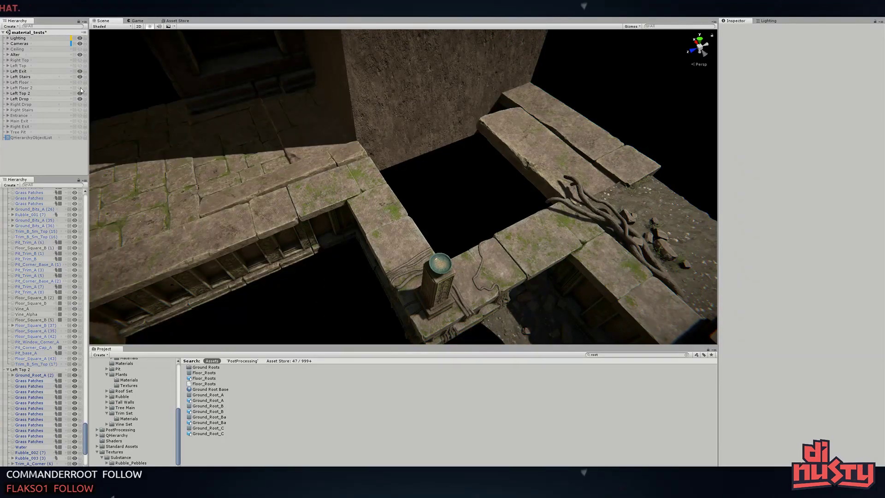
alt+drag(292, 154, 494, 192)
click(496, 152)
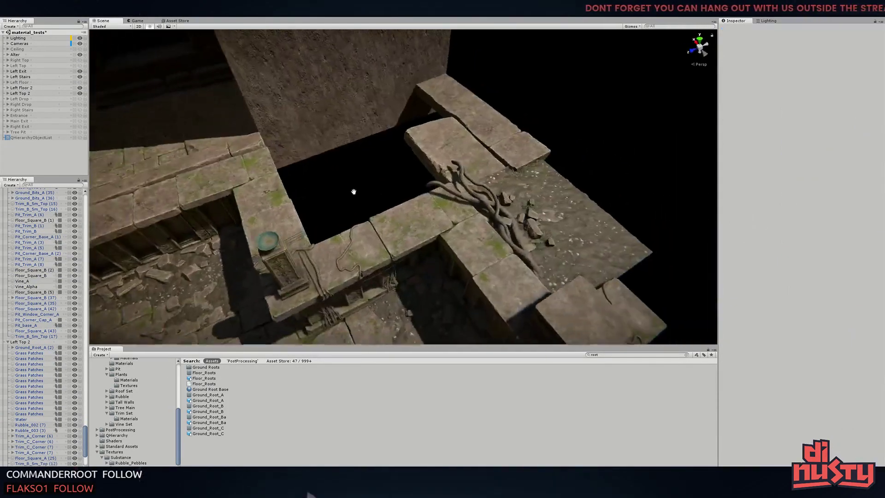
mouse_move(455, 139)
alt+mouse_down()
mouse_move(313, 298)
mouse_move(281, 276)
alt+mouse_up()
Widen the Vine_Alpha tile across the floor with the Rect tool
click(276, 281)
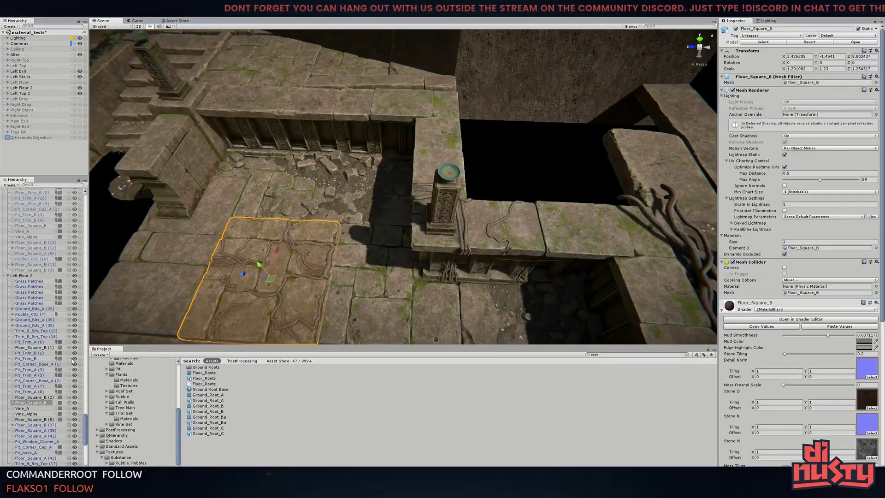
shift+click(26, 413)
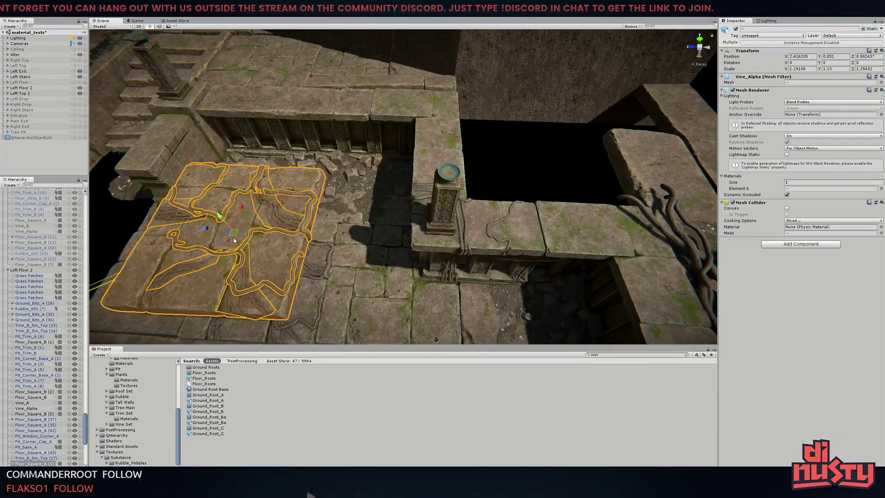
key(f)
mouse_move(469, 190)
alt+mouse_down()
mouse_move(411, 184)
mouse_move(477, 122)
mouse_move(442, 138)
mouse_move(503, 203)
alt+mouse_up()
key(t)
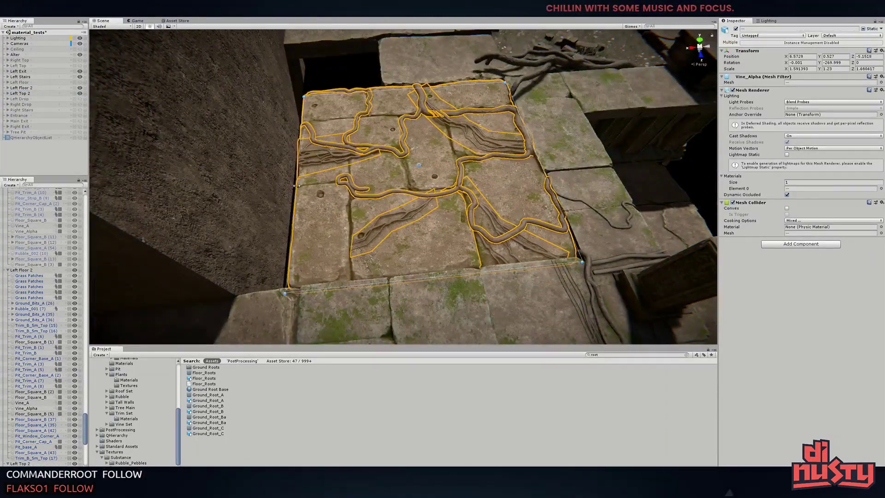
mouse_move(461, 148)
alt+mouse_down()
mouse_move(417, 155)
mouse_move(523, 209)
mouse_move(461, 139)
mouse_move(606, 90)
alt+mouse_up()
Rotate and move the Trim_B_5m_Top (23) stone into place by the floor
click(522, 209)
click(480, 92)
key(e)
key(f)
mouse_move(292, 214)
mouse_down()
mouse_move(390, 186)
mouse_move(450, 181)
mouse_move(431, 174)
mouse_move(495, 182)
mouse_up()
key(t)
Tilt the Ground_Root_A (2) roots so they sit on the floor
click(432, 175)
mouse_move(430, 198)
alt+mouse_down()
mouse_move(290, 233)
mouse_move(365, 196)
alt+mouse_up()
click(291, 233)
scroll(366, 197, up, 3)
key(e)
mouse_move(408, 168)
mouse_down()
mouse_move(417, 165)
mouse_move(386, 210)
mouse_move(500, 172)
mouse_move(472, 132)
mouse_move(379, 189)
mouse_up()
Inspect the Water plane, Vine_Alpha (1) and the large cube by the stairs
click(380, 188)
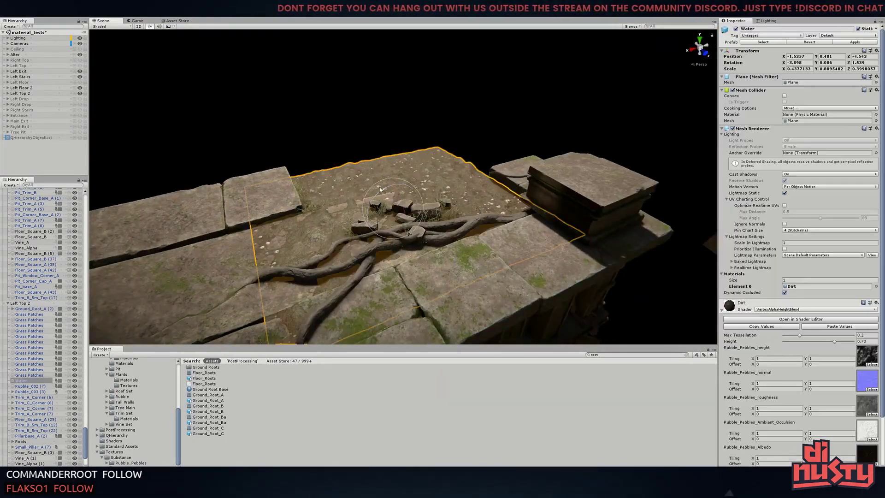
click(419, 110)
alt+drag(419, 111, 506, 219)
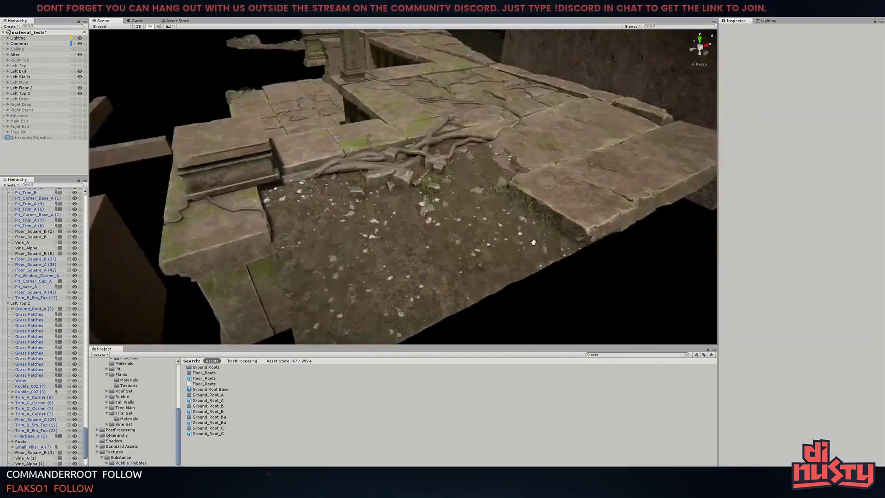
click(475, 95)
alt+drag(475, 95, 442, 120)
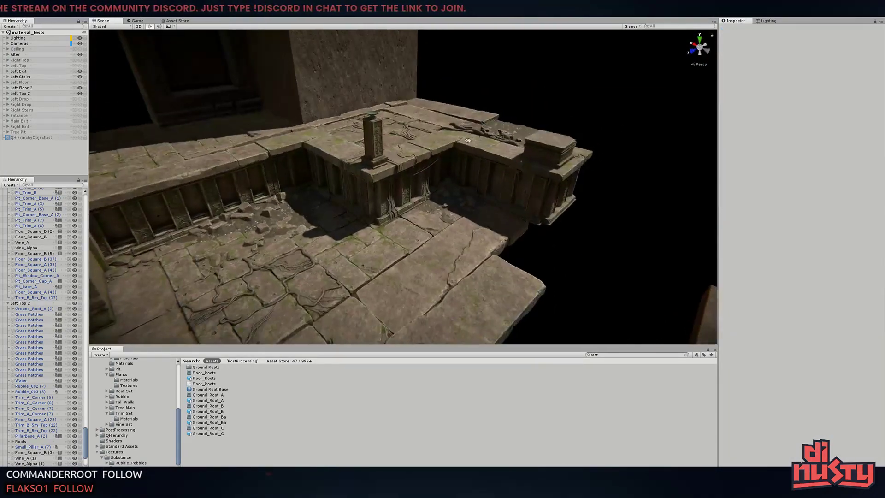
mouse_move(350, 293)
alt+mouse_down()
mouse_move(480, 106)
mouse_move(486, 181)
mouse_move(561, 191)
alt+mouse_up()
click(480, 106)
click(486, 180)
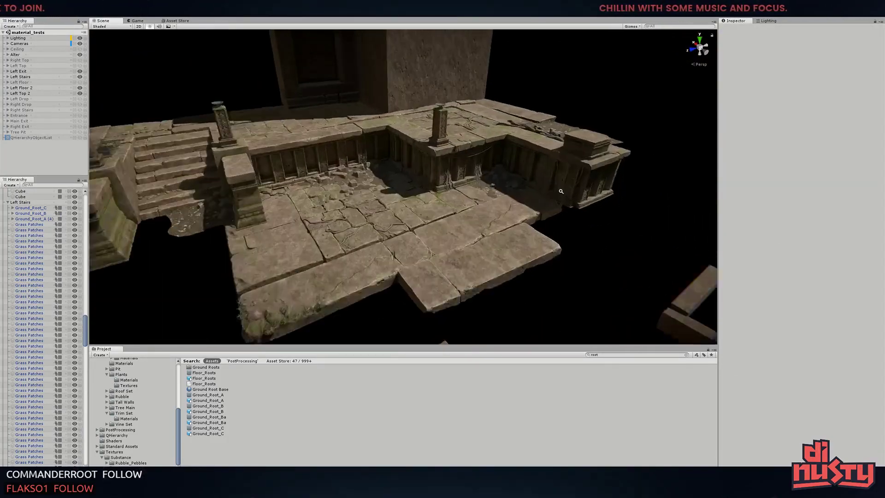
alt+right_drag(561, 191, 582, 109)
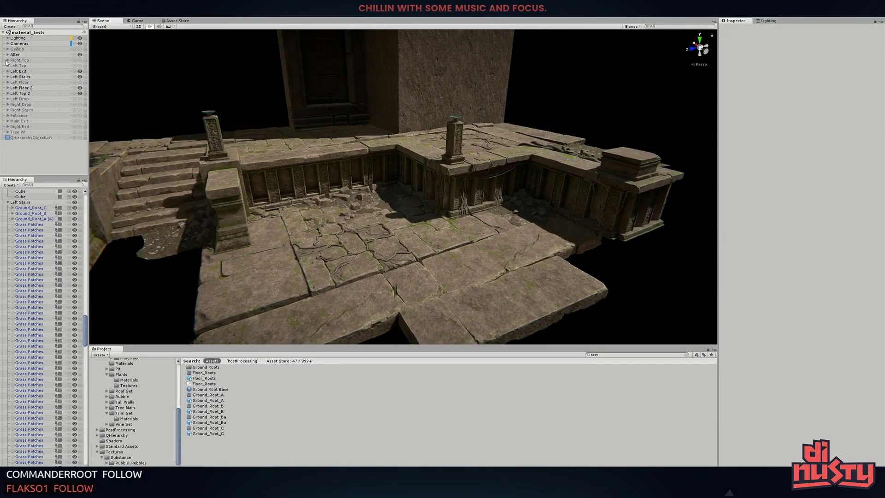
Unhide all level sections, check the pit trims, then hide Left Drop through Right Exit
click(81, 83)
click(394, 215)
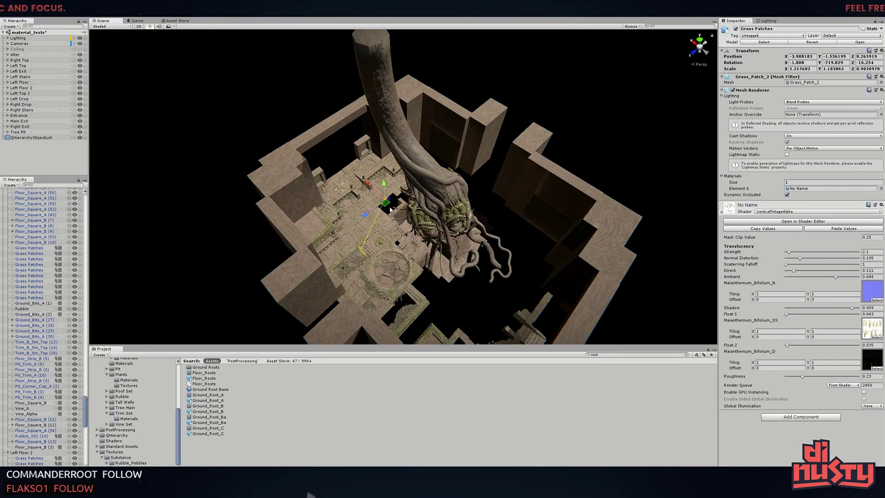
click(529, 271)
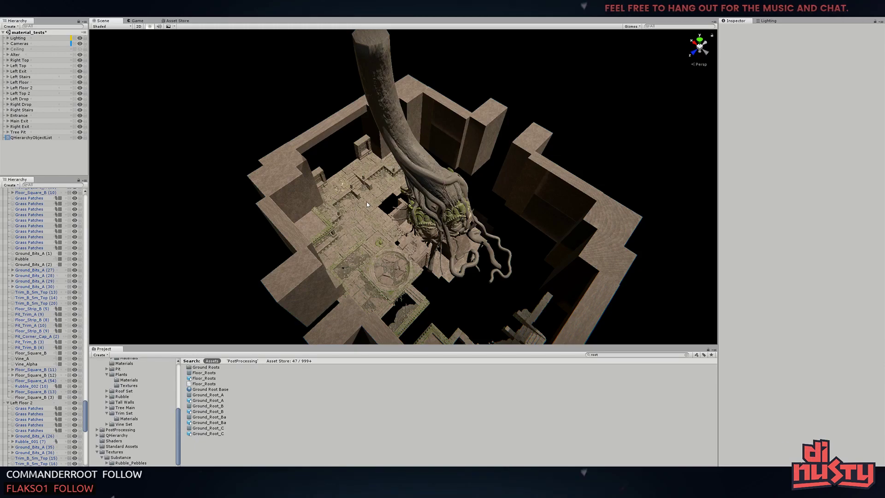
click(385, 197)
key(f)
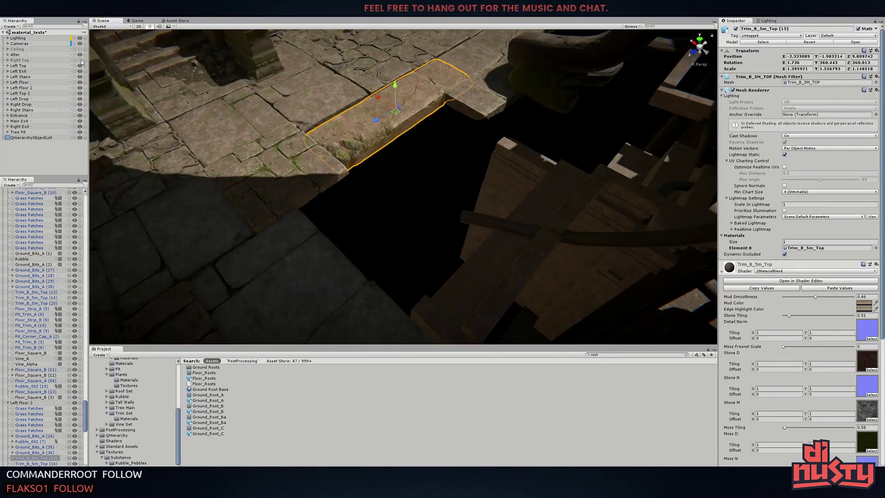
drag(80, 98, 80, 126)
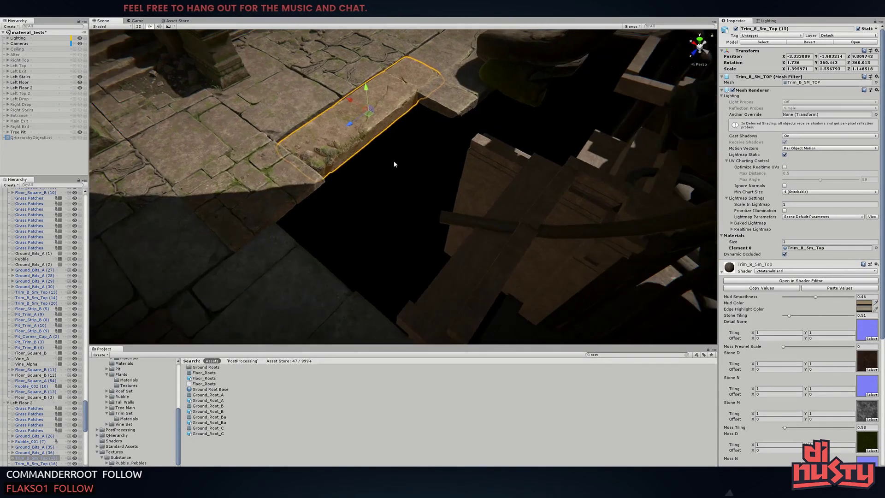
click(393, 165)
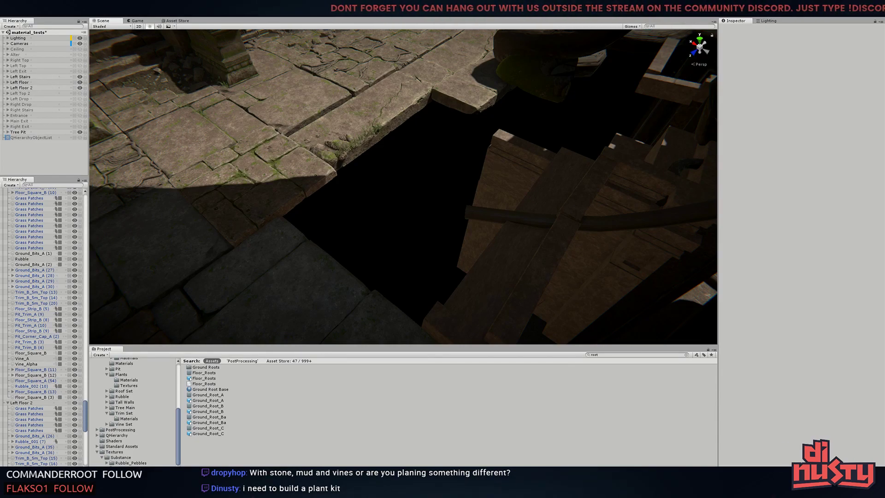
Frame and inspect Floor_Square_B (5) and (6), the pit-edge stones and grass patches
click(411, 114)
key(f)
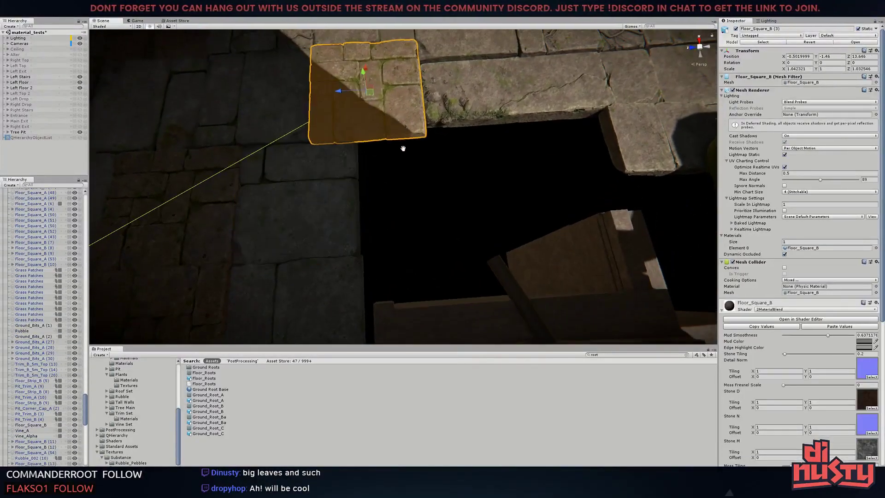
right_drag(491, 173, 483, 107)
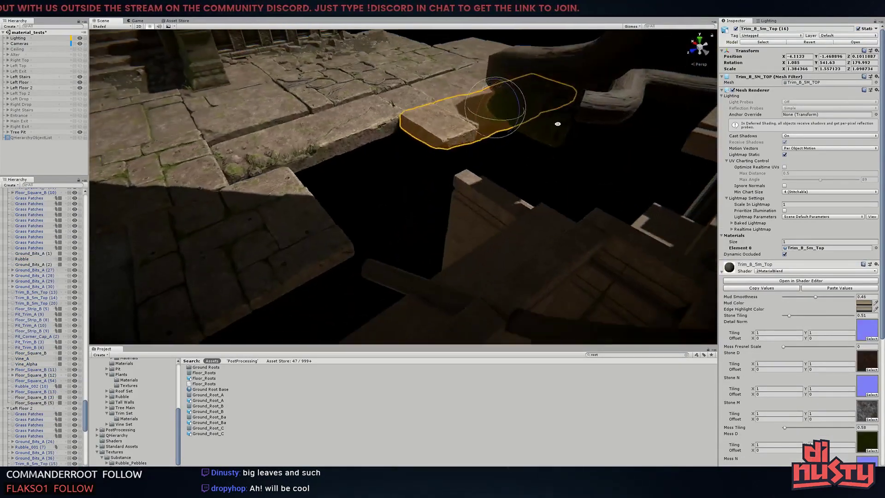
click(483, 107)
key(f)
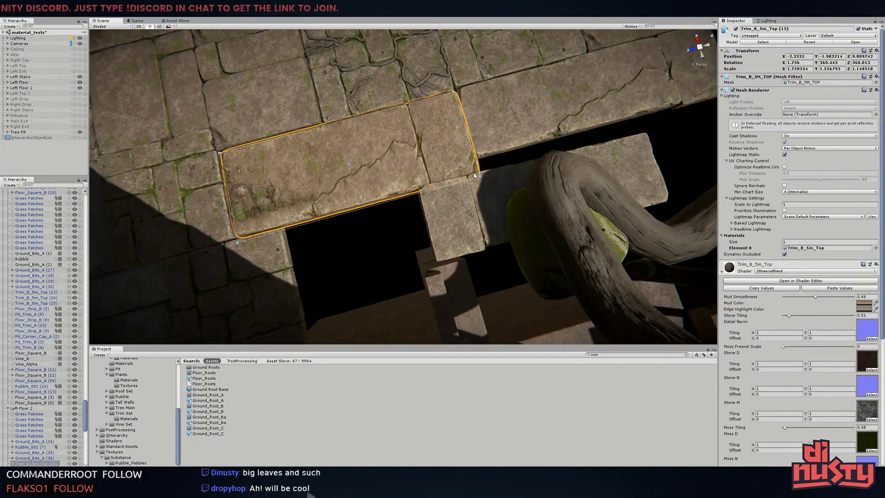
drag(199, 166, 325, 243)
click(443, 175)
key(f)
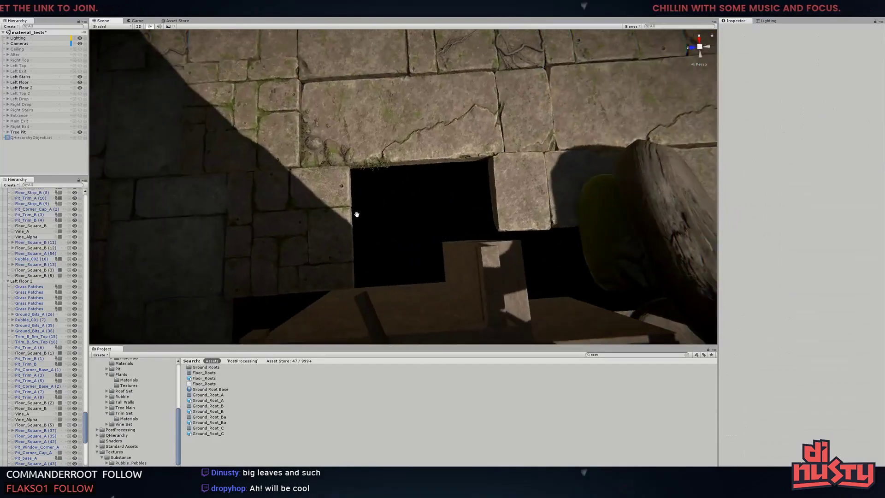
right_drag(317, 175, 234, 192)
click(589, 155)
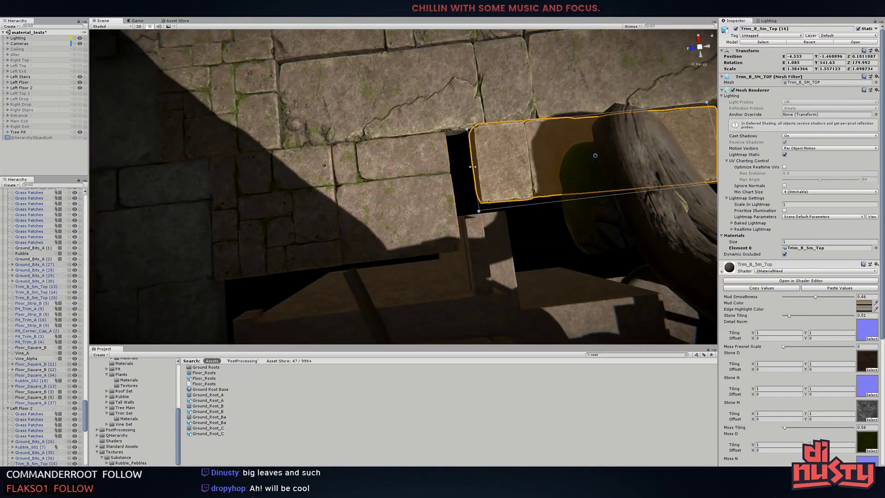
right_drag(589, 154, 465, 163)
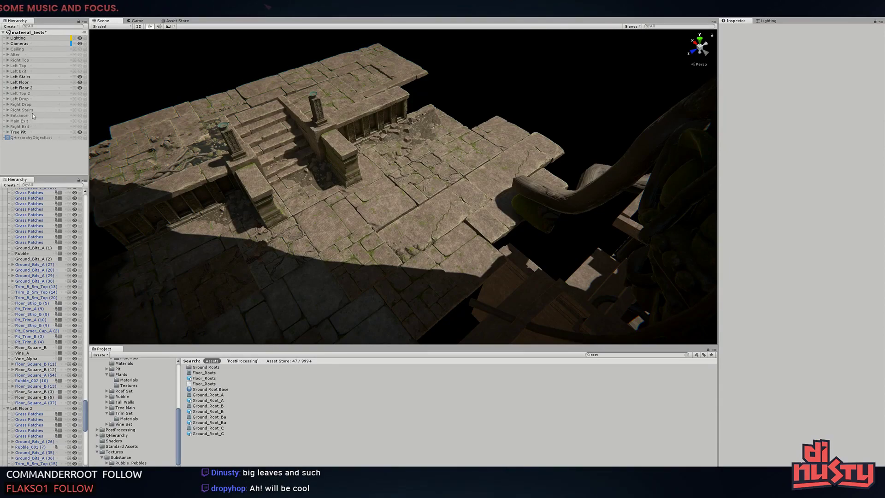
Move Water (1) into the Left Floor 2 group and lower it to Y -1.57
click(450, 263)
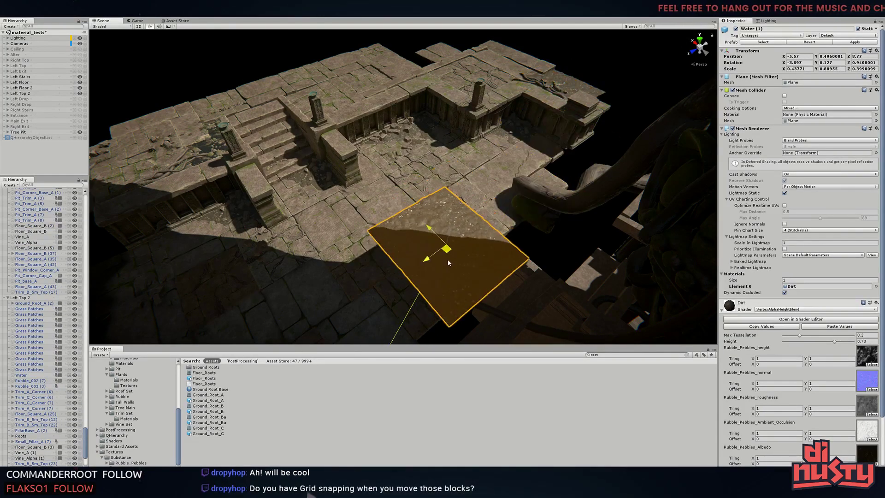
drag(449, 262, 441, 267)
key(f)
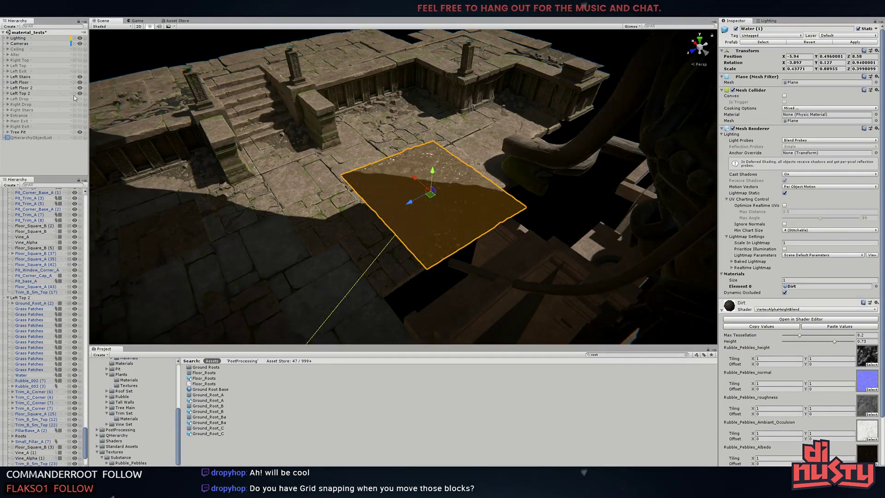
click(456, 181)
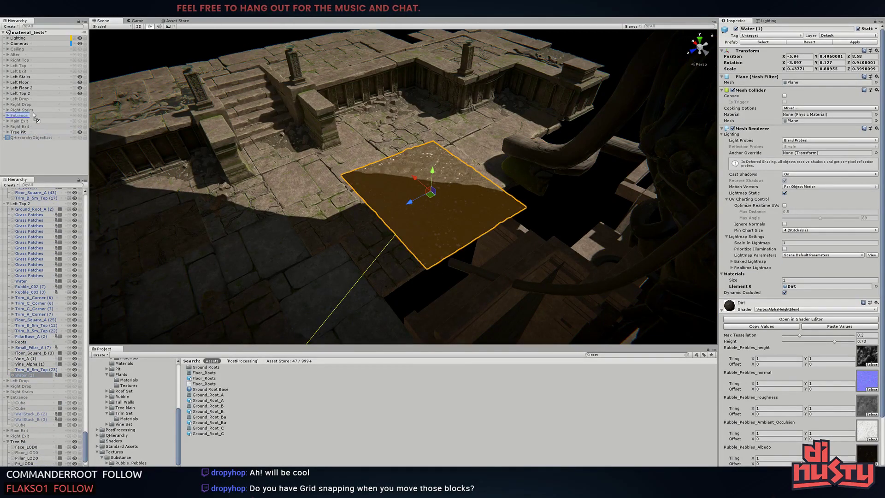
drag(36, 92, 36, 93)
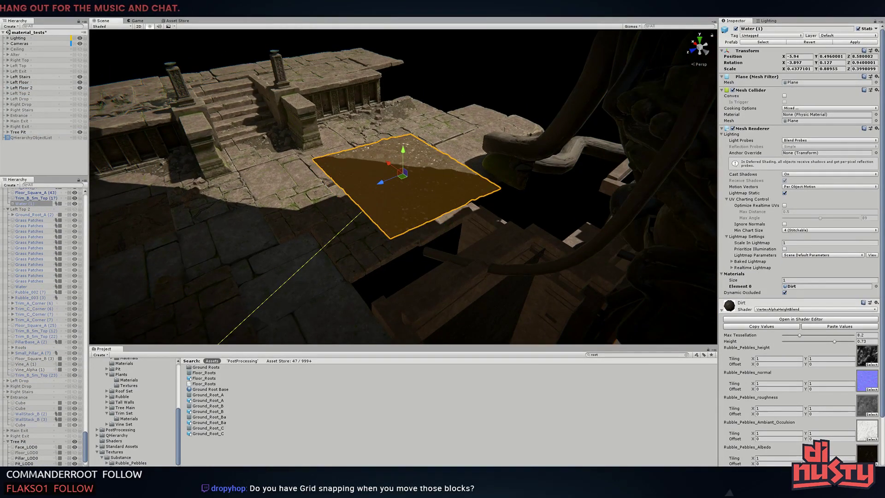
drag(403, 150, 402, 233)
key(f)
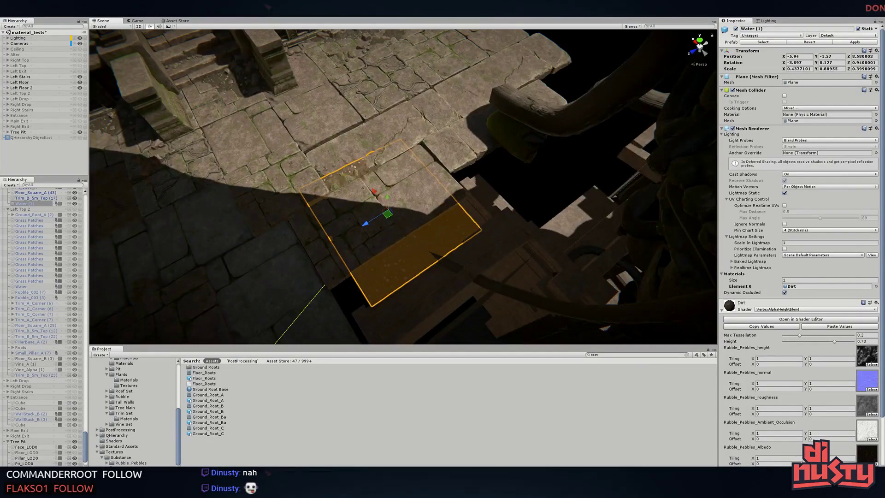
Review the dirt-filled gap, framing the Directional Light and Trim_B_5m_Top (16) stone
alt+drag(533, 220, 363, 184)
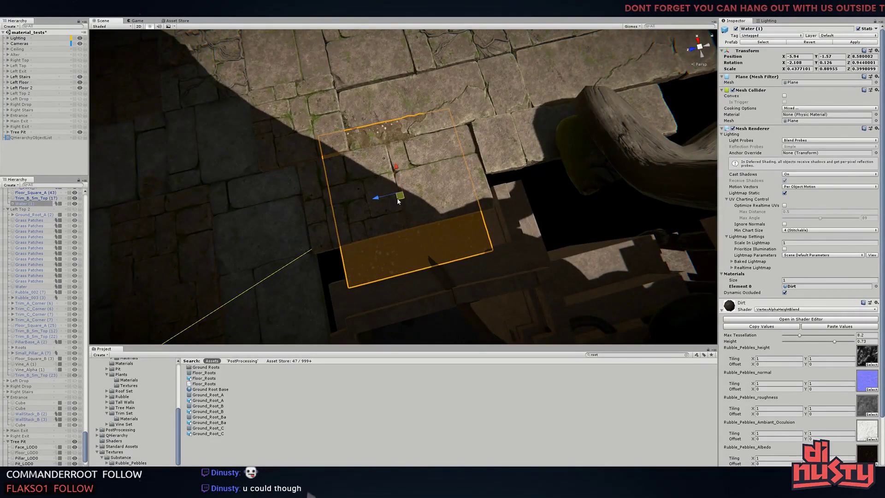
alt+drag(389, 236, 323, 116)
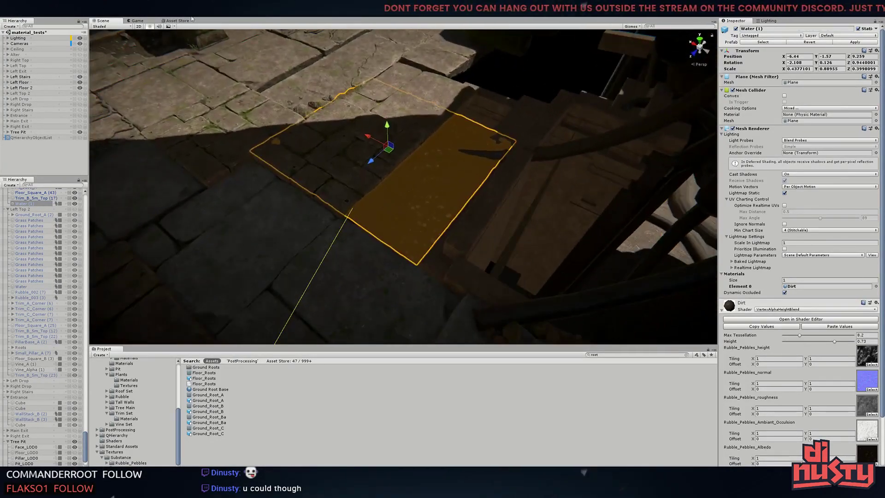
click(311, 65)
key(f)
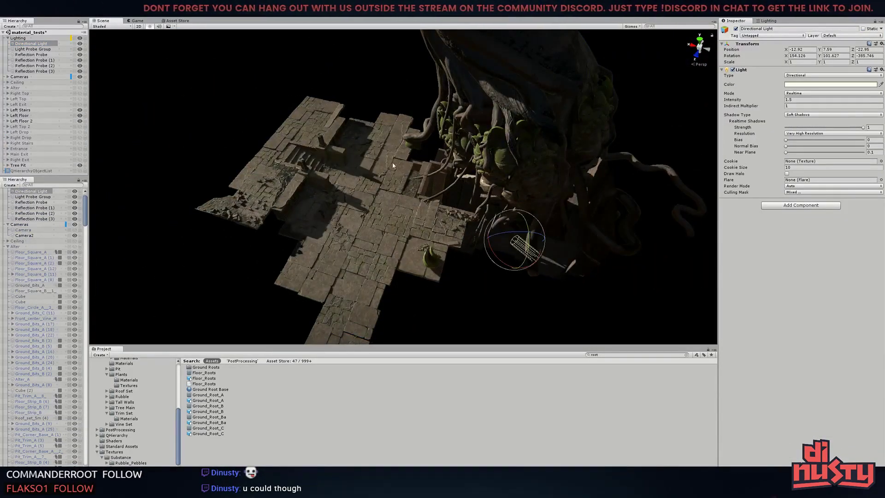
click(464, 253)
key(f)
alt+drag(356, 119, 407, 104)
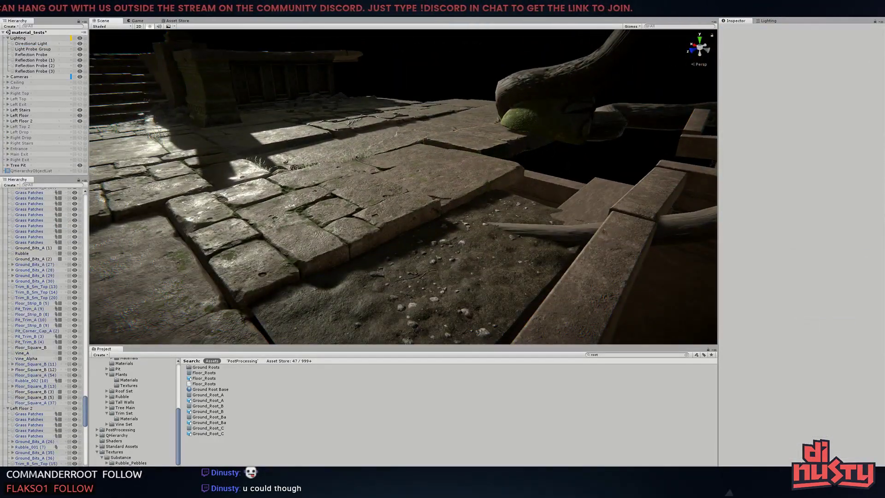
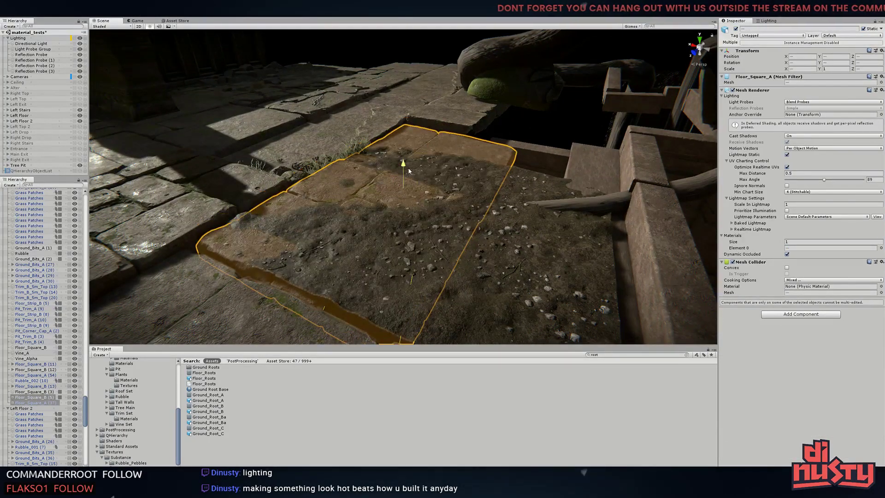
Lower and tilt the dirt plane to reveal the stones, and stretch it along one edge
mouse_move(408, 168)
alt+mouse_down()
mouse_move(434, 176)
mouse_move(433, 203)
alt+mouse_up()
click(434, 176)
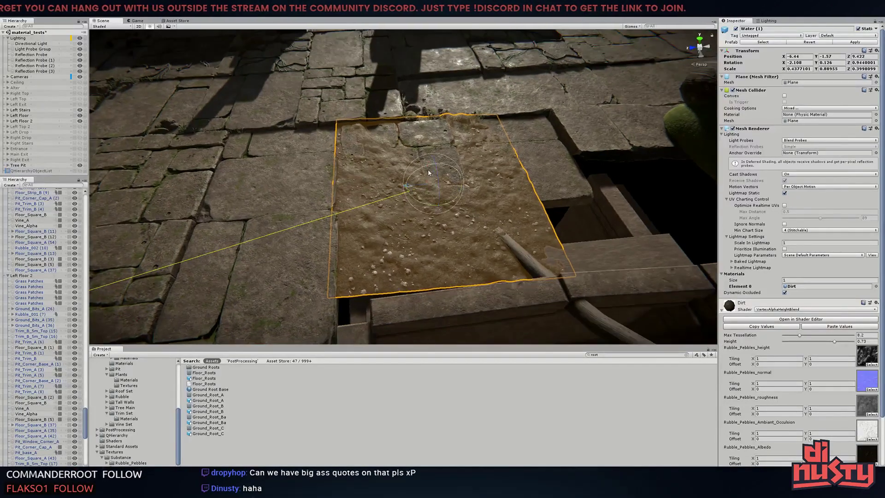
drag(434, 177, 422, 140)
drag(461, 258, 478, 265)
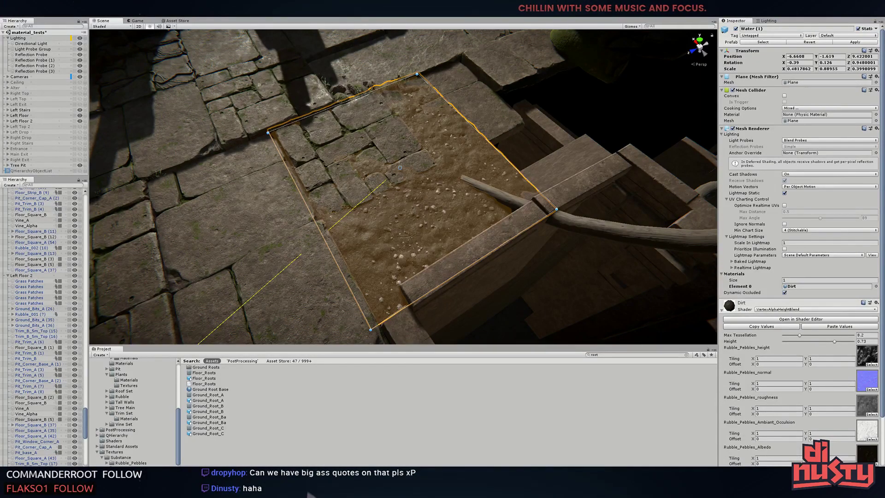
alt+drag(475, 204, 498, 194)
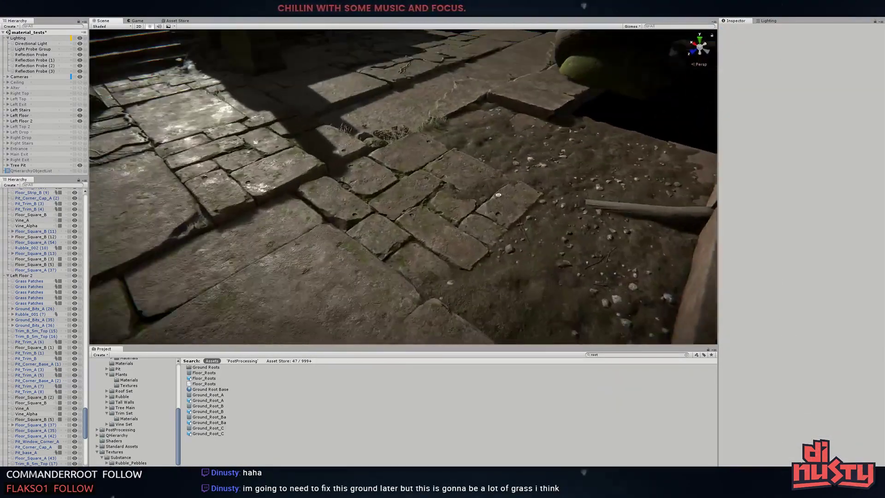
Delete two stone tile groups lying on the dirt
click(421, 184)
key(Delete)
click(530, 156)
click(510, 121)
key(Delete)
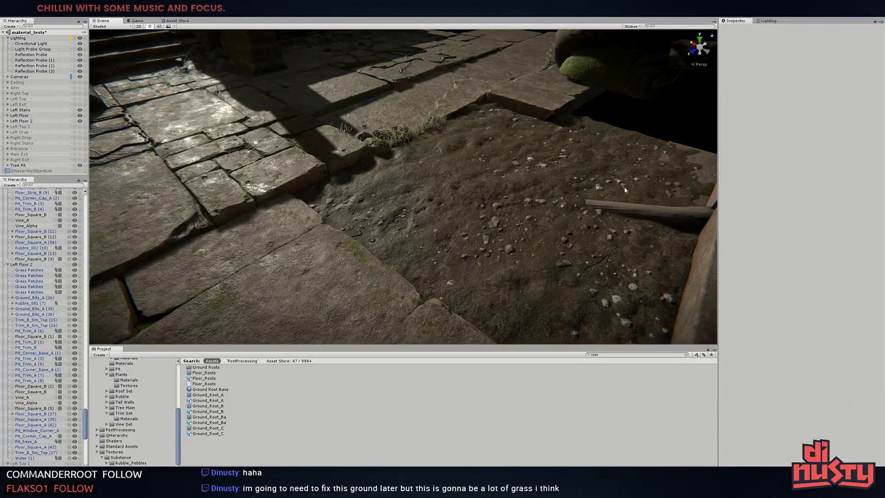
Narrow the trim slab Trim_B_Sm_Top (15) at the dirt edge along X
alt+drag(625, 186, 507, 175)
click(461, 185)
click(410, 112)
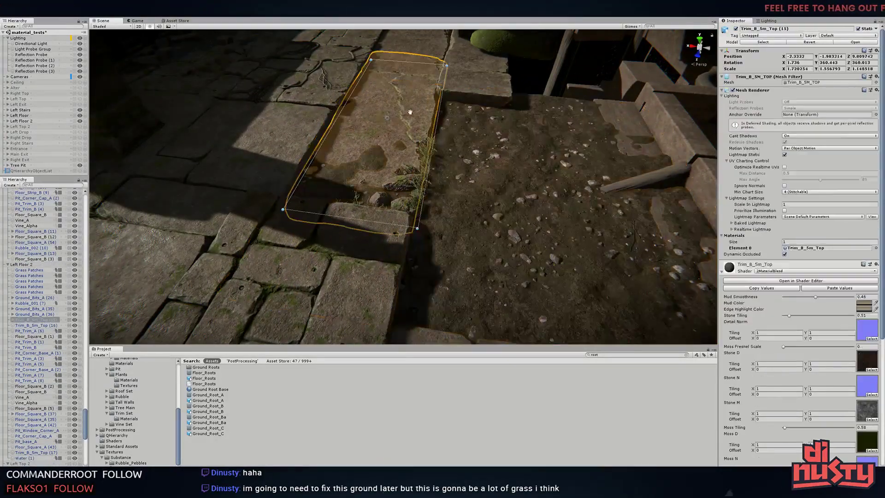
mouse_move(410, 111)
alt+mouse_down()
mouse_move(386, 242)
mouse_move(422, 188)
mouse_move(438, 198)
alt+mouse_up()
Frame the dirt plane and trim slab to inspect the neighbouring trim pieces
click(438, 198)
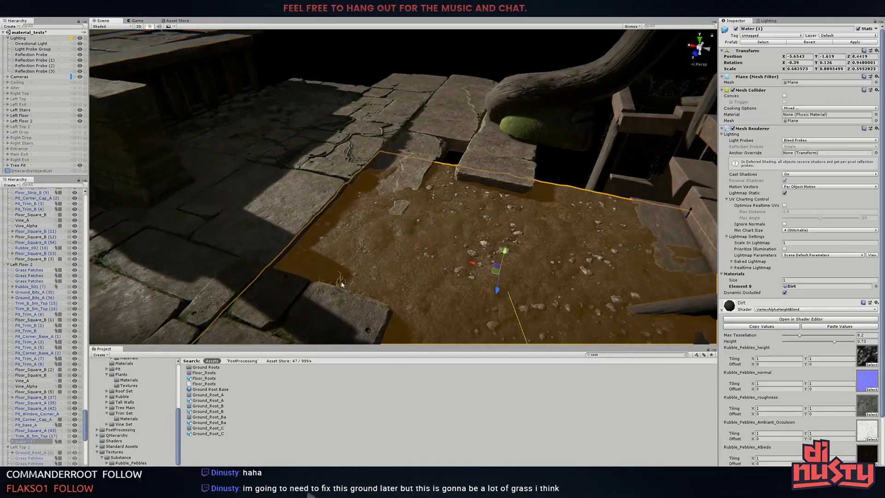
key(f)
click(265, 217)
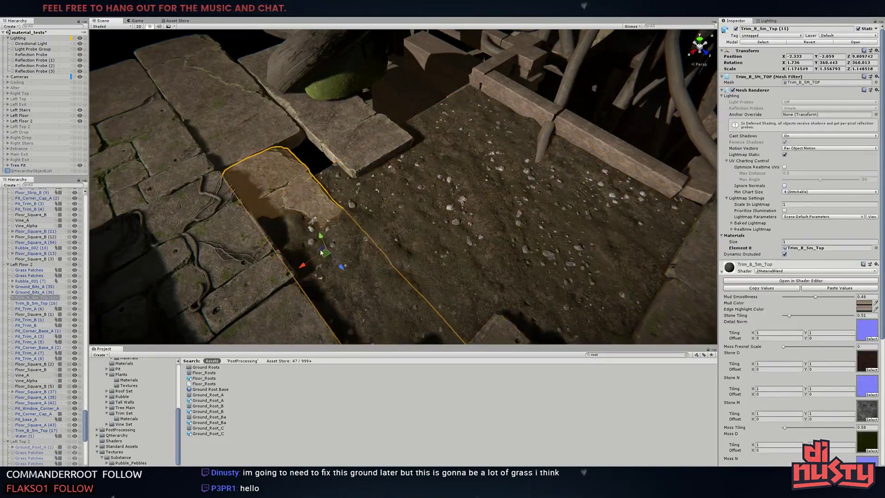
key(f)
mouse_move(350, 217)
alt+mouse_down()
mouse_move(362, 221)
mouse_move(365, 196)
alt+mouse_up()
click(364, 196)
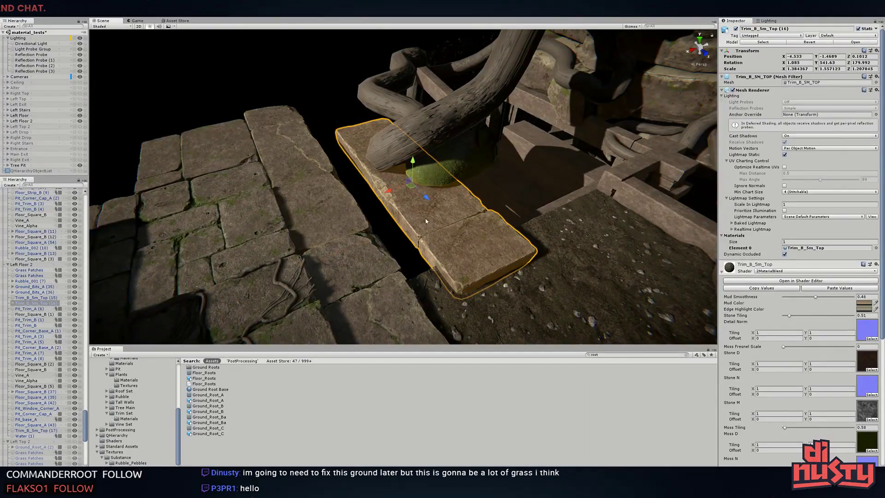
mouse_move(441, 209)
alt+mouse_down()
mouse_move(228, 209)
mouse_move(539, 215)
alt+mouse_up()
Duplicate the Rubble_002 (11) cluster with Ctrl+D and position copies across the dirt
click(227, 209)
key(ctrl+d)
middle_drag(490, 217, 526, 217)
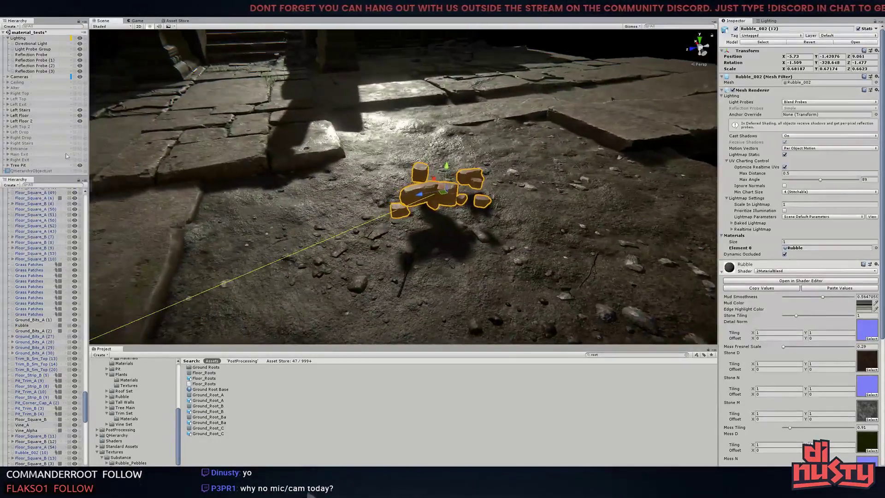
alt+drag(387, 184, 363, 177)
alt+drag(422, 195, 338, 172)
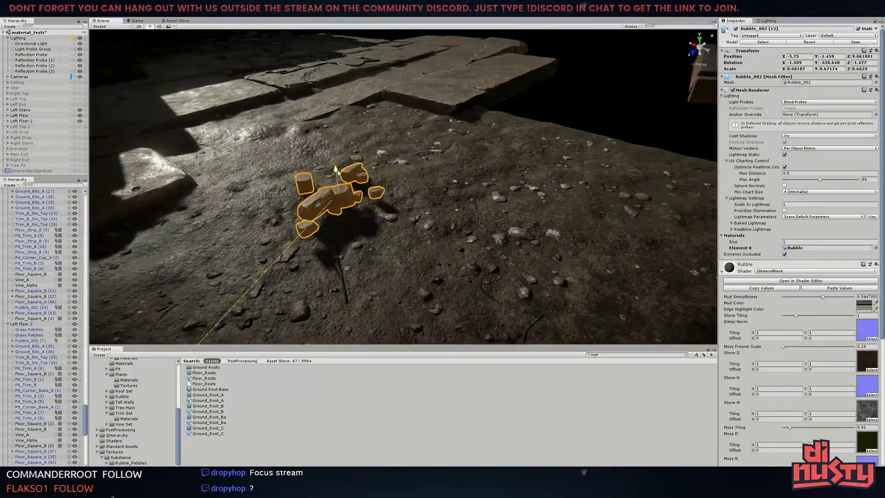
click(496, 202)
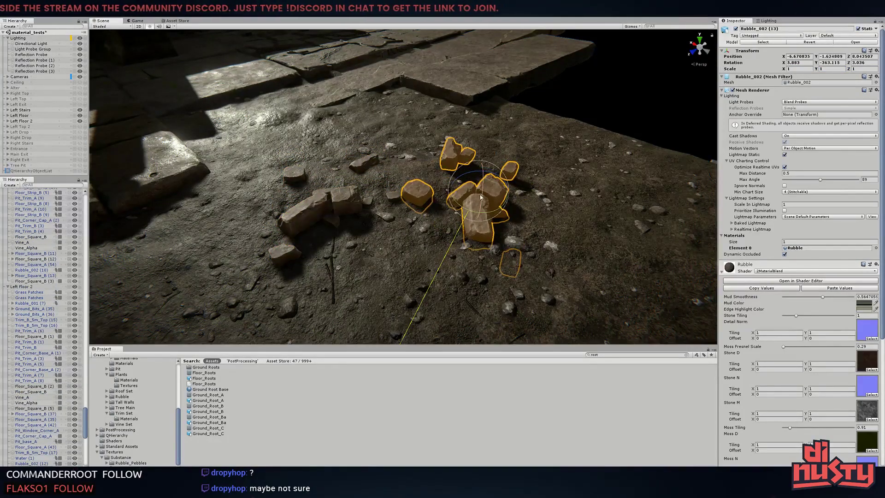
mouse_move(481, 181)
alt+mouse_down()
mouse_move(282, 286)
mouse_move(502, 159)
mouse_move(488, 175)
alt+mouse_up()
click(282, 286)
Spin a rubble cluster around its vertical axis so it looks naturally placed
click(502, 159)
drag(415, 139, 599, 332)
mouse_move(507, 231)
alt+mouse_down()
mouse_move(449, 210)
mouse_move(417, 175)
alt+mouse_up()
alt+drag(361, 199, 401, 171)
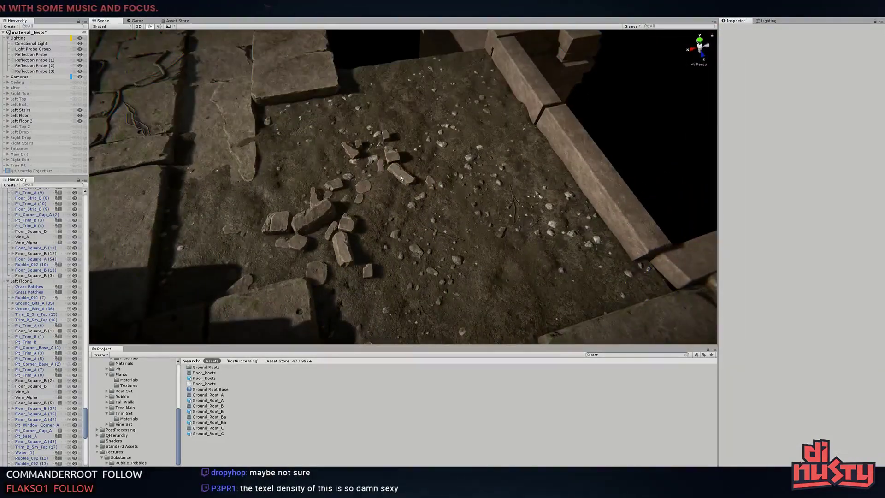
click(401, 172)
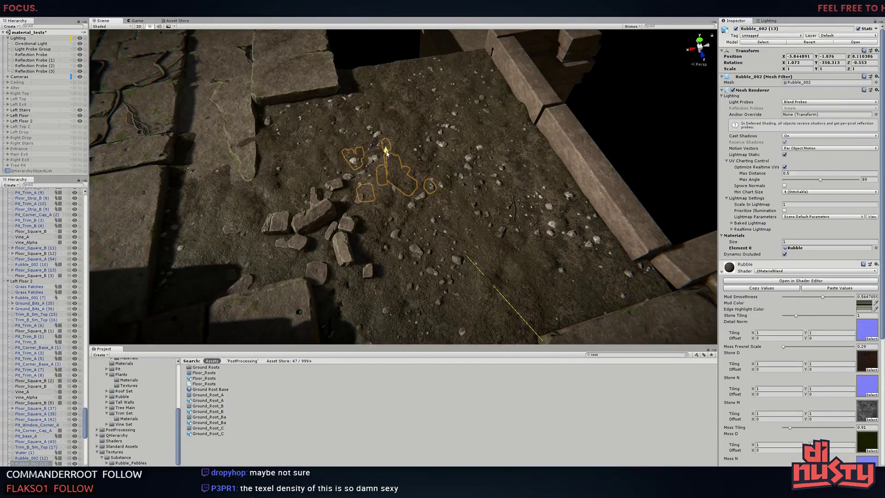
drag(530, 163, 516, 165)
key(w)
alt+drag(516, 165, 488, 163)
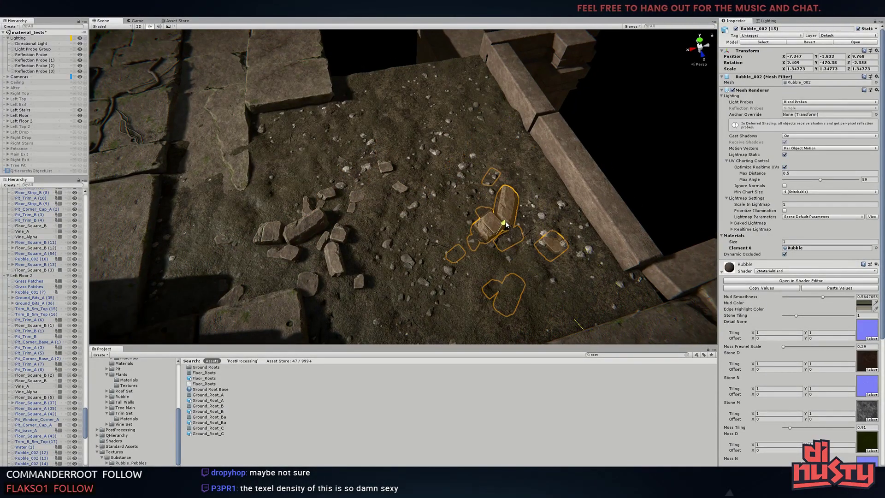
mouse_move(496, 229)
alt+mouse_down()
mouse_move(516, 216)
mouse_move(584, 210)
mouse_move(427, 210)
alt+mouse_up()
click(517, 217)
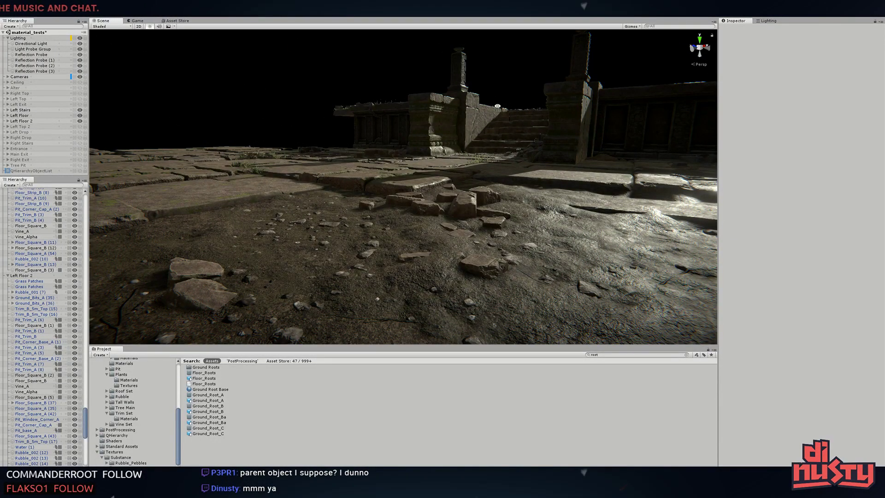
Survey the floor from overhead and frame a floor square tile near the stone tiles
mouse_move(497, 106)
alt+mouse_down()
mouse_move(529, 235)
mouse_move(484, 194)
alt+mouse_up()
click(528, 236)
click(461, 304)
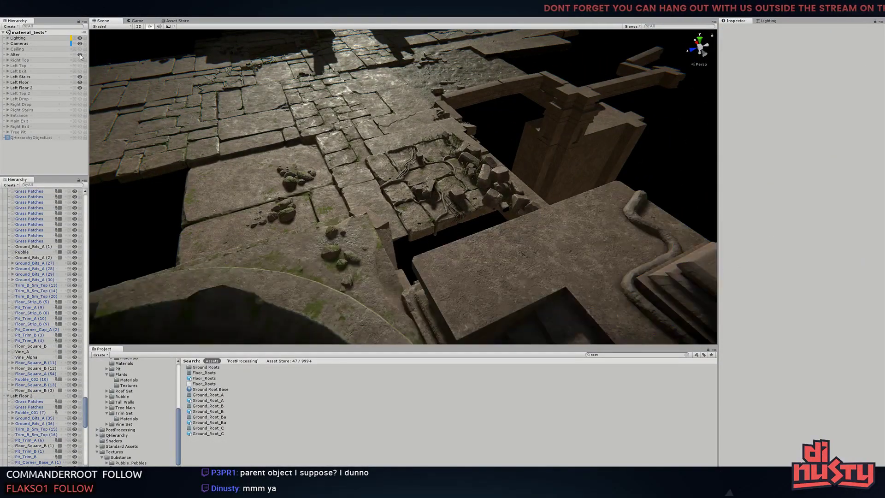
mouse_move(415, 194)
alt+mouse_down()
mouse_move(461, 230)
mouse_move(463, 243)
mouse_move(434, 130)
alt+mouse_up()
click(474, 254)
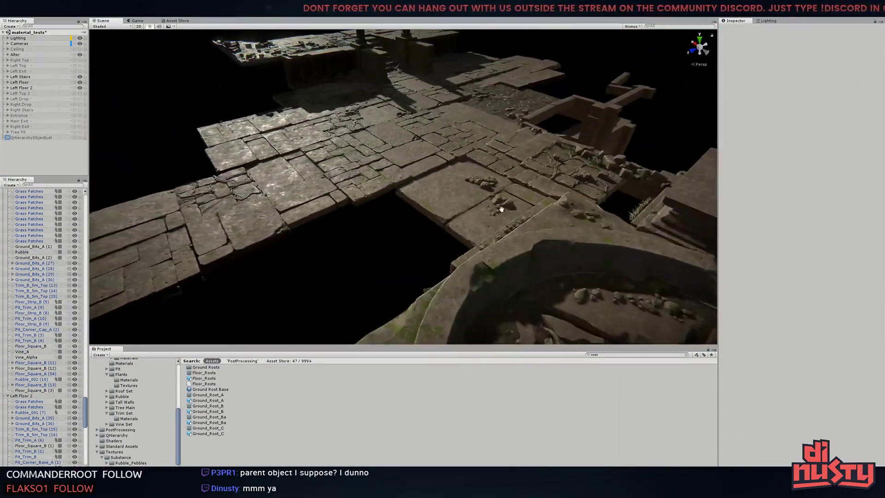
click(434, 130)
key(f)
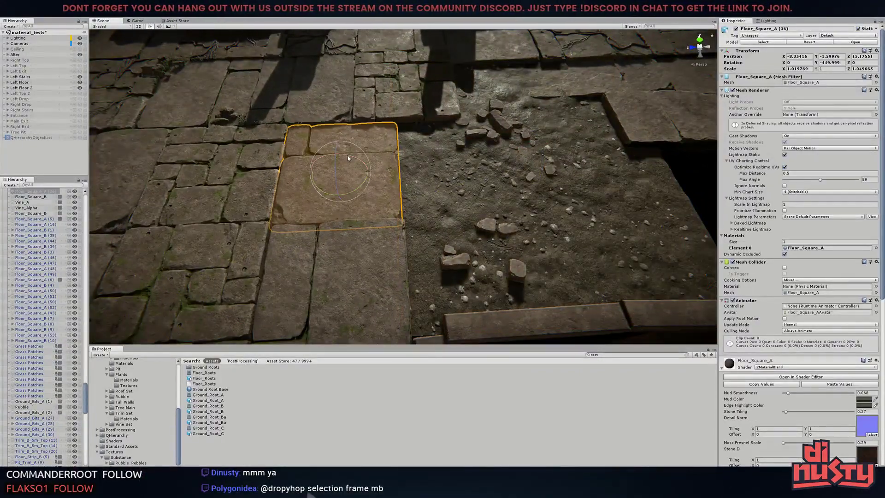
mouse_move(348, 158)
alt+mouse_down()
mouse_move(414, 175)
mouse_move(361, 164)
mouse_move(380, 195)
alt+mouse_up()
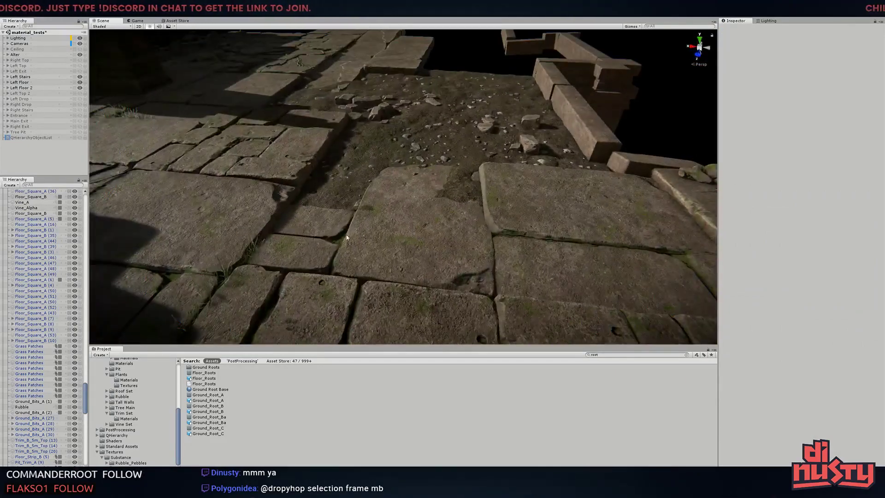
alt+drag(538, 237, 415, 184)
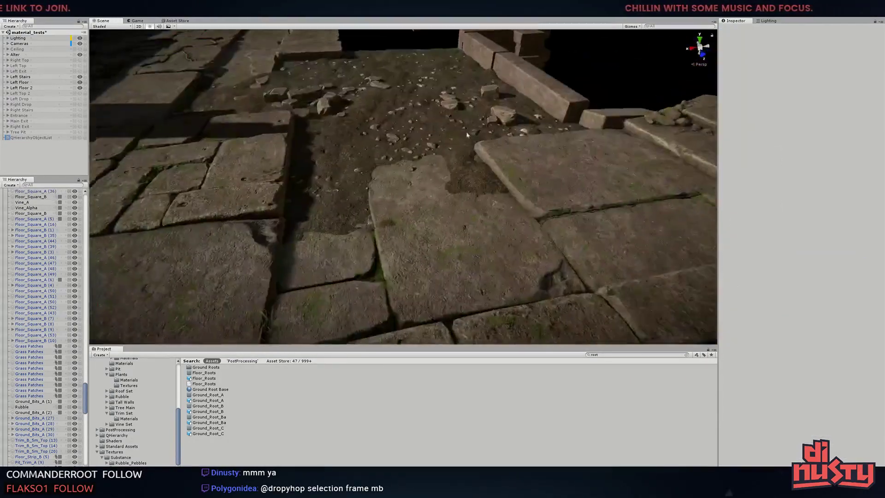
Rotate the Rubble_002 (16) cluster on the stone tiles and raise it slightly on Y
click(333, 111)
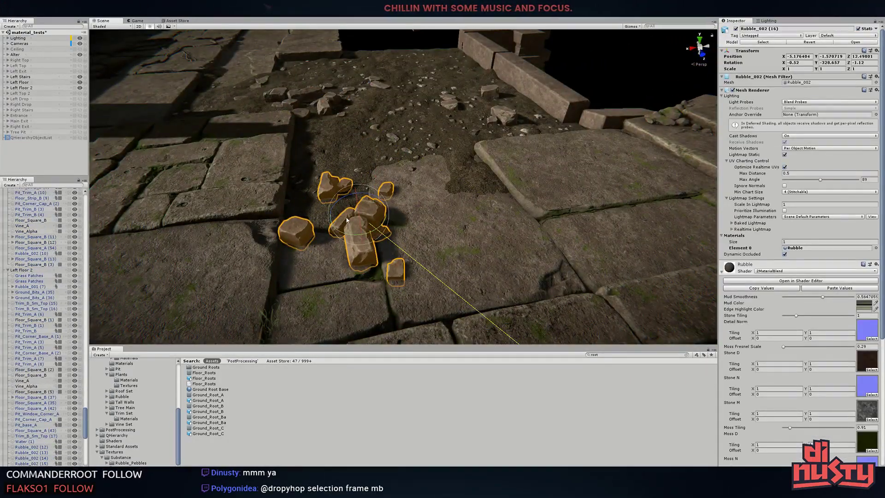
alt+drag(346, 220, 415, 184)
drag(428, 182, 501, 176)
key(w)
alt+drag(404, 189, 404, 165)
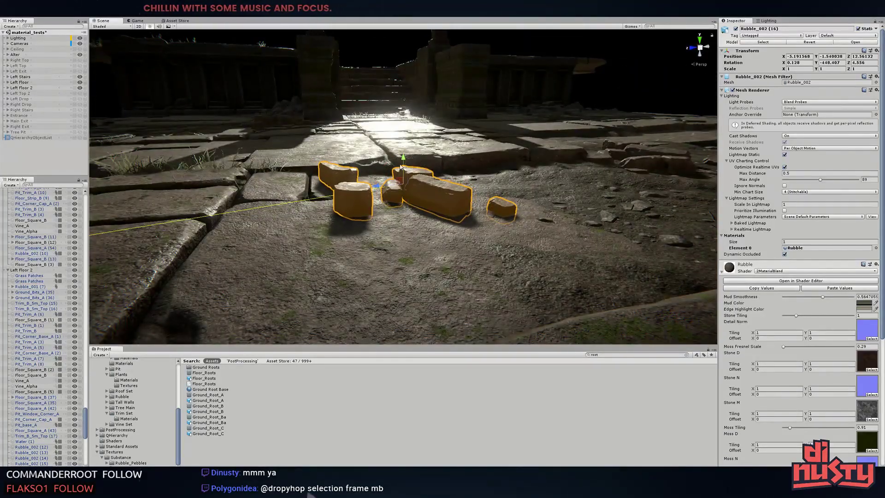
right_drag(401, 167, 606, 229)
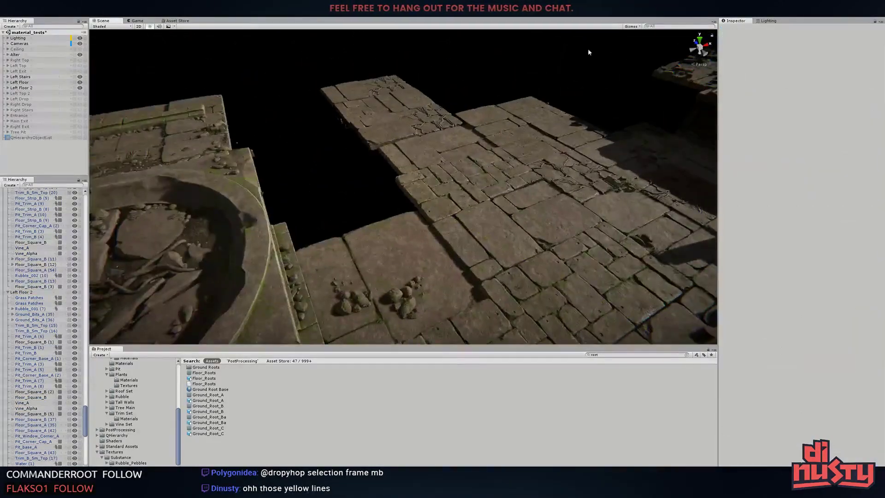
click(631, 26)
drag(677, 34, 690, 38)
click(308, 148)
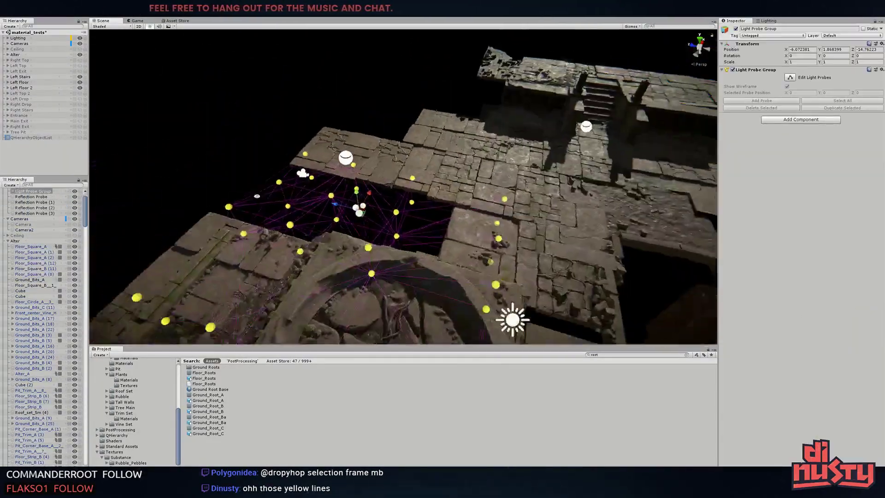
mouse_move(309, 148)
right_down()
mouse_move(451, 146)
mouse_move(500, 222)
mouse_move(534, 222)
right_up()
click(450, 147)
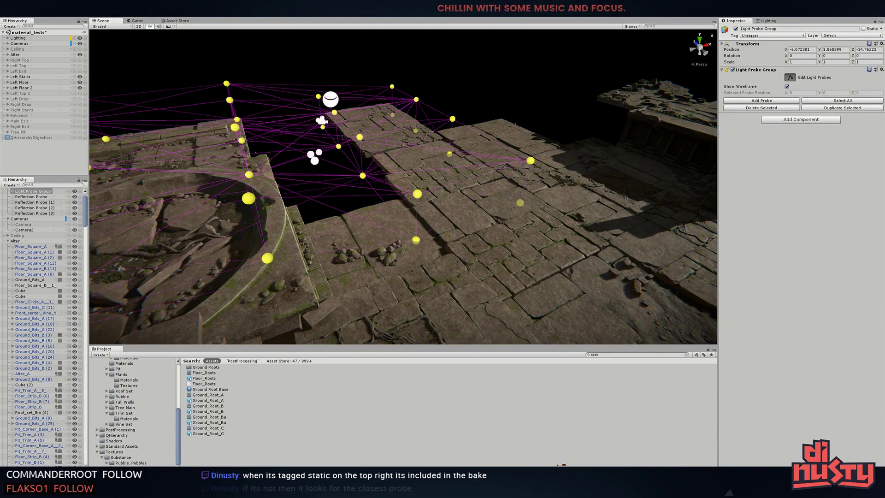
alt+drag(651, 197, 508, 65)
click(508, 65)
click(631, 26)
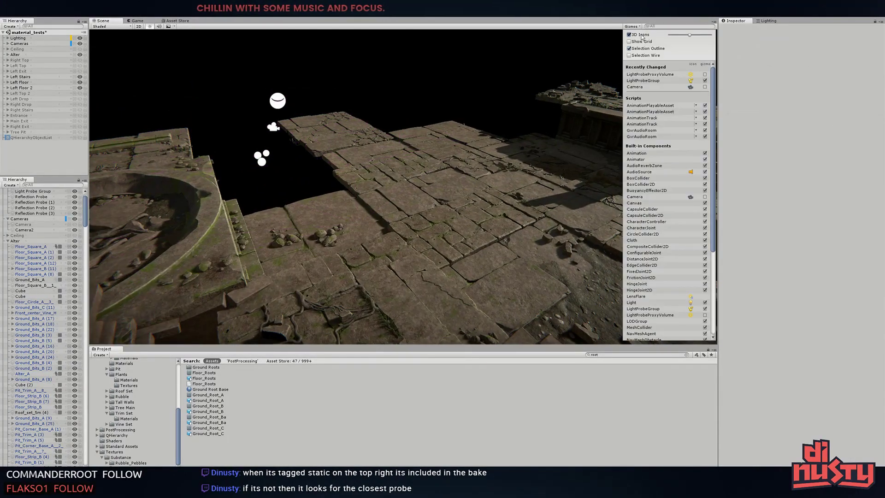
mouse_move(461, 185)
right_down()
mouse_move(428, 238)
mouse_move(406, 217)
right_up()
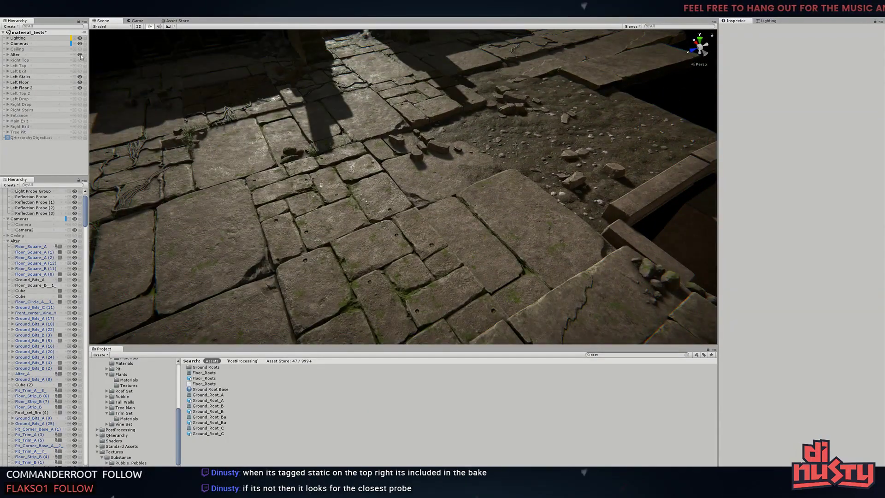
Select the vine-covered tile Floor_Square_B (2) and move it over the gap
click(80, 56)
click(81, 55)
click(369, 164)
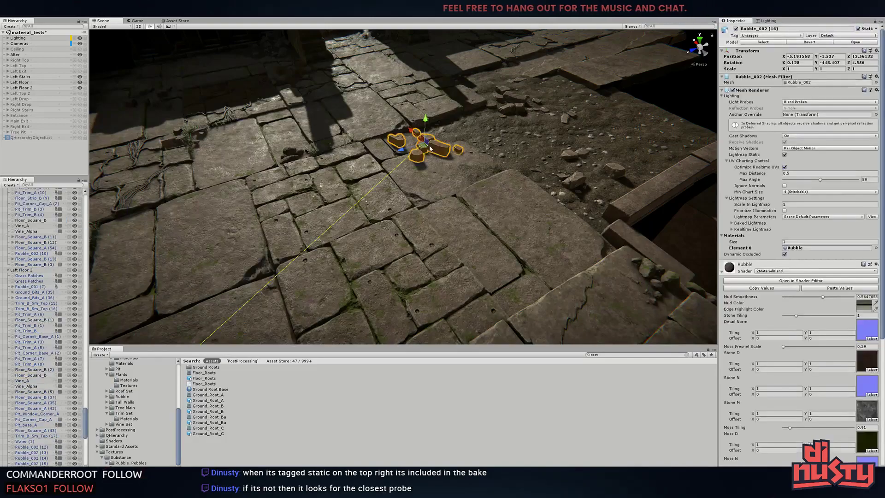
scroll(34, 329, down, 5)
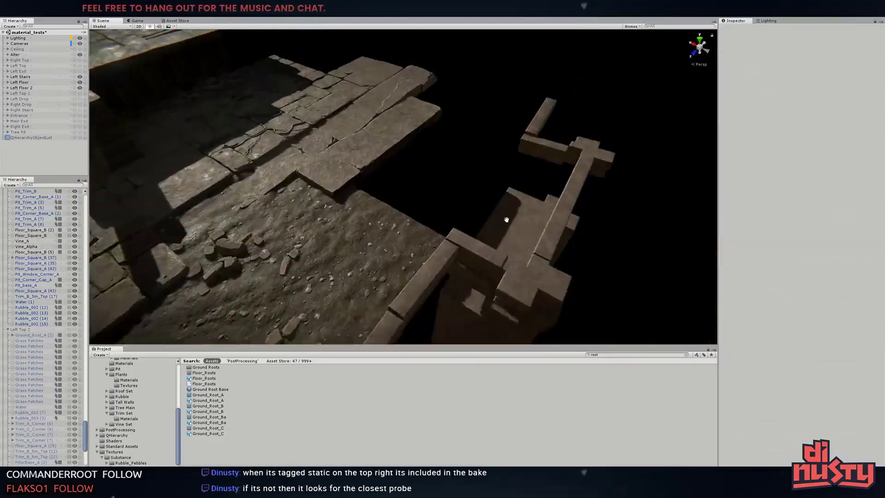
right_drag(323, 184, 350, 175)
click(385, 92)
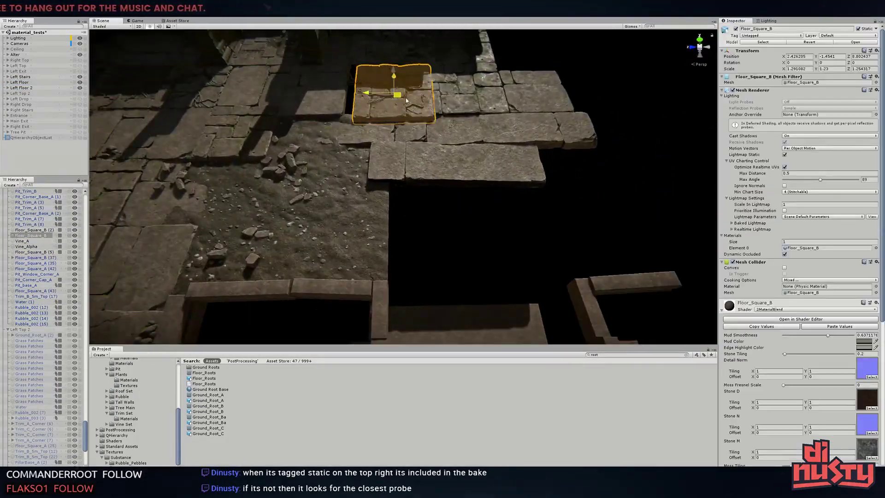
shift+click(28, 246)
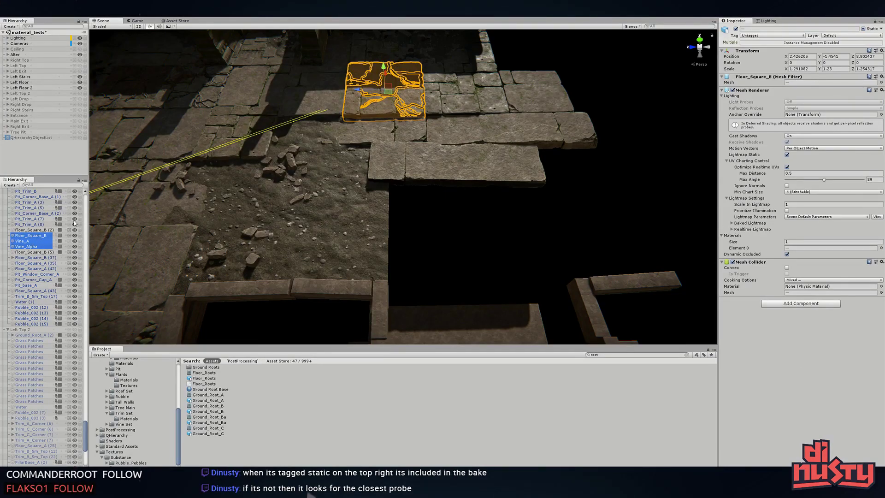
click(189, 83)
click(360, 133)
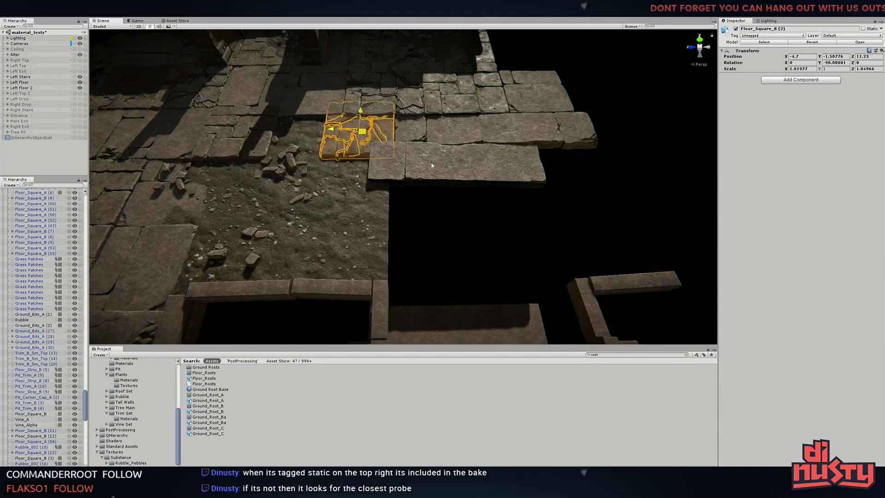
right_drag(432, 165, 323, 194)
Remove its Texture Group child and stretch the vine tile to about twice its width
click(13, 386)
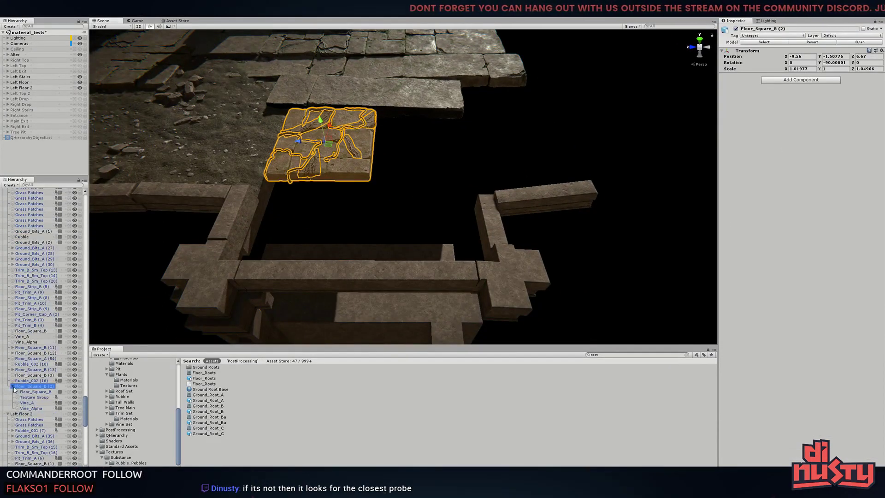
click(462, 252)
click(368, 177)
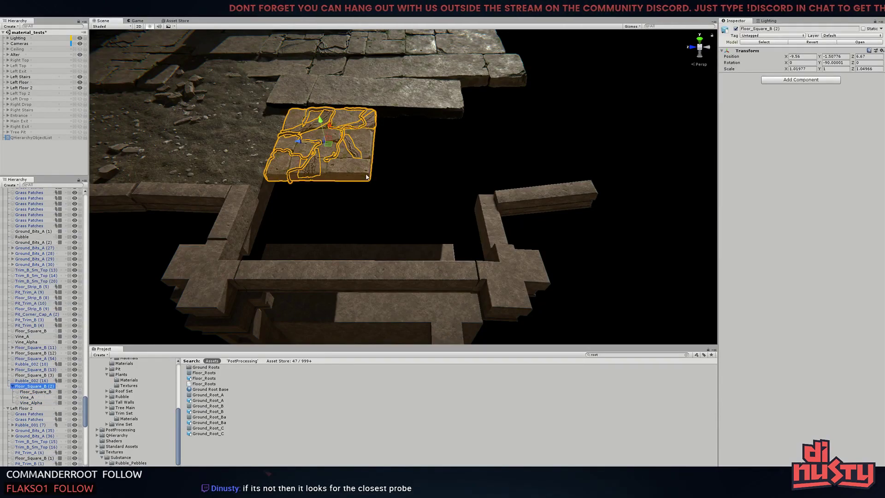
click(372, 147)
shift+click(350, 148)
drag(374, 146, 474, 148)
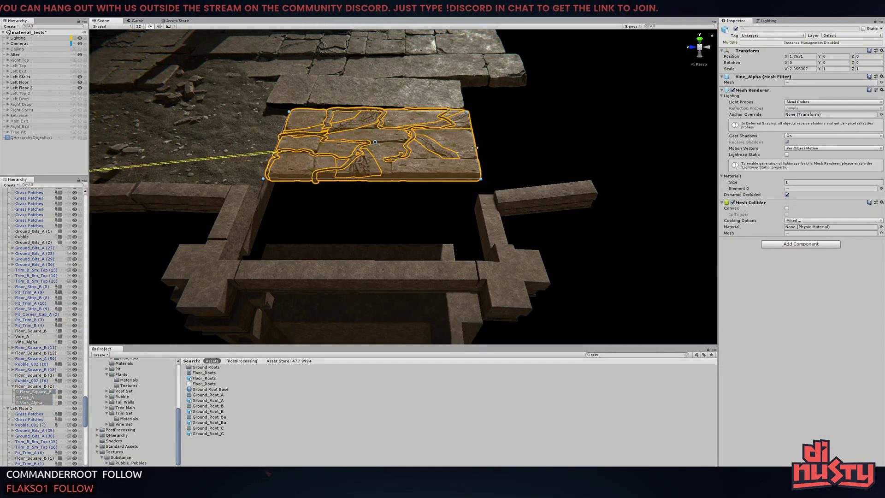
mouse_move(475, 147)
right_down()
mouse_move(445, 223)
mouse_move(561, 251)
right_up()
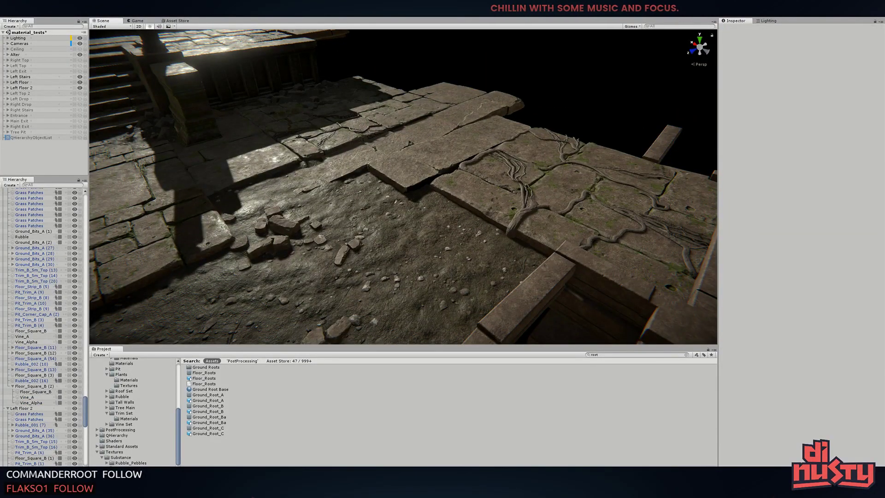
Make the vine slab slightly taller and check the result from above
click(429, 203)
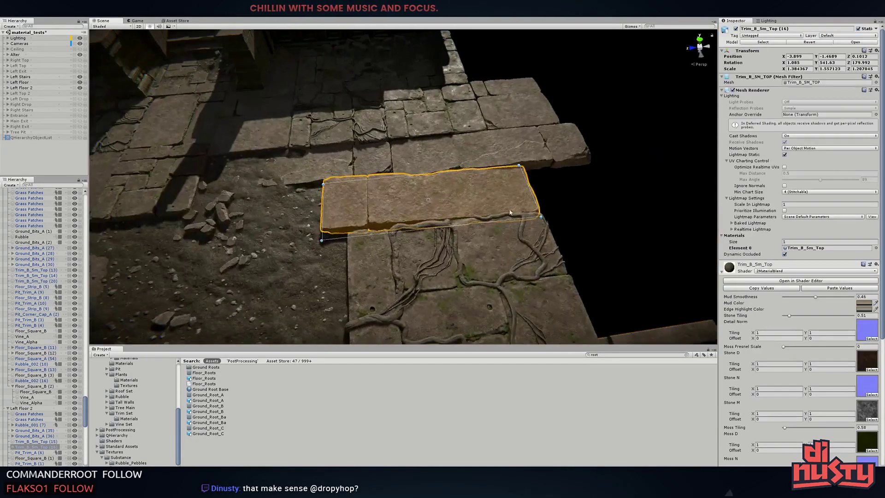
right_drag(429, 203, 460, 194)
click(488, 188)
click(461, 185)
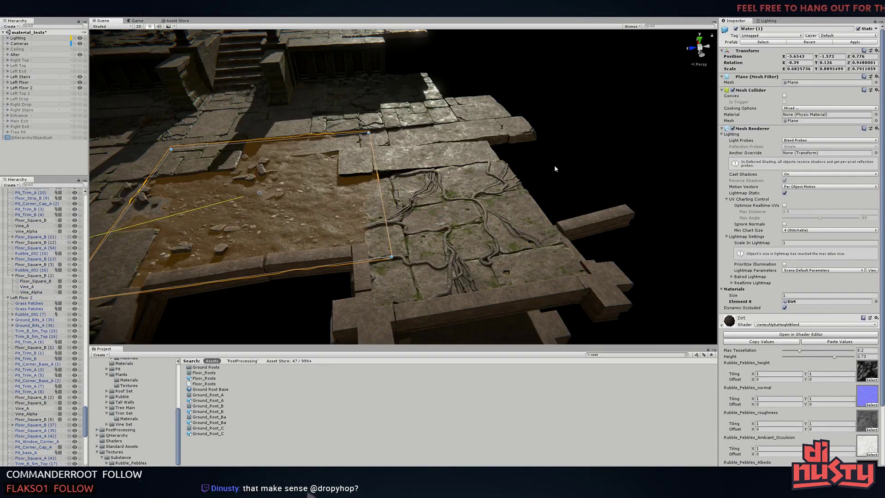
mouse_move(465, 186)
right_down()
mouse_move(401, 274)
mouse_move(288, 215)
mouse_move(269, 184)
right_up()
click(305, 221)
drag(269, 184, 269, 187)
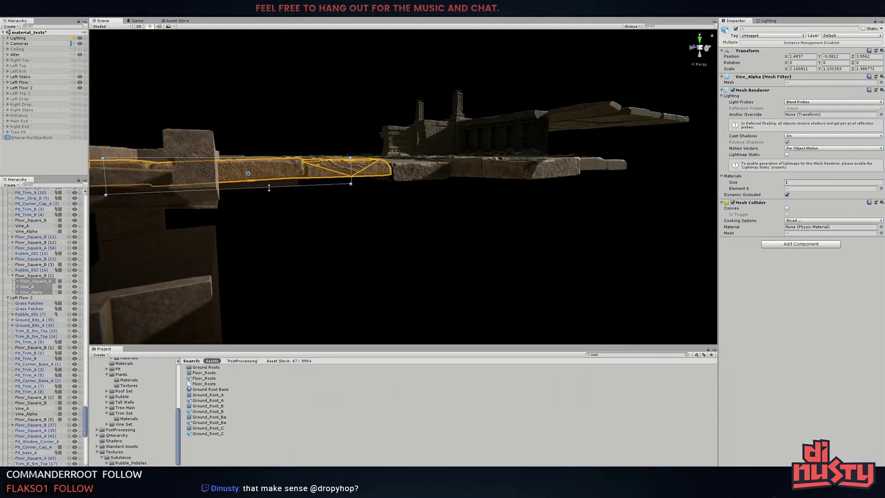
mouse_move(252, 156)
right_down()
mouse_move(256, 243)
mouse_move(491, 258)
mouse_move(466, 228)
right_up()
click(253, 237)
click(491, 257)
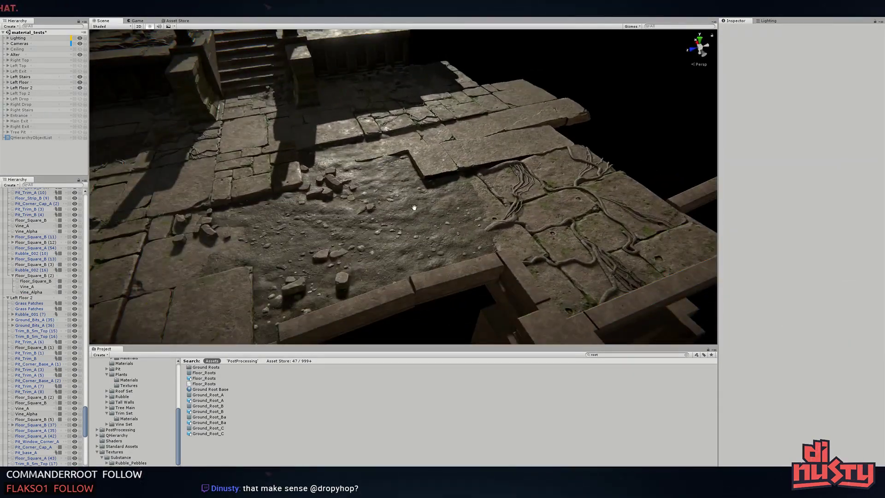
right_drag(414, 207, 599, 197)
Switch to Spotify and start the Deus Ex: Human Revolution album radio
key(alt+Tab)
click(527, 217)
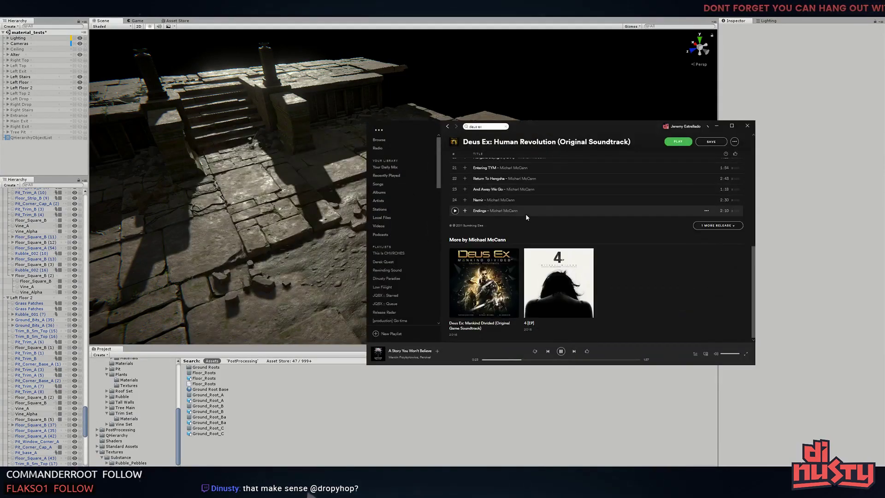
scroll(484, 327, up, 1)
scroll(534, 212, up, 5)
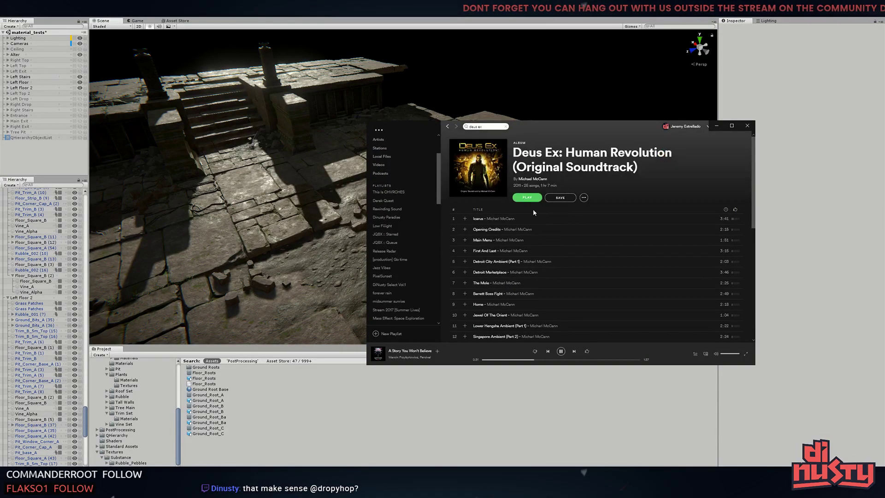
click(625, 216)
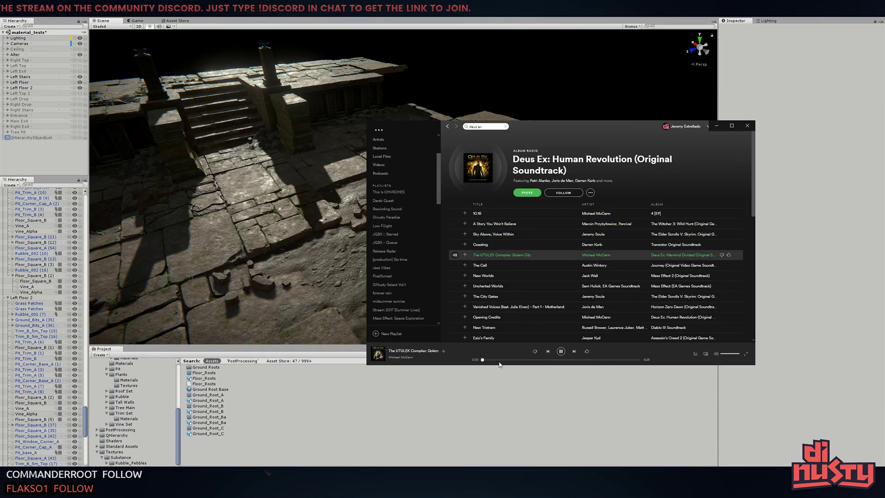
Frame Floor_Square_A (42) near the stairs, tilt it slightly, and look over the grassy rubble
key(alt+Tab)
click(364, 159)
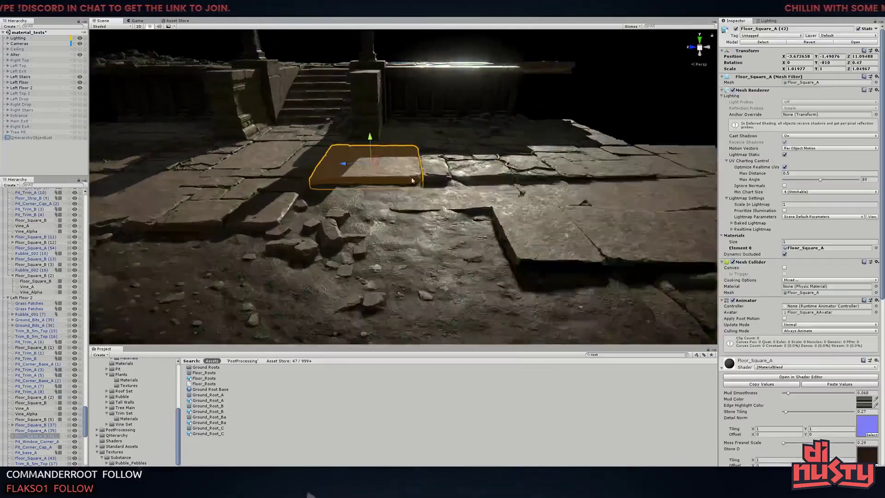
key(f)
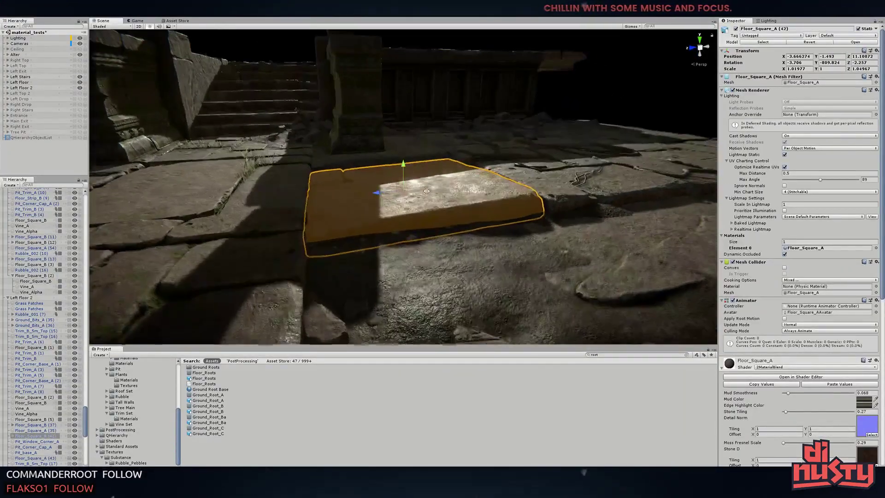
mouse_move(389, 164)
right_down()
mouse_move(571, 147)
mouse_move(542, 92)
right_up()
click(251, 111)
key(f)
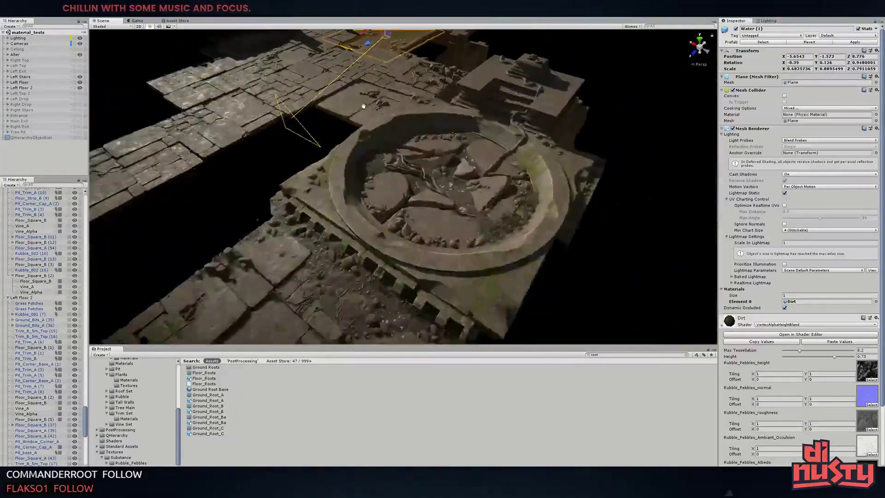
click(464, 212)
key(f)
middle_drag(465, 213, 465, 212)
key(alt+Tab)
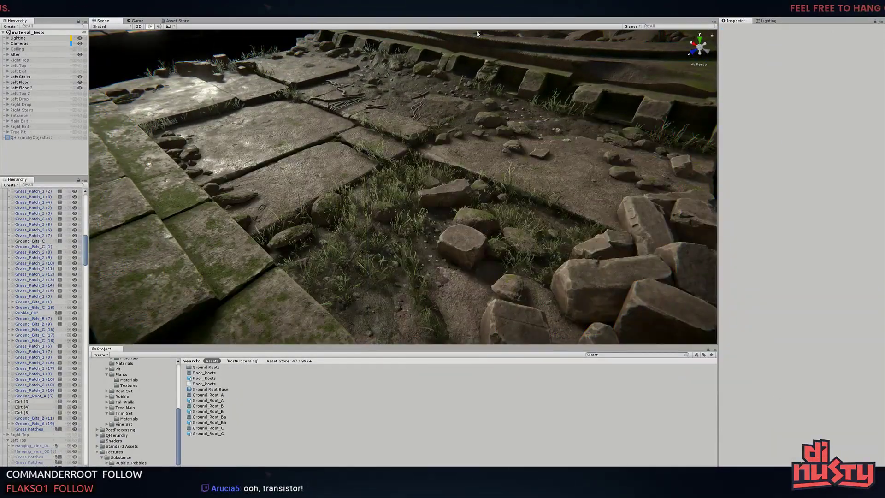
Select grass patches and rock clusters around the floor and frame them
key(alt+Tab)
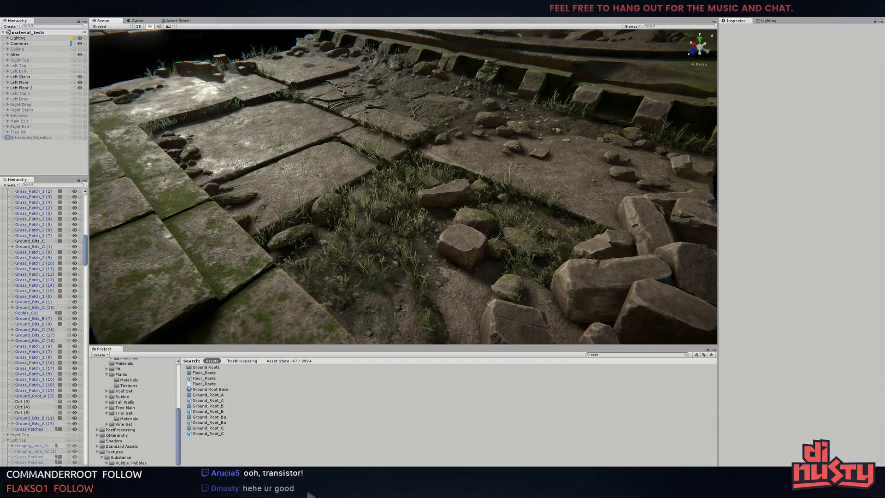
click(375, 257)
click(316, 287)
shift+click(201, 188)
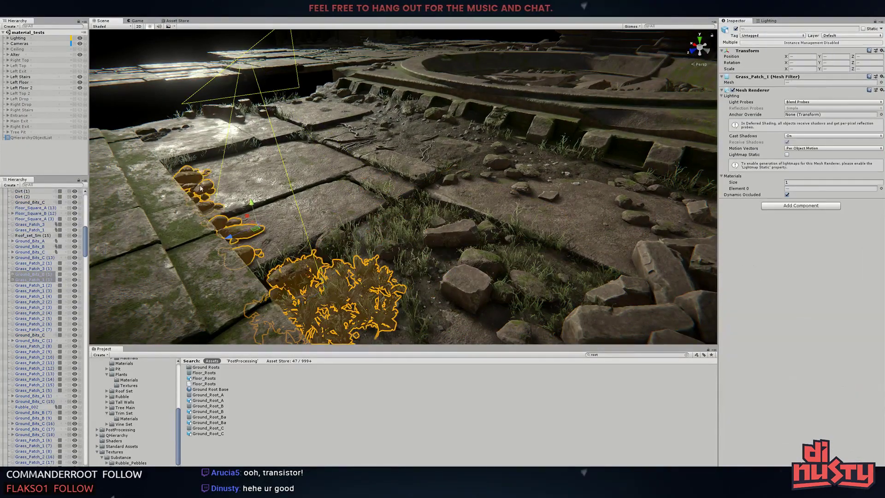
shift+click(159, 134)
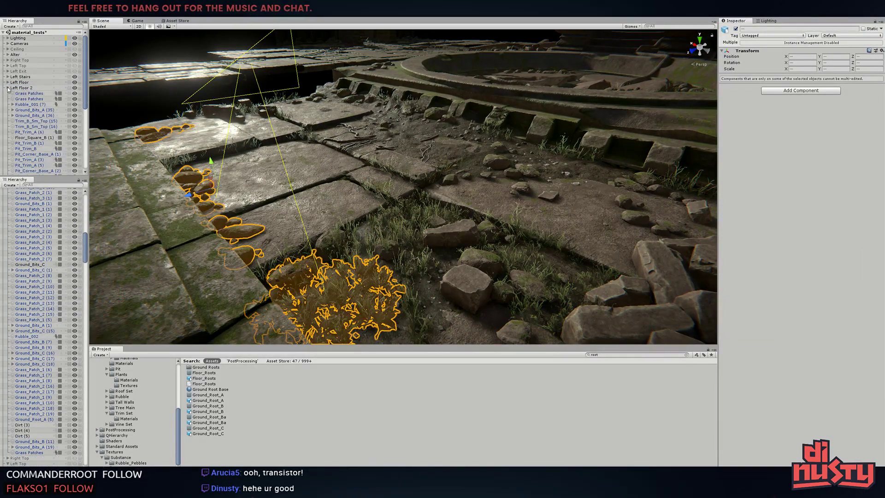
click(7, 87)
key(f)
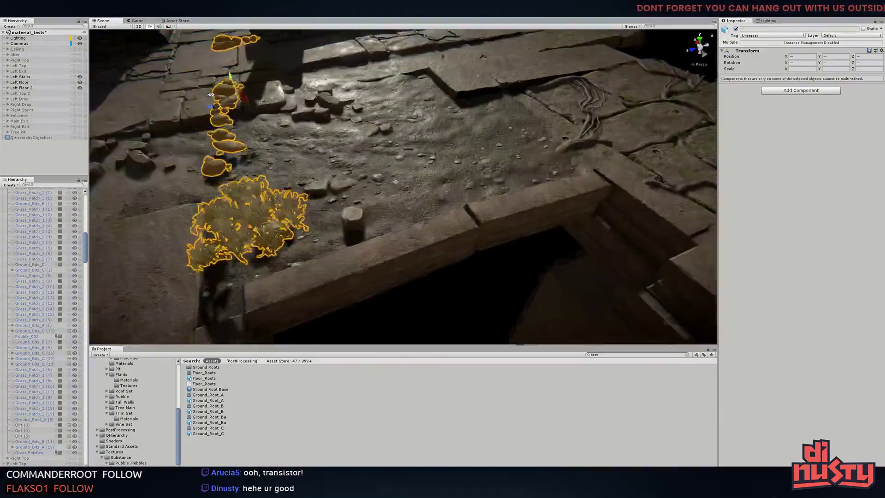
Inspect the rock pieces Ground_Bits_B (6), Ground_Bits_A (2) and the grass patch Grass_Patch_1 (11)
click(424, 119)
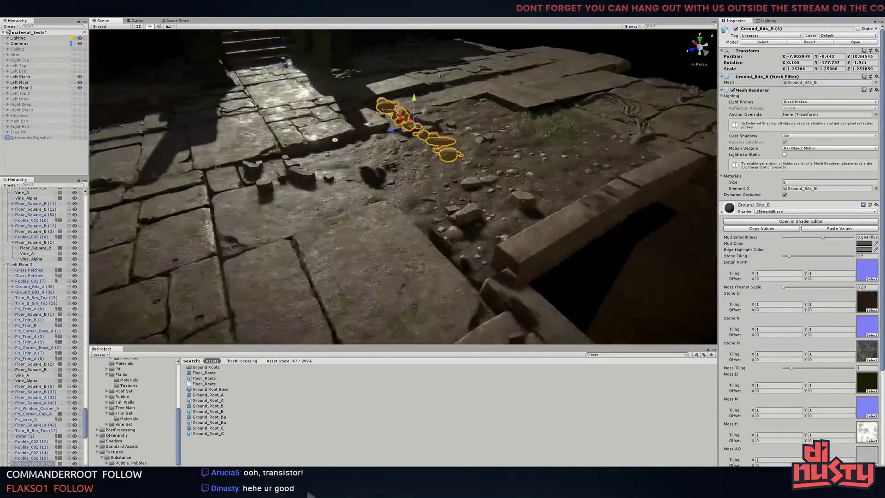
alt+drag(424, 119, 496, 160)
click(228, 217)
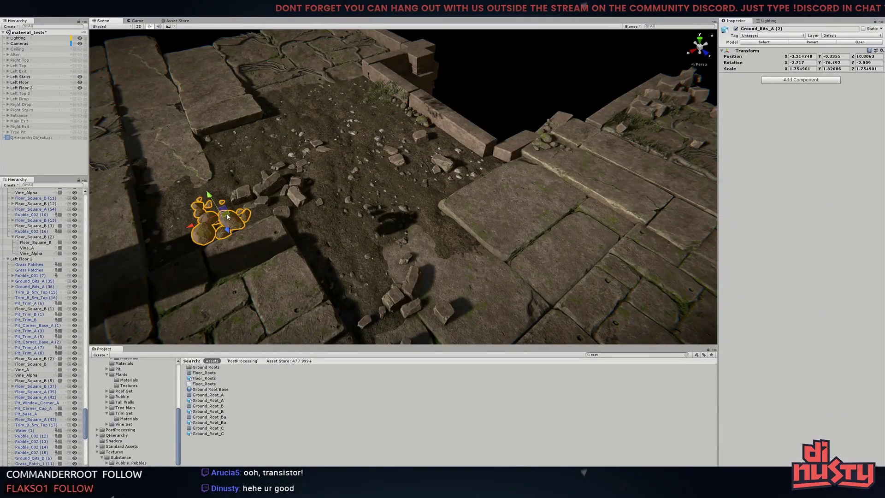
click(385, 90)
key(f)
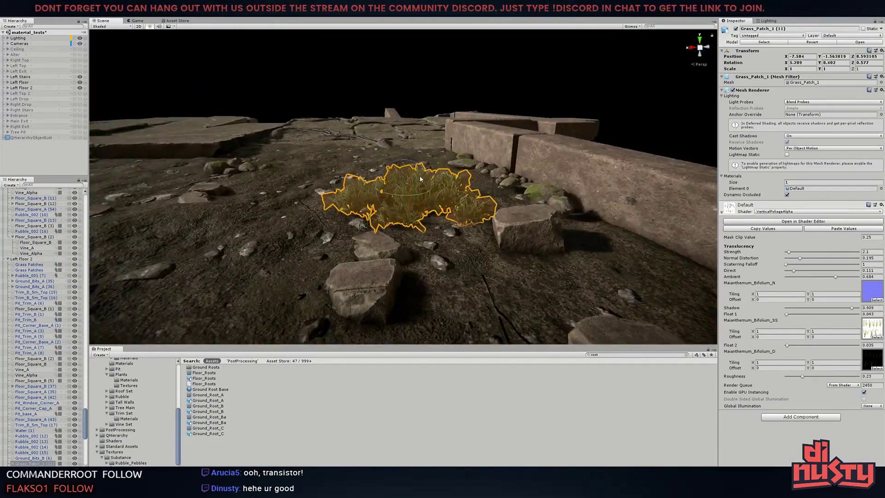
double_click(32, 458)
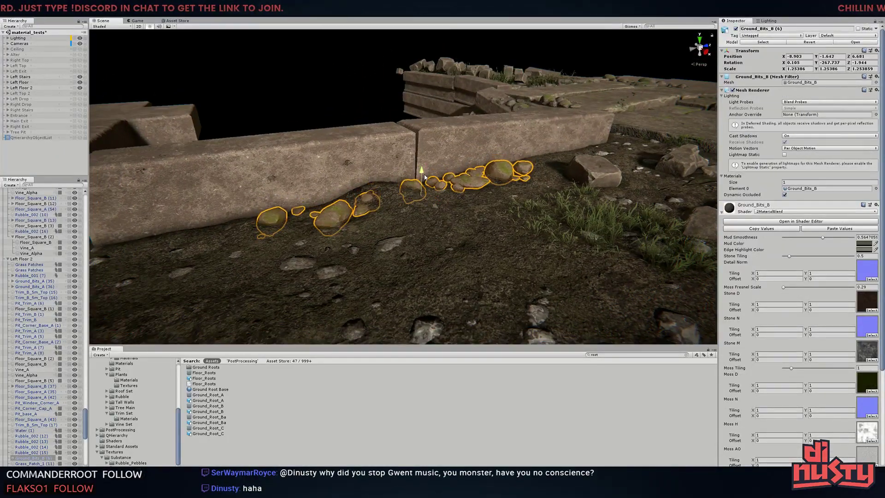
right_drag(610, 102, 423, 110)
click(423, 110)
Select and frame Grass Patches (1) on the far ledge
click(442, 53)
drag(85, 406, 85, 372)
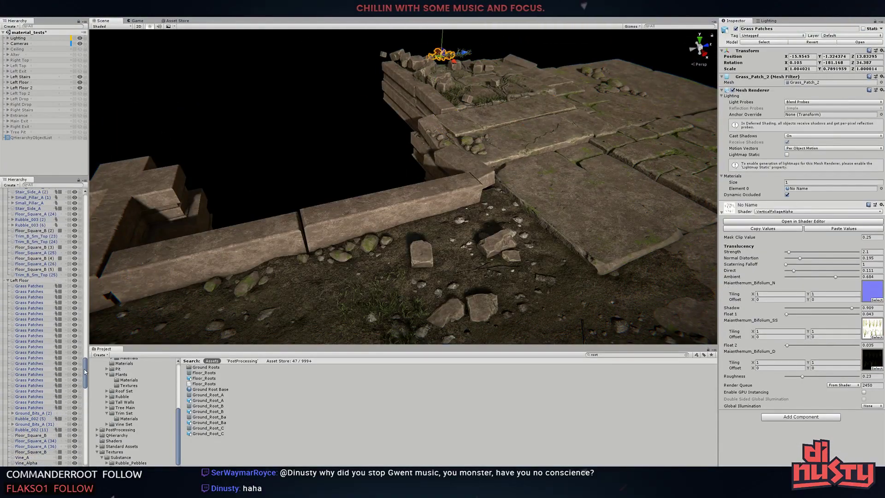
click(463, 61)
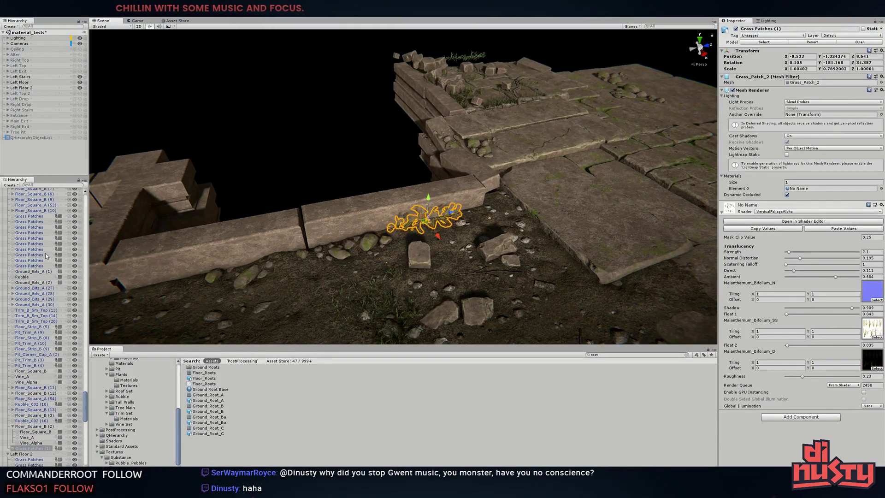
key(f)
mouse_move(416, 183)
alt+mouse_down()
mouse_move(405, 194)
mouse_move(298, 174)
mouse_move(397, 193)
alt+mouse_up()
Frame Grass_Patch_1 (12), then make Left Top 2 visible and select Ground_Root_A (3)
click(411, 182)
click(403, 192)
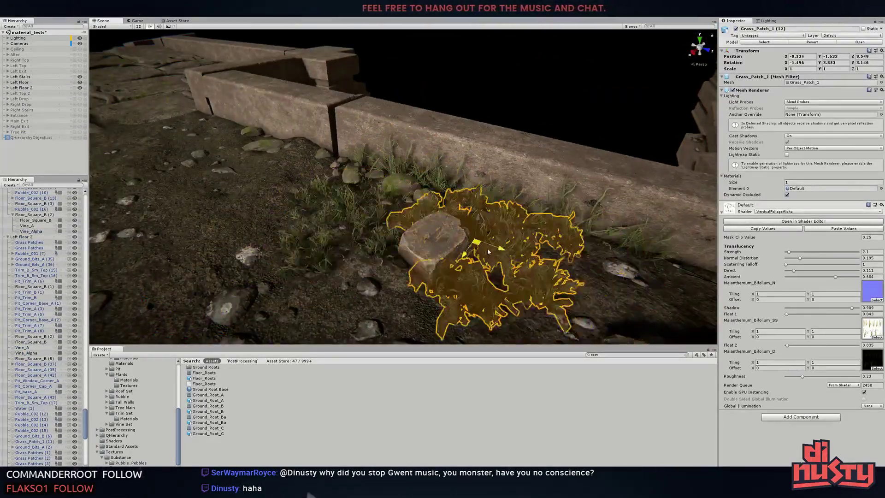
key(f)
right_drag(404, 192, 345, 196)
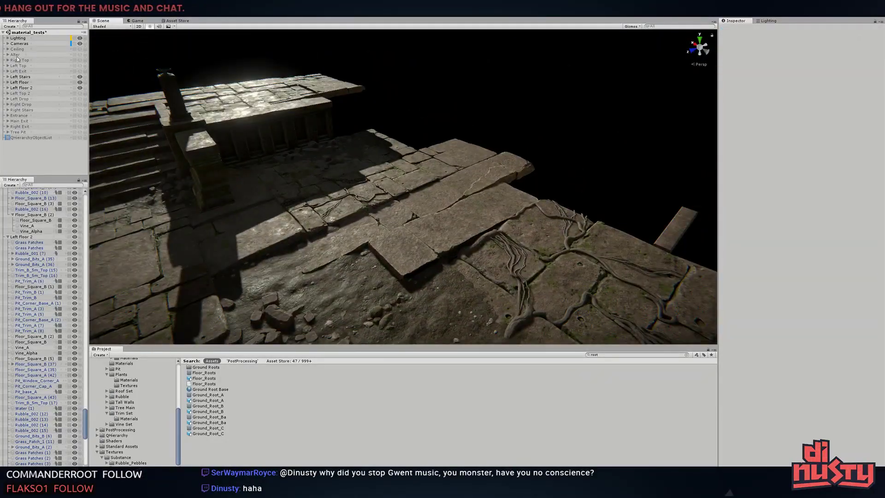
click(80, 93)
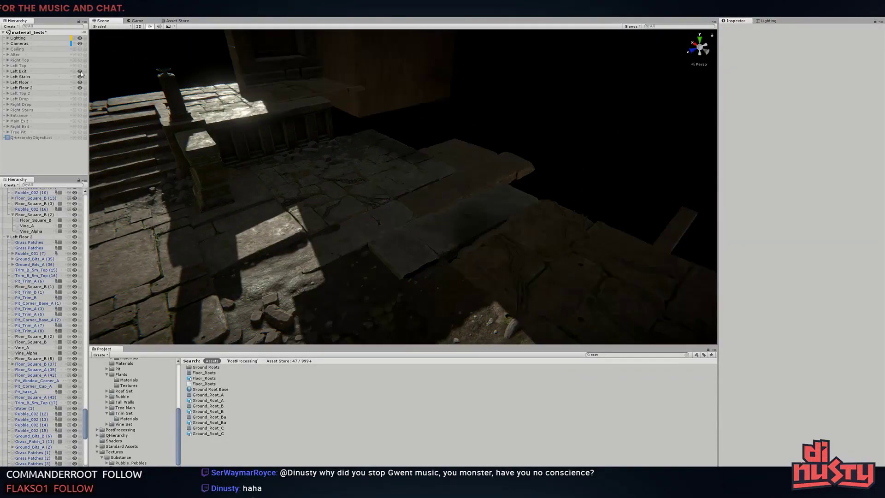
click(513, 105)
Parent Ground_Root_A (3) under the Left Floor group and try turning it to a new angle
drag(45, 464, 40, 88)
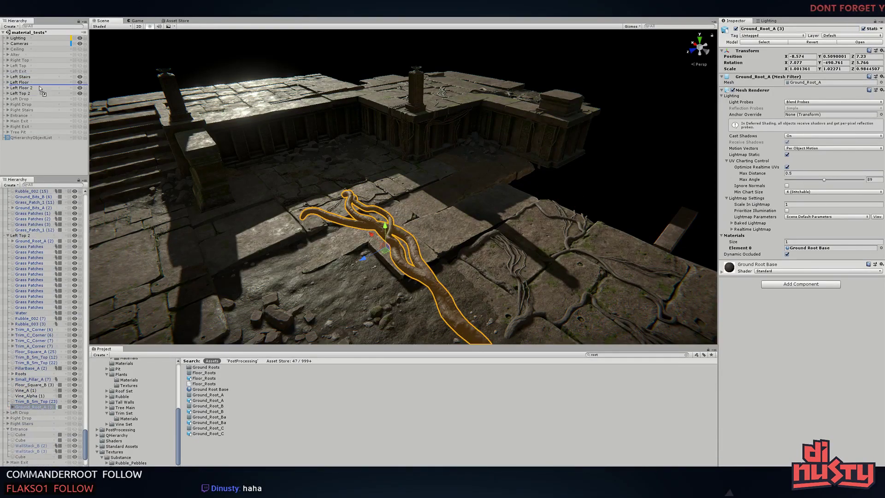
alt+drag(442, 221, 483, 236)
key(f)
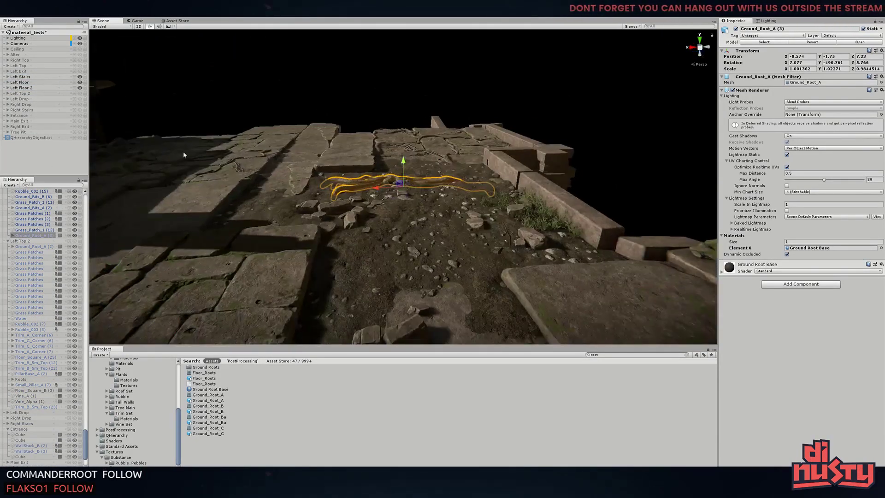
key(e)
drag(431, 196, 451, 193)
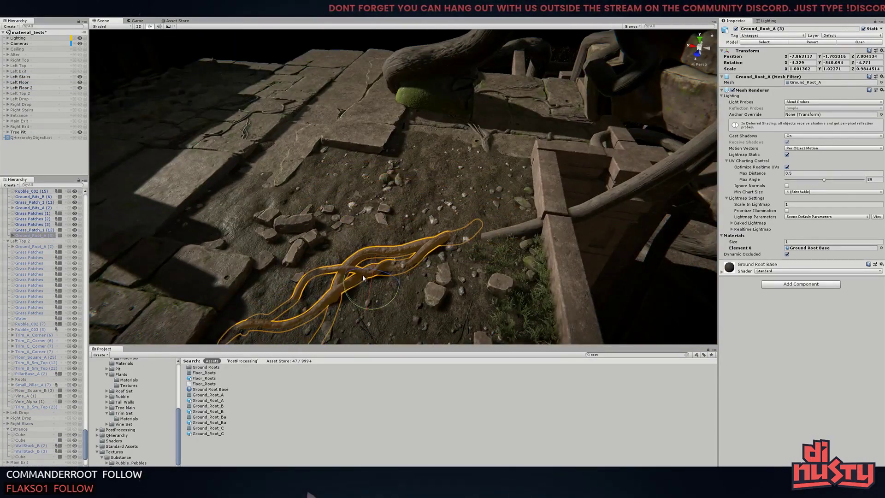
key(w)
mouse_move(362, 274)
alt+mouse_down()
mouse_move(438, 158)
mouse_move(461, 229)
alt+mouse_up()
Undo the root's rotation and move, back to the rubble cluster placement
key(ctrl+z)
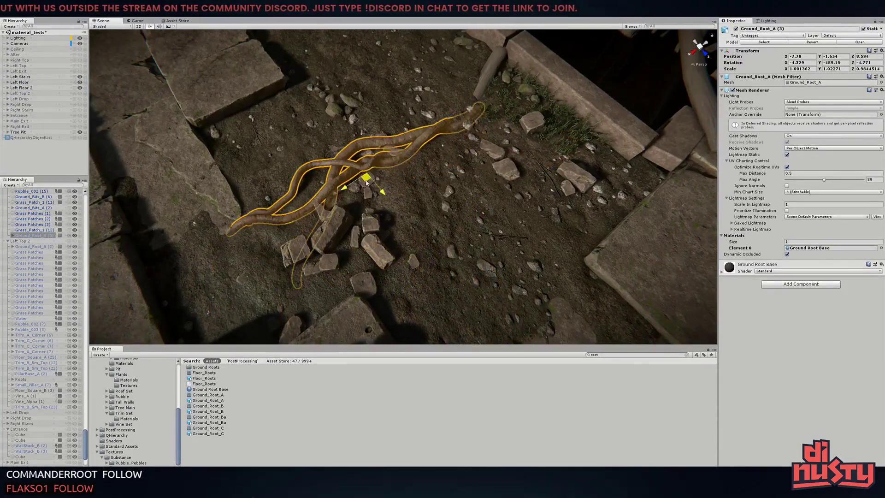
key(ctrl+z)
key(ctrl+z)
key(ctrl+z)
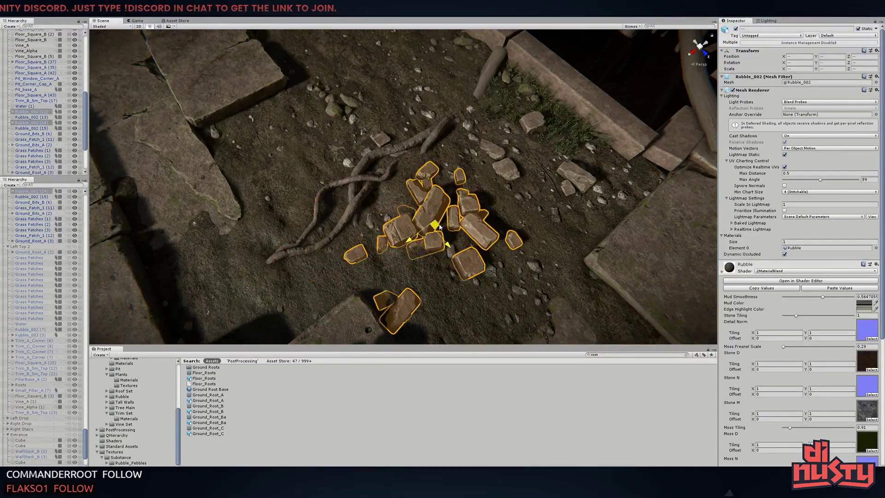
key(ctrl+z)
key(ctrl+z)
alt+drag(356, 276, 323, 202)
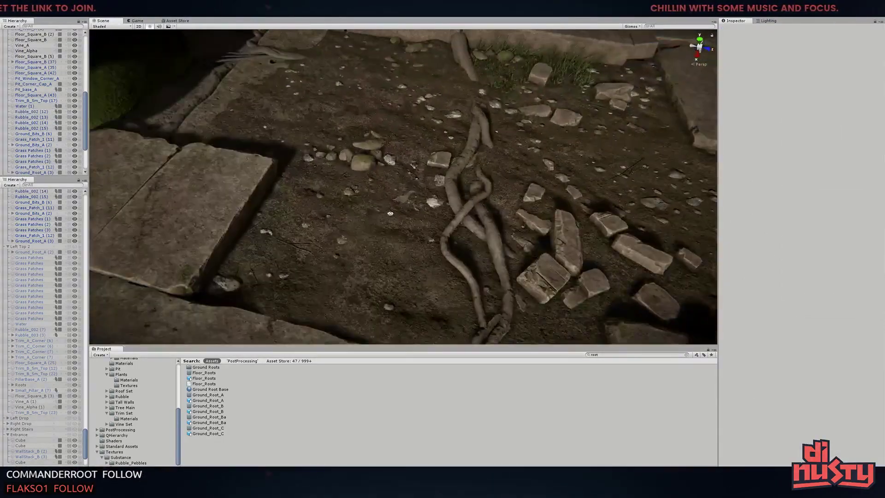
key(ctrl+z)
Add another copy of Grass_Patch_1 on the dirt
mouse_move(355, 161)
alt+mouse_down()
mouse_move(539, 262)
mouse_move(282, 151)
alt+mouse_up()
key(ctrl+y)
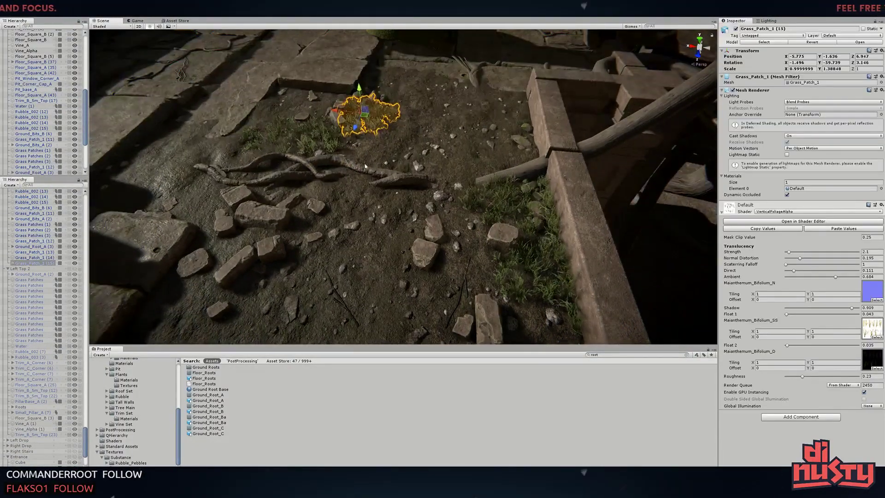
key(ctrl+z)
key(ctrl+z)
Duplicate the Ground_Bits_B strip and lay it along the stone slab gap
mouse_move(346, 163)
alt+mouse_down()
mouse_move(337, 180)
mouse_move(552, 222)
alt+mouse_up()
key(ctrl+y)
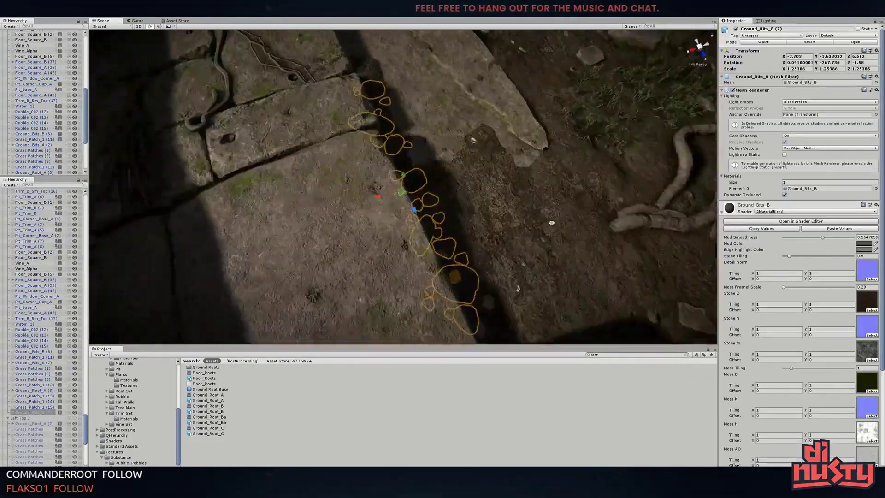
key(ctrl+z)
alt+drag(552, 223, 416, 160)
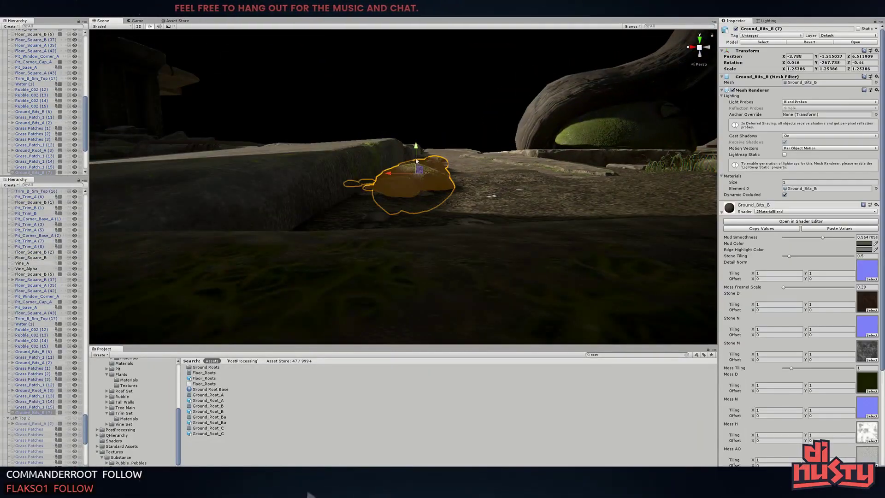
key(ctrl+z)
key(ctrl+z)
key(ctrl+z)
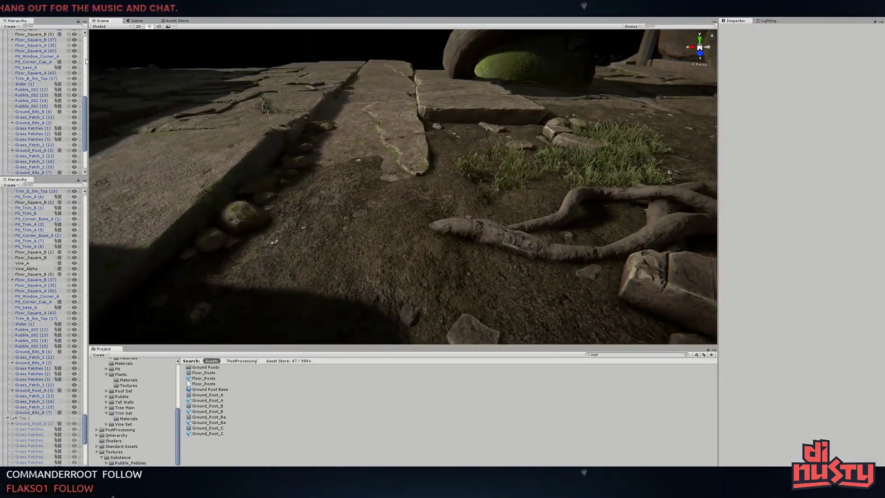
key(ctrl+z)
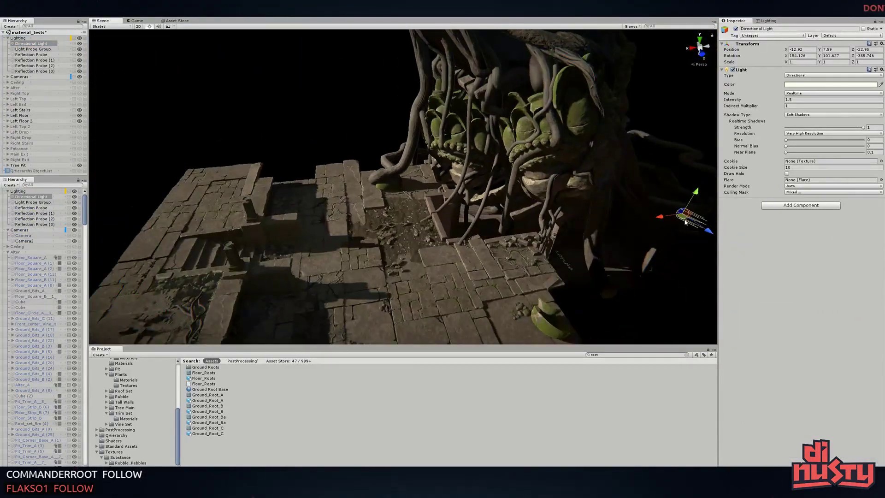
key(ctrl+z)
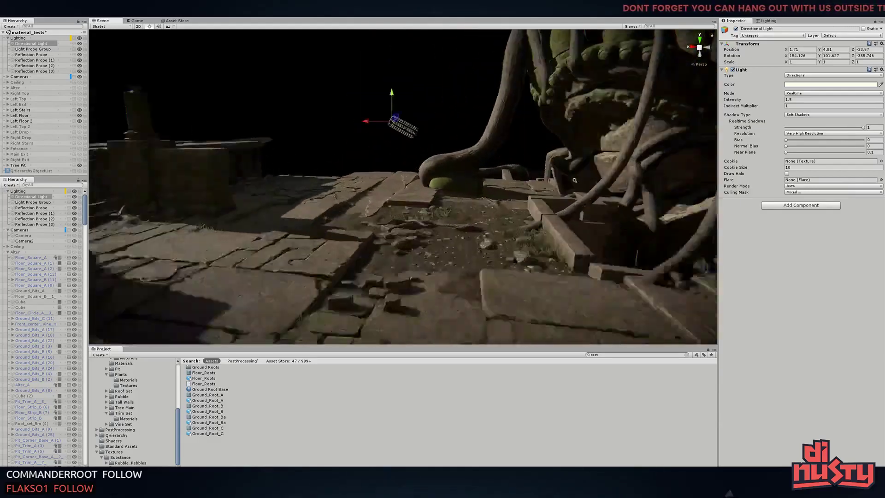
Rotate the Directional Light to change the floor's shadow direction
key(e)
drag(405, 106, 415, 113)
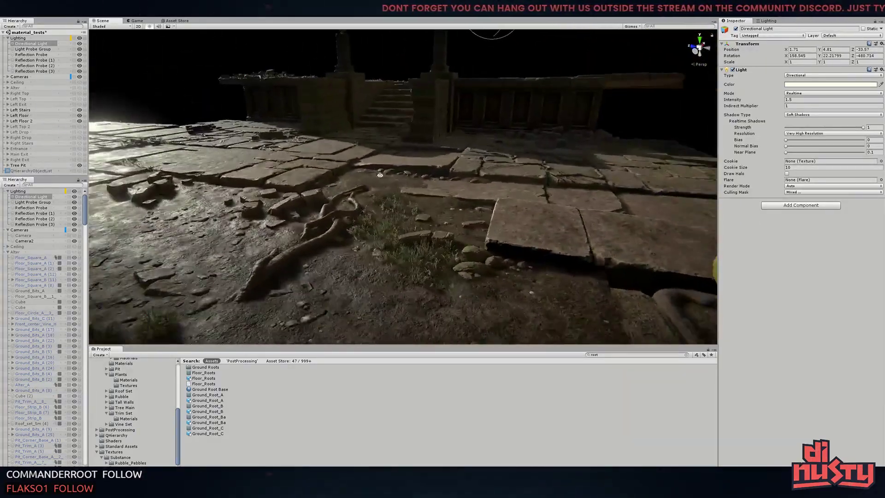
key(ctrl+z)
key(ctrl+z)
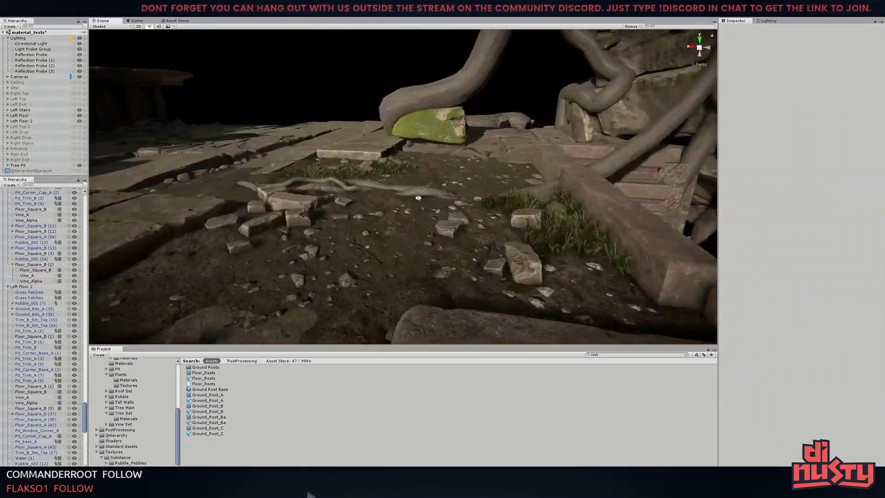
Duplicate grass patches around the rubble cluster and roots
right_drag(296, 116, 360, 221)
click(376, 245)
key(f)
right_drag(395, 170, 184, 179)
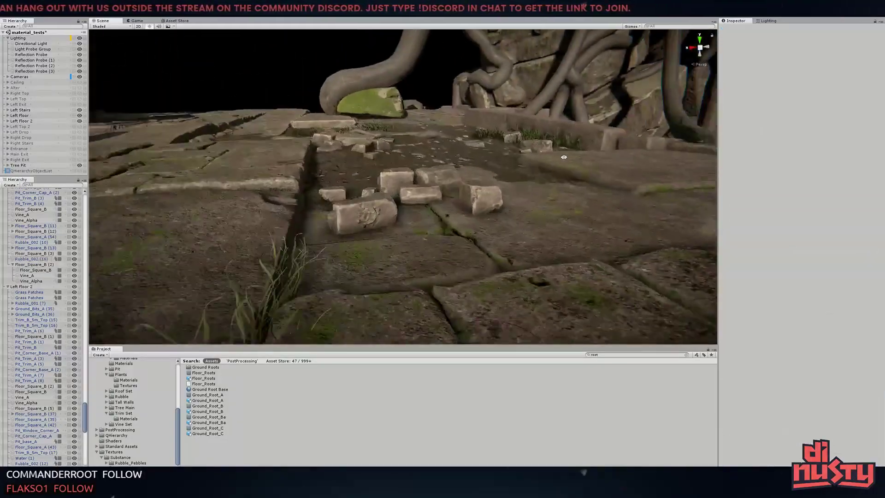
click(185, 180)
key(f)
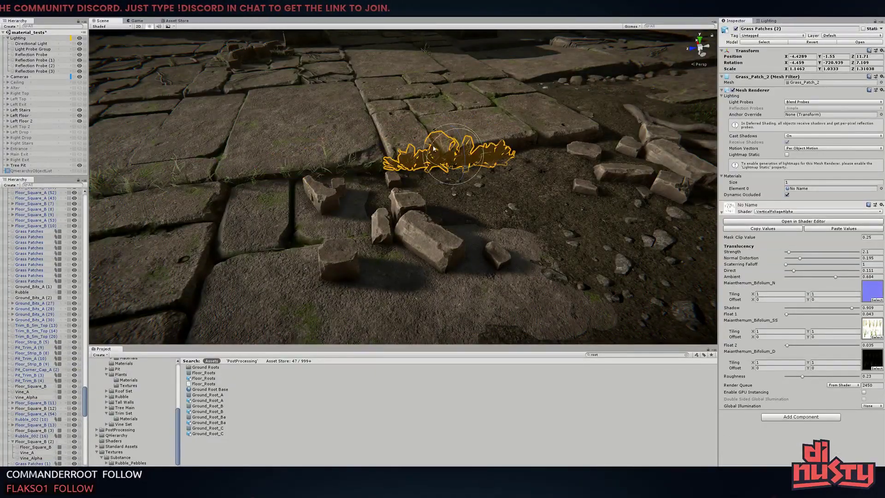
right_drag(433, 149, 350, 142)
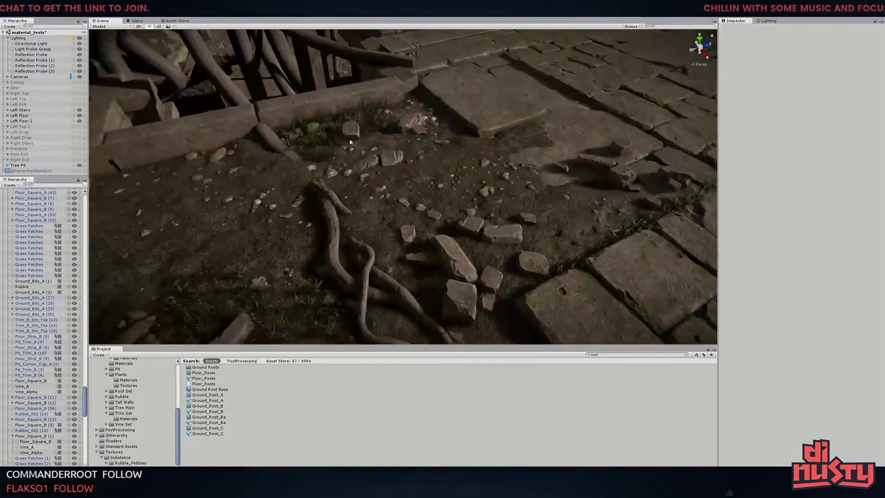
click(350, 142)
click(297, 172)
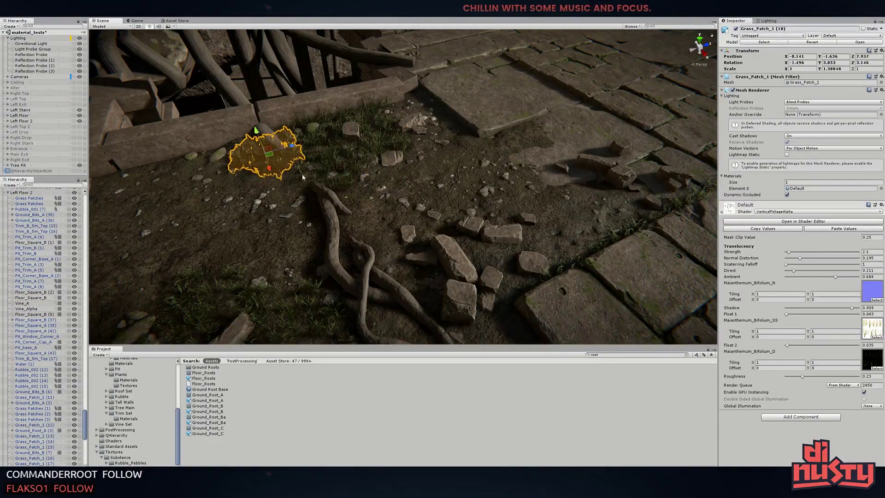
key(f)
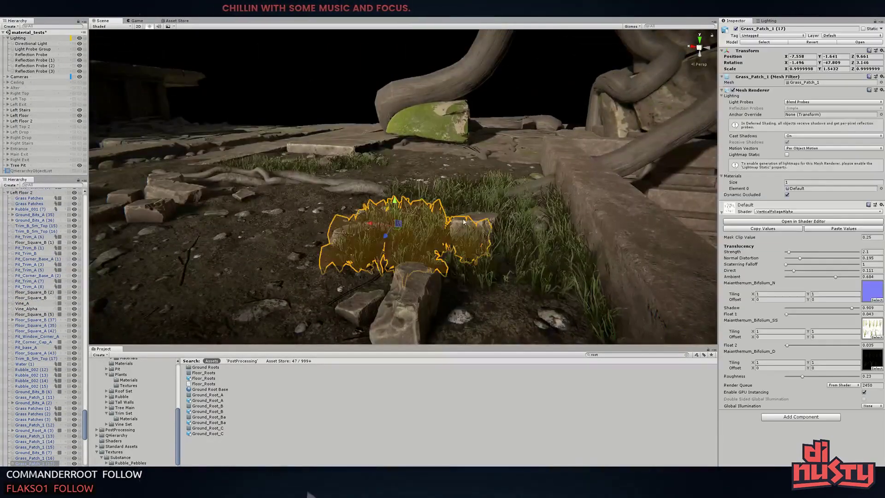
Scatter more grass patch copies across the gaps and near the slab edge
click(368, 252)
mouse_move(381, 240)
right_down()
mouse_move(454, 238)
mouse_move(194, 176)
right_up()
click(454, 239)
click(195, 176)
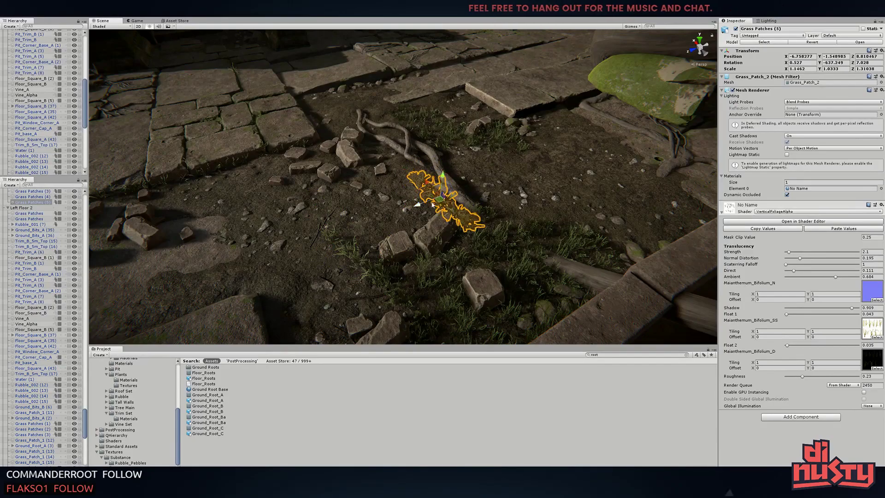
click(583, 209)
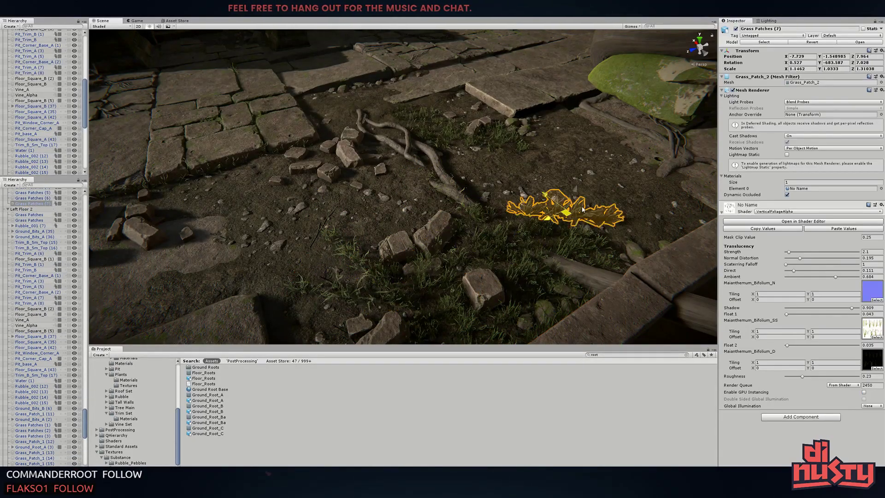
click(576, 240)
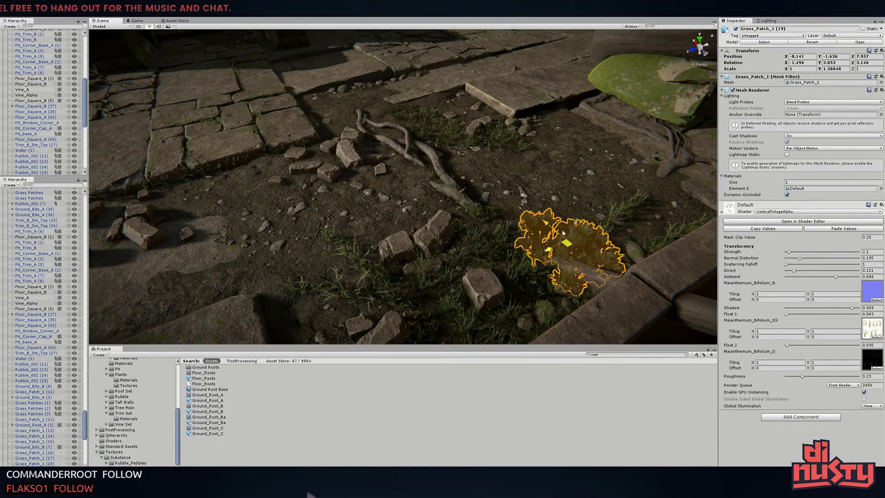
click(623, 220)
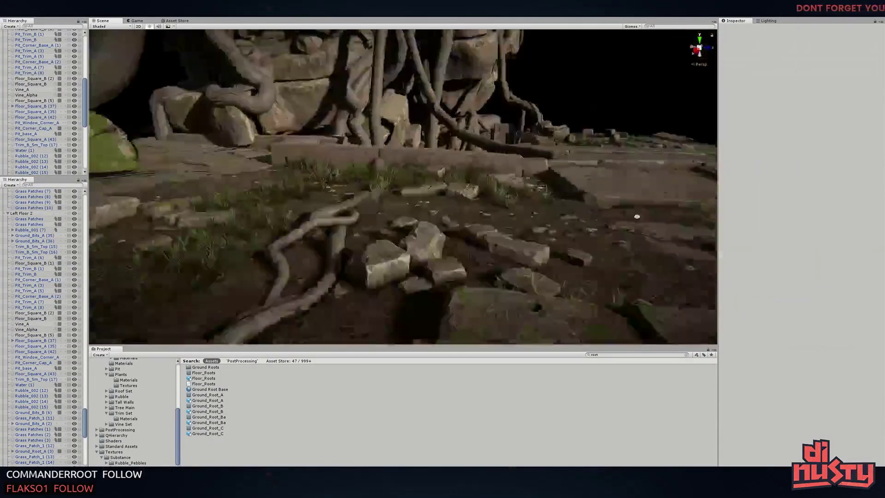
right_drag(583, 219, 394, 242)
Slide the selected root sideways into position among the rubble
click(395, 243)
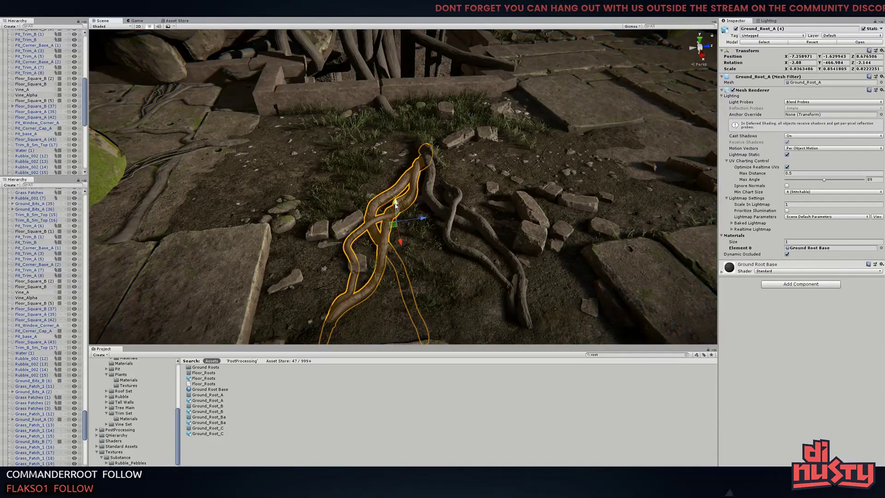
drag(397, 236, 383, 249)
mouse_move(383, 249)
right_down()
mouse_move(363, 286)
mouse_move(385, 252)
right_up()
Duplicate the root and place and turn the copy into the gap
key(e)
key(ctrl+d)
right_drag(392, 221, 576, 244)
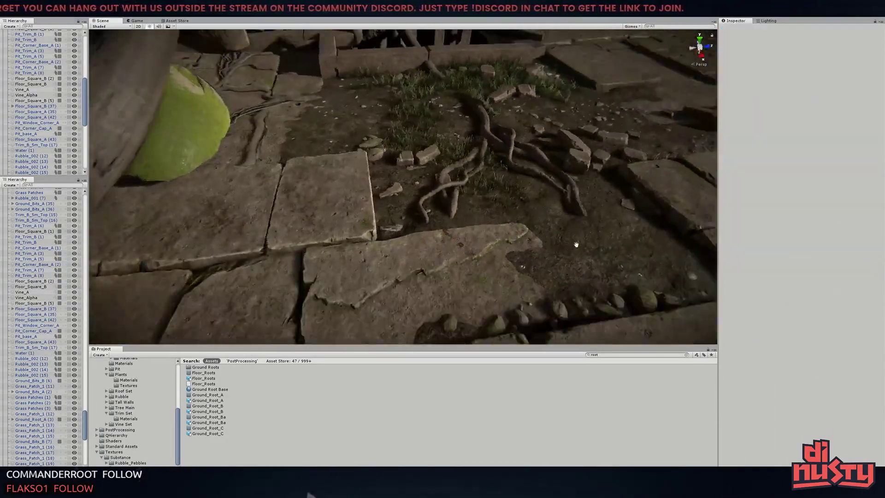
right_drag(418, 85, 407, 198)
drag(401, 185, 407, 198)
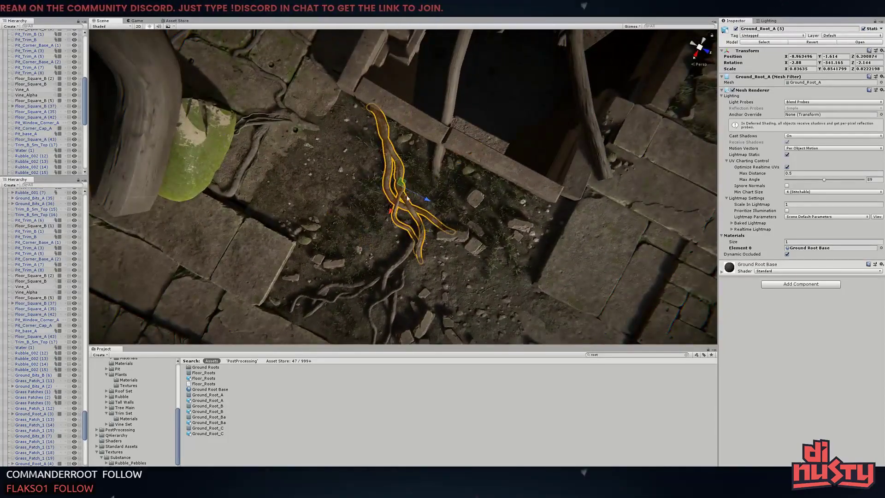
mouse_move(456, 222)
right_down()
mouse_move(444, 201)
mouse_move(454, 214)
mouse_move(322, 272)
right_up()
key(e)
click(454, 215)
key(w)
Tilt, twist and shift another root down into the gap to follow the ground
click(323, 272)
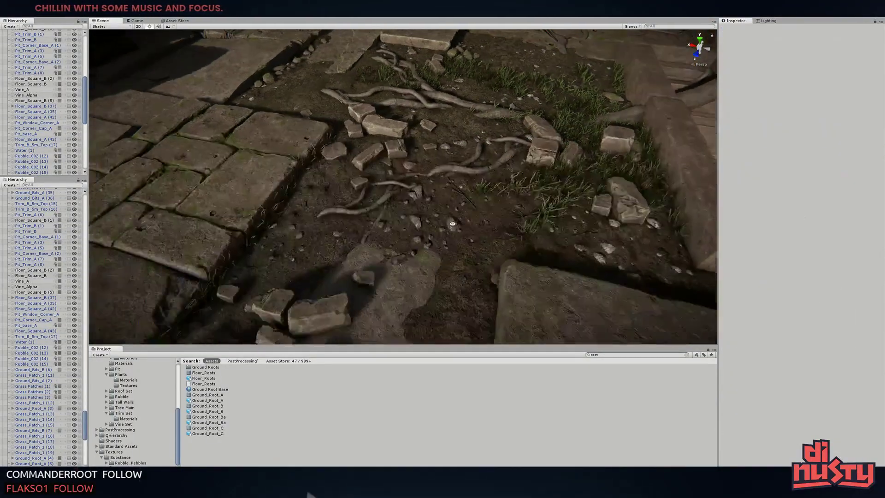
key(e)
mouse_move(365, 227)
right_down()
mouse_move(361, 128)
mouse_move(383, 184)
right_up()
drag(383, 184, 391, 189)
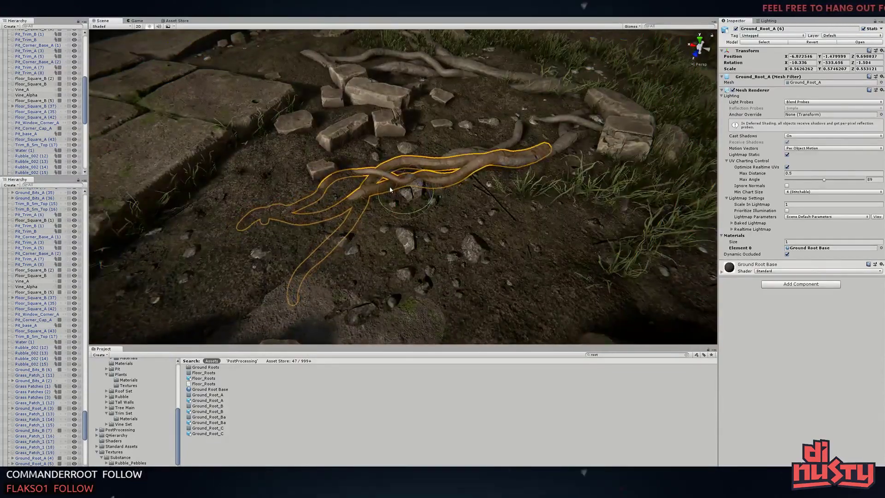
right_drag(403, 178, 465, 136)
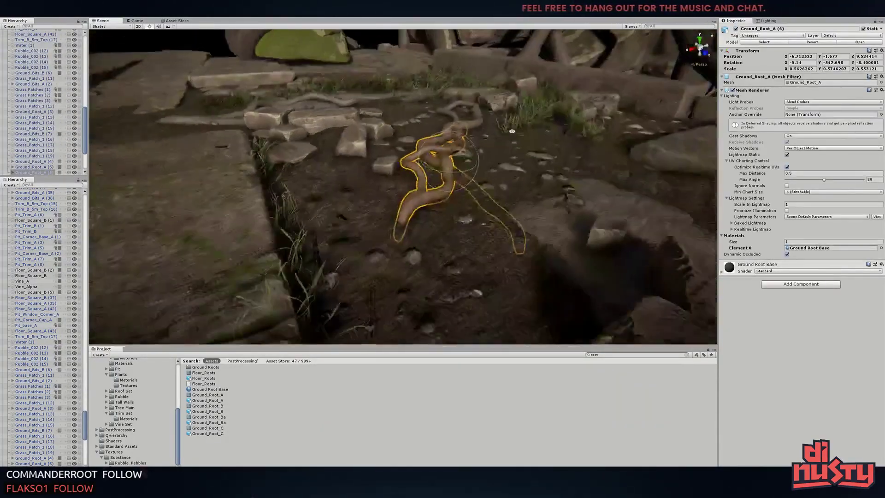
drag(466, 136, 473, 126)
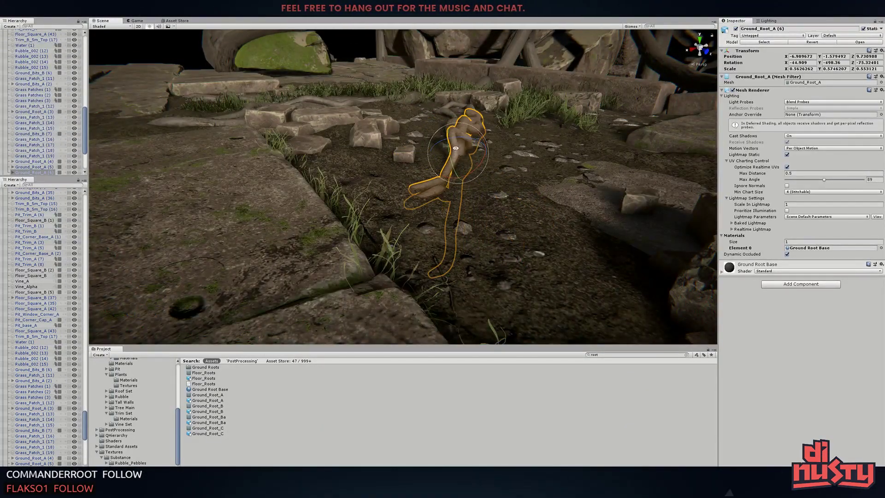
right_drag(456, 148, 329, 218)
right_drag(439, 222, 503, 159)
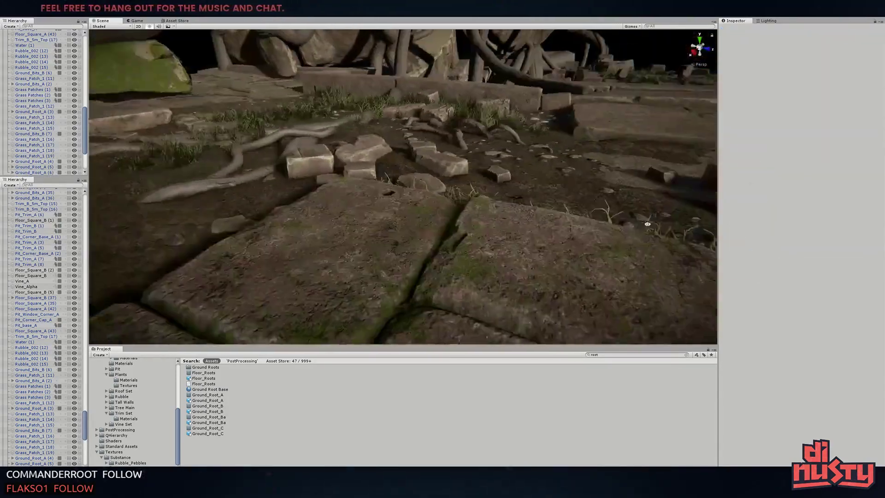
drag(502, 159, 508, 153)
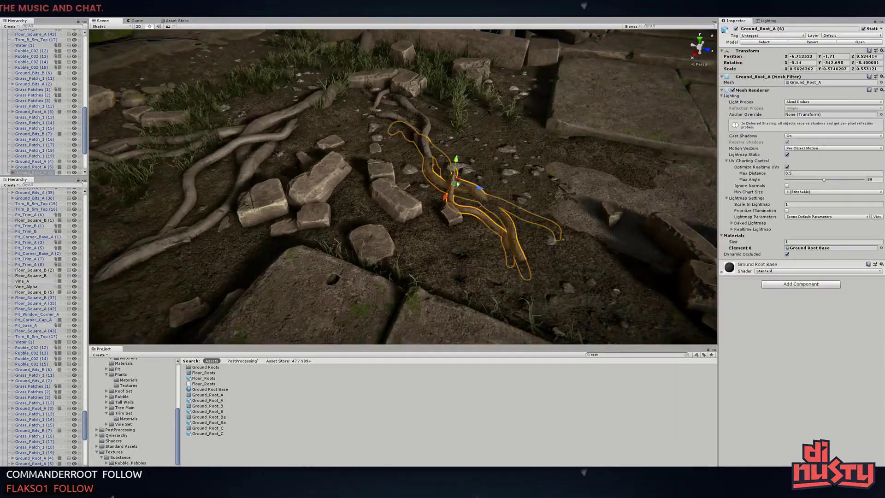
drag(541, 214, 461, 193)
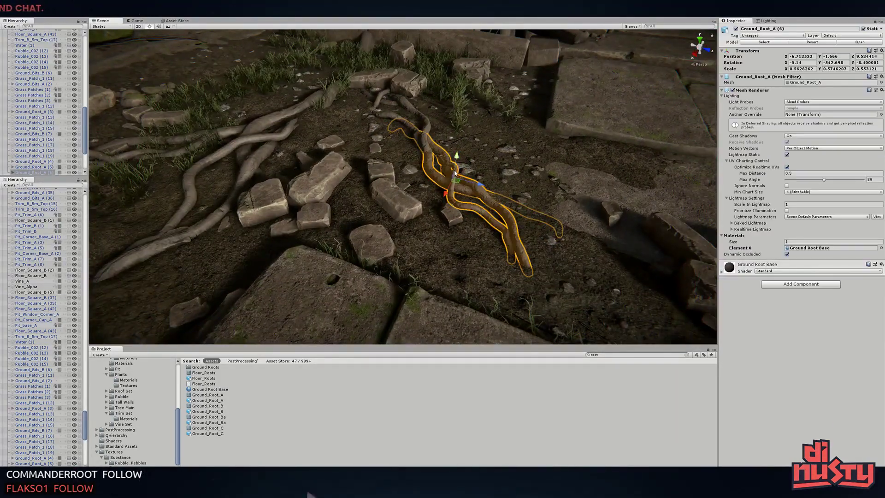
right_drag(461, 193, 400, 212)
Shift another root slightly across the dirt into a new spot
click(400, 213)
key(f)
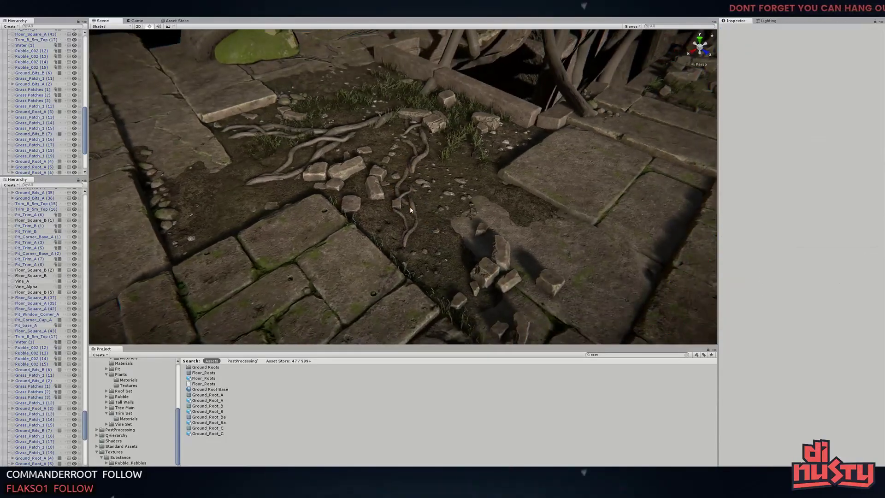
click(401, 194)
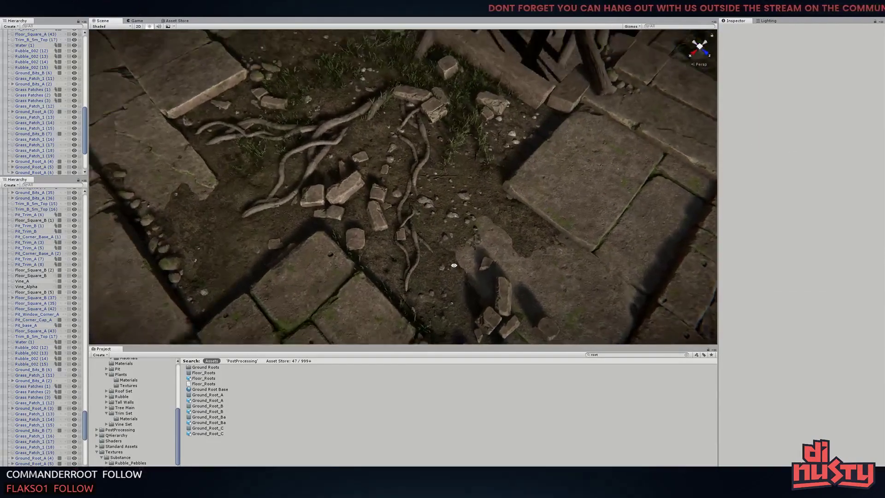
mouse_move(400, 194)
right_down()
mouse_move(634, 244)
mouse_move(618, 246)
right_up()
click(502, 250)
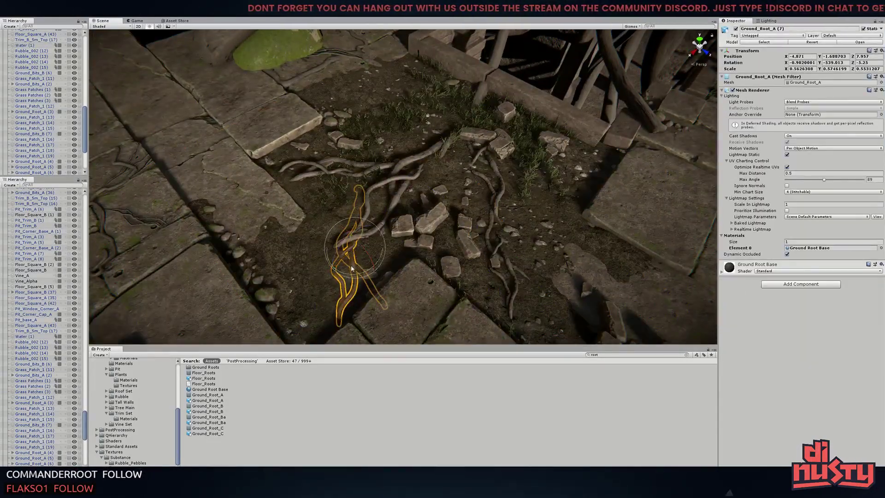
key(f)
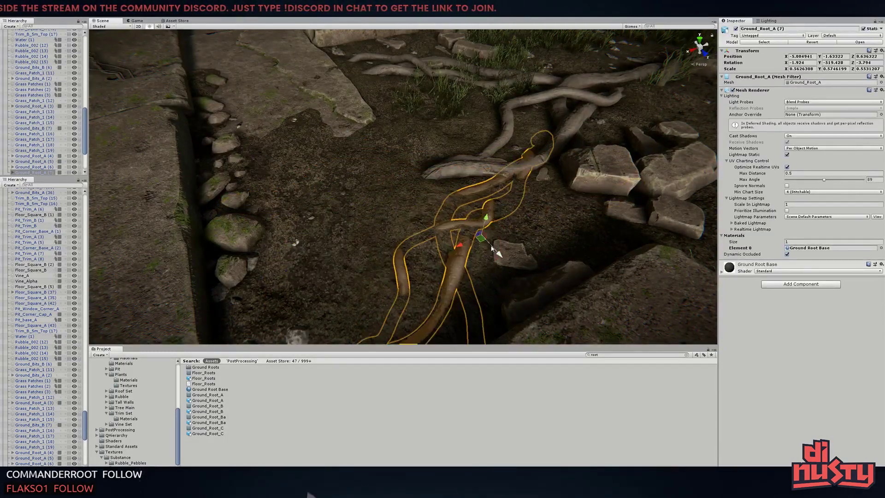
drag(491, 247, 484, 249)
right_drag(484, 249, 498, 187)
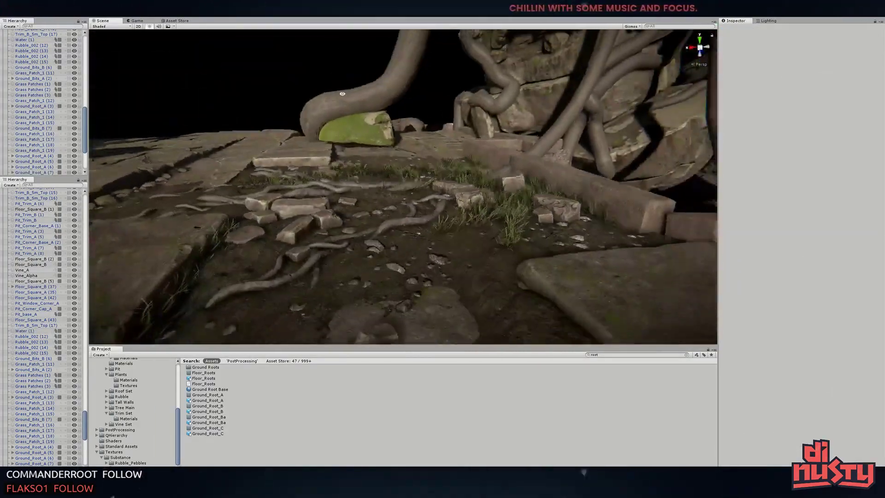
Make the roots a warmer brown (7E5F4F) and select Ground_Root_A (7)
click(381, 189)
click(617, 239)
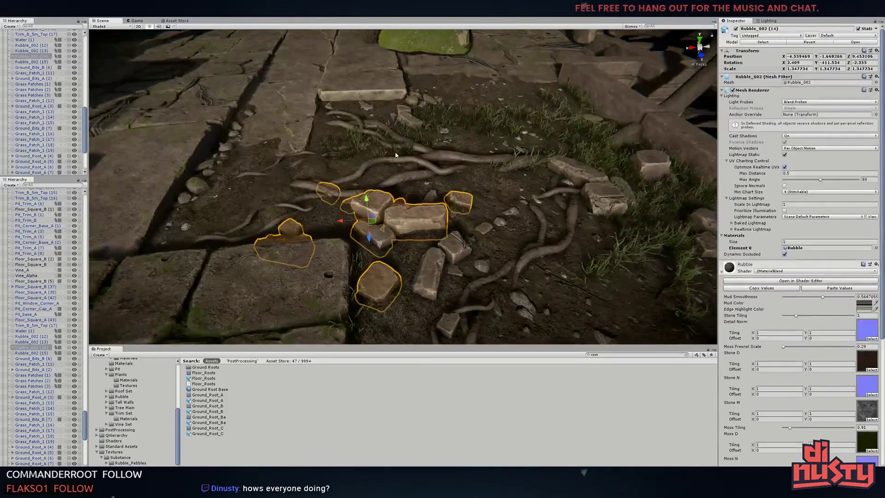
click(316, 223)
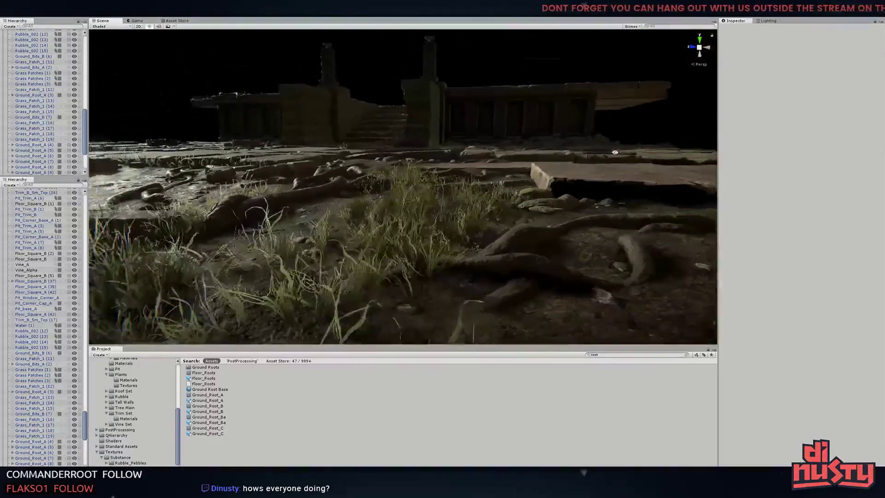
Parent Floor_Square_B (2) under the Left Floor 2 group
right_drag(615, 152, 377, 130)
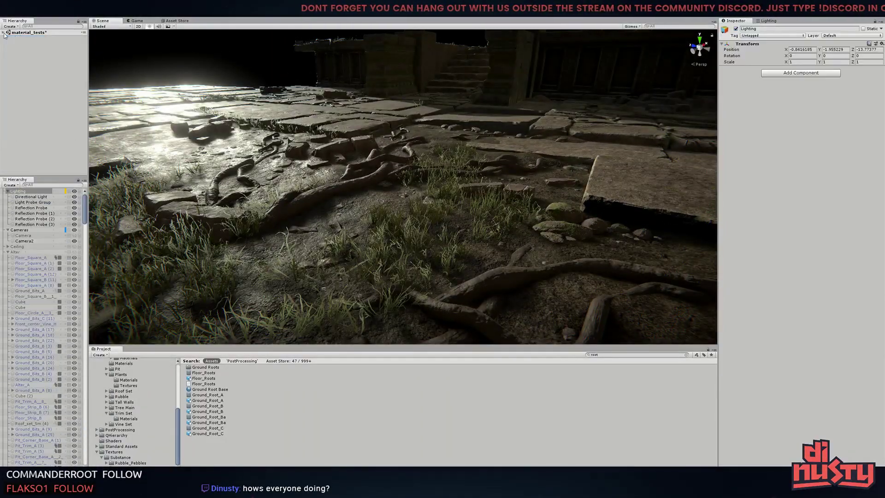
click(262, 213)
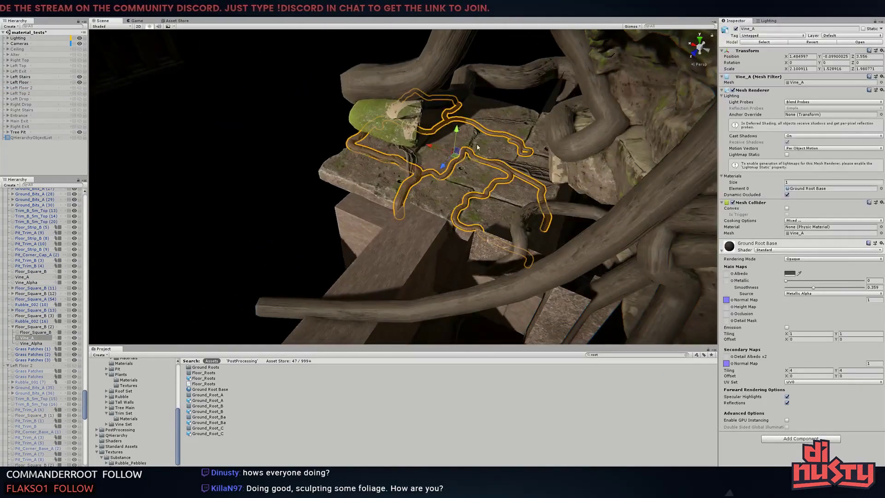
click(477, 147)
drag(20, 98, 19, 88)
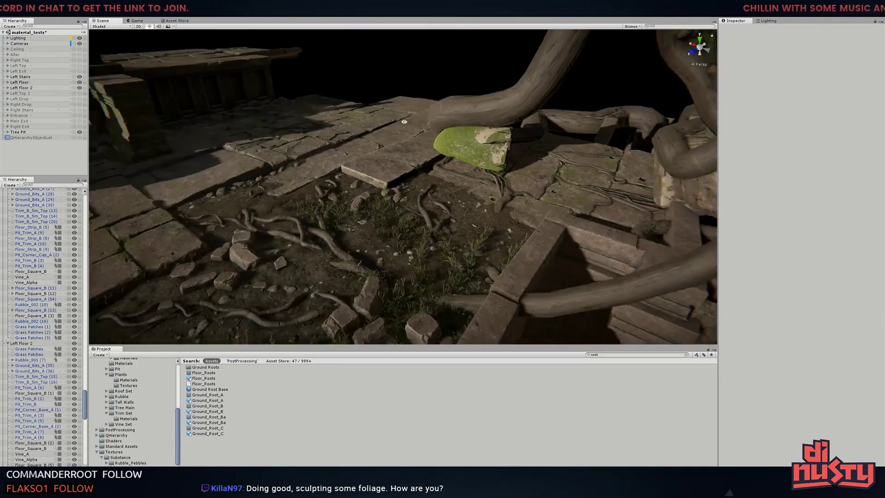
Duplicate a grass patch and place the copy along the stone floor edge
mouse_move(406, 184)
right_down()
mouse_move(414, 91)
mouse_move(310, 493)
right_up()
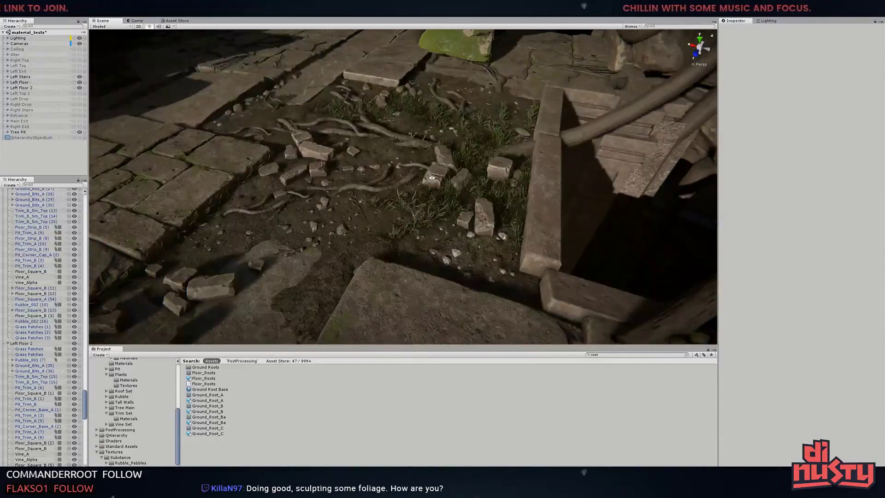
click(502, 193)
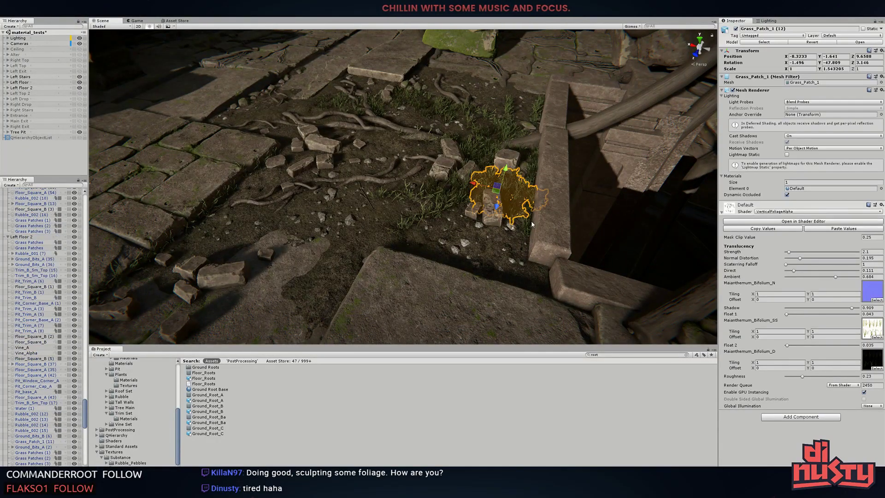
right_drag(503, 194, 356, 221)
right_drag(447, 231, 488, 180)
key(ctrl+d)
key(ctrl+d)
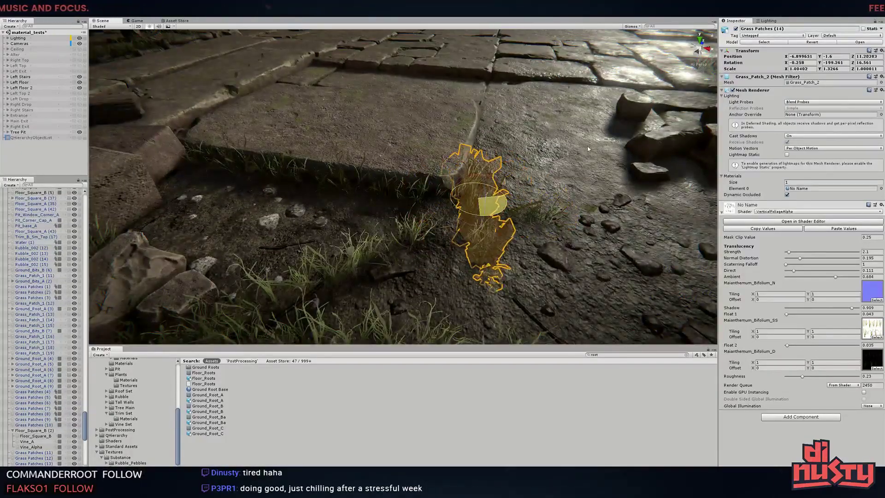
right_drag(588, 149, 395, 254)
key(ctrl+z)
key(Delete)
right_drag(372, 215, 309, 494)
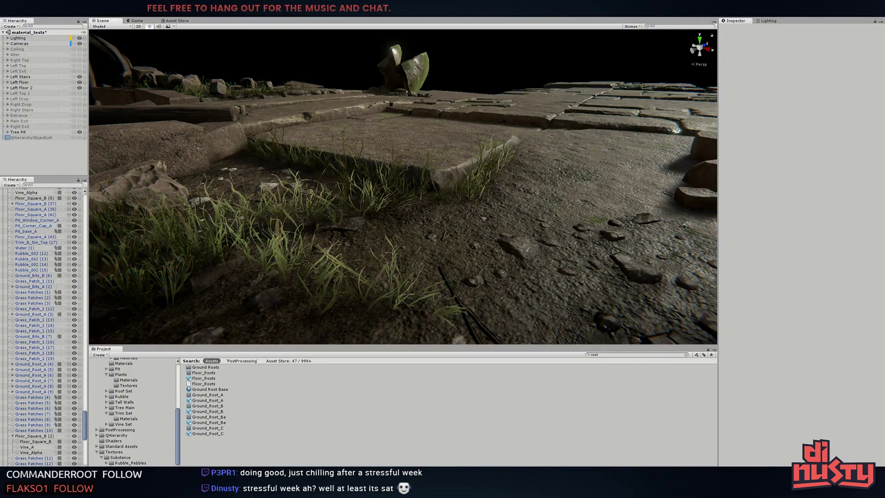
right_drag(778, 117, 65, 52)
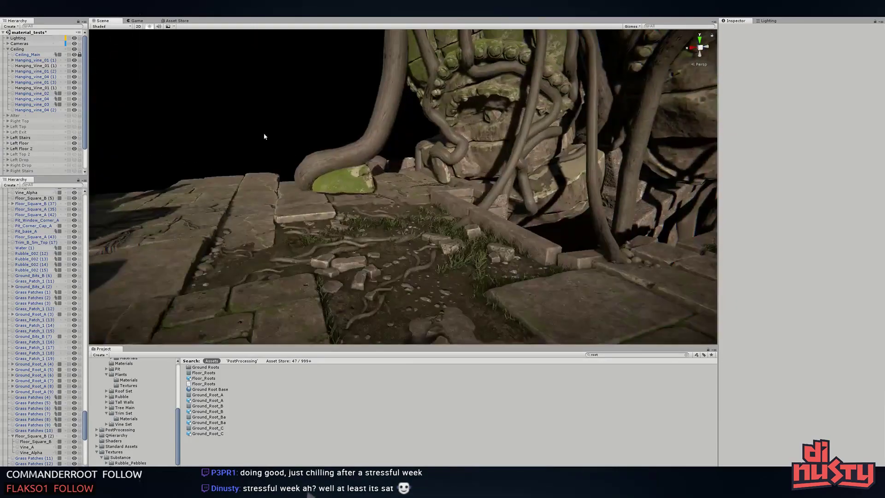
Rotate the Directional Light to relight the floor
click(275, 110)
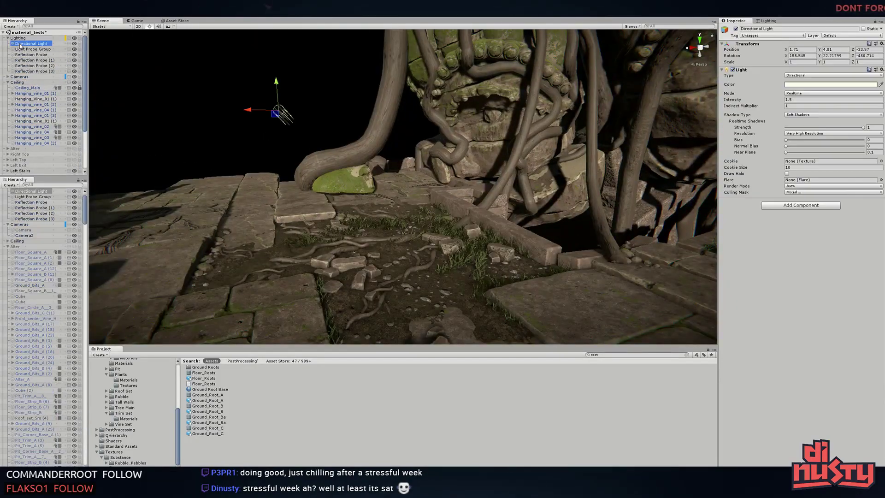
drag(276, 115, 265, 96)
right_drag(269, 99, 289, 135)
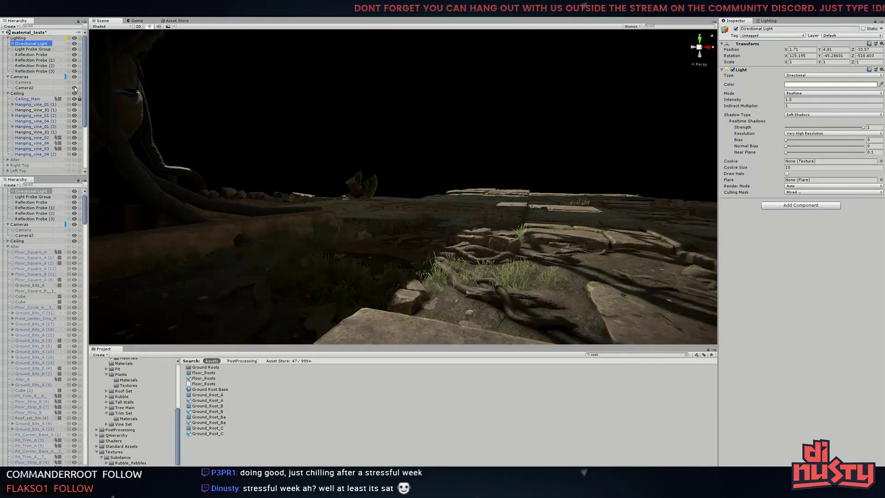
In Post Profile, preview ambient occlusion and raise its Intensity to 2.66, then restore normal view
click(23, 230)
double_click(810, 60)
click(811, 91)
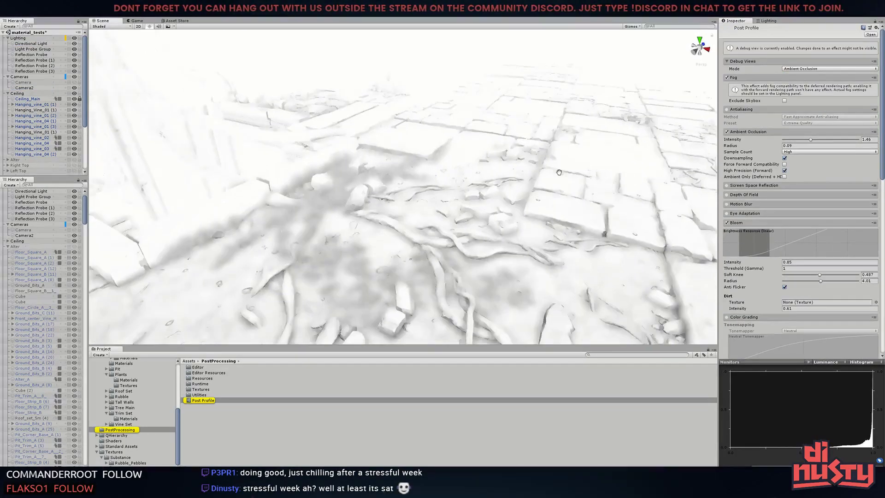
mouse_move(732, 140)
mouse_down()
mouse_move(752, 139)
mouse_move(734, 147)
mouse_move(761, 152)
mouse_up()
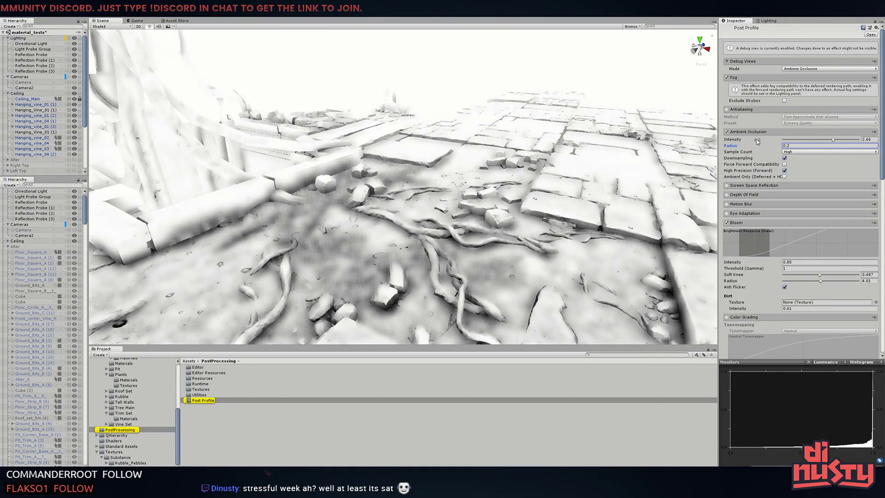
click(829, 69)
click(793, 75)
Collapse all Hierarchy groups and turn the view toward the temple
mouse_move(553, 139)
right_down()
mouse_move(601, 130)
mouse_move(384, 146)
right_up()
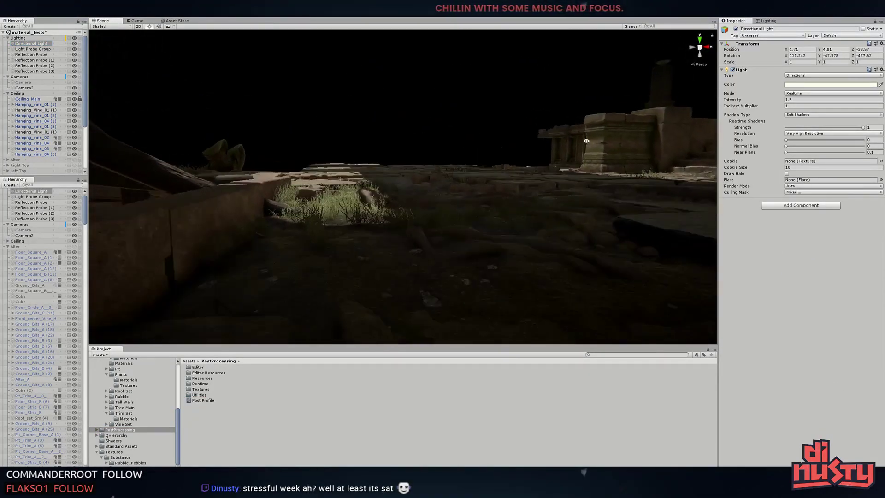
right_drag(537, 115, 81, 65)
alt+click(4, 34)
right_drag(600, 101, 482, 99)
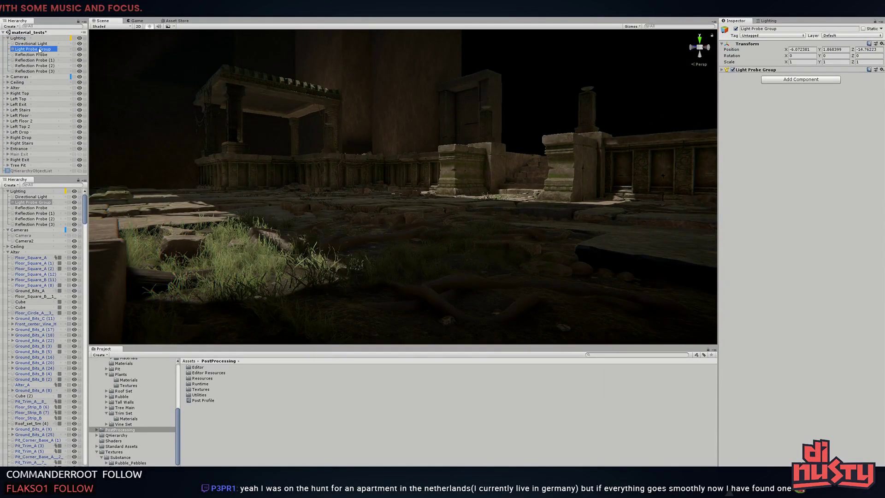
Rotate the Directional Light so shadows fall differently across the grassy floor
click(31, 43)
mouse_move(523, 80)
mouse_down()
mouse_move(532, 98)
mouse_move(506, 78)
mouse_move(515, 77)
mouse_move(503, 91)
mouse_up()
click(503, 90)
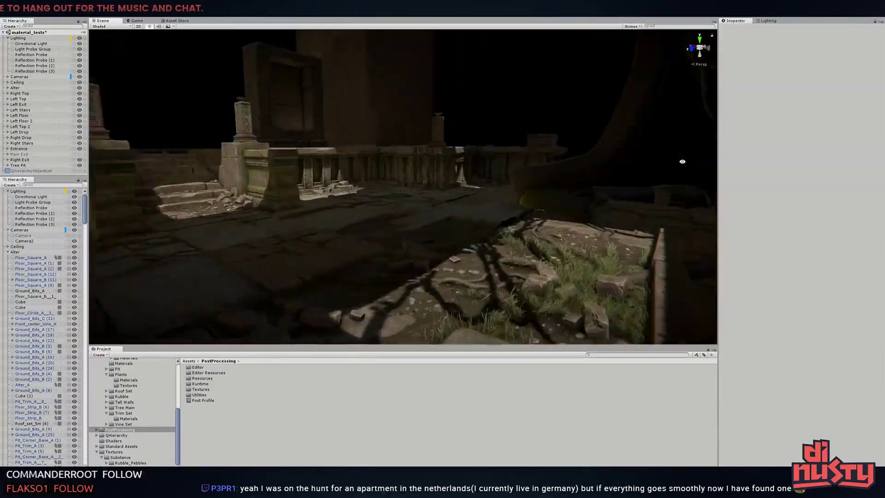
scroll(484, 146, up, 5)
right_drag(484, 145, 582, 203)
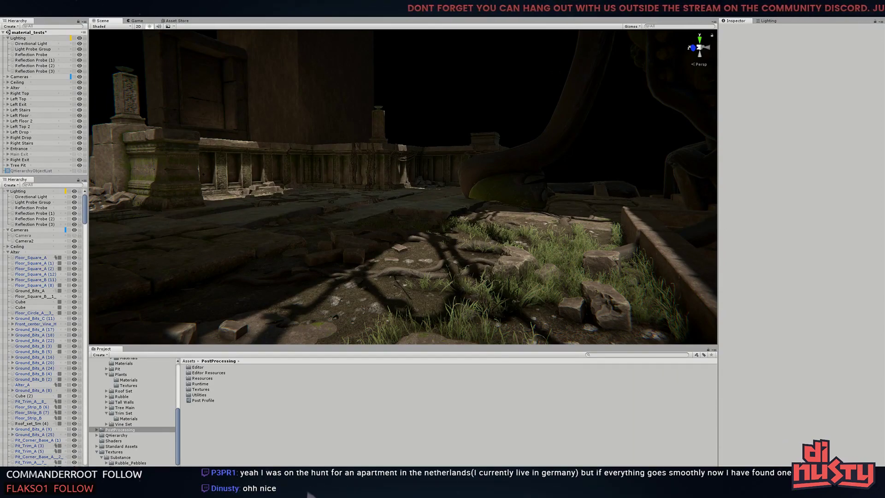
Collapse the lighting group and inspect the pit floor up close
click(7, 38)
right_drag(322, 184, 397, 129)
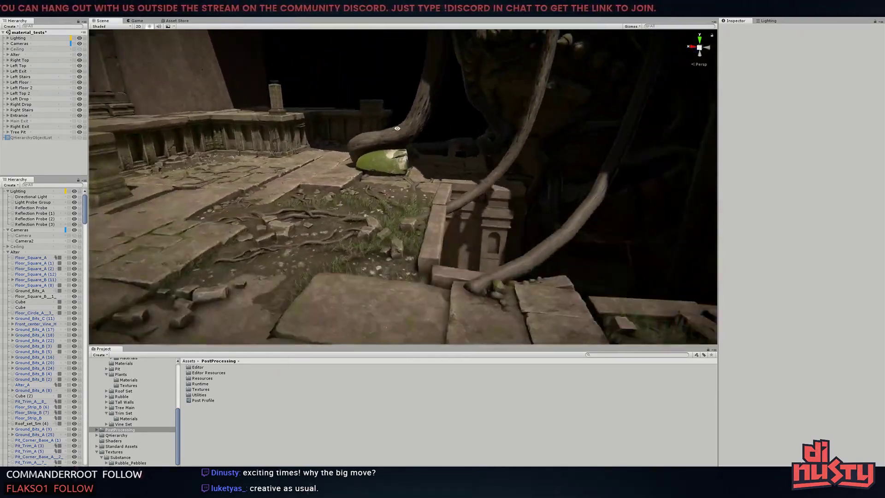
click(405, 296)
mouse_move(405, 296)
right_down()
mouse_move(301, 258)
mouse_move(563, 230)
right_up()
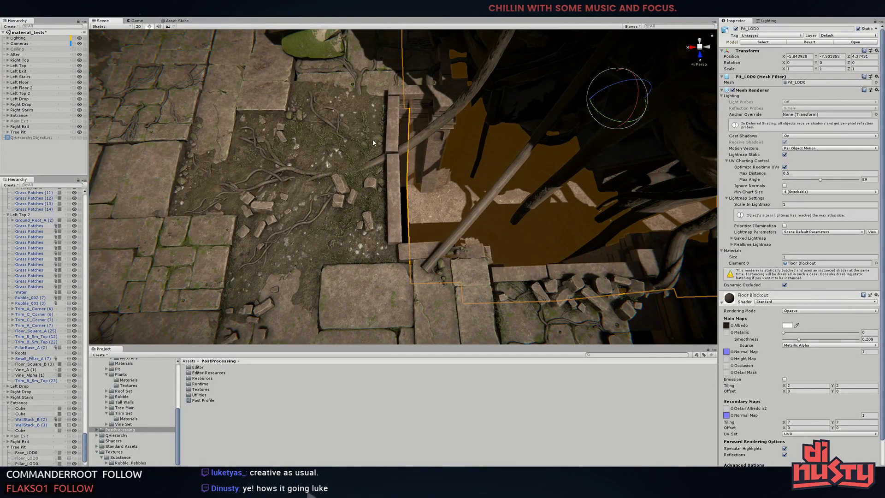
right_drag(373, 143, 422, 98)
click(421, 98)
Make the Main Exit walls visible again
click(79, 121)
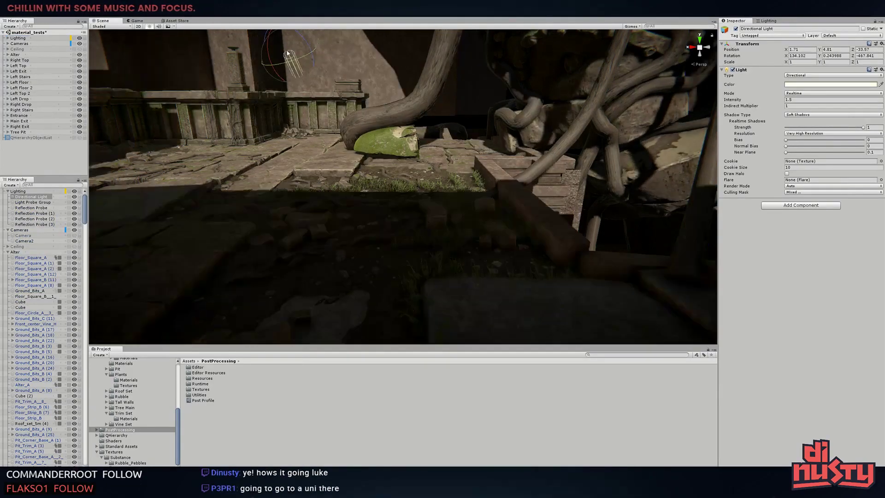
click(453, 128)
click(566, 211)
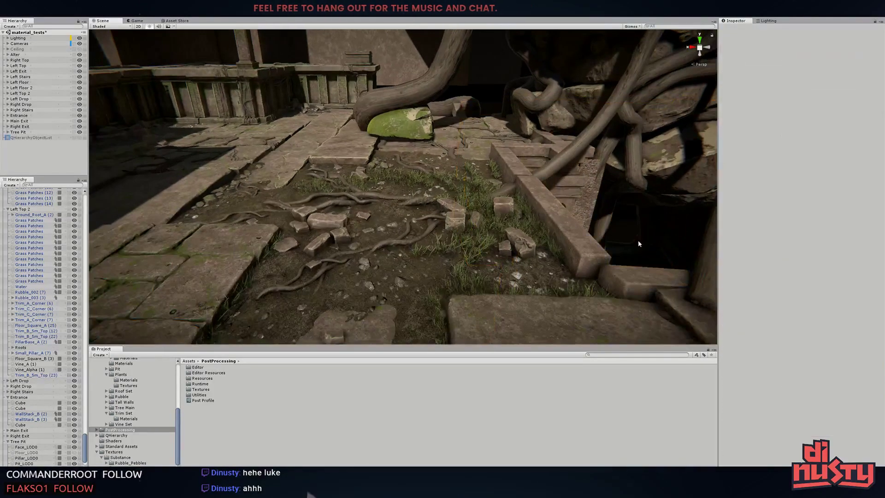
right_drag(687, 111, 638, 240)
middle_drag(638, 240, 381, 187)
right_drag(381, 186, 395, 195)
click(395, 195)
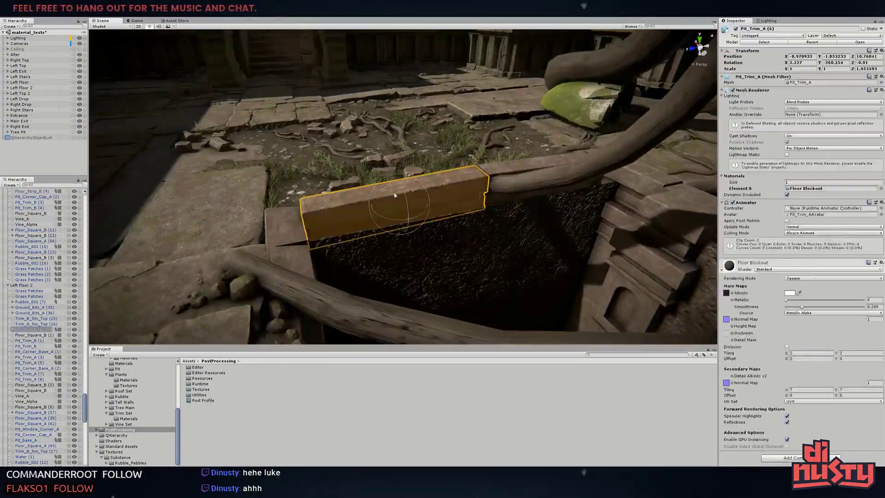
click(525, 163)
right_drag(540, 161, 488, 140)
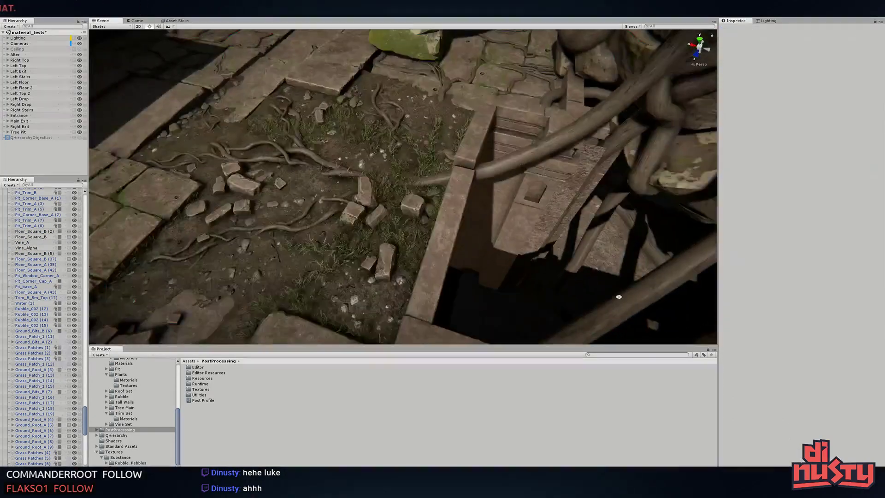
click(396, 124)
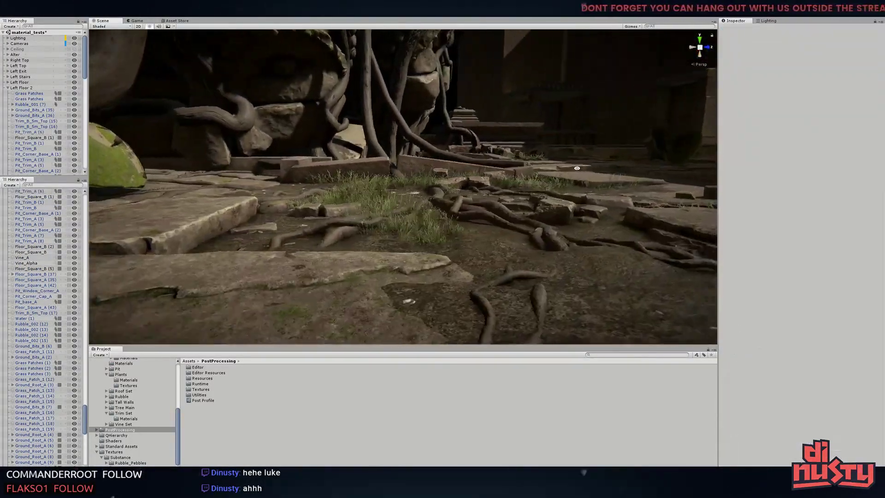
mouse_move(403, 149)
right_down()
mouse_move(509, 175)
mouse_move(347, 207)
right_up()
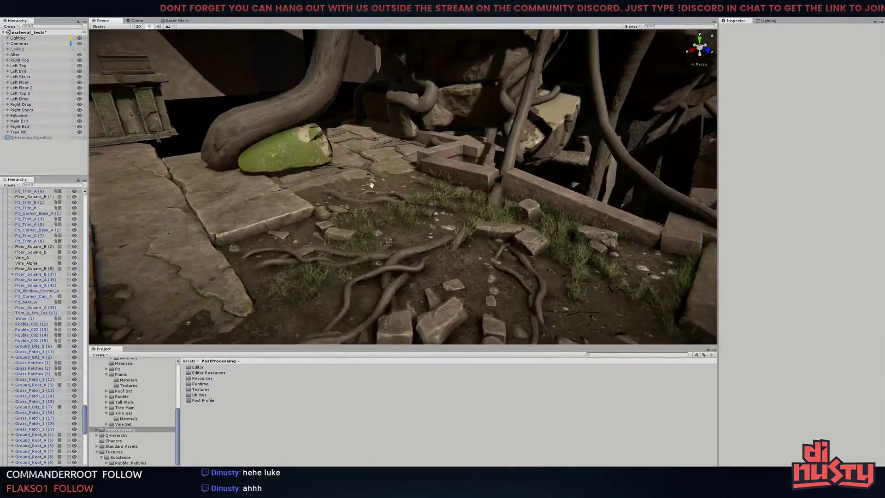
click(424, 188)
middle_drag(530, 193, 622, 220)
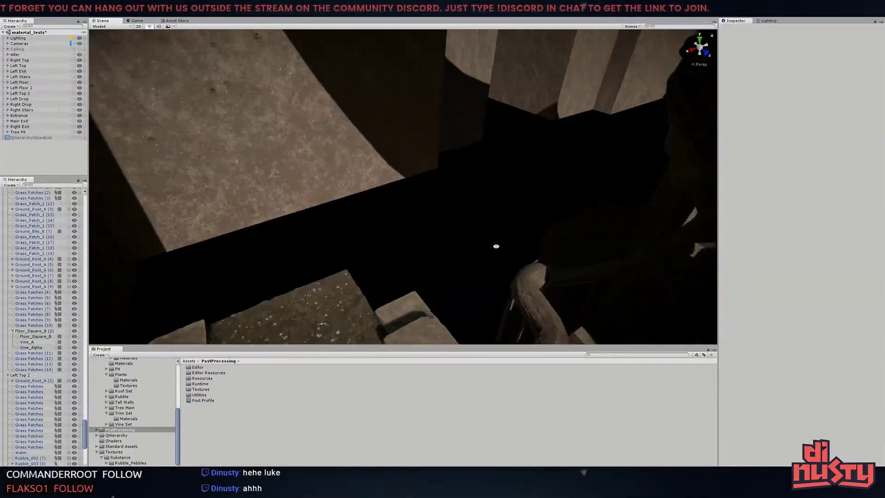
right_drag(622, 220, 311, 271)
click(340, 148)
right_drag(341, 142, 439, 186)
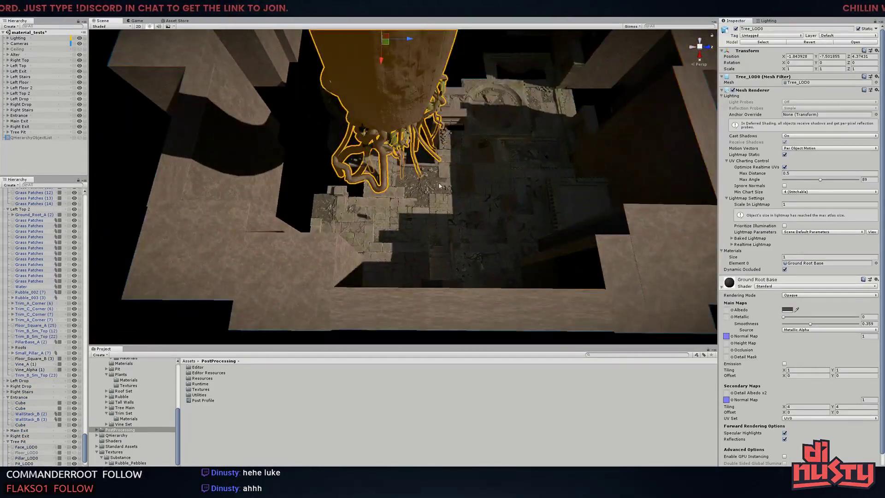
click(439, 186)
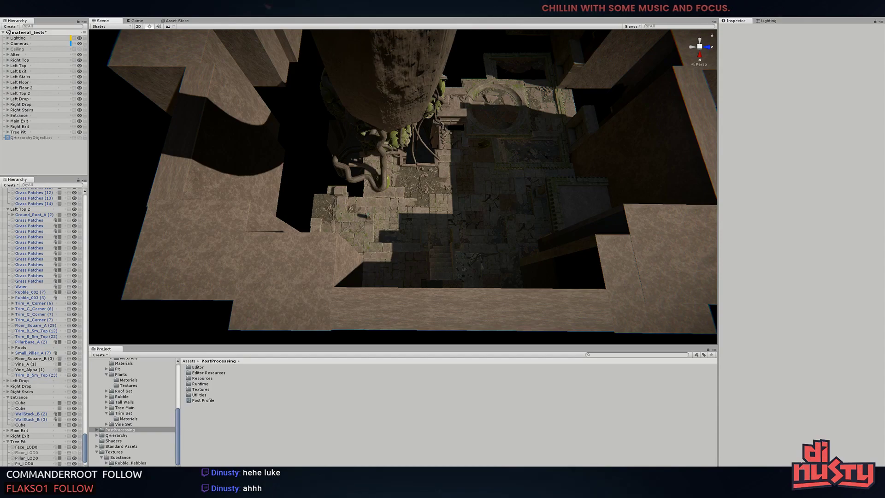
click(286, 177)
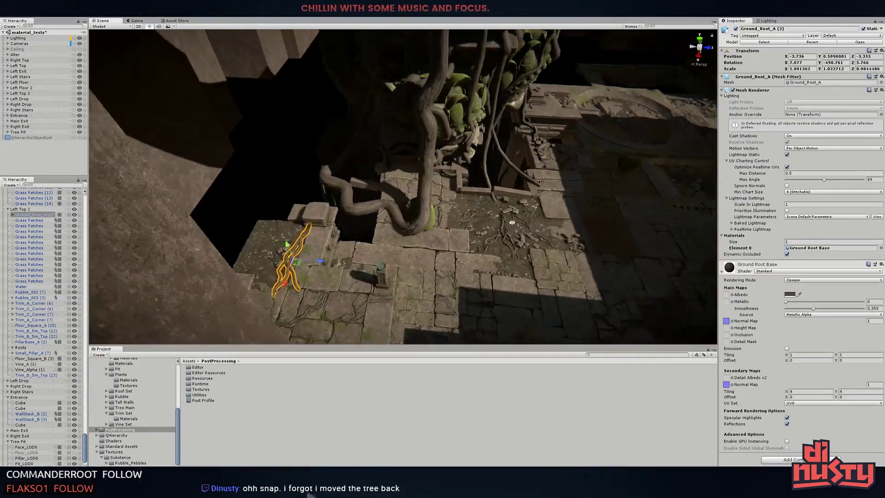
scroll(429, 194, up, 5)
scroll(428, 194, down, 5)
click(622, 313)
click(622, 312)
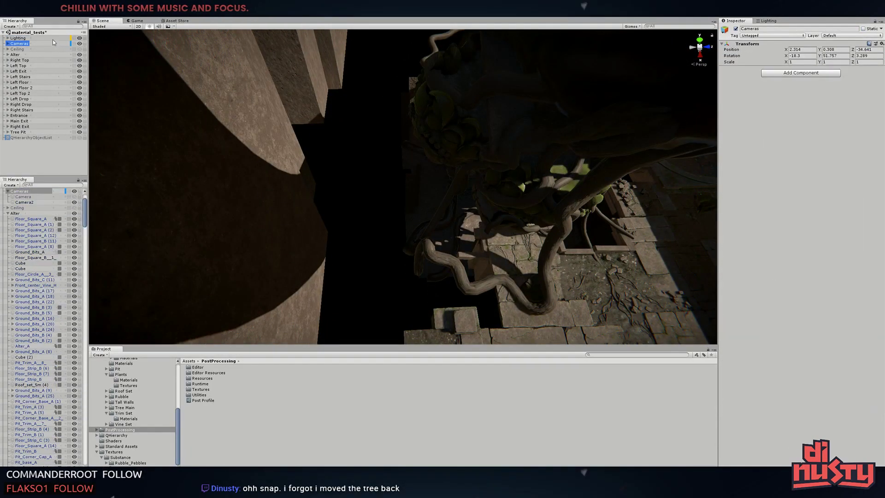
click(622, 313)
click(622, 312)
click(622, 313)
click(618, 316)
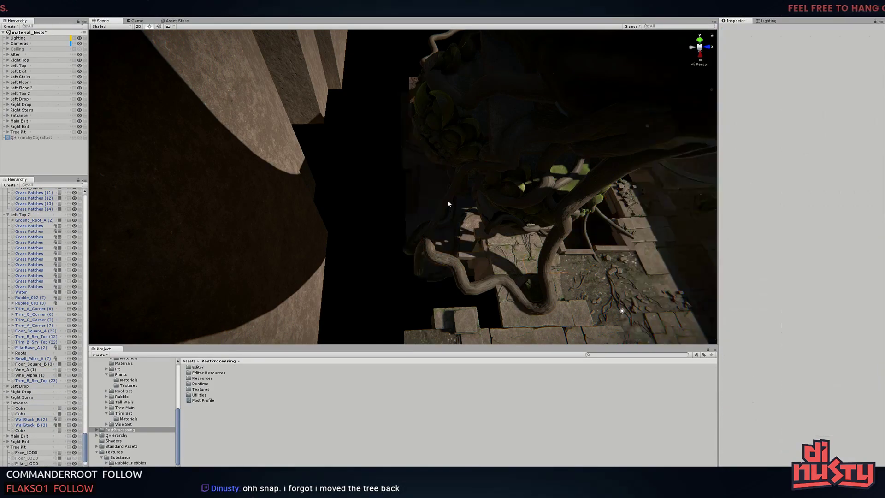
click(604, 322)
mouse_move(604, 322)
alt+mouse_down()
mouse_move(290, 140)
mouse_move(433, 147)
alt+mouse_up()
click(433, 147)
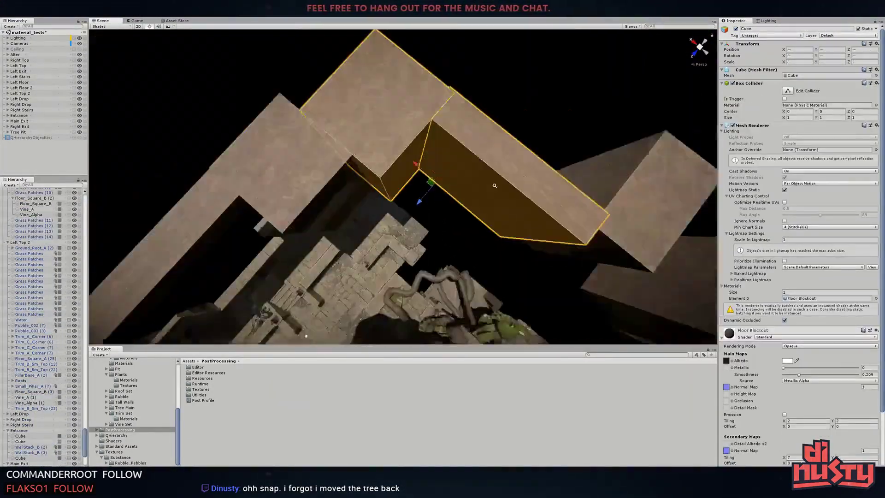
middle_drag(433, 148, 491, 210)
mouse_move(491, 209)
alt+mouse_down()
mouse_move(443, 81)
mouse_move(362, 193)
alt+mouse_up()
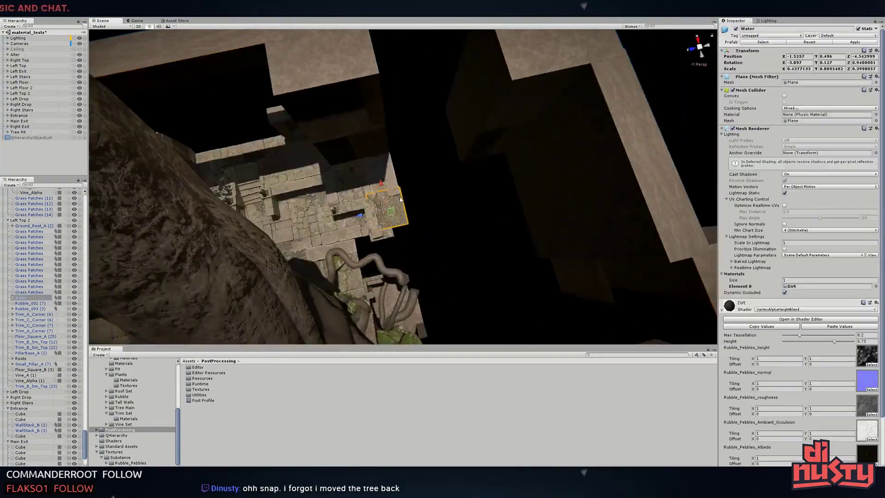
alt+right_drag(361, 193, 461, 134)
alt+drag(461, 134, 408, 181)
alt+drag(424, 245, 314, 197)
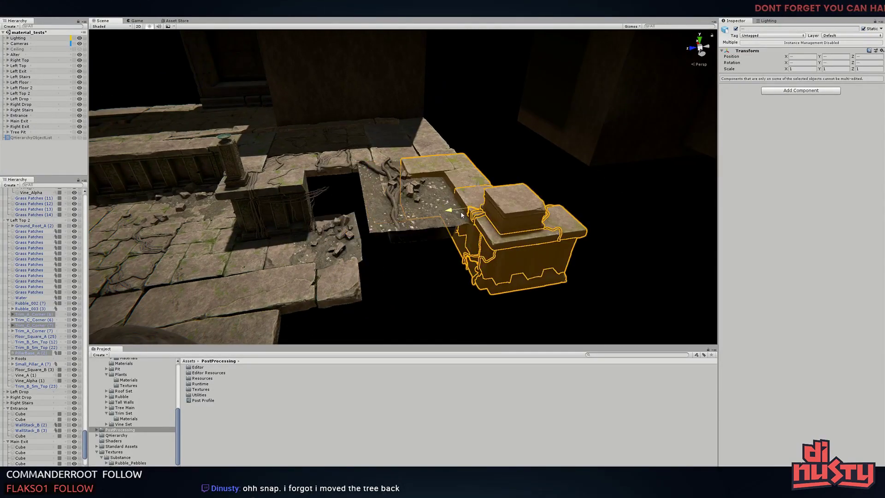
shift+click(315, 198)
shift+click(466, 207)
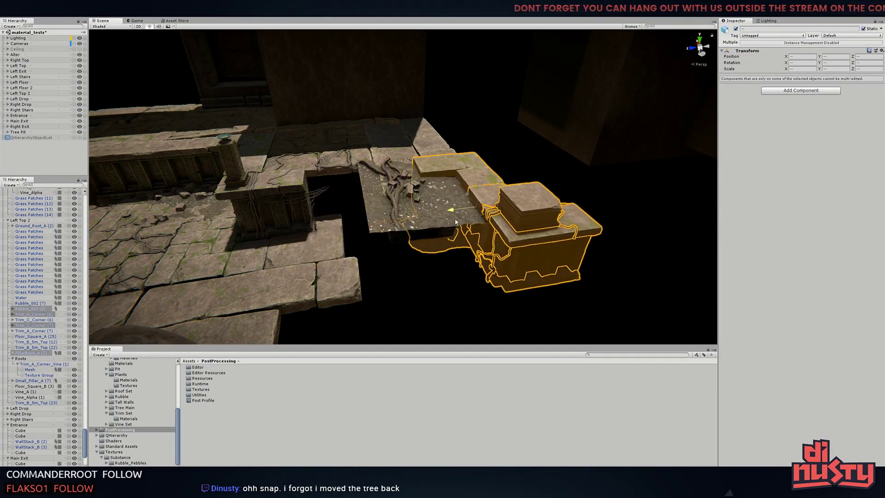
alt+drag(466, 207, 463, 128)
click(18, 120)
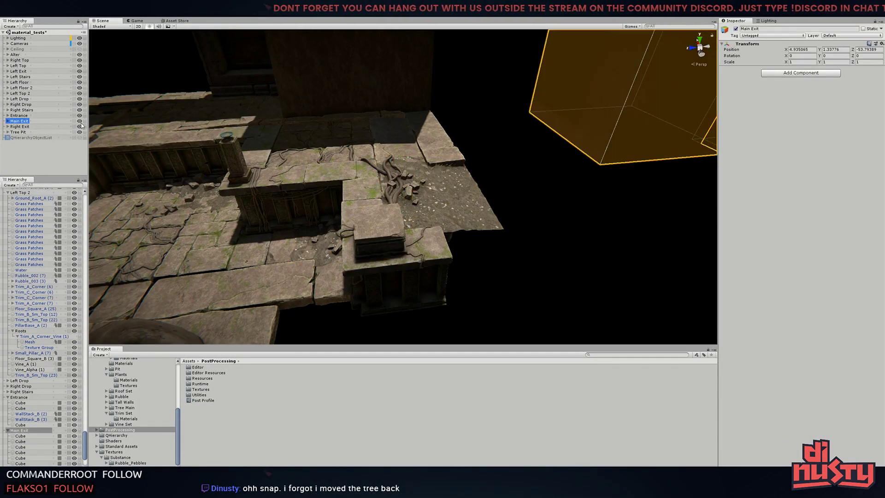
click(20, 104)
click(19, 93)
alt+drag(450, 180, 296, 144)
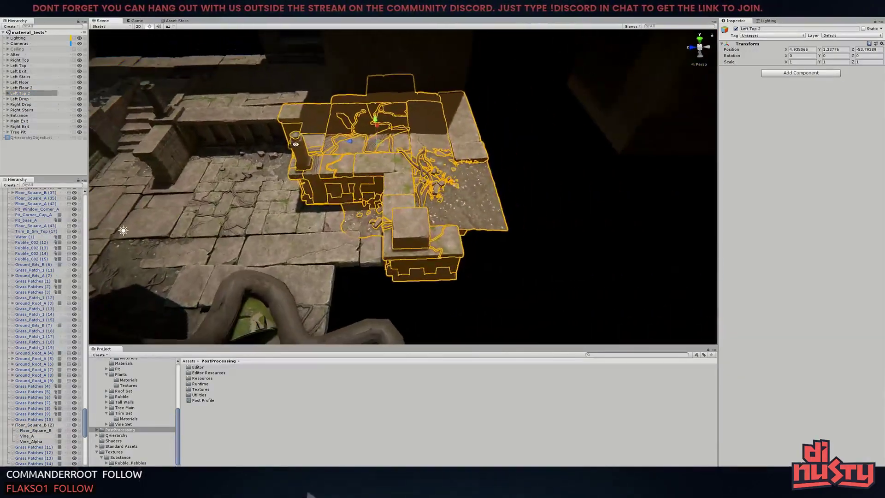
drag(510, 87, 341, 288)
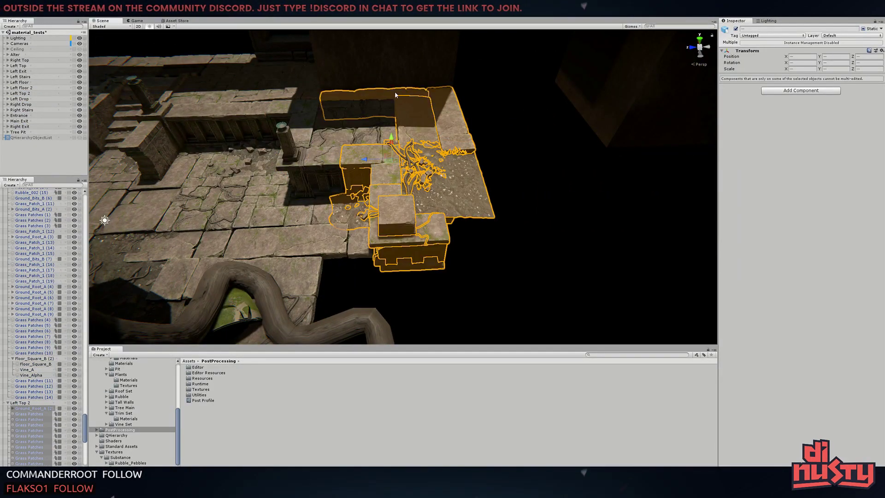
middle_drag(457, 165, 607, 184)
click(607, 184)
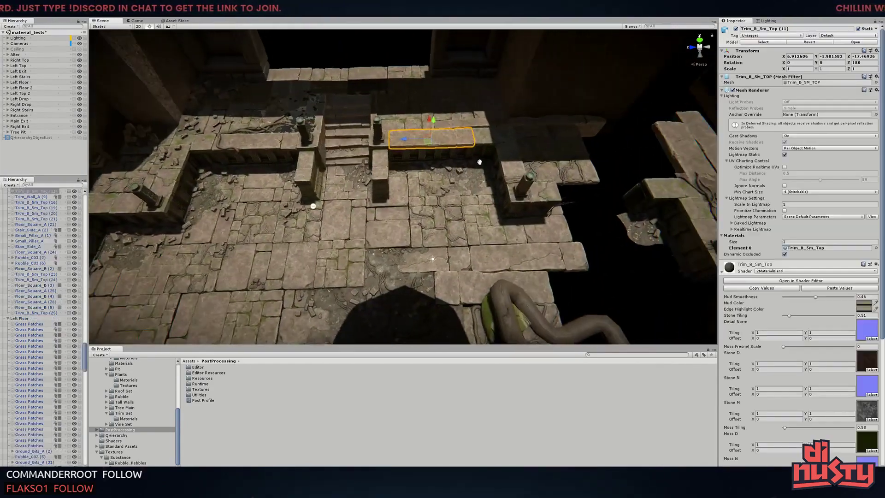
key(f)
scroll(465, 161, up, 3)
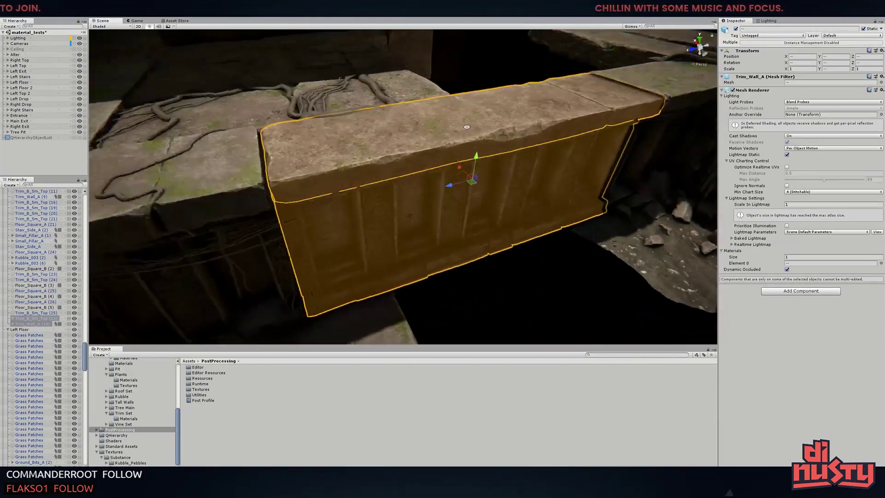
right_drag(458, 188, 520, 194)
click(520, 194)
right_drag(420, 87, 403, 159)
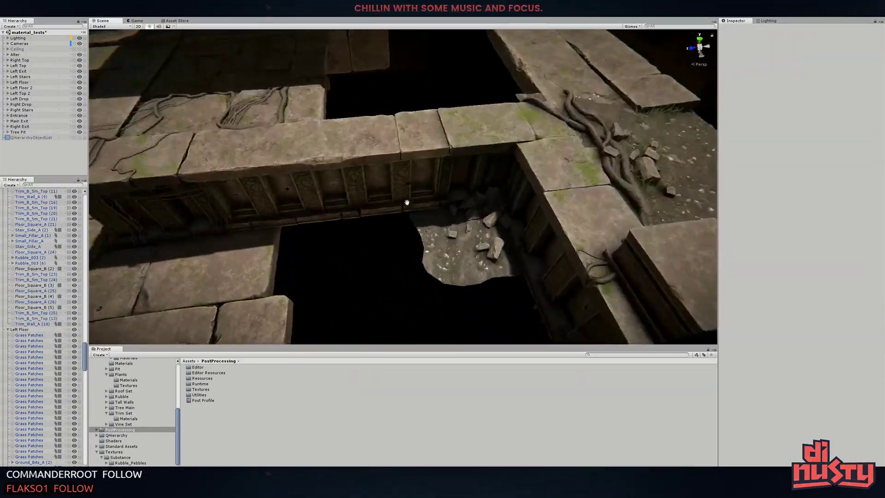
drag(403, 159, 438, 156)
right_drag(446, 164, 364, 126)
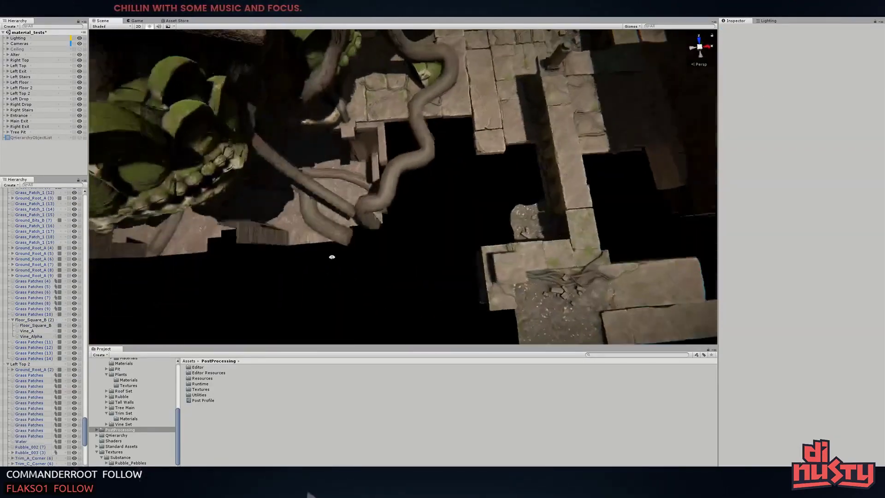
click(399, 169)
right_drag(400, 169, 358, 72)
drag(357, 71, 457, 240)
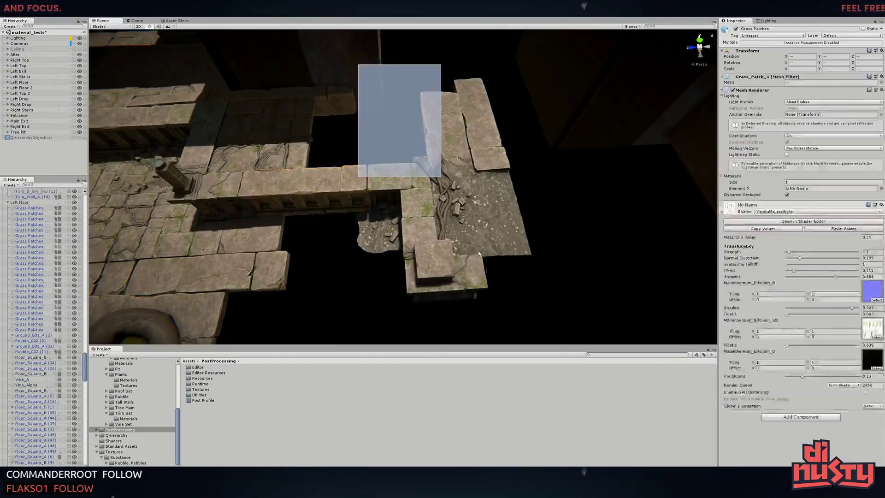
right_drag(456, 240, 321, 206)
click(321, 206)
right_drag(413, 194, 416, 134)
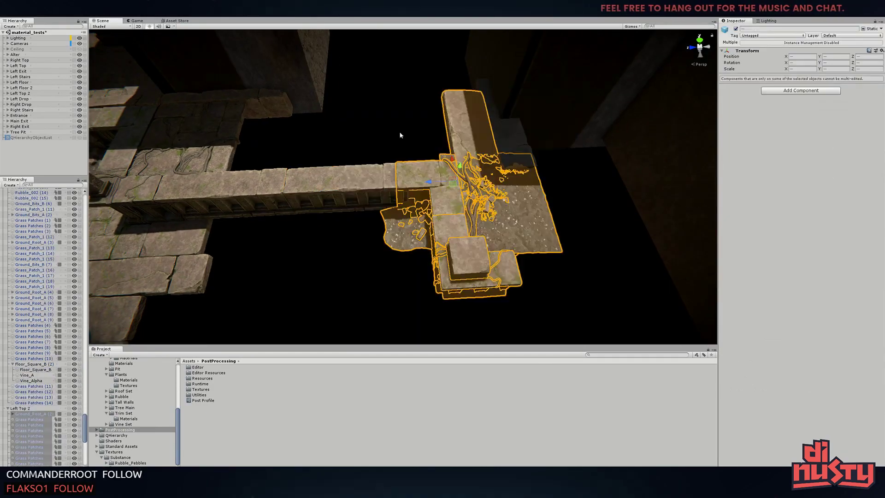
click(442, 176)
mouse_move(441, 176)
right_down()
mouse_move(473, 197)
mouse_move(437, 164)
mouse_move(456, 246)
right_up()
click(437, 164)
shift+click(456, 246)
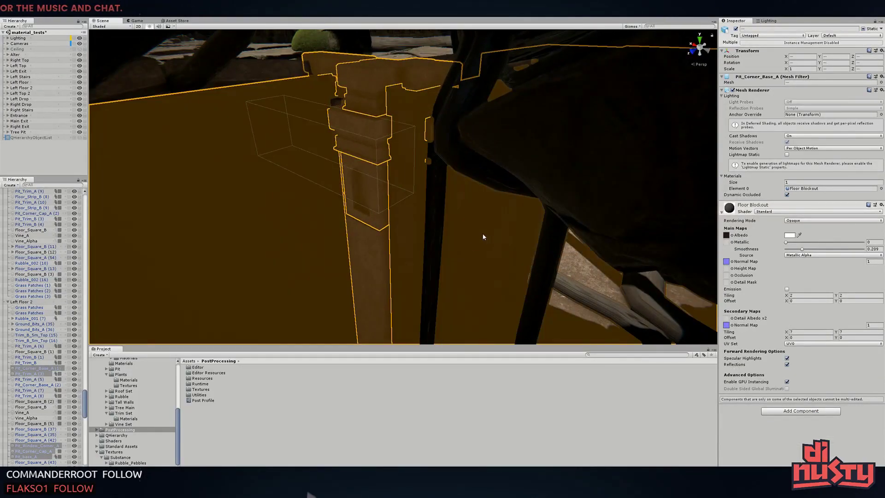
middle_drag(414, 242, 569, 251)
click(632, 138)
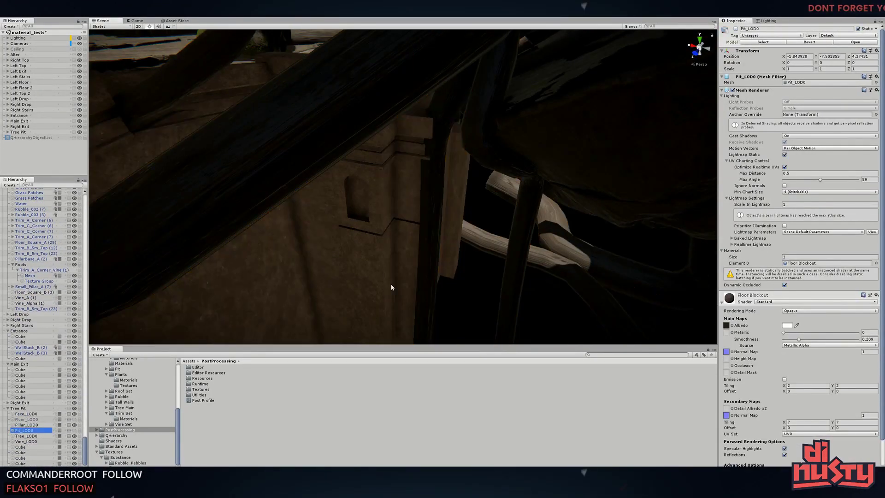
click(389, 288)
mouse_move(458, 253)
right_down()
mouse_move(406, 198)
mouse_move(358, 217)
mouse_move(408, 172)
mouse_move(425, 191)
mouse_move(209, 266)
right_up()
shift+click(359, 217)
shift+click(424, 191)
right_drag(303, 109, 538, 172)
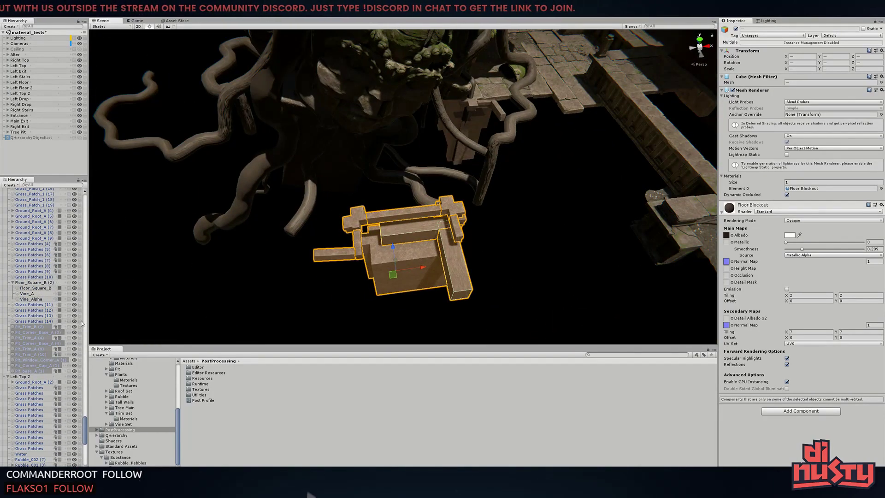
click(363, 112)
click(74, 408)
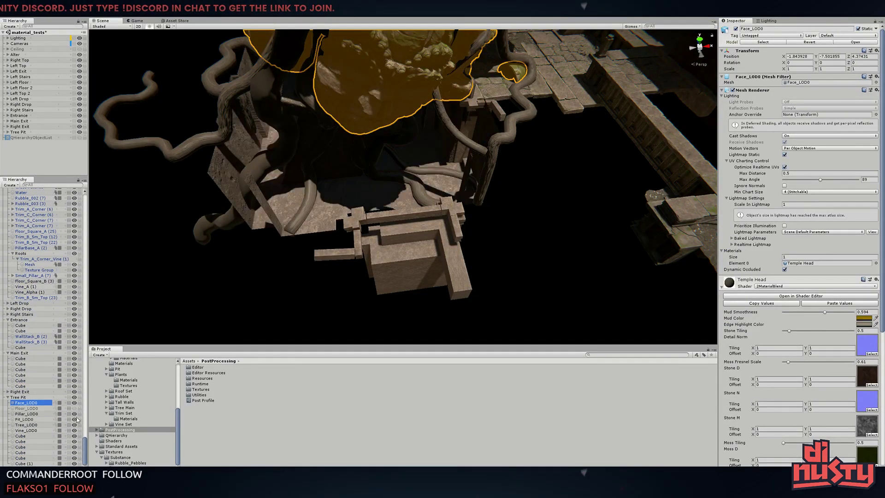
click(437, 182)
mouse_move(437, 181)
right_down()
mouse_move(378, 217)
mouse_move(325, 216)
right_up()
click(324, 217)
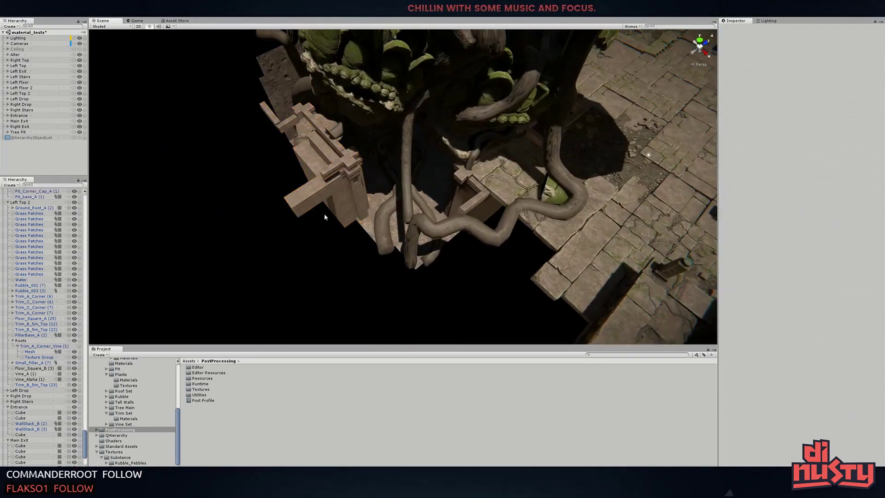
click(310, 265)
mouse_move(310, 264)
right_down()
mouse_move(485, 207)
mouse_move(294, 287)
mouse_move(455, 205)
mouse_move(530, 292)
right_up()
click(454, 204)
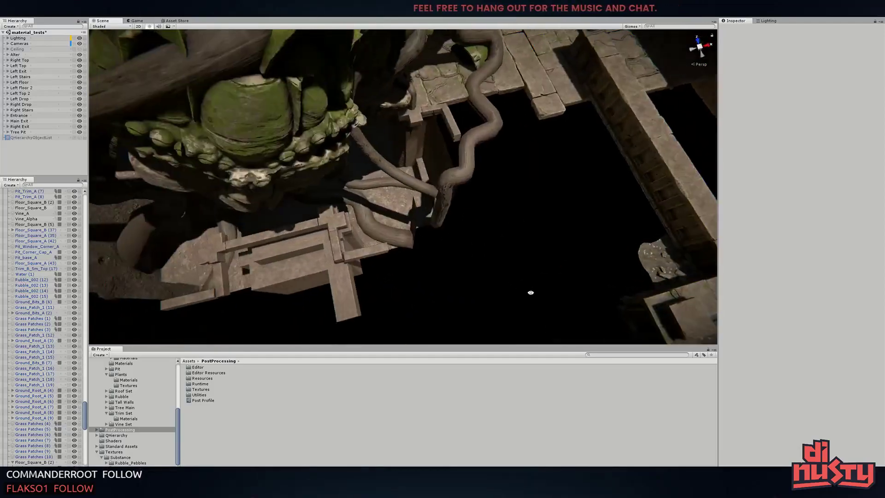
right_drag(531, 292, 424, 226)
click(424, 225)
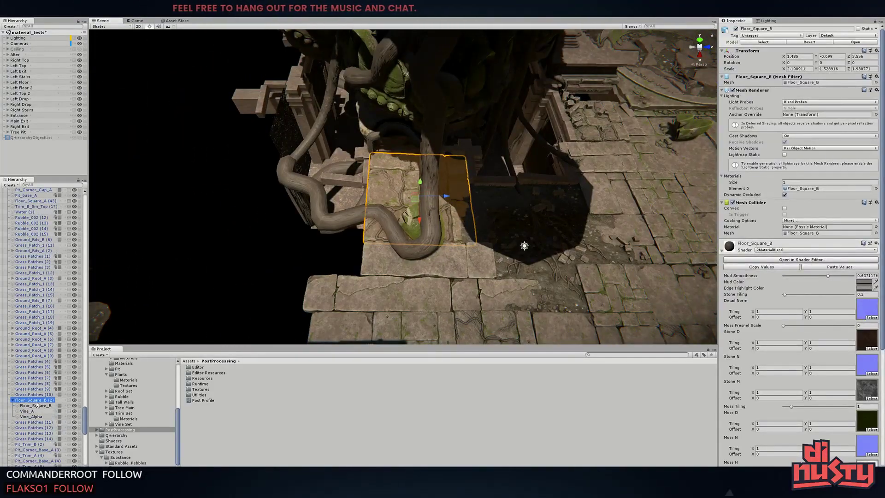
Frame and inspect the Floor_Square_A (44) slab and the Pit_Trim_A (8) and (12) pieces at the pit edge
double_click(36, 404)
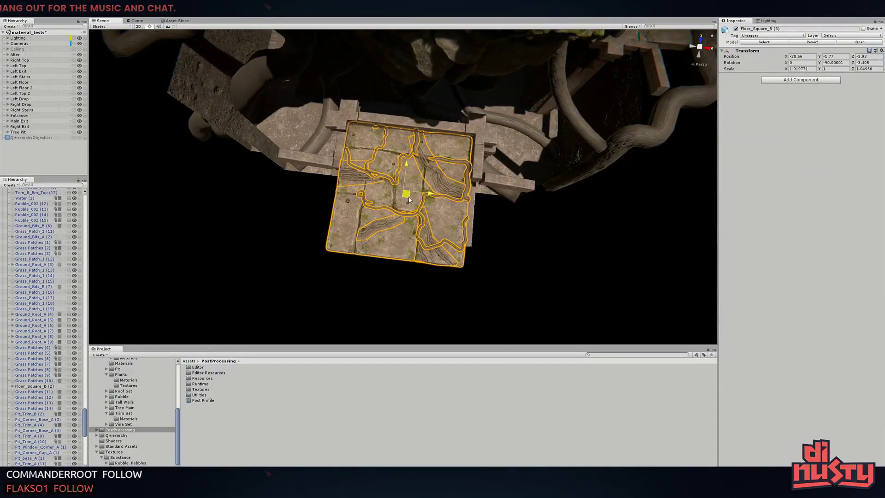
right_drag(409, 200, 475, 258)
click(475, 258)
middle_drag(475, 258, 550, 311)
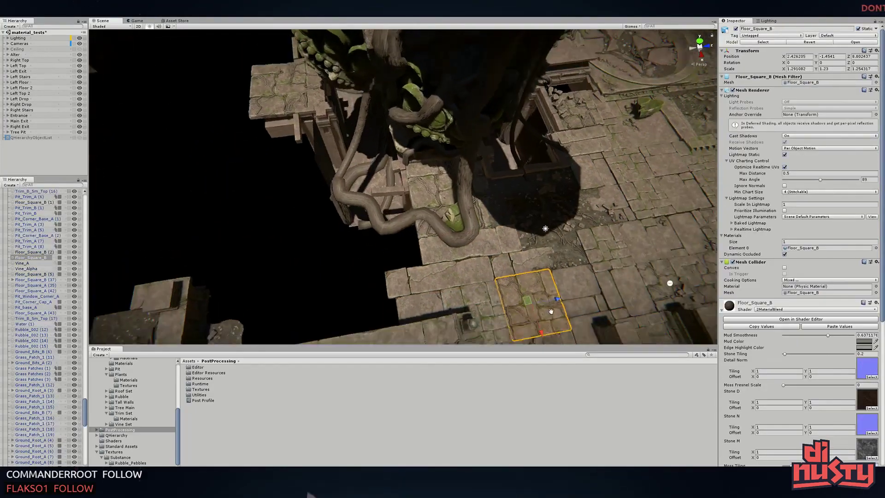
click(428, 208)
key(f)
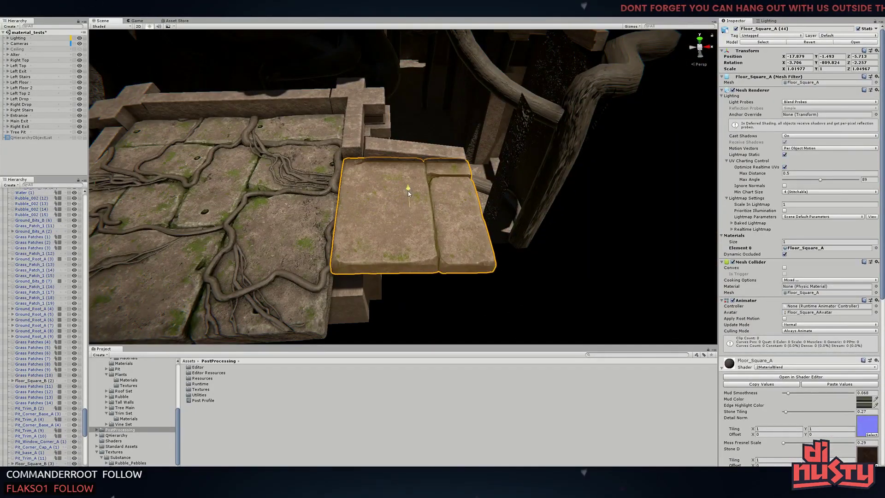
mouse_move(408, 191)
right_down()
mouse_move(519, 278)
mouse_move(423, 158)
mouse_move(360, 240)
right_up()
click(519, 278)
click(423, 157)
key(f)
middle_drag(360, 240, 357, 245)
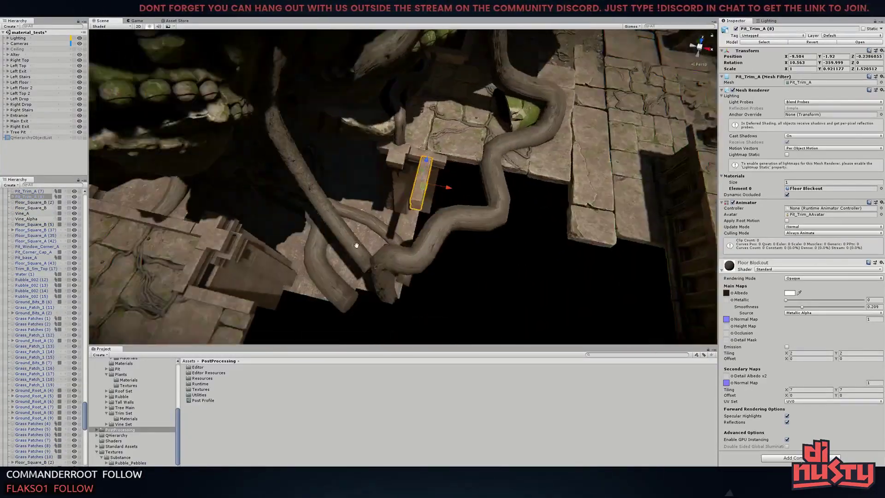
right_drag(356, 245, 482, 196)
click(483, 196)
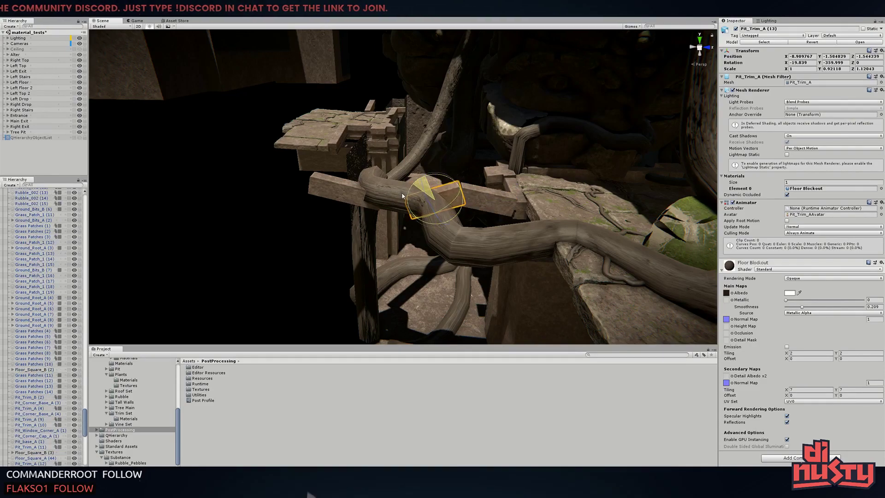
Rotate the loose Floor_Square_A slab and slide it into the walkway gap
mouse_move(402, 195)
right_down()
mouse_move(474, 148)
mouse_move(373, 306)
mouse_move(330, 206)
right_up()
click(474, 148)
click(329, 206)
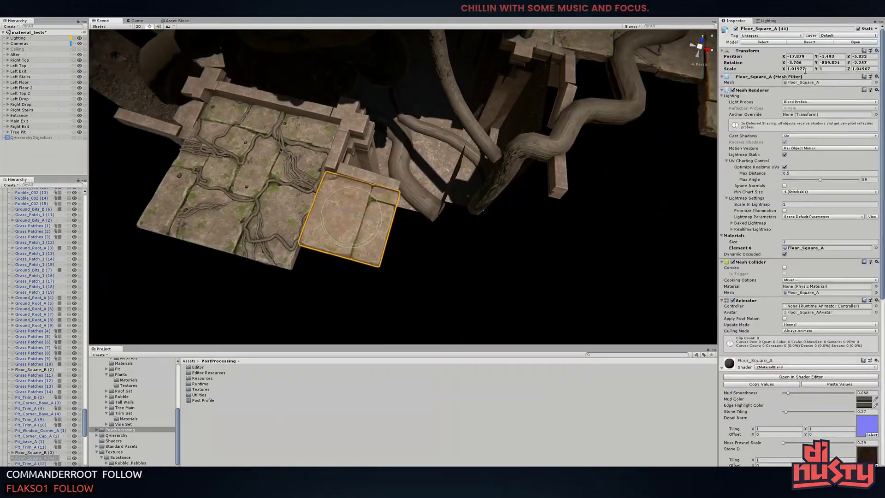
mouse_move(373, 237)
right_down()
mouse_move(449, 211)
mouse_move(347, 227)
right_up()
right_drag(434, 250, 415, 231)
key(e)
drag(461, 178, 582, 189)
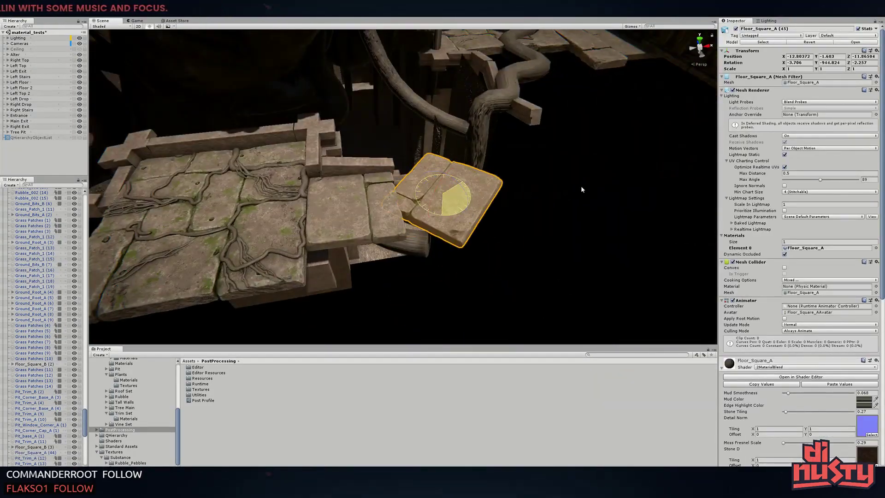
right_drag(711, 88, 156, 226)
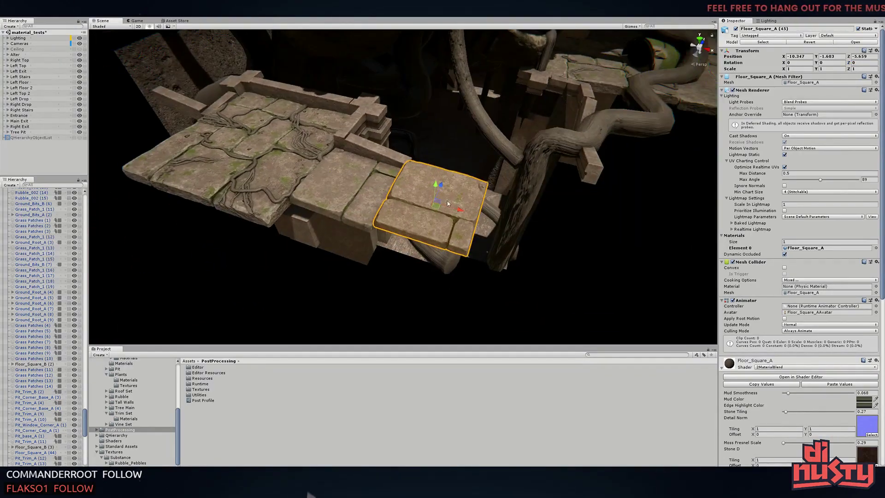
drag(156, 226, 403, 171)
right_drag(402, 172, 399, 187)
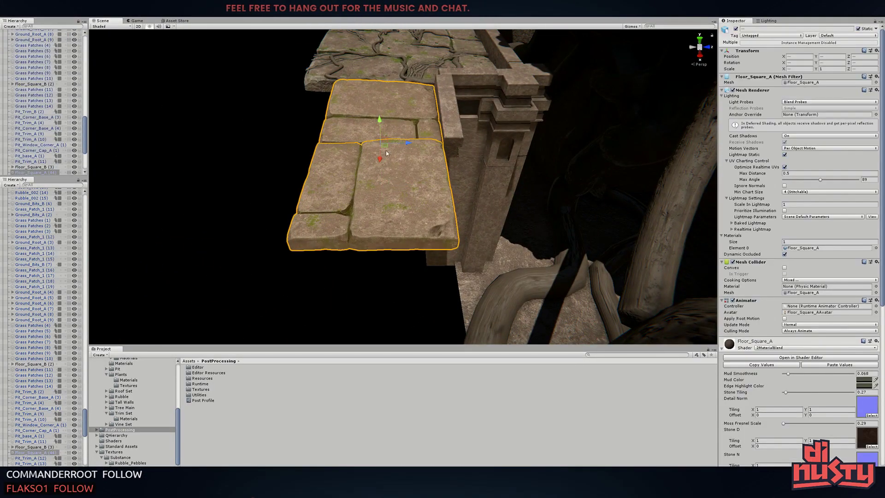
mouse_move(401, 148)
right_down()
mouse_move(463, 229)
mouse_move(419, 187)
mouse_move(415, 194)
mouse_move(386, 185)
mouse_move(317, 263)
mouse_move(539, 245)
mouse_move(523, 278)
mouse_move(491, 276)
mouse_move(366, 215)
right_up()
Select Pit_Trim_A (11), Floor_Strip_B (8), Pit_Trim_B (3) and Pit_Trim_A (6) together
click(462, 228)
click(419, 186)
shift+click(385, 186)
shift+click(539, 245)
shift+click(522, 278)
click(491, 276)
Move Pit_Trim_B (3) onto the pit edge and lower Pit_Trim_A (12) slightly
click(367, 214)
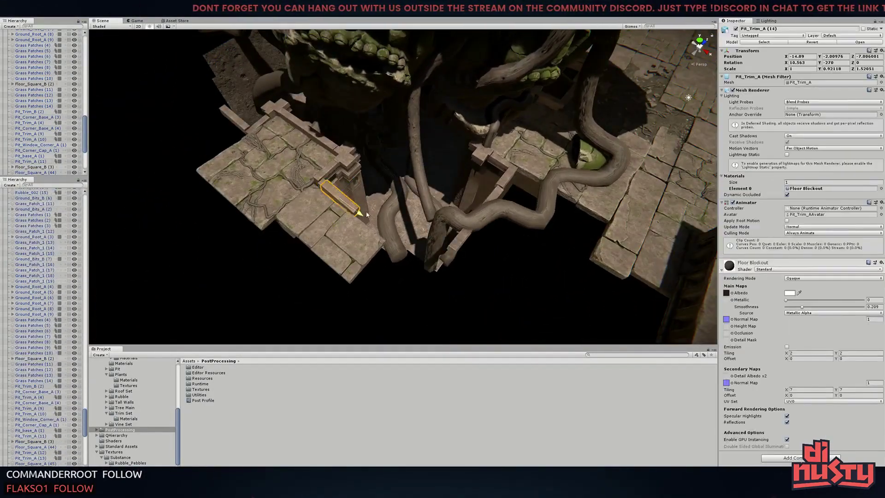
drag(314, 142, 382, 221)
key(f)
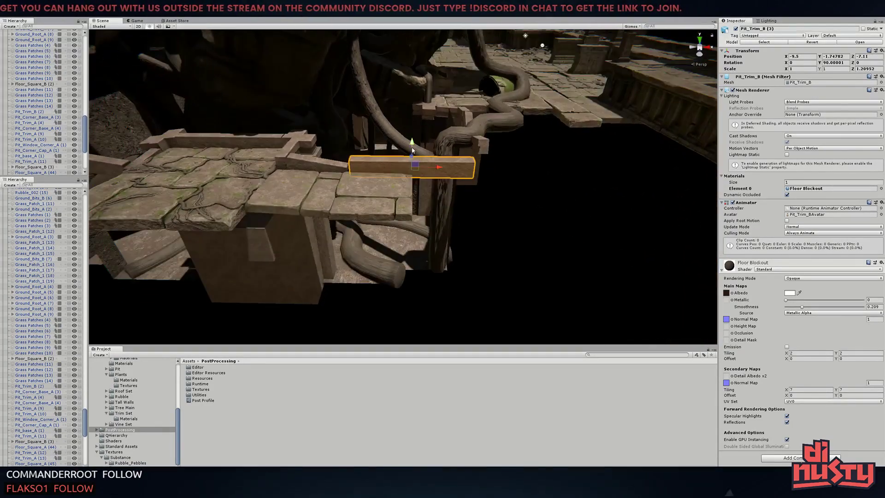
drag(419, 171, 417, 172)
mouse_move(417, 171)
right_down()
mouse_move(325, 137)
mouse_move(550, 198)
right_up()
click(344, 110)
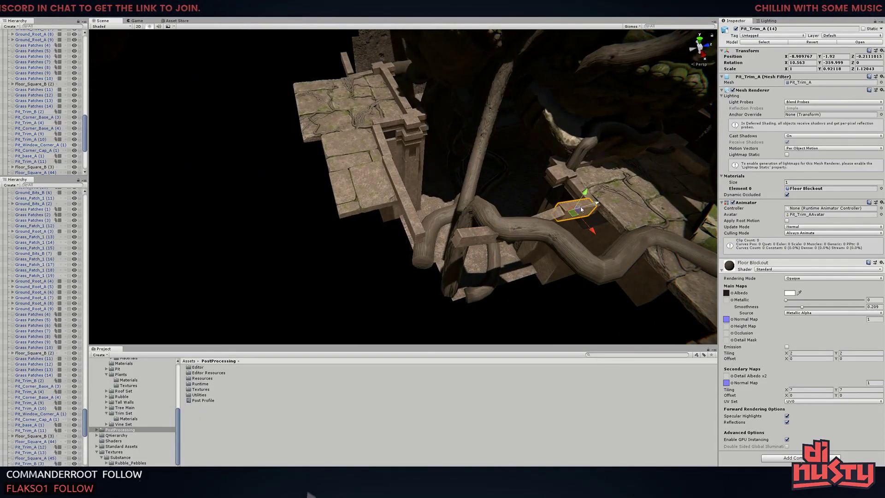
drag(444, 236, 443, 239)
mouse_move(444, 240)
right_down()
mouse_move(465, 224)
mouse_move(421, 163)
mouse_move(574, 188)
right_up()
click(460, 245)
click(405, 163)
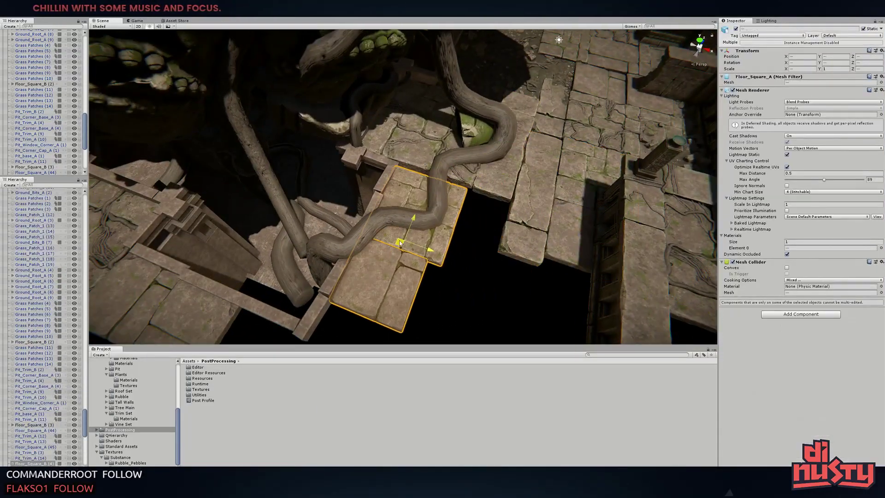
Frame Floor_Square_A (46) and the long stone trim slabs along the walkway
right_drag(483, 234, 368, 289)
click(429, 253)
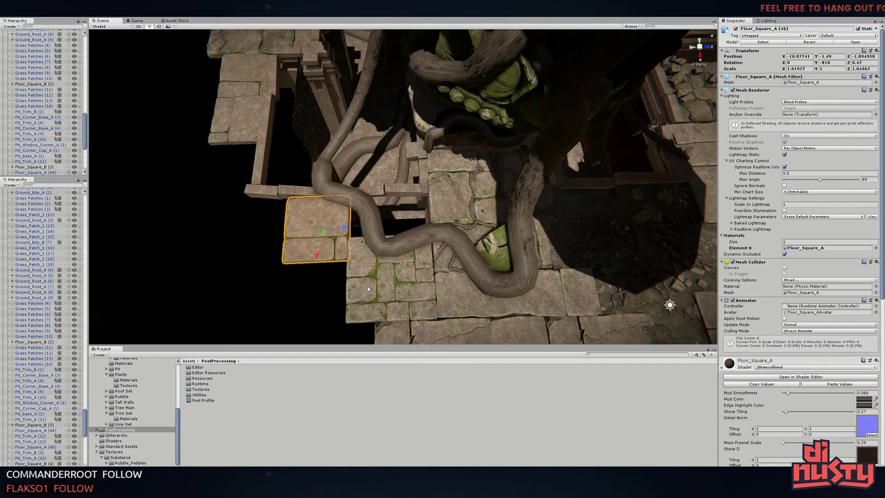
right_drag(453, 344, 407, 281)
click(406, 282)
key(f)
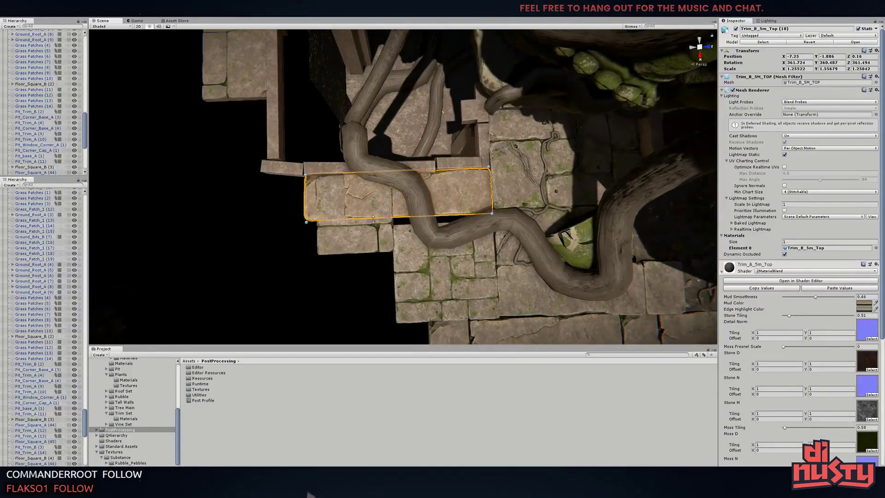
click(498, 263)
mouse_move(312, 272)
right_down()
mouse_move(497, 263)
mouse_move(466, 240)
mouse_move(390, 211)
right_up()
click(466, 239)
click(414, 222)
right_drag(359, 179, 413, 225)
click(286, 235)
mouse_move(440, 181)
right_down()
mouse_move(285, 235)
mouse_move(462, 247)
mouse_move(483, 151)
right_up()
click(483, 152)
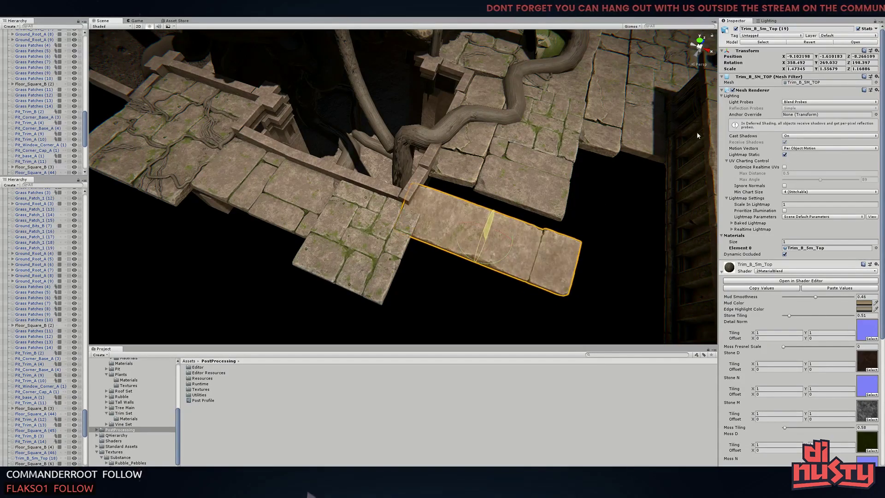
Lay the second trim slab across the gap and shift Floor_Square_B (7) to cover it
right_drag(698, 135, 377, 155)
right_drag(403, 189, 460, 257)
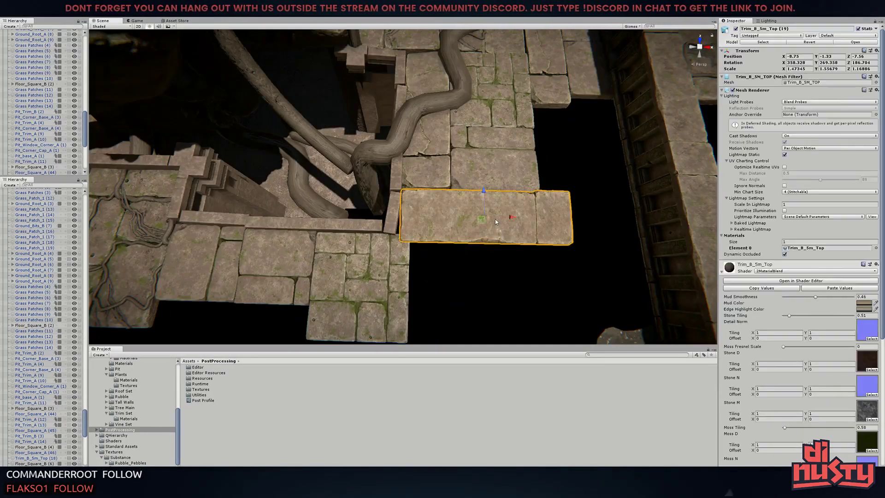
right_drag(495, 222, 489, 155)
key(e)
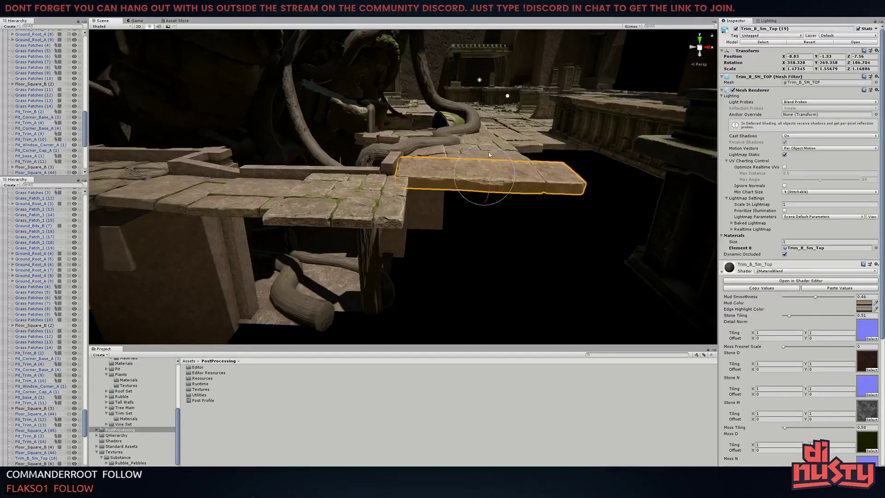
click(375, 204)
right_drag(376, 204, 526, 158)
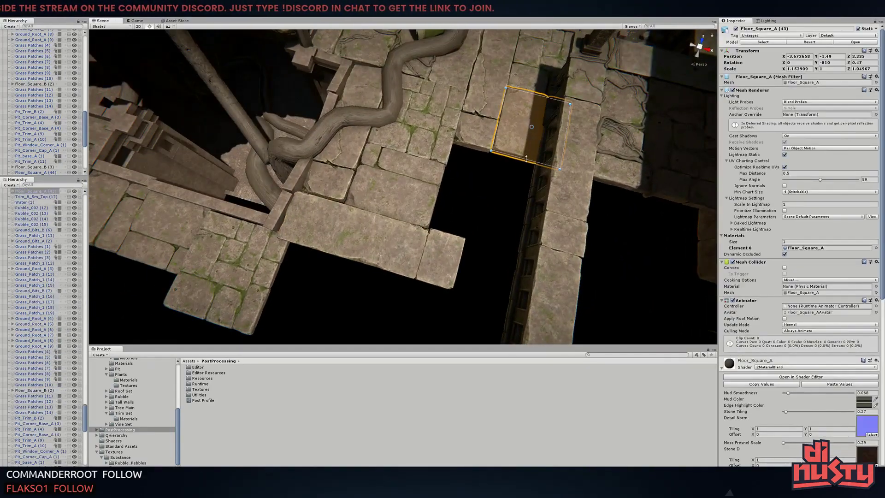
drag(509, 215, 426, 229)
key(t)
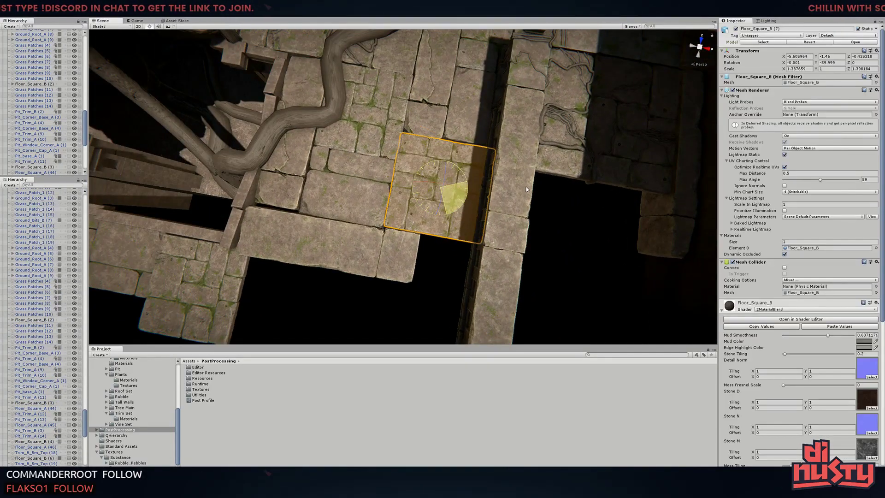
Tilt the third long trim slab so it sits flush with the floor
right_drag(449, 238, 371, 216)
click(371, 214)
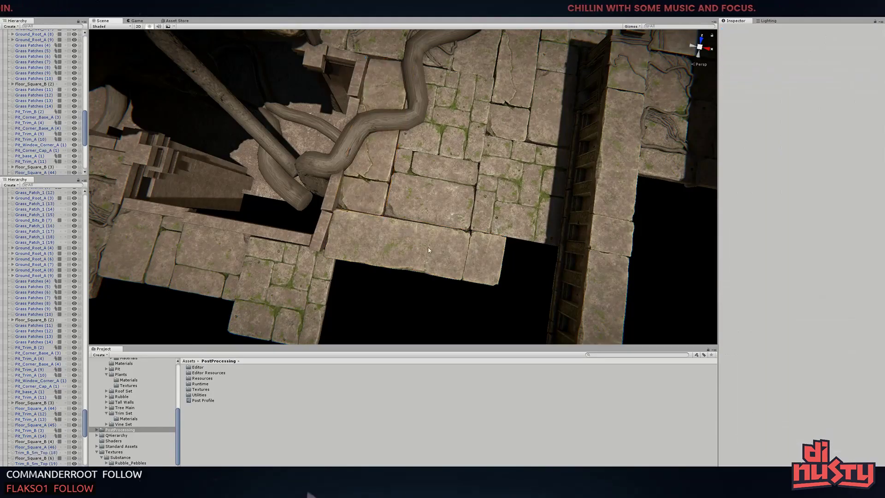
mouse_move(428, 251)
right_down()
mouse_move(440, 50)
mouse_move(514, 233)
right_up()
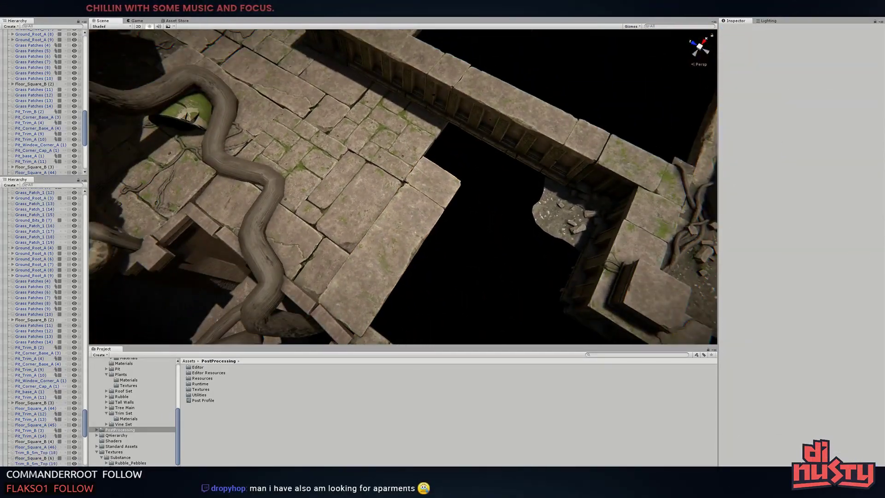
right_drag(468, 158, 428, 184)
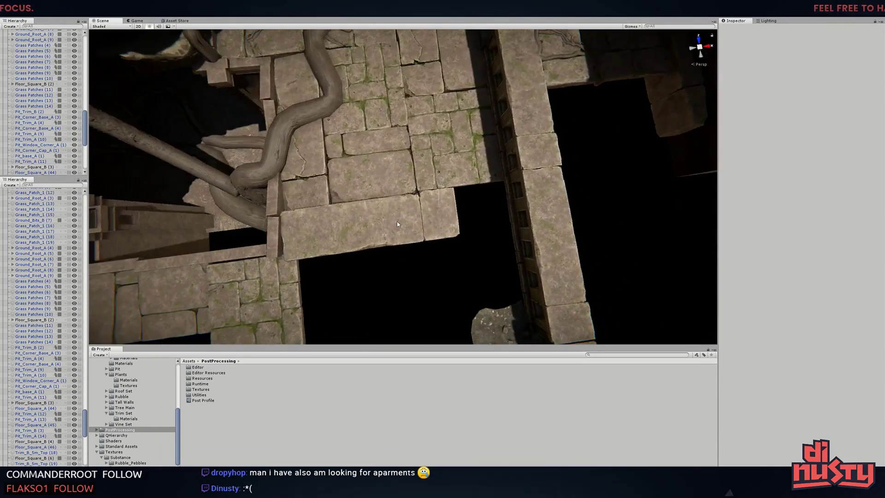
click(413, 193)
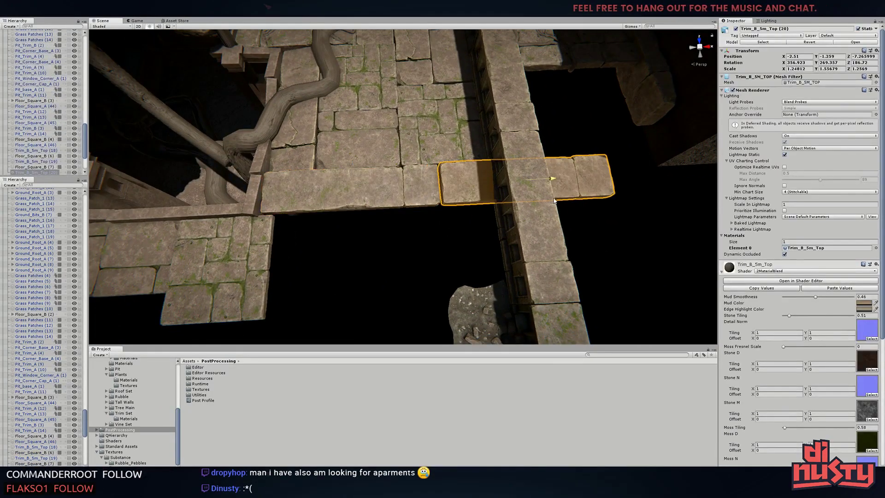
key(f)
key(e)
drag(404, 171, 408, 169)
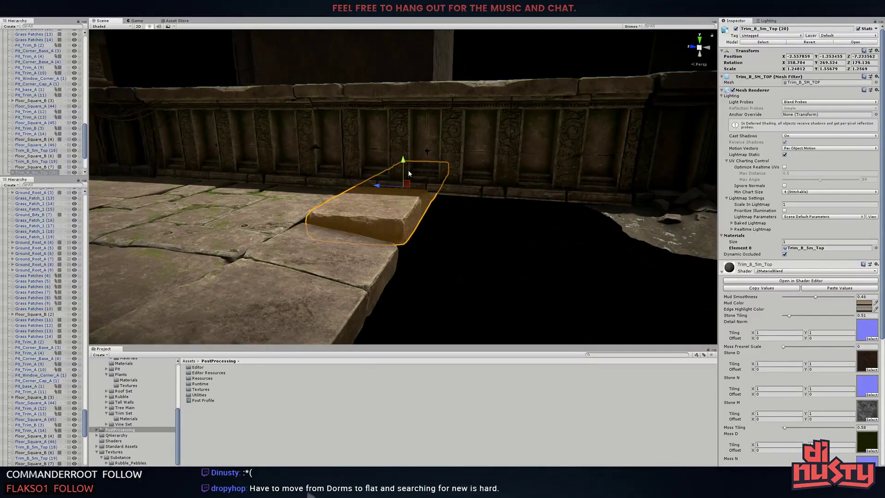
key(w)
scroll(404, 175, up, 4)
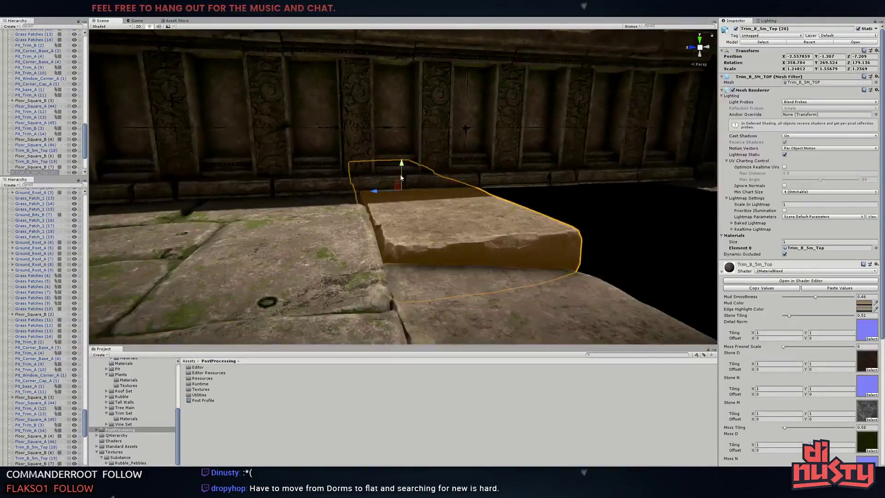
Check the placed slabs, comparing Floor_Square_B (6) and Floor_Square_A (45) from above
alt+drag(386, 169, 477, 275)
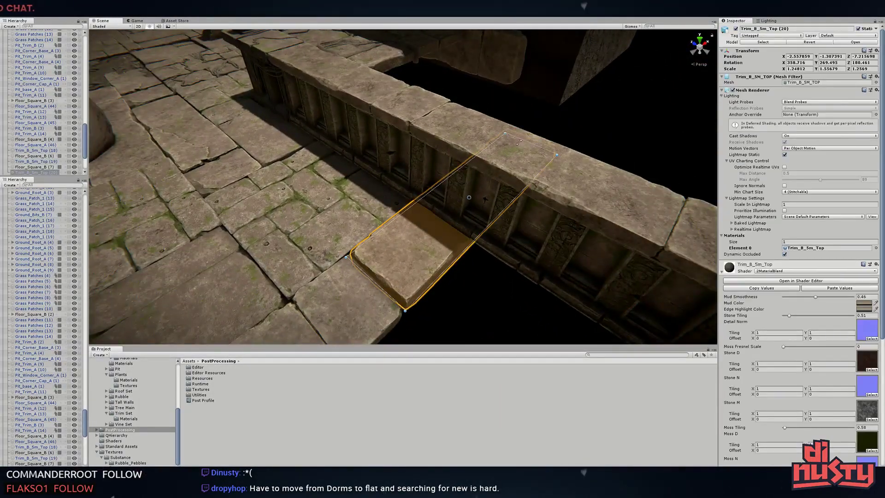
alt+drag(469, 198, 482, 200)
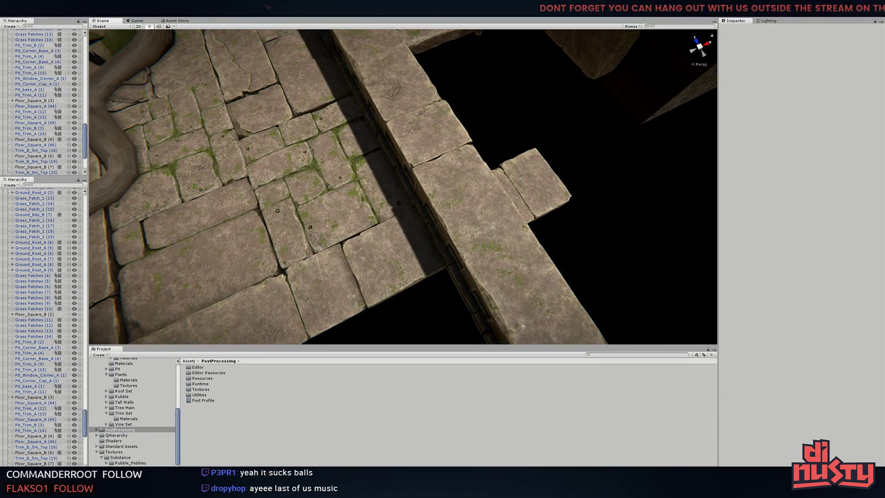
alt+drag(461, 198, 596, 178)
click(460, 185)
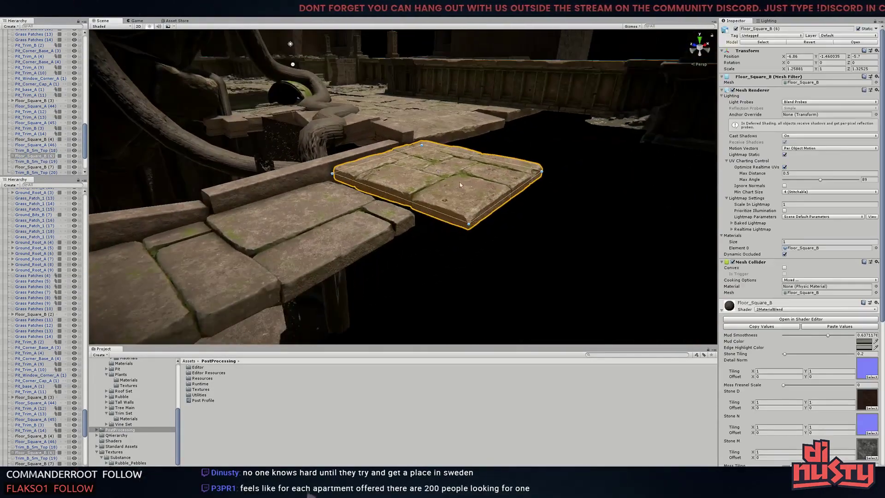
mouse_move(460, 185)
alt+mouse_down()
mouse_move(295, 189)
mouse_move(415, 194)
mouse_move(438, 239)
alt+mouse_up()
click(425, 189)
click(296, 189)
click(438, 239)
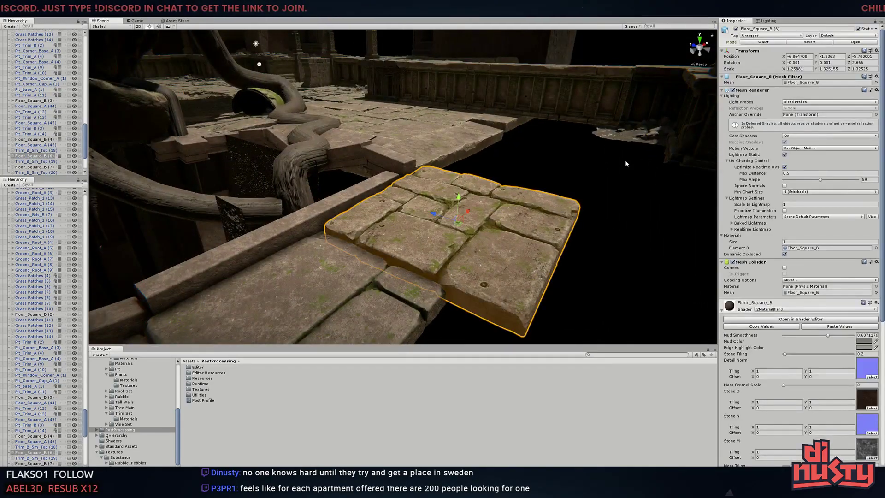
click(518, 233)
middle_drag(519, 233, 518, 233)
alt+drag(518, 233, 498, 212)
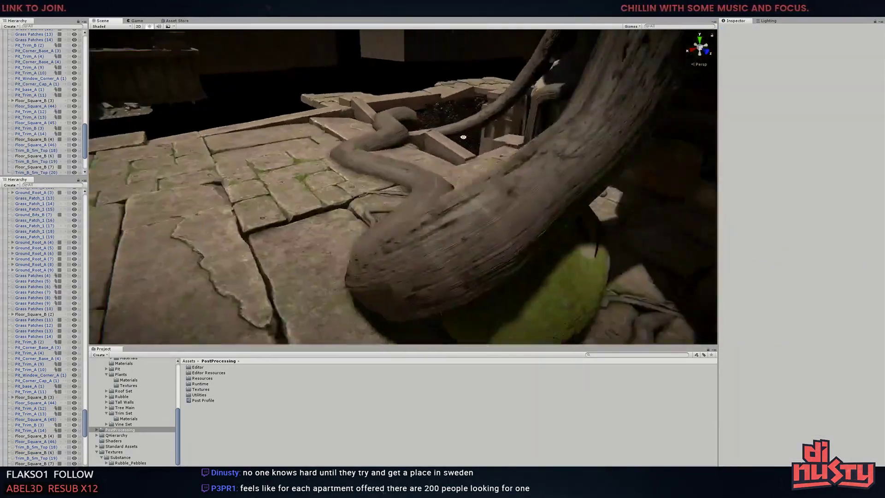
Raise, slightly stretch and rotate the Water (2) plane into the floor gap
click(498, 212)
click(559, 258)
key(f)
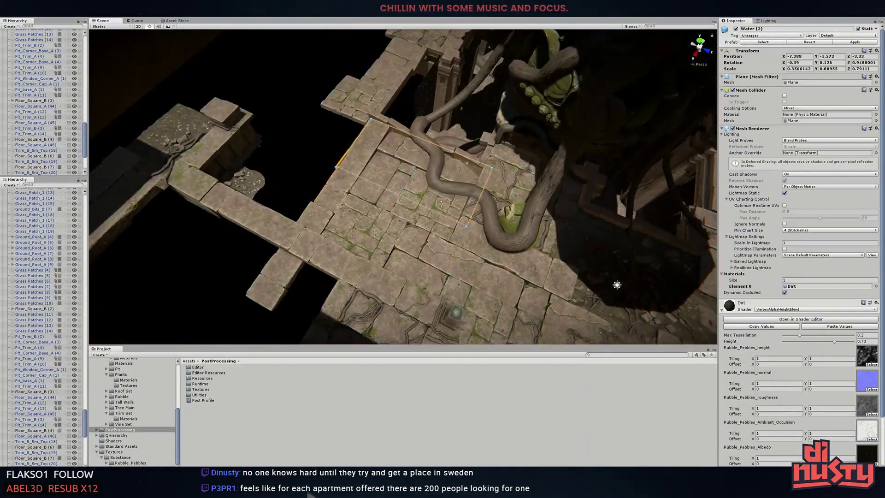
scroll(409, 180, up, 3)
drag(409, 180, 404, 172)
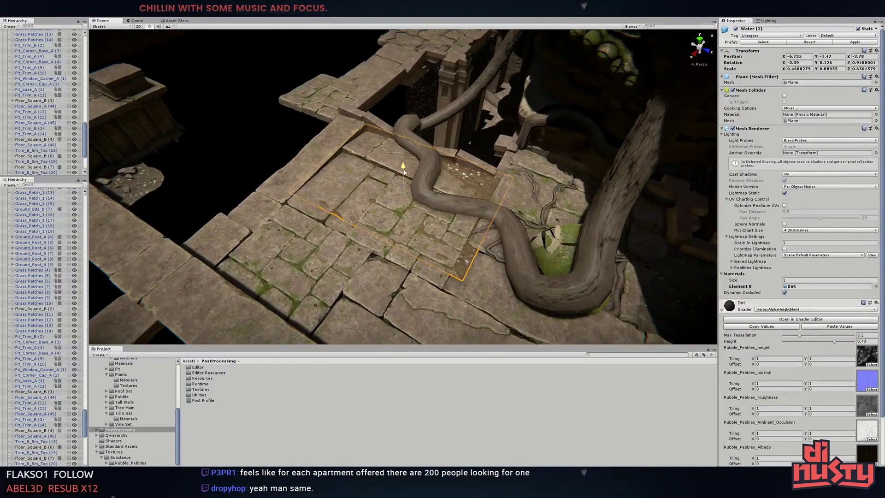
drag(488, 196, 490, 199)
alt+drag(490, 200, 499, 262)
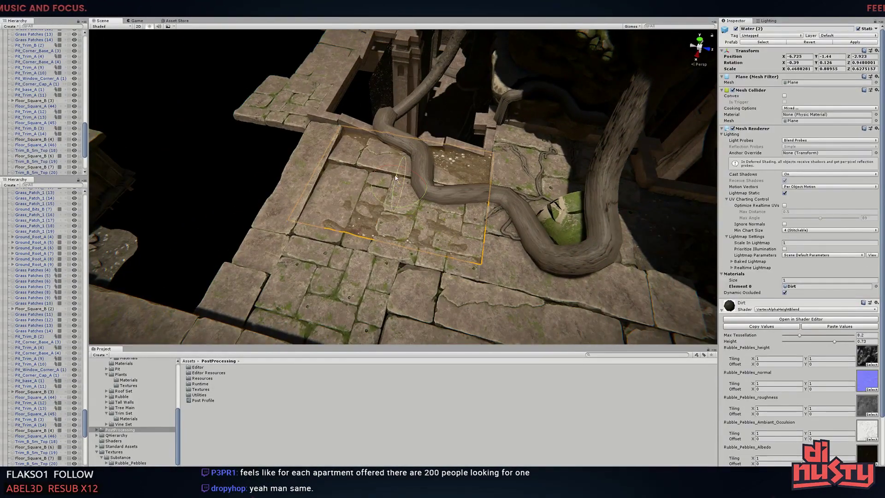
drag(395, 178, 421, 196)
click(422, 196)
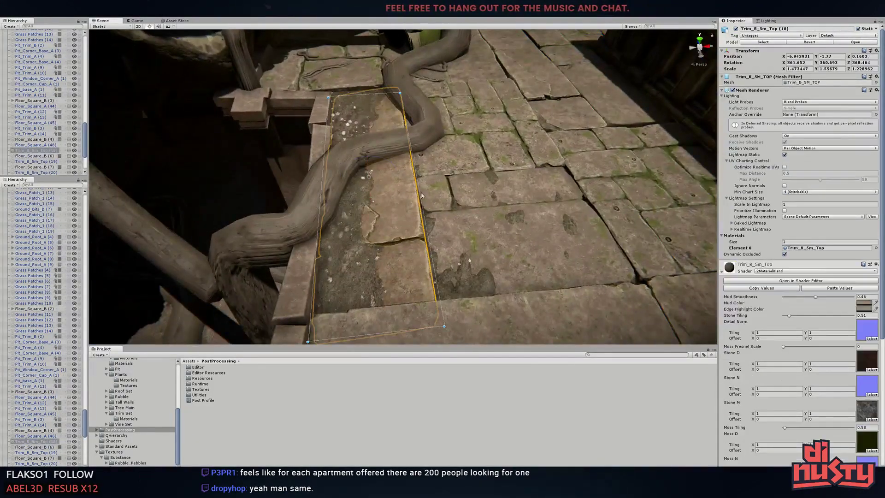
Rotate the sun light to relight the floor and deepen its shadows
alt+drag(572, 174, 354, 187)
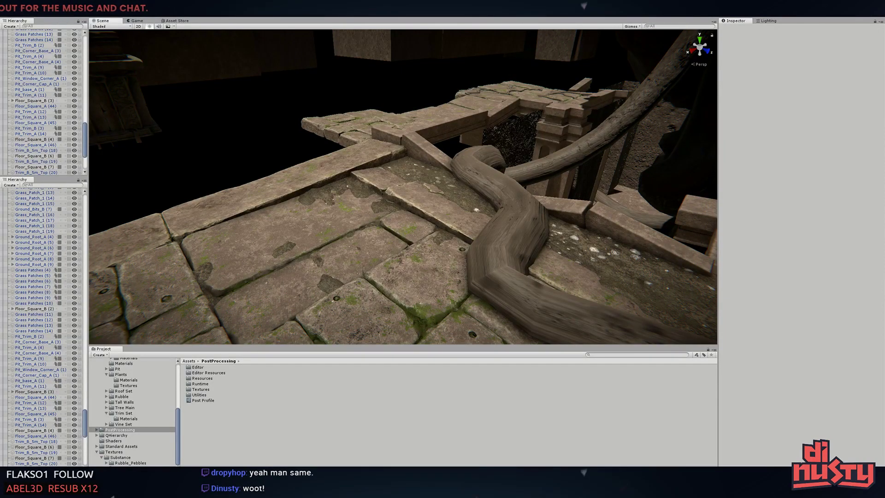
right_drag(398, 93, 413, 139)
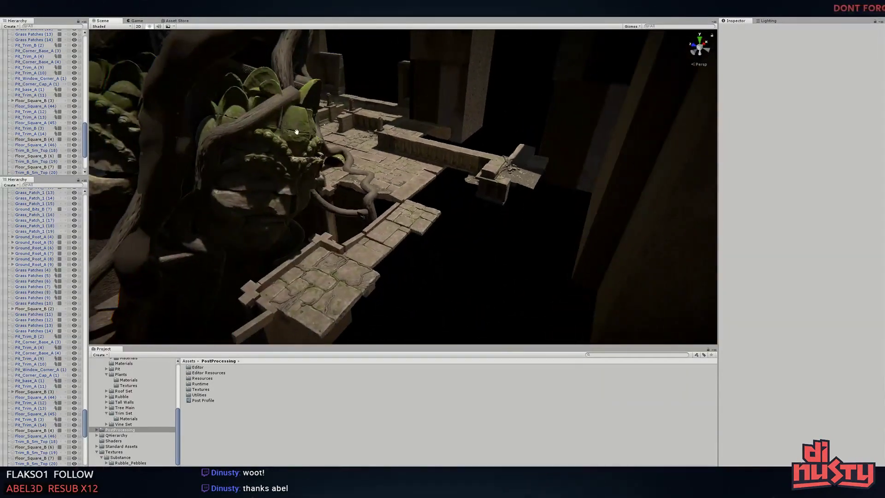
mouse_move(412, 139)
alt+mouse_down()
mouse_move(366, 210)
mouse_move(340, 184)
alt+mouse_up()
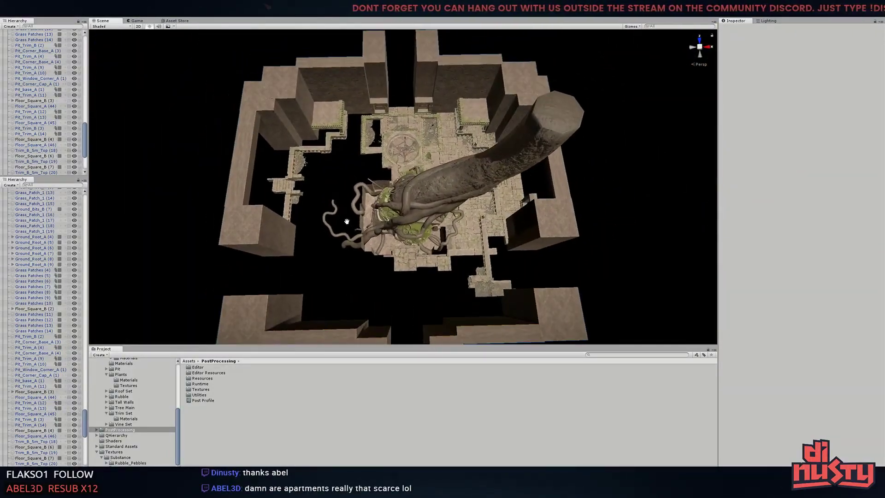
right_drag(340, 184, 452, 66)
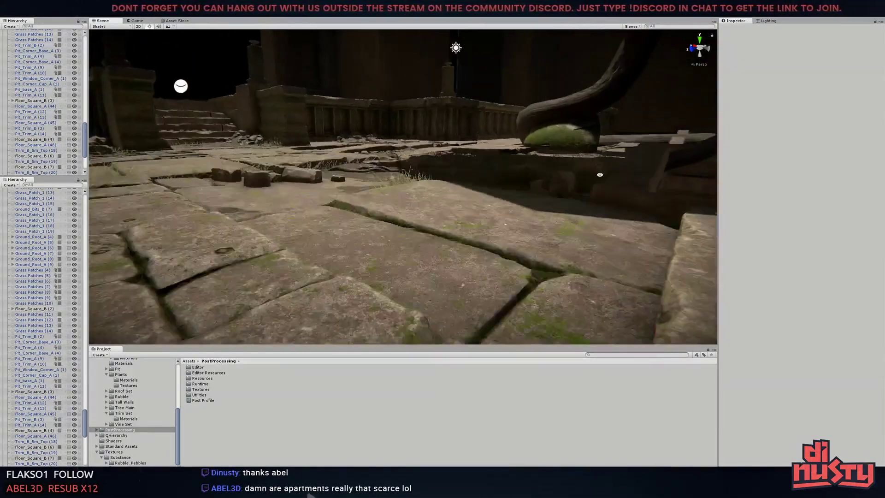
click(452, 66)
key(e)
drag(452, 66, 415, 106)
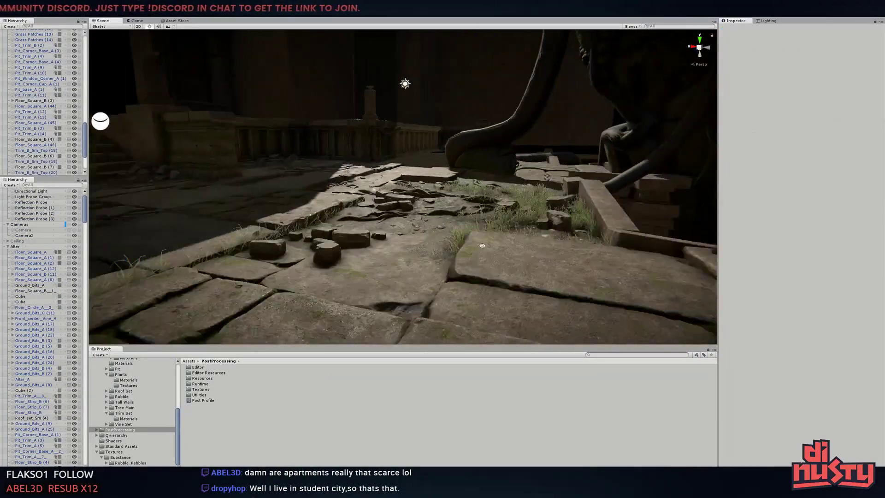
mouse_move(404, 86)
right_down()
mouse_move(622, 237)
mouse_move(544, 156)
right_up()
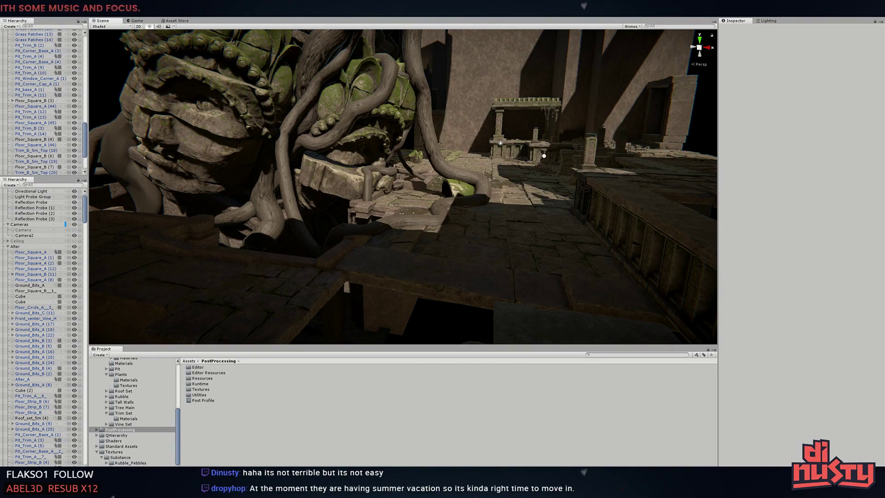
Look over the courtyard and frame a floor square to judge the new lighting
right_drag(440, 104, 497, 143)
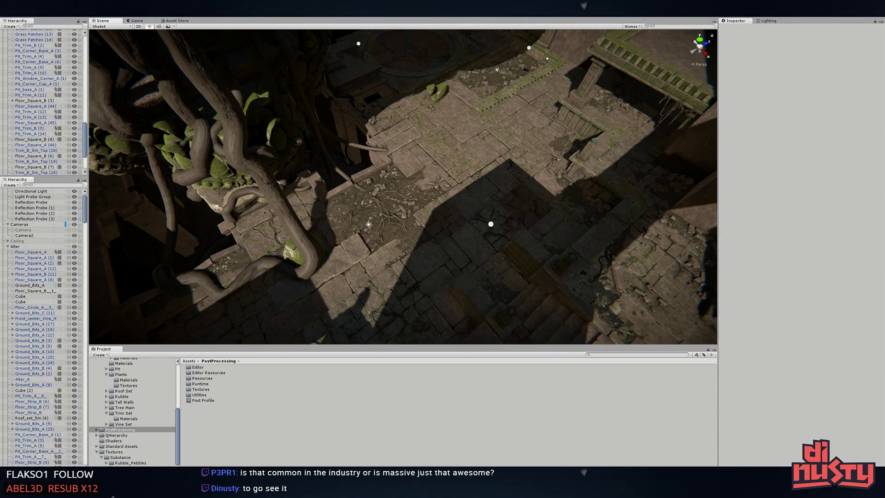
click(575, 194)
key(f)
mouse_move(575, 195)
right_down()
mouse_move(544, 227)
mouse_move(415, 266)
right_up()
Fly through the level past Floor_Square_B (3) to judge the fog, then select the Left Top group
click(397, 258)
click(437, 206)
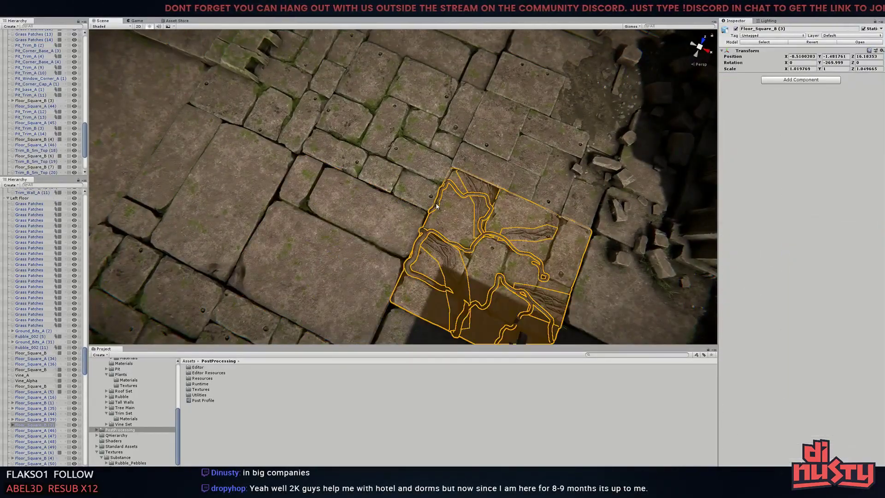
right_drag(436, 206, 438, 175)
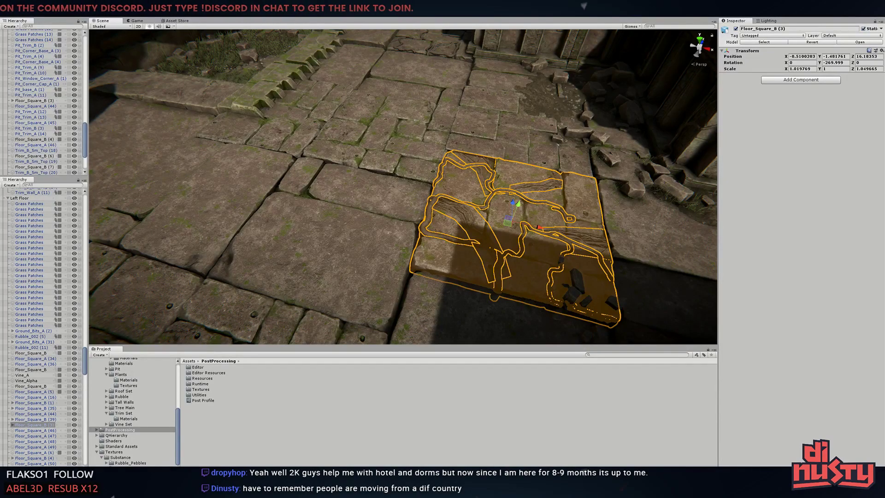
right_drag(571, 257, 309, 494)
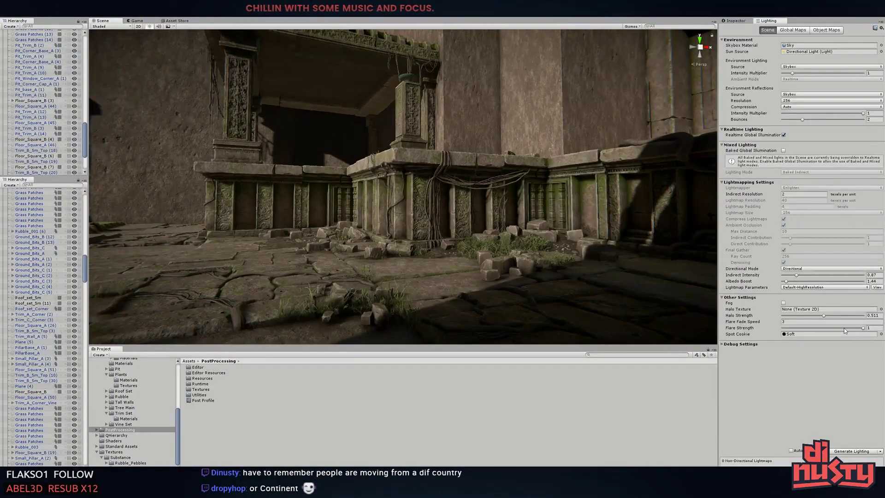
right_drag(405, 279, 413, 281)
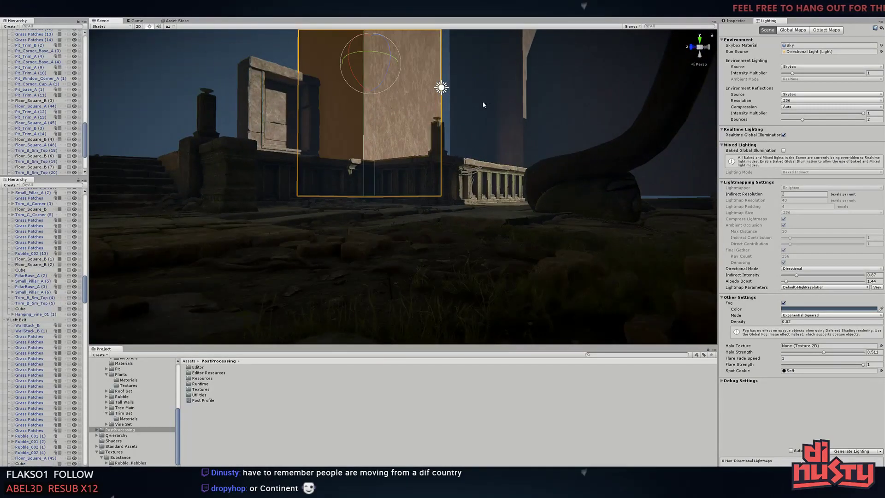
click(32, 66)
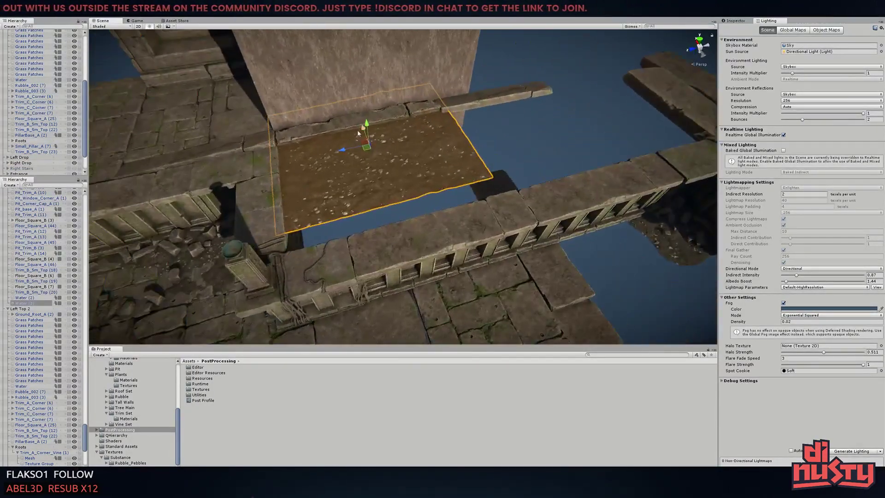
Compare the ledge dirt planes and delete the extra Water (4) plane
alt+drag(358, 133, 265, 132)
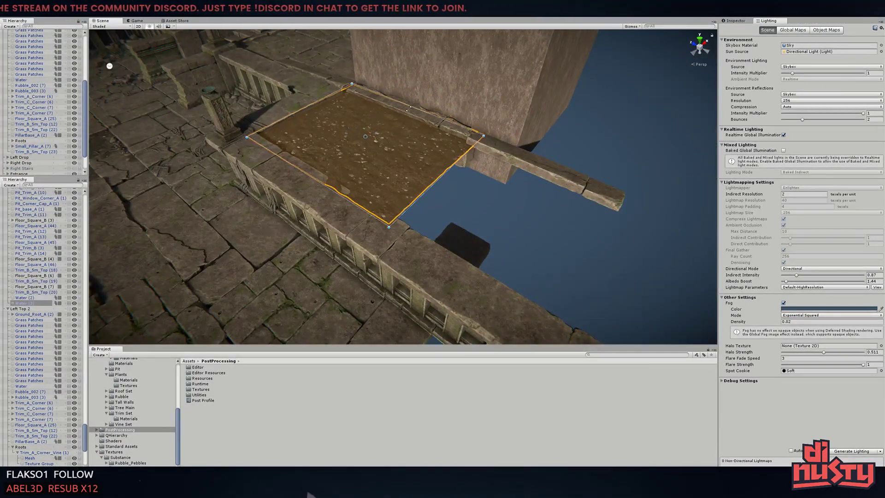
mouse_move(410, 108)
alt+mouse_down()
mouse_move(300, 174)
mouse_move(393, 169)
mouse_move(458, 206)
alt+mouse_up()
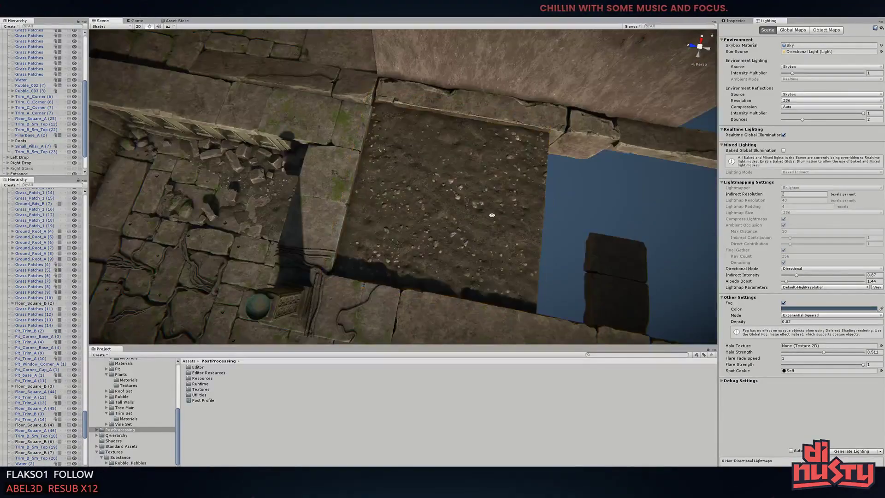
click(458, 206)
click(734, 20)
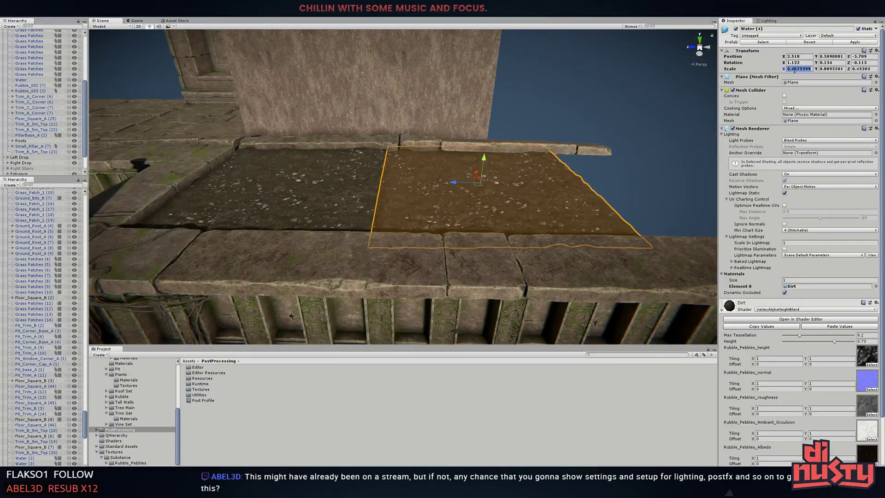
click(334, 181)
click(551, 173)
key(f)
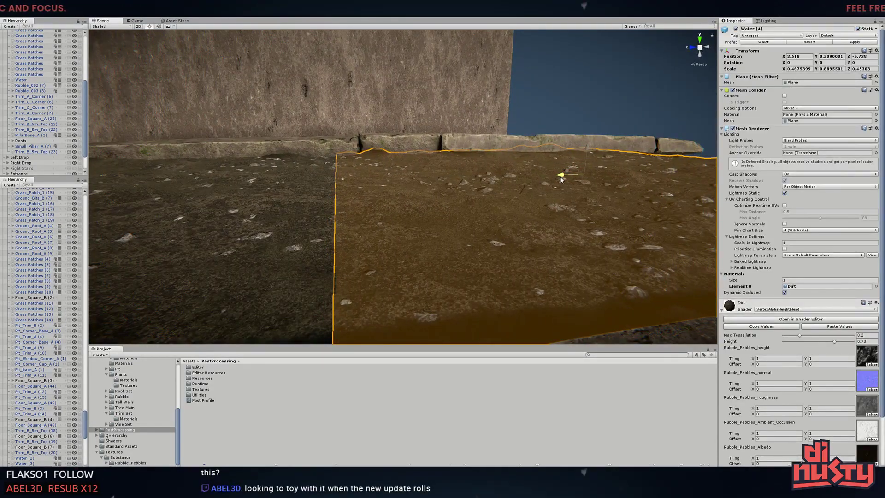
key(Delete)
Check the remaining Water (5) dirt plane and the trim pieces along the ledge
alt+drag(560, 180, 468, 208)
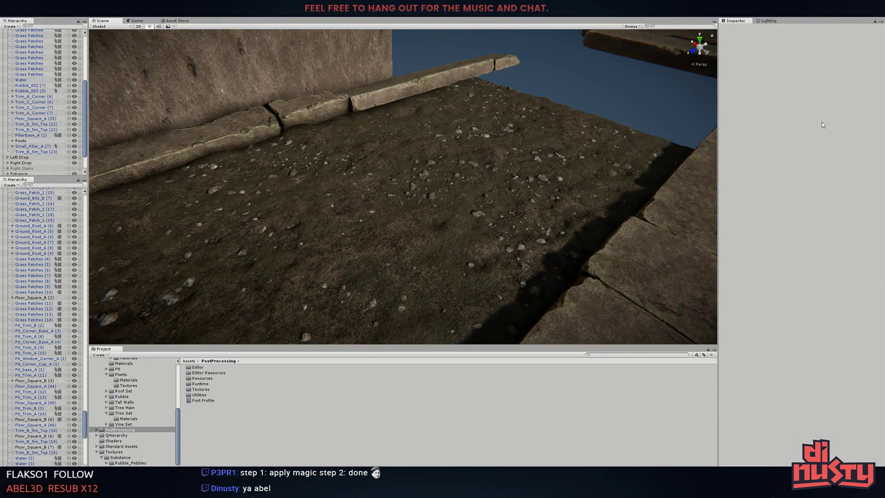
click(433, 185)
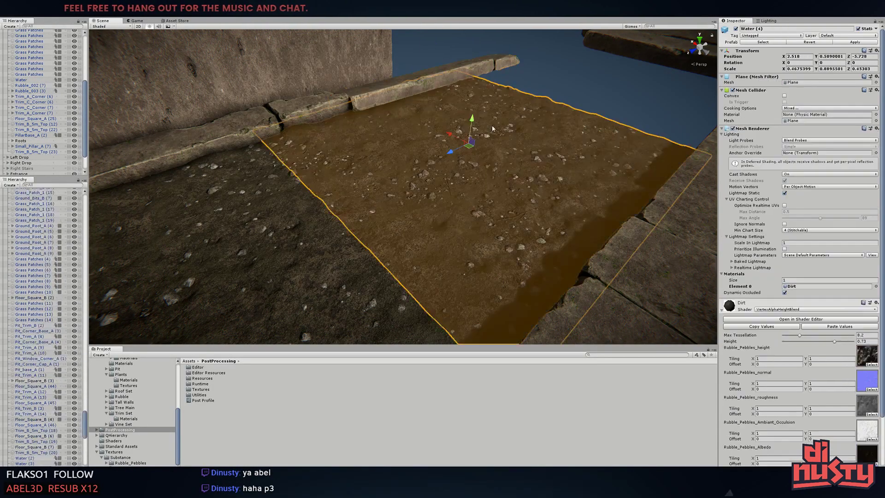
mouse_move(461, 148)
alt+mouse_down()
mouse_move(434, 182)
mouse_move(326, 206)
mouse_move(351, 144)
alt+mouse_up()
click(392, 187)
click(355, 197)
click(343, 213)
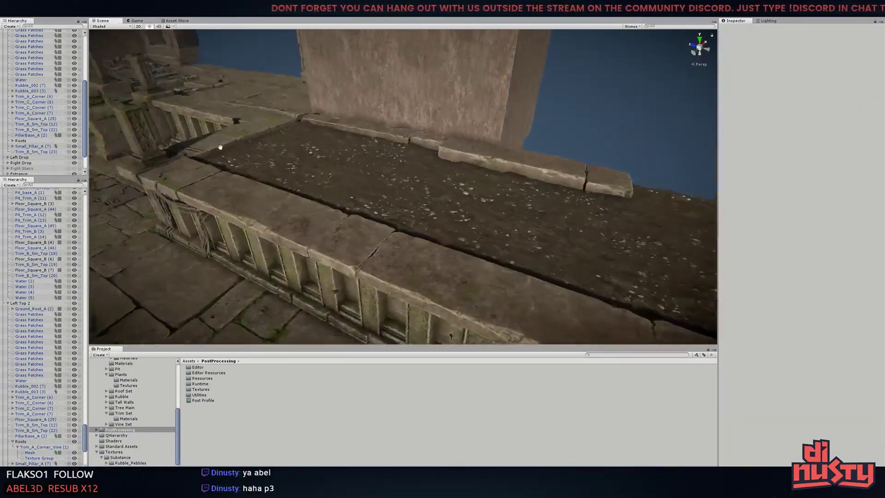
Inspect the rubble pile Rubble_001 (8) up close, framing it with F
click(250, 172)
alt+drag(250, 173, 347, 198)
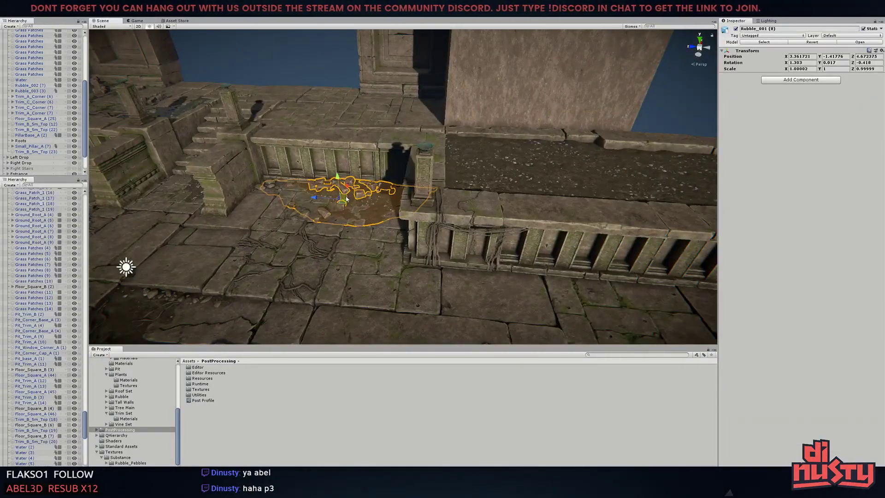
key(f)
mouse_move(584, 163)
alt+mouse_down()
mouse_move(517, 201)
mouse_move(389, 184)
mouse_move(439, 177)
mouse_move(437, 239)
mouse_move(351, 193)
mouse_move(368, 175)
mouse_move(525, 157)
alt+mouse_up()
click(517, 202)
click(388, 183)
click(412, 239)
click(350, 194)
Check the wall trim Trim_B_Sm_Top (26) from a low view, then bring the walkway into view
shift+click(368, 175)
mouse_move(468, 147)
alt+mouse_down()
mouse_move(260, 137)
mouse_move(415, 150)
alt+mouse_up()
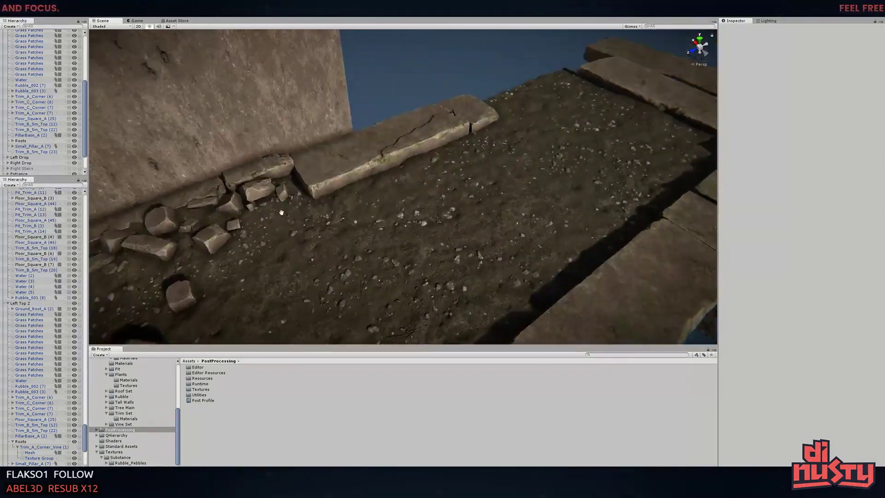
click(415, 150)
click(503, 87)
mouse_move(503, 86)
alt+mouse_down()
mouse_move(384, 230)
mouse_move(486, 133)
alt+mouse_up()
Move a rubble stone cluster onto the dirt ledge and check its placement
click(487, 212)
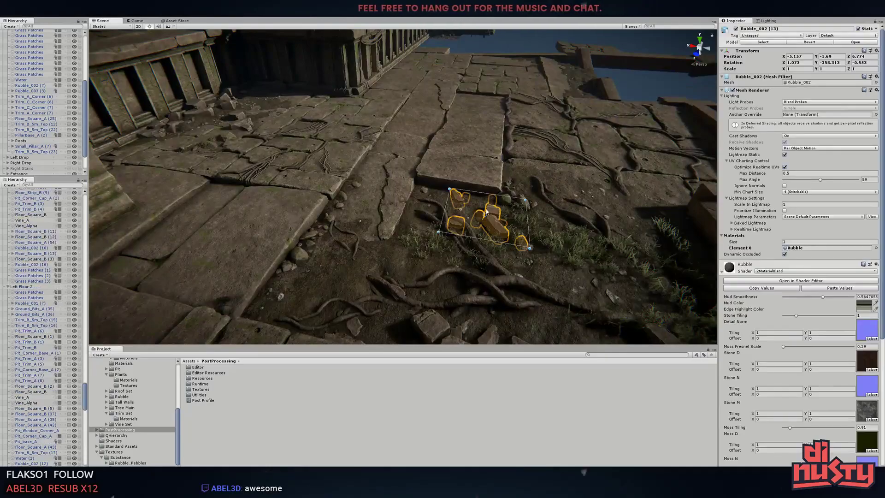
drag(443, 59, 482, 202)
alt+drag(349, 94, 501, 149)
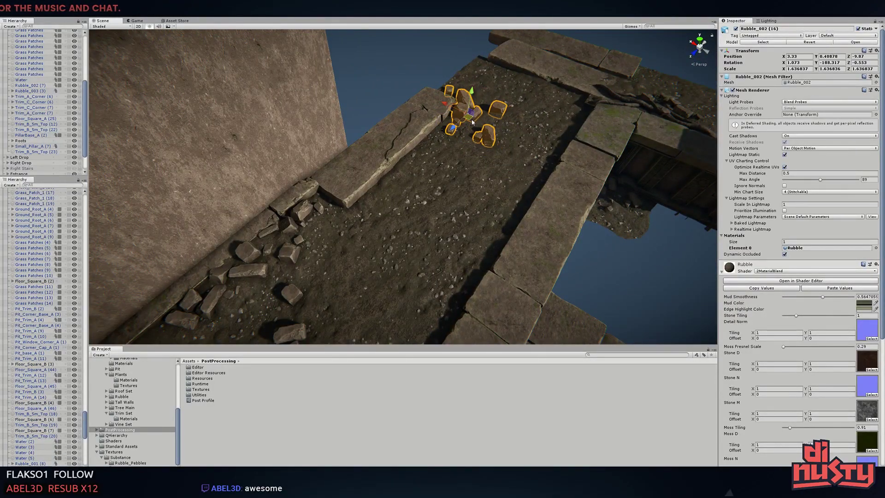
alt+drag(421, 257, 448, 168)
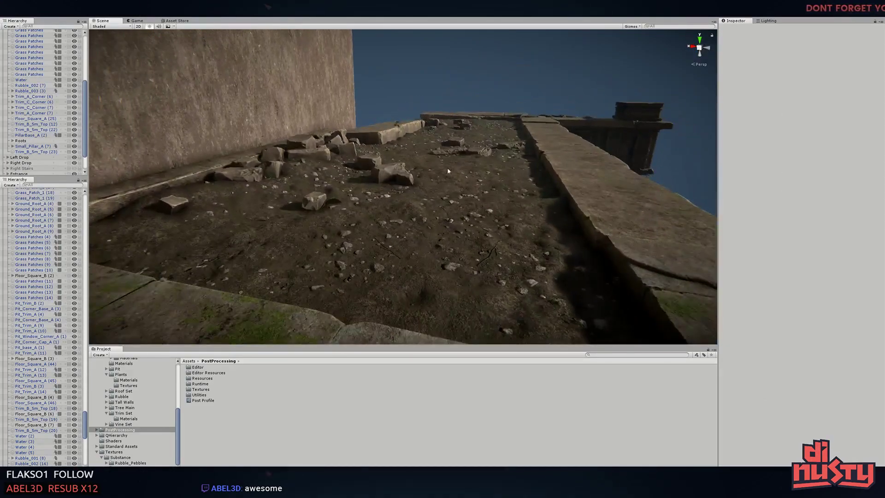
Reposition and rotate the next rubble cluster to scatter it at a varied angle
click(421, 123)
alt+drag(534, 301, 461, 208)
key(e)
drag(429, 193, 498, 167)
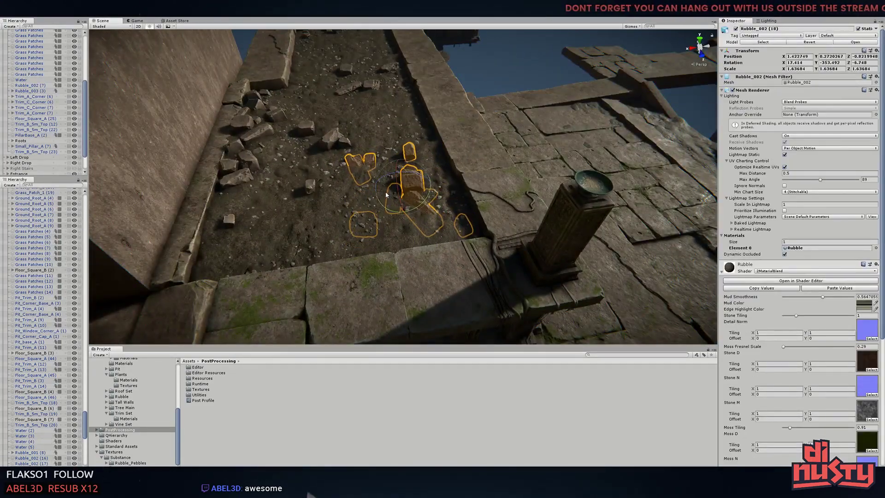
alt+drag(419, 218, 371, 202)
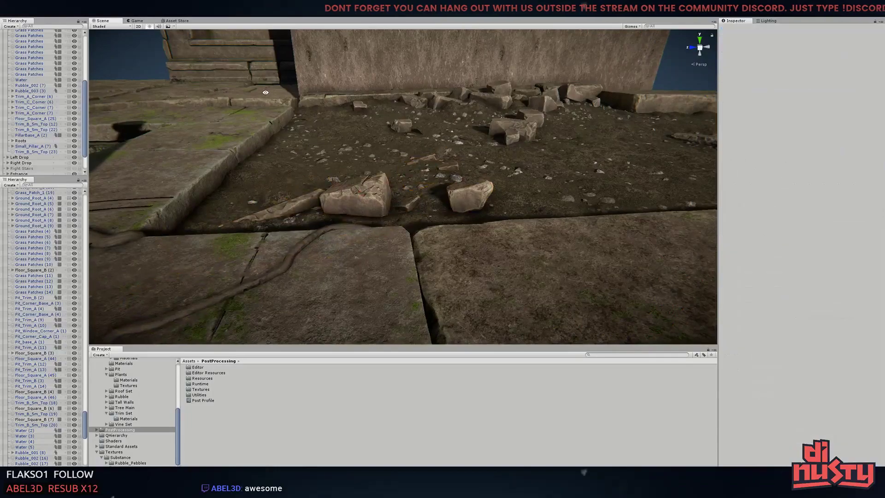
key(e)
click(370, 202)
Survey Rubble_001 (8) from atop the wall and move over to the floor tiles near the water
mouse_move(371, 202)
right_down()
mouse_move(406, 161)
mouse_move(261, 192)
mouse_move(528, 46)
right_up()
click(261, 192)
click(529, 46)
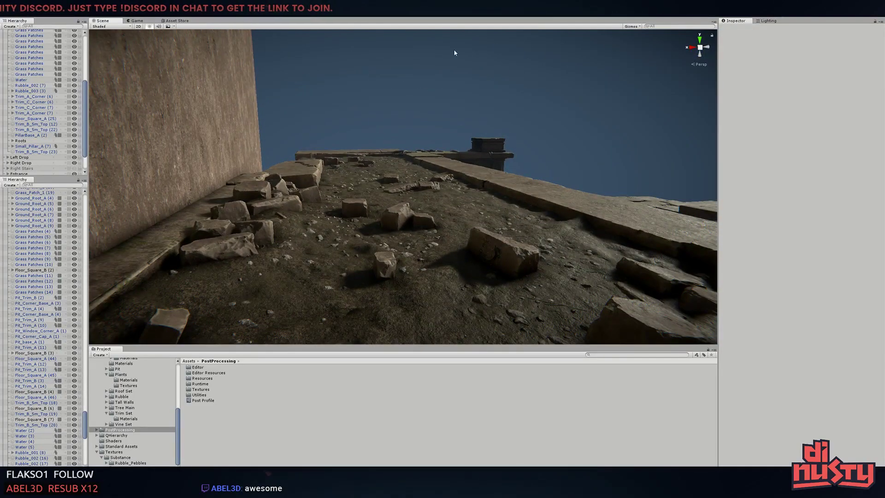
right_drag(454, 53, 315, 229)
click(315, 230)
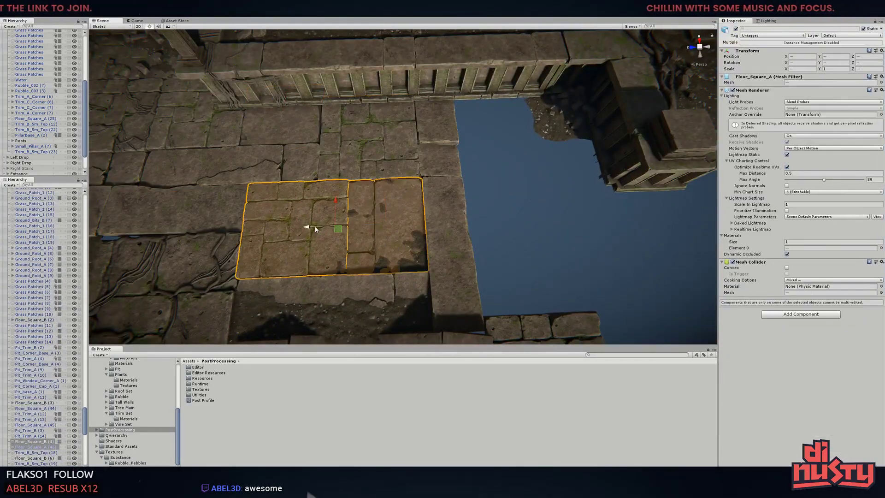
Select the Floor_Square_B tiles, including (4) and (7), beside the water gap
click(315, 229)
mouse_move(315, 229)
right_down()
mouse_move(412, 131)
mouse_move(333, 142)
mouse_move(517, 155)
mouse_move(358, 211)
right_up()
click(329, 121)
click(357, 211)
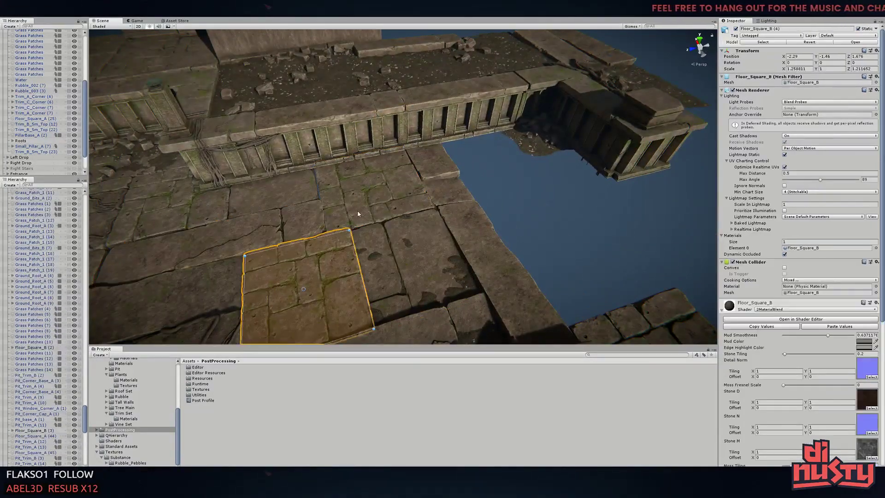
click(376, 204)
click(464, 198)
click(333, 195)
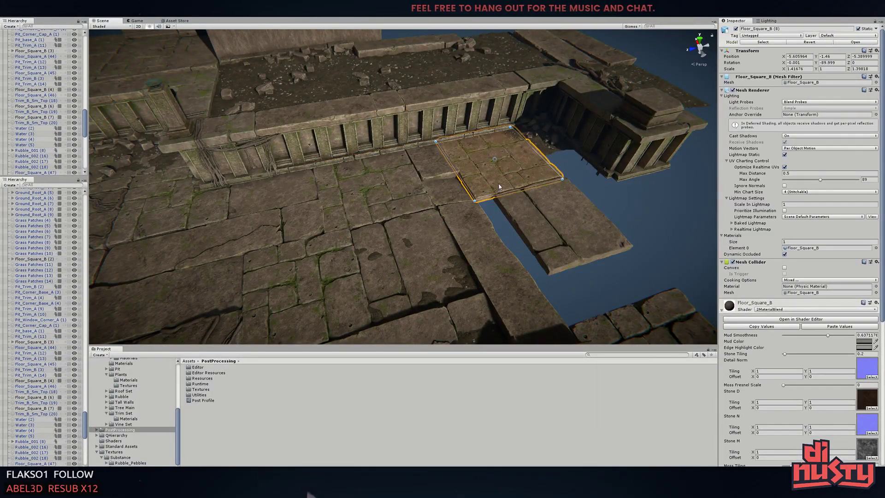
Slide a floor tile out over the water and nudge it into the gap
right_drag(499, 186, 466, 180)
mouse_move(466, 180)
mouse_down()
mouse_move(479, 239)
mouse_move(443, 193)
mouse_up()
right_drag(443, 194, 431, 170)
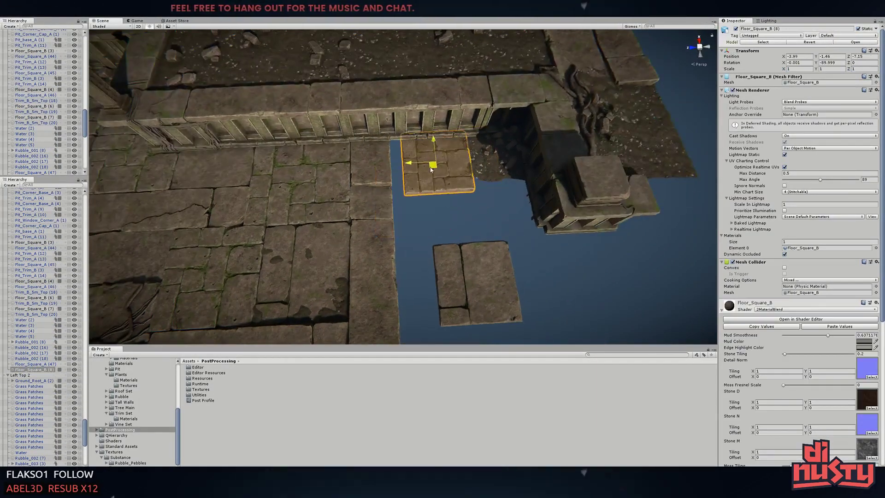
drag(431, 170, 465, 281)
mouse_move(466, 281)
right_down()
mouse_move(424, 155)
mouse_move(442, 153)
mouse_move(347, 189)
right_up()
Duplicate two tiles with Ctrl+D, place the copies beside the floor edge, and rotate Floor_Square_B (9)
shift+click(507, 194)
key(ctrl+d)
drag(346, 189, 471, 188)
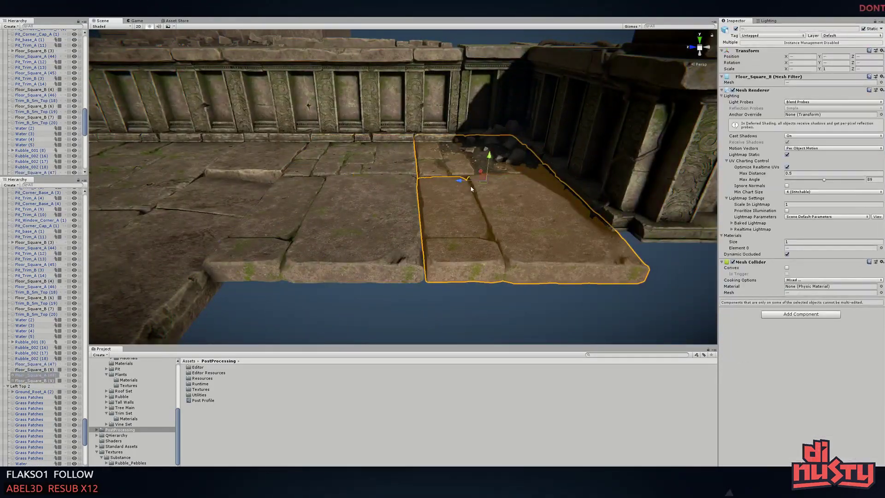
right_drag(471, 188, 393, 219)
click(393, 219)
key(e)
Adjust Floor_Square_A (48) and the Rubble_003 piece with the Rect and rotate tools
click(500, 192)
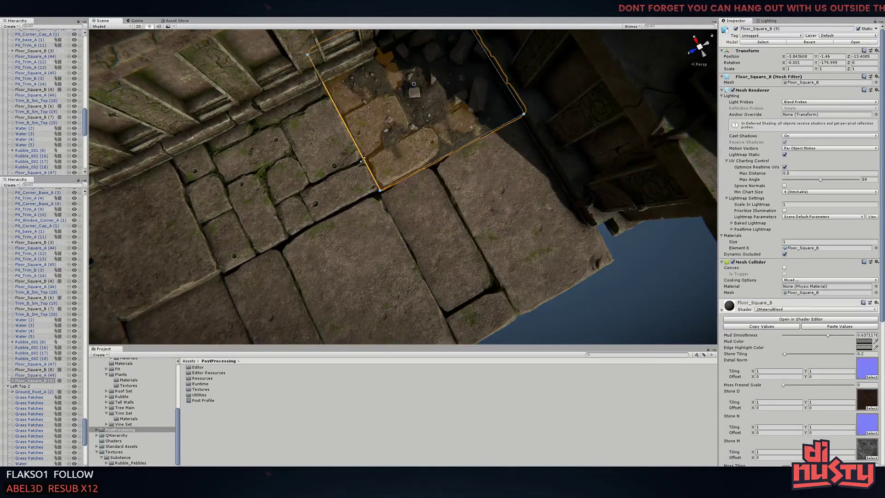
mouse_move(500, 192)
right_down()
mouse_move(276, 258)
mouse_move(304, 154)
mouse_move(415, 231)
mouse_move(595, 305)
mouse_move(362, 216)
right_up()
key(t)
click(249, 277)
key(e)
click(424, 227)
click(596, 305)
Move four floor squares into the central water gap and raise them to floor level
click(363, 217)
right_drag(458, 208, 349, 257)
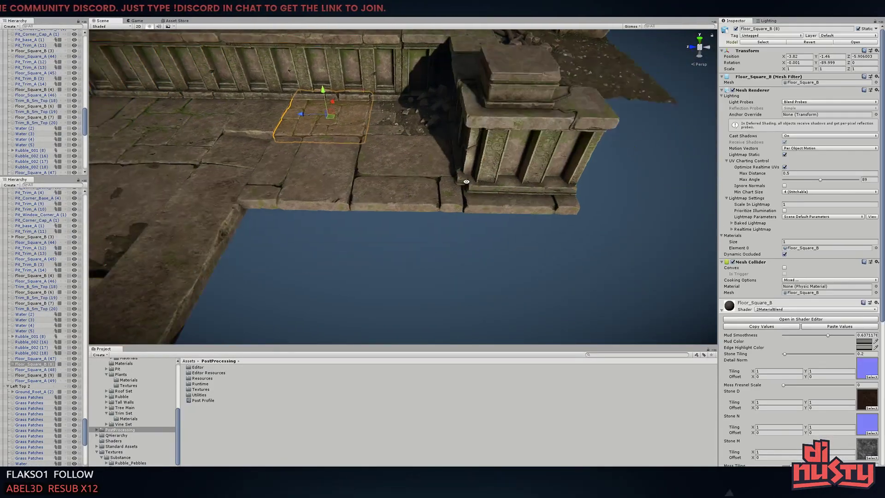
shift+click(593, 163)
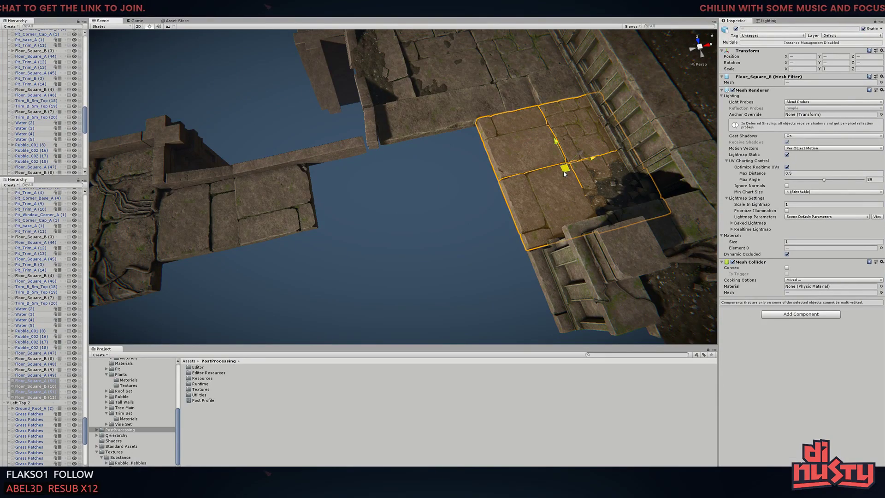
drag(564, 173, 379, 209)
click(379, 210)
click(389, 246)
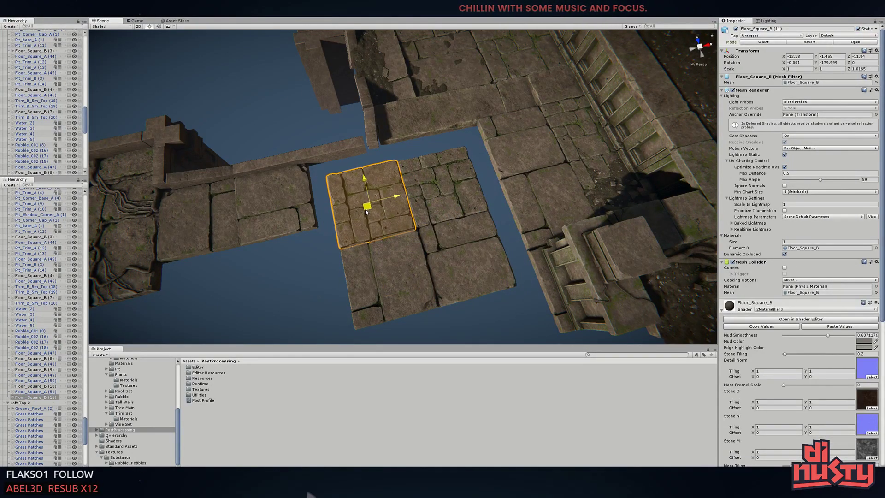
right_drag(367, 212, 388, 203)
ctrl+shift+drag(387, 203, 427, 223)
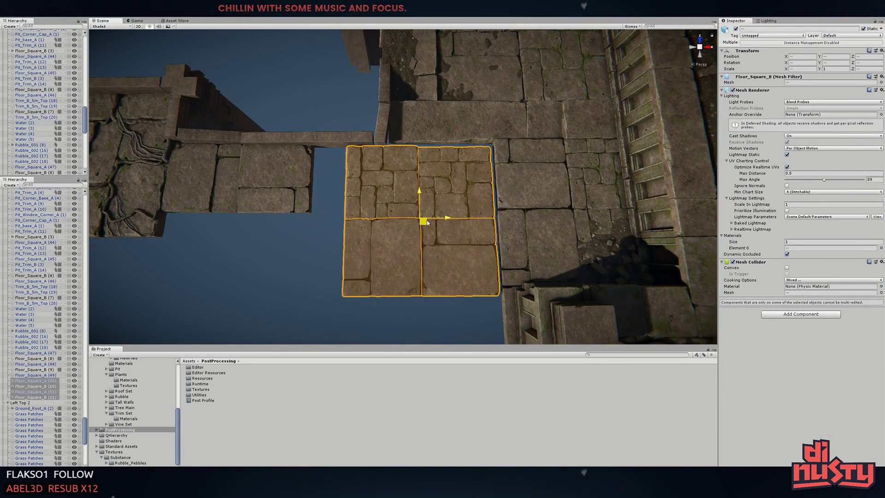
mouse_move(423, 189)
right_down()
mouse_move(366, 191)
mouse_move(421, 177)
mouse_move(379, 187)
mouse_move(417, 235)
right_up()
click(365, 192)
Duplicate two more tiles onto the open gap, rotate them, and trim Floor_Square_A (52) to fit
click(417, 235)
right_drag(464, 129, 534, 193)
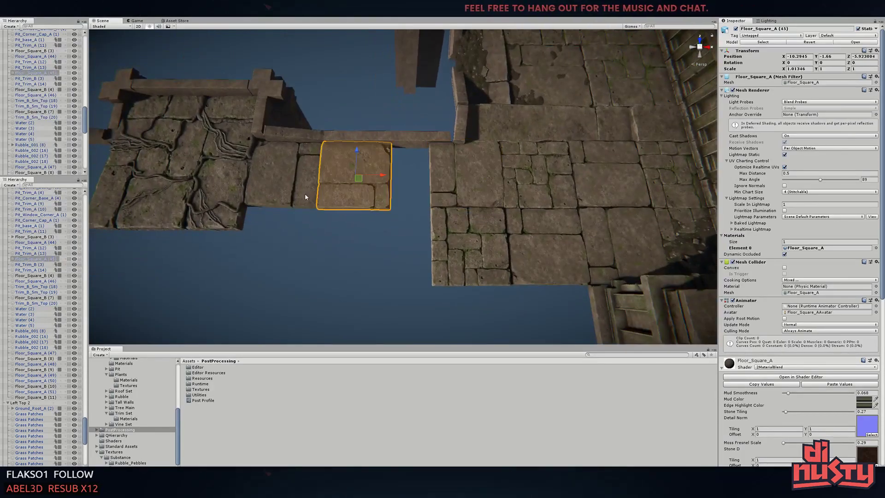
ctrl+click(535, 193)
key(ctrl+d)
drag(532, 234, 376, 213)
key(e)
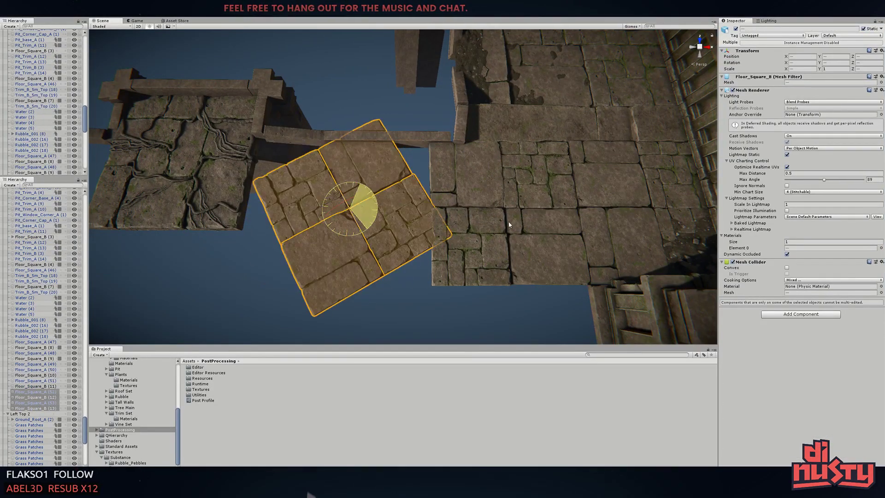
click(378, 203)
key(t)
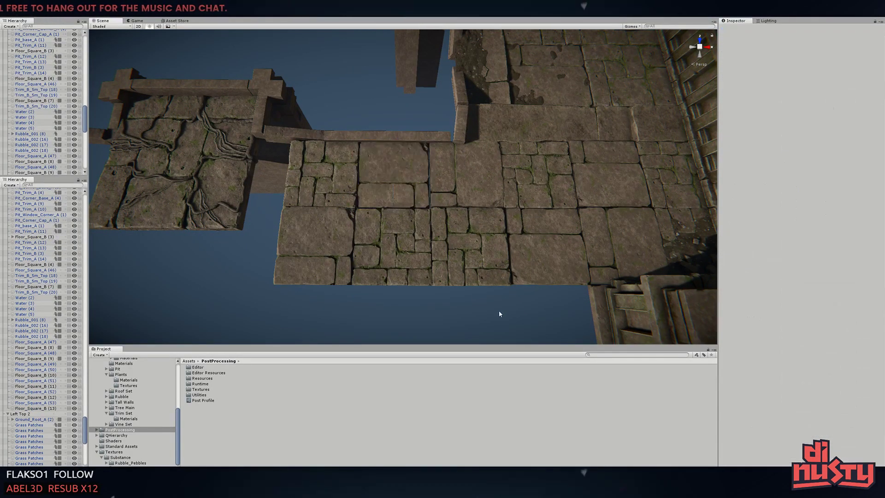
drag(412, 141, 412, 144)
alt+drag(410, 205, 415, 229)
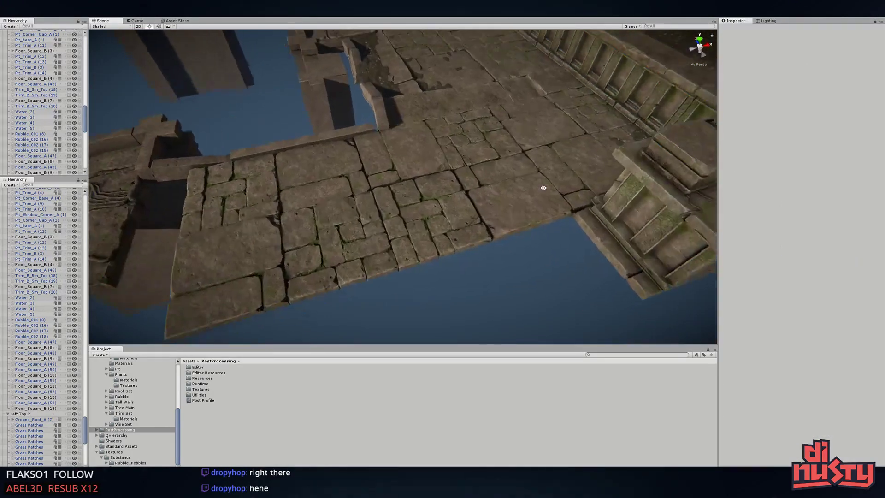
scroll(433, 199, up, 3)
Inspect the ledge dirt planes, Water (2), Grass_Patch_1 (15) and Water (1) from a wide view
scroll(432, 199, down, 5)
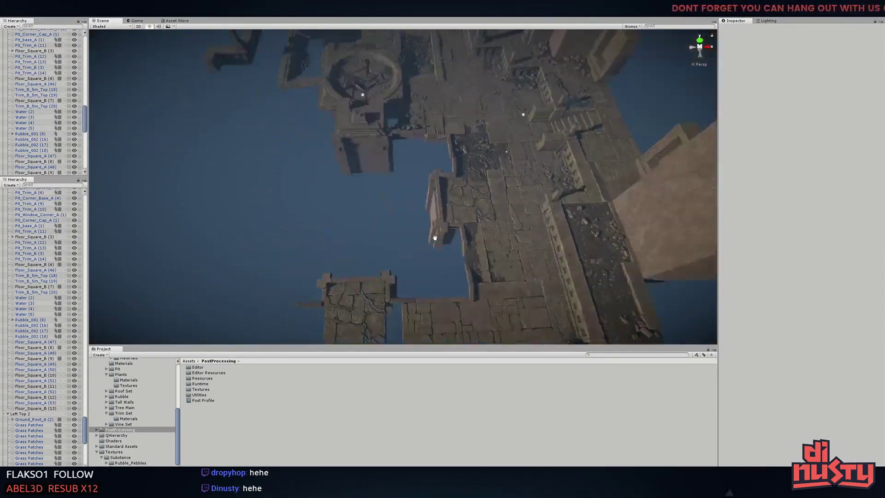
mouse_move(432, 199)
alt+mouse_down()
mouse_move(464, 116)
mouse_move(549, 212)
alt+mouse_up()
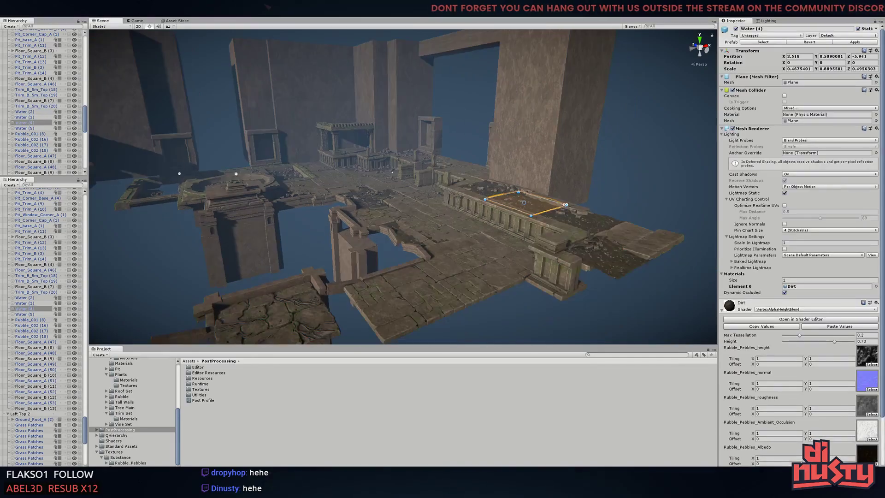
click(555, 216)
shift+click(620, 265)
key(f)
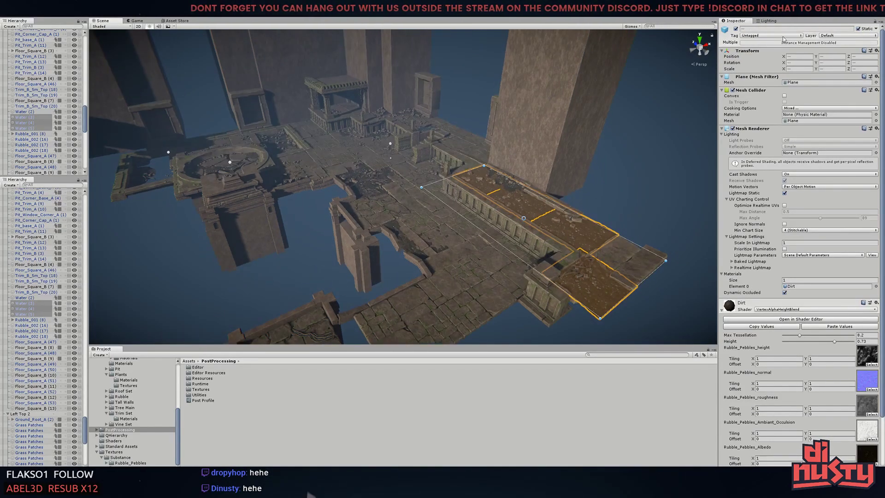
text(Dirt)
click(422, 234)
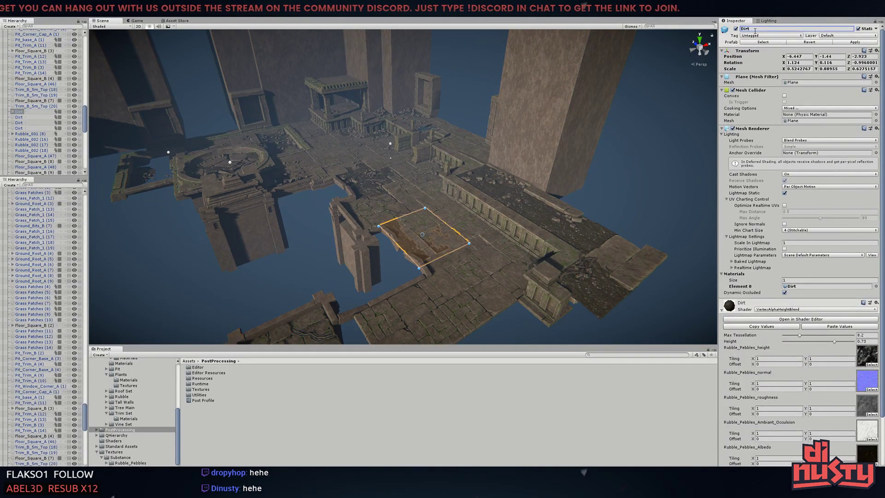
click(364, 187)
click(347, 169)
key(f)
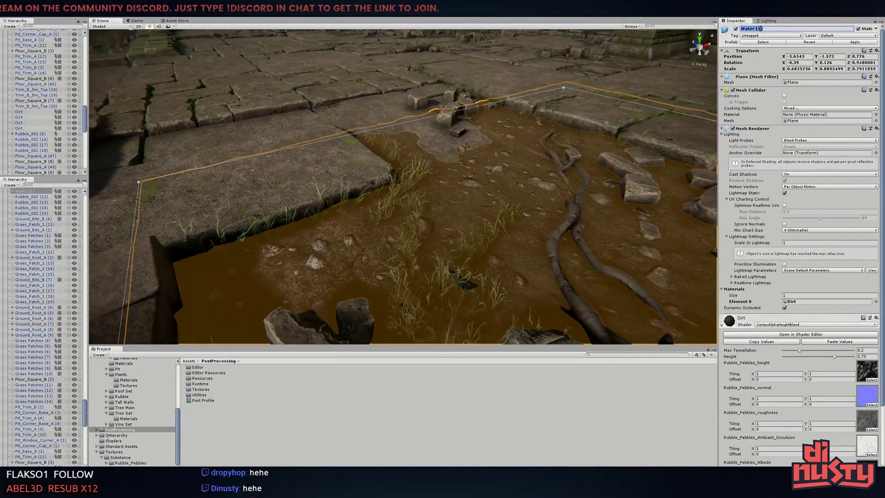
mouse_move(474, 165)
right_down()
mouse_move(562, 92)
mouse_move(309, 495)
right_up()
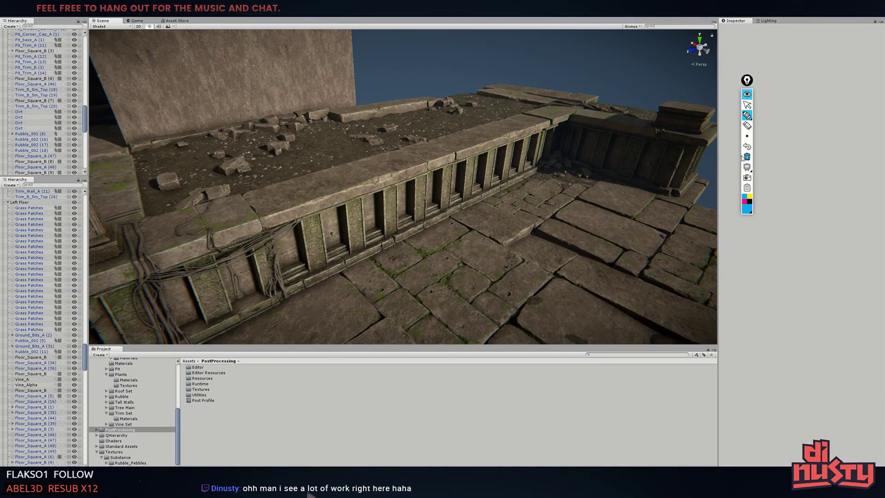
Delete the top trim slab and the Trim_Wall_A (11) section from the balustrade
click(488, 138)
click(469, 177)
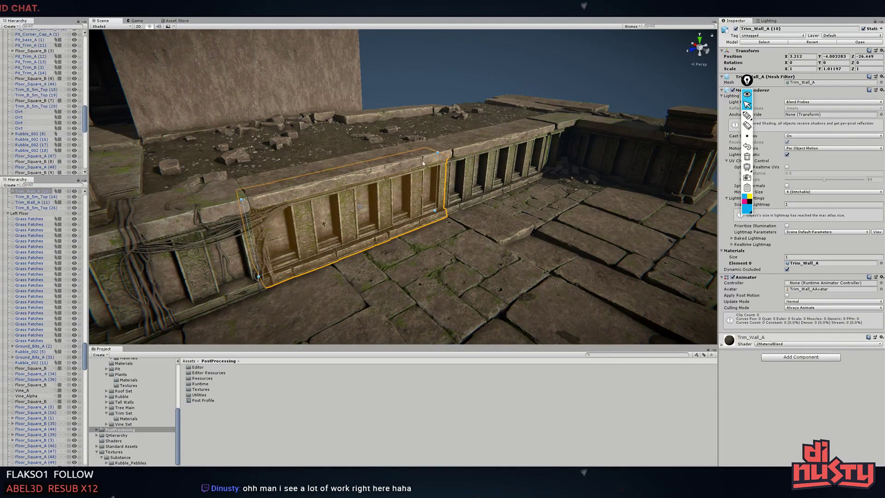
click(471, 143)
key(Delete)
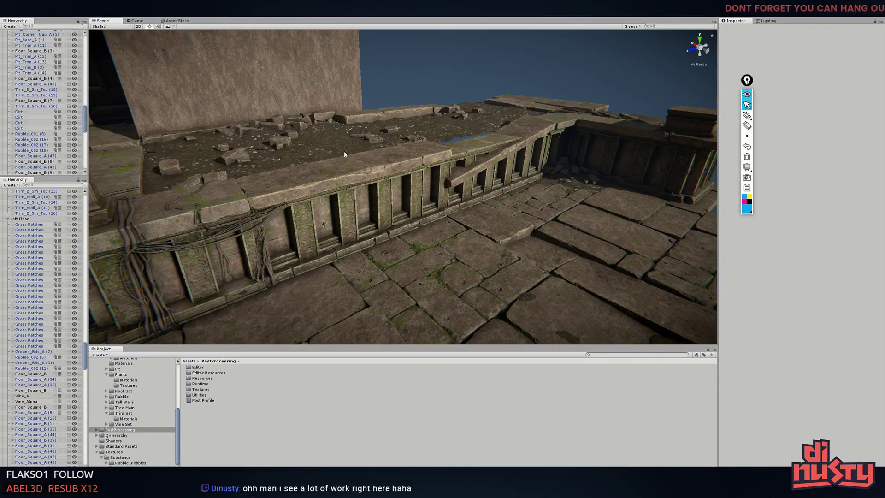
click(463, 156)
key(Delete)
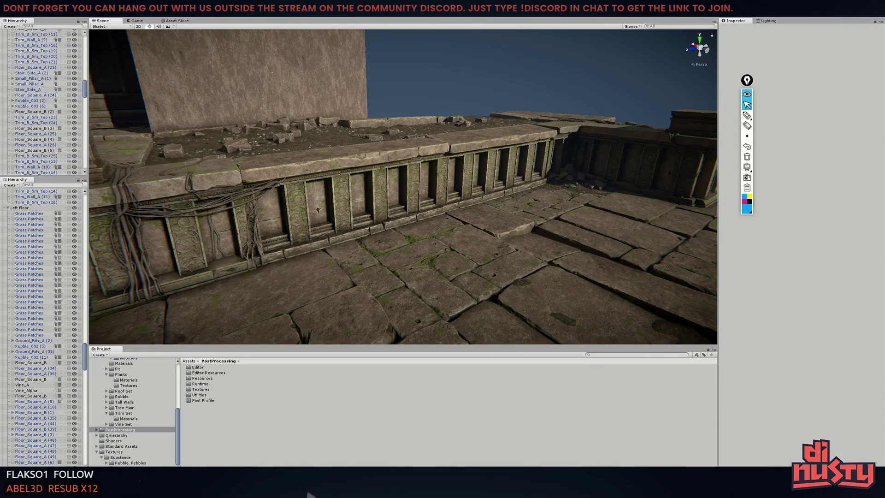
Frame and inspect the trench's dirt planes and the stone slab beside it
right_drag(656, 84, 415, 213)
click(416, 217)
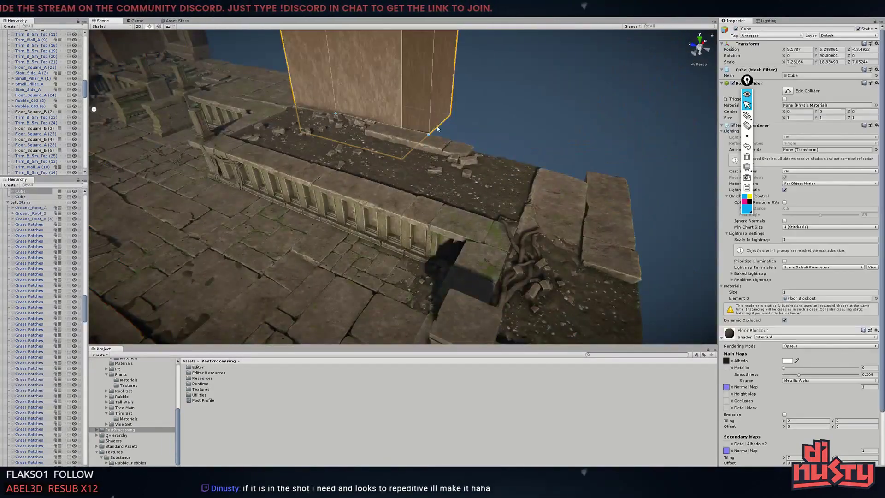
key(f)
shift+click(374, 117)
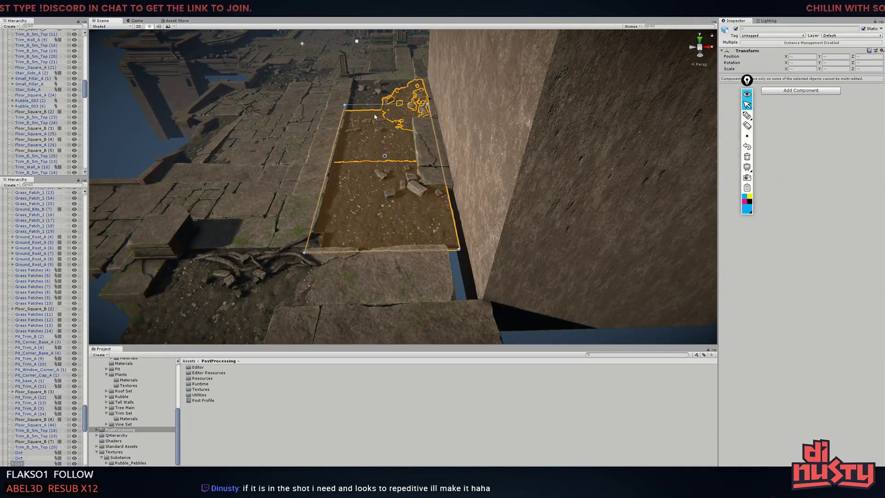
click(363, 100)
click(313, 277)
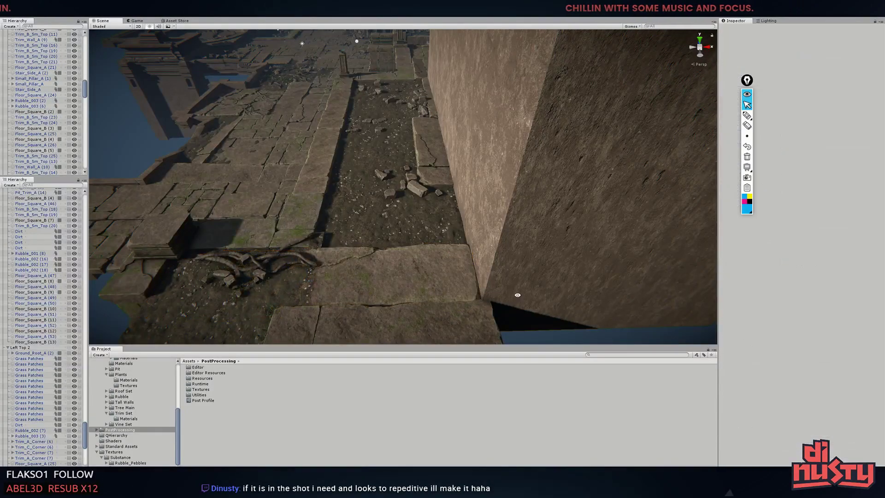
mouse_move(518, 296)
right_down()
mouse_move(596, 215)
mouse_move(548, 280)
mouse_move(481, 182)
right_up()
Check the trench trim slab and a small ledge pillar from a wide view of the ruins
click(548, 280)
click(489, 201)
click(481, 182)
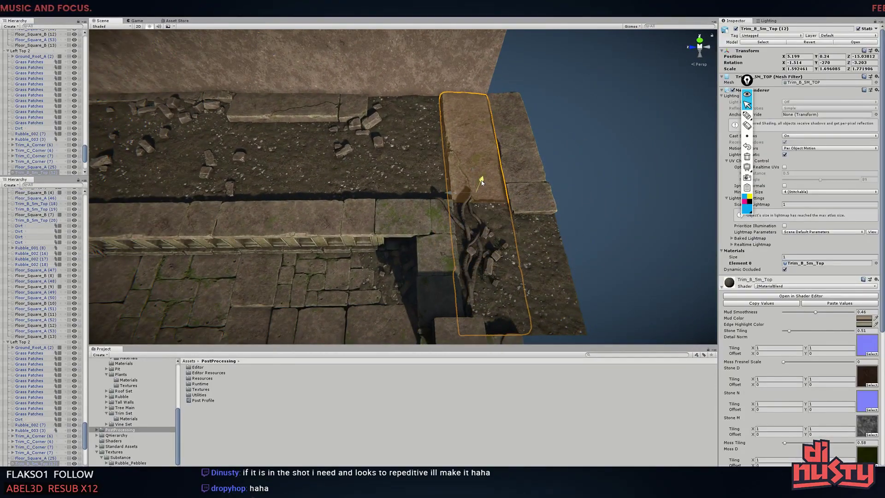
click(543, 181)
mouse_move(543, 181)
right_down()
mouse_move(367, 183)
mouse_move(393, 201)
mouse_move(274, 183)
right_up()
click(274, 183)
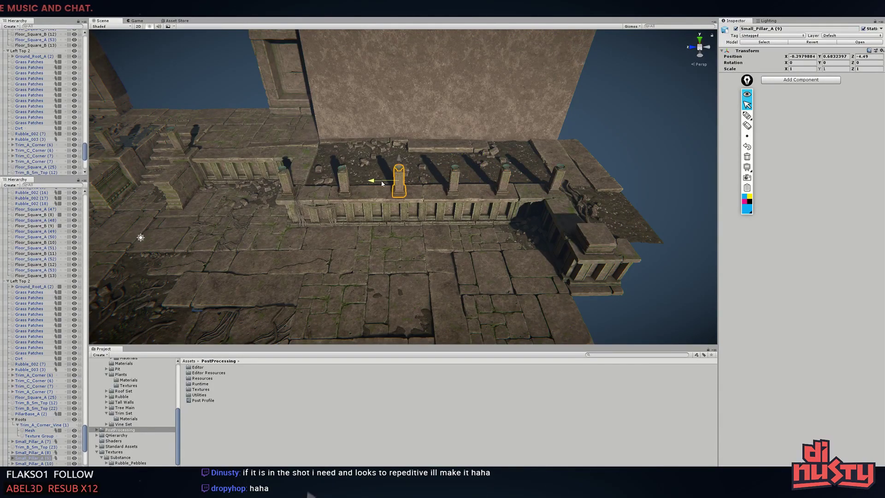
click(436, 182)
Look over the rubble platform and select the Trim_B_Sm_Top (24) and neighbouring top trim pieces
right_drag(437, 182, 451, 159)
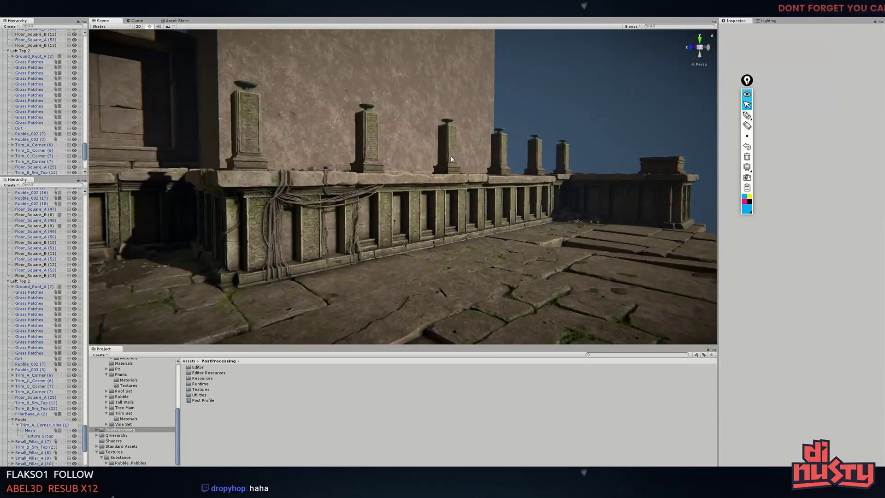
right_drag(538, 108, 555, 132)
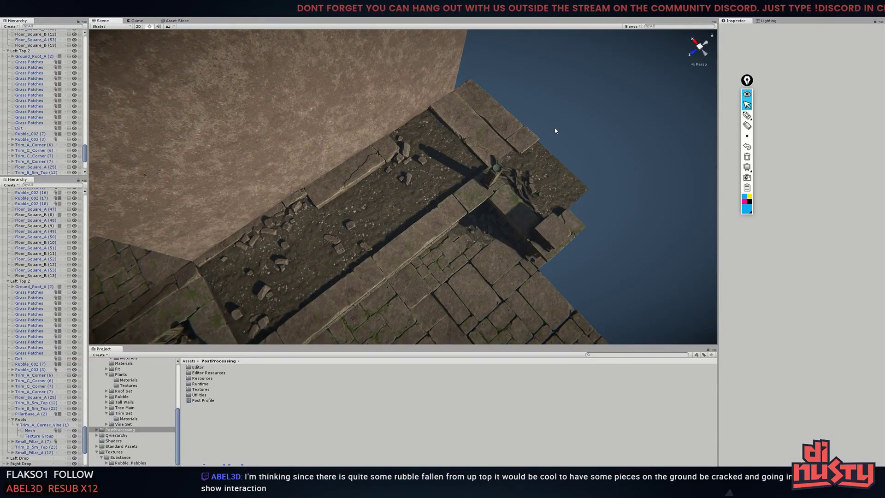
right_drag(519, 74, 530, 177)
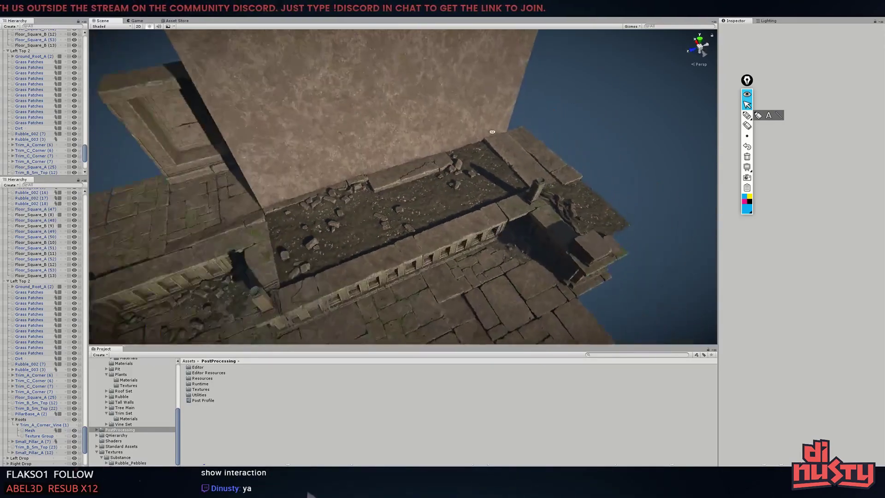
click(377, 147)
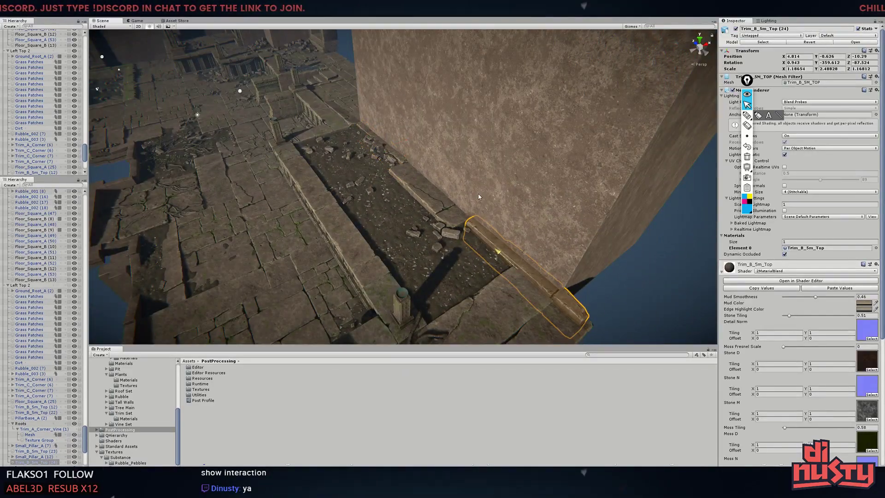
mouse_move(478, 196)
right_down()
mouse_move(506, 242)
mouse_move(319, 254)
mouse_move(572, 209)
mouse_move(116, 65)
right_up()
click(511, 225)
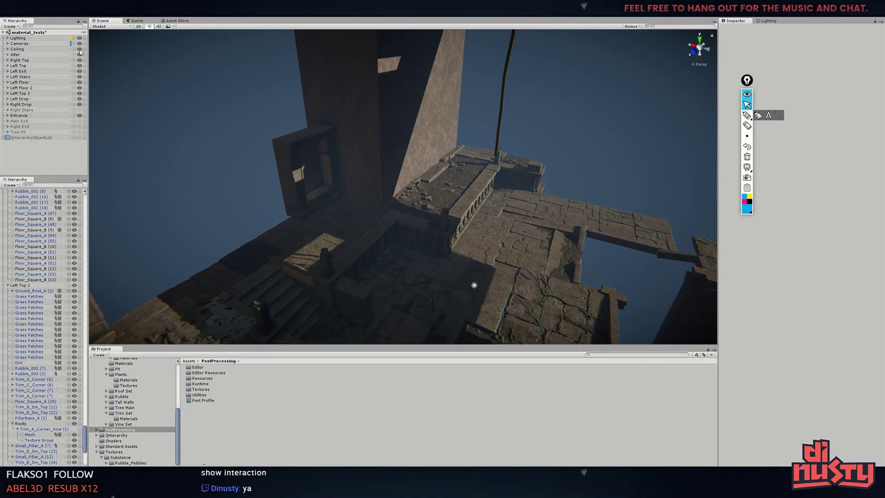
Toggle the Ceiling group's visibility and look around the wall and courtyard
click(80, 49)
click(80, 49)
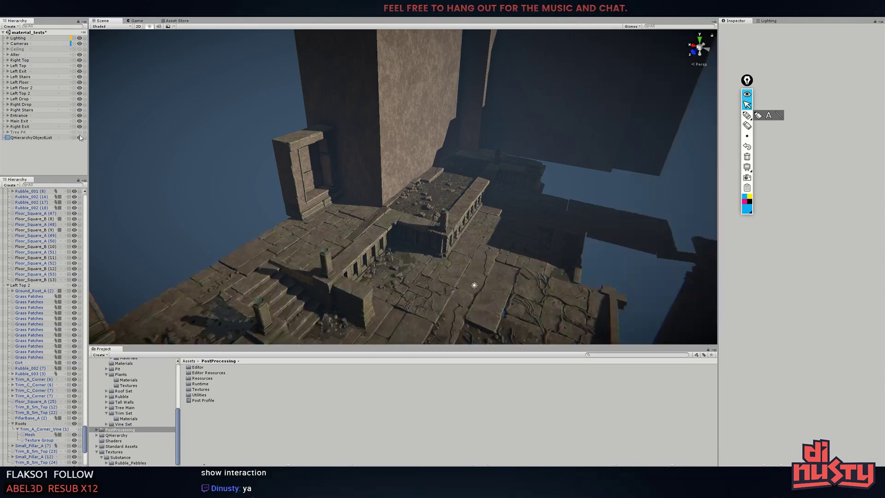
mouse_move(350, 193)
right_down()
mouse_move(445, 255)
mouse_move(411, 166)
mouse_move(452, 202)
right_up()
click(414, 193)
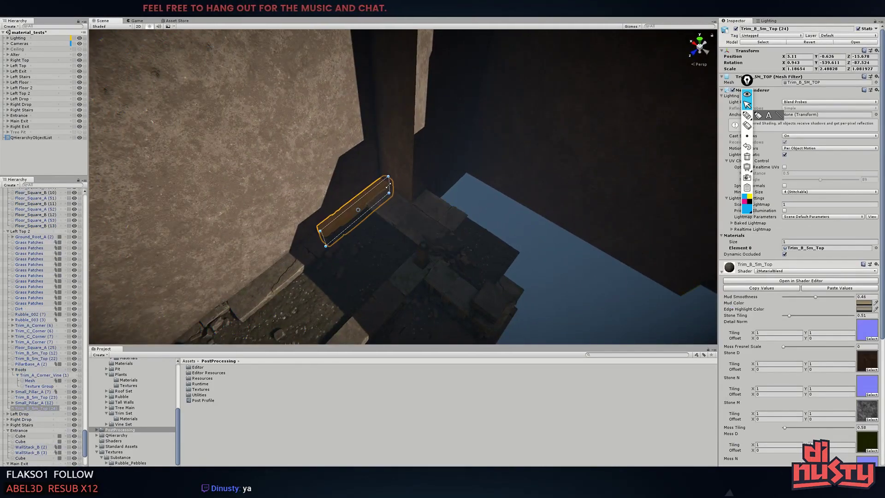
click(249, 193)
mouse_move(249, 194)
right_down()
mouse_move(500, 206)
mouse_move(276, 208)
right_up()
Inspect trim pieces, the Directional Light and a pillar near the stairs
click(499, 206)
click(261, 224)
mouse_move(205, 128)
right_down()
mouse_move(261, 224)
mouse_move(558, 238)
mouse_move(467, 237)
right_up()
click(242, 216)
click(553, 221)
click(361, 189)
click(514, 211)
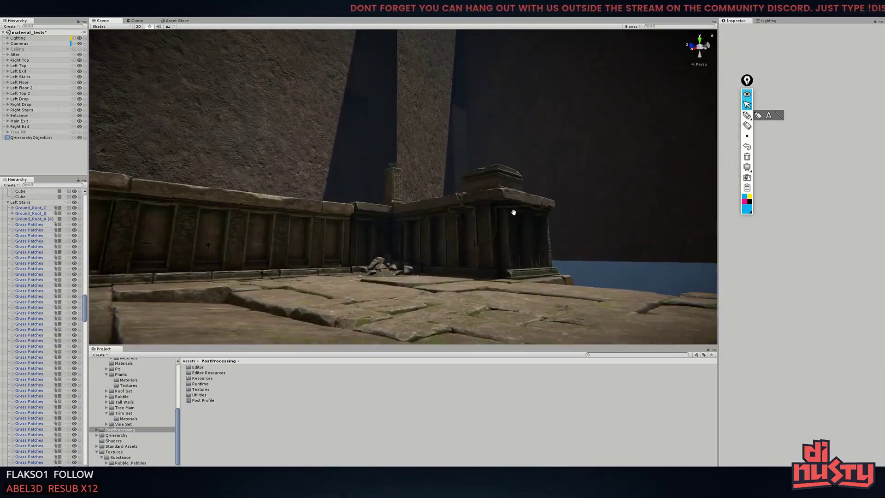
mouse_move(514, 212)
right_down()
mouse_move(447, 244)
mouse_move(501, 194)
right_up()
Lower the pit's rubble pile onto the floor and sink it slightly into it
click(500, 194)
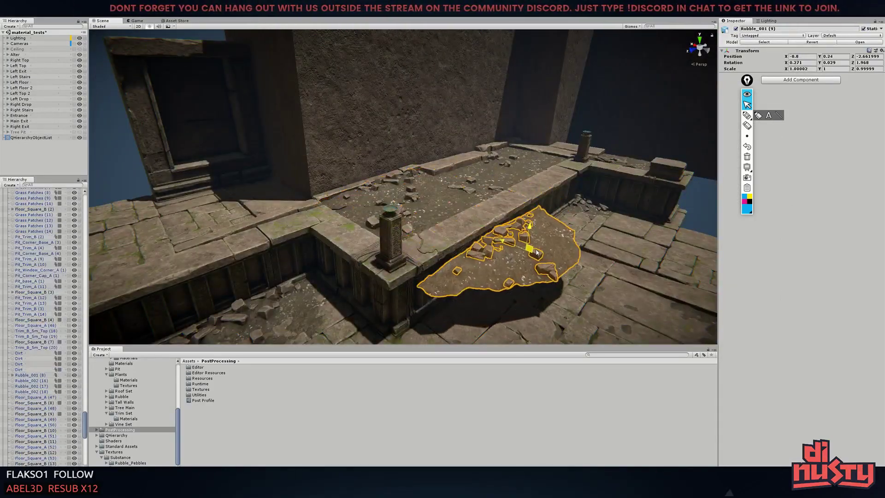
right_drag(524, 279, 395, 167)
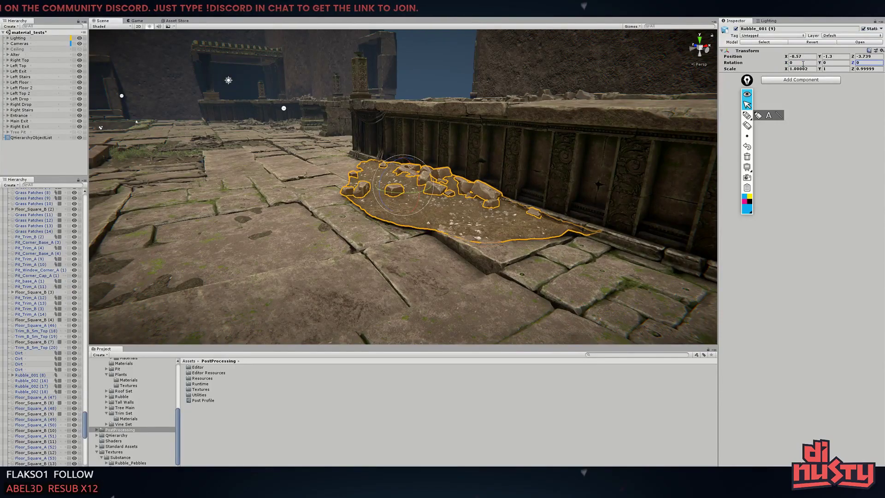
right_drag(415, 194, 345, 210)
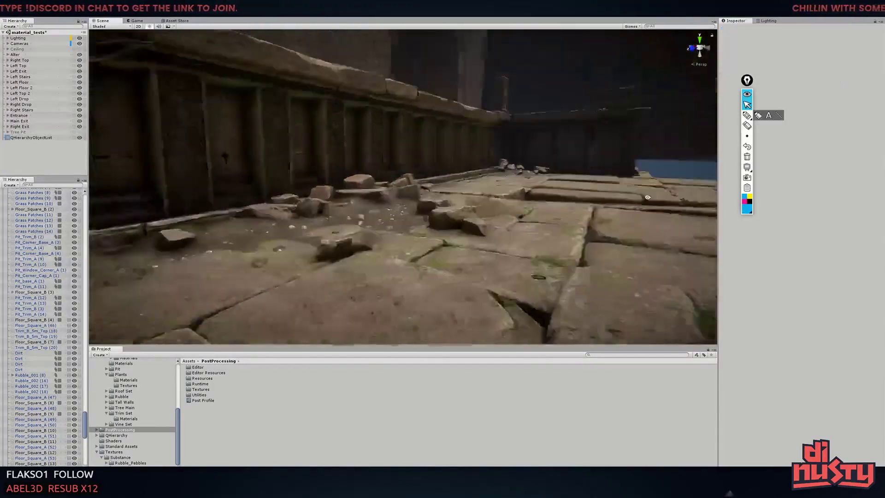
click(345, 210)
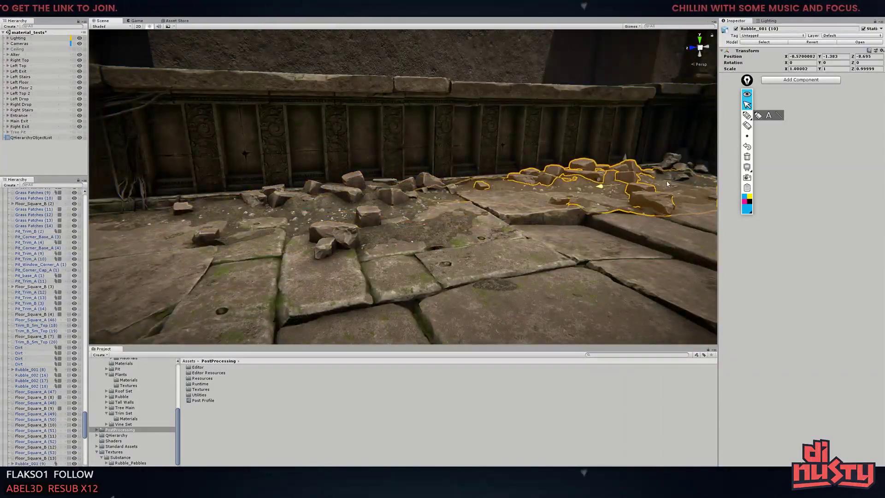
key(f)
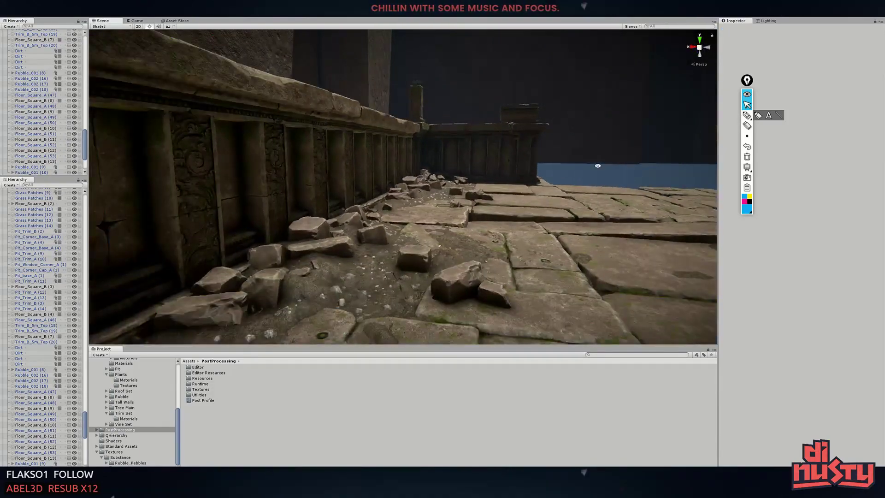
Raise and rotate a rubble piece, then duplicate it and turn the copy slightly
right_drag(419, 206, 580, 217)
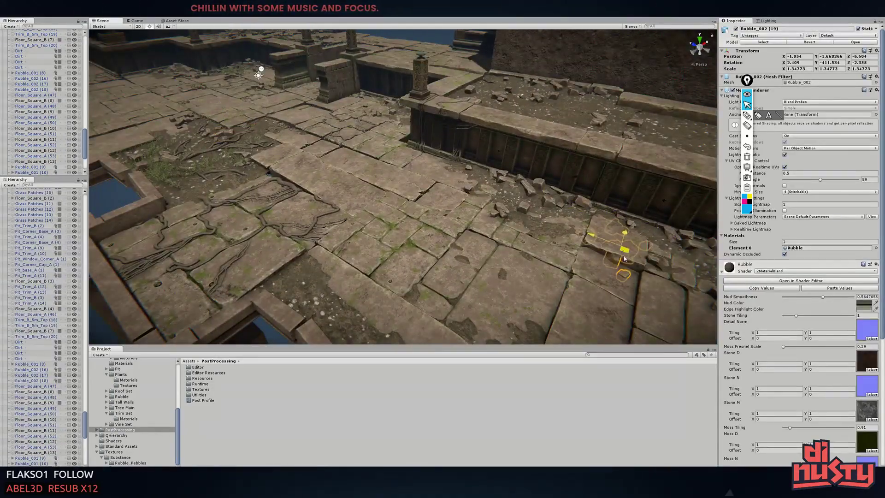
key(f)
drag(470, 180, 455, 164)
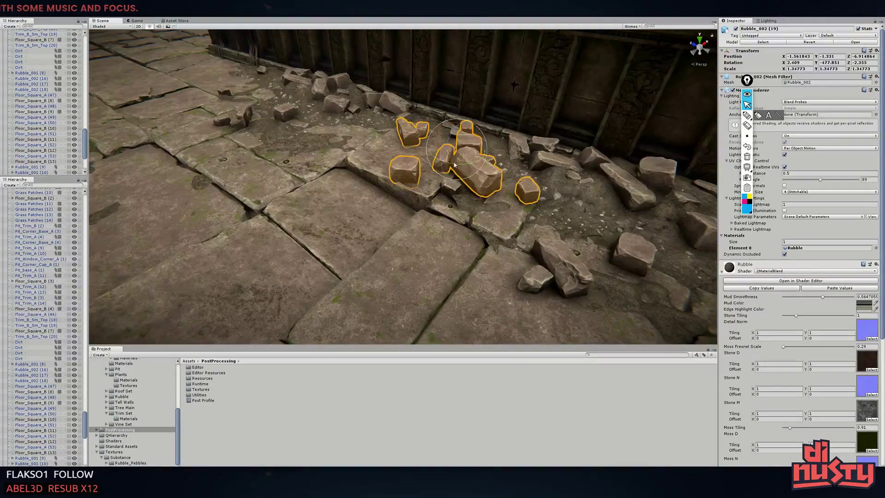
mouse_move(458, 134)
alt+mouse_down()
mouse_move(401, 189)
mouse_move(410, 177)
alt+mouse_up()
key(ctrl+d)
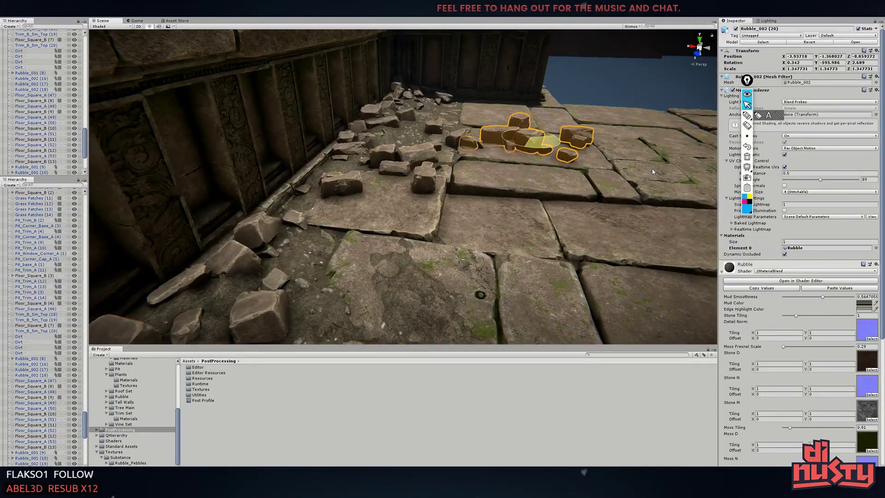
alt+drag(653, 171, 409, 198)
Inspect the rubble, the Dirt patch and the Floor_Square_A (46) slab from low angles
mouse_move(394, 164)
alt+mouse_down()
mouse_move(261, 294)
mouse_move(346, 227)
alt+mouse_up()
click(346, 227)
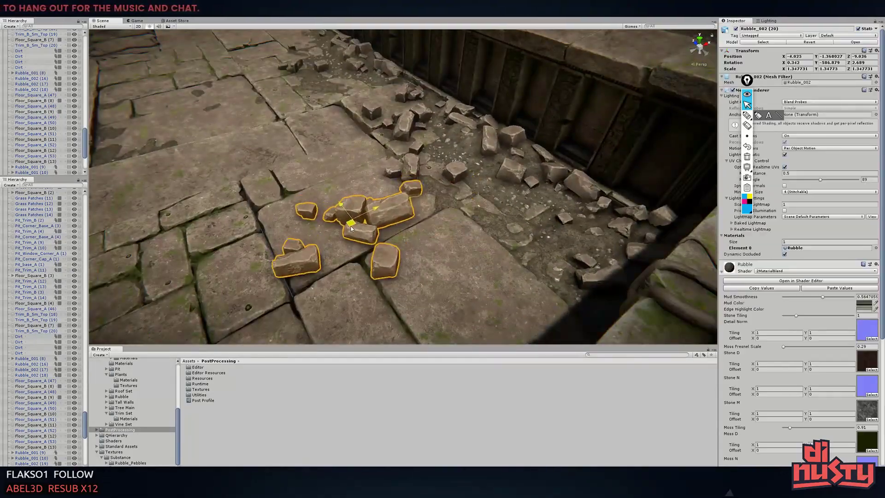
click(326, 197)
alt+drag(325, 198, 350, 276)
click(336, 359)
mouse_move(337, 322)
alt+mouse_down()
mouse_move(352, 200)
mouse_move(360, 216)
mouse_move(345, 223)
mouse_move(407, 177)
alt+mouse_up()
click(359, 217)
click(407, 177)
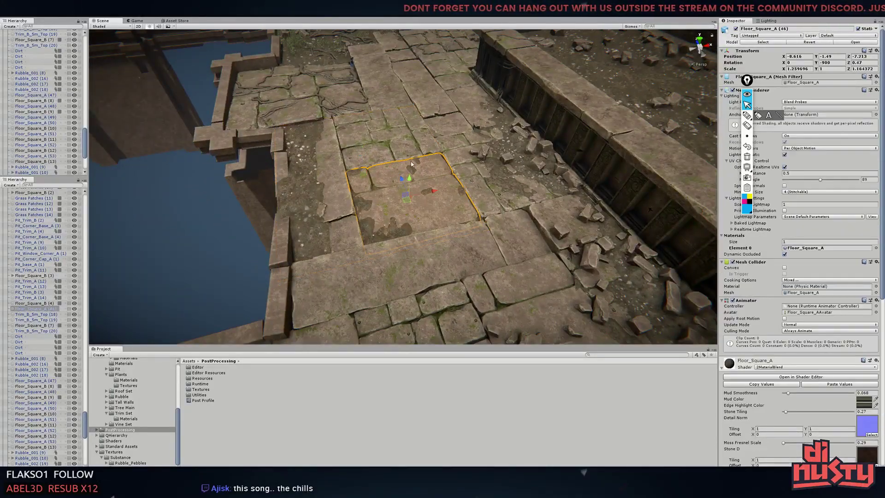
mouse_move(438, 207)
alt+mouse_down()
mouse_move(394, 193)
mouse_move(506, 200)
mouse_move(338, 113)
mouse_move(473, 179)
mouse_move(323, 157)
alt+mouse_up()
scroll(86, 123, up, 4)
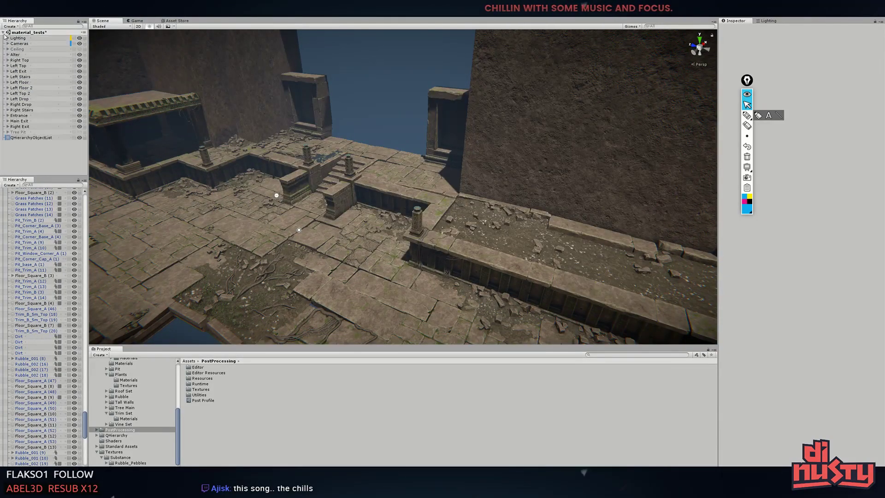
Rotate the Directional Light to recast the shadows across the ruins
click(8, 39)
click(31, 43)
drag(277, 216, 308, 248)
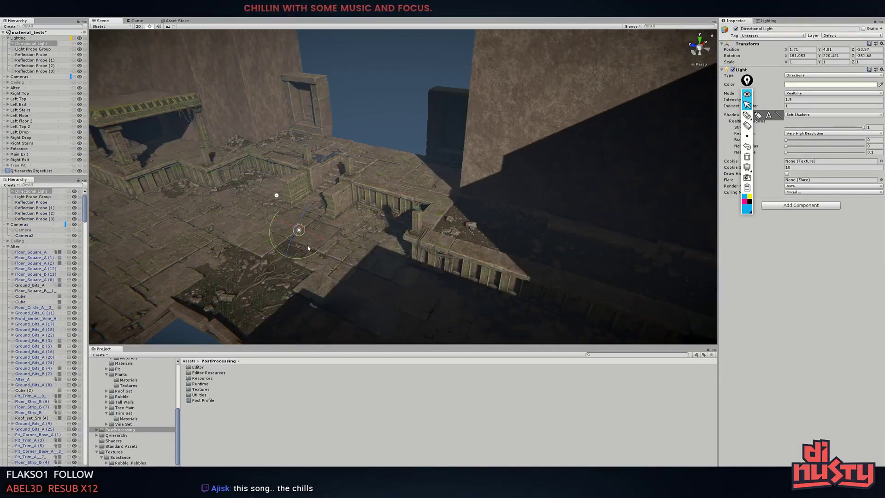
right_drag(437, 164, 556, 164)
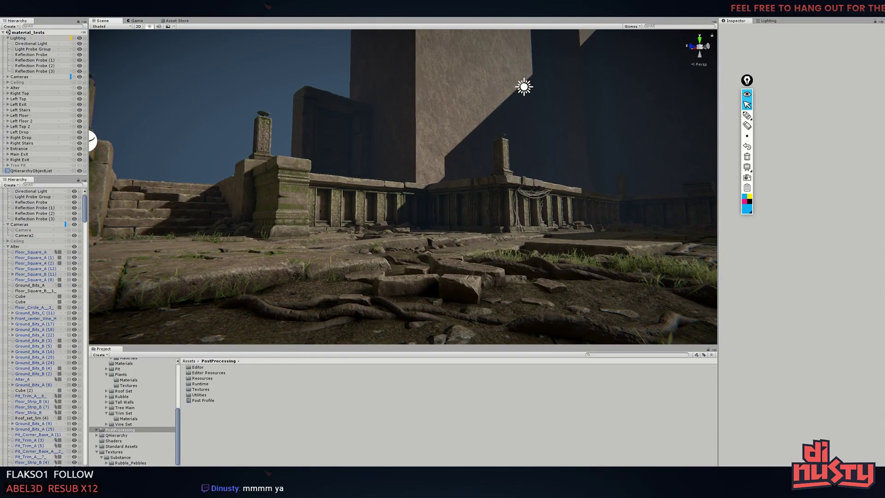
mouse_move(396, 175)
alt+mouse_down()
mouse_move(397, 216)
mouse_move(461, 194)
alt+mouse_up()
click(517, 181)
mouse_move(535, 170)
mouse_down()
mouse_move(528, 192)
mouse_move(391, 172)
mouse_move(501, 228)
mouse_move(353, 142)
mouse_up()
Nudge the WallStack_B (2) window frame forward and duplicate it above the original
click(371, 119)
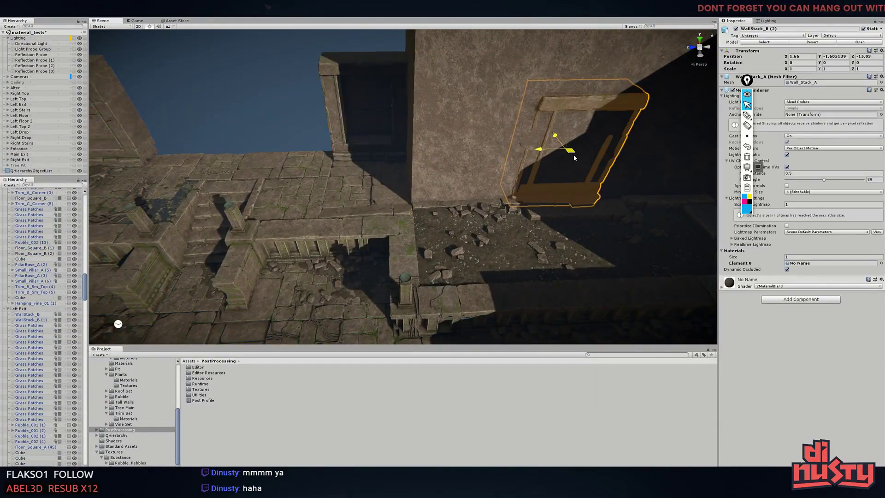
mouse_move(575, 157)
alt+mouse_down()
mouse_move(433, 137)
mouse_move(320, 180)
mouse_move(350, 194)
alt+mouse_up()
click(465, 109)
click(455, 128)
click(331, 286)
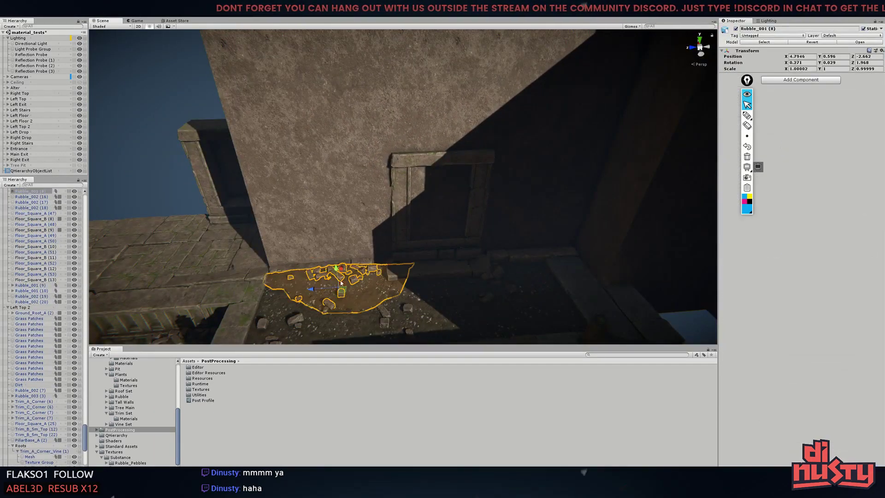
click(428, 265)
click(404, 251)
mouse_move(404, 250)
alt+mouse_down()
mouse_move(415, 178)
mouse_move(445, 94)
mouse_move(313, 179)
mouse_move(480, 148)
alt+mouse_up()
key(ctrl+d)
Check the new upper window frame stacked on the tall wall
click(427, 96)
click(421, 92)
mouse_move(421, 92)
alt+mouse_down()
mouse_move(421, 133)
mouse_move(572, 78)
alt+mouse_up()
click(351, 185)
alt+drag(351, 185, 341, 216)
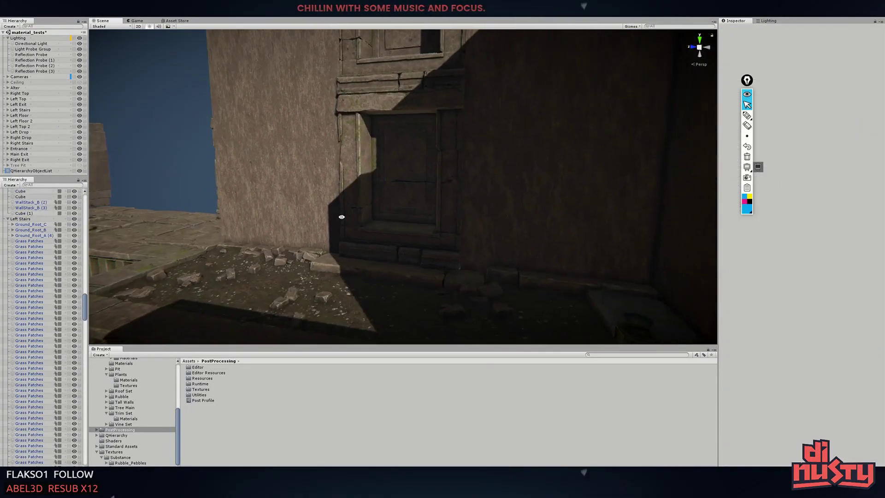
Inspect the wall and door pieces around the doorway
click(530, 207)
click(442, 217)
mouse_move(297, 192)
alt+mouse_down()
mouse_move(442, 217)
mouse_move(480, 194)
mouse_move(350, 169)
mouse_move(370, 192)
mouse_move(348, 229)
alt+mouse_up()
click(469, 258)
mouse_move(469, 257)
alt+mouse_down()
mouse_move(373, 216)
mouse_move(380, 267)
mouse_move(463, 166)
mouse_move(470, 59)
alt+mouse_up()
click(373, 215)
click(463, 165)
click(316, 164)
middle_drag(316, 164, 395, 122)
Review the lower door frame and both stacked window pieces from new angles
click(192, 218)
mouse_move(192, 217)
alt+mouse_down()
mouse_move(201, 200)
mouse_move(165, 208)
mouse_move(222, 94)
alt+mouse_up()
click(165, 209)
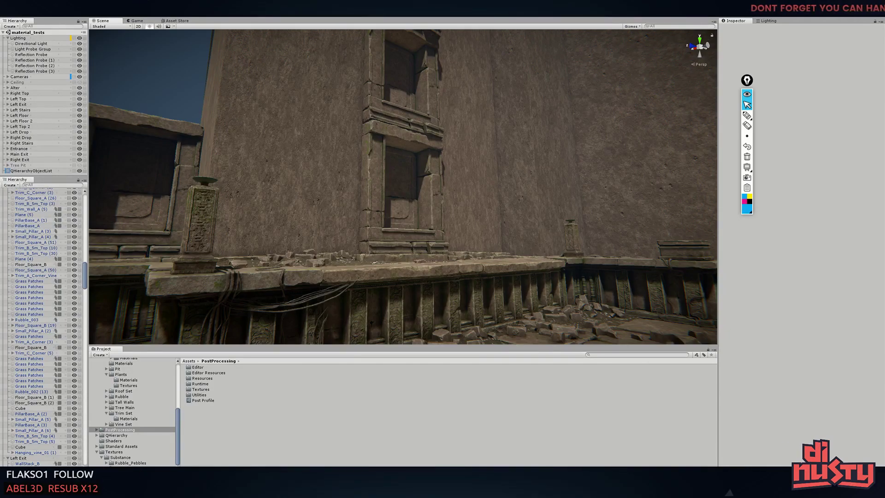
click(391, 194)
alt+drag(392, 194, 392, 130)
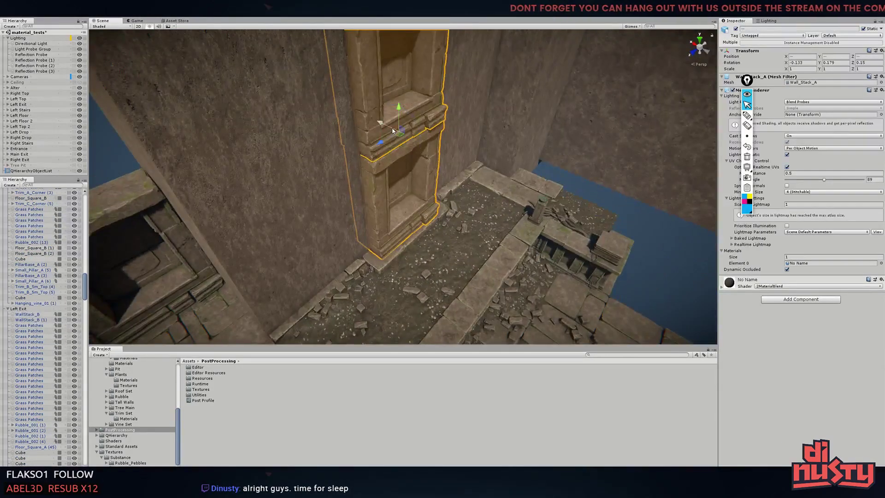
mouse_move(362, 53)
alt+mouse_down()
mouse_move(435, 79)
mouse_move(471, 156)
mouse_move(366, 122)
mouse_move(476, 192)
mouse_move(424, 112)
mouse_move(586, 109)
alt+mouse_up()
shift+click(435, 78)
click(448, 89)
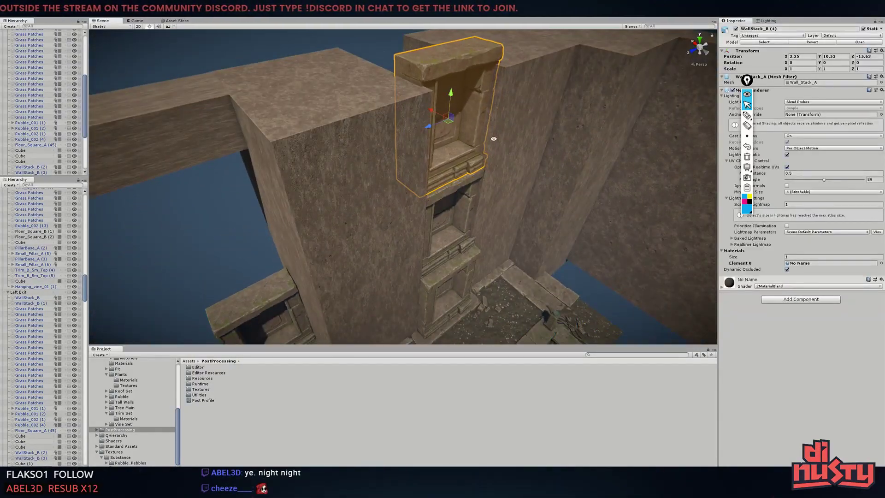
mouse_move(450, 89)
alt+mouse_down()
mouse_move(535, 121)
mouse_move(526, 108)
mouse_move(370, 205)
mouse_move(499, 115)
mouse_move(238, 173)
mouse_move(269, 143)
mouse_move(504, 89)
mouse_move(476, 87)
mouse_move(482, 98)
alt+mouse_up()
Select the Directional Light and check the Scene view's gizmo visibility options
click(484, 98)
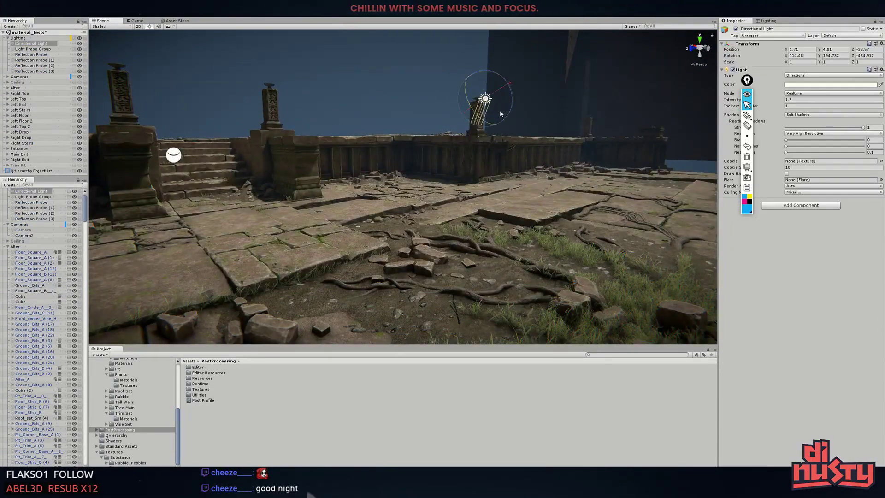
mouse_move(427, 106)
alt+mouse_down()
mouse_move(422, 86)
mouse_move(507, 101)
mouse_move(553, 69)
alt+mouse_up()
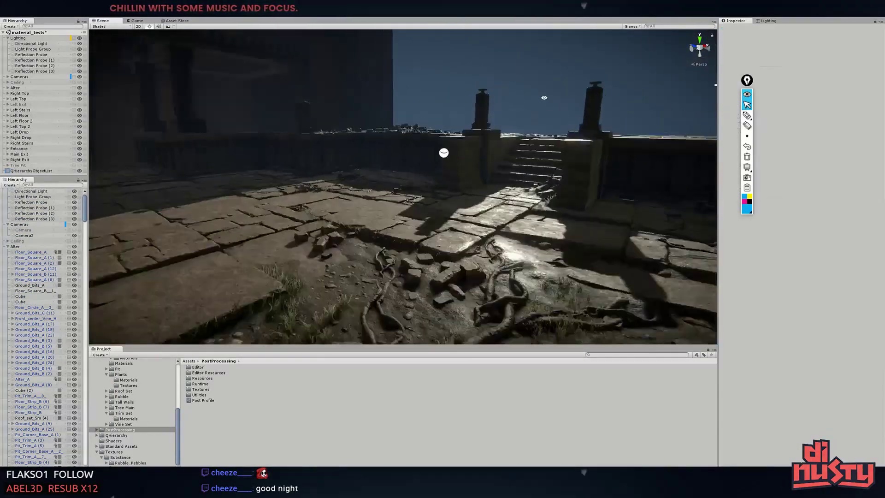
click(631, 27)
click(747, 115)
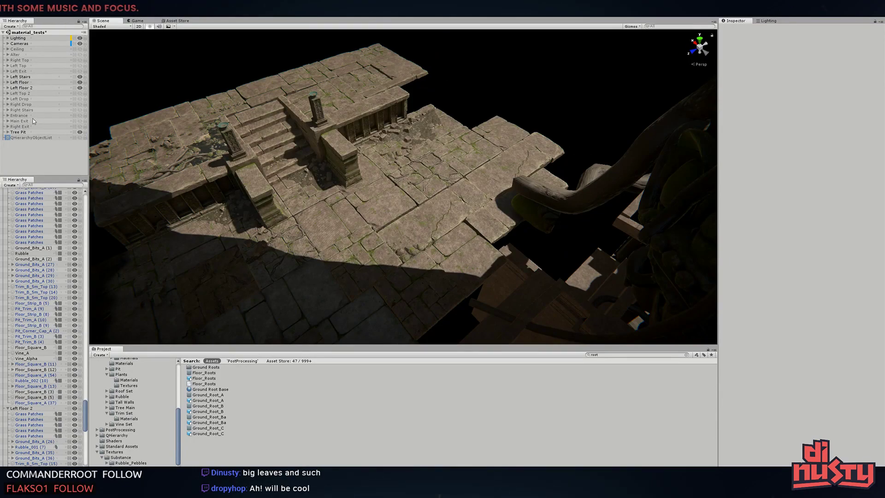
Unhide Left Top 2, then lower Water (1) to Y -1.57 over the floor gap
click(79, 93)
click(584, 93)
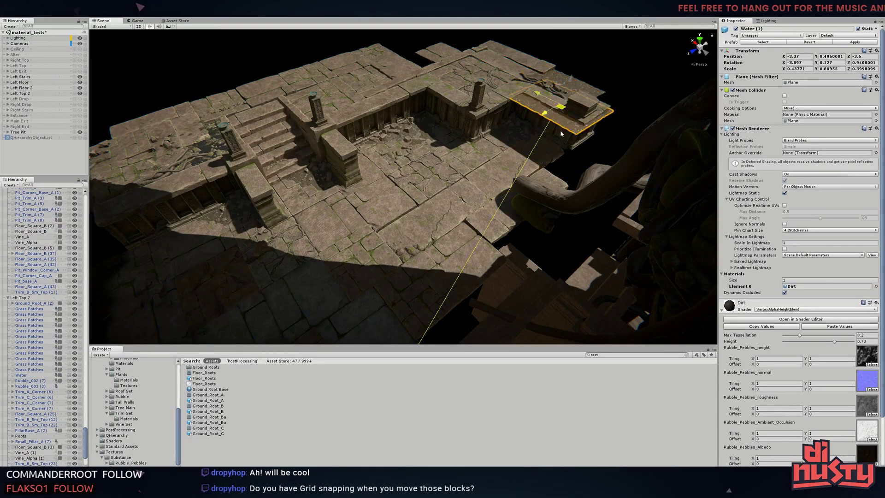
key(f)
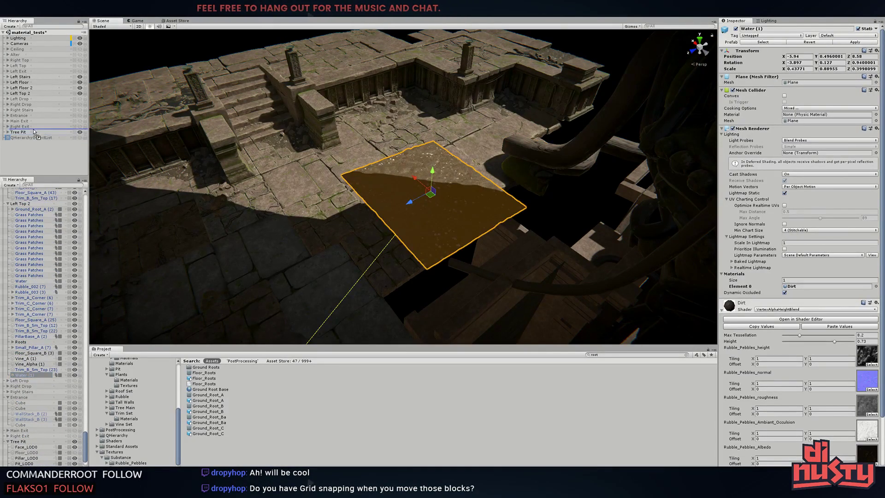
drag(34, 94, 34, 92)
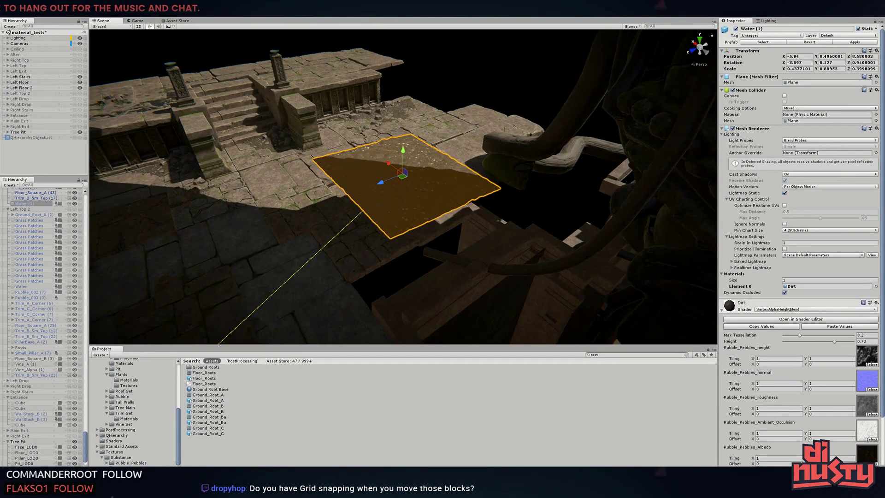
middle_drag(432, 160, 396, 217)
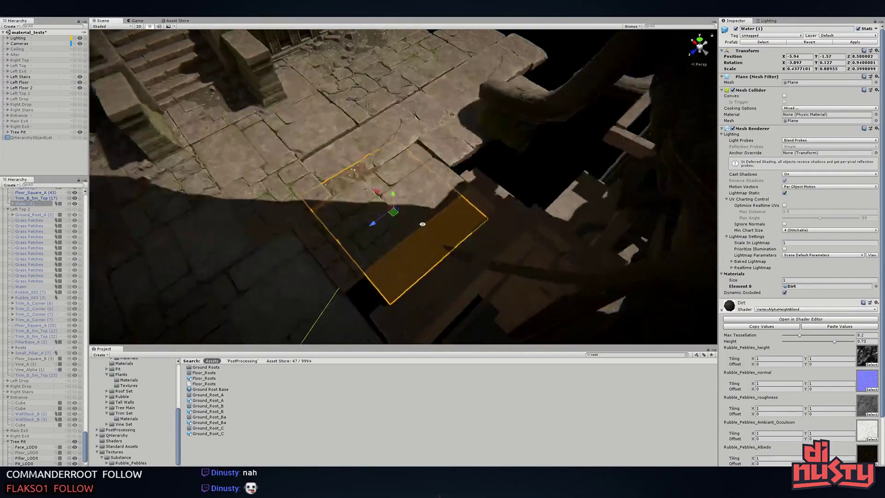
alt+drag(415, 216, 434, 201)
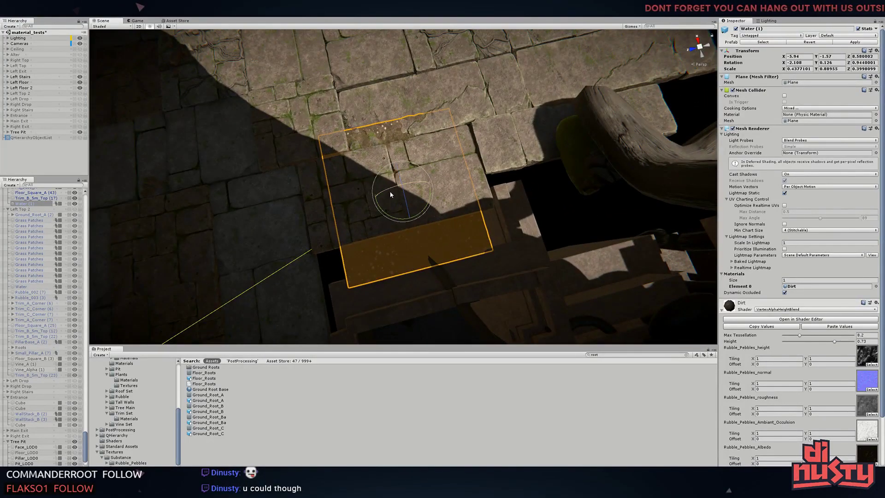
drag(364, 180, 368, 176)
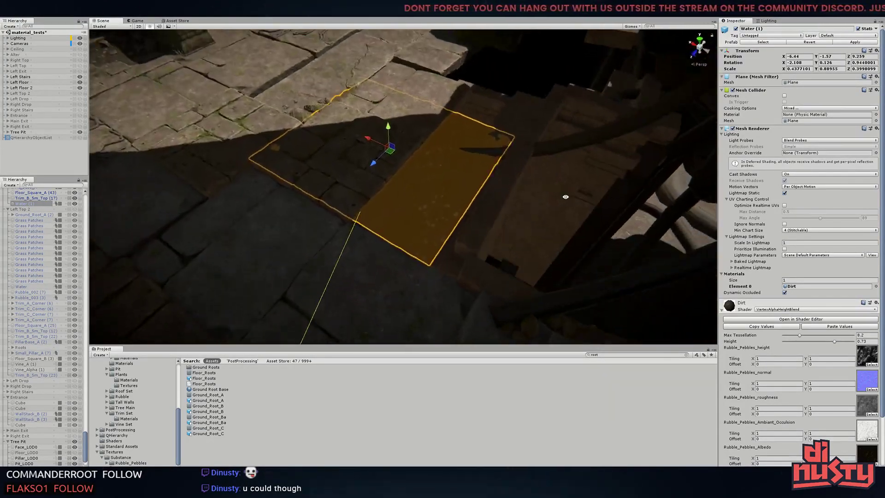
Frame the Floor_Square_A (37) tile and view the floor from a low angle
click(7, 38)
scroll(472, 254, down, 5)
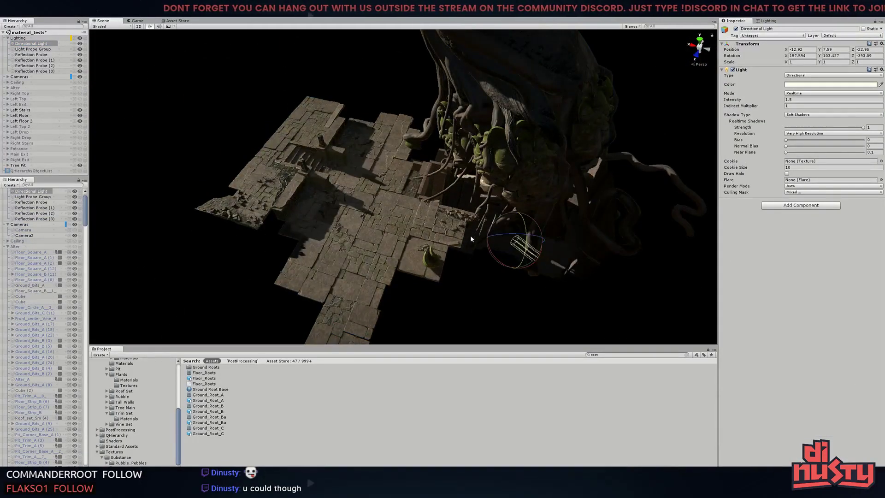
click(470, 235)
key(f)
alt+drag(397, 77, 396, 139)
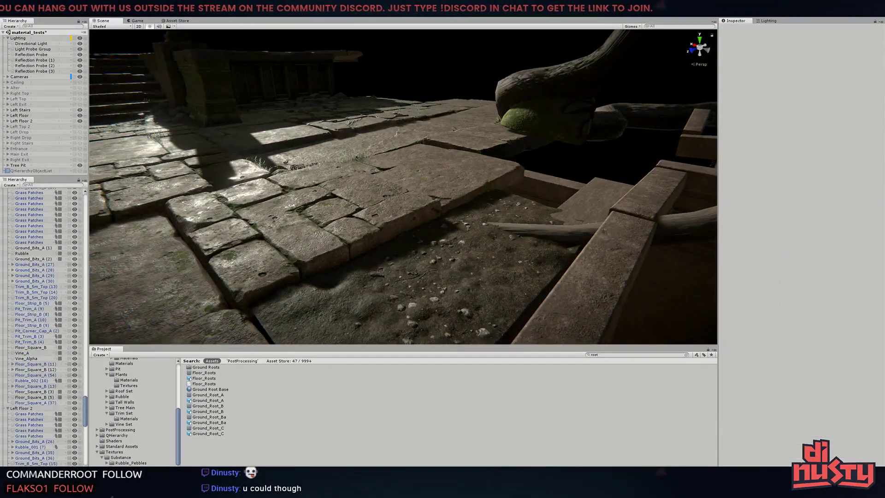
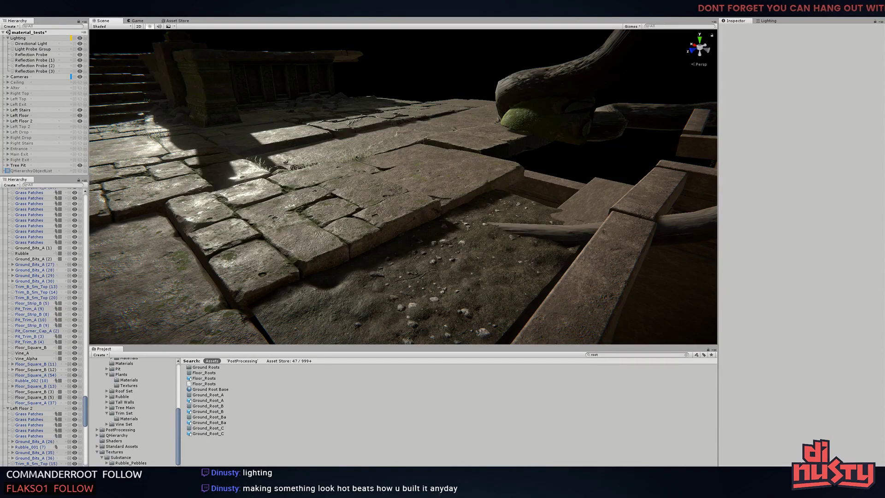
Select the Water (1) dirt plane and drag one edge outward with the Rect tool
click(485, 173)
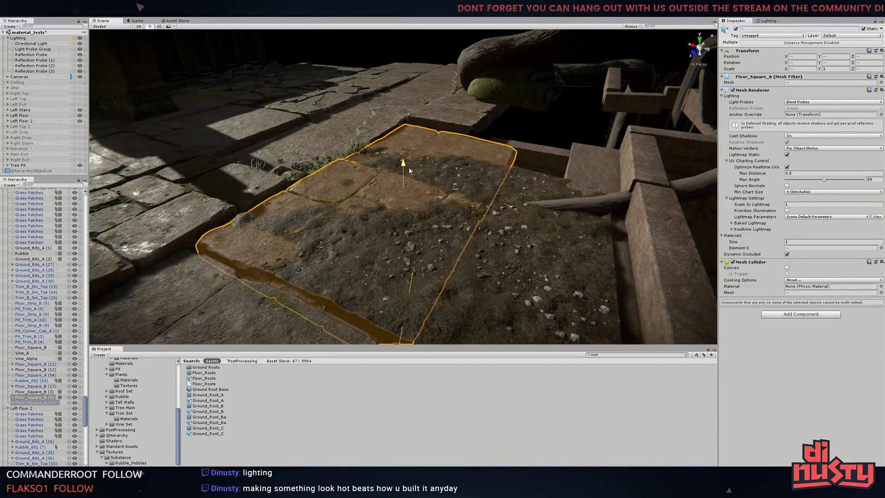
middle_drag(409, 167, 500, 231)
mouse_move(501, 231)
alt+mouse_down()
mouse_move(415, 194)
mouse_move(438, 172)
mouse_move(400, 168)
alt+mouse_up()
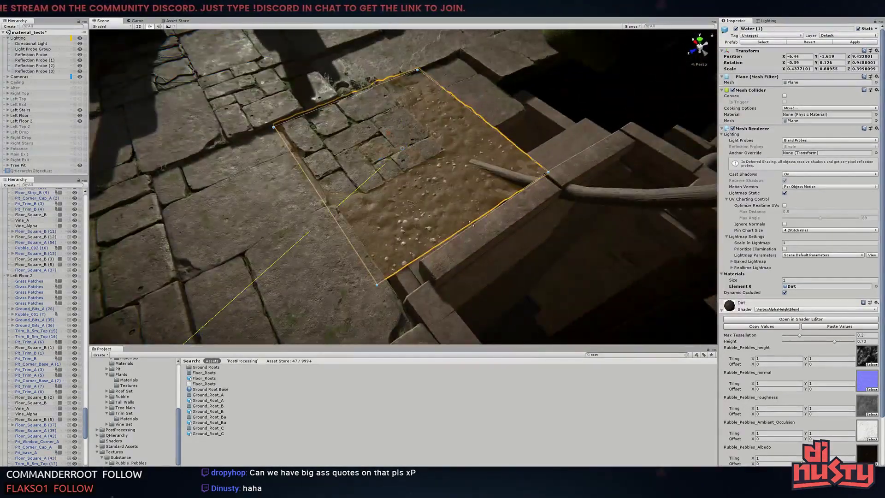
key(t)
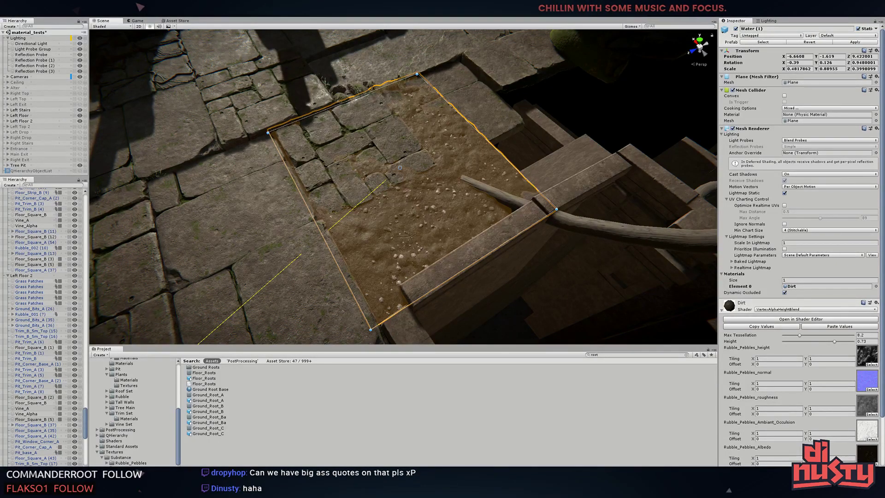
mouse_move(400, 167)
alt+mouse_down()
mouse_move(415, 179)
mouse_move(500, 118)
alt+mouse_up()
Stretch the dirt plane further across the pit floor beside the stone tile
click(431, 186)
key(f)
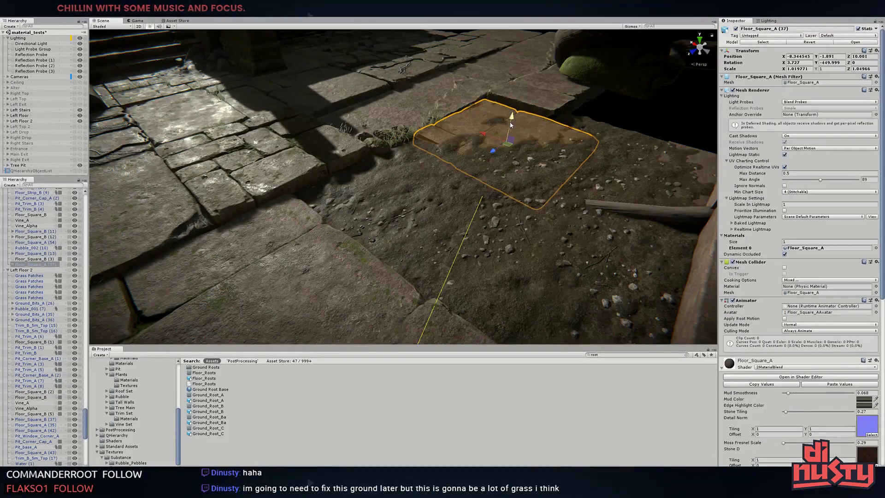
middle_drag(500, 117, 544, 184)
alt+drag(544, 184, 437, 136)
click(437, 136)
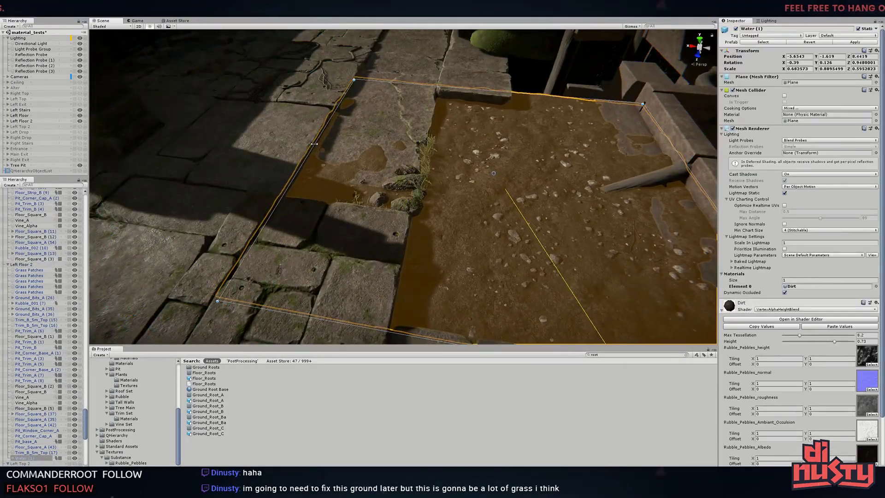
Check the trim pieces and dirt coverage around the roots from several angles
alt+drag(314, 144, 453, 189)
click(454, 189)
mouse_move(511, 226)
alt+mouse_down()
mouse_move(447, 177)
mouse_move(360, 192)
alt+mouse_up()
alt+drag(433, 181, 514, 257)
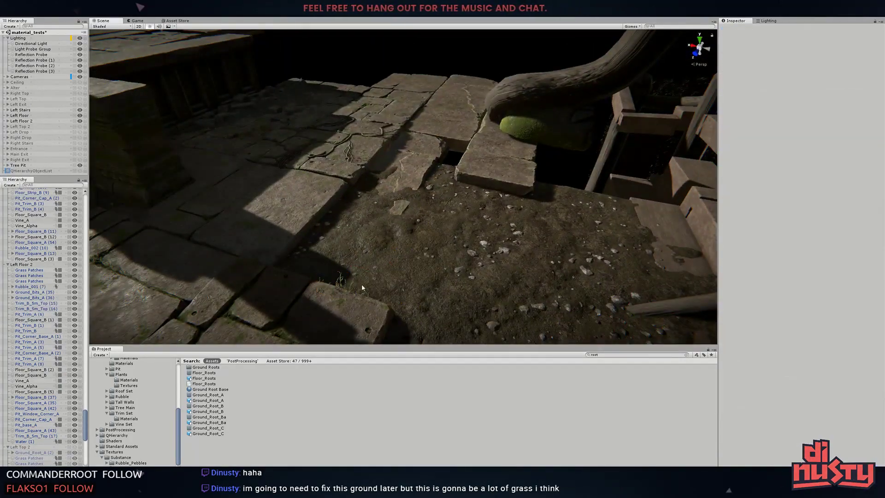
click(362, 286)
alt+drag(362, 286, 548, 211)
right_drag(429, 185, 415, 193)
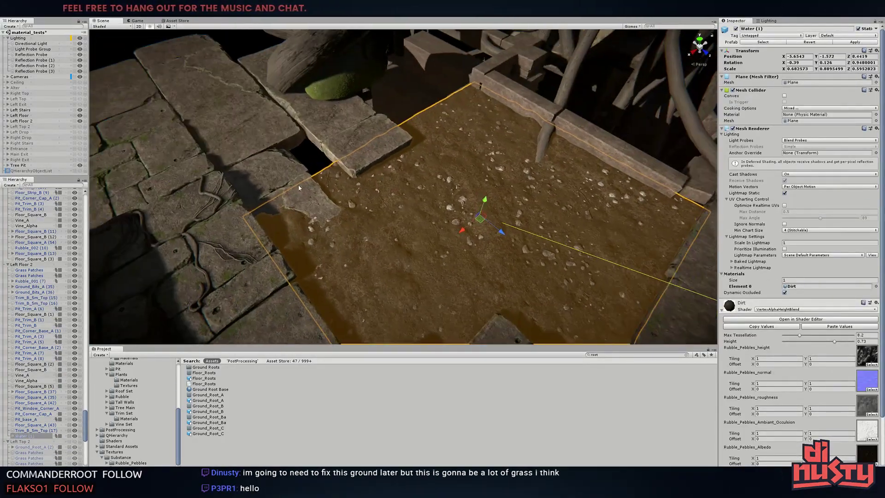
click(295, 217)
mouse_move(295, 217)
right_down()
mouse_move(383, 189)
mouse_move(350, 217)
mouse_move(323, 198)
mouse_move(267, 211)
right_up()
click(351, 217)
Parent the Rubble_002 (12) cluster under Left Floor 2 in the Hierarchy
click(466, 88)
click(240, 203)
double_click(37, 323)
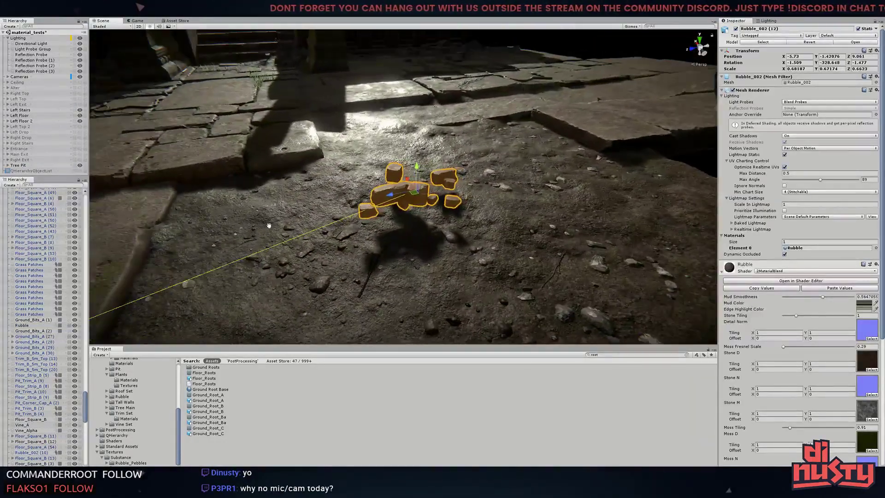
drag(27, 123, 28, 122)
right_drag(313, 184, 335, 166)
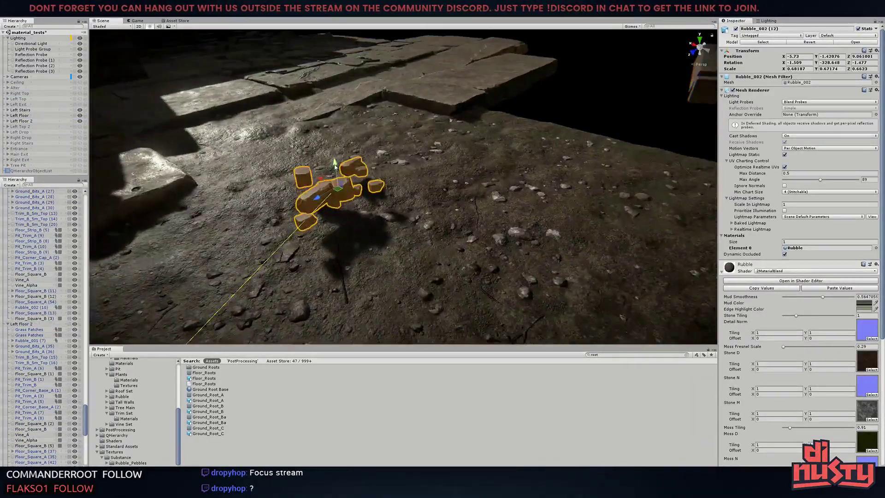
Duplicate the rubble cluster and place the copies on other spots of the dirt
key(ctrl+d)
mouse_move(327, 194)
mouse_down()
mouse_move(489, 189)
mouse_move(256, 264)
mouse_up()
key(ctrl+d)
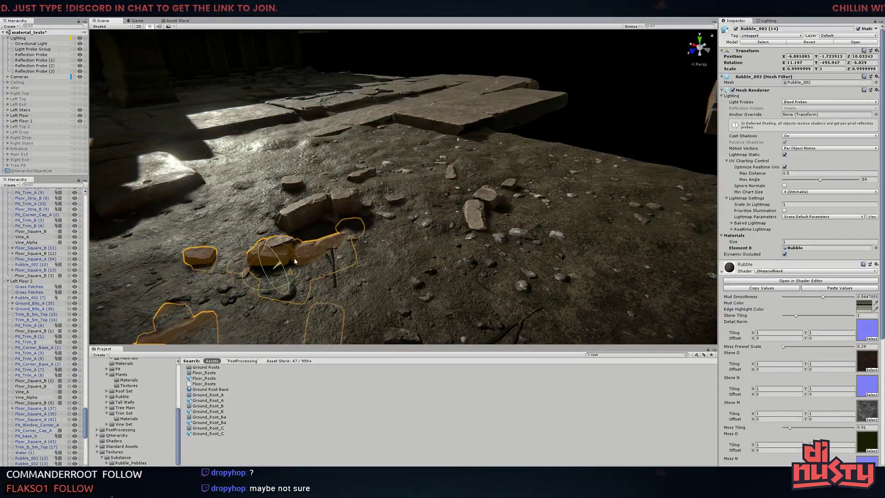
right_drag(273, 252, 573, 211)
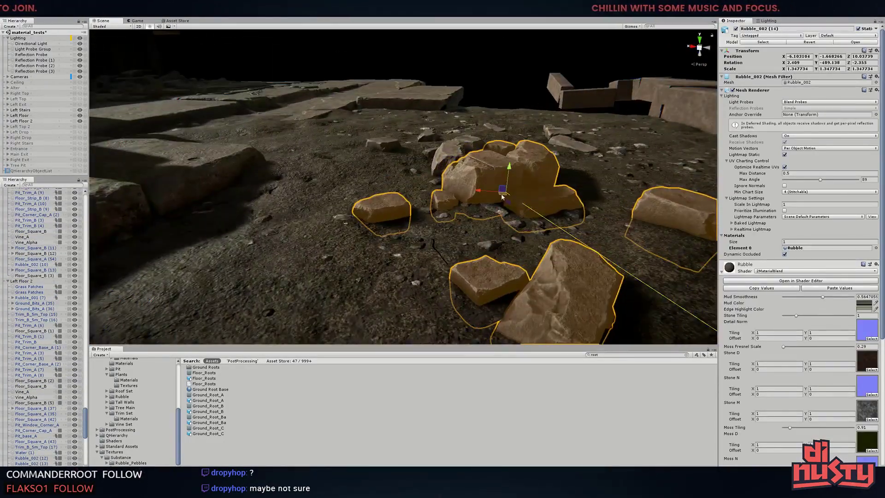
key(ctrl+z)
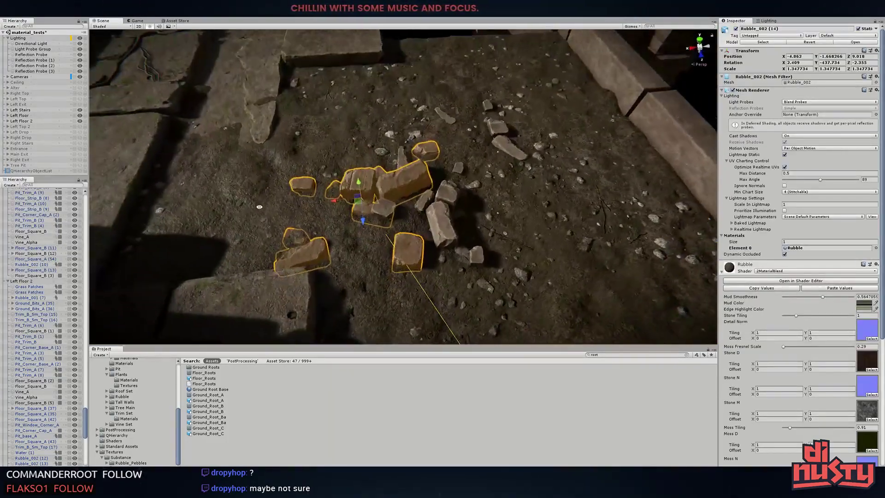
mouse_move(573, 212)
right_down()
mouse_move(446, 215)
mouse_move(396, 149)
mouse_move(408, 172)
right_up()
key(ctrl+z)
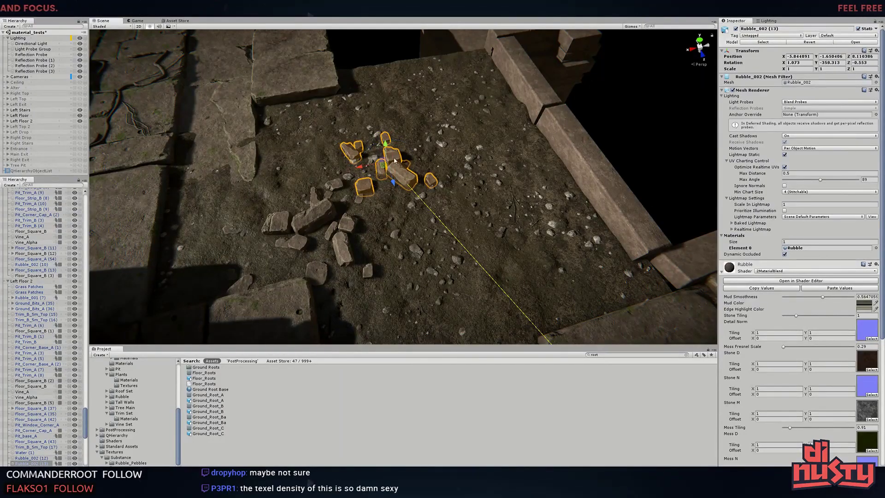
drag(504, 128, 506, 224)
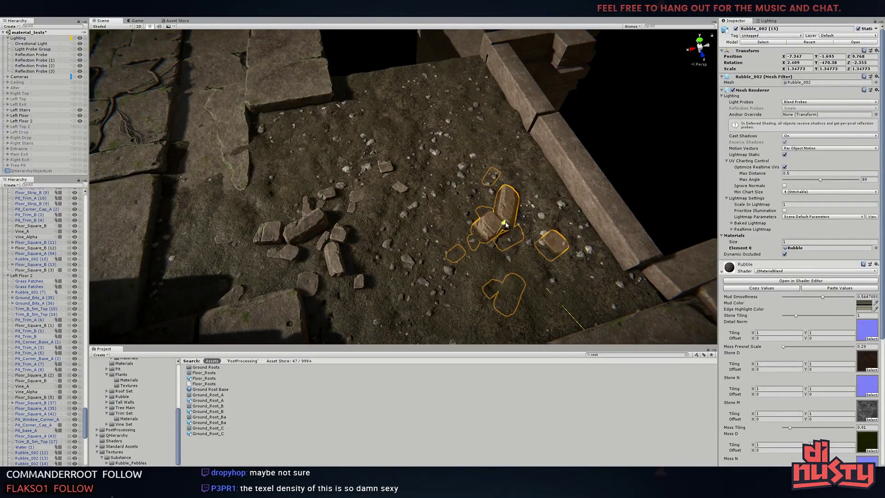
key(ctrl+z)
key(ctrl+y)
mouse_move(496, 231)
right_down()
mouse_move(557, 249)
mouse_move(414, 240)
right_up()
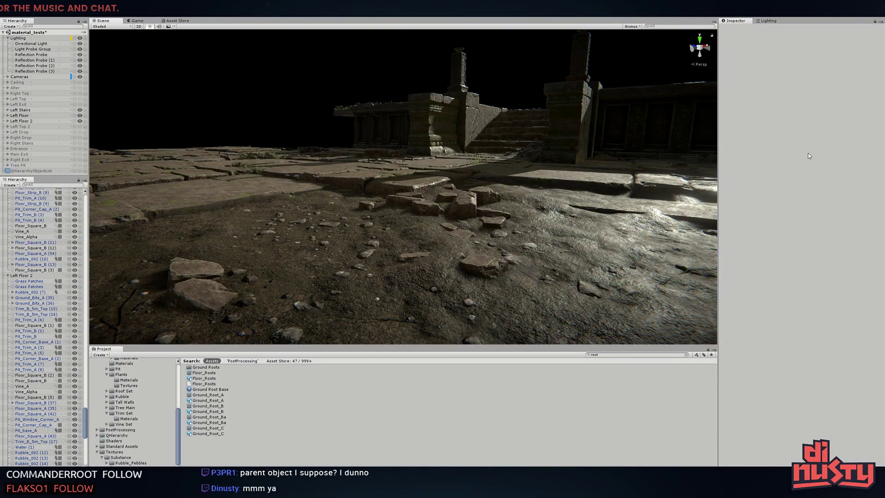
Survey the floor tiles, roots and grass patch from above
right_drag(809, 156, 535, 210)
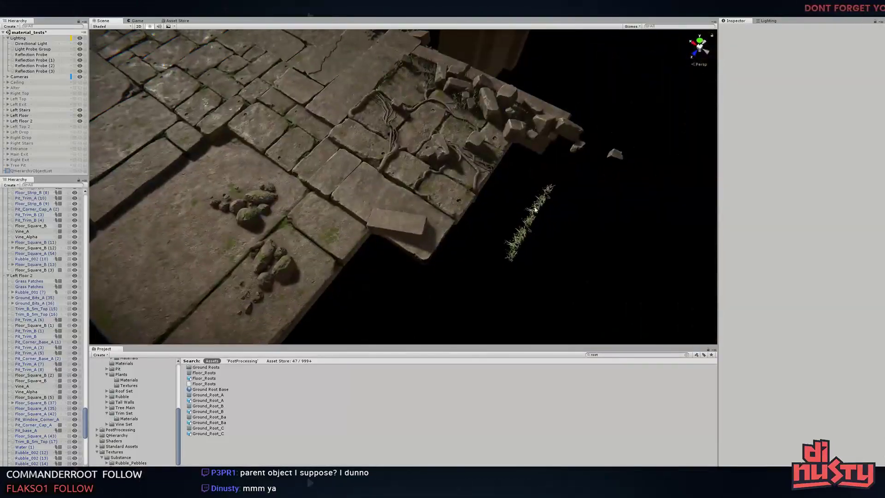
click(535, 210)
key(ctrl+z)
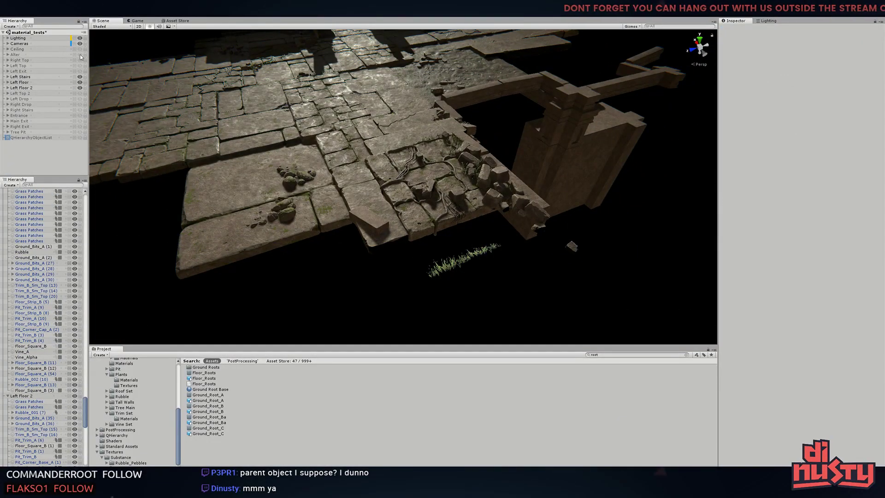
mouse_move(464, 193)
right_down()
mouse_move(471, 267)
mouse_move(429, 210)
mouse_move(361, 206)
right_up()
click(470, 267)
key(ctrl+z)
Lower a Floor_Square_A tile slightly so it sits level with its neighbours
click(361, 206)
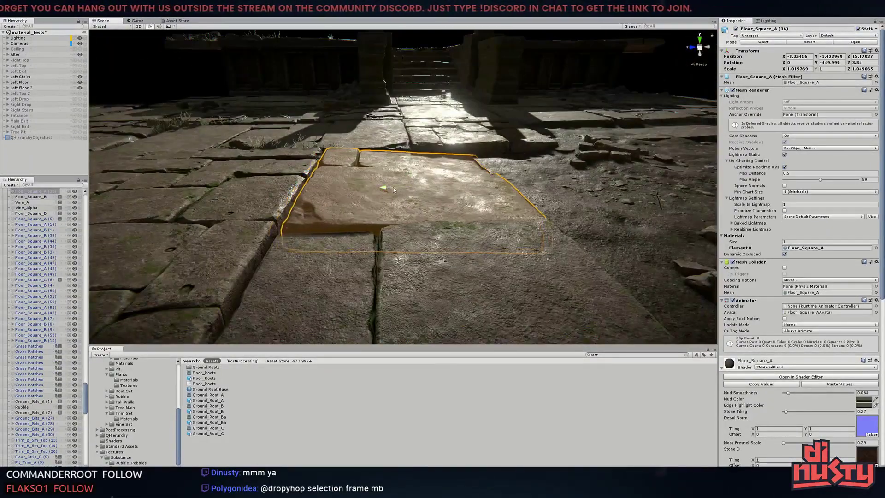
drag(317, 170, 323, 171)
right_drag(323, 172, 340, 173)
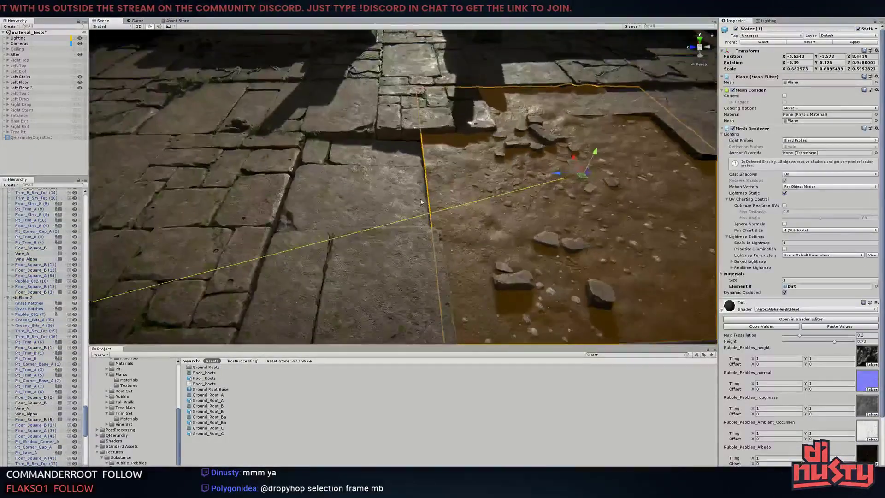
drag(340, 174, 342, 172)
right_drag(341, 172, 380, 194)
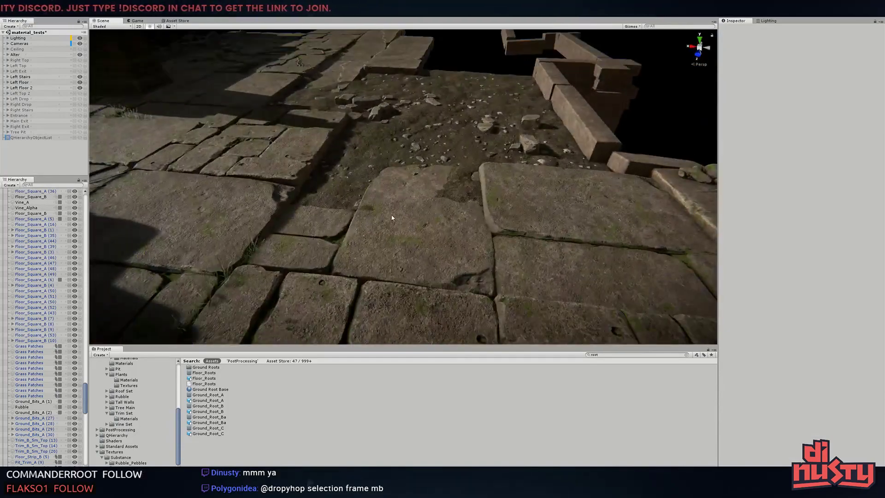
Nudge another rubble cluster's position and rotation on the floor
right_drag(486, 207, 351, 135)
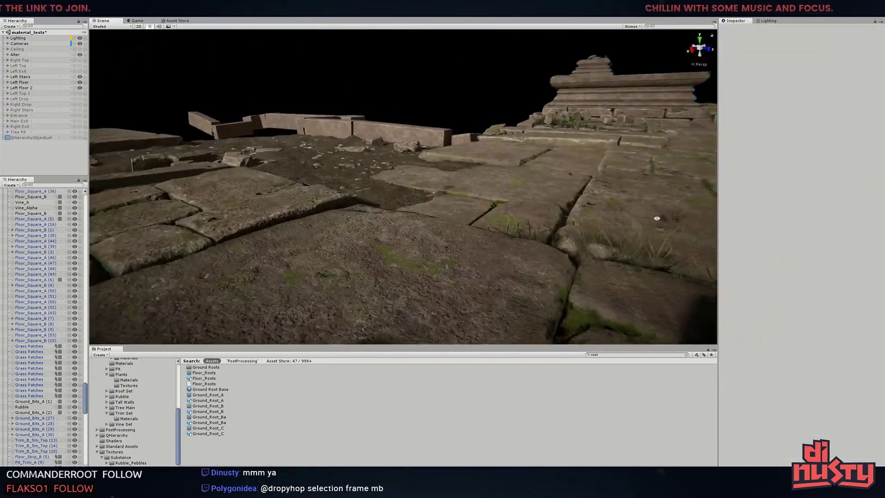
click(339, 111)
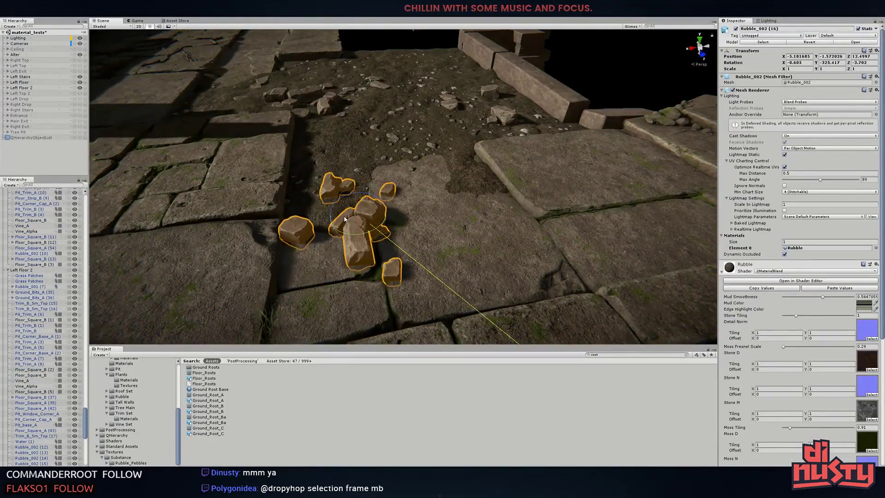
right_drag(344, 219, 407, 209)
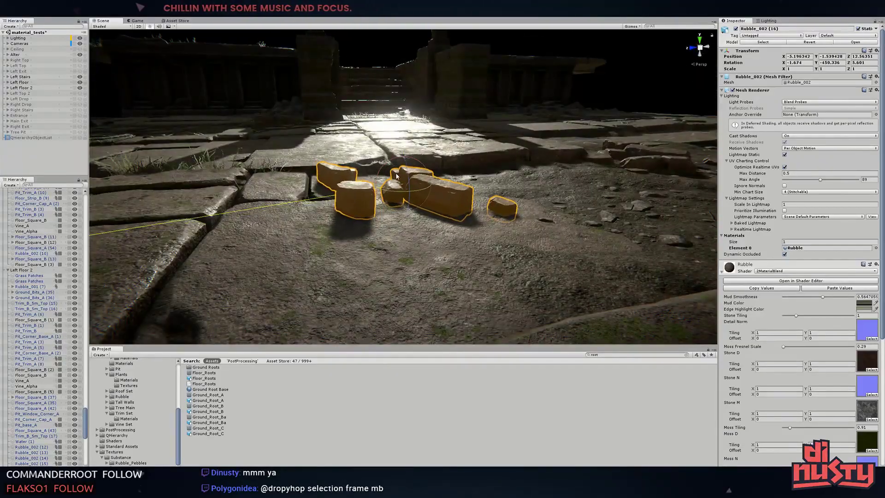
click(370, 91)
right_drag(369, 91, 415, 138)
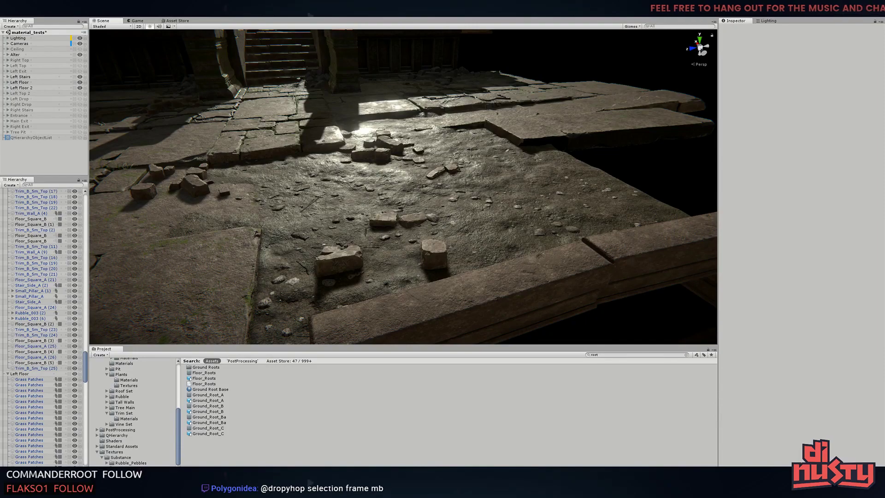
click(625, 164)
mouse_move(624, 165)
right_down()
mouse_move(387, 105)
mouse_move(286, 89)
right_up()
click(387, 105)
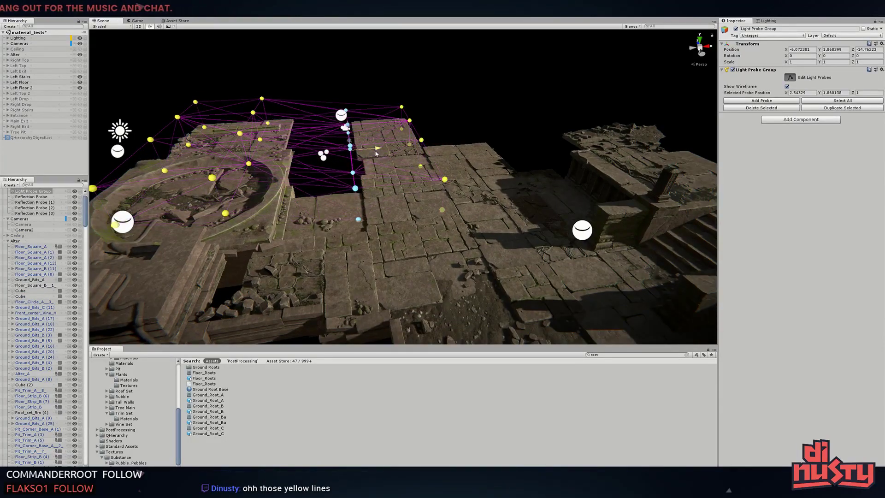
click(377, 153)
right_drag(376, 153, 350, 138)
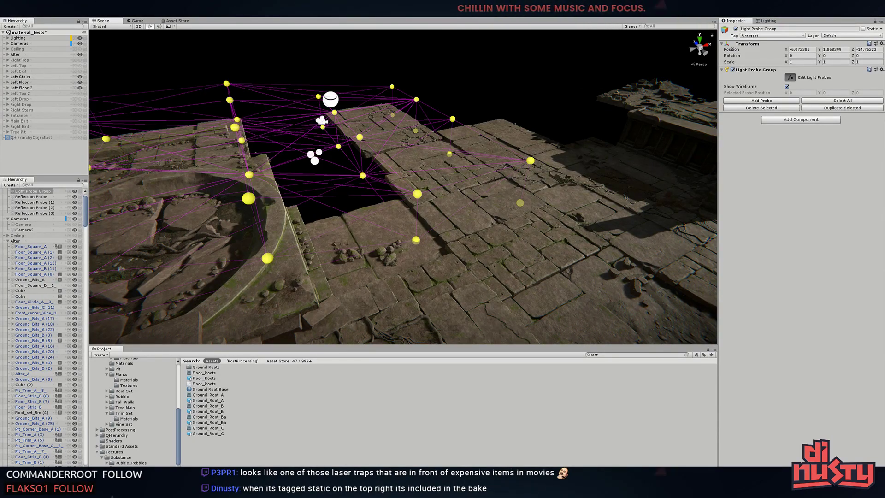
right_drag(504, 130, 660, 158)
click(657, 160)
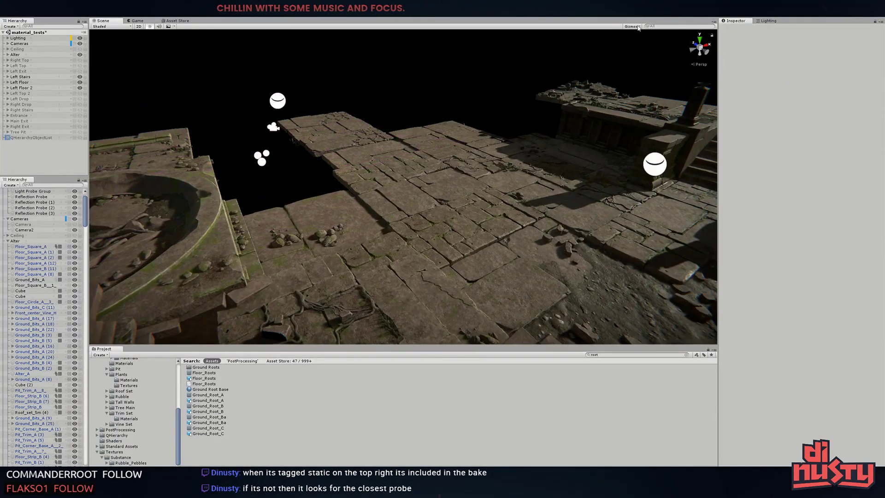
click(631, 26)
mouse_move(482, 87)
right_down()
mouse_move(375, 230)
mouse_move(85, 78)
right_up()
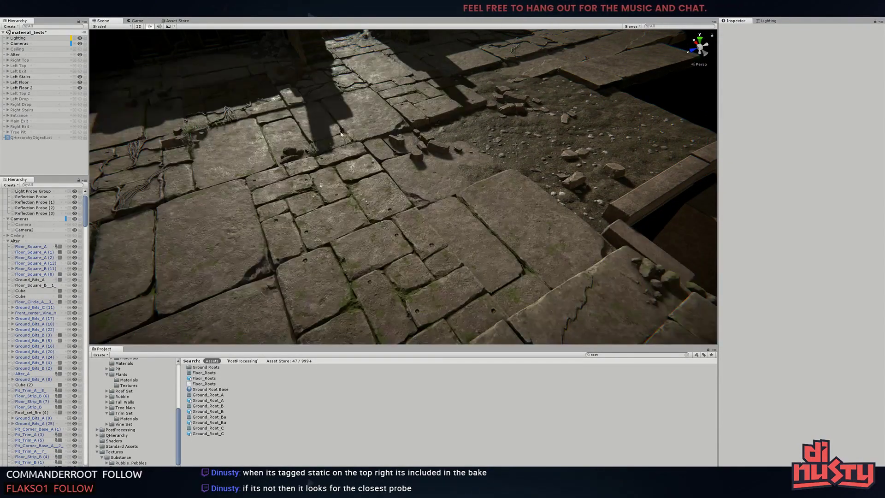
Select Floor_Square_B (2) together with its Vine_A and Vine_Alpha pieces
click(342, 135)
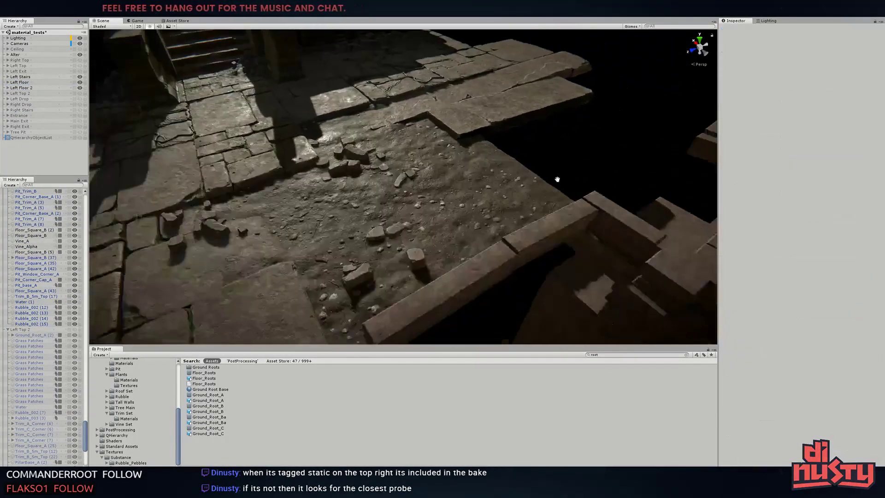
right_drag(557, 182, 439, 221)
click(386, 109)
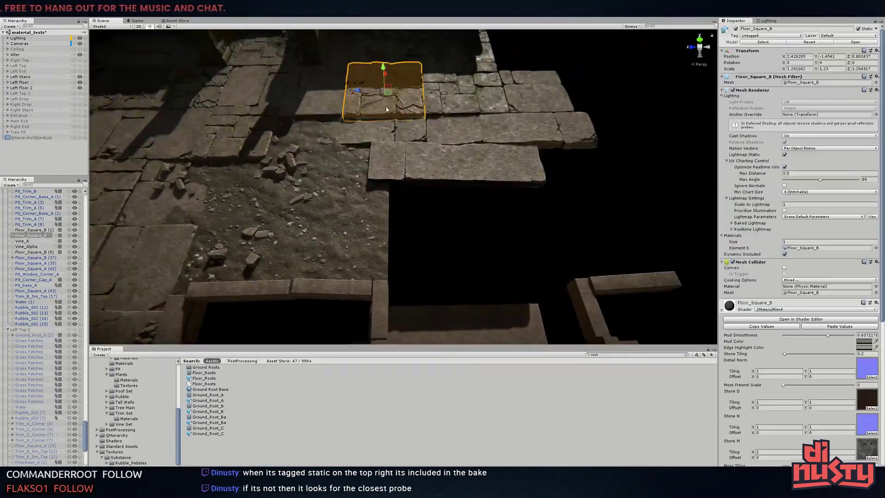
shift+click(38, 238)
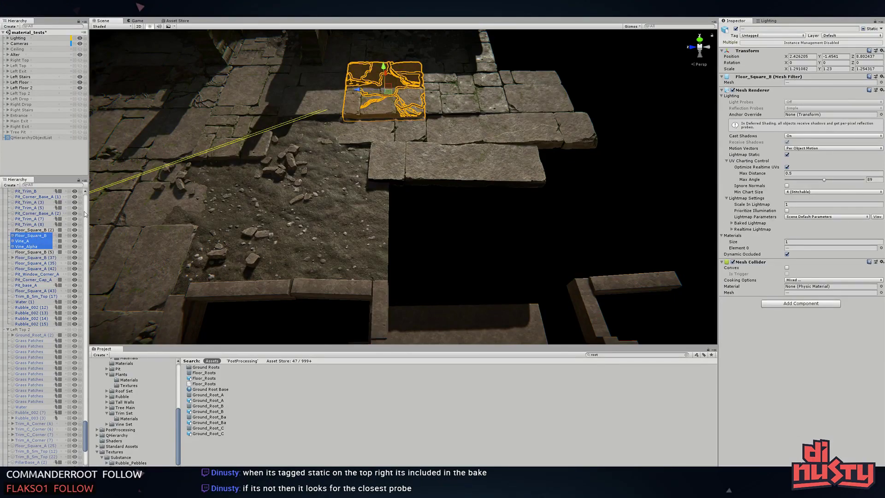
click(189, 88)
click(134, 87)
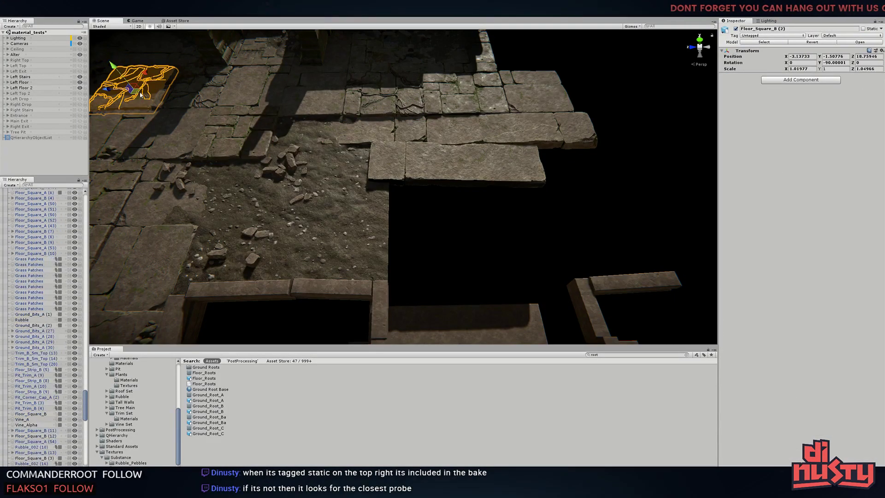
Remove an extra child from Floor_Square_B (2), then reselect the floor with its vines
mouse_move(277, 139)
right_down()
mouse_move(390, 196)
mouse_move(351, 185)
right_up()
scroll(37, 323, down, 5)
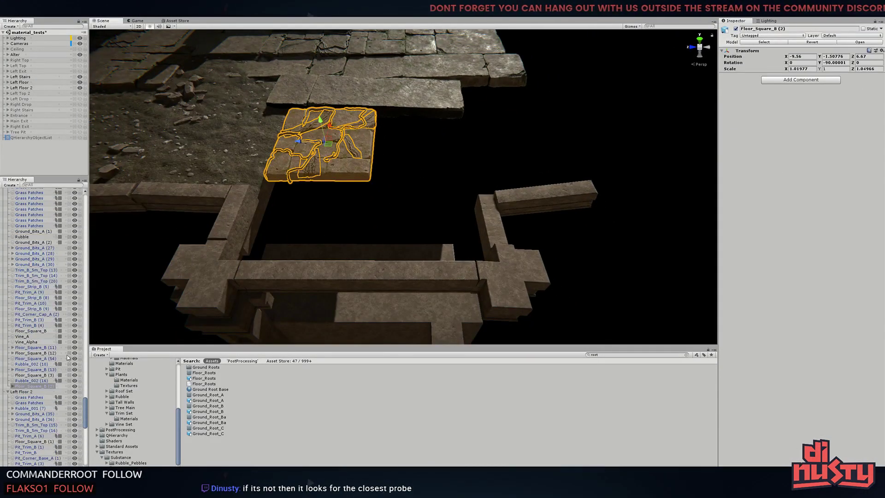
click(12, 386)
click(38, 403)
key(Delete)
key(Return)
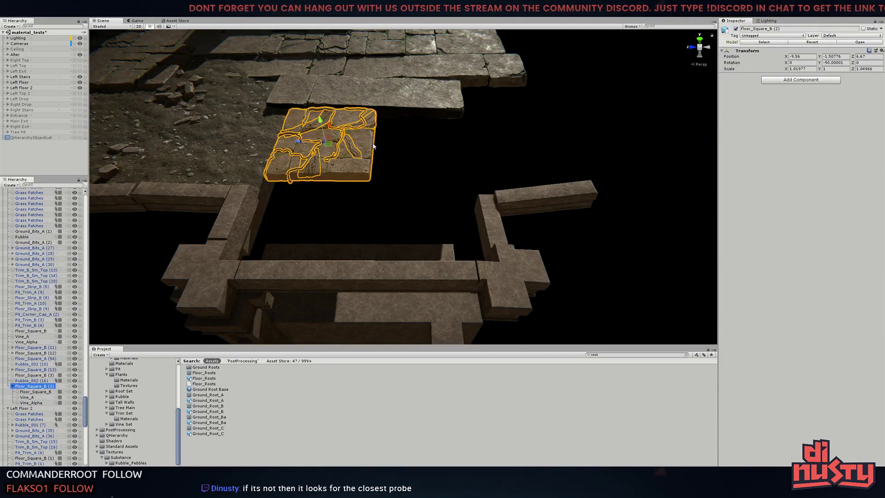
key(ctrl+z)
key(ctrl+z)
key(ctrl+z)
key(ctrl+z)
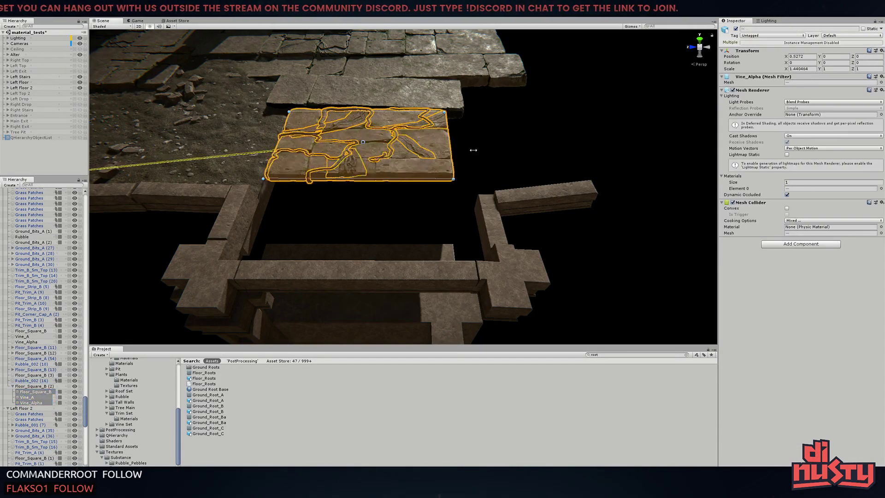
Scale the floor square and vines to about 1.44 on X and check the result
alt+drag(473, 149, 308, 120)
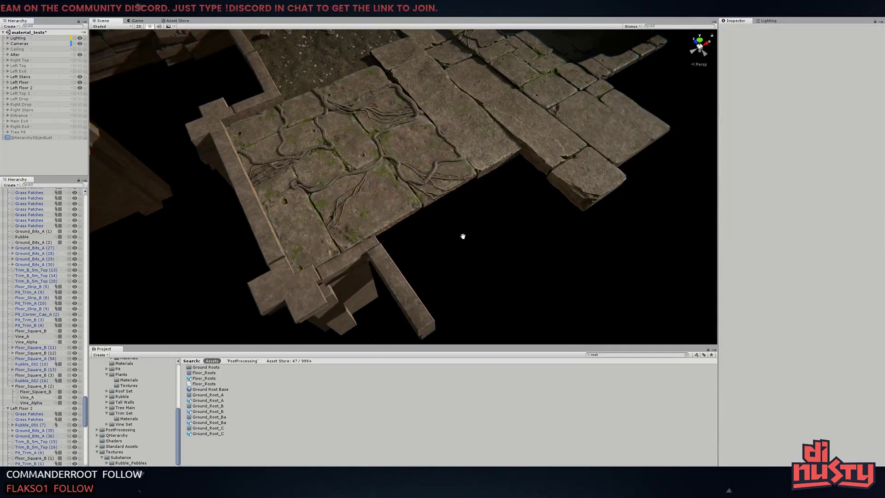
alt+drag(418, 146, 512, 247)
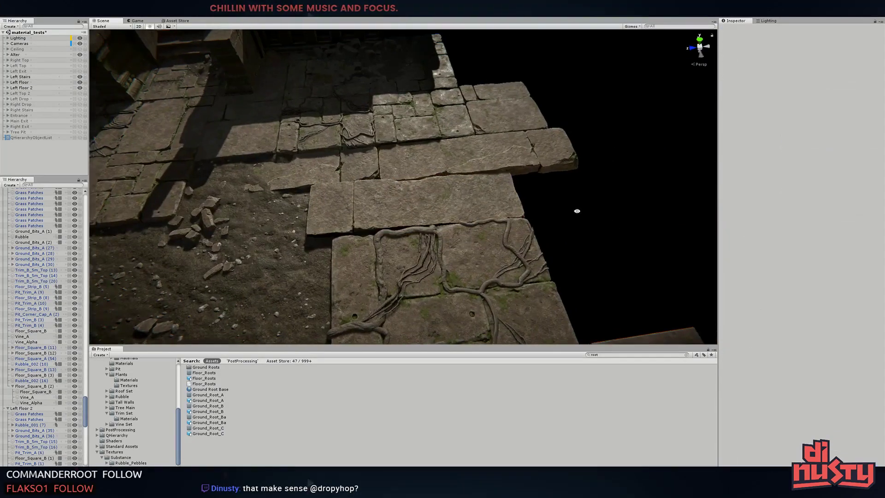
alt+drag(511, 247, 530, 152)
click(532, 152)
click(461, 202)
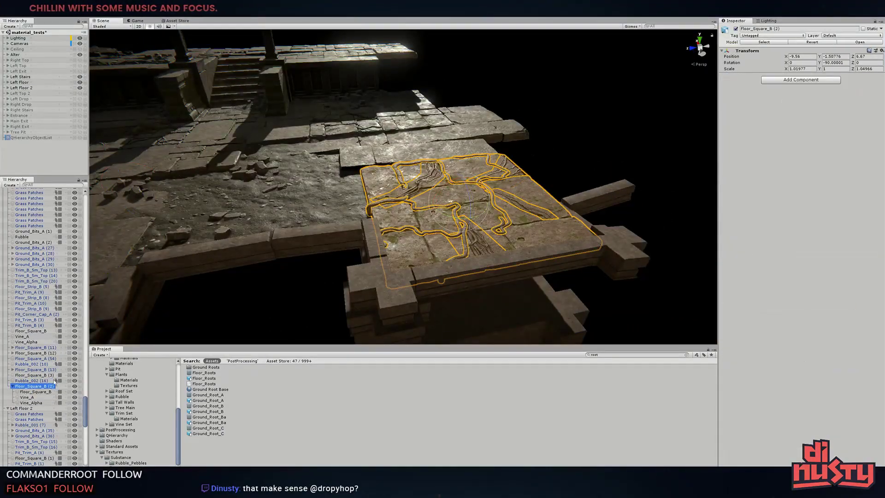
mouse_move(456, 191)
alt+mouse_down()
mouse_move(455, 208)
mouse_move(330, 213)
mouse_move(269, 181)
mouse_move(312, 231)
mouse_move(500, 276)
mouse_move(435, 213)
alt+mouse_up()
click(455, 209)
click(330, 214)
click(312, 231)
click(500, 276)
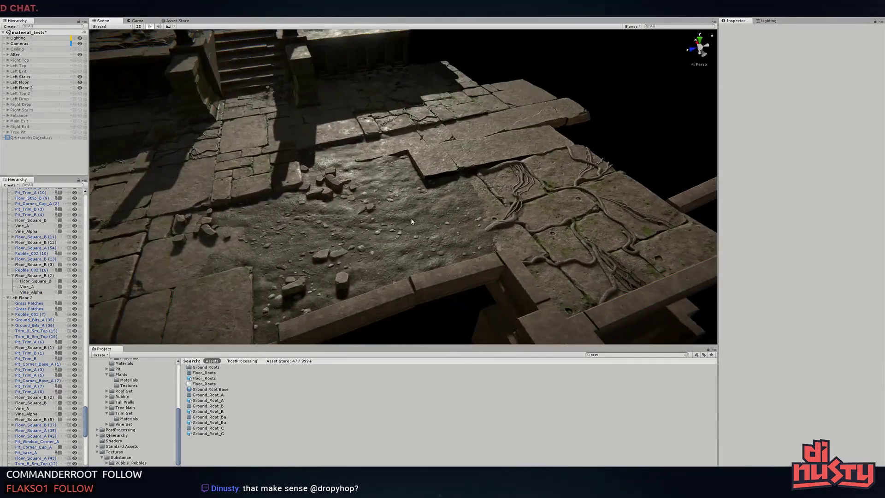
Play a Deus Ex: Human Revolution track in Spotify, start its Album Radio, and return to Unity
key(alt+Tab)
click(446, 232)
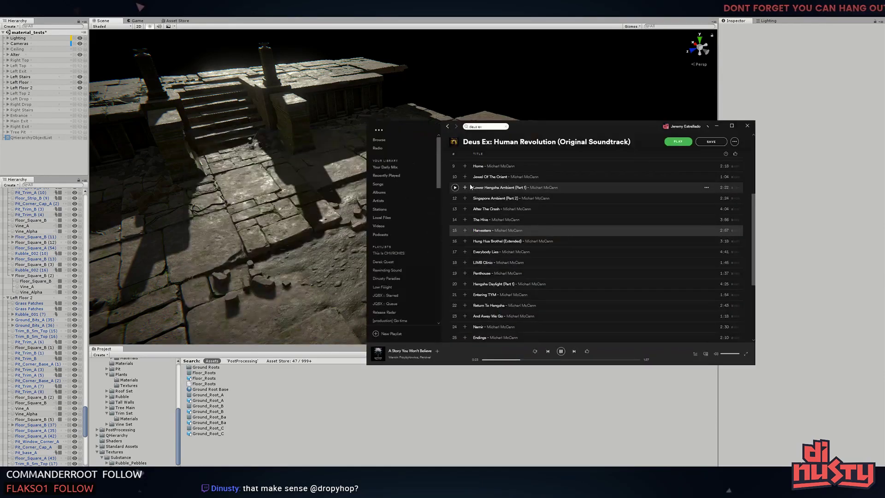
click(678, 142)
scroll(585, 200, up, 8)
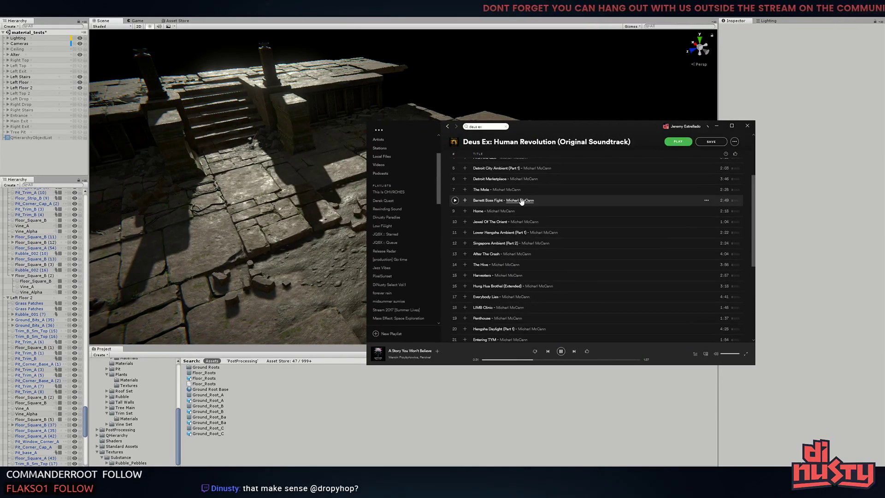
click(584, 197)
click(608, 216)
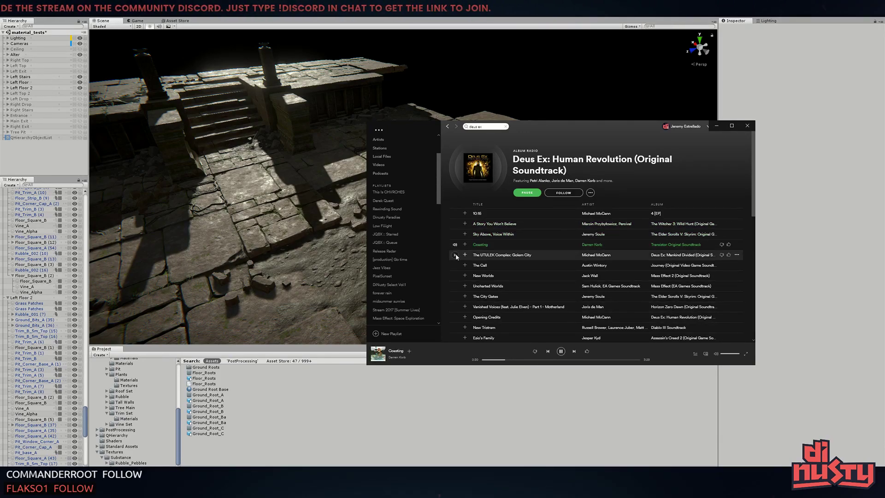
key(alt+Tab)
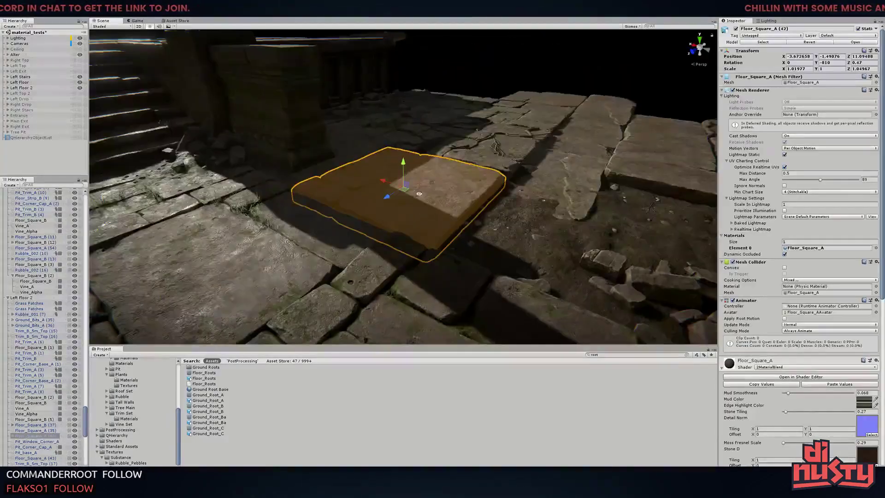
Tilt the floor slab slightly on X with the Rotate tool
key(e)
mouse_move(526, 73)
alt+mouse_down()
mouse_move(393, 166)
mouse_move(559, 106)
alt+mouse_up()
click(405, 188)
alt+drag(405, 188, 474, 197)
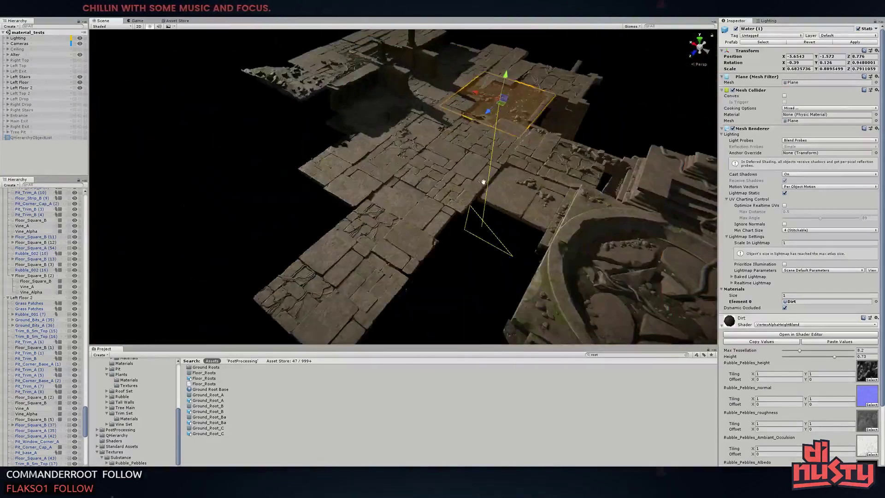
click(406, 257)
alt+drag(406, 257, 579, 263)
Open the Transistor soundtrack album in Spotify, then return to Unity
key(alt+Tab)
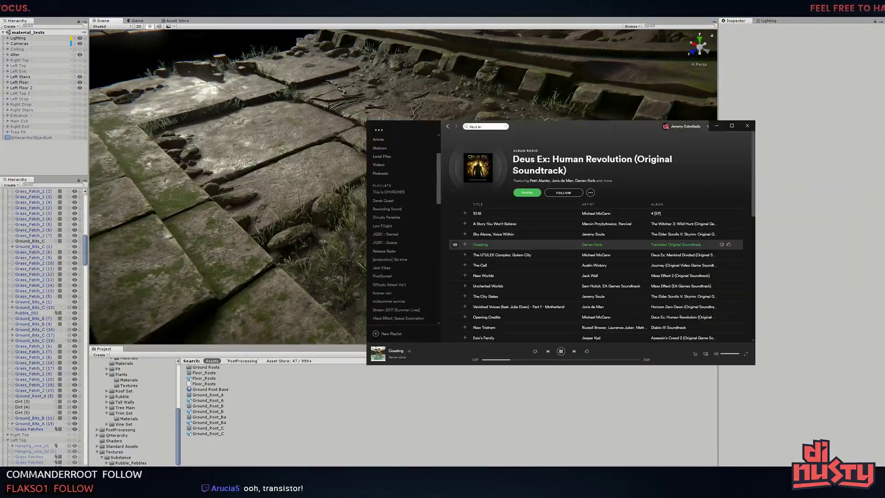
click(687, 245)
key(alt+Tab)
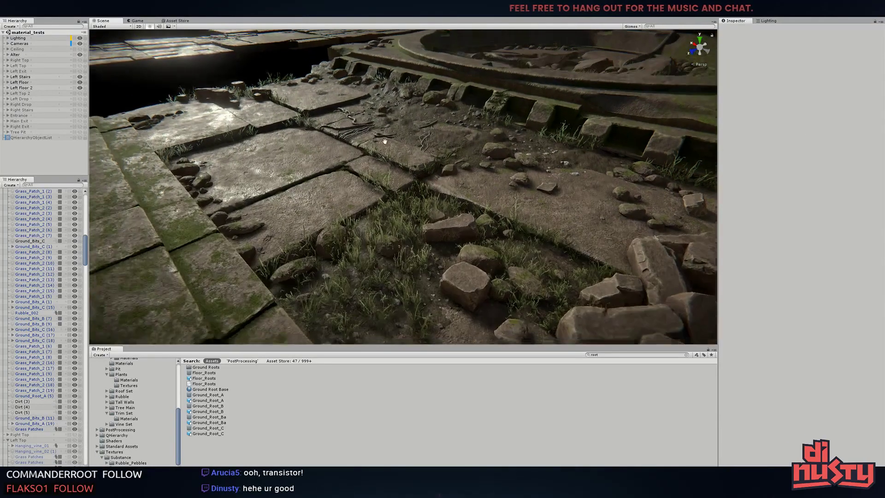
Move the mossy rock cluster Ground_Bits_B (6) further across the floor
click(366, 283)
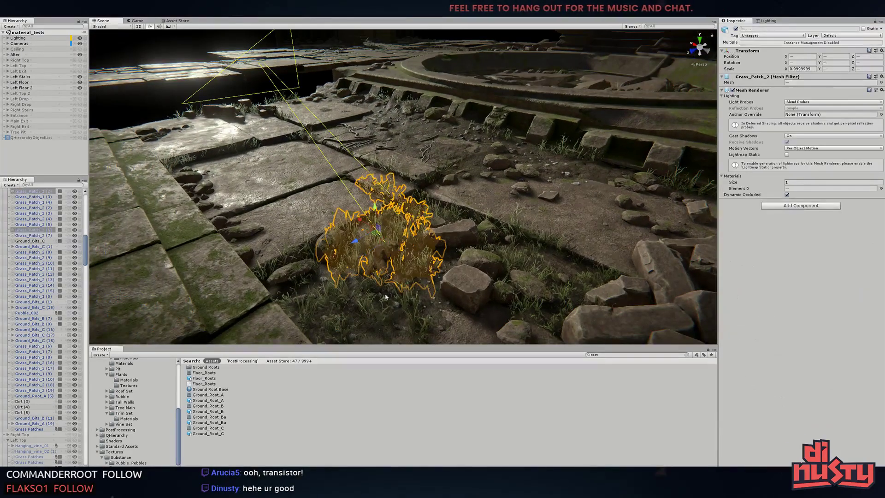
shift+click(205, 206)
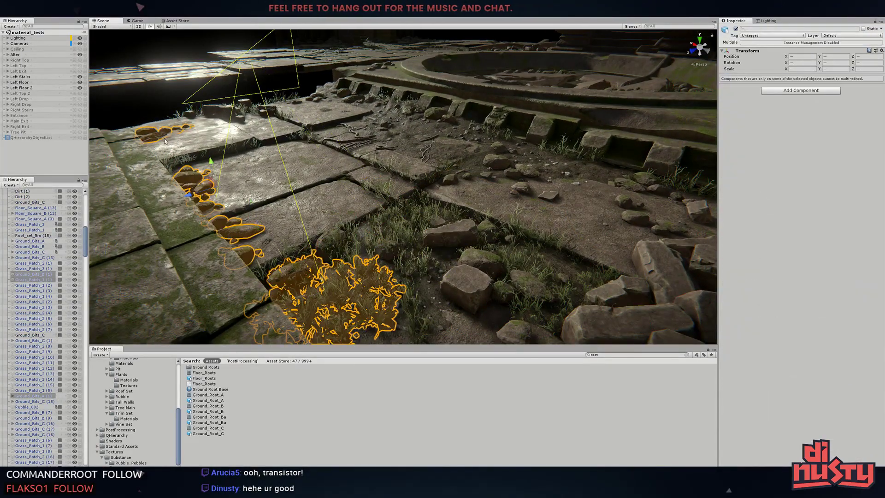
click(8, 88)
alt+drag(350, 193, 416, 162)
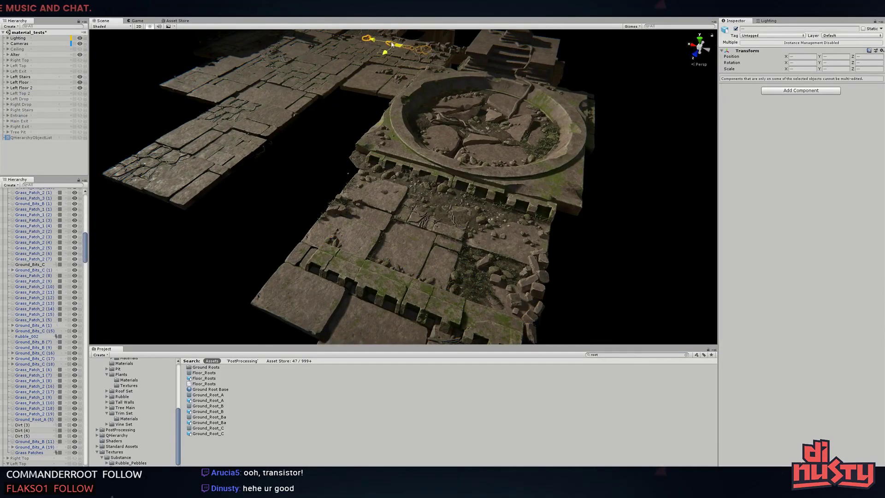
key(f)
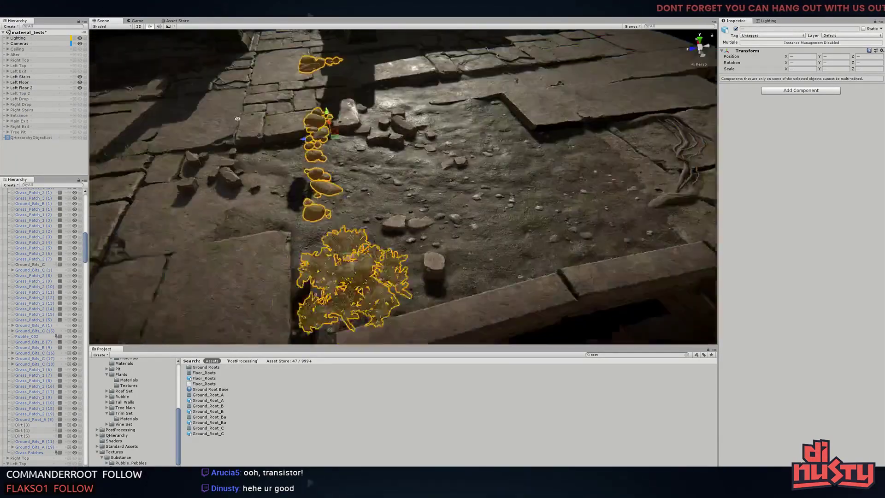
click(458, 184)
key(f)
alt+drag(458, 184, 401, 166)
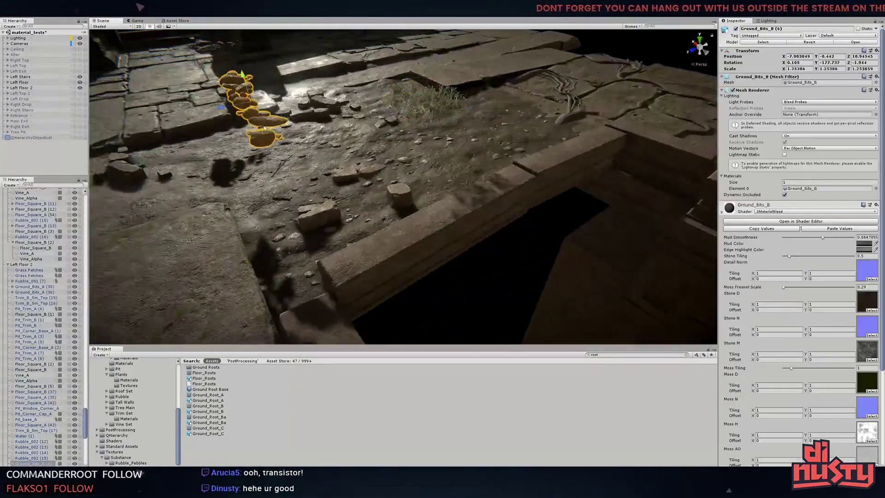
click(401, 166)
key(f)
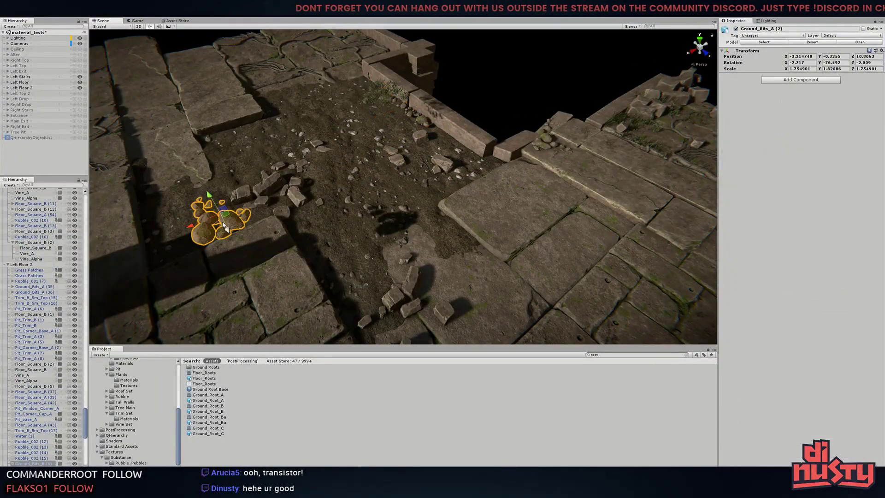
drag(216, 216, 280, 67)
Sink the Ground_Bits_B (6) rock cluster slightly into the ground
click(392, 90)
key(f)
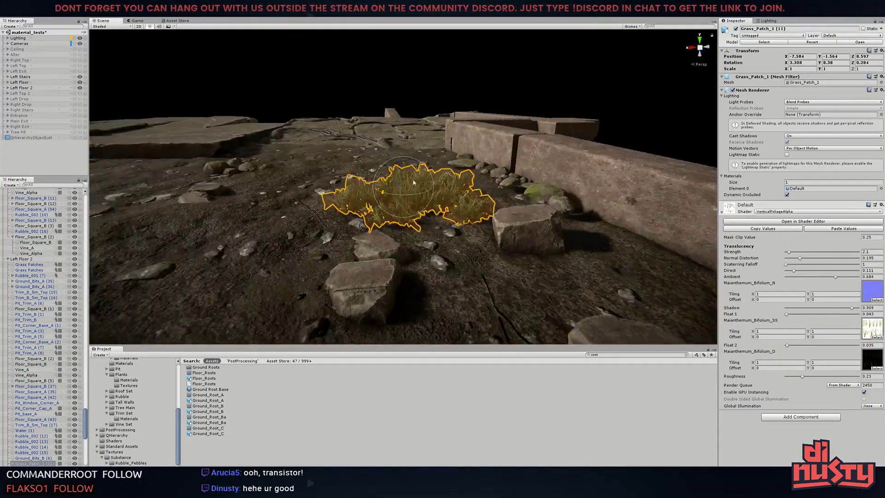
mouse_move(405, 174)
alt+mouse_down()
mouse_move(322, 193)
mouse_move(527, 184)
alt+mouse_up()
click(322, 194)
drag(422, 167, 453, 188)
Inspect the Grass Patches (1) clump and Grass_Patch_1 (12) along the ledge
alt+drag(359, 170, 450, 57)
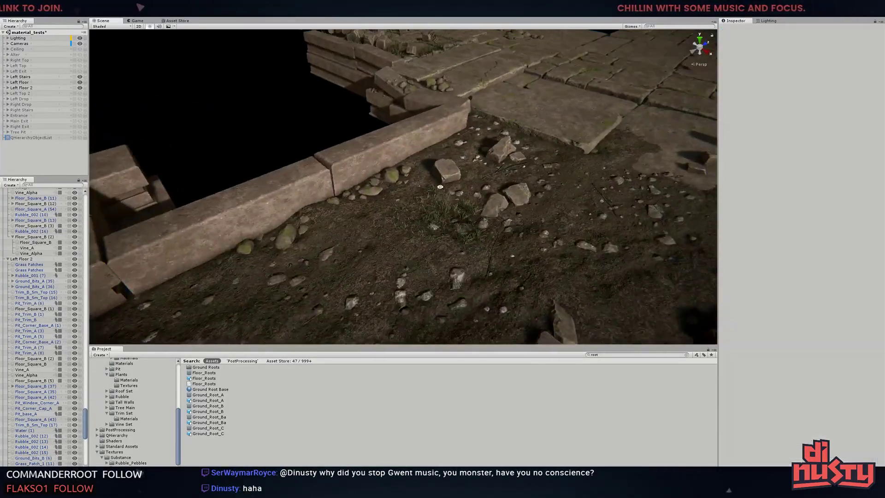
click(450, 57)
click(450, 57)
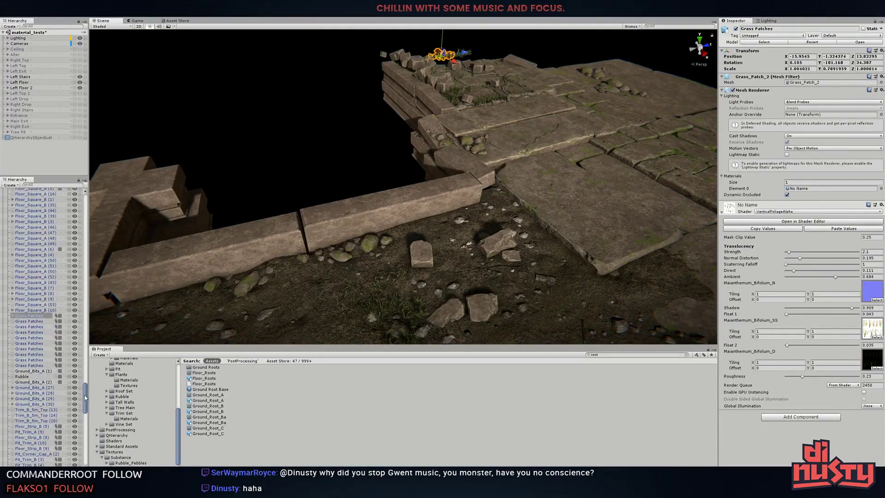
alt+drag(450, 58, 452, 79)
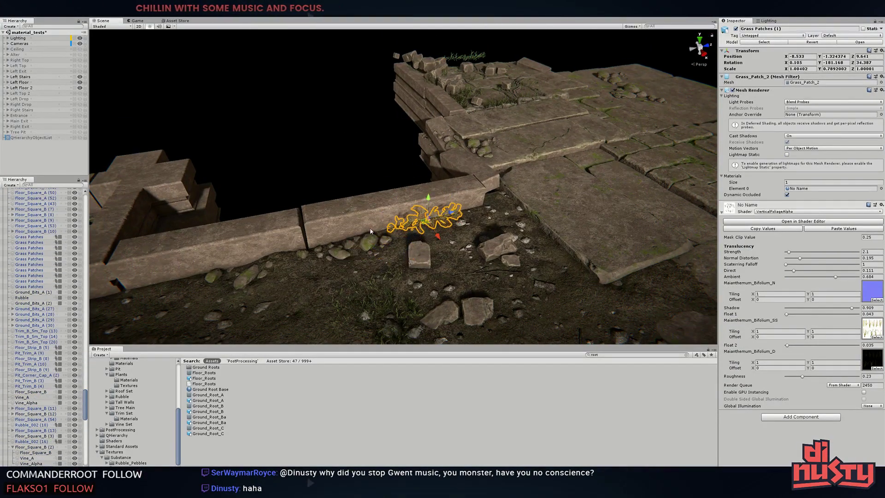
key(f)
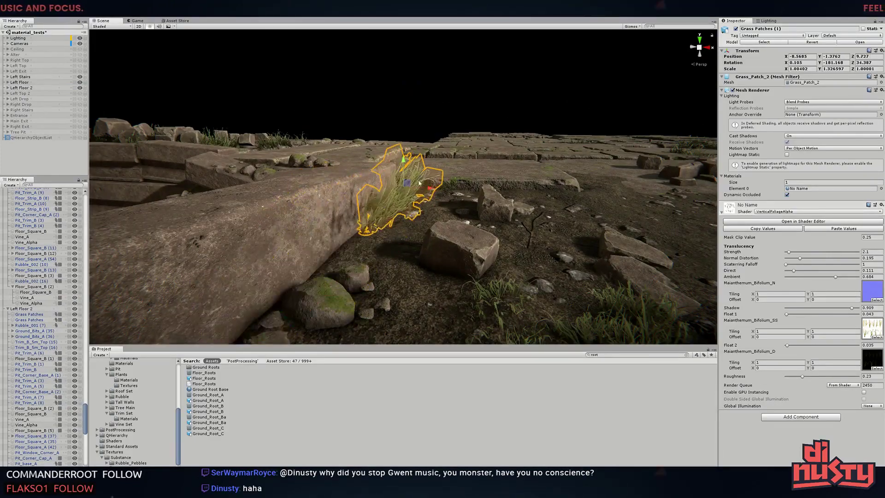
mouse_move(418, 183)
alt+mouse_down()
mouse_move(382, 126)
mouse_move(345, 169)
alt+mouse_up()
click(346, 169)
key(f)
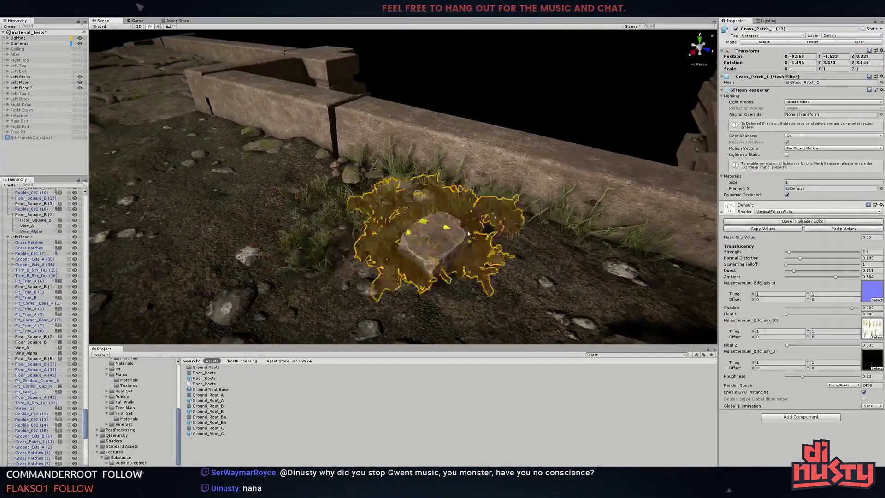
click(573, 128)
click(277, 277)
mouse_move(277, 277)
alt+mouse_down()
mouse_move(412, 194)
mouse_move(19, 70)
mouse_move(55, 138)
alt+mouse_up()
Move Ground_Root_A (3) into the Left Floor 2 group, then slide and turn it across the dirt floor
click(392, 258)
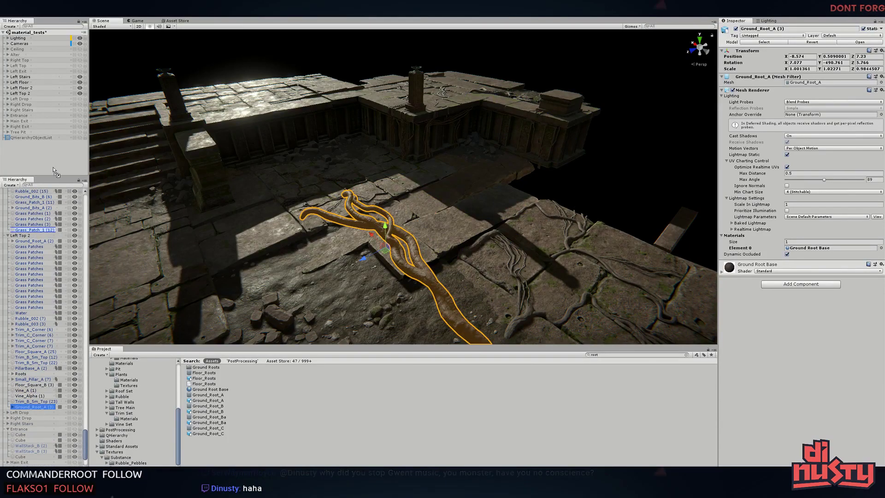
drag(40, 90, 37, 88)
alt+drag(323, 207, 595, 213)
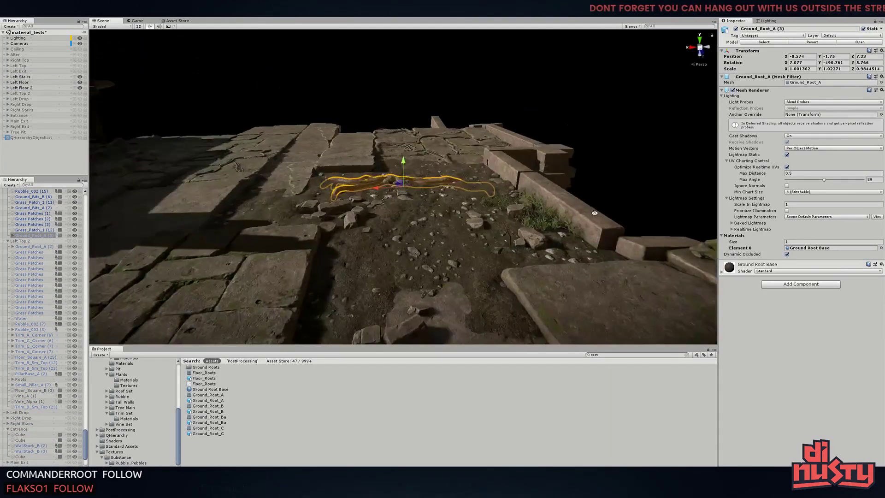
key(e)
alt+drag(396, 175, 423, 209)
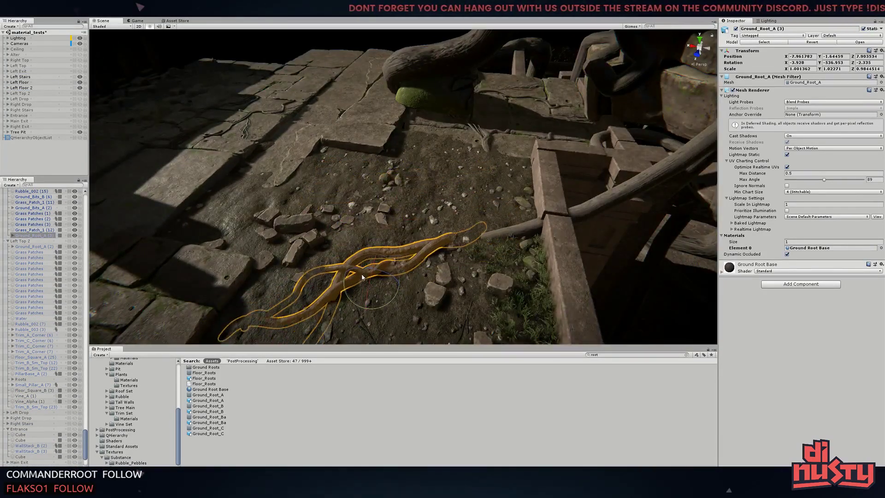
alt+drag(361, 276, 444, 163)
key(w)
alt+drag(367, 57, 459, 216)
key(e)
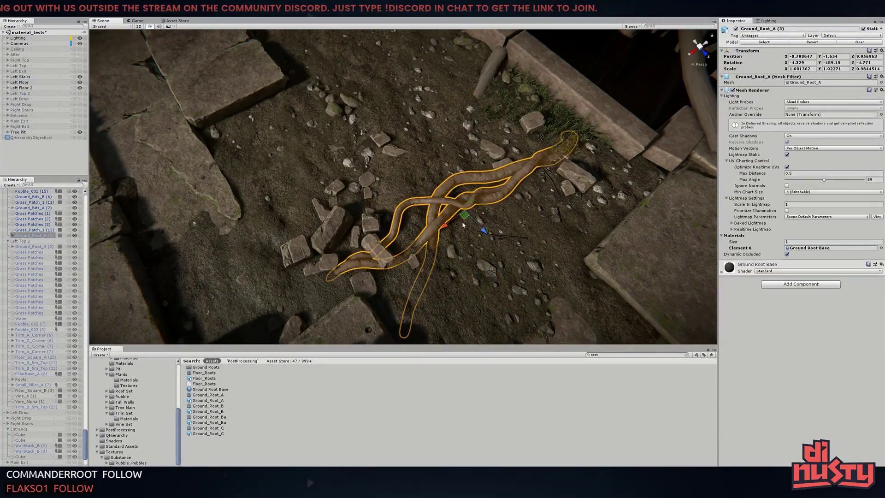
Select a piece of the rubble pile and view it low across the floor
click(361, 244)
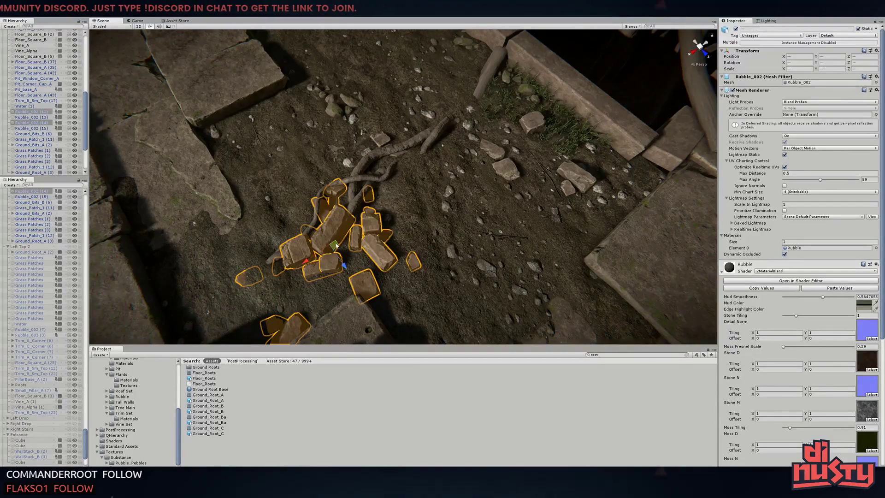
click(352, 276)
alt+drag(352, 276, 443, 179)
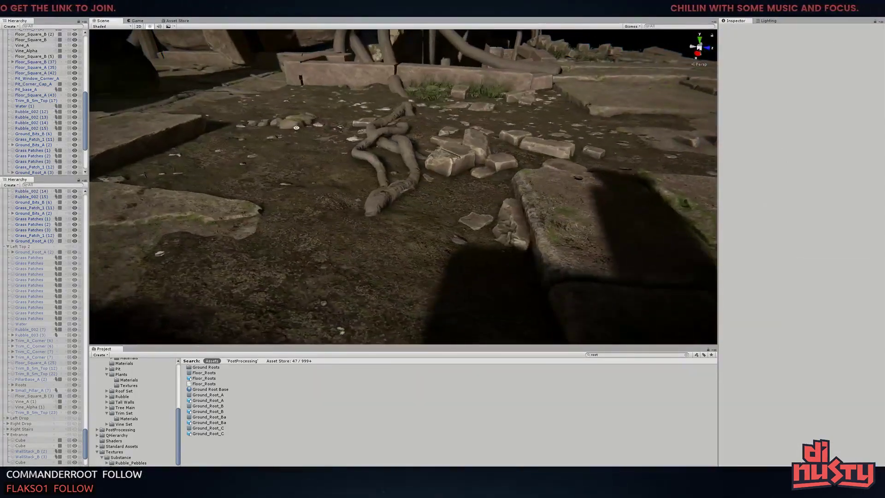
key(w)
scroll(321, 185, down, 3)
mouse_move(321, 185)
alt+mouse_down()
mouse_move(540, 261)
mouse_move(457, 202)
alt+mouse_up()
Duplicate a Grass_Patch_1 patch on the floor with Ctrl+D
click(540, 262)
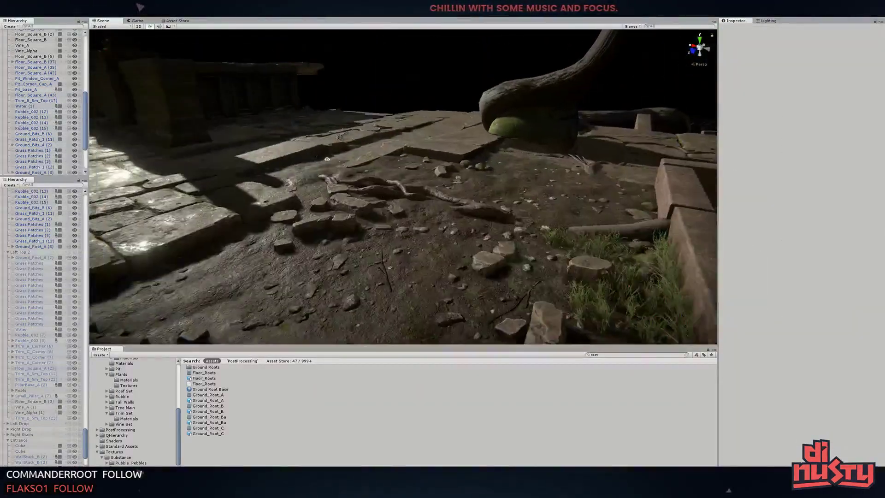
key(ctrl+d)
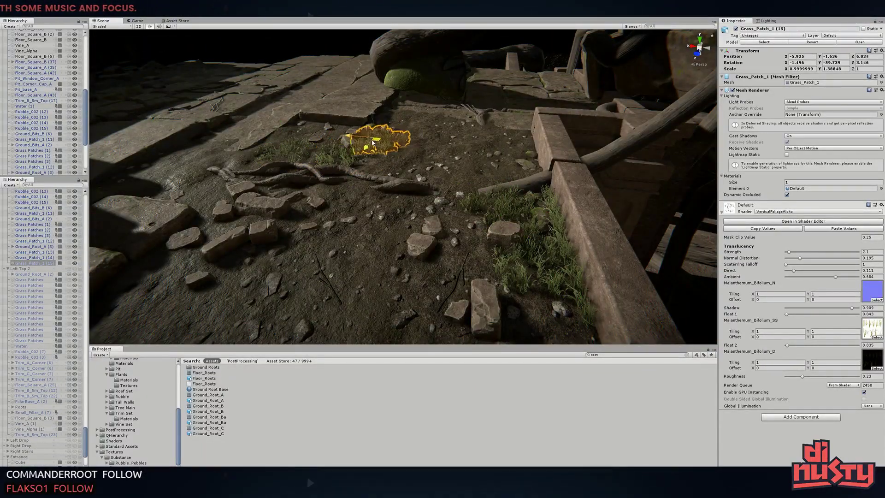
alt+drag(373, 143, 333, 141)
middle_drag(333, 141, 428, 199)
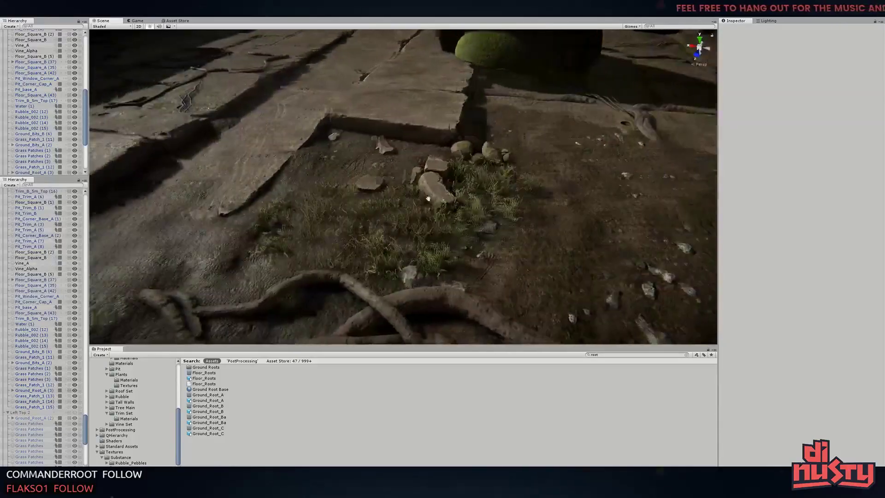
mouse_move(428, 198)
alt+mouse_down()
mouse_move(524, 133)
mouse_move(323, 241)
alt+mouse_up()
Frame the Ground_Bits_B rubble row, then select the Directional Light
click(523, 133)
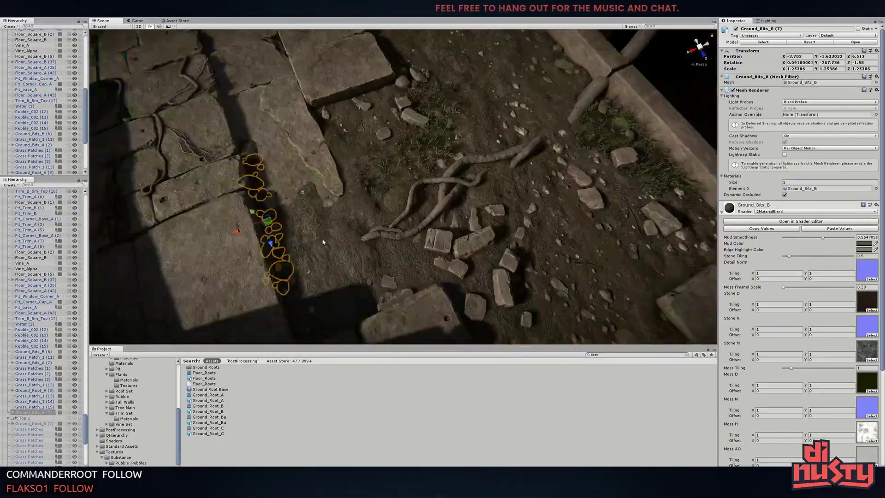
key(f)
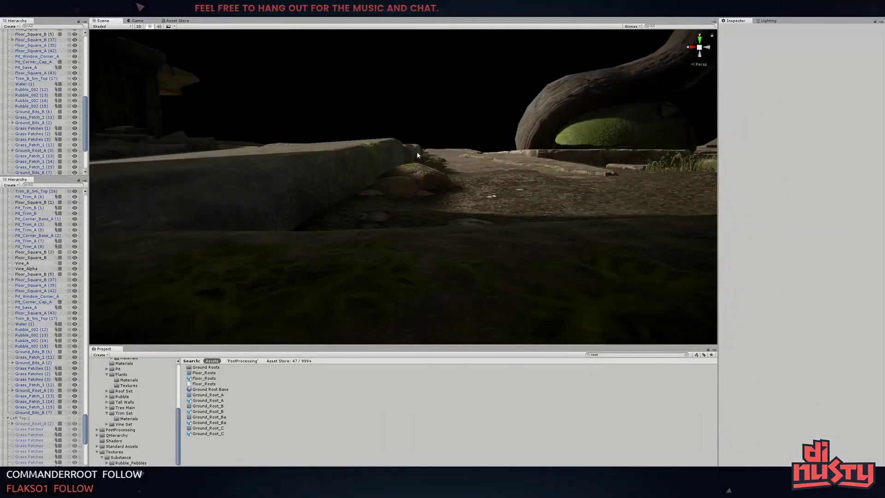
alt+drag(417, 151, 390, 169)
key(e)
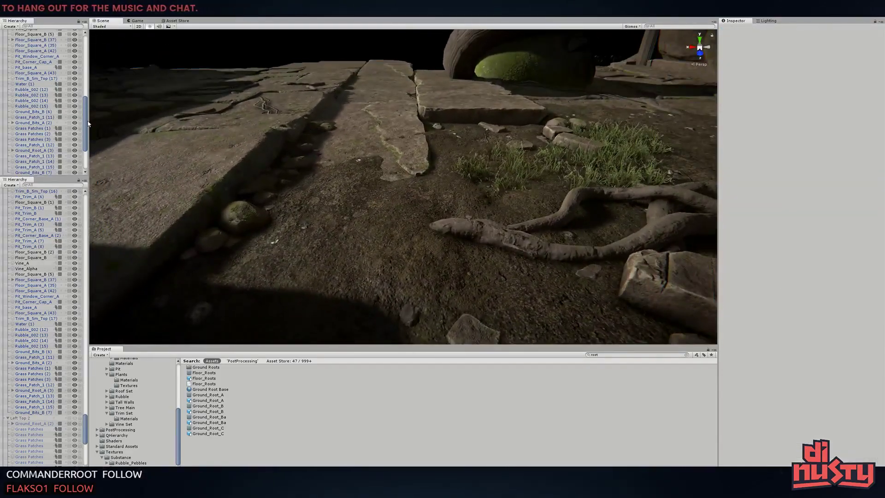
click(31, 43)
Frame the Directional Light and rotate it to recast the floor shadows
key(f)
alt+drag(335, 102, 627, 197)
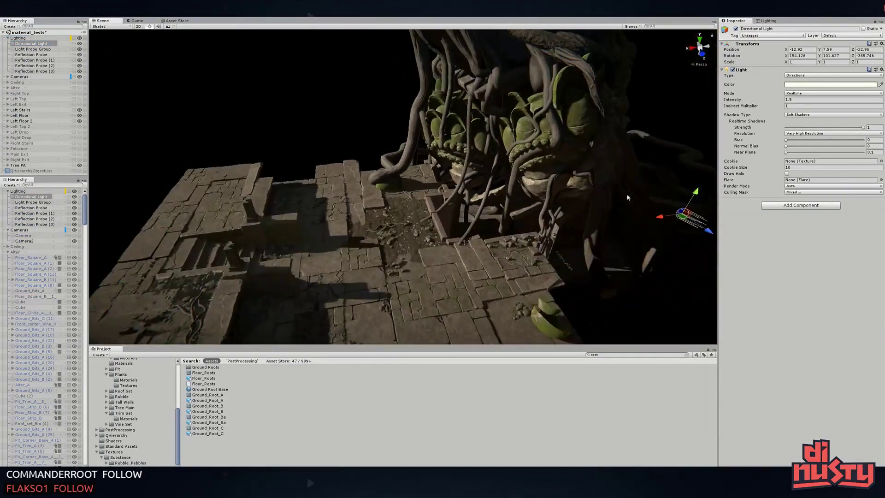
key(e)
mouse_move(349, 92)
alt+mouse_down()
mouse_move(436, 116)
mouse_move(426, 225)
mouse_move(452, 244)
mouse_move(264, 214)
alt+mouse_up()
click(425, 224)
click(425, 220)
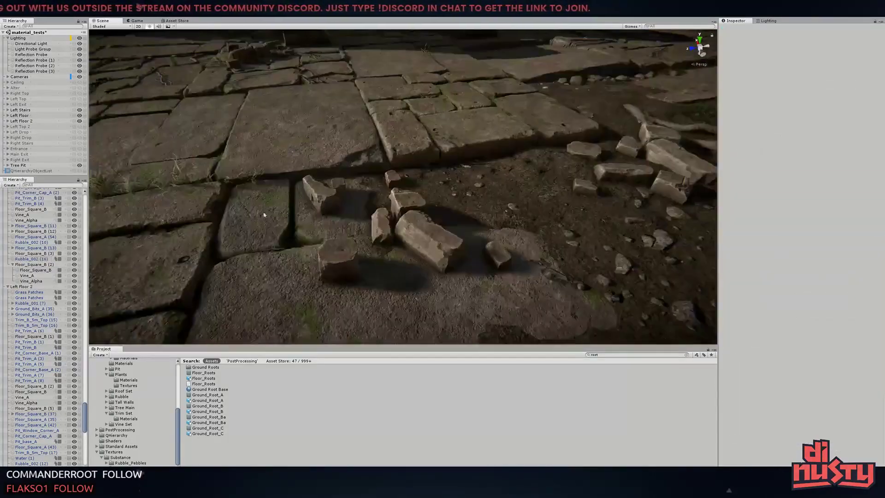
Select grass patches and rubble rocks among the roots on the floor
click(331, 180)
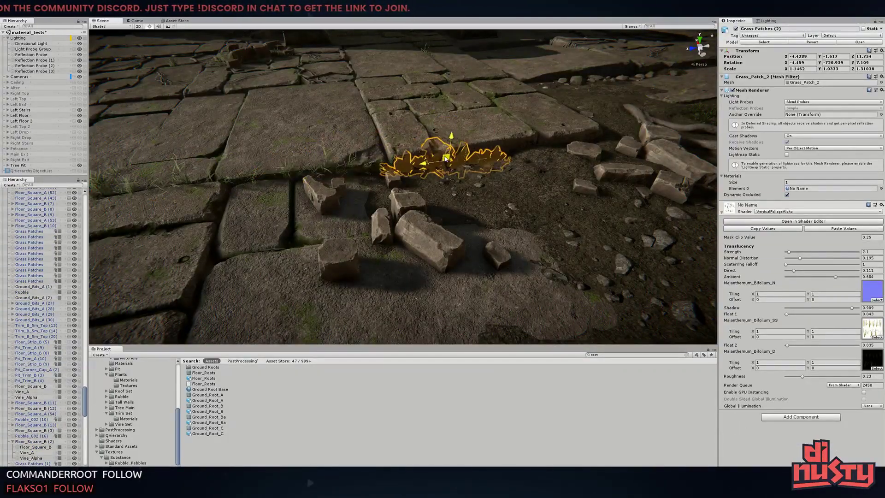
alt+drag(455, 155, 323, 120)
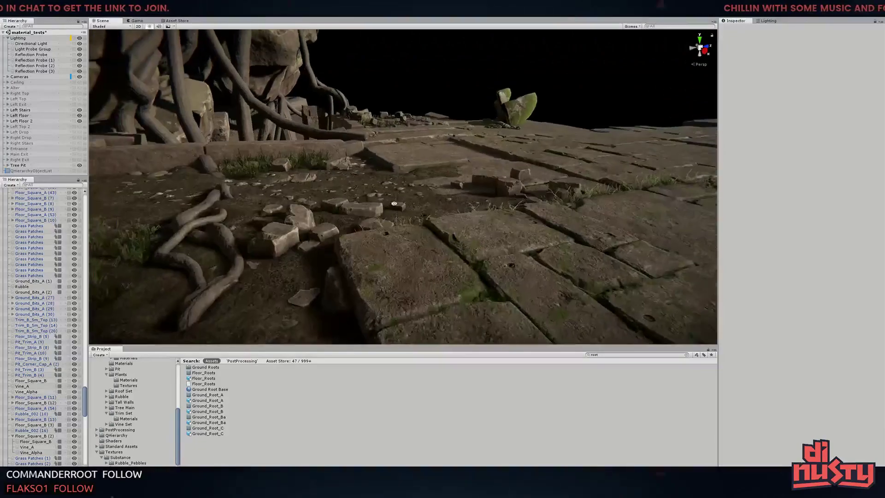
click(319, 118)
click(328, 188)
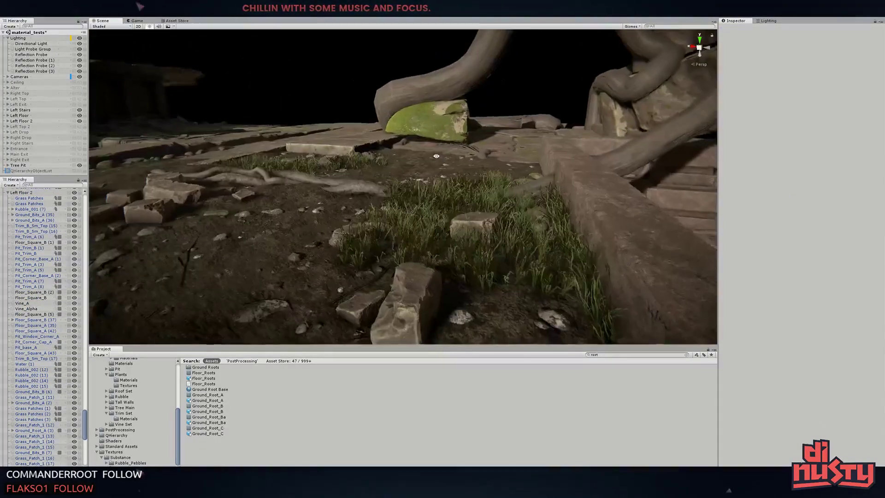
click(377, 239)
click(377, 239)
Place three more grass patches by the roots and floor edge, up to Grass_Patch_1 (19)
mouse_move(377, 236)
alt+mouse_down()
mouse_move(446, 241)
mouse_move(415, 217)
alt+mouse_up()
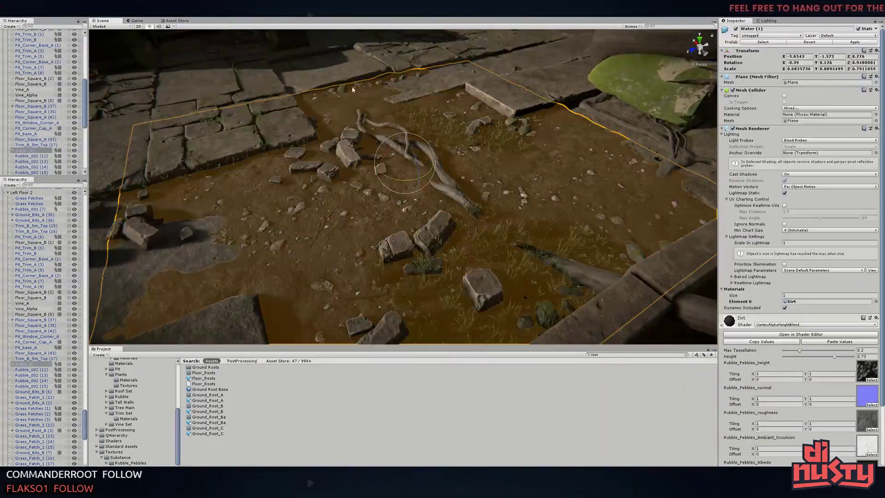
click(203, 176)
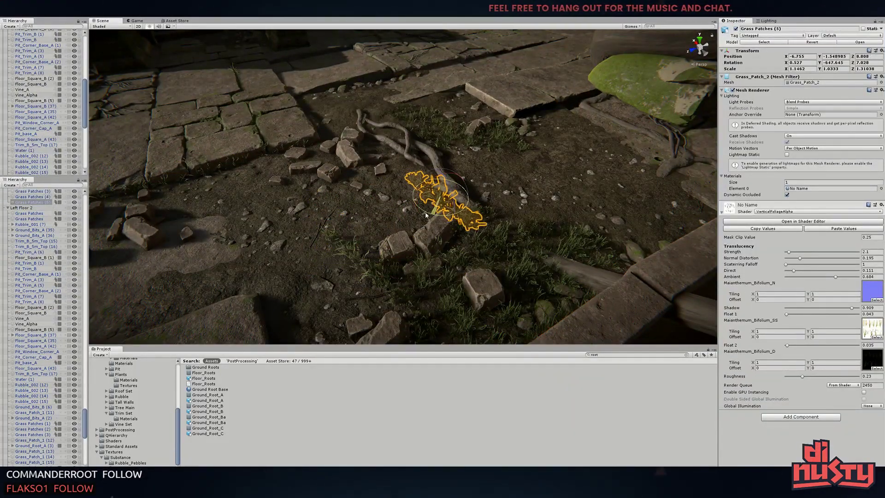
click(360, 295)
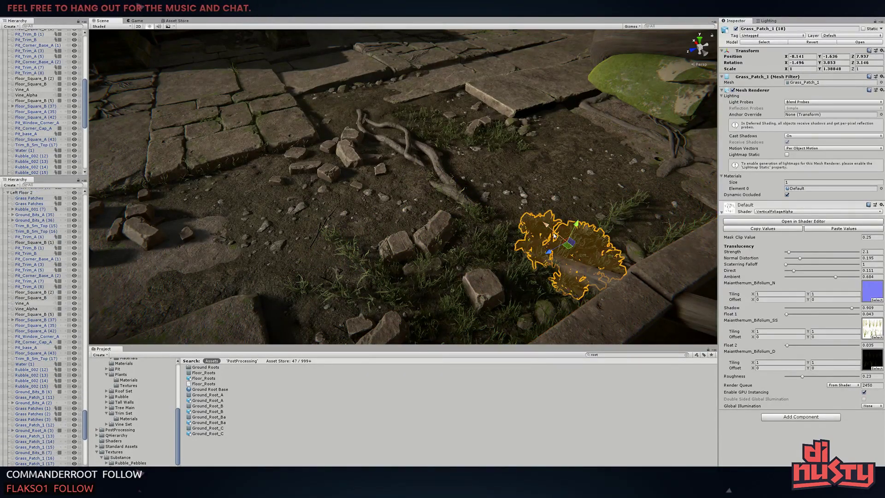
click(608, 228)
click(541, 215)
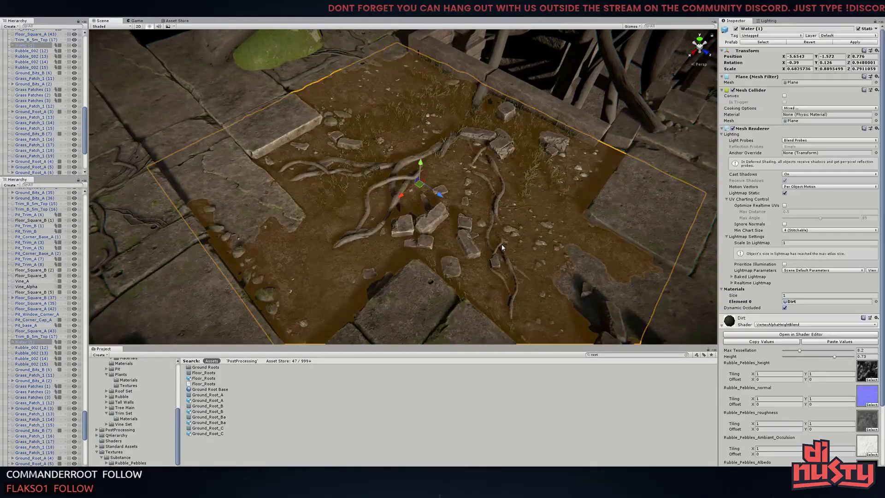
Move and turn Ground_Root_A (7), then lighten the Ground Root Base albedo to 6A4F41
click(356, 255)
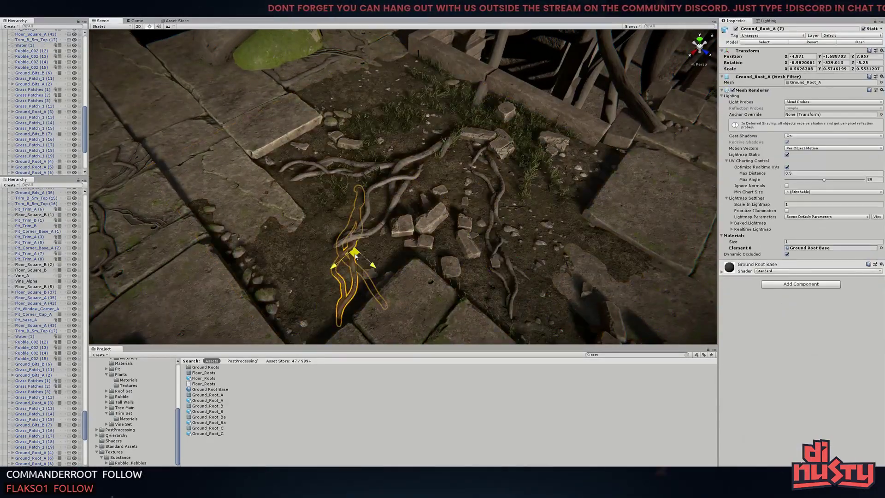
drag(328, 264, 331, 266)
key(f)
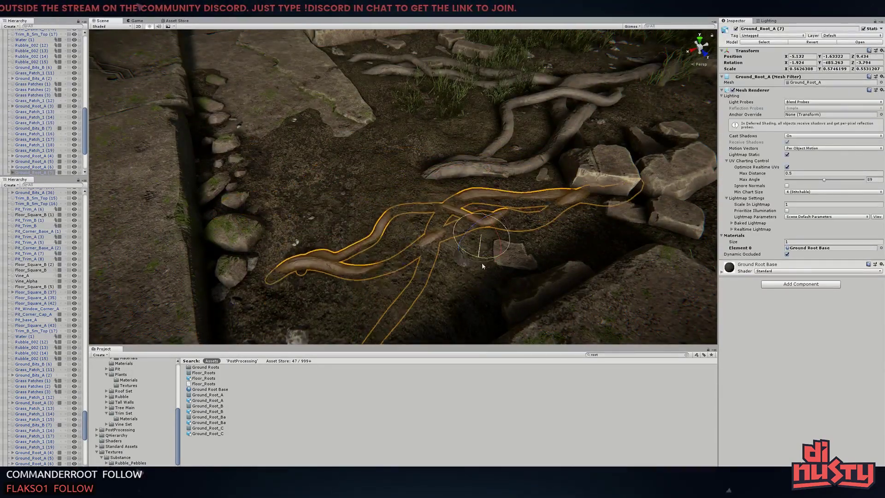
mouse_move(520, 215)
right_down()
mouse_move(490, 171)
mouse_move(381, 198)
right_up()
key(e)
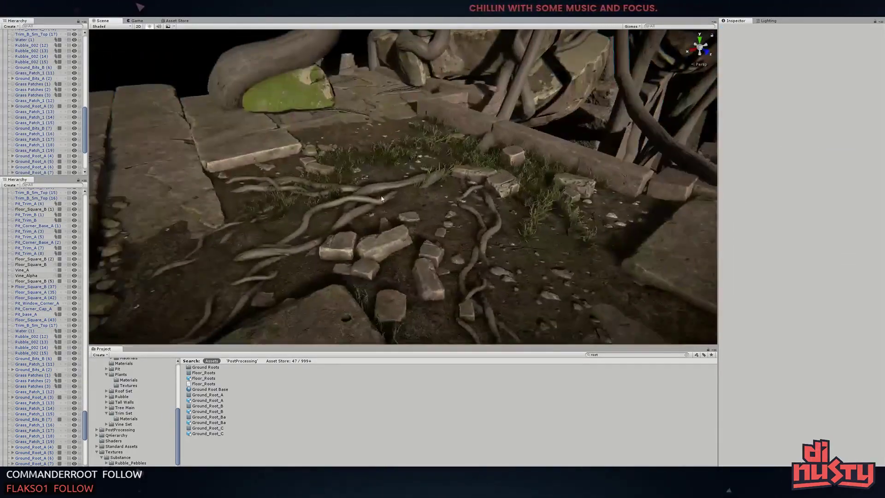
click(381, 199)
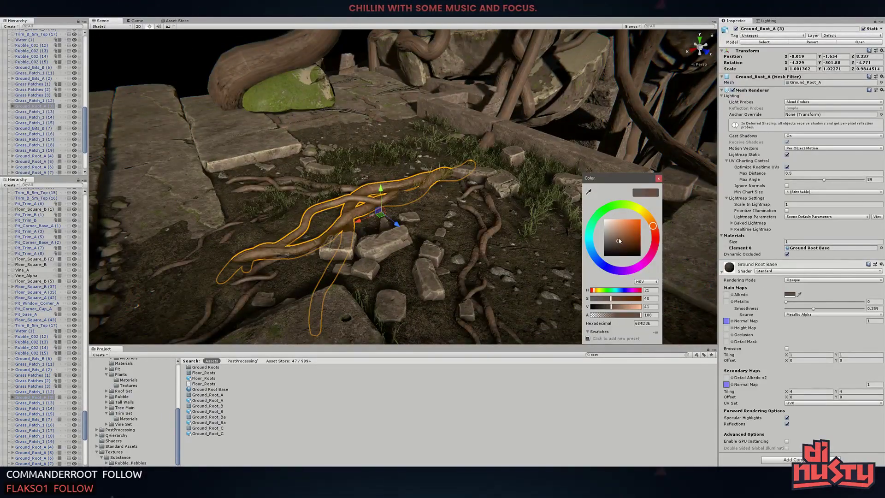
drag(619, 241, 619, 243)
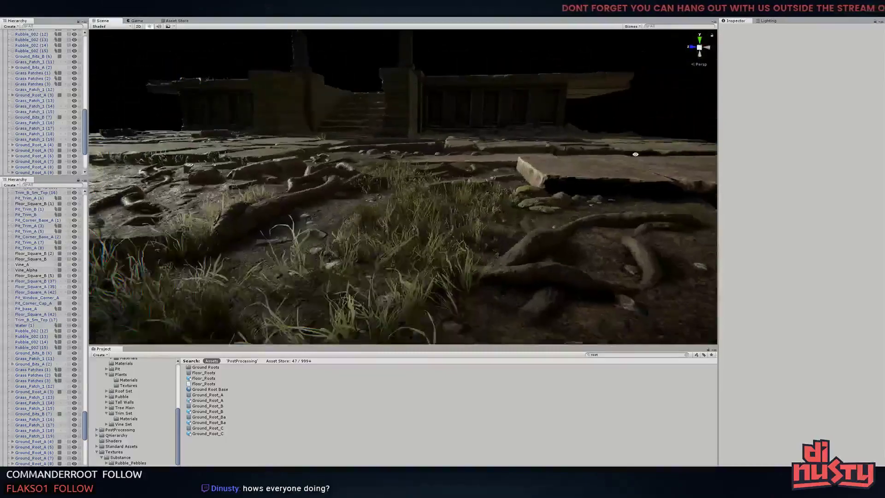
Hide the Left Floor 2 group and then show it again
right_drag(635, 154, 297, 85)
drag(84, 134, 84, 59)
click(6, 39)
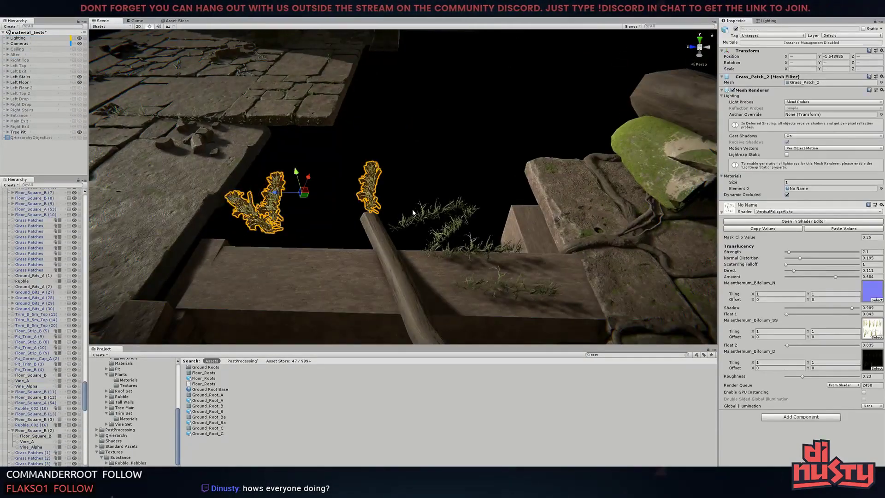
click(78, 89)
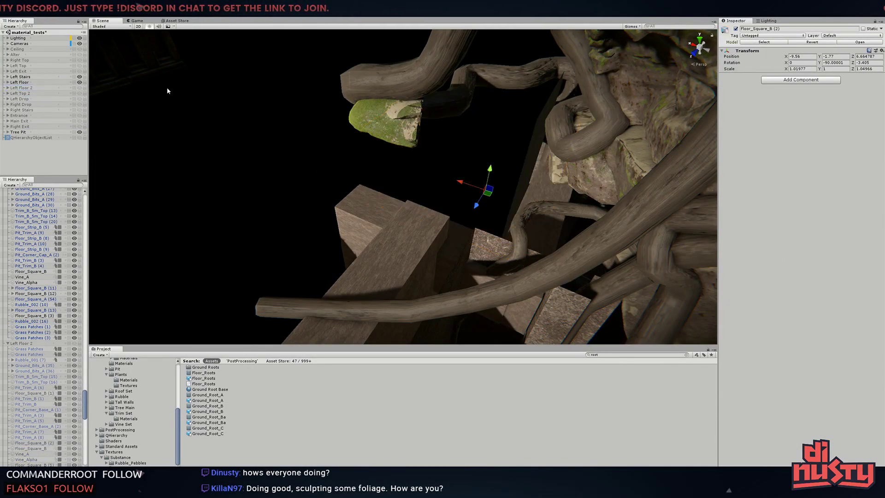
click(79, 88)
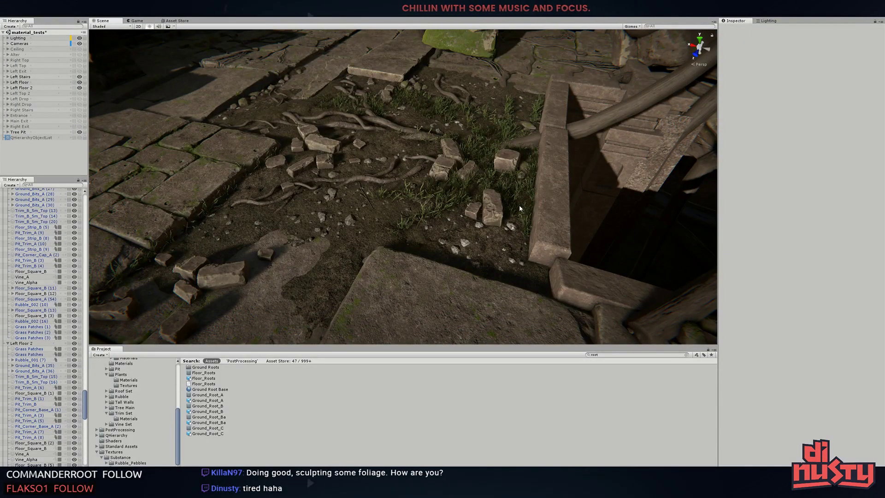
Frame and reposition Grass Patches (13) along the floor edge
click(519, 207)
key(f)
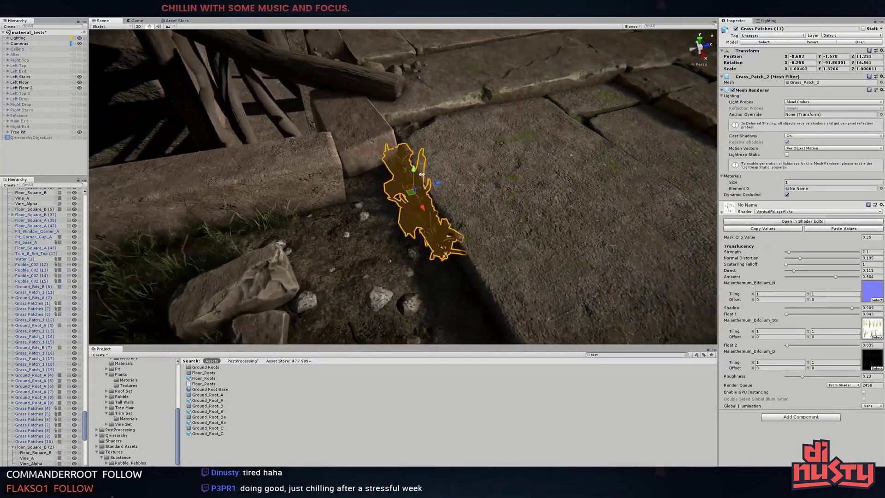
mouse_move(432, 229)
alt+mouse_down()
mouse_move(530, 216)
mouse_move(414, 253)
mouse_move(601, 221)
alt+mouse_up()
click(577, 211)
key(f)
key(Delete)
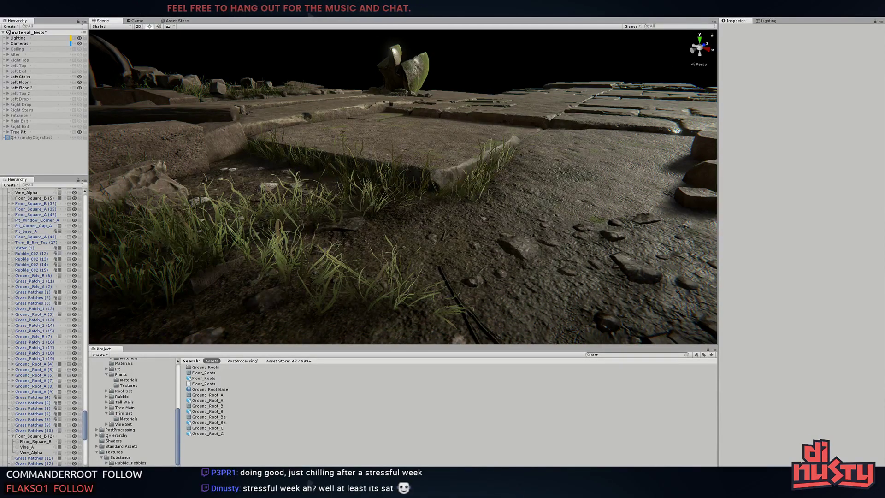
Rotate the Directional Light so the scene becomes much darker
alt+drag(601, 220, 264, 123)
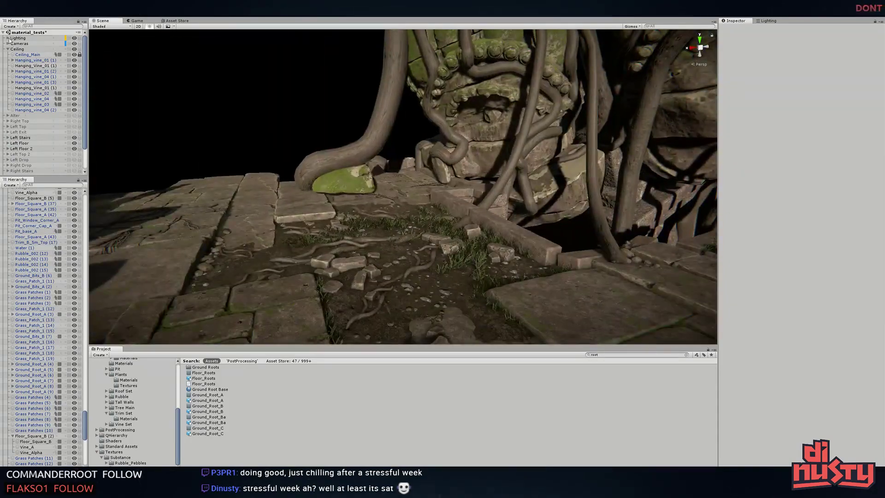
click(276, 120)
mouse_move(276, 121)
mouse_down()
mouse_move(268, 98)
mouse_move(276, 110)
mouse_move(564, 141)
mouse_up()
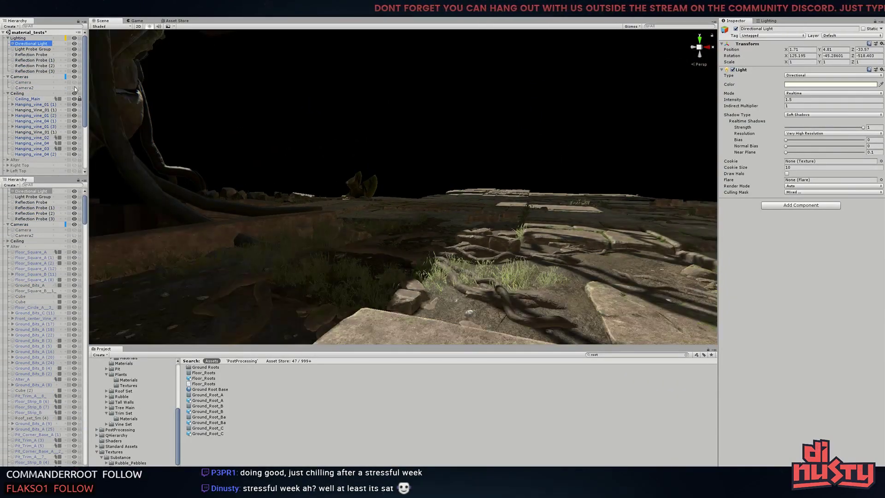
In the Post Profile, view Ambient Occlusion and raise AO intensity to 2.66 with a larger radius
click(71, 88)
double_click(809, 78)
click(811, 91)
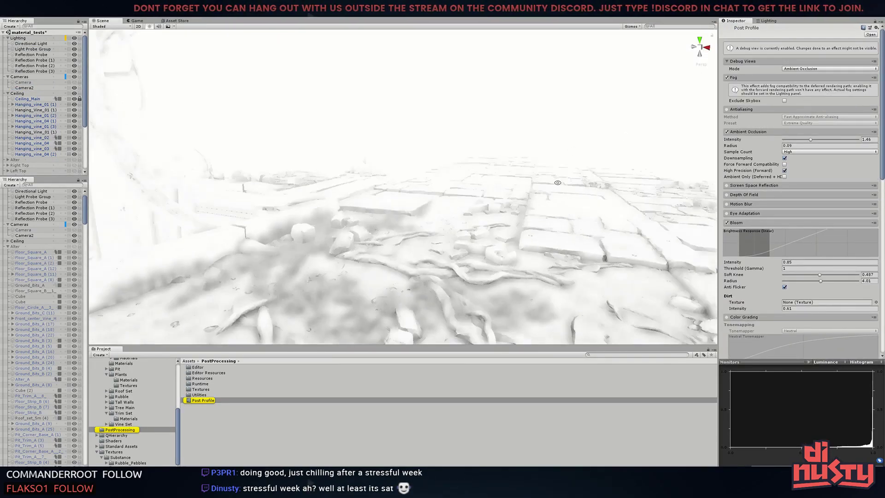
drag(810, 140, 833, 140)
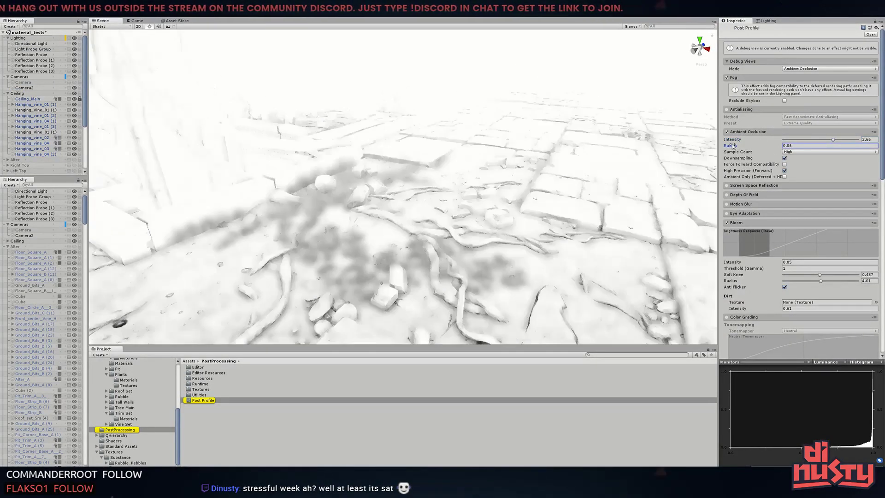
drag(728, 146, 734, 147)
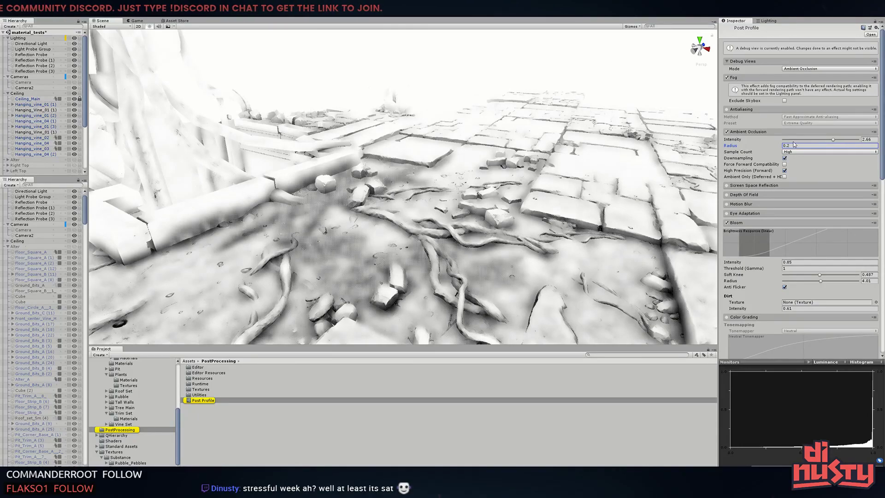
mouse_move(415, 184)
right_down()
mouse_move(576, 140)
mouse_move(567, 143)
mouse_move(589, 150)
mouse_move(482, 147)
right_up()
Unhide the remaining level groups and rotate the sun to about 109.8, -75.1
click(31, 43)
click(4, 34)
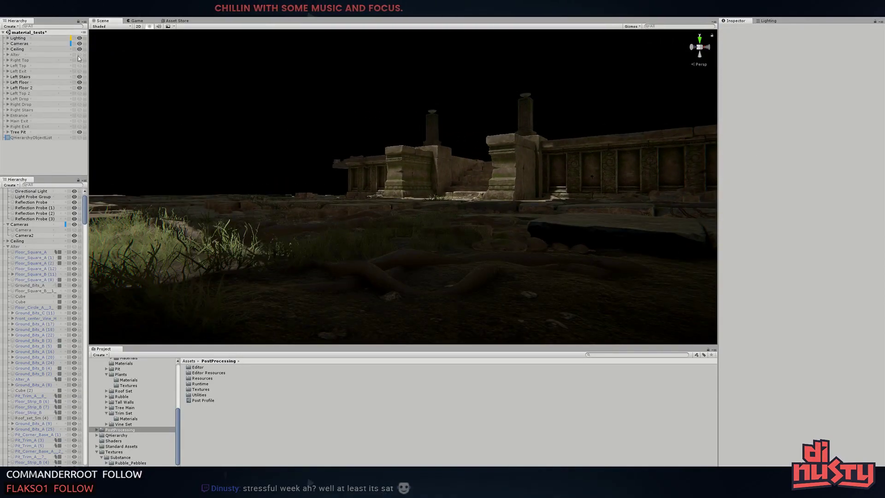
drag(78, 58, 79, 126)
drag(17, 49, 26, 44)
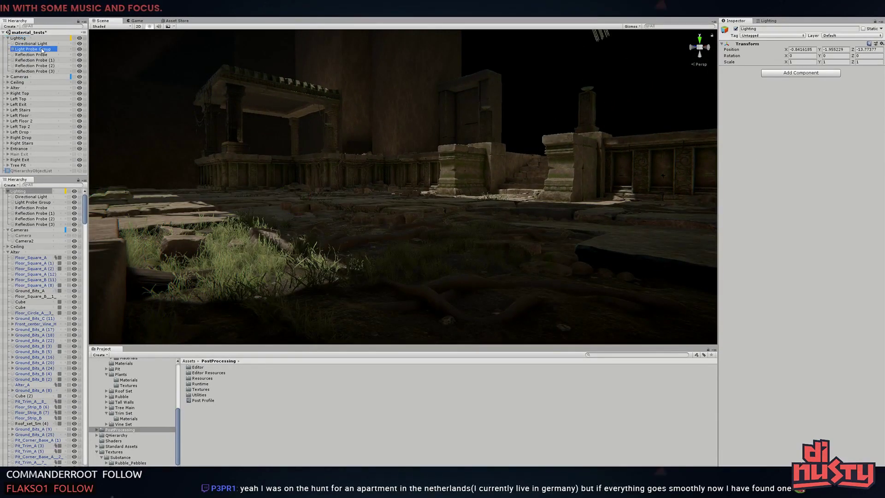
click(30, 43)
mouse_move(526, 90)
mouse_down()
mouse_move(522, 97)
mouse_move(503, 87)
mouse_move(522, 77)
mouse_up()
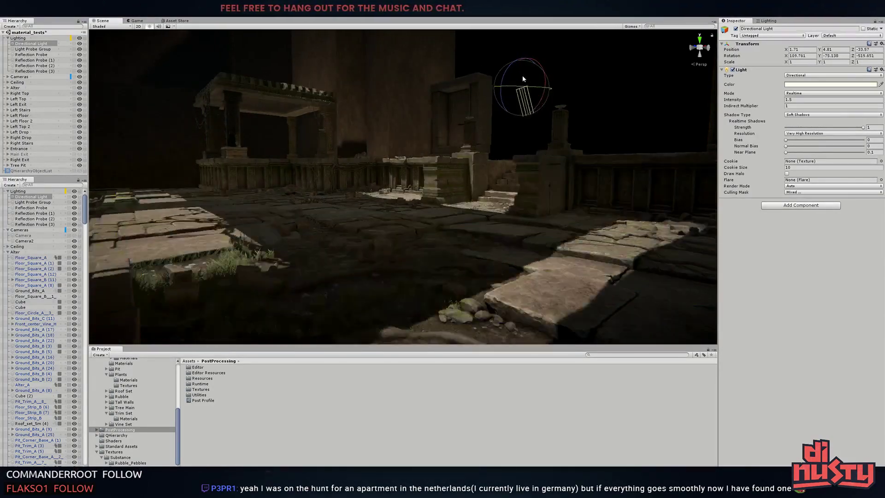
Rotate the Directional Light slightly to shift shadows across the temple floor
drag(522, 77, 523, 85)
click(526, 106)
mouse_move(526, 106)
right_down()
mouse_move(527, 162)
mouse_move(566, 196)
mouse_move(718, 221)
right_up()
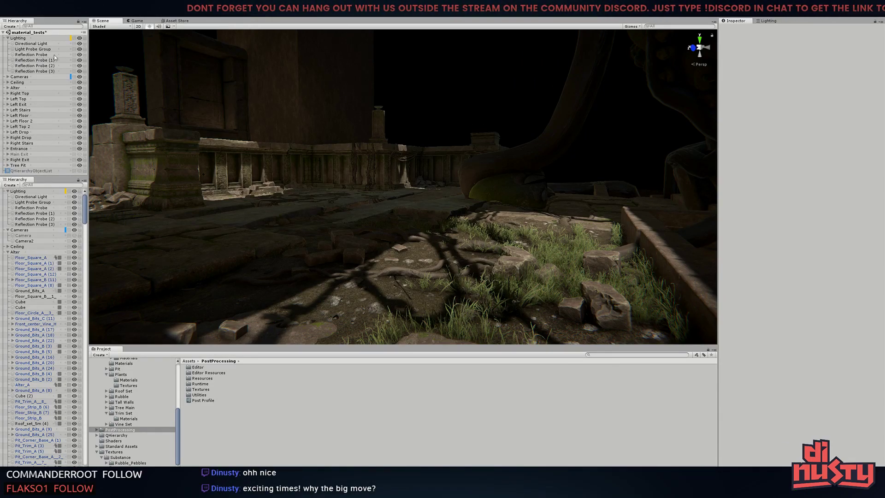
mouse_move(277, 185)
right_down()
mouse_move(484, 303)
mouse_move(490, 233)
right_up()
Make the Main Exit group visible and re-angle the sun light again
click(353, 230)
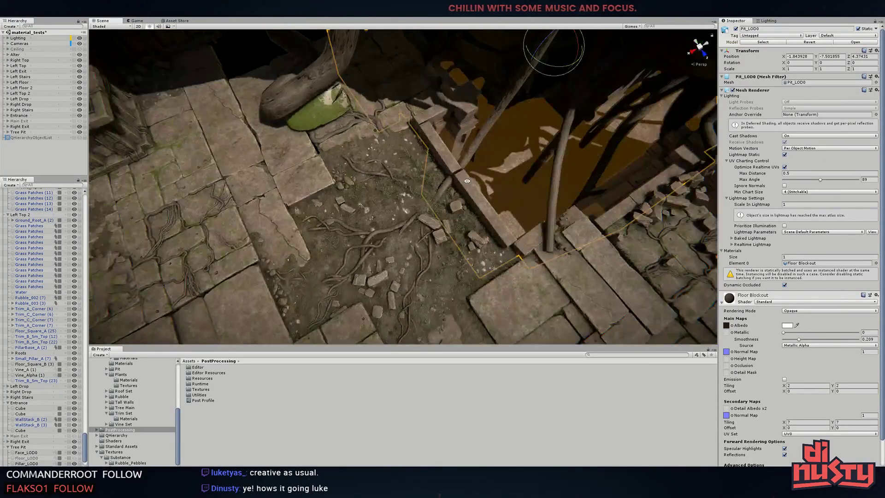
right_drag(491, 234, 291, 125)
click(291, 125)
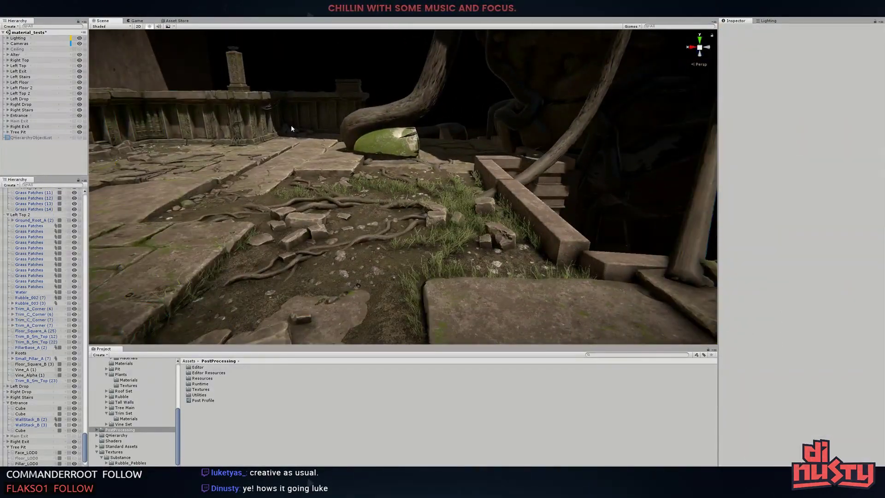
click(79, 121)
click(288, 55)
drag(294, 43, 284, 48)
click(512, 185)
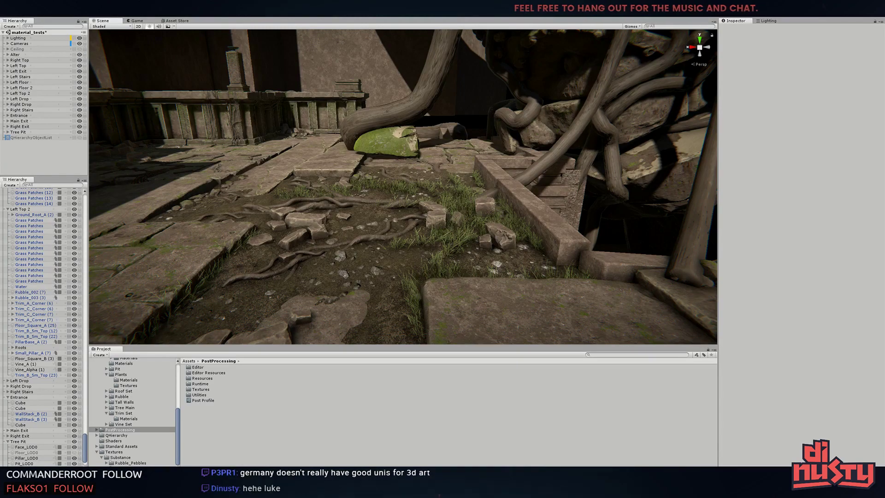
mouse_move(512, 185)
right_down()
mouse_move(472, 203)
mouse_move(387, 203)
right_up()
Raise Pit_Trim_A (5) slightly on its Y handle and inspect the pit and tree
click(387, 203)
click(532, 163)
drag(531, 163, 535, 221)
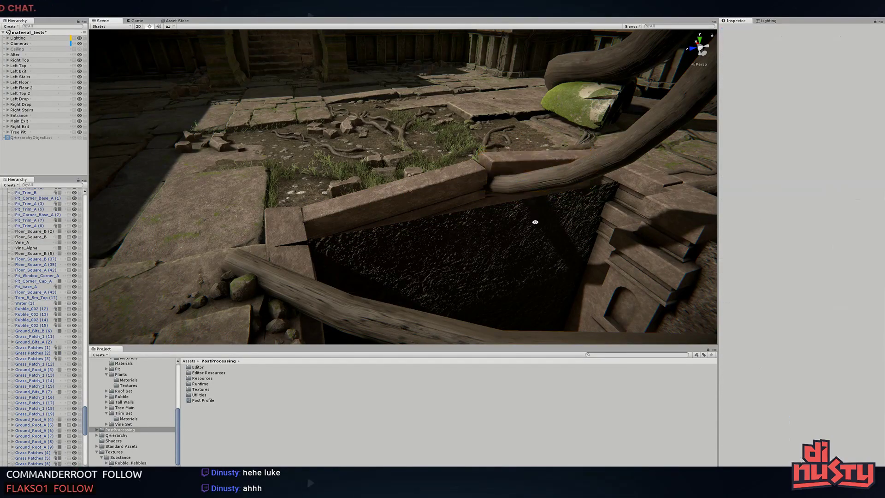
mouse_move(535, 221)
right_down()
mouse_move(398, 122)
mouse_move(544, 175)
mouse_move(338, 202)
right_up()
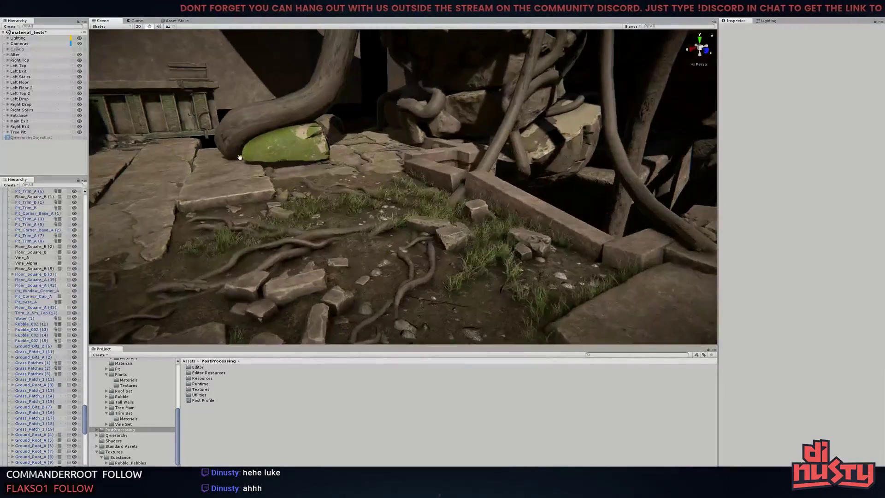
click(138, 115)
mouse_move(414, 194)
right_down()
mouse_move(534, 222)
mouse_move(415, 184)
right_up()
click(371, 190)
Rotate the Directional Light to a new angle and check the new floor shadows
middle_drag(372, 190, 371, 120)
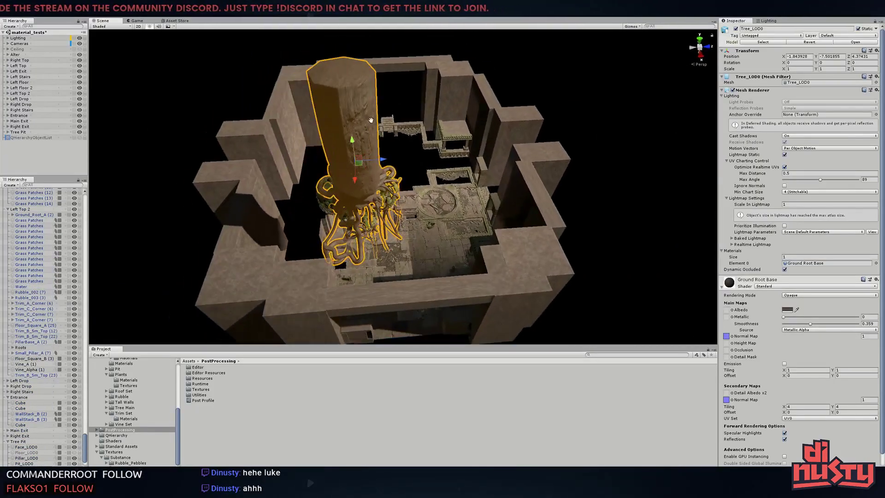
right_drag(371, 120, 482, 214)
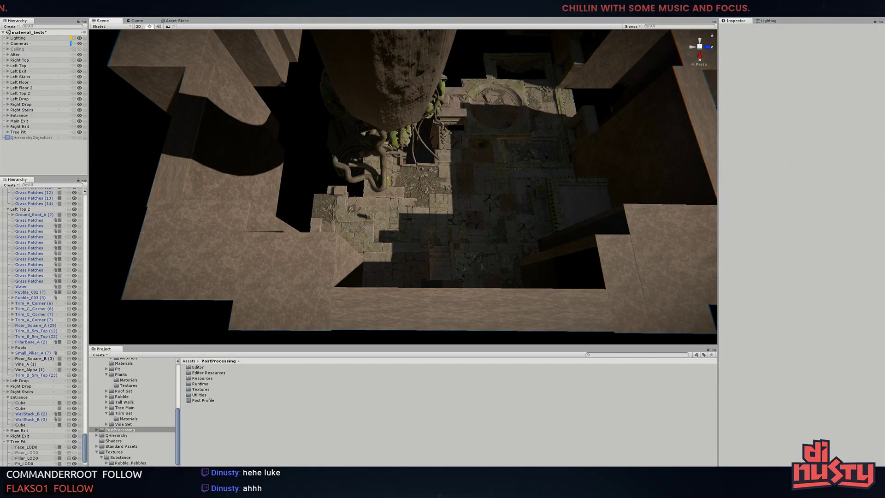
click(510, 125)
right_drag(510, 126, 371, 191)
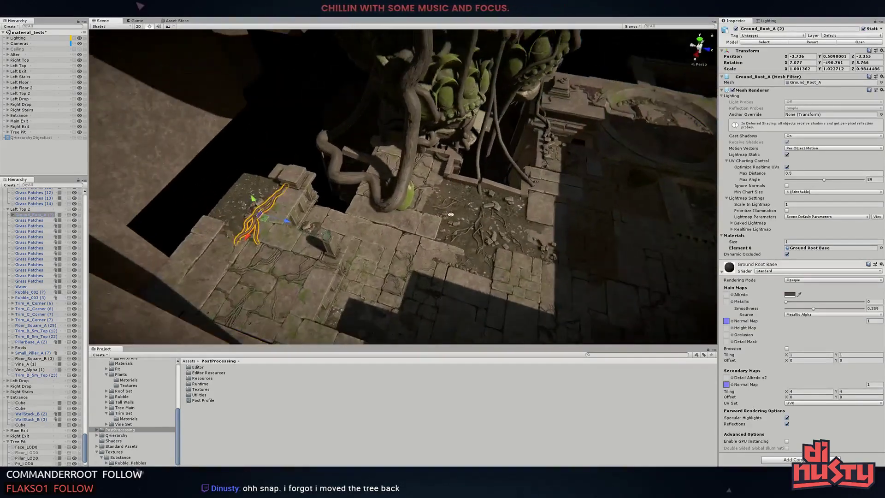
click(57, 45)
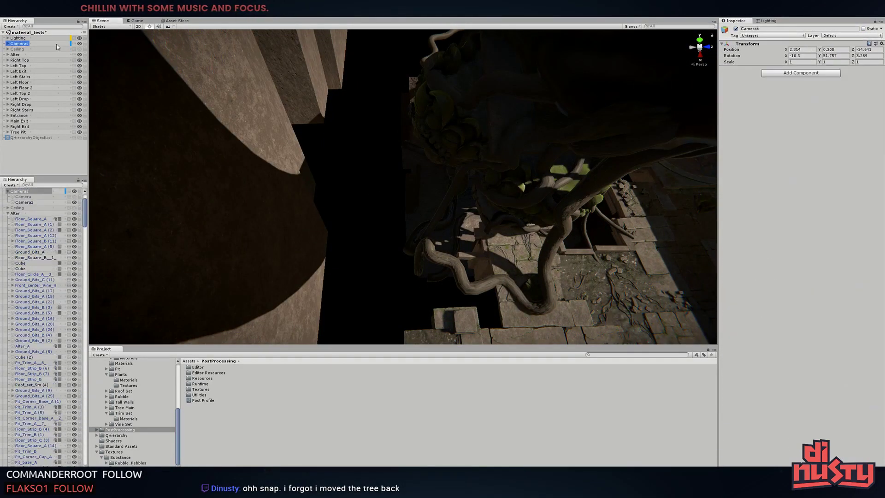
click(623, 313)
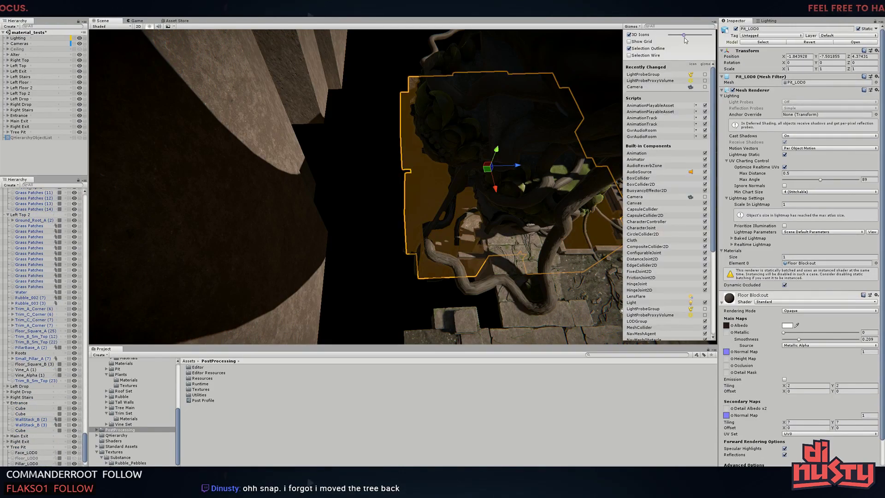
drag(626, 320, 613, 299)
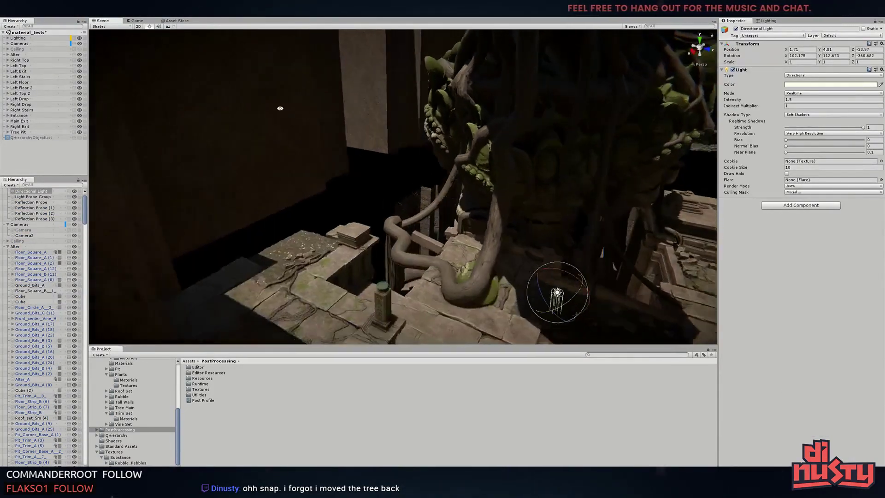
mouse_move(613, 300)
right_down()
mouse_move(280, 119)
mouse_move(478, 157)
mouse_move(508, 173)
mouse_move(527, 162)
right_up()
Select several blockout cubes and the pillar base to inspect them
click(478, 157)
shift+click(507, 172)
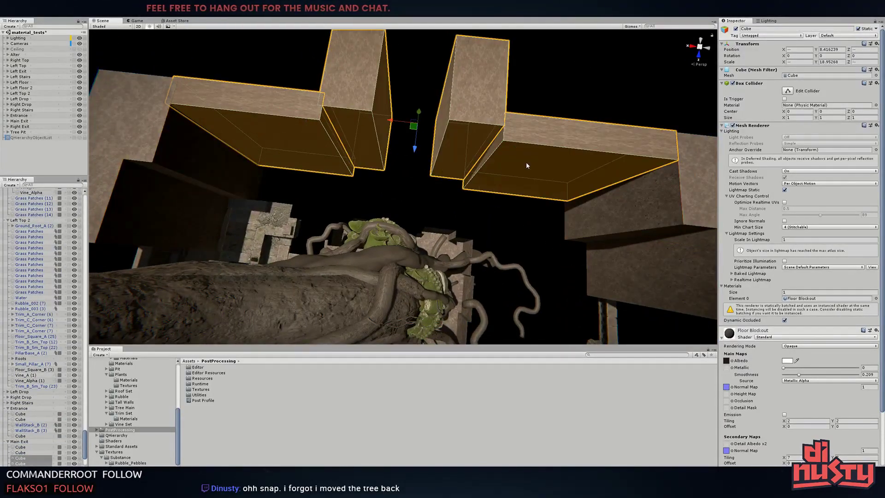
shift+click(218, 163)
right_drag(217, 164, 435, 142)
click(475, 203)
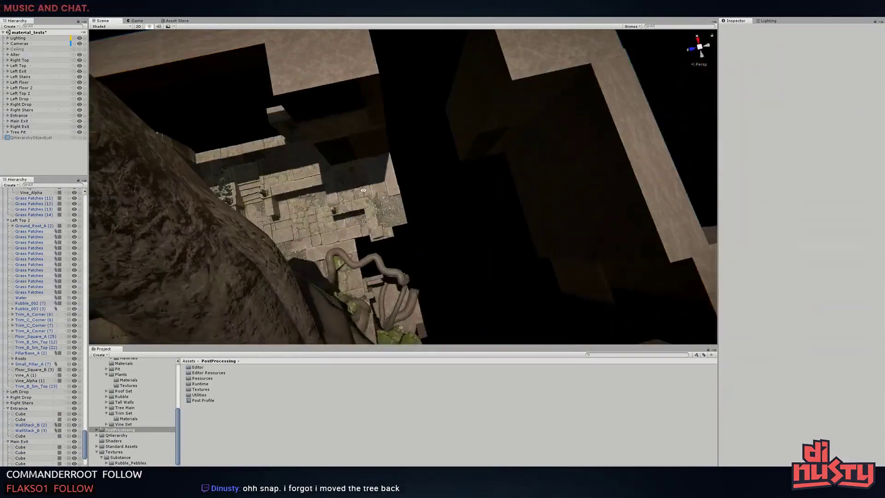
right_drag(475, 203, 490, 104)
right_drag(382, 225, 355, 227)
shift+click(355, 227)
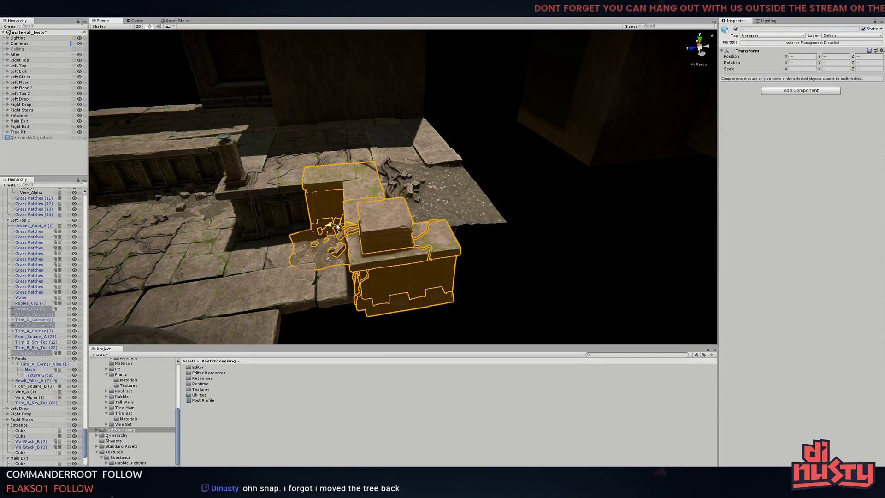
click(57, 141)
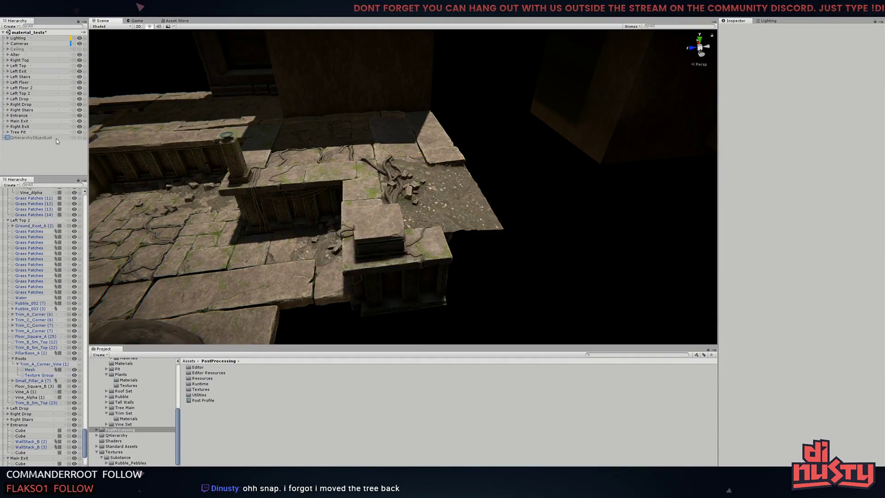
Select and frame the Left Top 2 platform, box-selecting its pieces
click(42, 112)
double_click(40, 93)
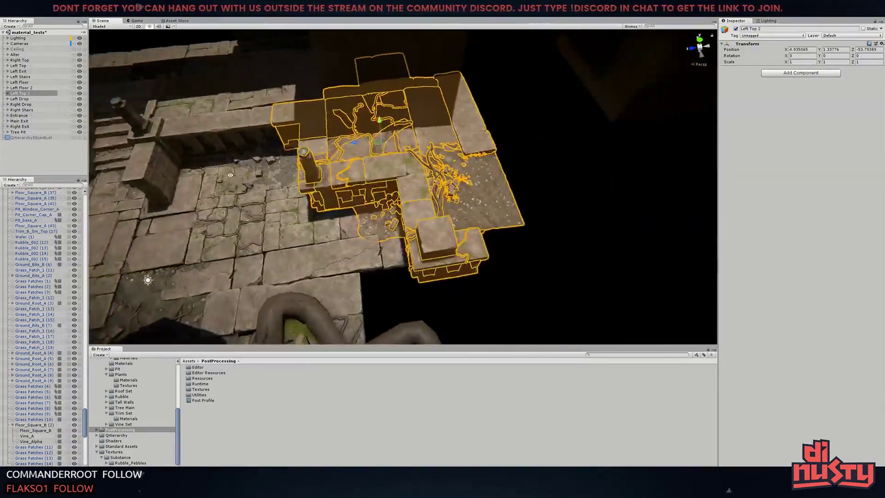
drag(510, 88, 346, 283)
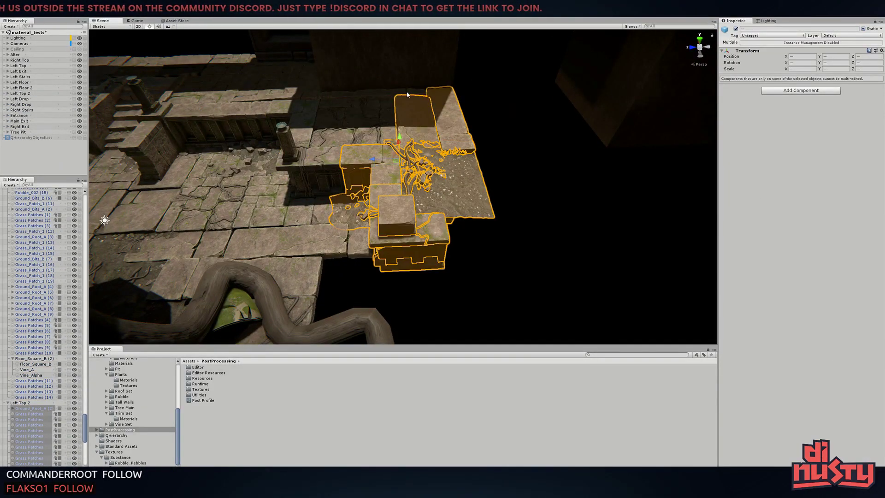
right_drag(482, 162, 514, 207)
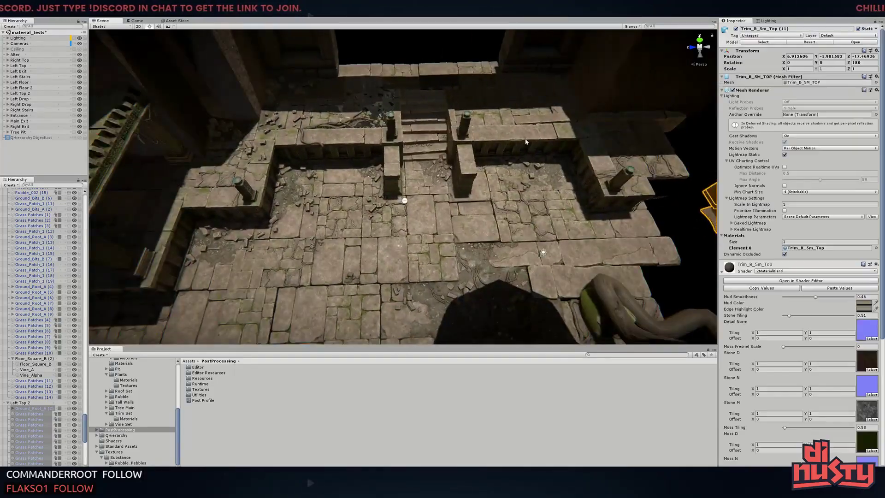
click(415, 138)
mouse_move(415, 138)
right_down()
mouse_move(391, 158)
mouse_move(515, 226)
mouse_move(421, 158)
right_up()
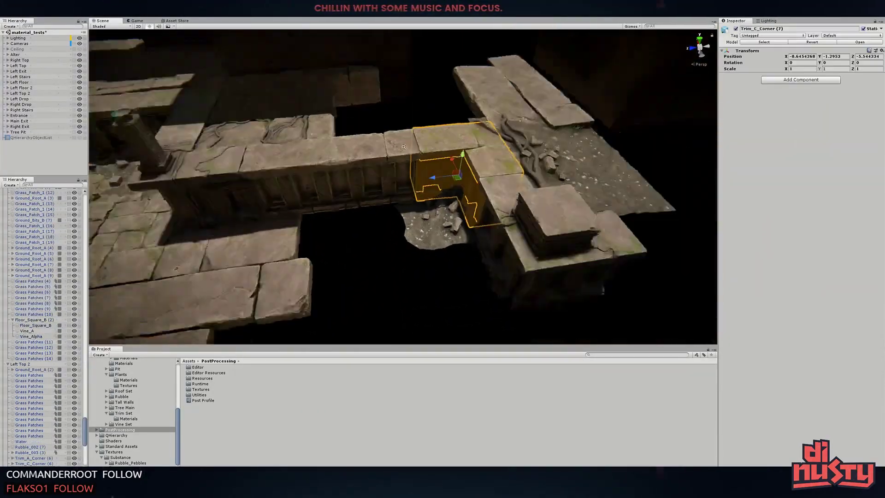
Box-select many level pieces, then undo back to the Left Top 2 selection and frame it
drag(365, 48, 586, 332)
right_drag(586, 331, 520, 191)
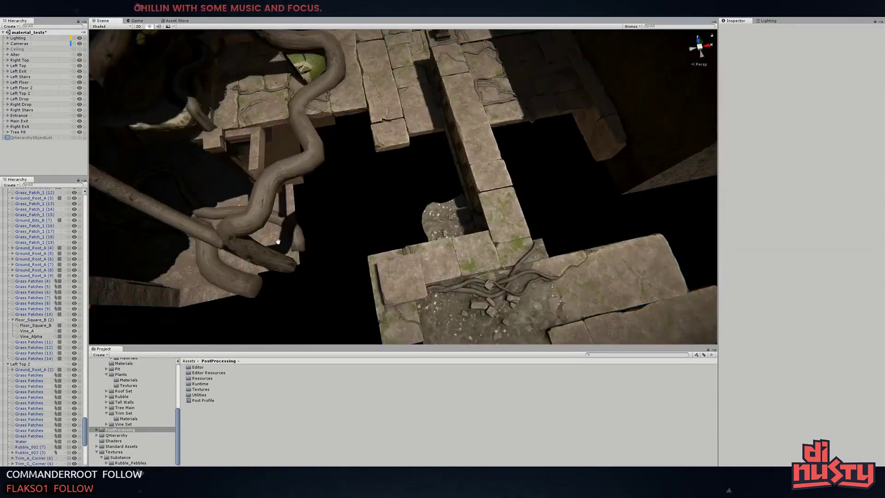
key(ctrl+z)
key(f)
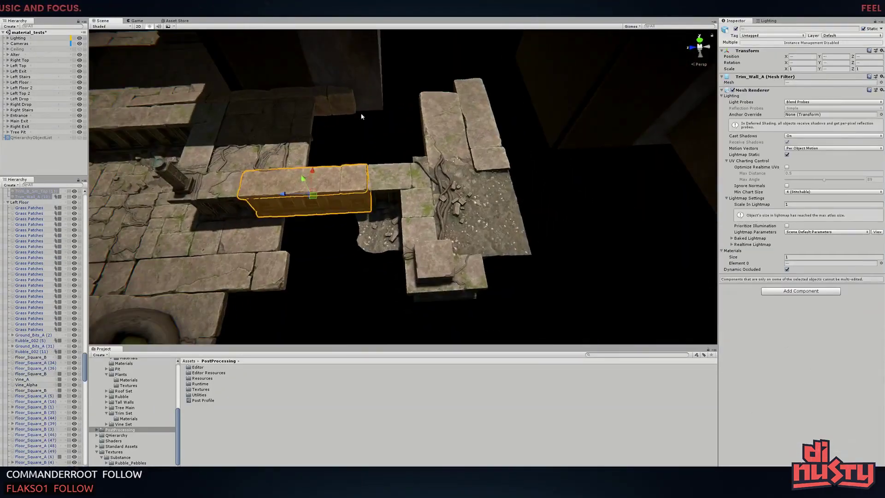
key(ctrl+z)
key(f)
drag(342, 87, 562, 320)
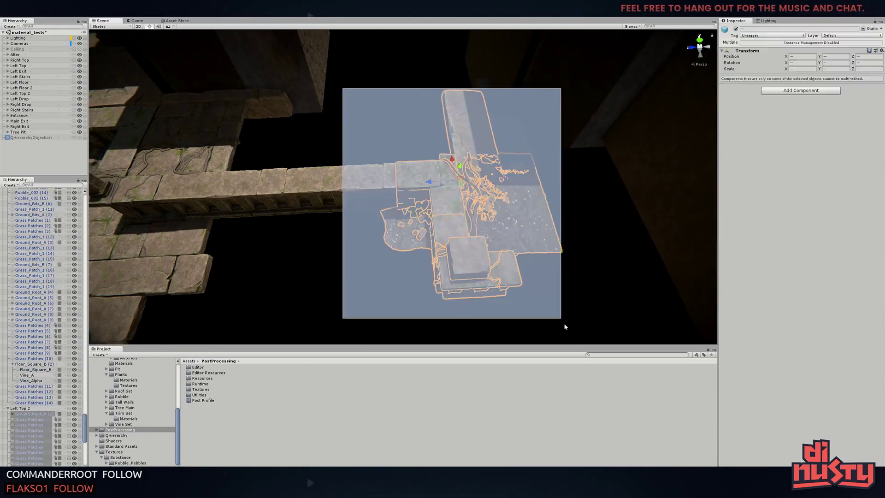
right_drag(441, 179, 419, 267)
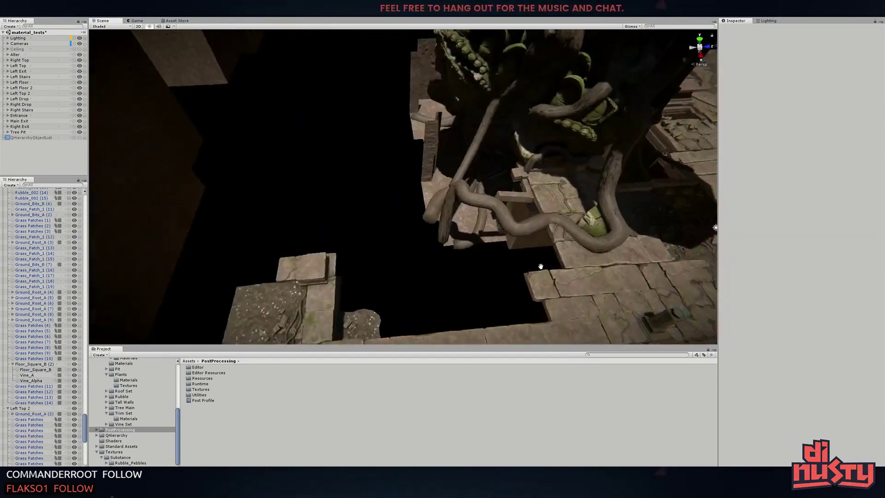
key(ctrl+z)
key(f)
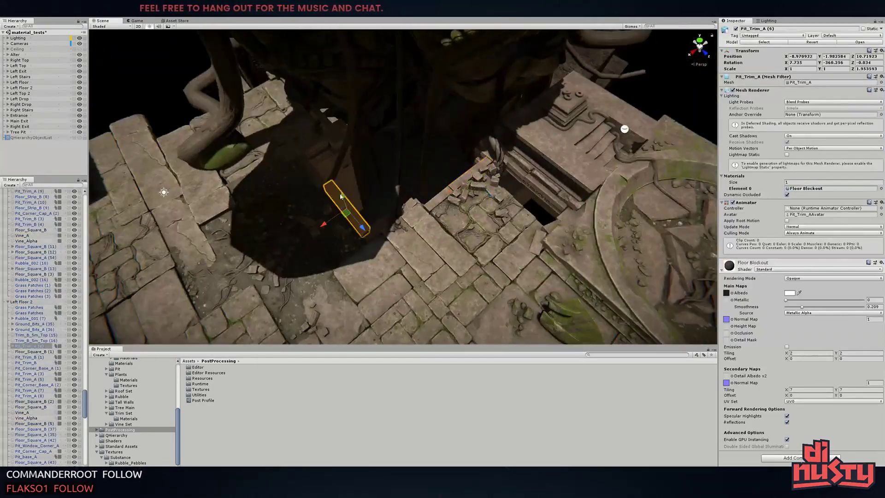
right_drag(488, 176, 436, 266)
click(435, 266)
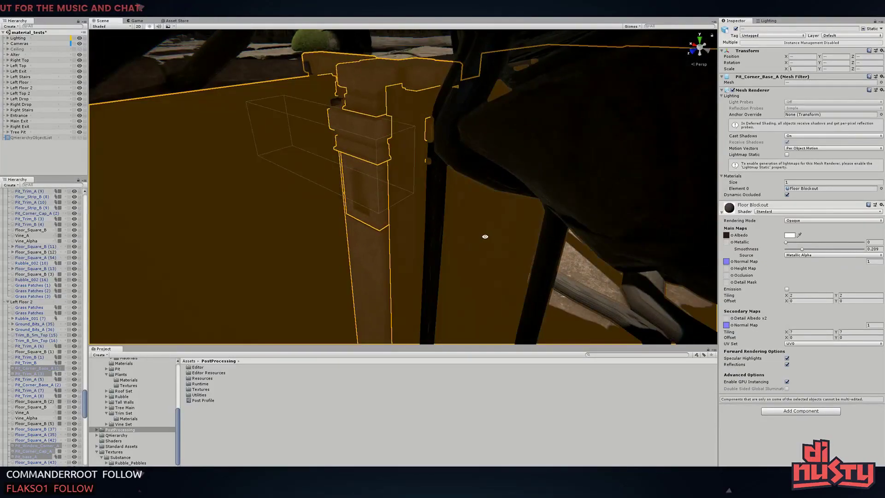
right_drag(484, 237, 421, 234)
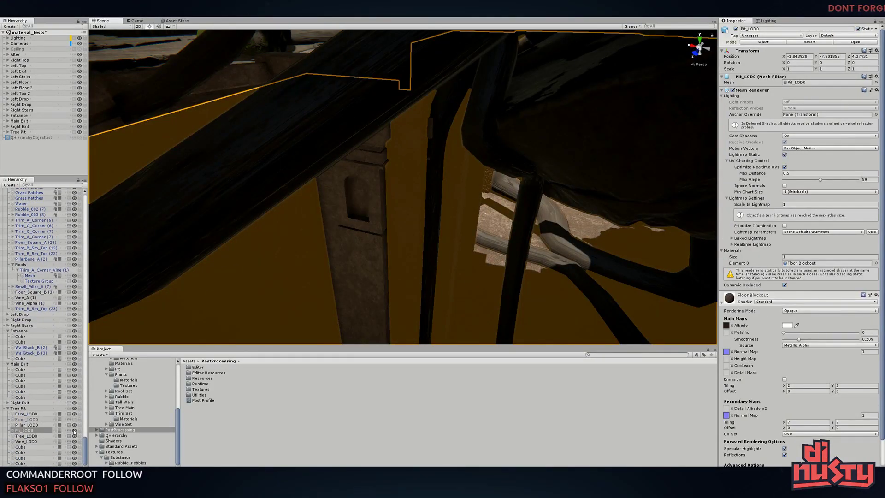
key(ctrl+z)
right_drag(352, 177, 439, 222)
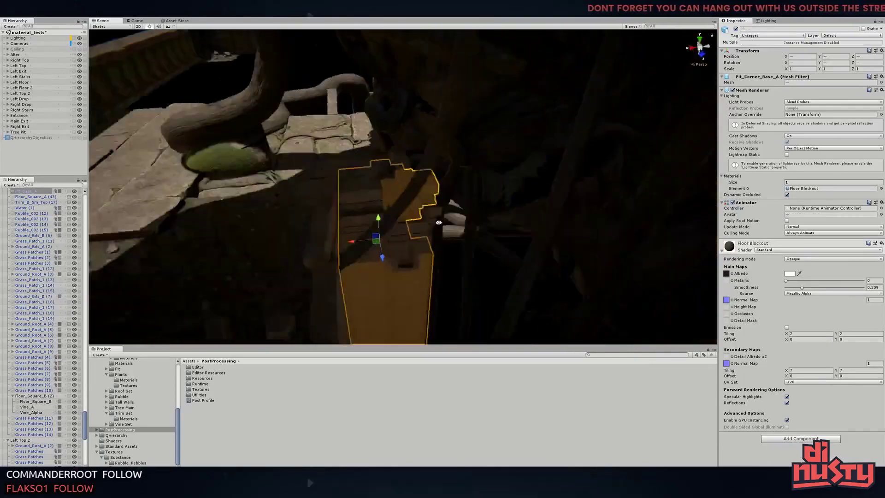
key(ctrl+z)
mouse_move(439, 222)
right_down()
mouse_move(399, 282)
mouse_move(253, 235)
right_up()
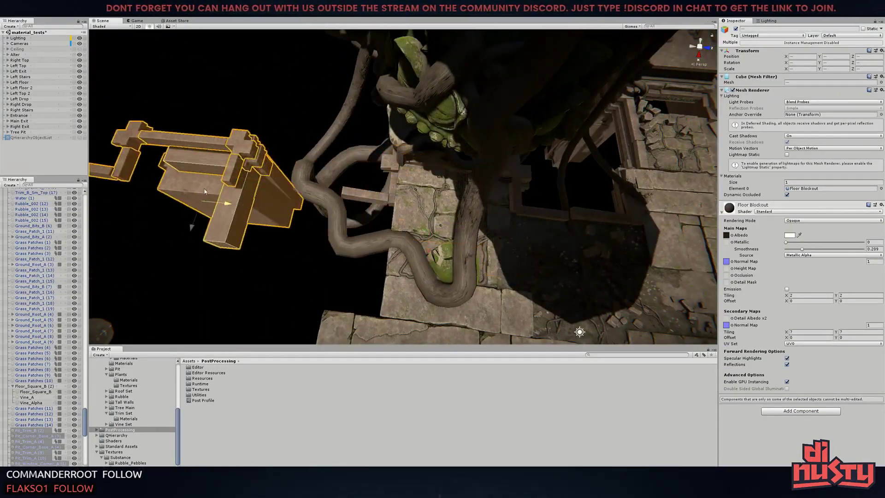
mouse_move(204, 192)
right_down()
mouse_move(300, 247)
mouse_move(276, 277)
right_up()
scroll(58, 351, down, 4)
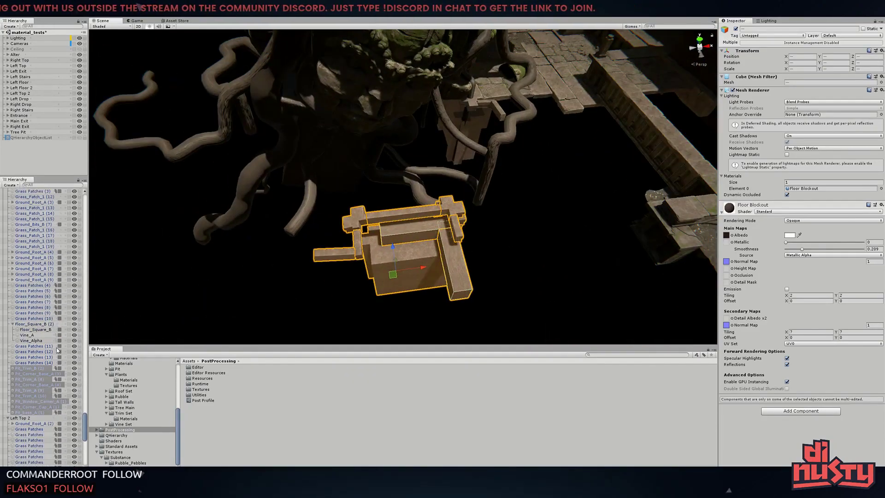
click(41, 132)
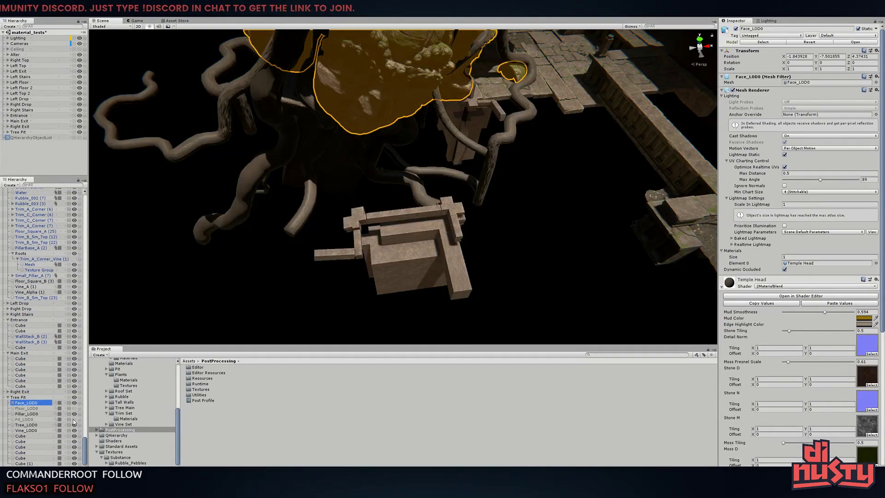
click(478, 311)
mouse_move(478, 311)
right_down()
mouse_move(392, 218)
mouse_move(234, 263)
right_up()
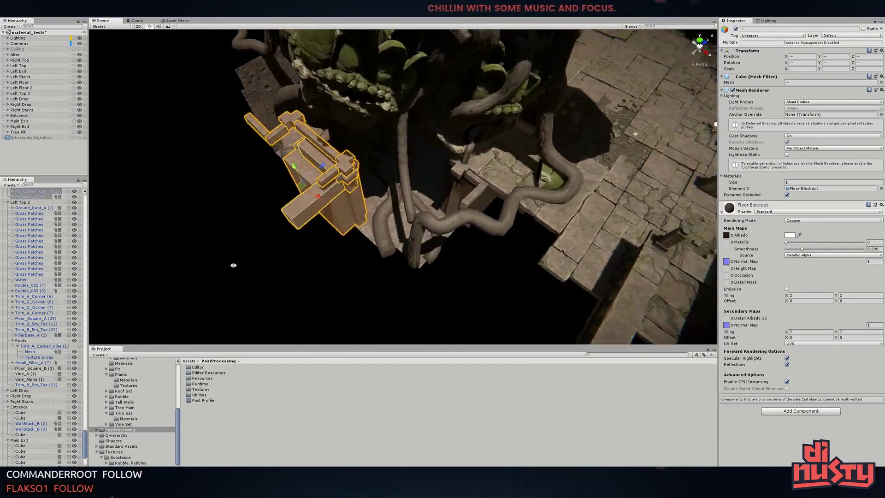
click(273, 121)
click(328, 192)
mouse_move(328, 192)
right_down()
mouse_move(497, 239)
mouse_move(524, 260)
mouse_move(461, 207)
mouse_move(500, 257)
mouse_move(572, 223)
right_up()
click(462, 207)
click(500, 256)
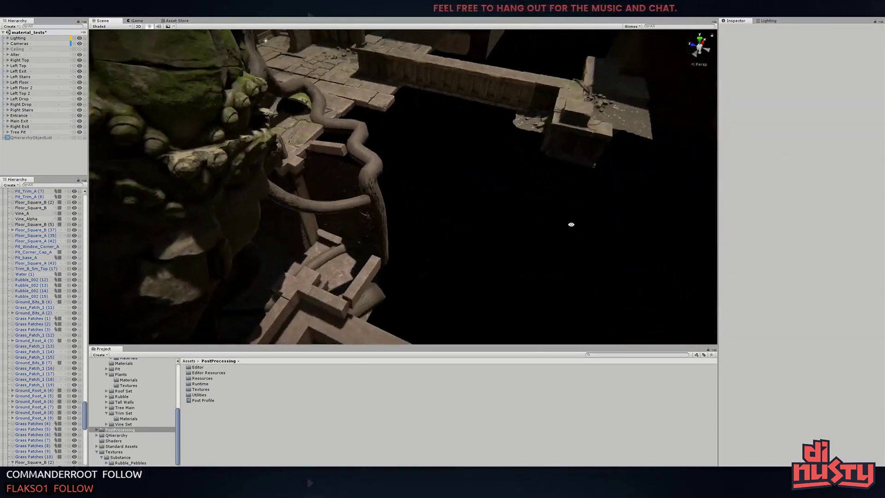
Inspect the floor squares by the pit, ending on the Floor_Square_A (44) tile
middle_drag(571, 223, 506, 257)
click(506, 258)
key(f)
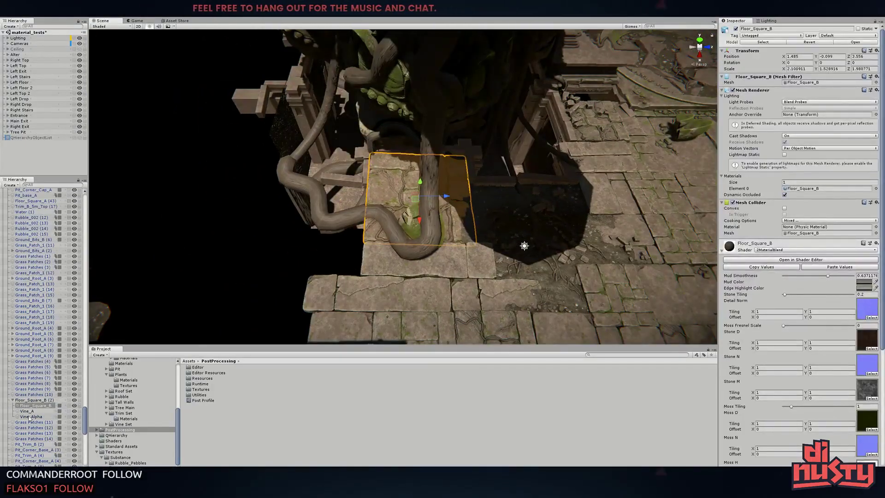
click(376, 198)
key(f)
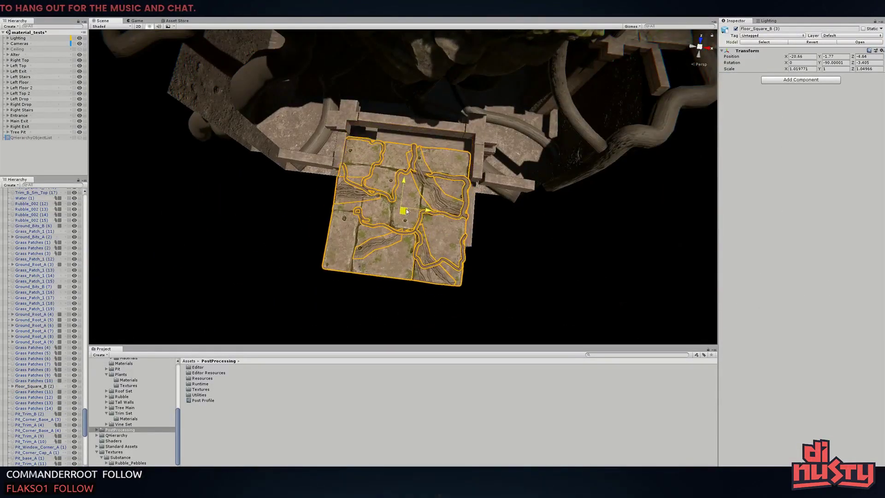
mouse_move(514, 229)
right_down()
mouse_move(511, 219)
mouse_move(415, 255)
right_up()
click(510, 219)
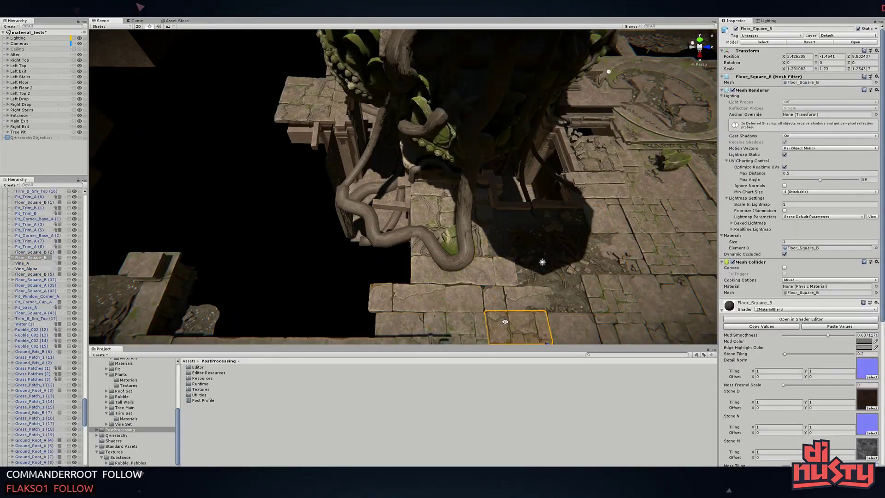
key(f)
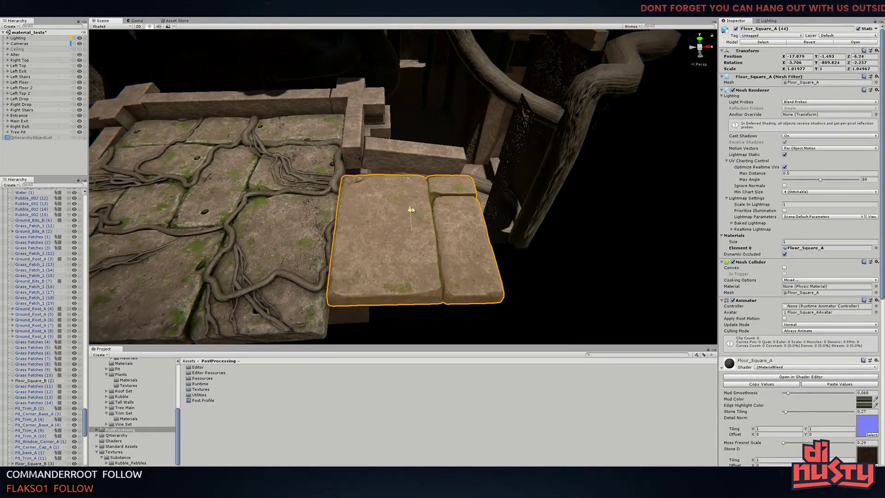
right_drag(412, 210, 573, 160)
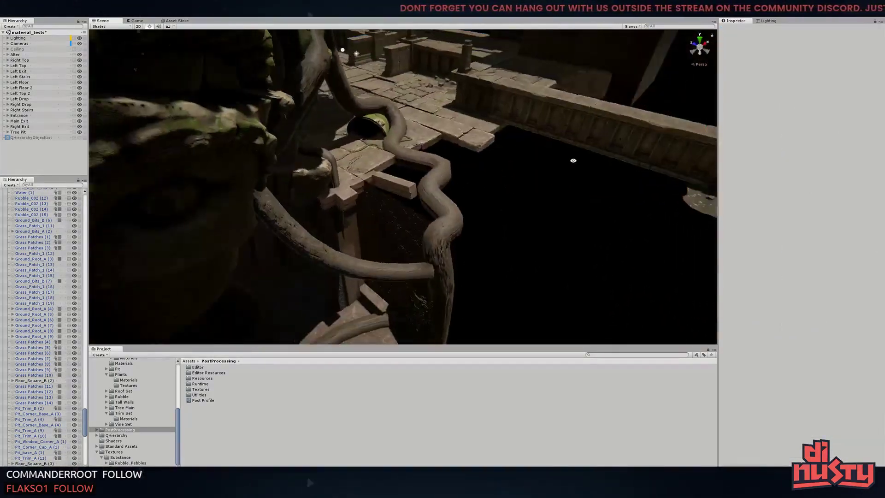
Slide a pit trim beam along the pit edge and reposition it across the pit
click(394, 184)
key(f)
scroll(292, 211, down, 2)
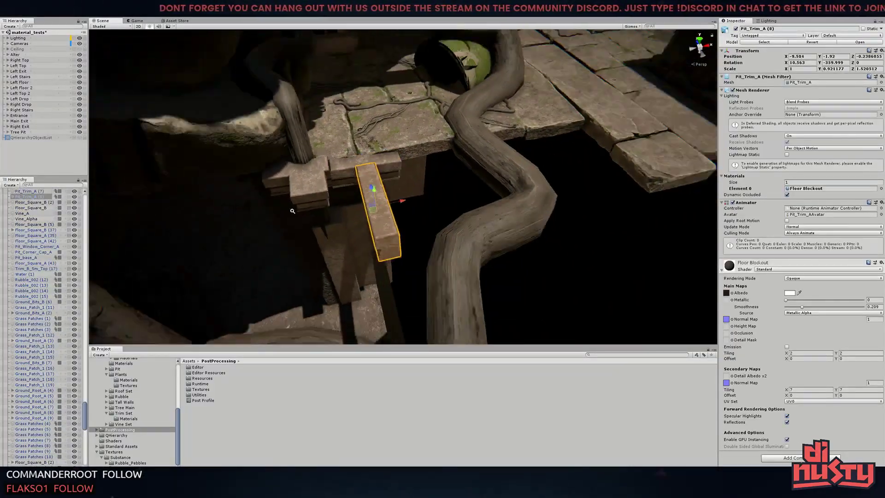
right_drag(293, 210, 481, 204)
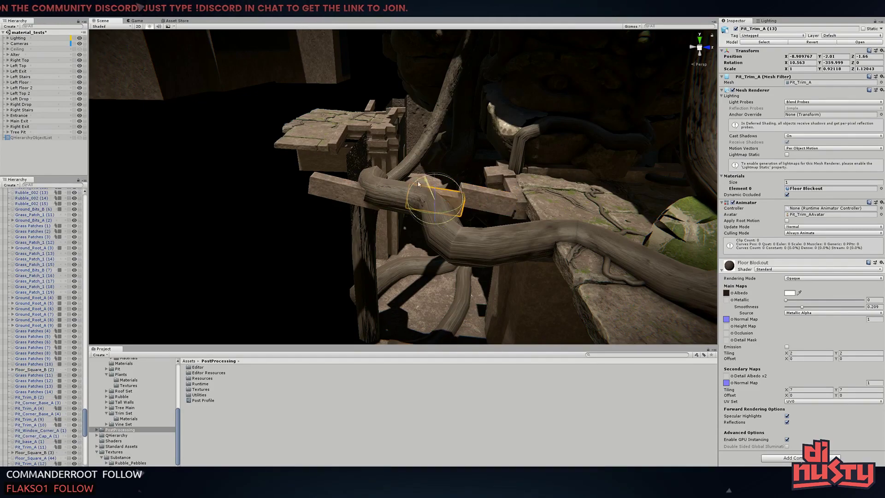
mouse_move(419, 184)
right_down()
mouse_move(466, 245)
mouse_move(497, 241)
right_up()
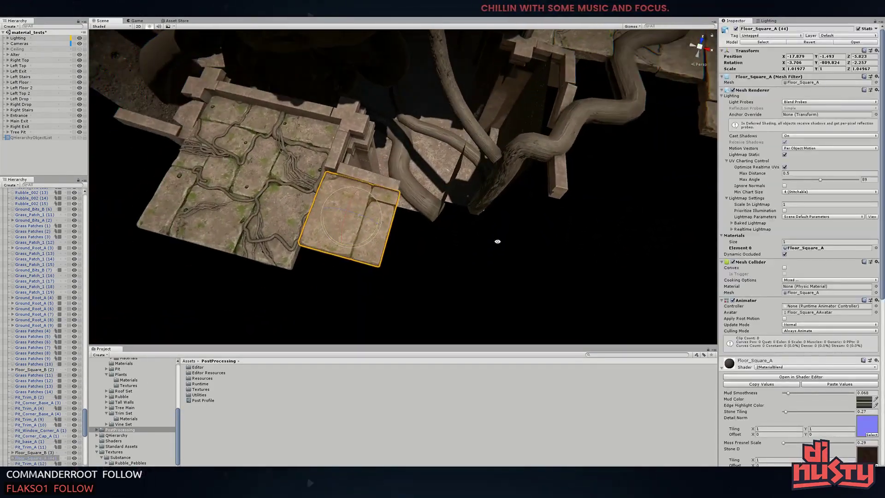
Place the new Floor_Square_A (45) tile beside the ledge floor, raised level with it
click(346, 217)
key(f)
alt+drag(398, 178, 419, 192)
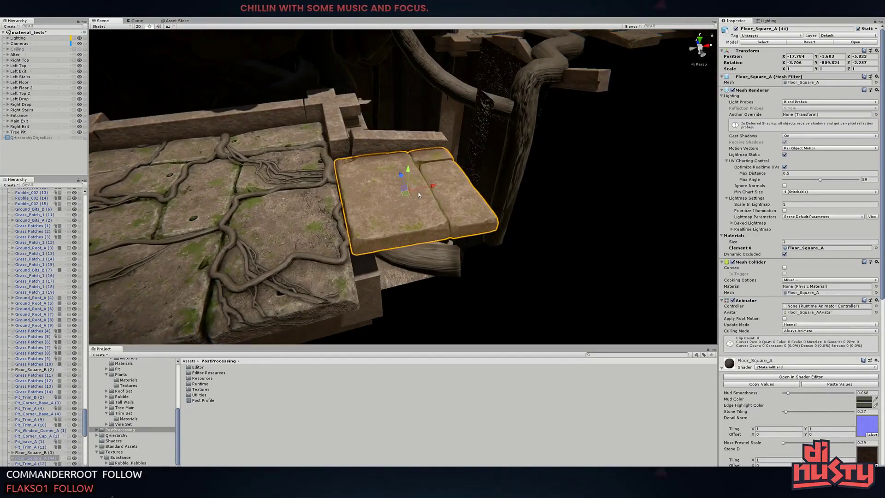
click(415, 203)
alt+drag(326, 263, 438, 219)
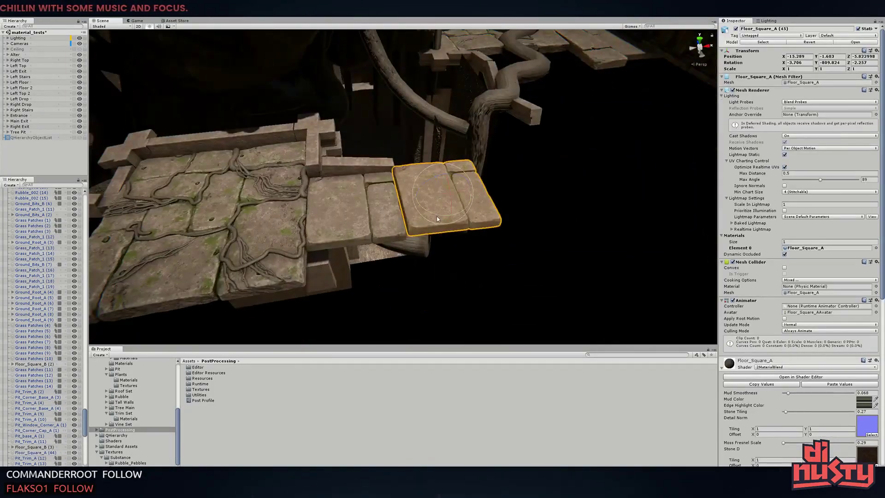
alt+drag(378, 217, 477, 213)
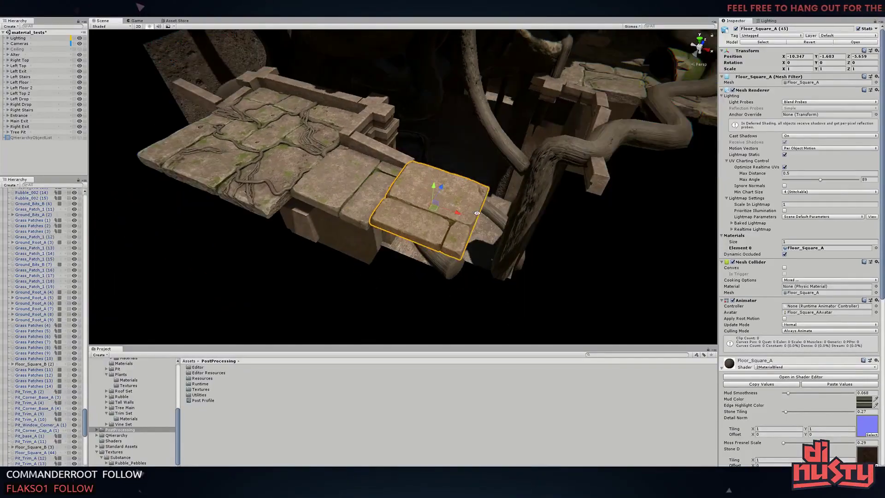
key(f)
mouse_move(435, 193)
mouse_down()
mouse_move(403, 170)
mouse_move(401, 190)
mouse_up()
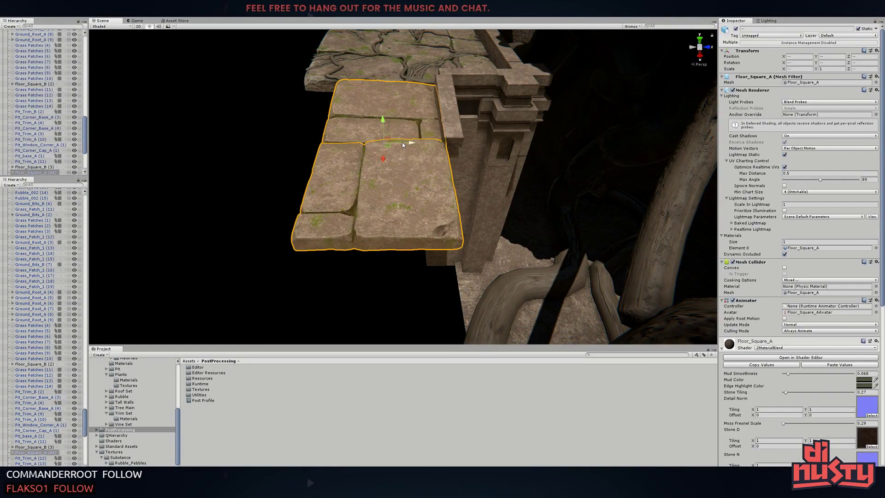
alt+drag(401, 127, 263, 239)
Review a pit trim beam, the Floor_Strip_B (8) piece and neighbouring floor tiles
click(295, 171)
middle_drag(295, 170, 375, 207)
click(424, 217)
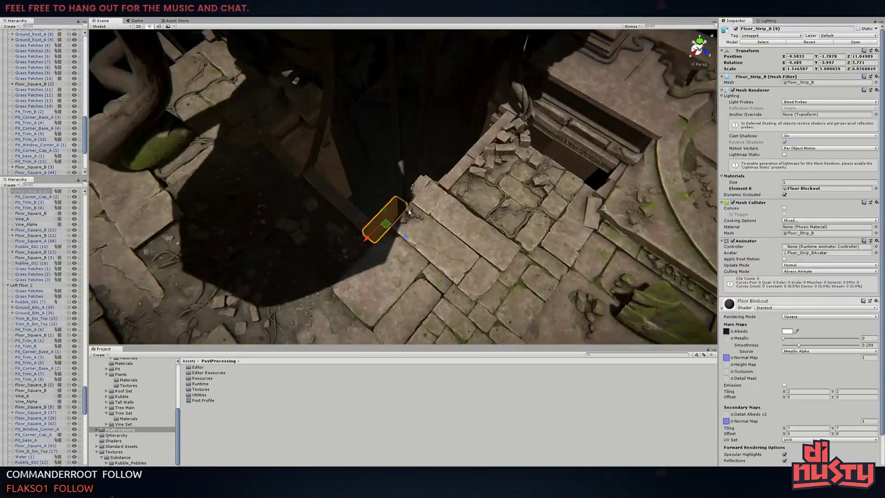
key(f)
alt+drag(424, 217, 573, 199)
key(f)
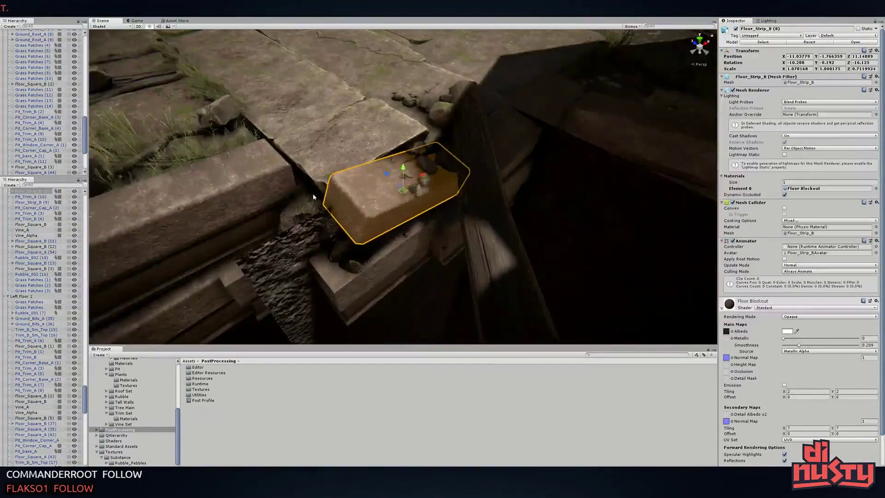
alt+drag(313, 193, 369, 208)
shift+click(369, 253)
mouse_move(369, 253)
alt+mouse_down()
mouse_move(474, 288)
mouse_move(509, 224)
mouse_move(459, 281)
alt+mouse_up()
Check Pit_Trim_B (3) and raise another pit trim beam slightly
click(347, 206)
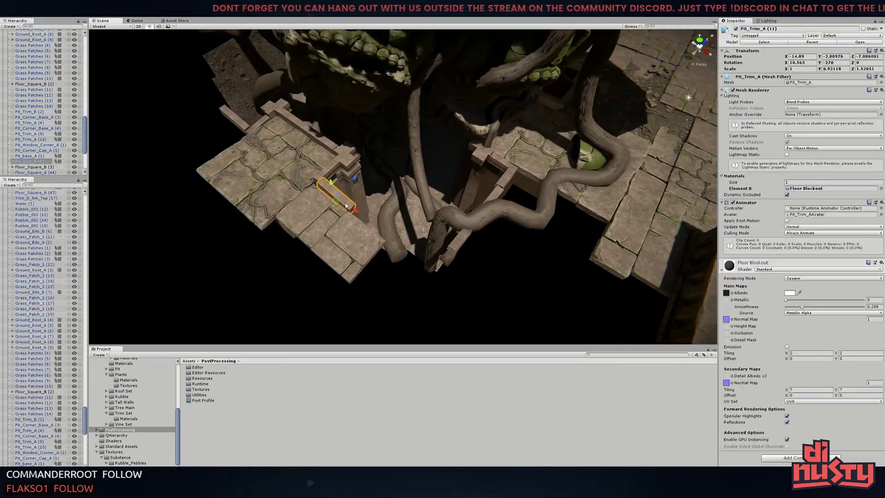
key(f)
alt+drag(396, 248, 466, 170)
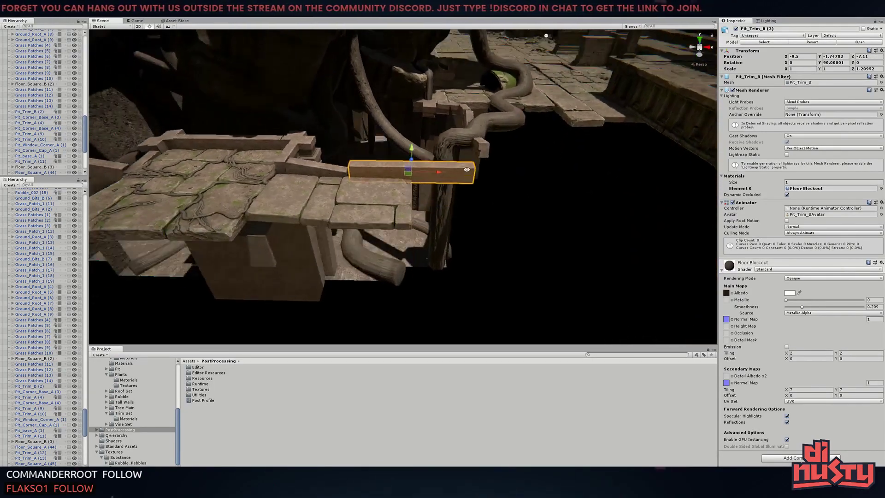
alt+drag(412, 159, 435, 300)
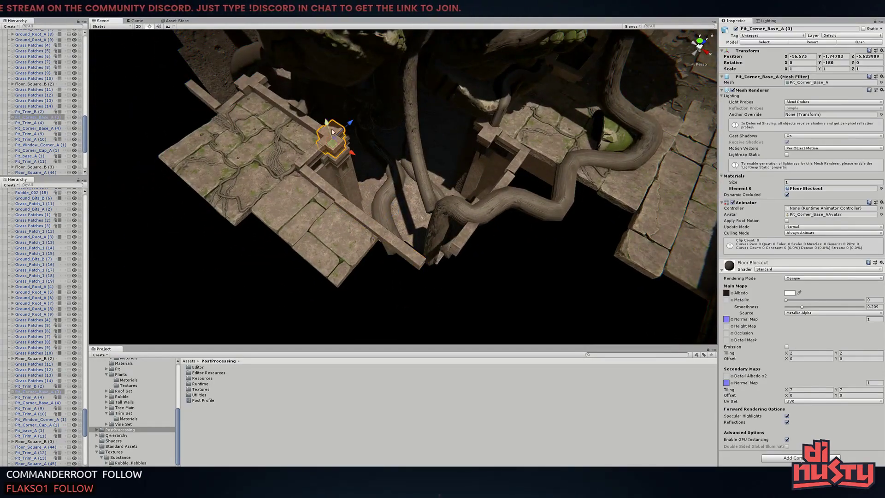
click(351, 233)
key(f)
alt+drag(507, 193, 574, 211)
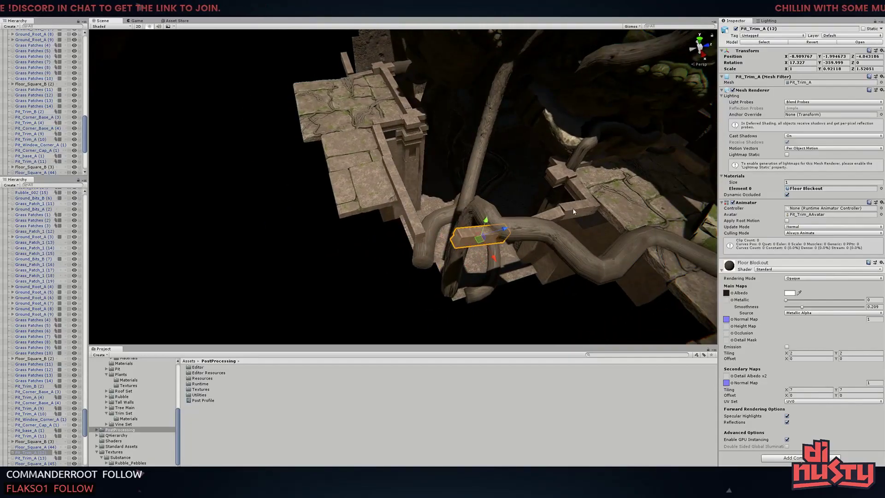
alt+drag(441, 242, 472, 226)
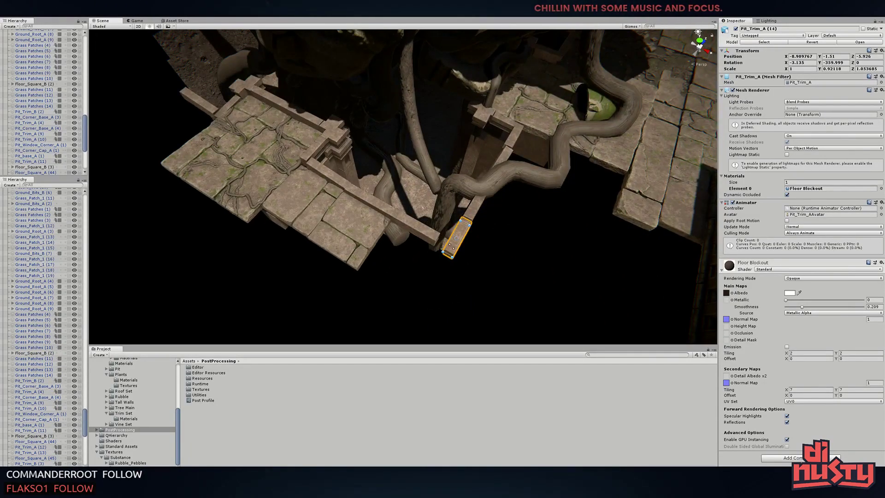
click(449, 261)
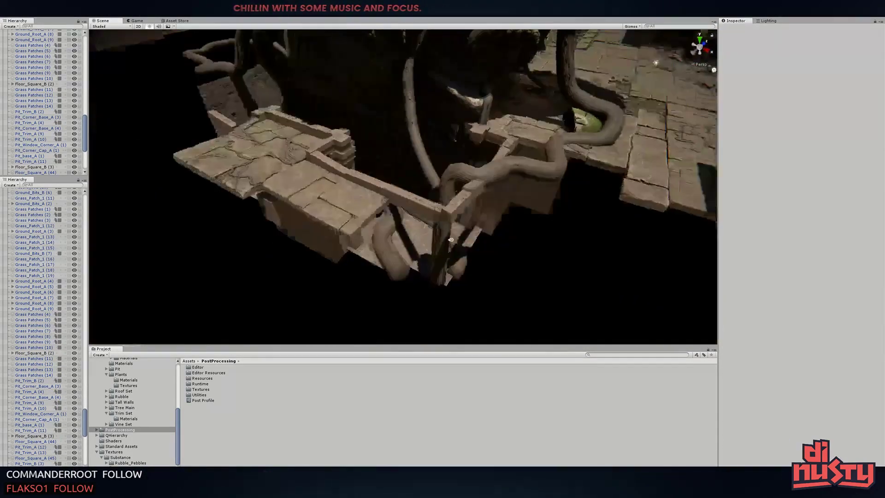
mouse_move(449, 262)
middle_down()
mouse_move(497, 251)
mouse_move(544, 221)
middle_up()
Rotate the stone trim strip so it lines the pit edge
click(585, 216)
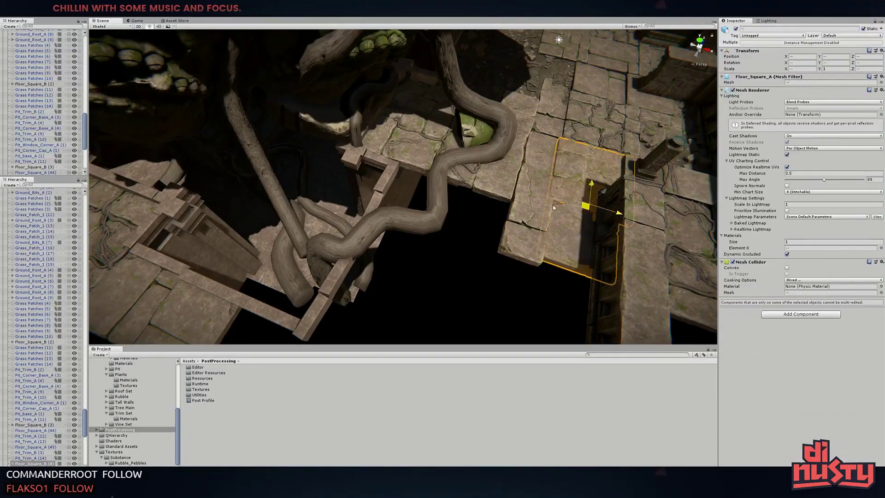
mouse_move(483, 236)
alt+mouse_down()
mouse_move(476, 327)
mouse_move(403, 199)
alt+mouse_up()
click(476, 327)
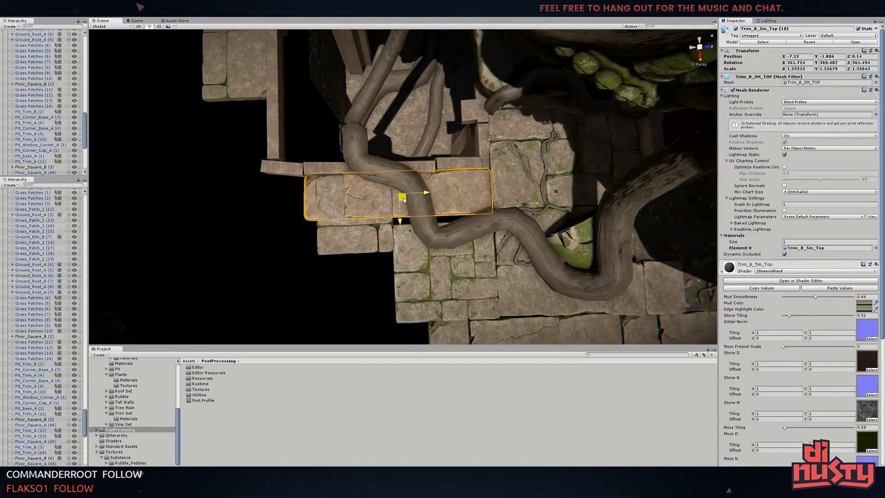
mouse_move(364, 283)
alt+mouse_down()
mouse_move(498, 249)
mouse_move(535, 268)
alt+mouse_up()
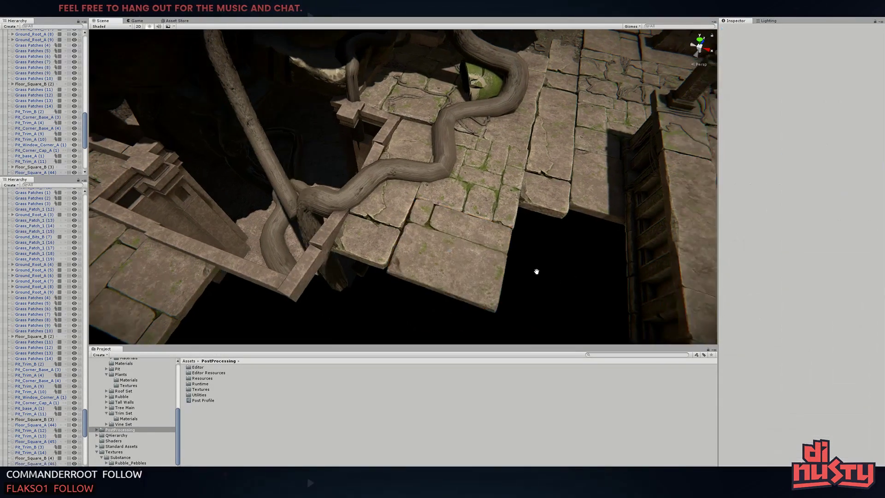
click(450, 233)
alt+drag(449, 233, 614, 224)
click(365, 180)
mouse_move(365, 180)
alt+mouse_down()
mouse_move(546, 240)
mouse_move(560, 141)
alt+mouse_up()
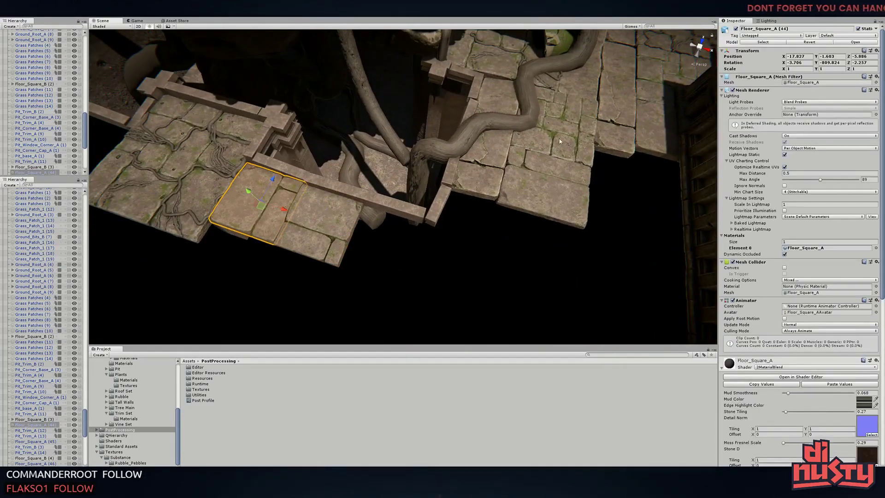
alt+drag(388, 267, 468, 178)
click(468, 178)
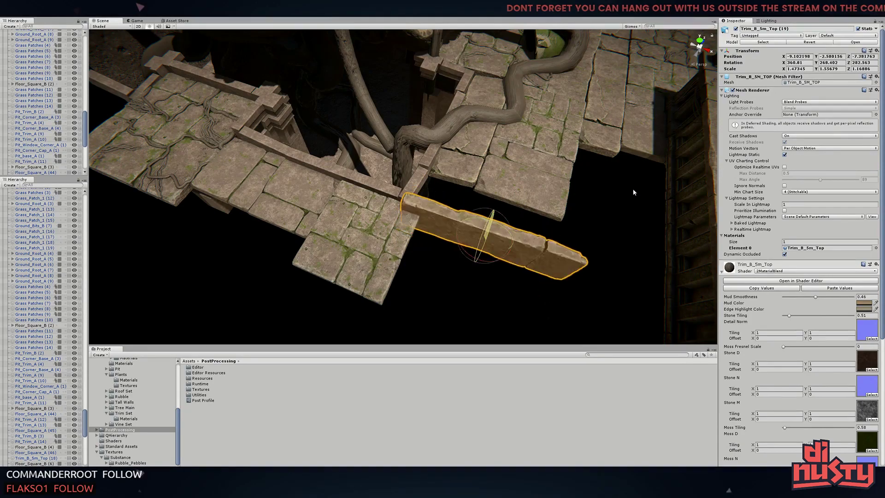
mouse_move(634, 192)
alt+mouse_down()
mouse_move(364, 171)
mouse_move(494, 220)
mouse_move(431, 223)
alt+mouse_up()
Look over the Floor_Square_B (7) slab and the trim strip on the wall
click(542, 134)
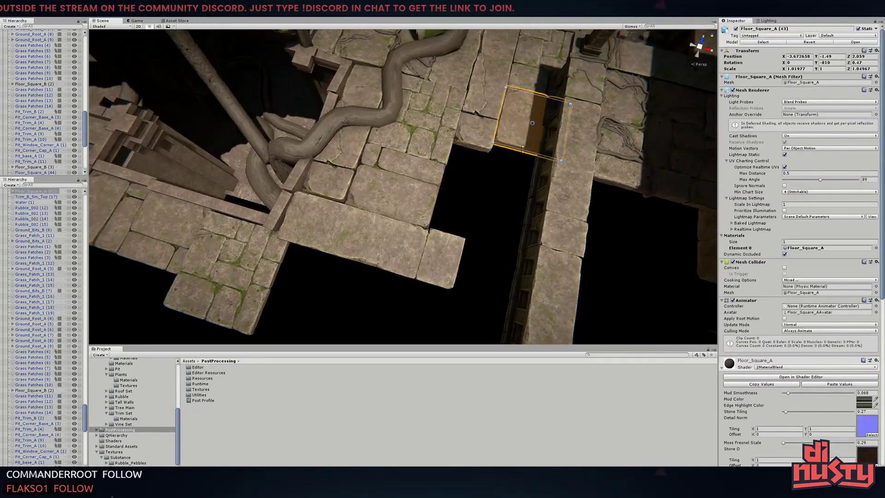
alt+drag(541, 134, 478, 197)
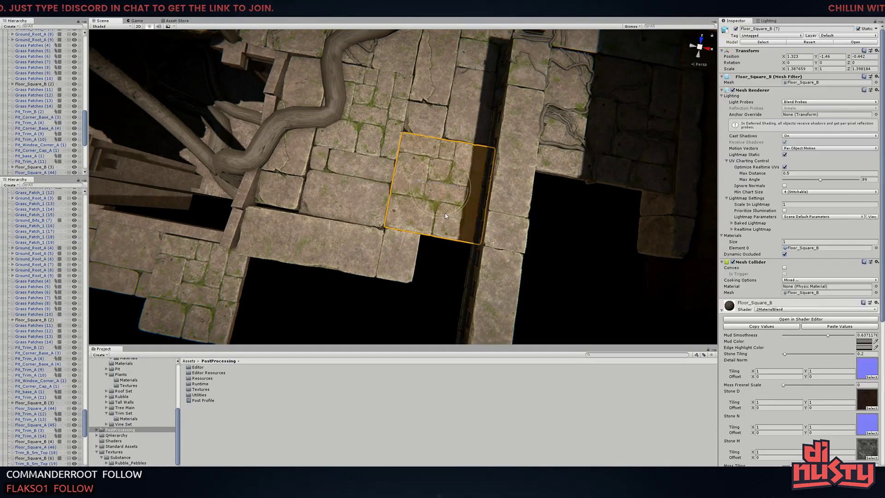
mouse_move(447, 239)
alt+mouse_down()
mouse_move(575, 220)
mouse_move(388, 150)
mouse_move(605, 234)
alt+mouse_up()
click(387, 150)
click(605, 234)
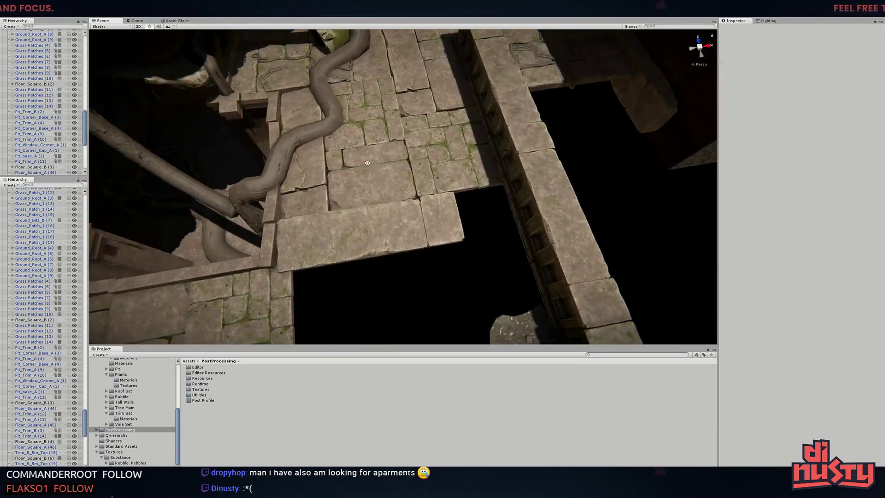
alt+drag(605, 234, 487, 239)
Slide another trim strip along the wall and straighten its tilt
click(362, 195)
mouse_move(362, 194)
mouse_down()
mouse_move(567, 178)
mouse_move(406, 172)
mouse_move(413, 164)
mouse_move(386, 170)
mouse_move(392, 175)
mouse_up()
key(f)
key(e)
key(e)
alt+drag(392, 175, 504, 199)
key(t)
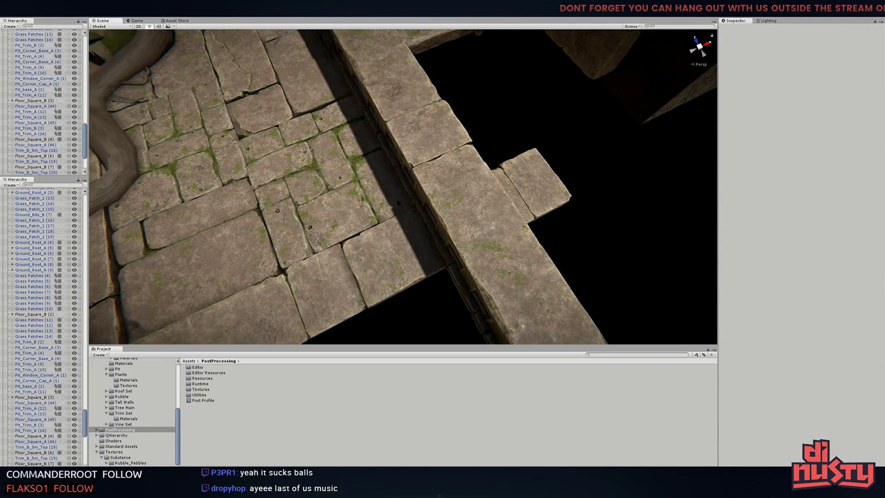
alt+drag(435, 196, 498, 221)
Check the Floor_Square_B (6) and Floor_Square_A (45) slabs, then survey the stone floor
click(447, 176)
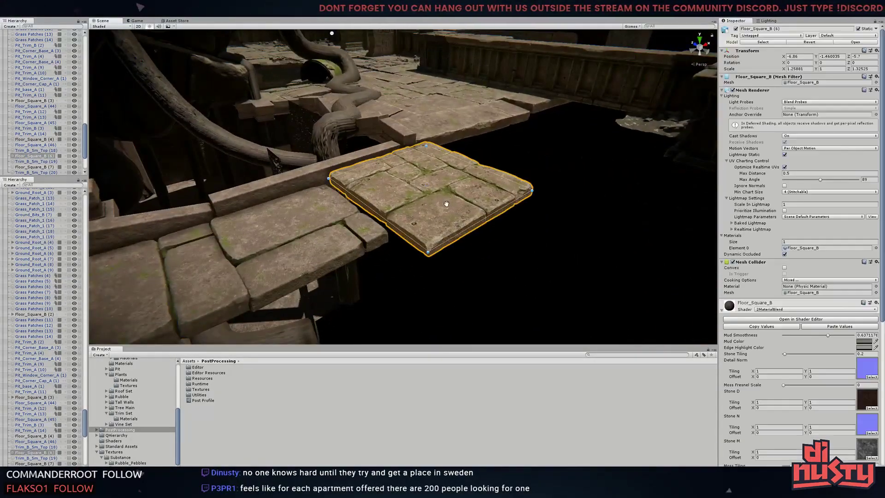
mouse_move(447, 177)
alt+mouse_down()
mouse_move(415, 184)
mouse_move(399, 163)
mouse_move(475, 207)
mouse_move(291, 184)
mouse_move(415, 194)
alt+mouse_up()
click(415, 184)
click(474, 207)
click(461, 217)
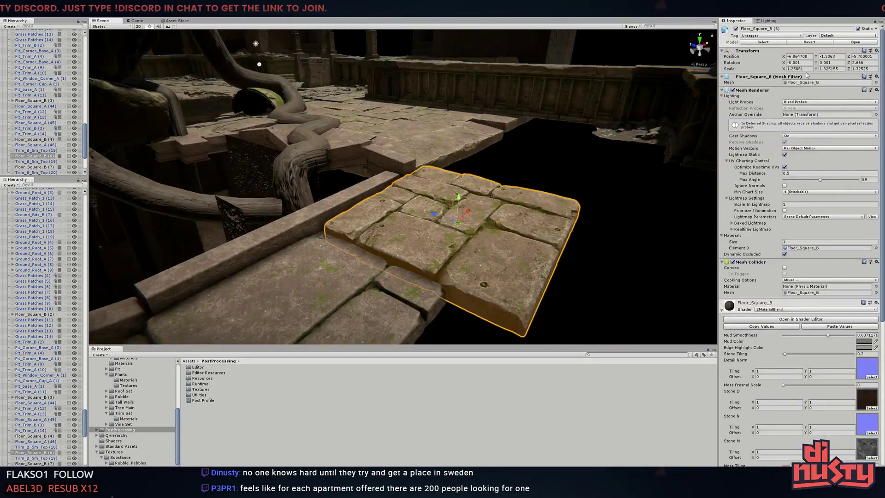
click(647, 191)
mouse_move(461, 217)
alt+mouse_down()
mouse_move(647, 191)
mouse_move(477, 206)
alt+mouse_up()
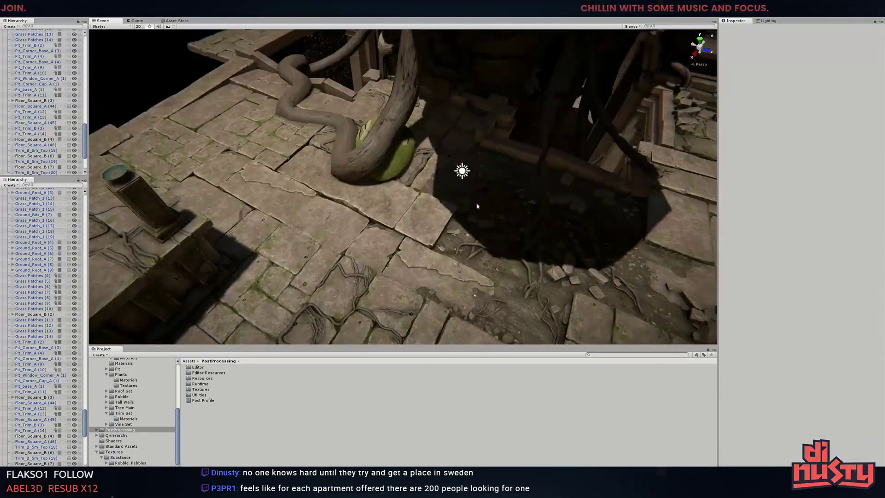
Move the Water (2) dirt plane beneath the root and check it from a low angle
click(477, 206)
alt+drag(213, 106, 389, 256)
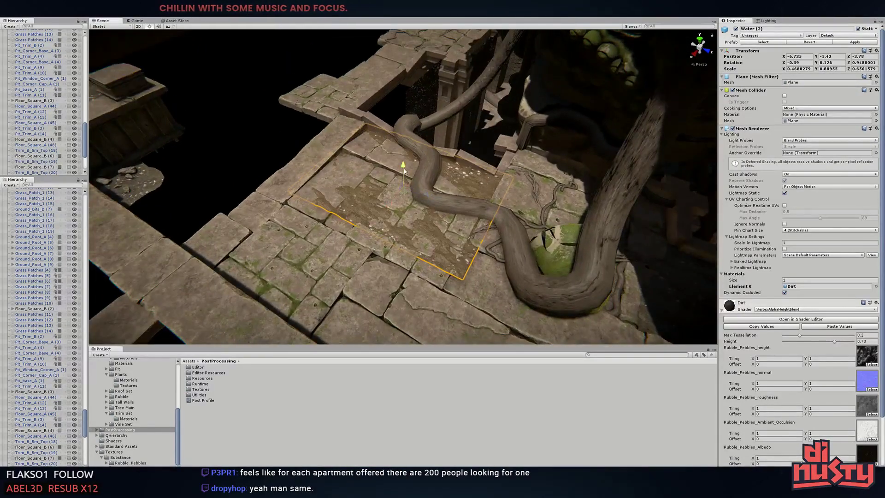
click(405, 168)
scroll(484, 247, up, 3)
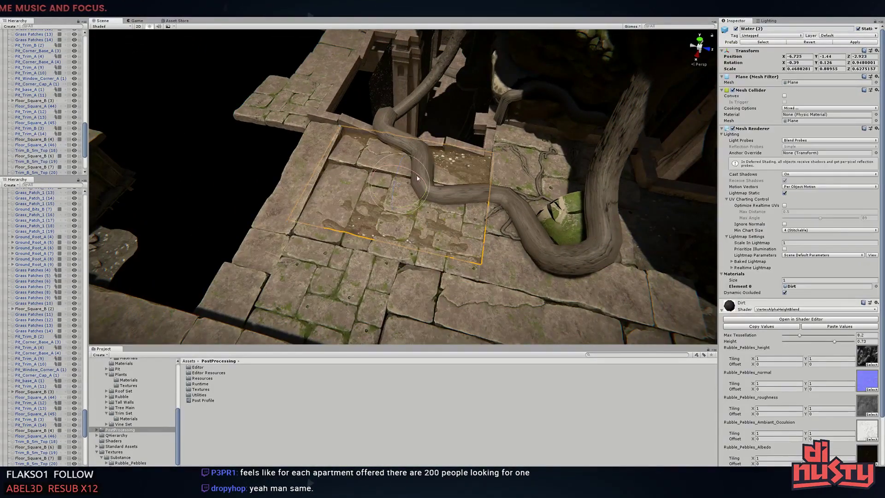
alt+drag(457, 186, 423, 198)
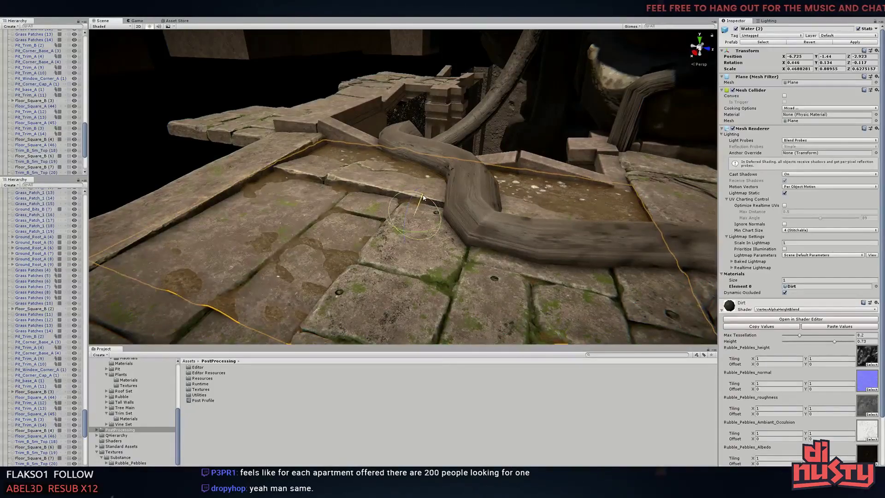
mouse_move(208, 127)
alt+mouse_down()
mouse_move(286, 207)
mouse_move(288, 190)
mouse_move(199, 216)
alt+mouse_up()
click(286, 207)
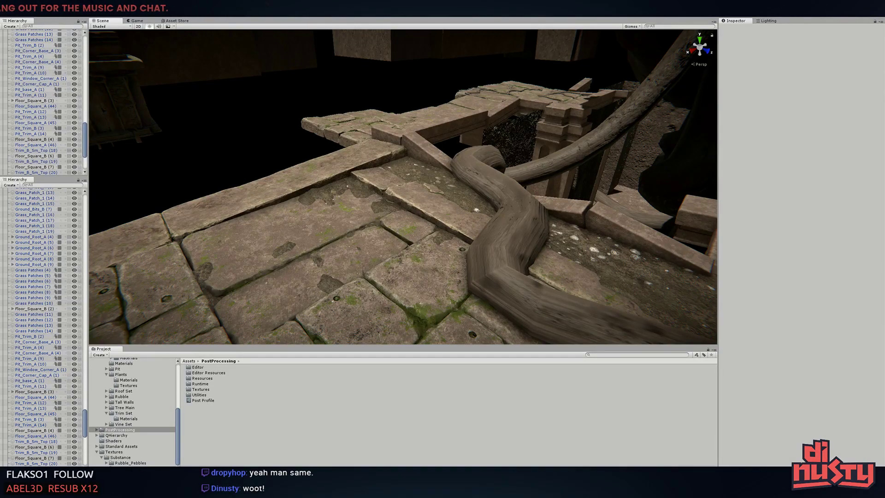
mouse_move(200, 216)
alt+mouse_down()
mouse_move(372, 126)
mouse_move(379, 215)
mouse_move(294, 199)
mouse_move(487, 116)
alt+mouse_up()
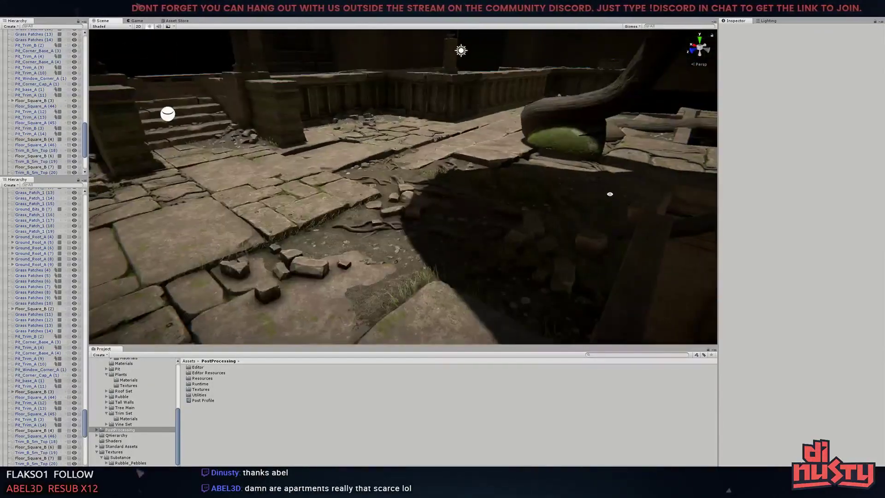
Rotate the Directional Light to shift the shadows, then inspect the floor tiles from several viewpoints
click(452, 64)
mouse_move(452, 65)
mouse_down()
mouse_move(426, 98)
mouse_move(554, 261)
mouse_move(446, 199)
mouse_up()
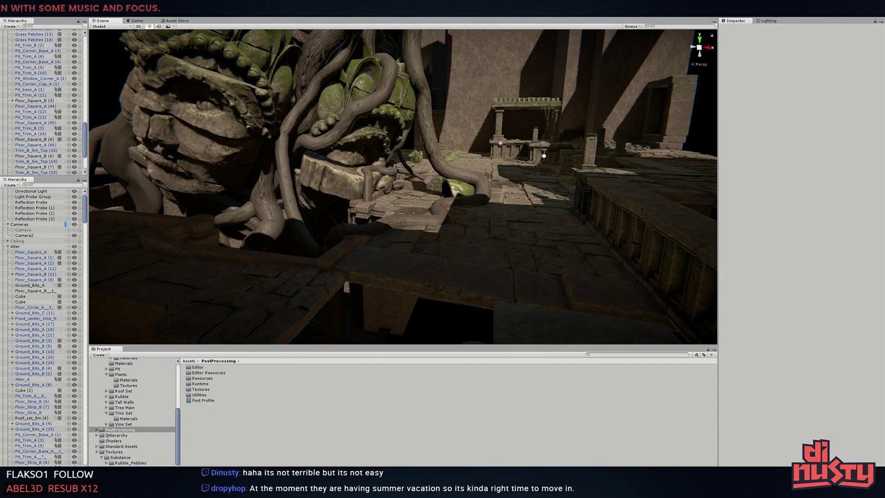
alt+drag(501, 143, 485, 124)
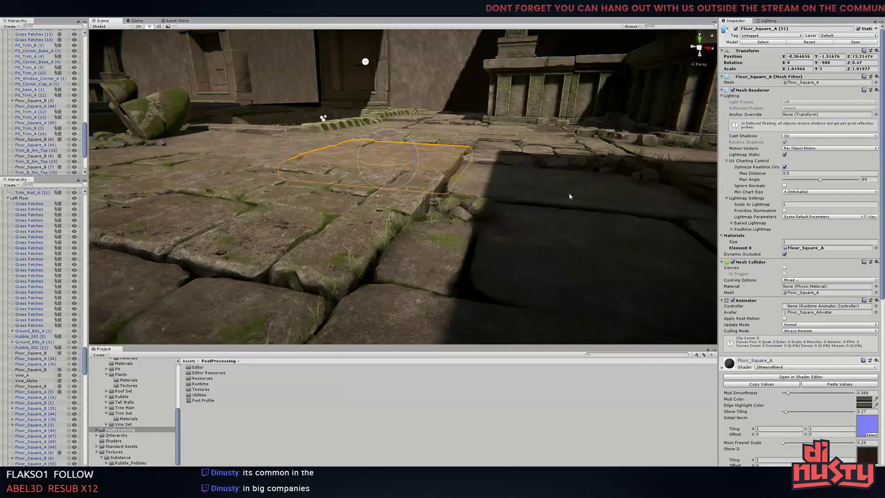
mouse_move(569, 193)
right_down()
mouse_move(528, 241)
mouse_move(400, 226)
mouse_move(466, 203)
right_up()
click(400, 226)
click(466, 203)
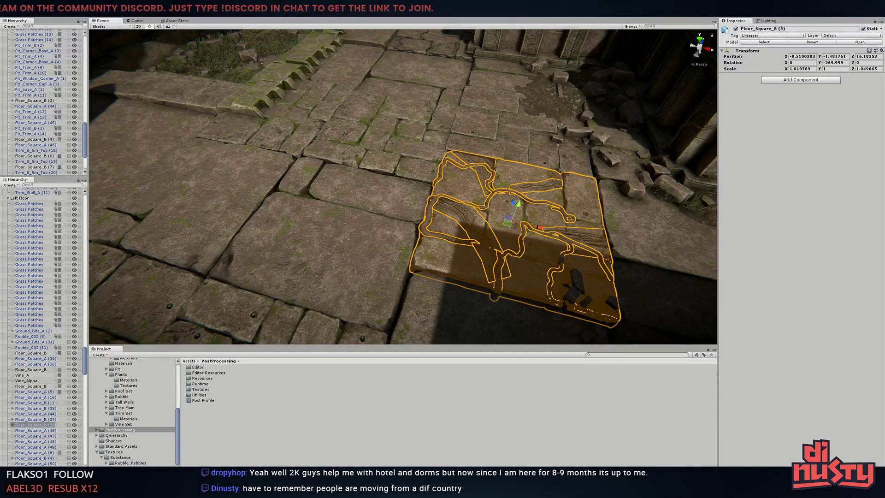
mouse_move(635, 117)
right_down()
mouse_move(370, 250)
mouse_move(378, 193)
right_up()
With the Lighting settings open, select Left Top and hide the Main Exit section
click(775, 22)
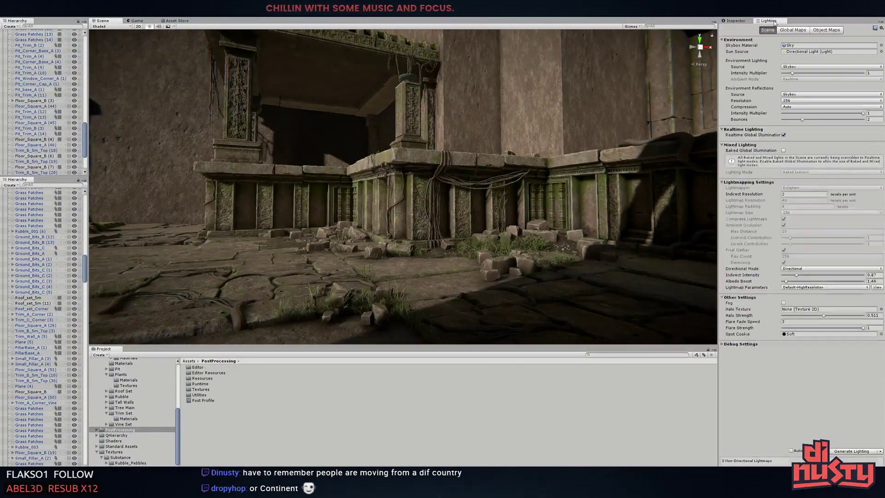
mouse_move(536, 262)
right_down()
mouse_move(386, 280)
mouse_move(404, 120)
right_up()
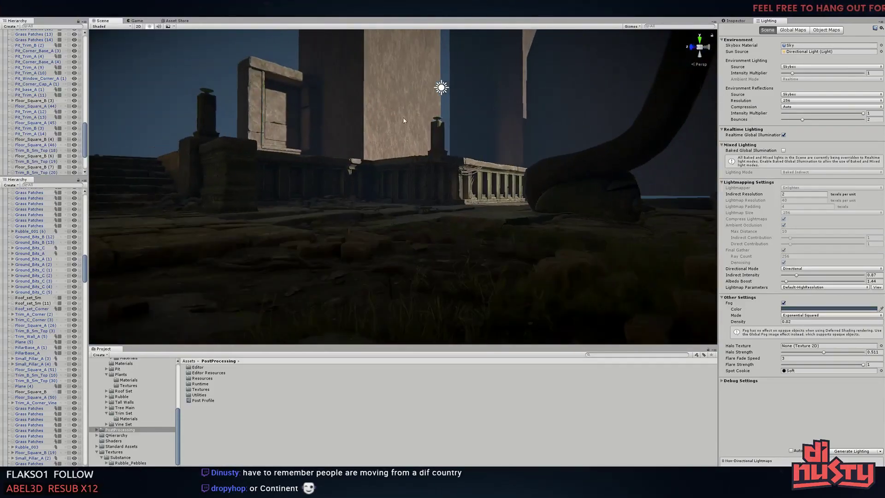
click(79, 65)
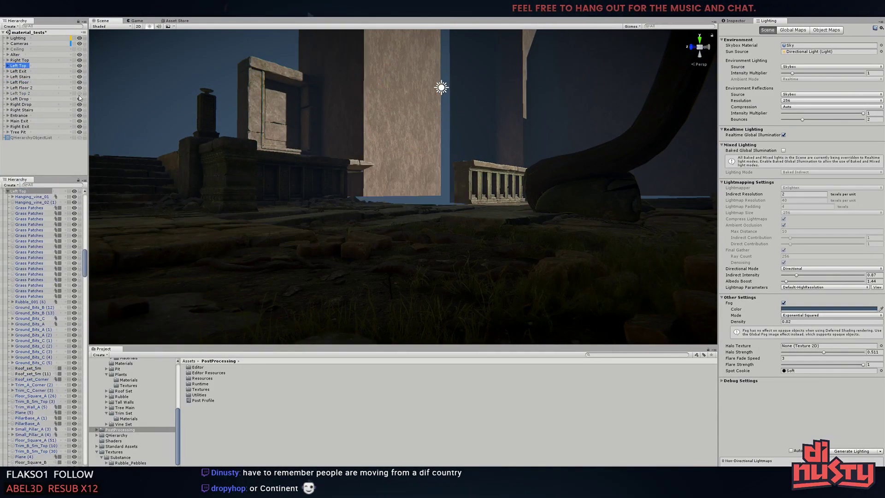
mouse_move(468, 263)
right_down()
mouse_move(463, 274)
mouse_move(85, 133)
right_up()
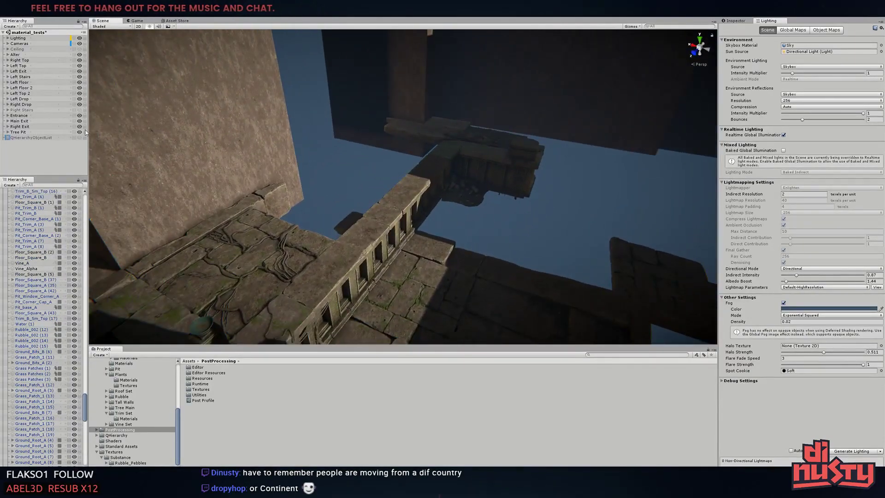
click(80, 121)
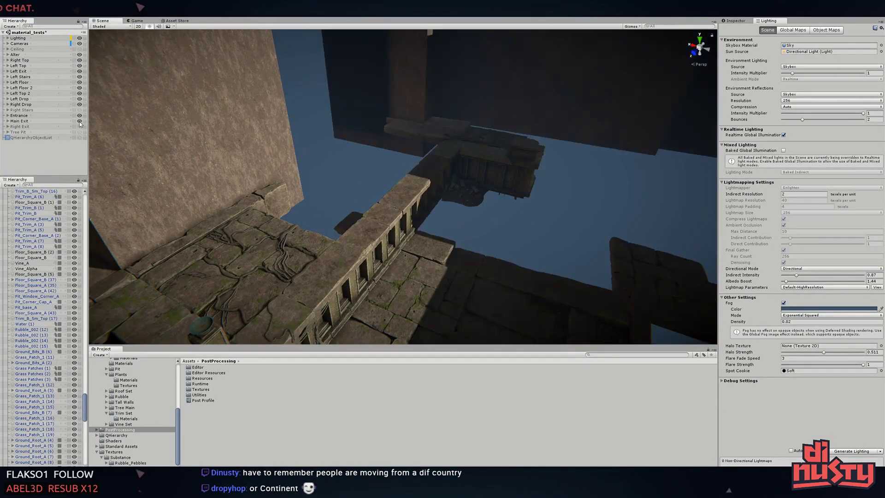
right_drag(359, 272, 369, 274)
Check the trim and floor tiles on the upper ledge and locate the dirt plane
click(241, 166)
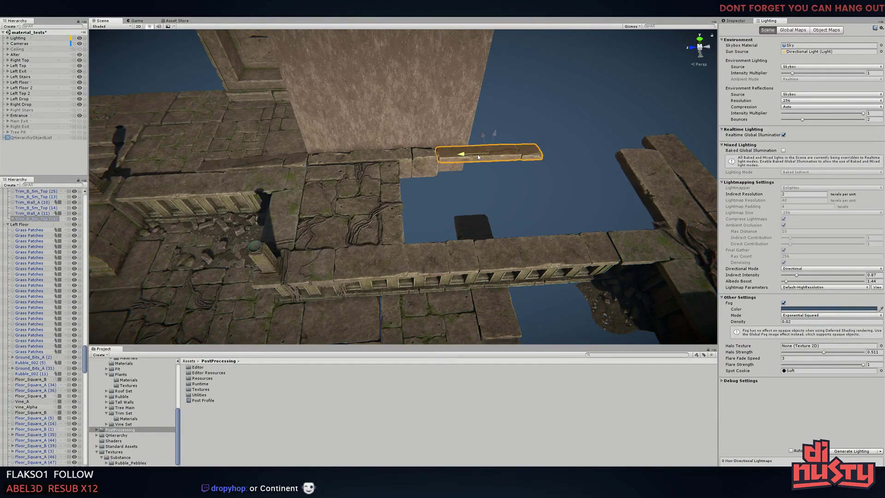
click(339, 203)
click(248, 123)
right_drag(437, 202, 418, 165)
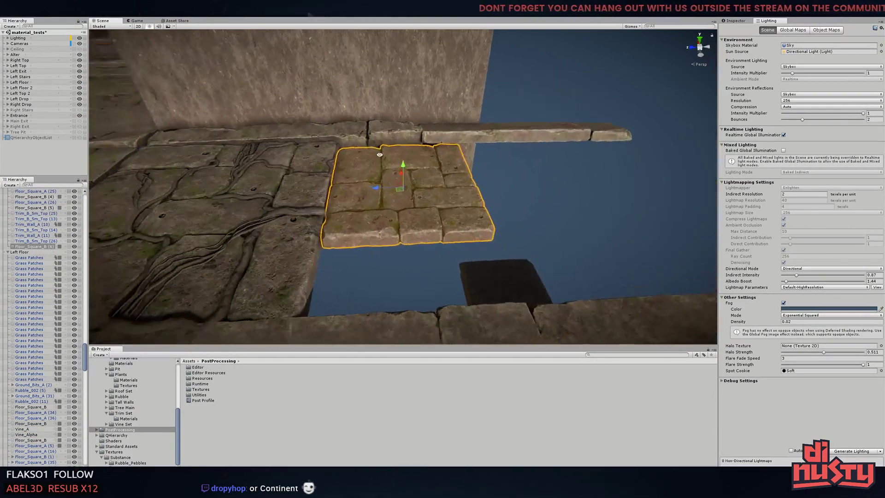
click(328, 254)
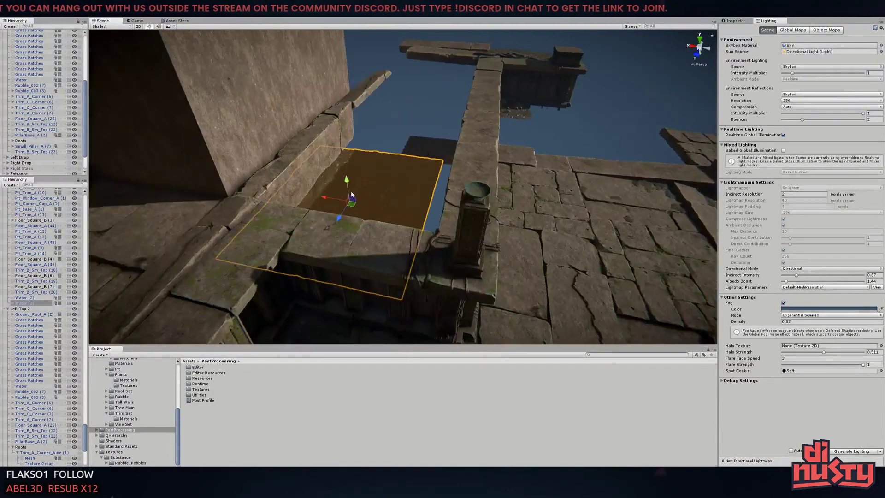
right_drag(322, 194, 283, 198)
mouse_move(369, 145)
right_down()
mouse_move(411, 146)
mouse_move(378, 176)
mouse_move(409, 201)
right_up()
Adjust the Scale X and Rotation of Water (3) and Water (4) so they meet along the ledge
key(t)
key(w)
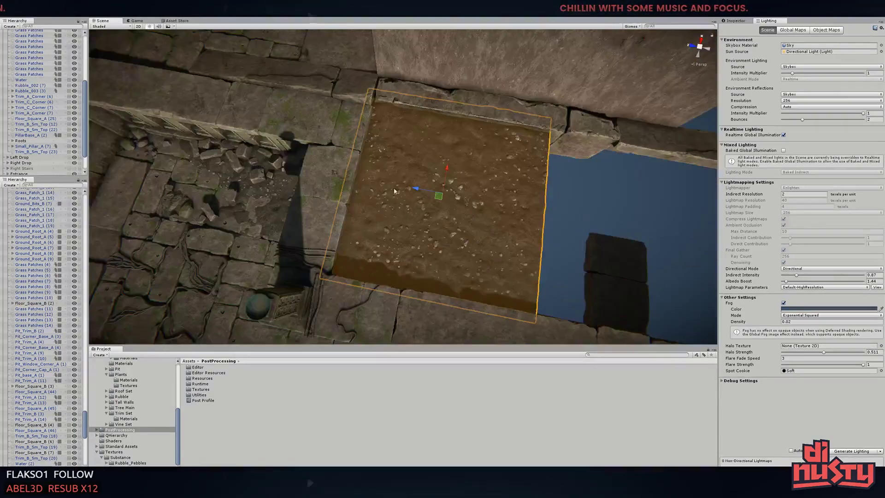
click(735, 21)
click(794, 69)
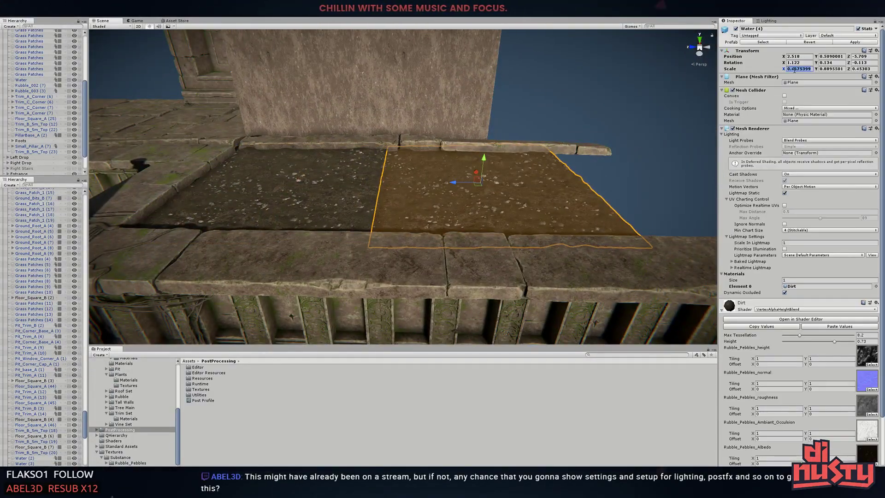
click(805, 65)
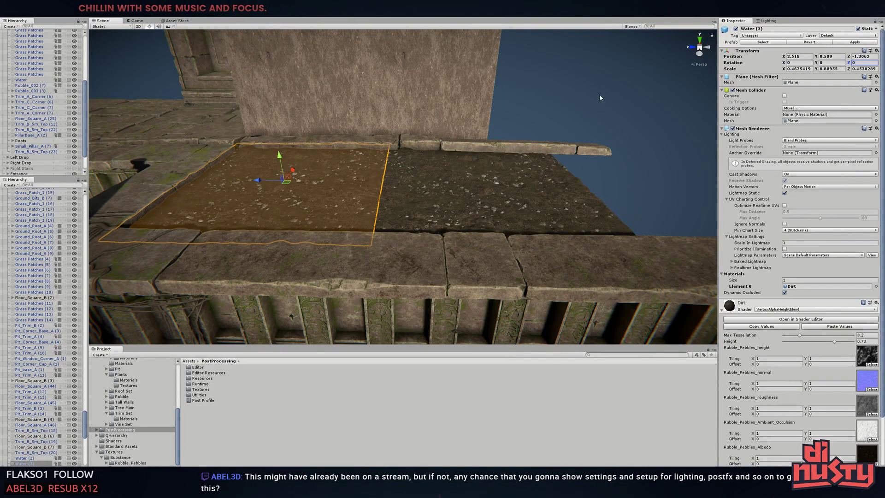
right_drag(600, 98, 341, 211)
click(341, 210)
right_drag(561, 180, 470, 252)
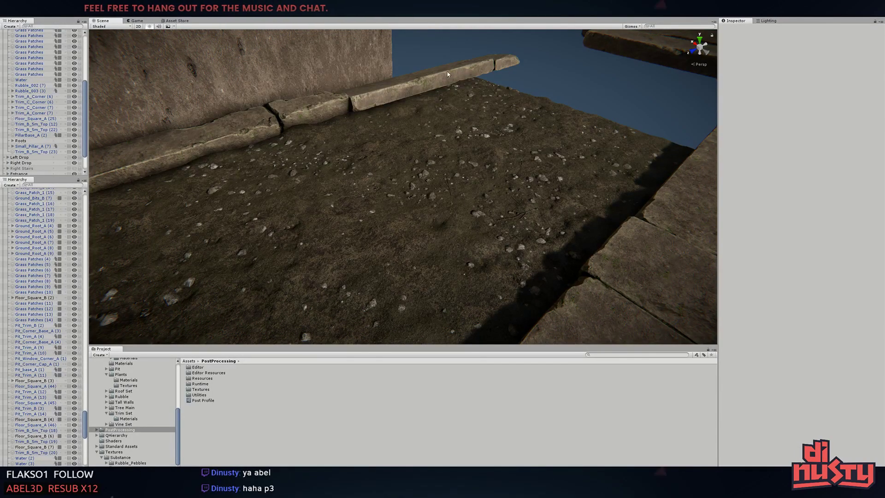
Check the Water (5) dirt plane and the trim stone along the wall
click(433, 184)
mouse_move(447, 74)
right_down()
mouse_move(432, 184)
mouse_move(372, 194)
mouse_move(365, 176)
mouse_move(343, 211)
mouse_move(377, 120)
mouse_move(351, 141)
mouse_move(326, 259)
mouse_move(348, 189)
right_up()
click(372, 194)
key(t)
click(343, 211)
Move and rotate the Rubble_001 (8) pile onto the dirt ledge against the wall
click(348, 189)
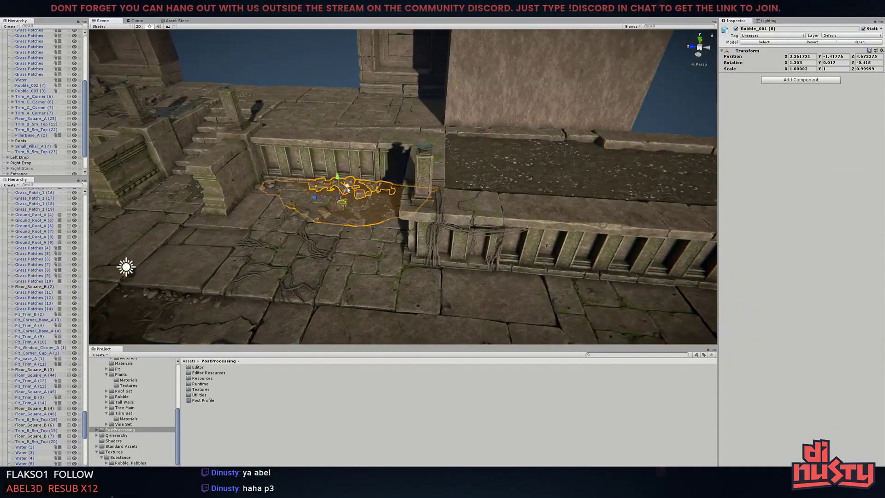
drag(573, 144, 567, 148)
key(f)
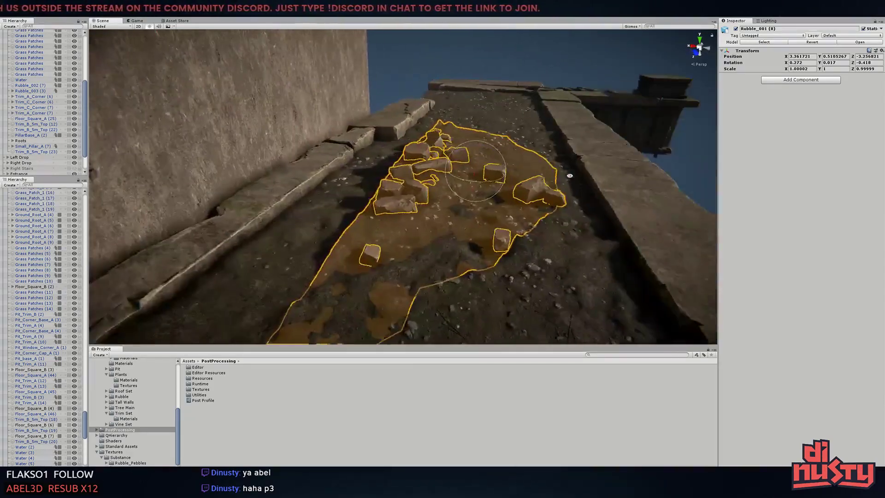
right_drag(395, 171, 360, 169)
key(e)
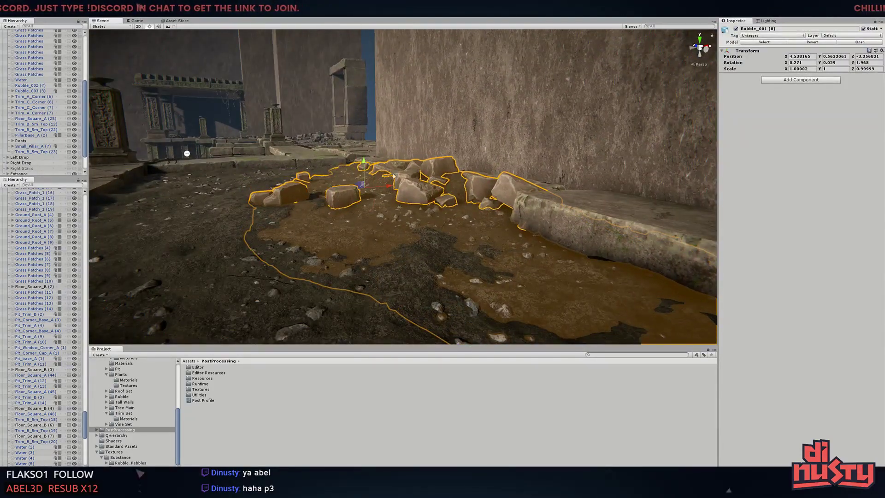
mouse_move(394, 175)
alt+mouse_down()
mouse_move(432, 225)
mouse_move(323, 230)
mouse_move(447, 164)
alt+mouse_up()
Check the rubble pile against the wall trim and Trim_B_Sm_Top (26)
click(300, 258)
shift+click(448, 164)
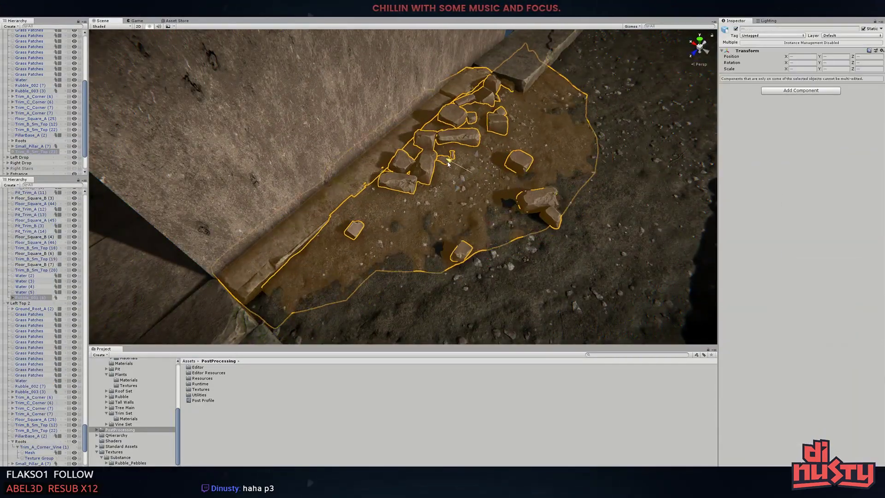
mouse_move(447, 163)
right_down()
mouse_move(646, 129)
mouse_move(280, 196)
mouse_move(416, 155)
right_up()
click(416, 155)
mouse_move(482, 97)
right_down()
mouse_move(396, 157)
mouse_move(490, 213)
mouse_move(532, 154)
right_up()
Duplicate the loose Rubble_002 stones and scatter them across the ledge floor
click(490, 213)
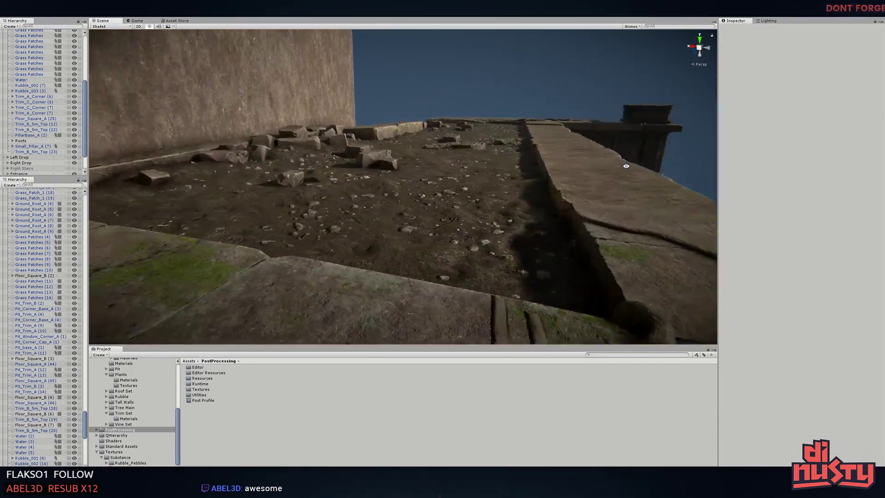
right_drag(430, 270, 400, 210)
key(ctrl+d)
key(e)
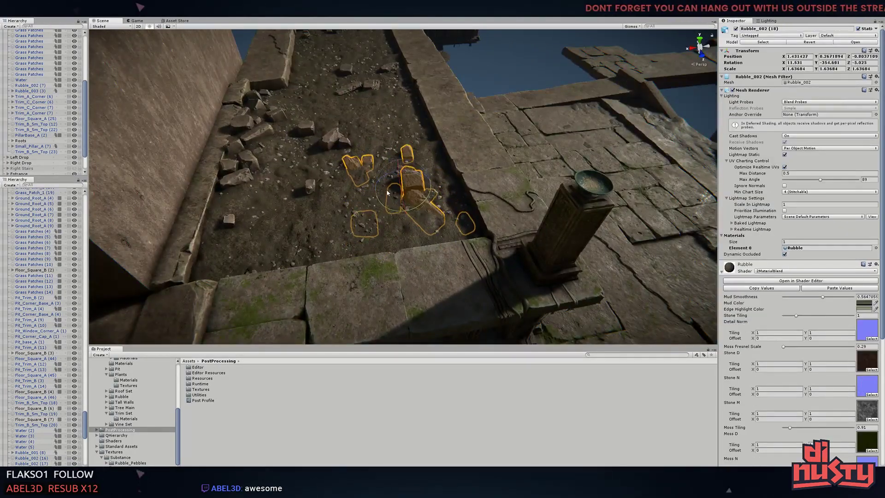
drag(421, 213, 429, 210)
right_drag(429, 210, 438, 213)
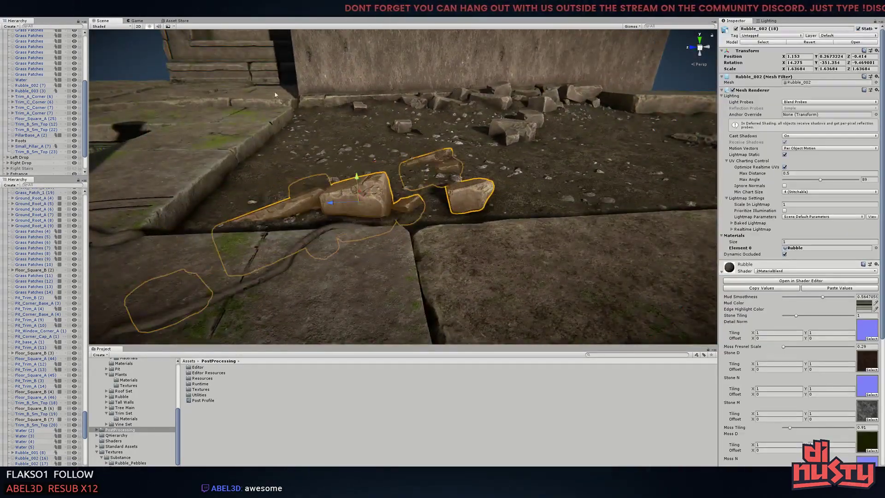
key(e)
mouse_move(372, 200)
right_down()
mouse_move(410, 214)
mouse_move(253, 186)
mouse_move(266, 183)
mouse_move(286, 153)
right_up()
click(253, 185)
click(285, 153)
Slide a square floor tile into the hole beside the trim wall
click(387, 221)
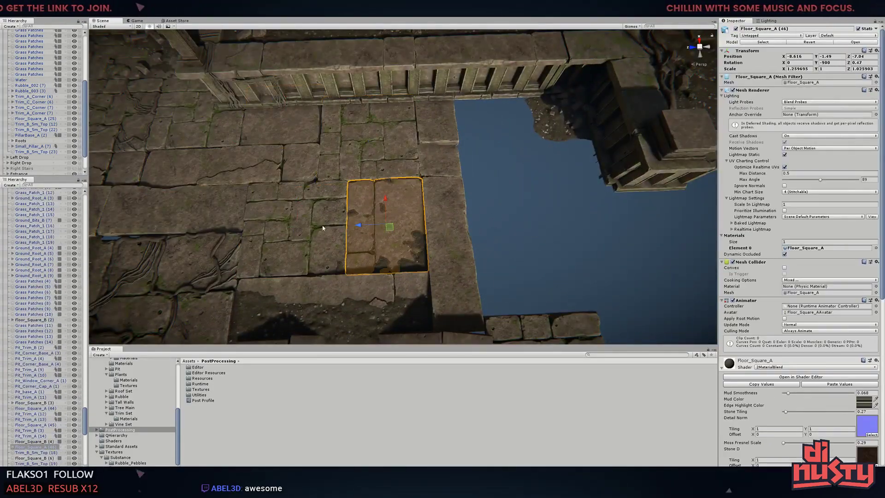
mouse_move(387, 221)
mouse_down()
mouse_move(290, 226)
mouse_move(428, 210)
mouse_up()
mouse_move(427, 210)
right_down()
mouse_move(431, 152)
mouse_move(334, 136)
right_up()
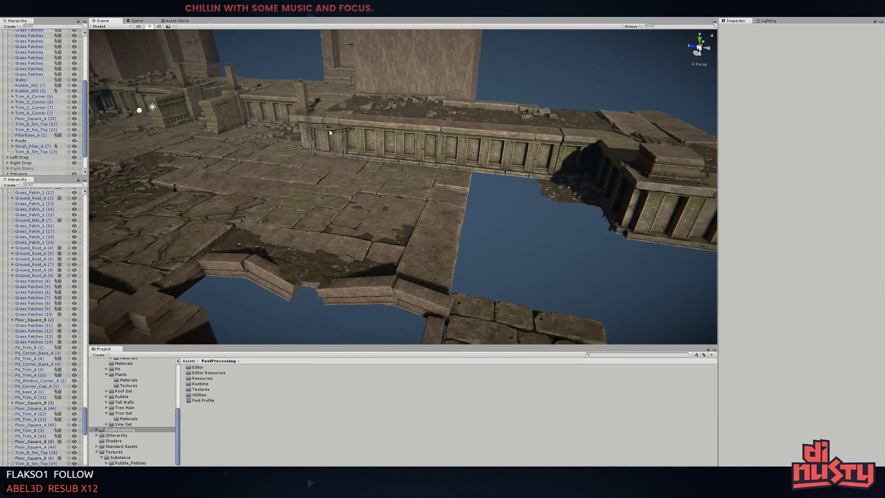
click(388, 139)
mouse_move(388, 140)
right_down()
mouse_move(580, 151)
mouse_move(385, 174)
right_up()
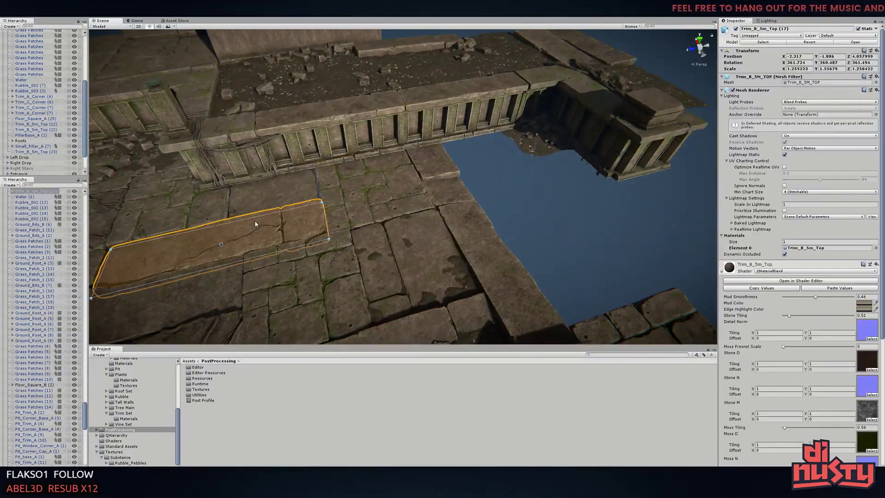
Push floor tiles out over the water and frame Floor_Square_A (47)
shift+click(399, 227)
drag(398, 227, 511, 192)
click(369, 182)
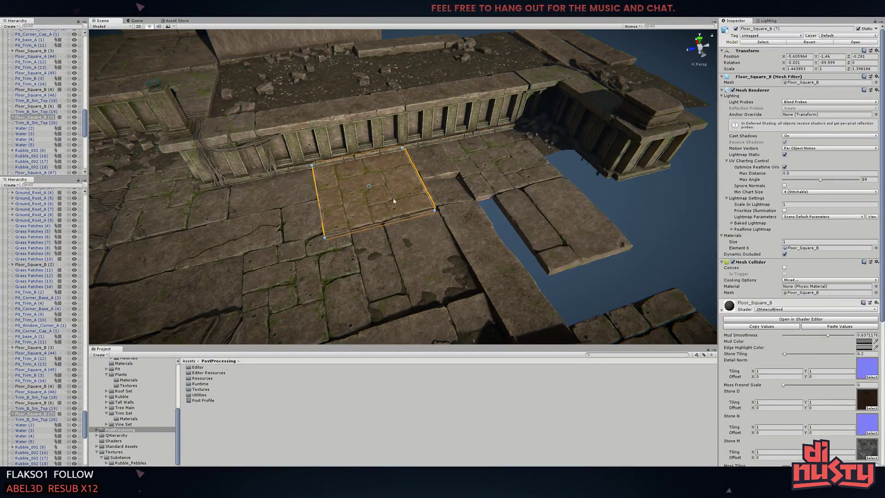
right_drag(369, 182, 461, 171)
click(542, 209)
key(f)
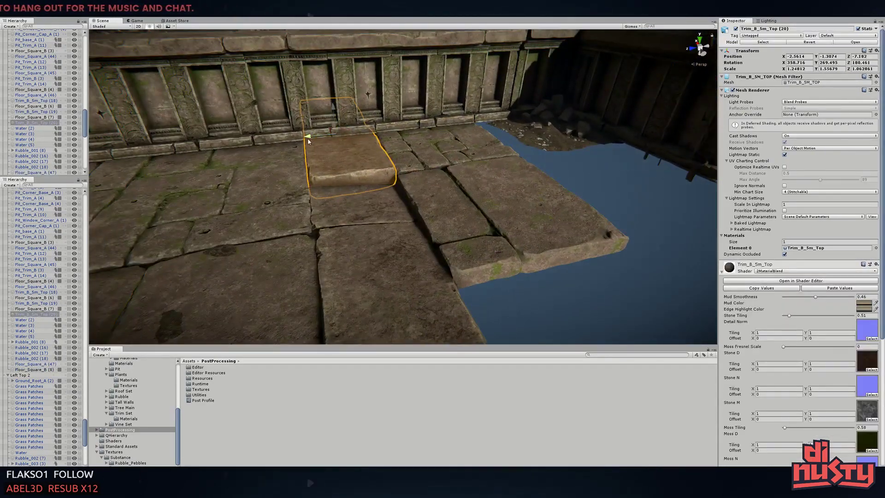
mouse_move(423, 229)
right_down()
mouse_move(497, 181)
mouse_move(479, 185)
right_up()
Duplicate a floor tile and rotate the copy to vary the pattern
click(523, 226)
key(ctrl+d)
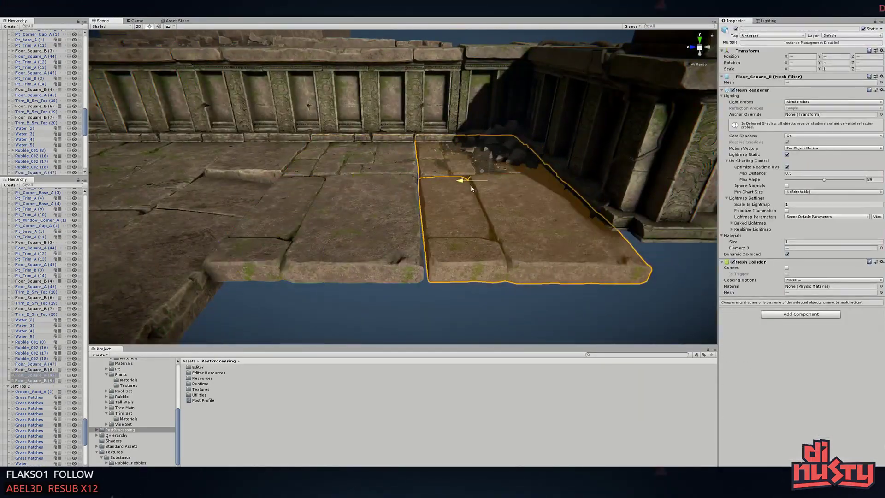
key(f)
drag(442, 152, 532, 183)
right_drag(532, 182, 559, 103)
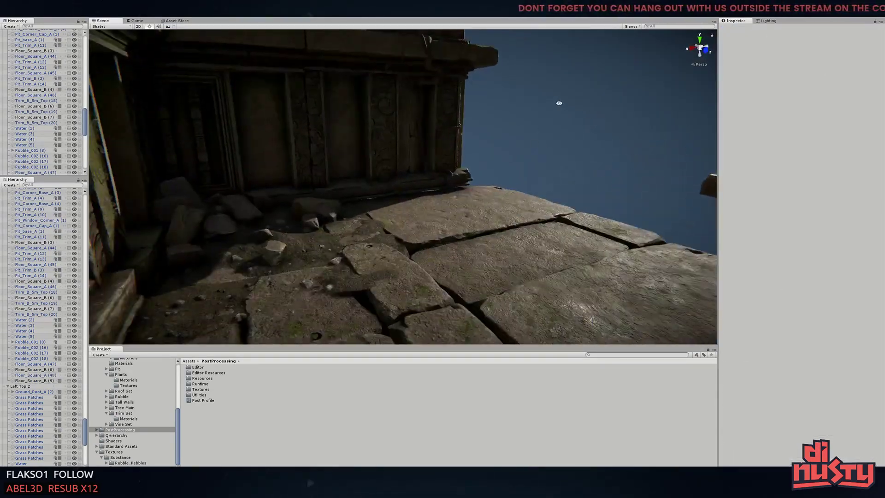
Move Floor_Square_B (11) into the gap by the bridge, then select the four gap tiles
click(508, 240)
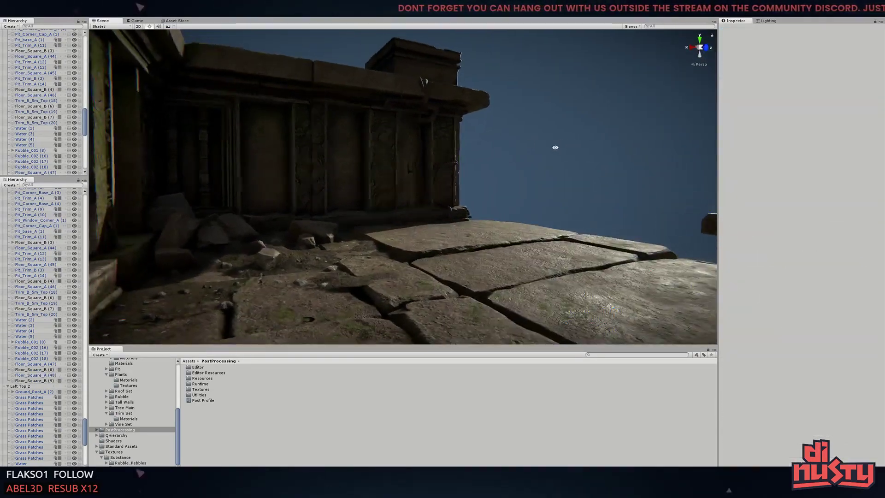
click(237, 247)
mouse_move(237, 247)
right_down()
mouse_move(285, 168)
mouse_move(267, 194)
right_up()
click(415, 216)
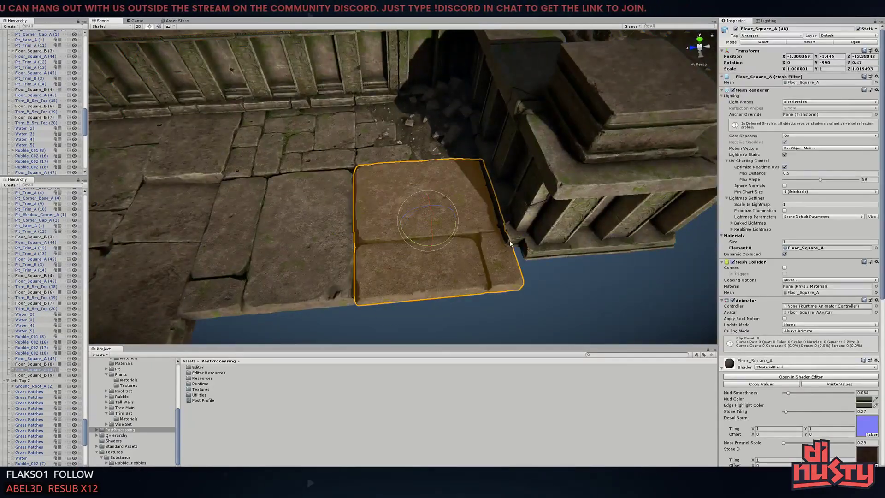
mouse_move(414, 216)
right_down()
mouse_move(458, 171)
mouse_move(368, 231)
right_up()
click(286, 134)
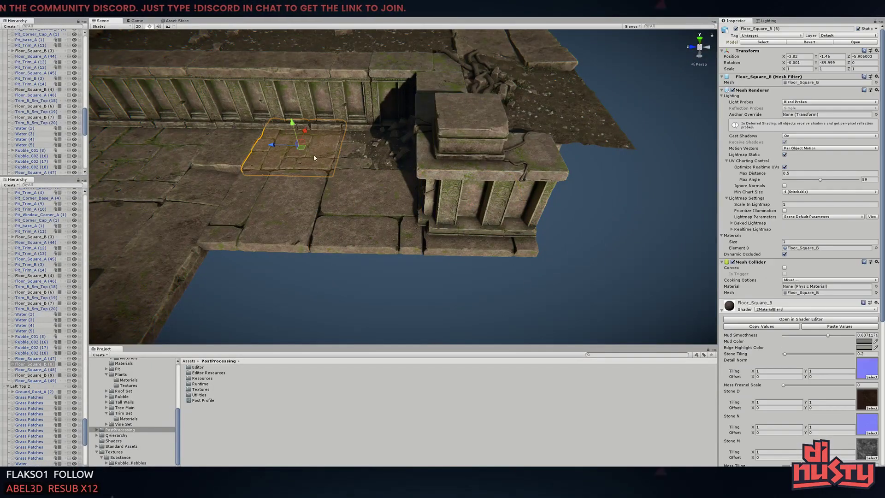
mouse_move(286, 134)
right_down()
mouse_move(334, 246)
mouse_move(360, 208)
right_up()
click(567, 182)
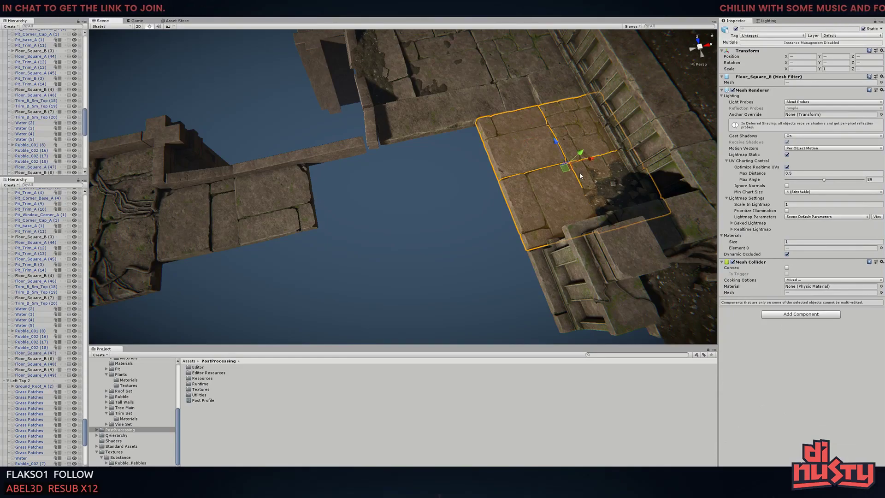
right_drag(567, 183, 402, 264)
click(467, 239)
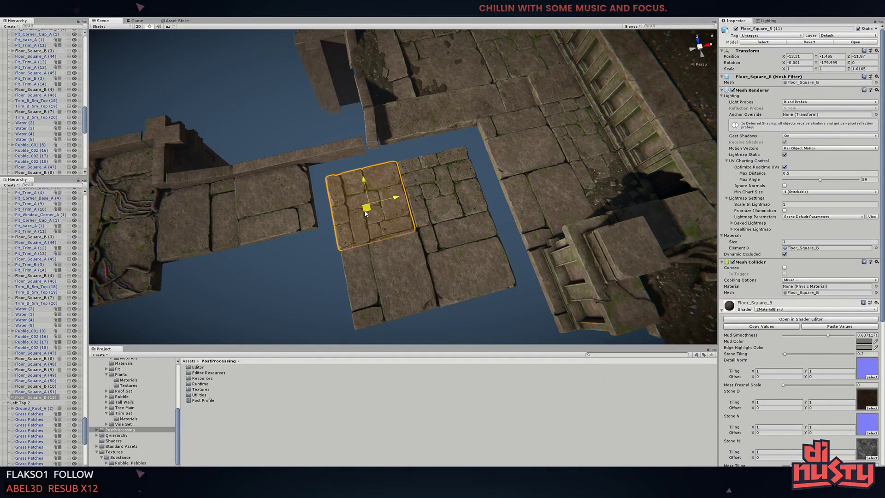
right_drag(365, 213, 359, 207)
drag(318, 157, 420, 250)
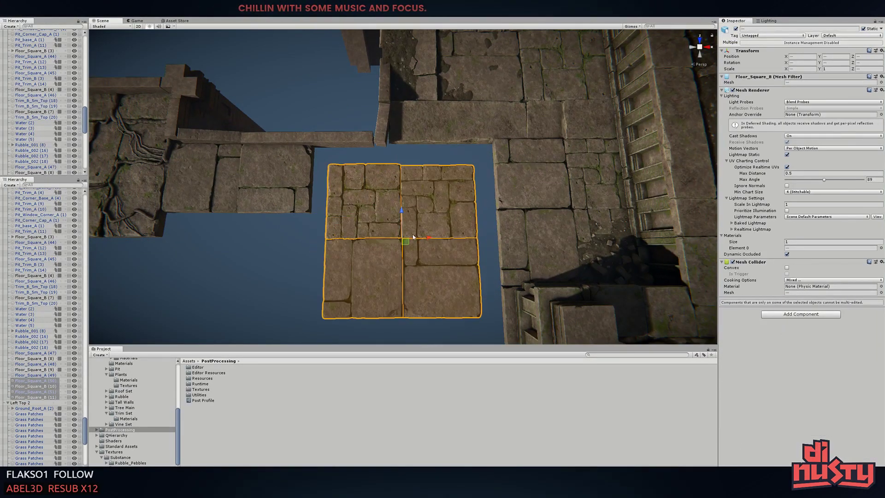
Duplicate the four-tile group and rotate the copies to continue paving over the water
mouse_move(413, 237)
right_down()
mouse_move(372, 253)
mouse_move(461, 212)
right_up()
click(514, 204)
middle_drag(513, 204, 323, 199)
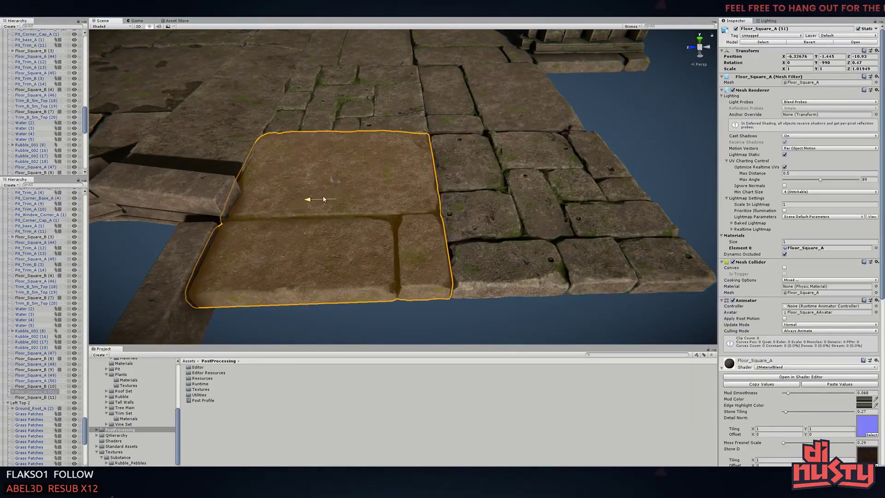
right_drag(324, 199, 391, 199)
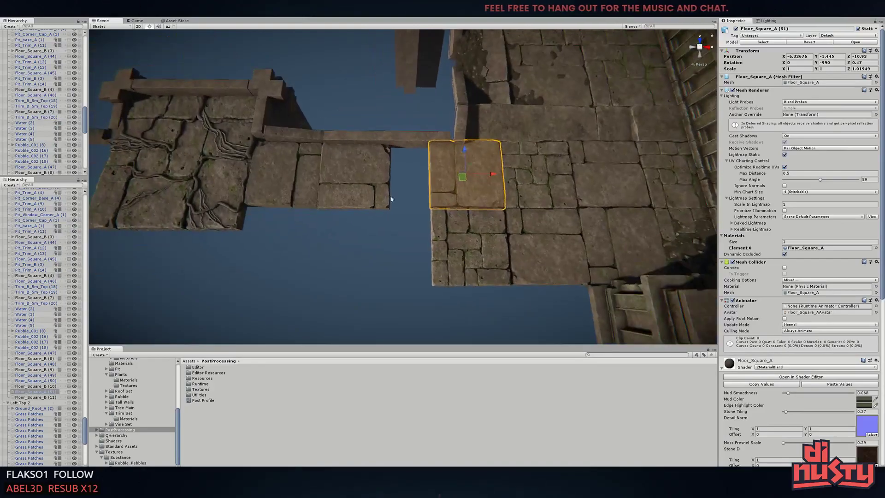
key(ctrl+d)
key(e)
drag(391, 199, 461, 197)
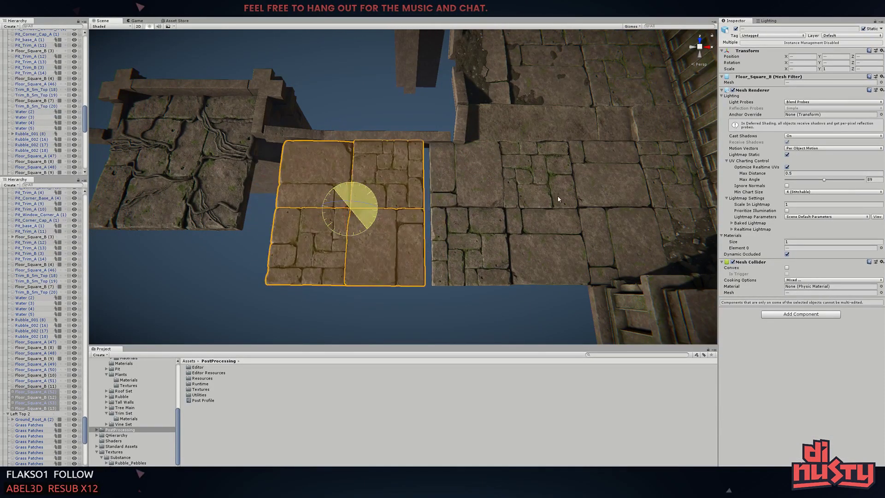
key(t)
click(406, 203)
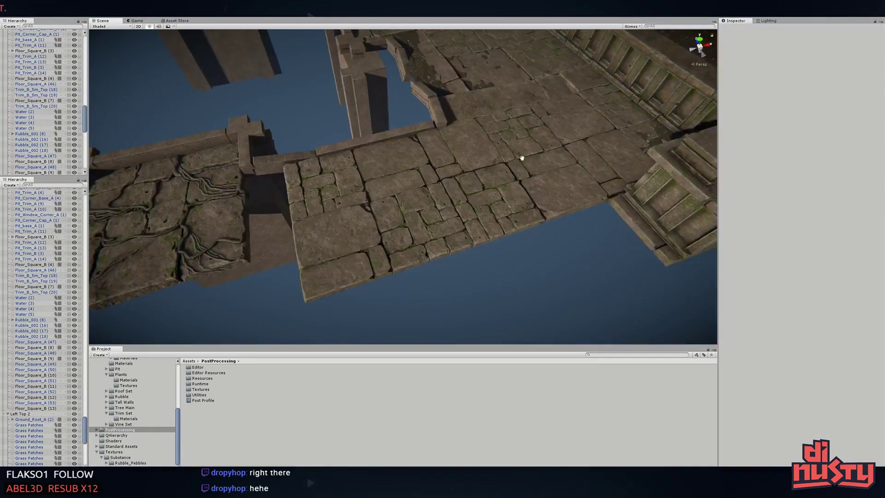
Select Water (4) and a second water plane and rename them to Dirt
middle_drag(522, 158, 480, 251)
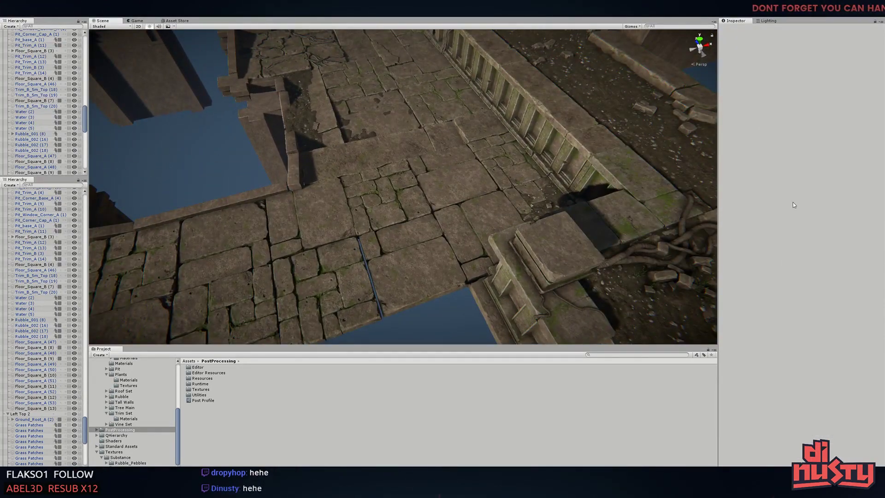
scroll(254, 274, down, 5)
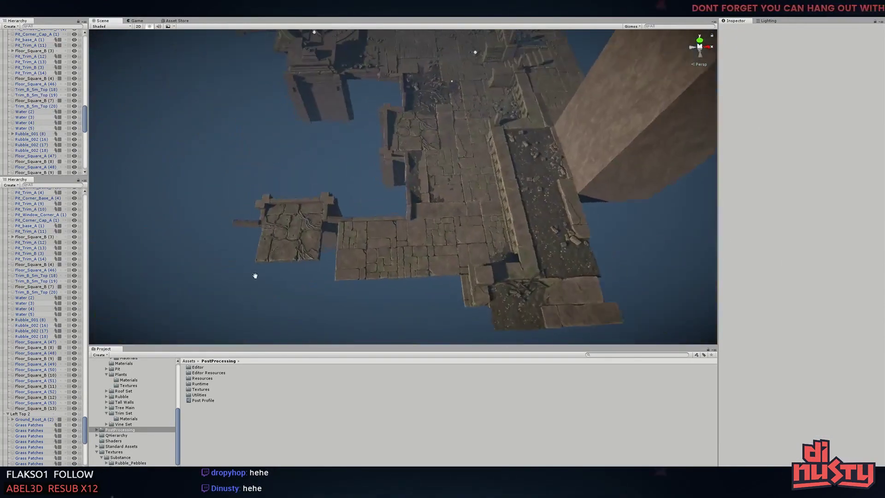
alt+drag(253, 275, 528, 141)
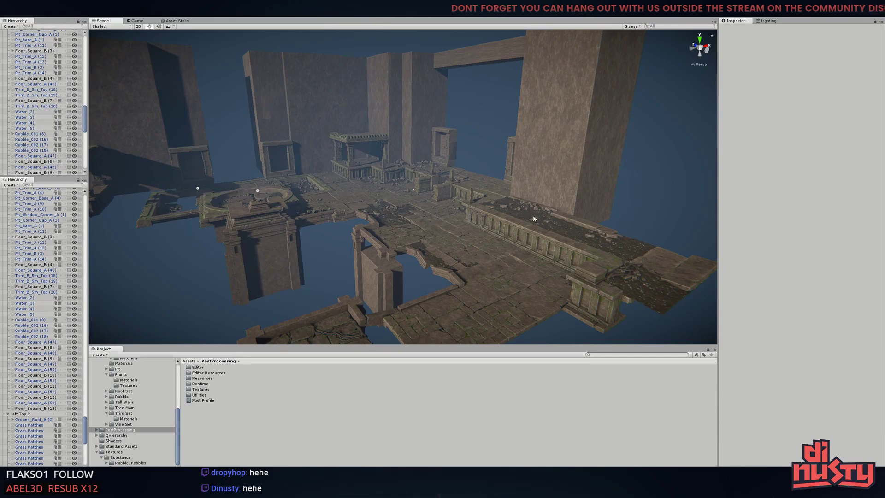
scroll(533, 218, up, 2)
click(529, 208)
shift+click(613, 252)
alt+drag(613, 251, 614, 276)
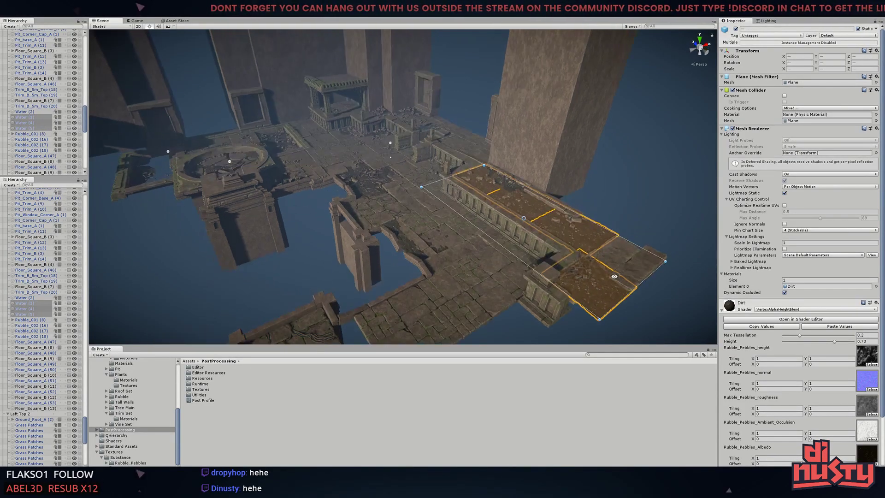
text(Dirt)
key(Return)
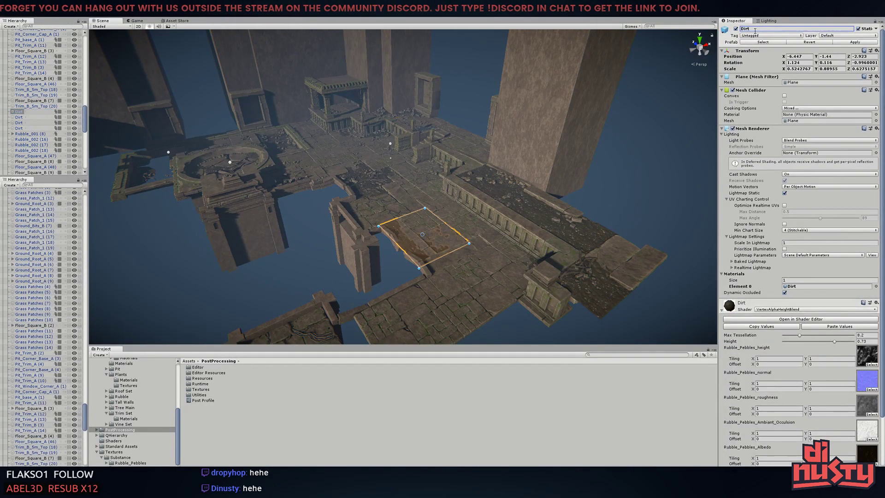
Frame Grass_Patch_1 (15), select the Water (1) plane, and raise the view to the temple ledge
click(376, 184)
key(f)
click(349, 175)
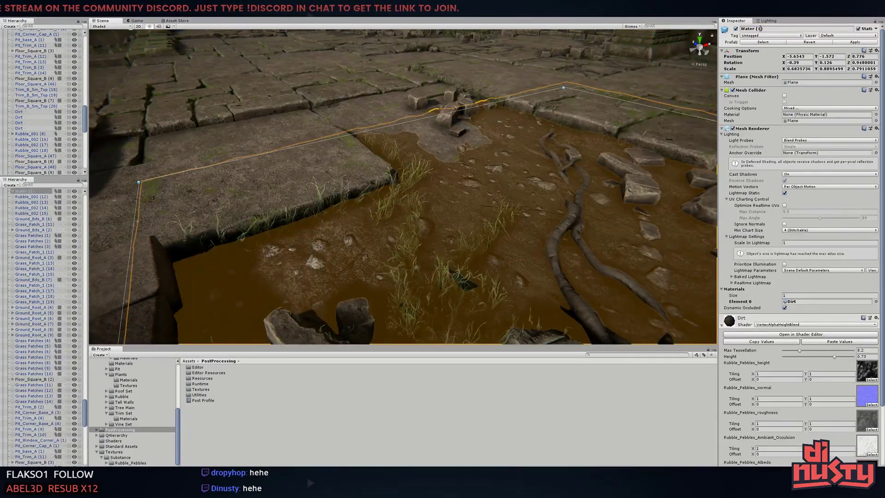
right_drag(523, 80, 522, 80)
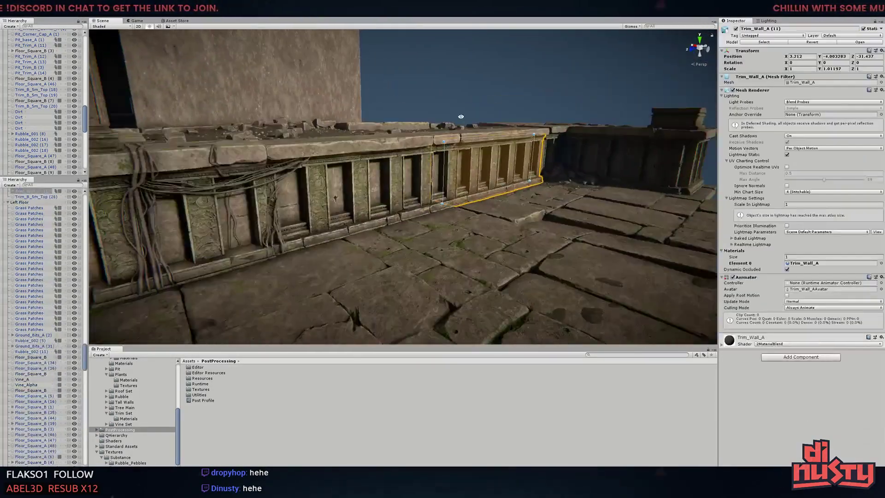
right_drag(613, 72, 607, 78)
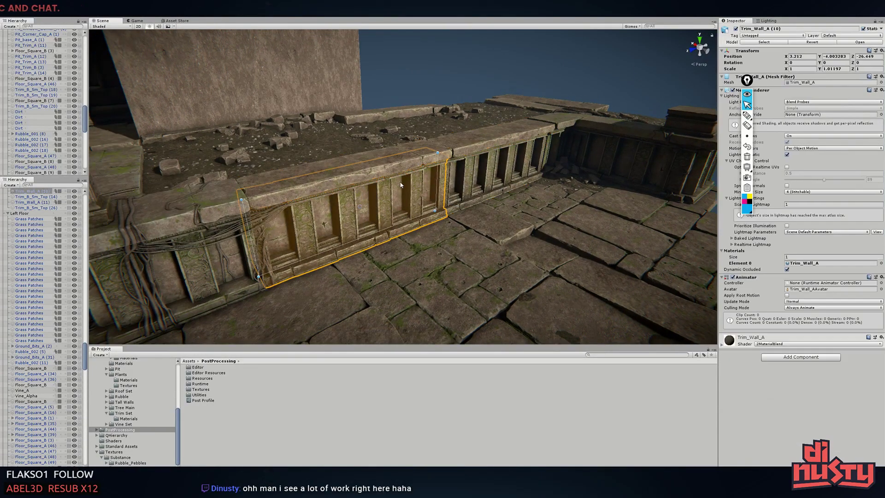
Delete the top trim slab Trim_B_Sm_Top (13) and the wall piece Trim_Wall_A (11)
click(443, 155)
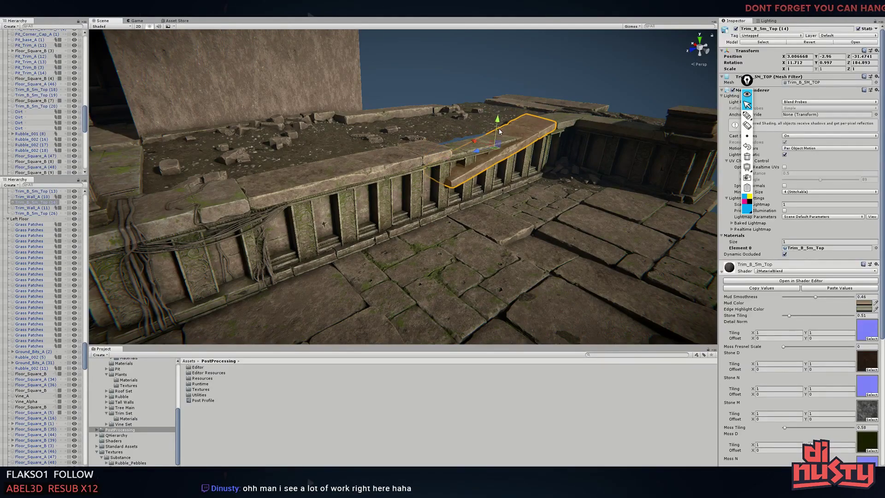
key(Delete)
click(497, 169)
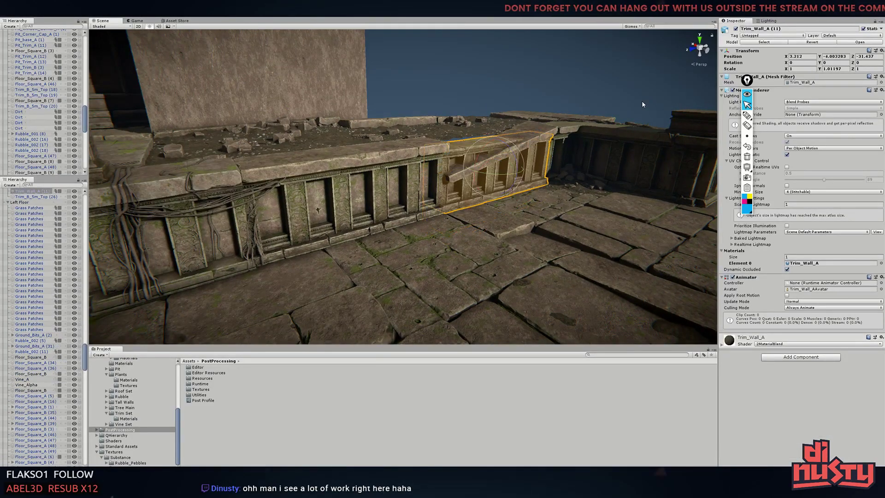
key(Delete)
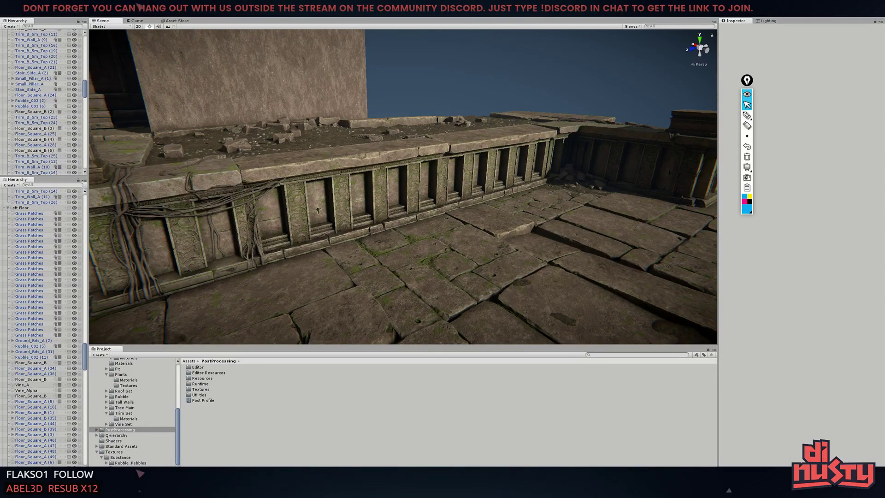
Select the dirt quad on the ledge, leaving the irregular dirt patch unselected
click(407, 99)
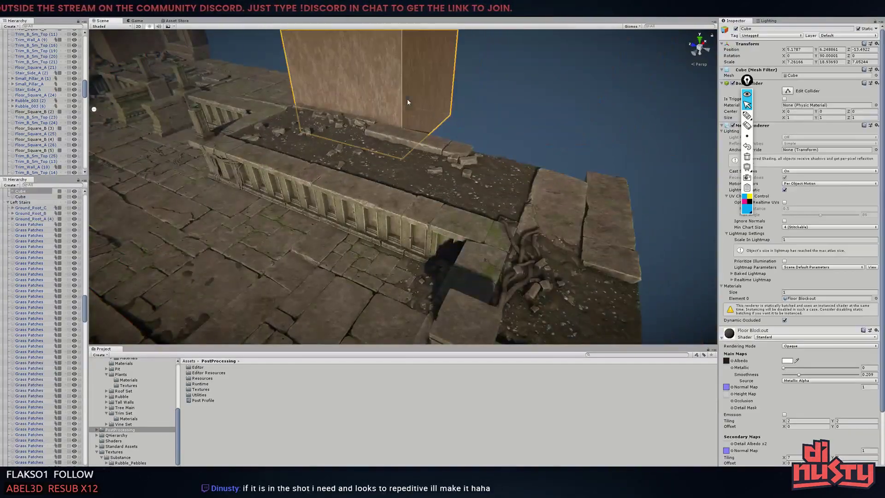
mouse_move(408, 99)
right_down()
mouse_move(483, 193)
mouse_move(414, 194)
right_up()
click(415, 194)
ctrl+click(414, 111)
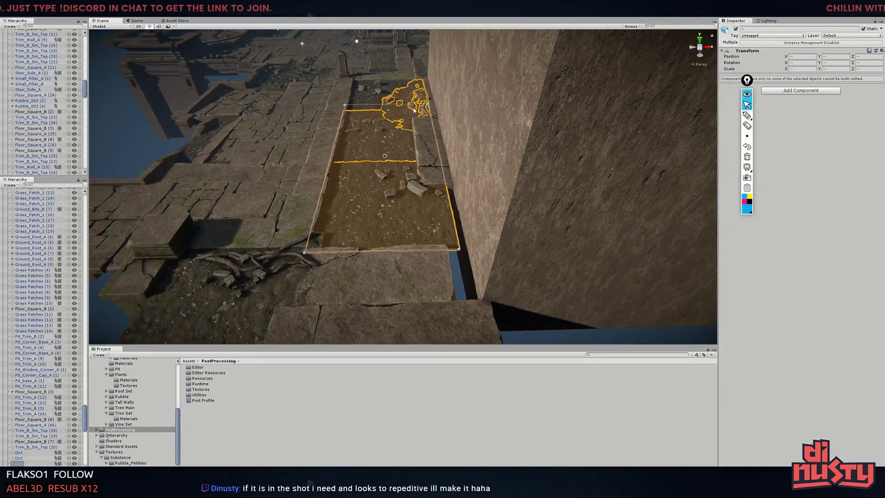
ctrl+click(396, 105)
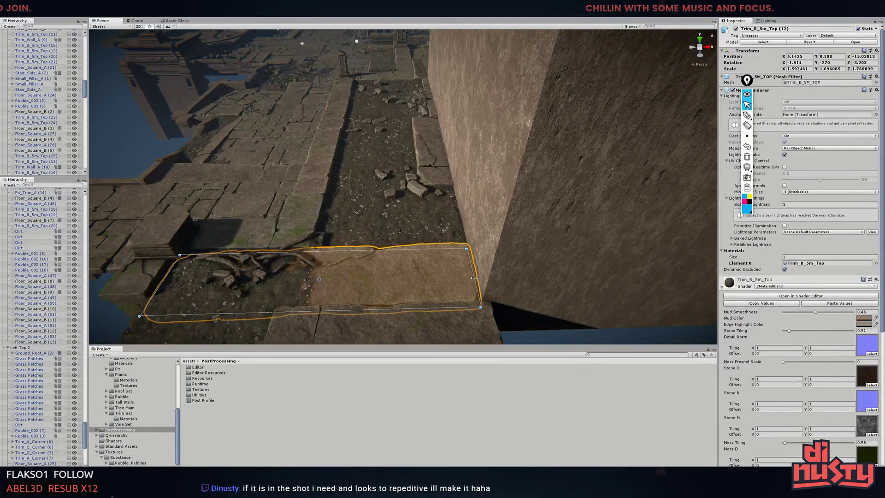
Inspect the top trim piece Trim_B_Sm_Top (12) on the ledge from several angles
right_drag(450, 173, 544, 203)
click(544, 203)
click(533, 290)
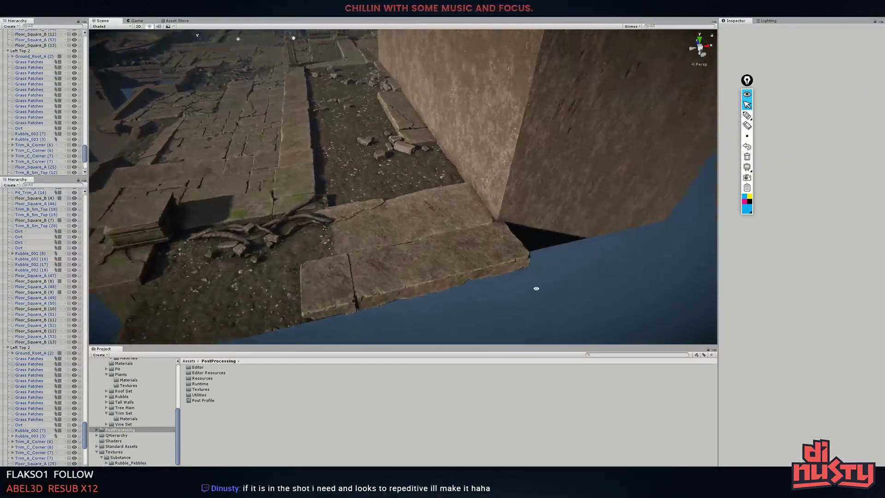
mouse_move(534, 290)
right_down()
mouse_move(548, 302)
mouse_move(431, 172)
right_up()
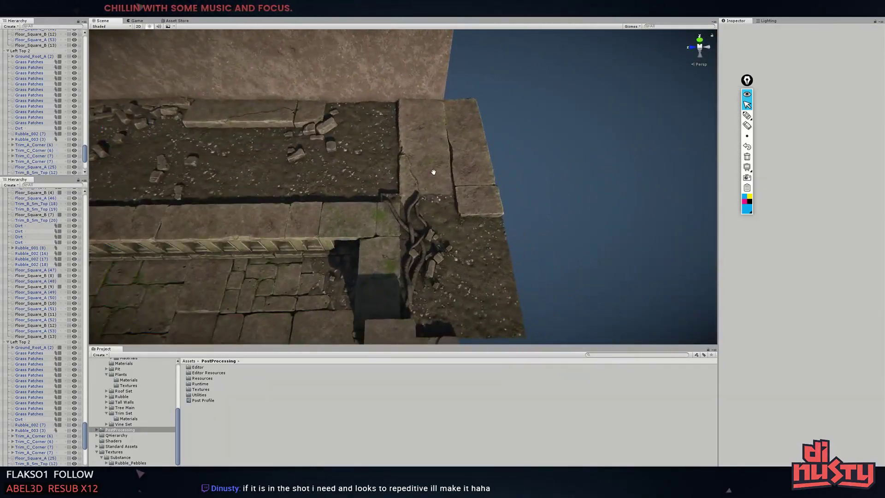
click(488, 221)
right_drag(489, 220, 584, 200)
click(484, 182)
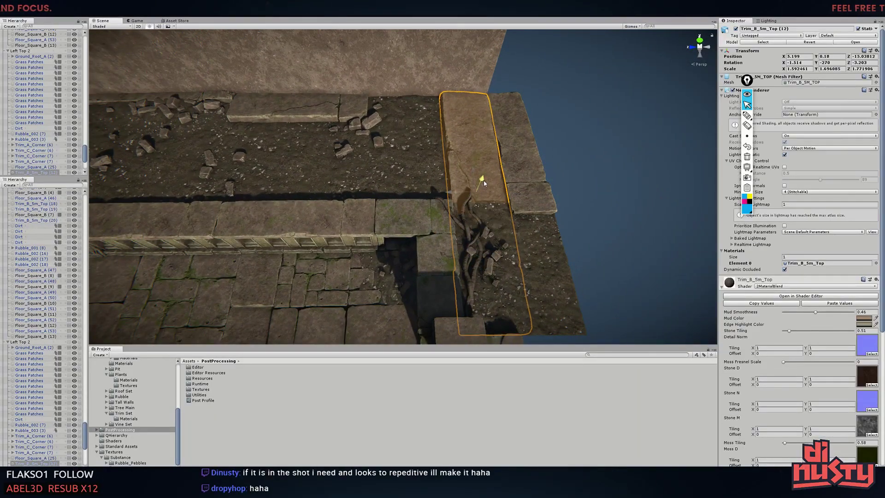
click(483, 183)
mouse_move(484, 182)
right_down()
mouse_move(503, 138)
mouse_move(291, 186)
right_up()
Delete the small pillar Small_Pillar_A (7) beside the pillared wall
click(291, 185)
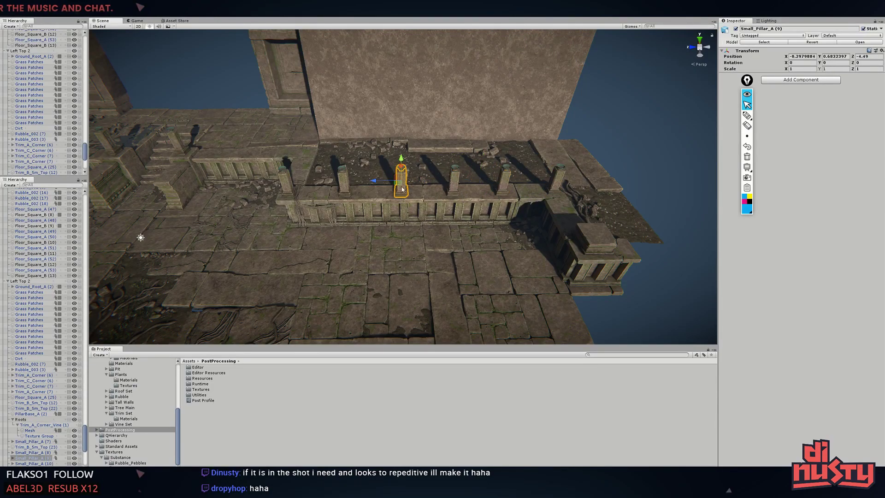
right_drag(567, 138, 573, 128)
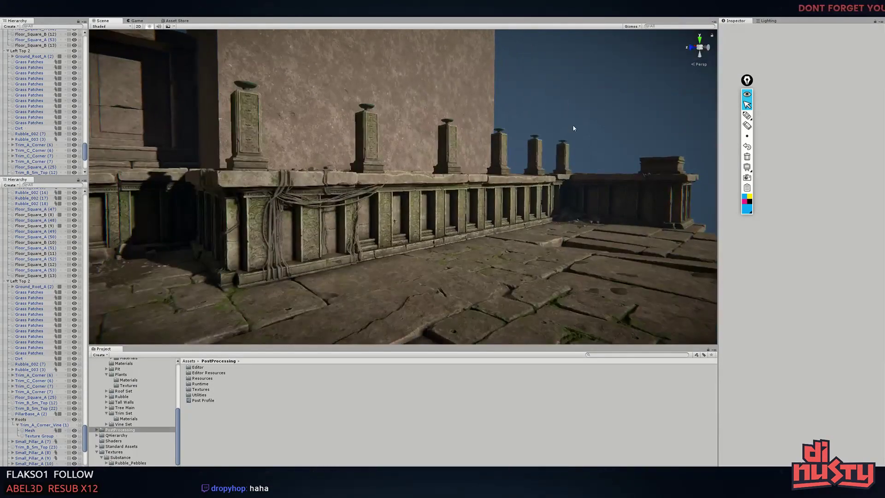
key(Delete)
right_drag(381, 142, 555, 132)
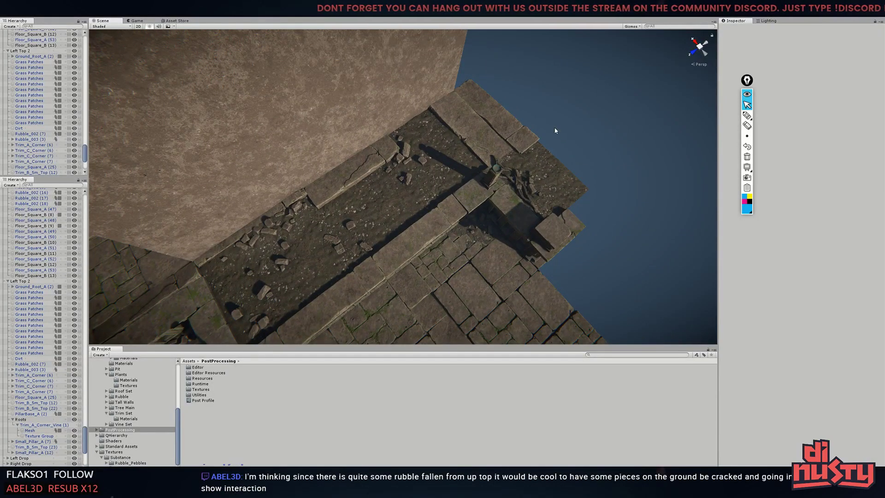
Nudge the ledge's stone trim piece along its length, Position Z from -10.14 to about -10.29
mouse_move(747, 115)
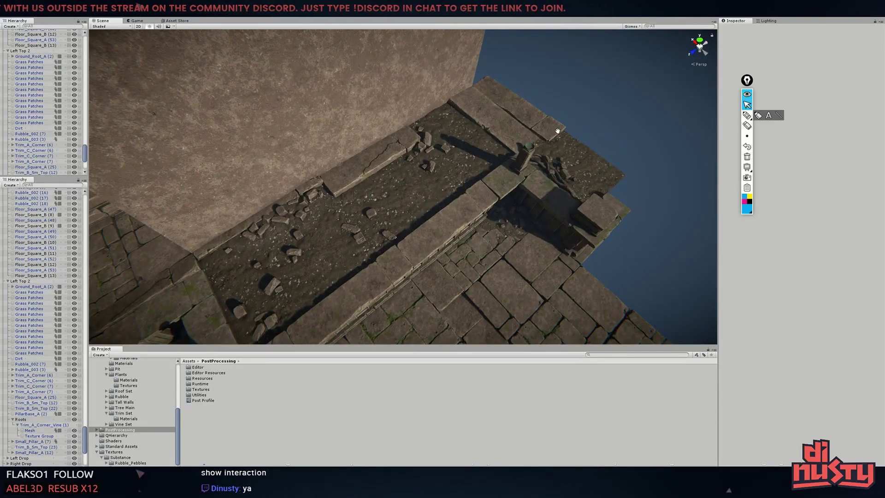
right_drag(557, 131, 400, 160)
click(400, 160)
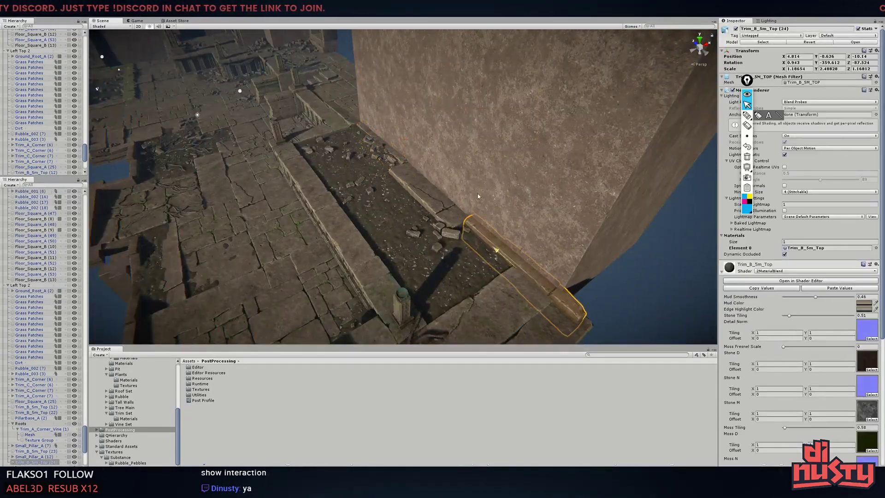
right_drag(478, 196, 541, 254)
key(t)
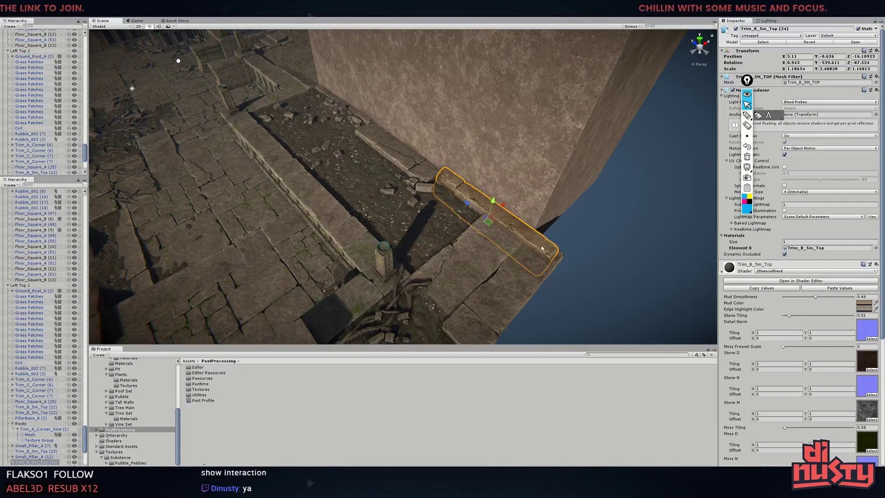
click(573, 233)
right_drag(573, 233, 546, 234)
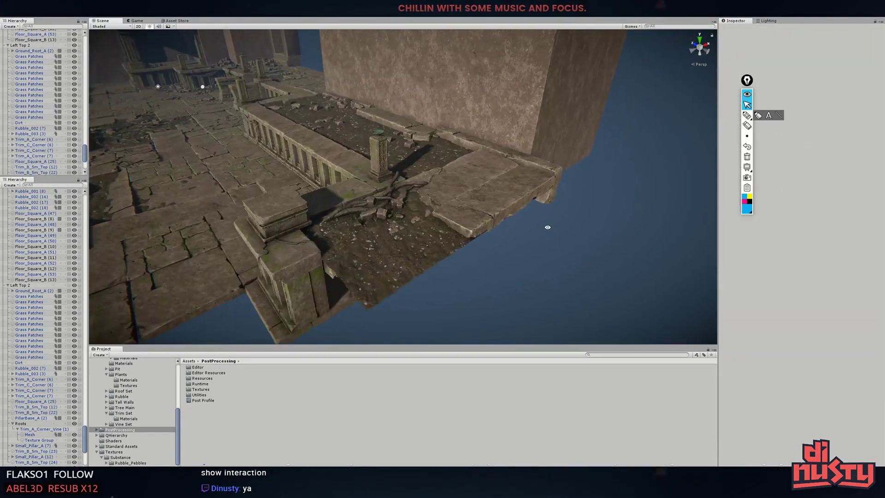
click(373, 242)
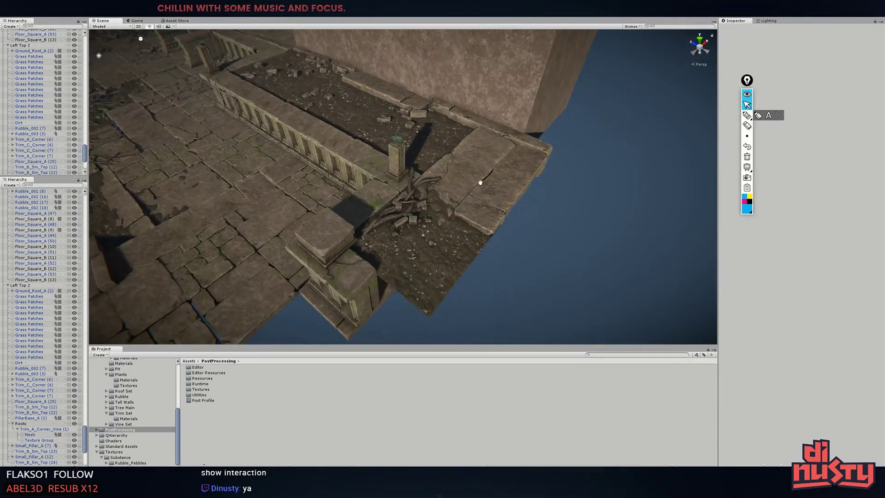
mouse_move(347, 246)
right_down()
mouse_move(547, 190)
mouse_move(526, 153)
right_up()
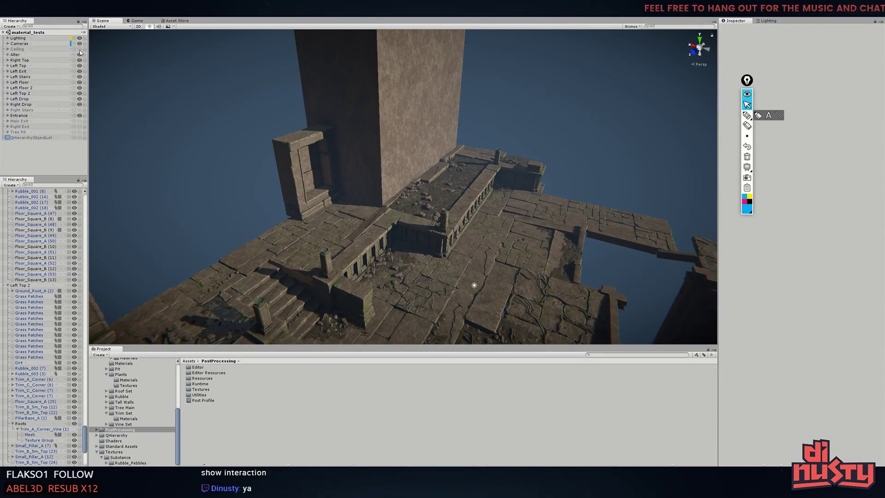
Make the Main Exit and Tree Pit groups visible and survey the ruins
click(79, 121)
click(80, 131)
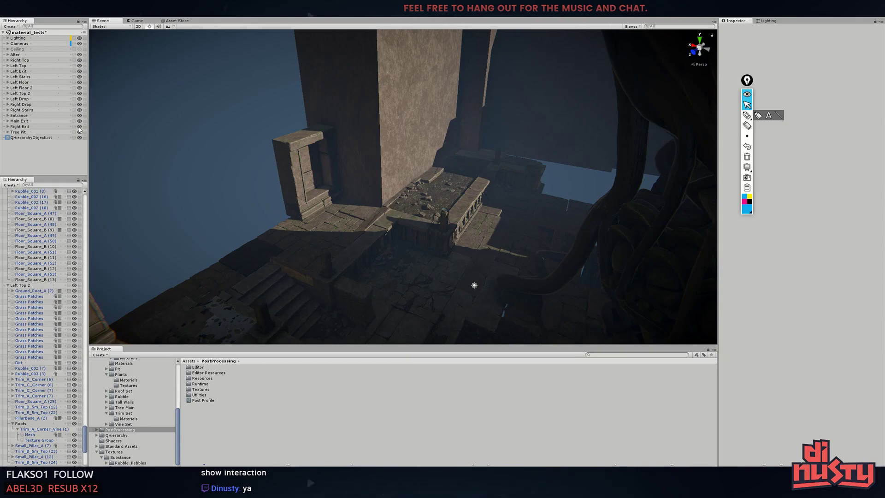
right_drag(322, 197, 523, 201)
click(374, 189)
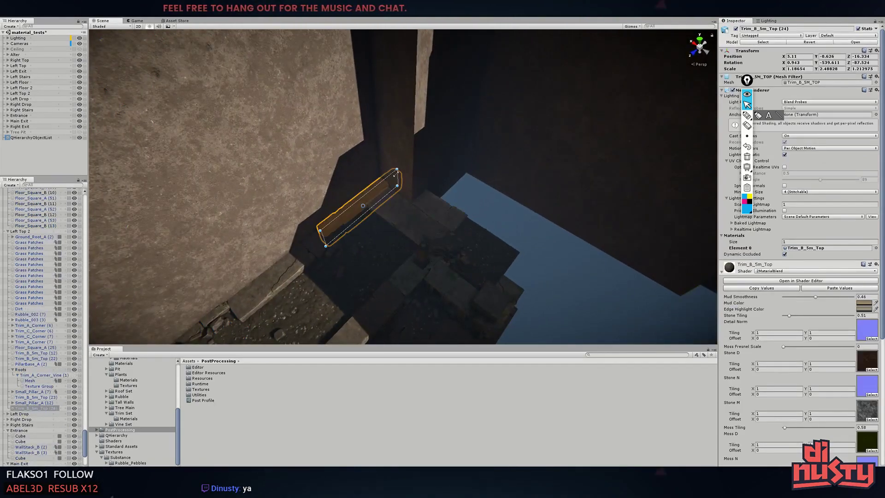
mouse_move(317, 150)
right_down()
mouse_move(464, 172)
mouse_move(547, 164)
right_up()
mouse_move(313, 90)
right_down()
mouse_move(258, 194)
mouse_move(335, 198)
right_up()
click(259, 192)
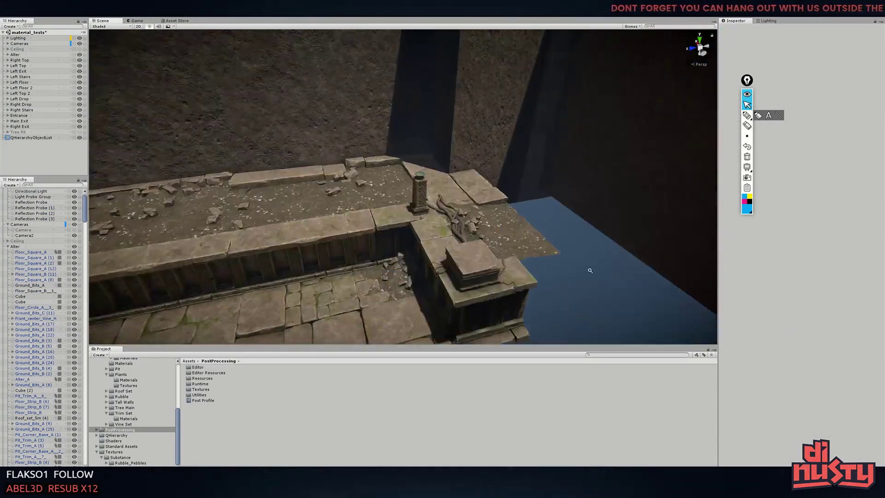
click(335, 199)
right_drag(343, 158, 401, 196)
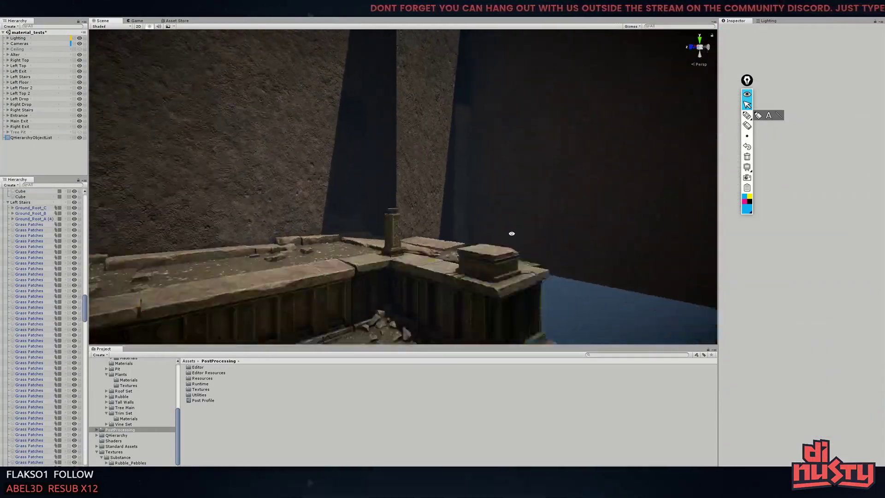
Duplicate the ledge's rubble cluster and move the copy onto the lower floor
click(401, 196)
key(ctrl+d)
alt+drag(401, 195, 410, 186)
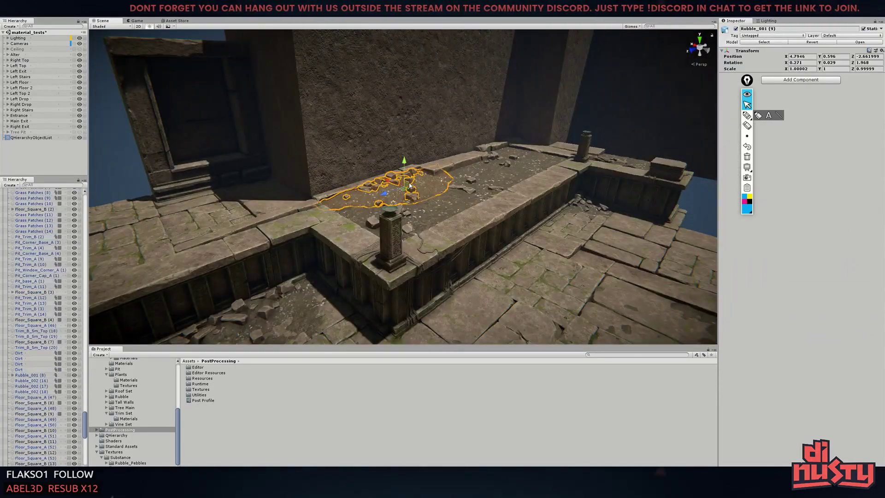
mouse_move(520, 282)
mouse_down()
mouse_move(530, 277)
mouse_move(390, 189)
mouse_move(402, 173)
mouse_move(366, 192)
mouse_up()
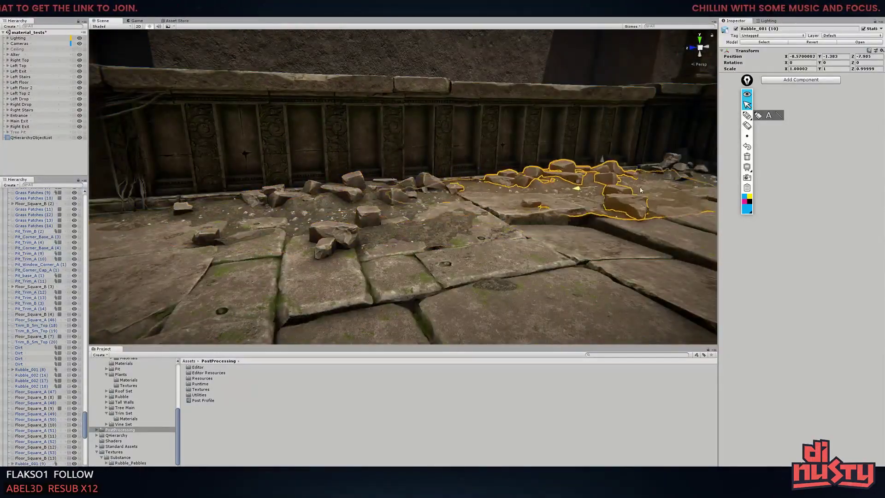
alt+drag(641, 190, 388, 189)
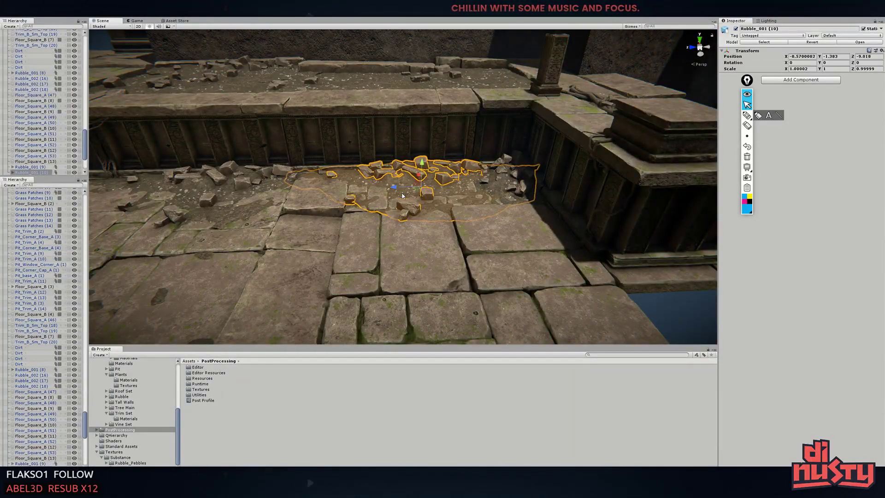
right_drag(402, 195, 383, 146)
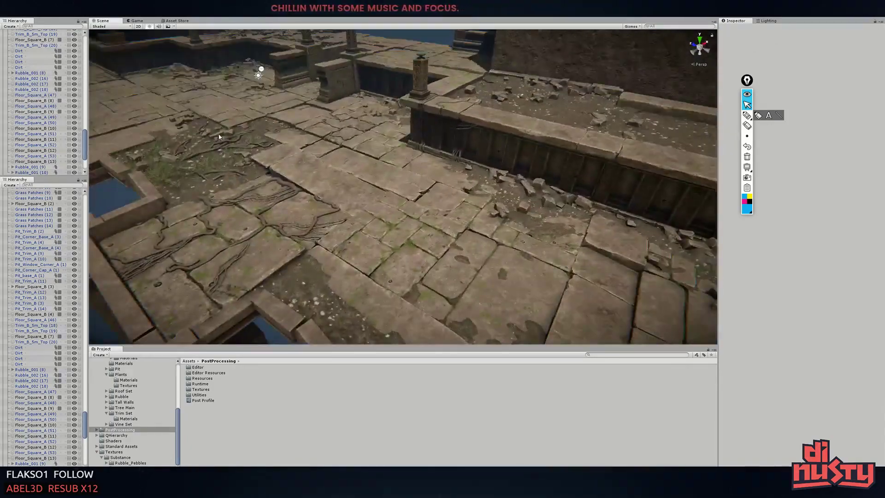
Rotate another rubble cluster, duplicate it, and place the copy along the wall base
click(295, 133)
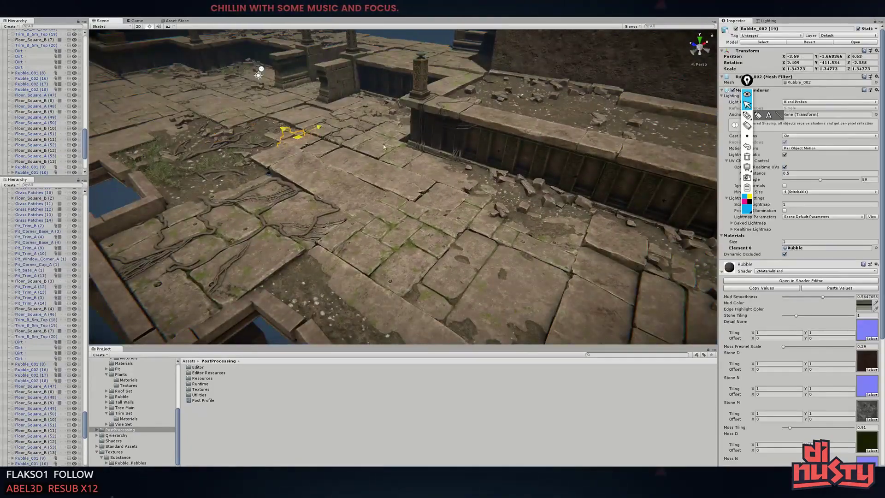
key(f)
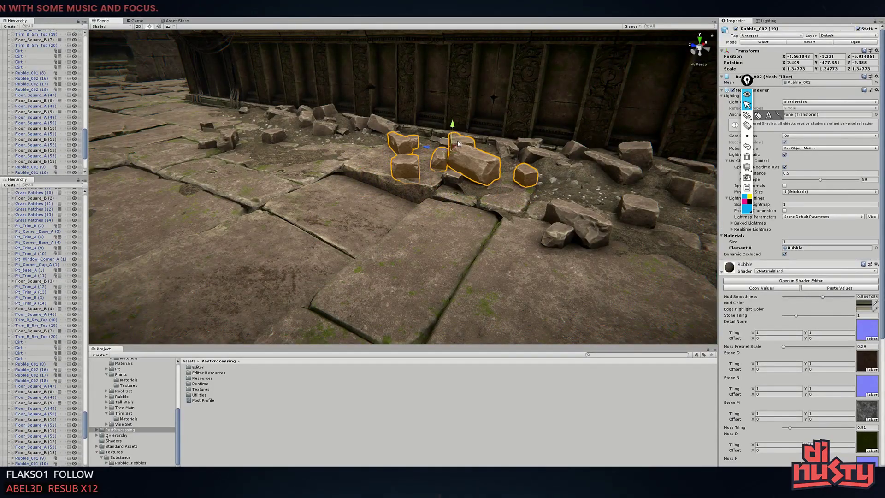
key(e)
mouse_move(458, 143)
mouse_down()
mouse_move(463, 155)
mouse_move(425, 186)
mouse_move(461, 157)
mouse_up()
key(ctrl+d)
drag(383, 166, 532, 147)
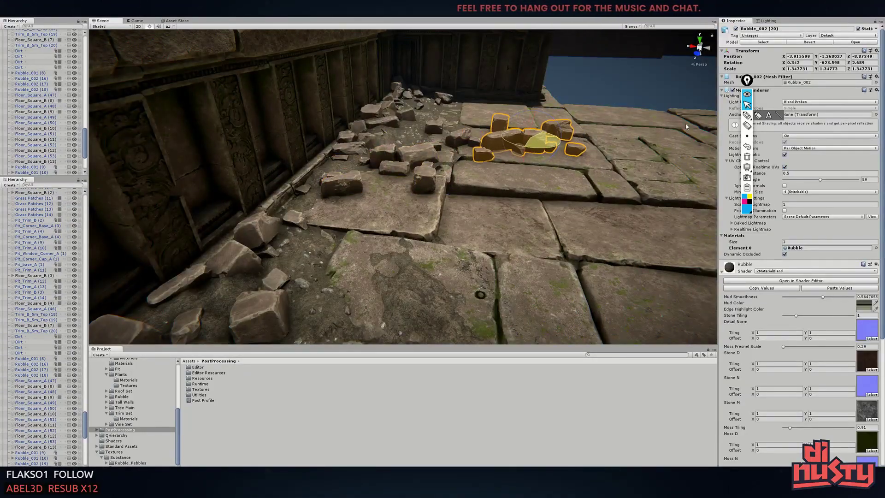
alt+drag(686, 126, 524, 242)
mouse_move(408, 178)
alt+mouse_down()
mouse_move(297, 252)
mouse_move(429, 222)
alt+mouse_up()
click(297, 251)
click(432, 224)
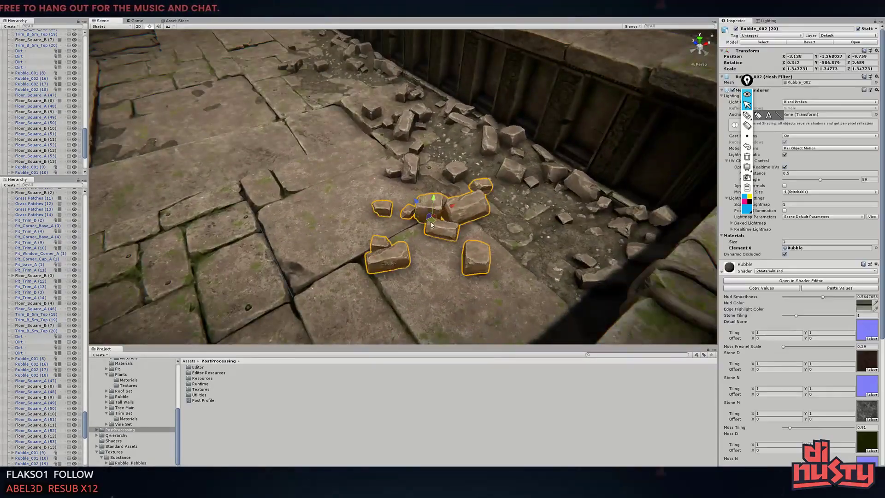
Select floor tile Floor_Square_A (46) near the rubble to rotate it
mouse_move(248, 274)
alt+mouse_down()
mouse_move(500, 212)
mouse_move(461, 269)
alt+mouse_up()
click(461, 269)
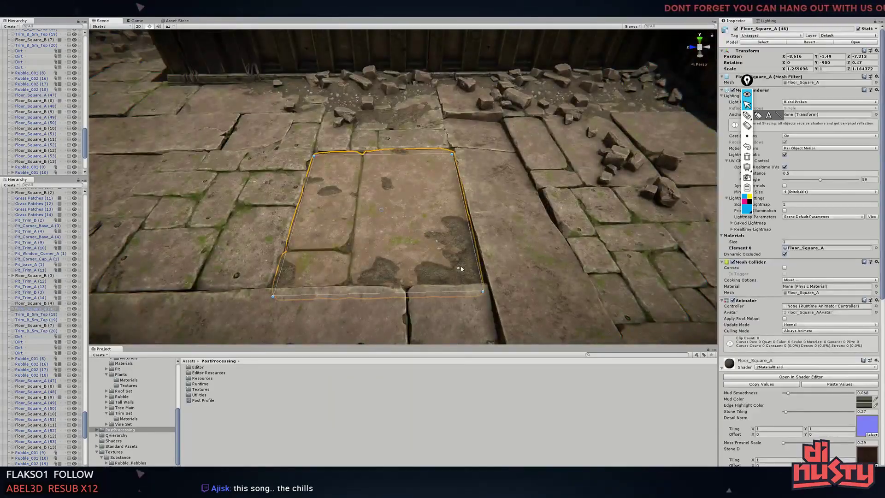
mouse_move(387, 190)
alt+mouse_down()
mouse_move(233, 232)
mouse_move(403, 213)
mouse_move(395, 196)
mouse_move(328, 221)
mouse_move(420, 117)
mouse_move(405, 240)
alt+mouse_up()
click(404, 213)
click(429, 185)
key(e)
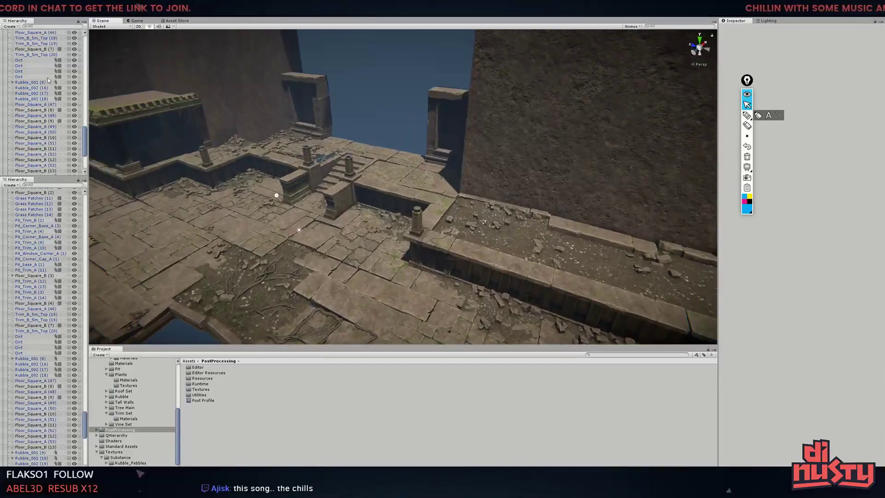
Rotate the Directional Light to about 194, 264 so shadows fall anew across the ruins
click(78, 51)
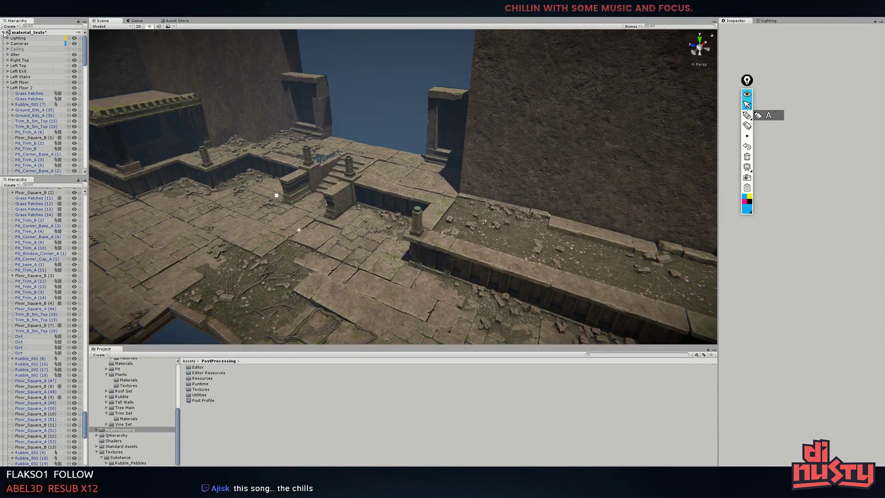
click(299, 229)
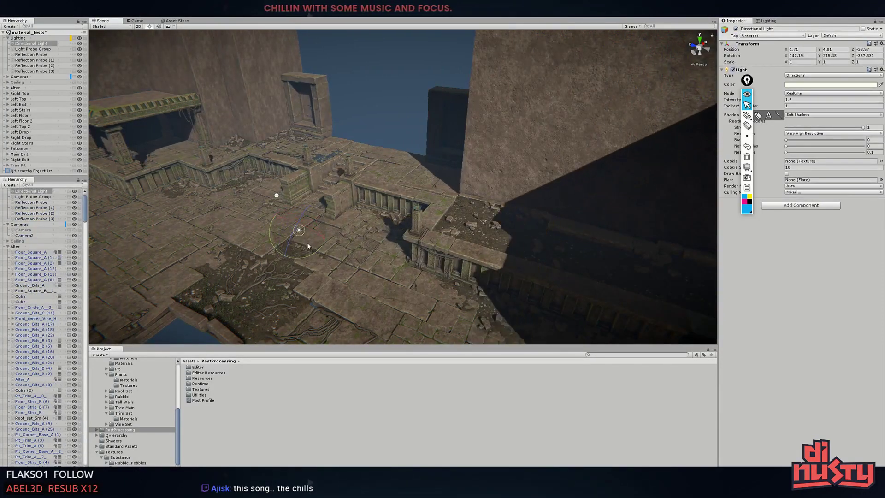
alt+drag(308, 248, 533, 157)
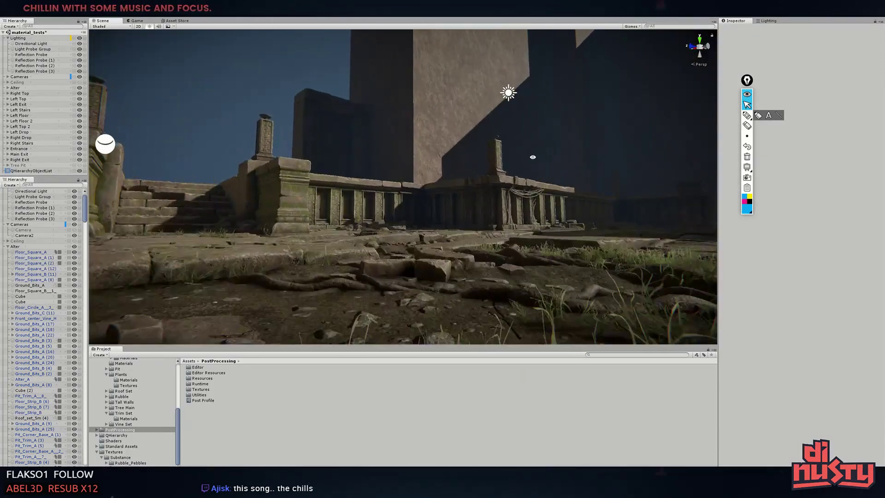
scroll(540, 158, up, 2)
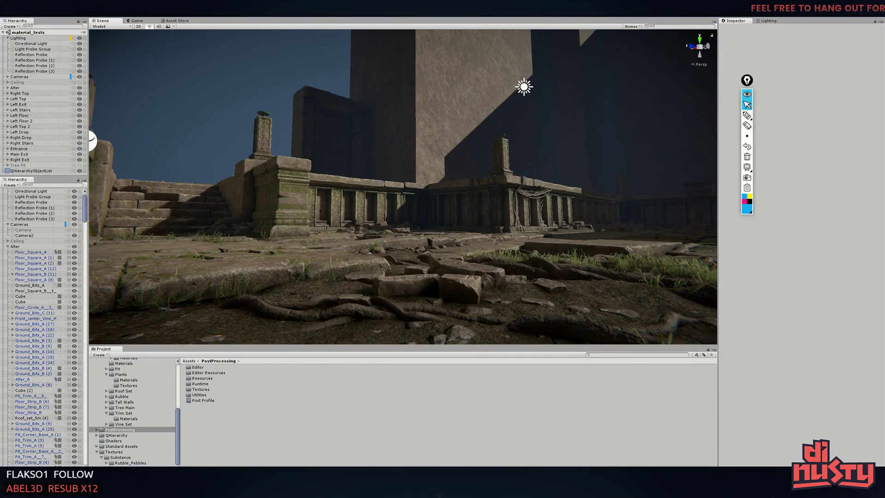
key(alt+Tab)
alt+drag(292, 107, 401, 182)
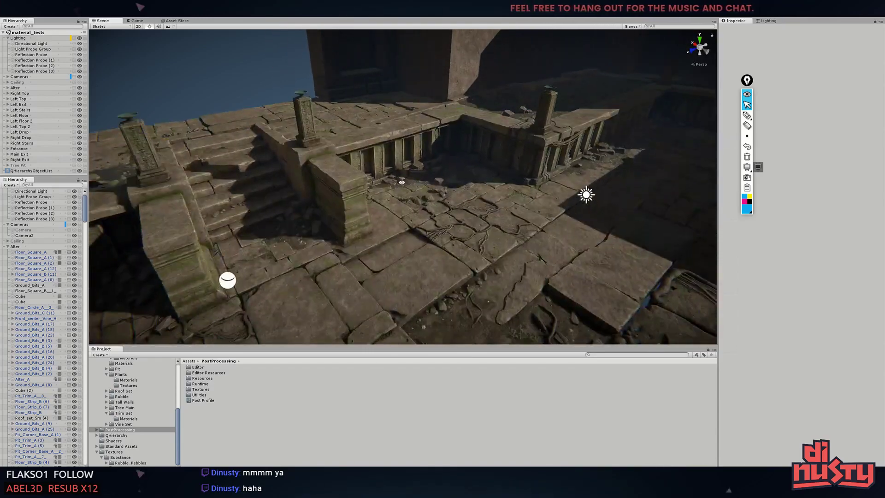
click(518, 182)
mouse_move(511, 184)
alt+mouse_down()
mouse_move(508, 202)
mouse_move(528, 189)
alt+mouse_up()
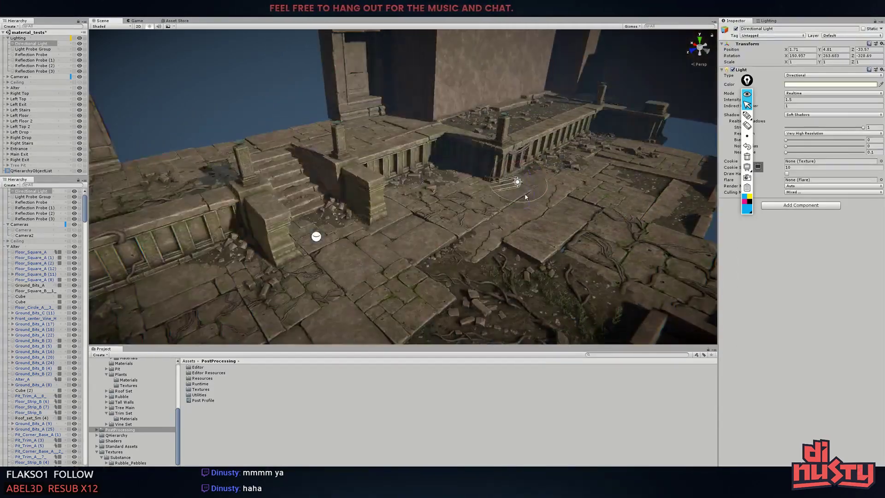
click(321, 120)
mouse_move(321, 121)
right_down()
mouse_move(331, 168)
mouse_move(378, 230)
mouse_move(350, 138)
mouse_move(572, 159)
right_up()
click(367, 111)
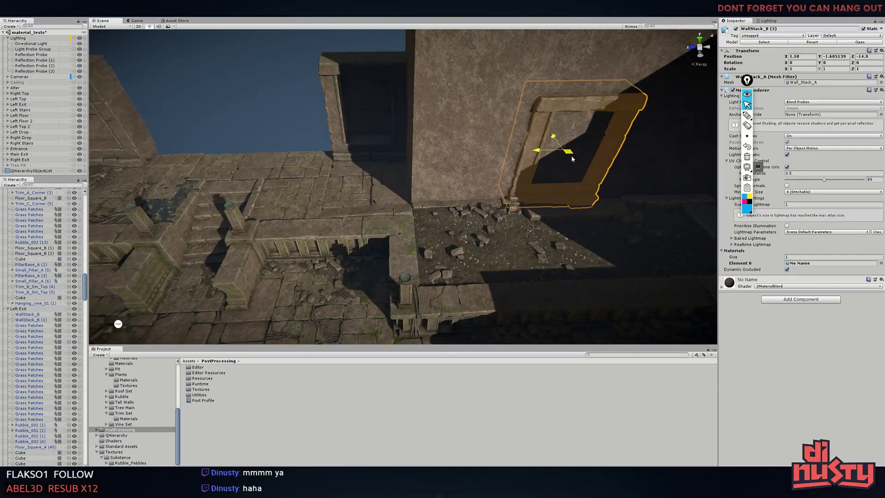
middle_drag(571, 158, 420, 158)
click(462, 132)
click(458, 125)
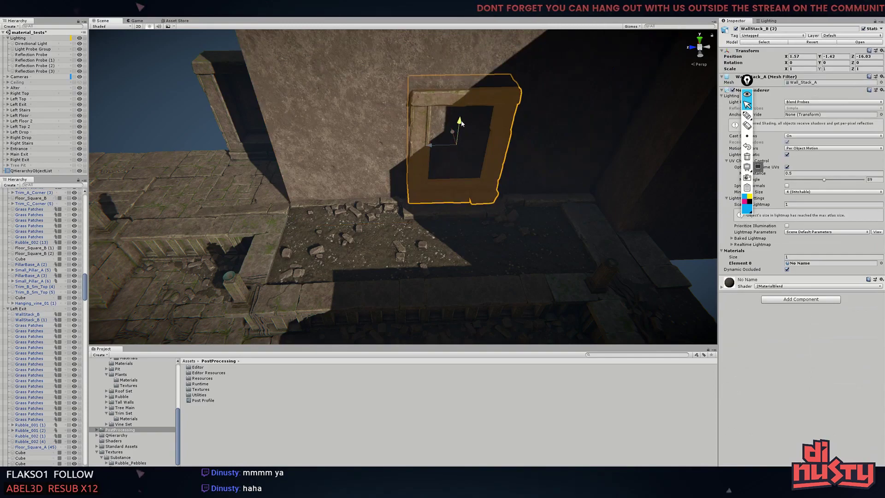
mouse_move(458, 124)
right_down()
mouse_move(311, 149)
mouse_move(414, 258)
right_up()
click(424, 265)
click(337, 276)
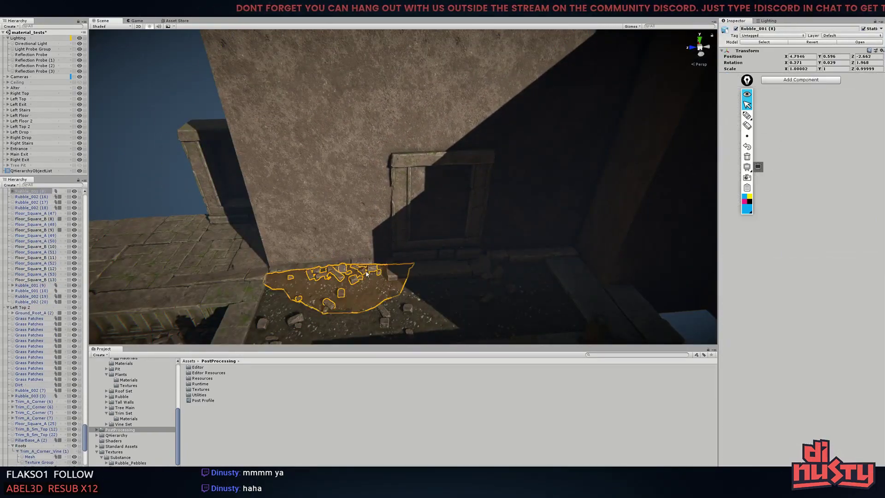
click(415, 263)
click(399, 237)
click(406, 205)
key(f)
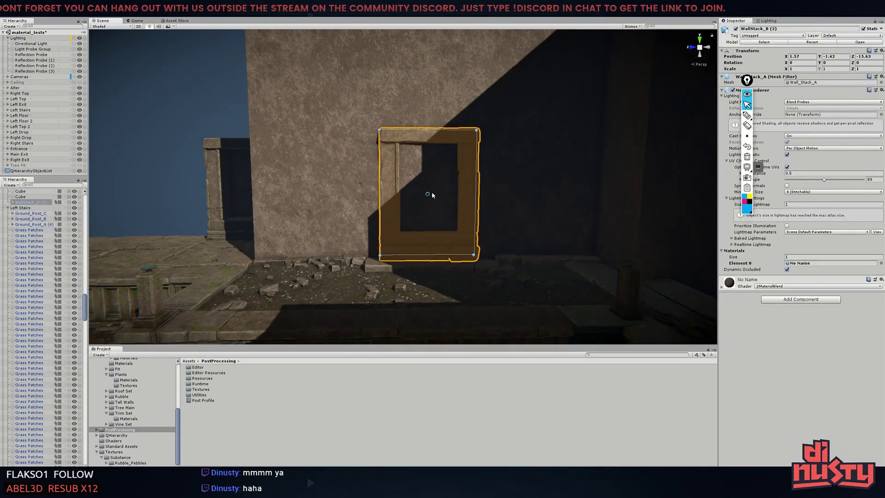
click(428, 92)
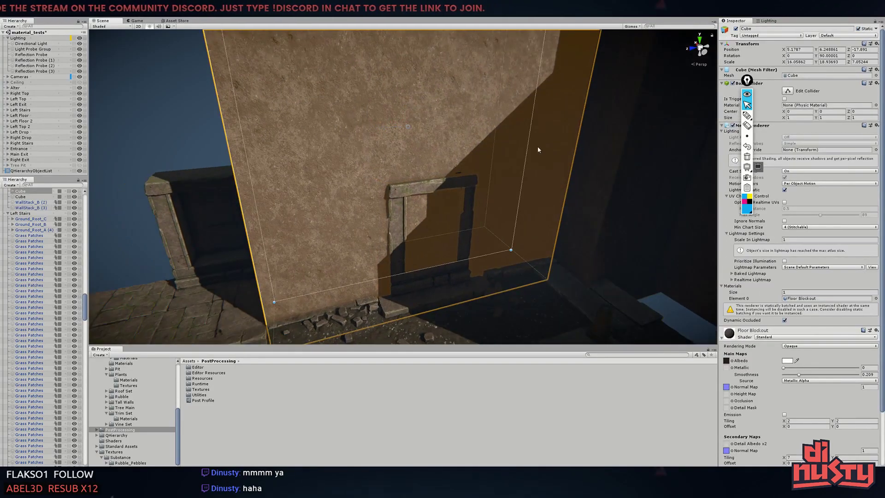
right_drag(538, 145, 380, 165)
key(ctrl+d)
drag(370, 161, 503, 158)
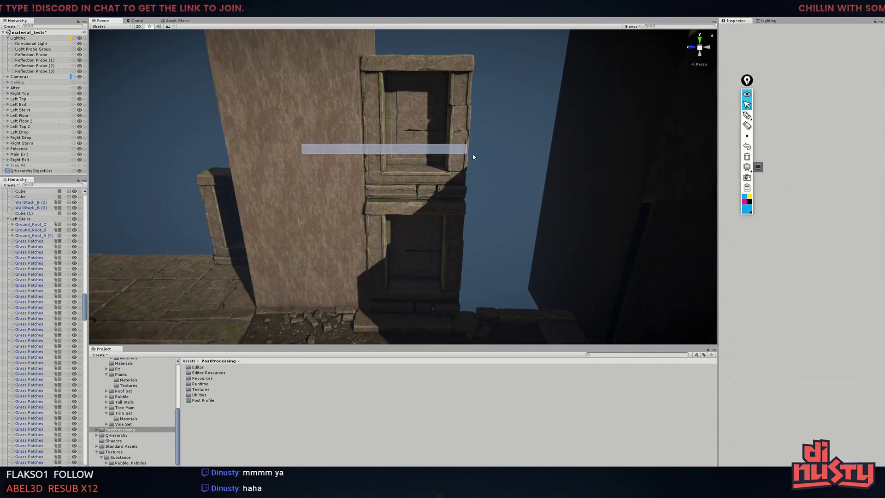
click(445, 116)
key(f)
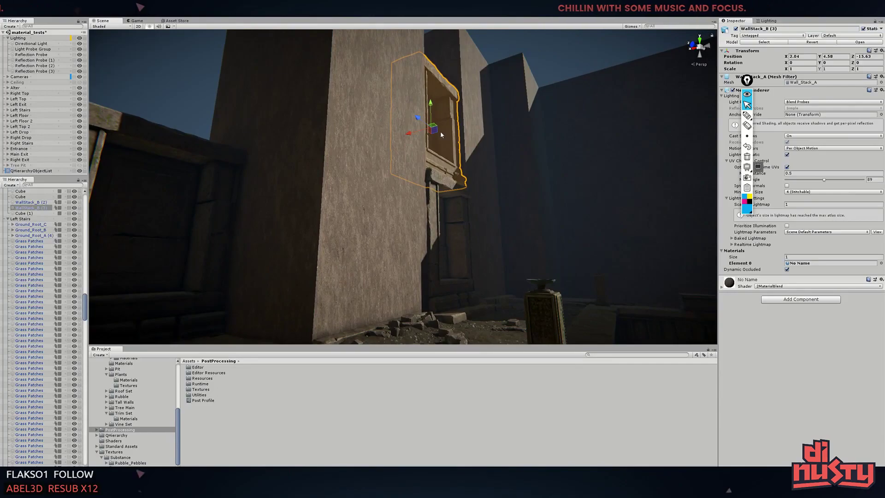
right_drag(527, 73, 470, 166)
click(295, 185)
right_drag(295, 184, 228, 142)
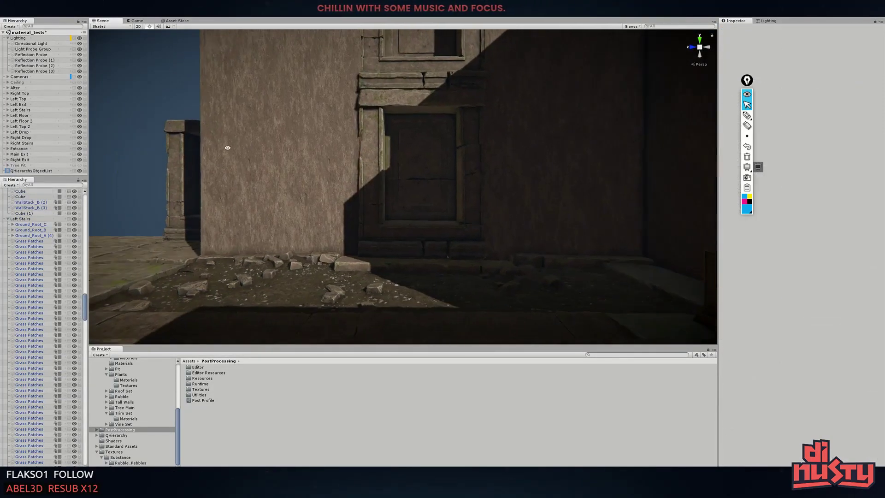
click(466, 196)
right_drag(466, 196, 296, 219)
click(297, 219)
click(180, 194)
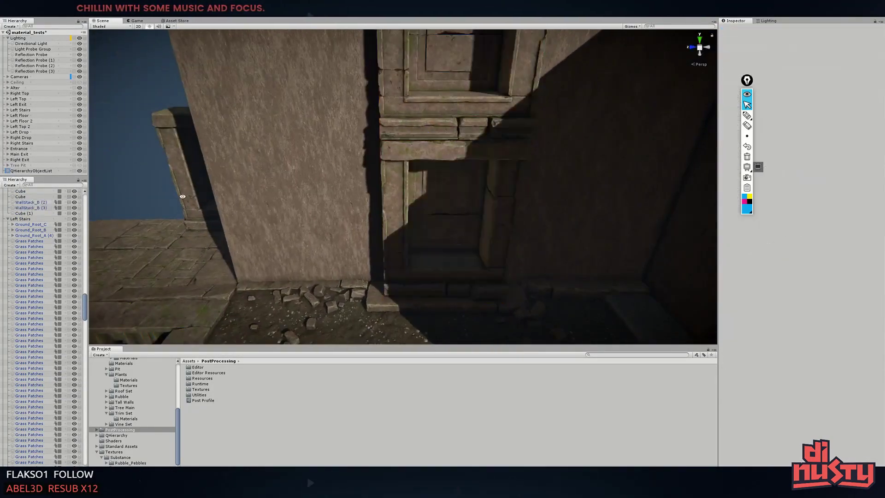
mouse_move(180, 194)
right_down()
mouse_move(232, 148)
mouse_move(352, 206)
mouse_move(442, 231)
mouse_move(423, 255)
mouse_move(377, 193)
mouse_move(419, 192)
mouse_move(452, 174)
right_up()
click(442, 231)
click(378, 193)
click(375, 193)
click(471, 158)
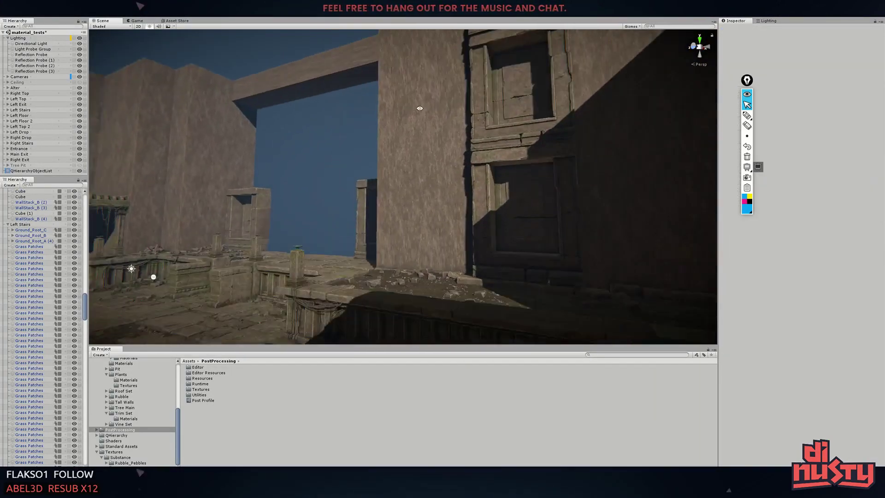
mouse_move(472, 69)
right_down()
mouse_move(191, 194)
mouse_move(191, 203)
mouse_move(148, 208)
mouse_move(552, 206)
mouse_move(544, 184)
right_up()
click(191, 194)
click(148, 208)
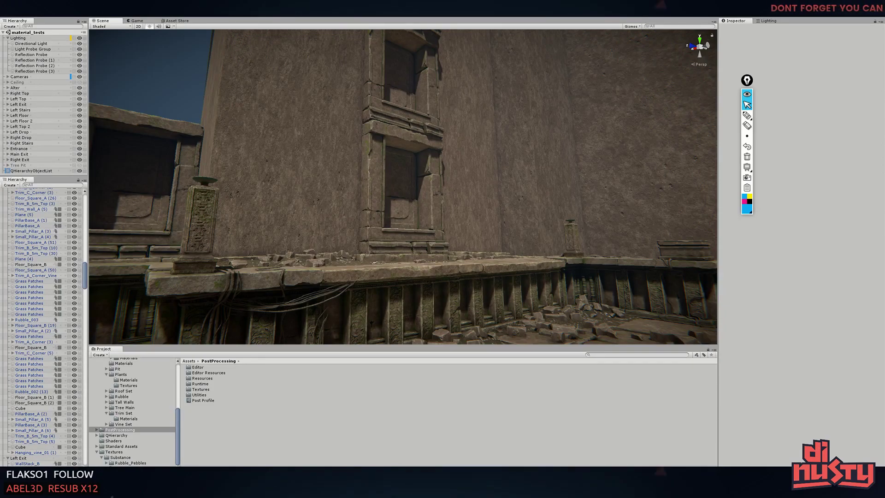
Look along the tall carved wall and select two of its wall stack modules
right_drag(463, 152, 379, 119)
click(379, 119)
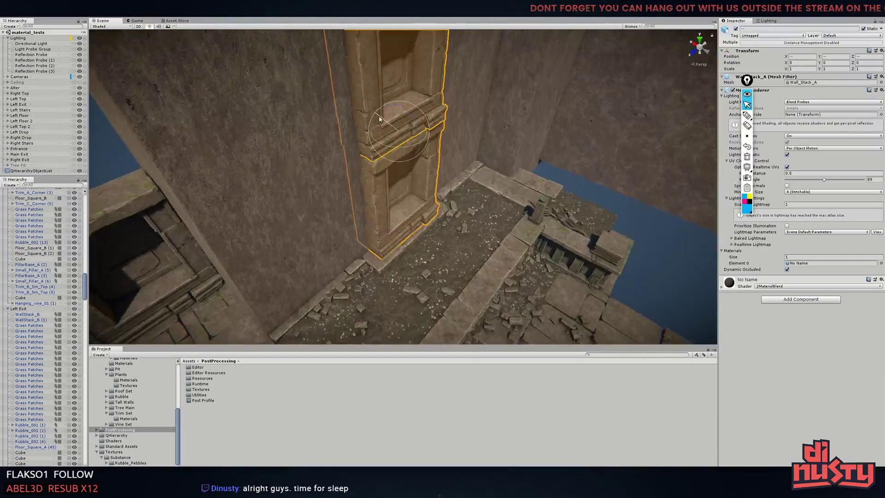
right_drag(354, 50, 423, 138)
shift+click(441, 81)
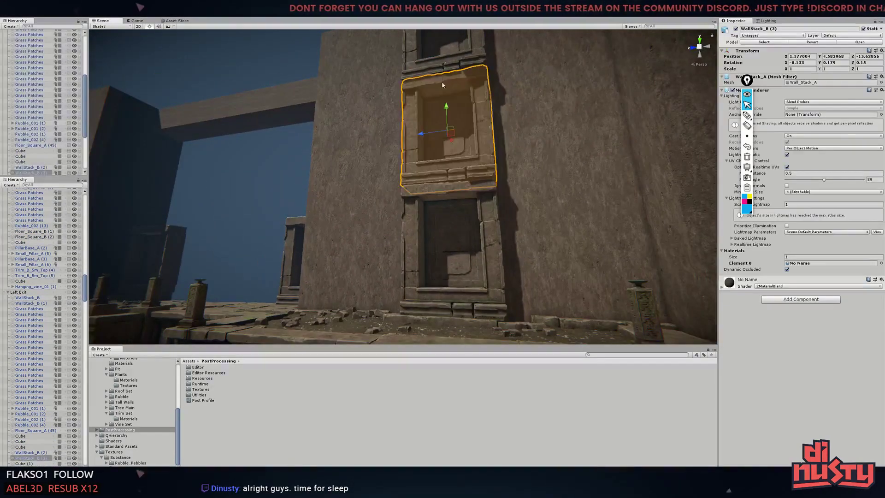
scroll(457, 177, up, 3)
right_drag(481, 153, 604, 157)
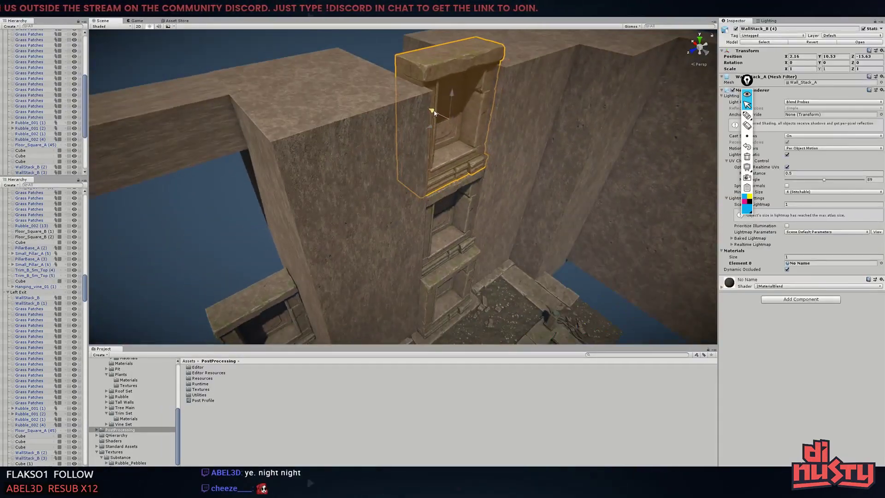
mouse_move(604, 158)
right_down()
mouse_move(547, 103)
mouse_move(321, 93)
right_up()
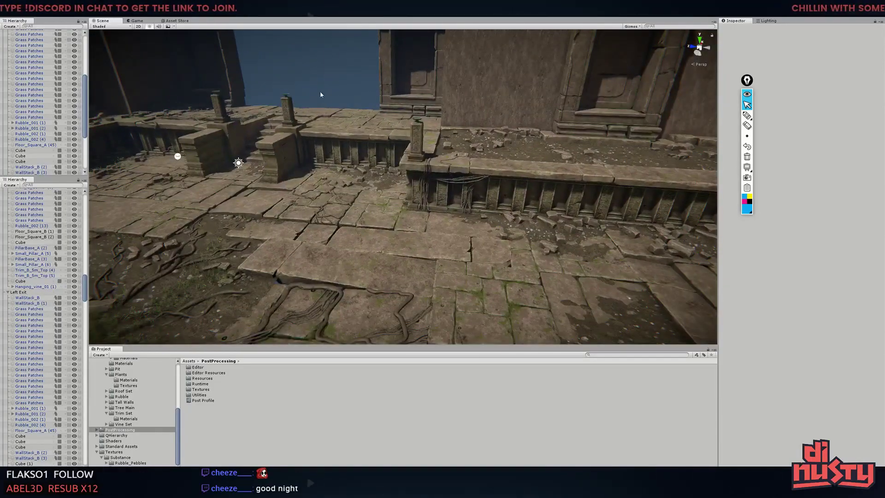
Rotate the Directional Light to about X 153.126, Y 433.644 to re-angle balcony shadows
click(238, 163)
click(271, 81)
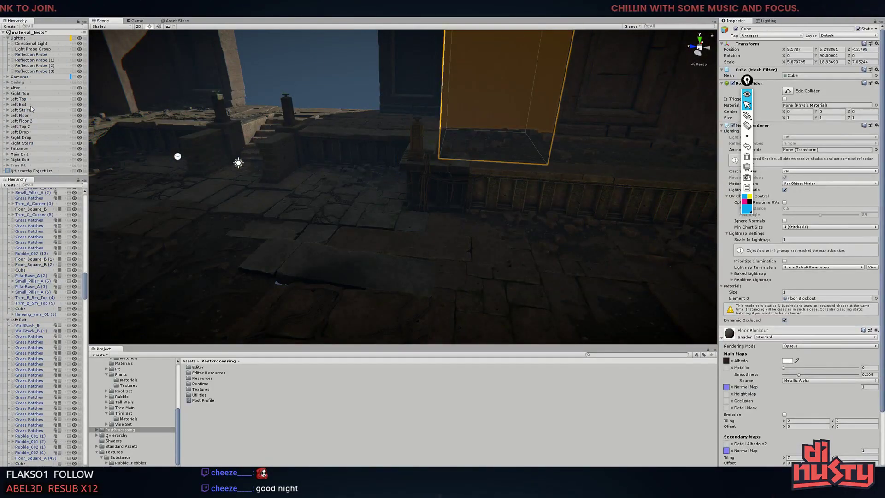
right_drag(322, 184, 477, 101)
click(476, 102)
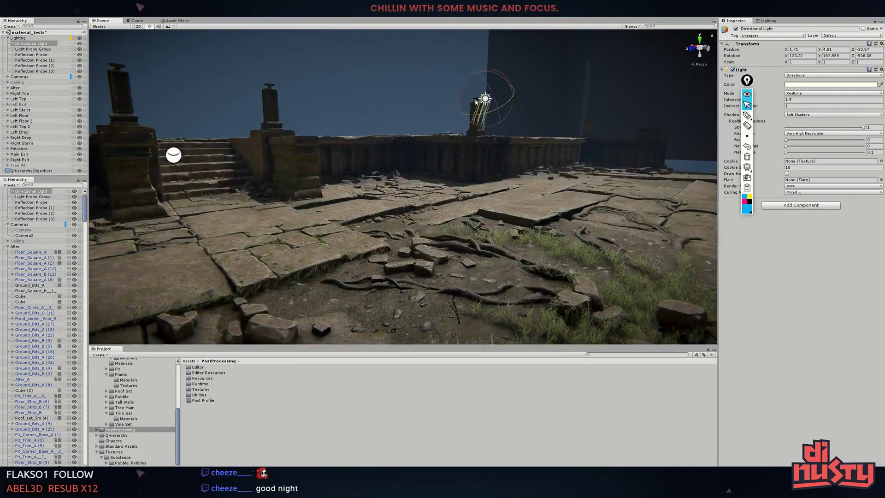
drag(476, 101, 428, 86)
right_drag(428, 87, 592, 135)
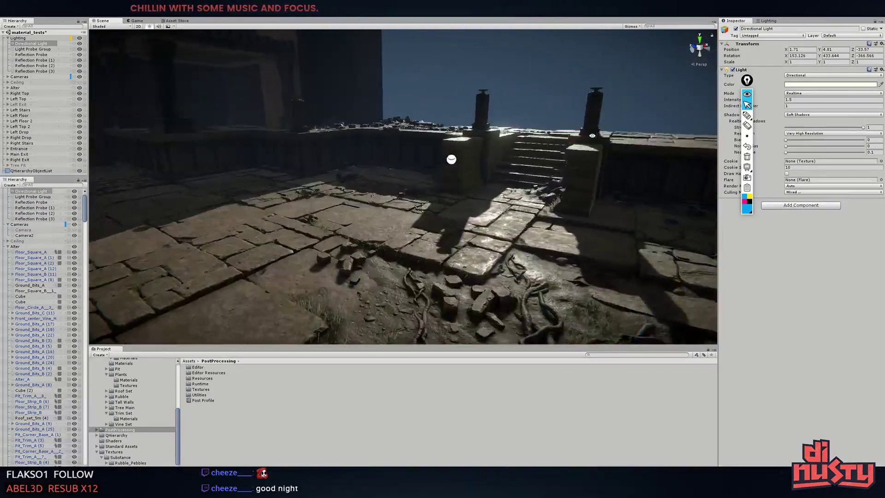
click(631, 27)
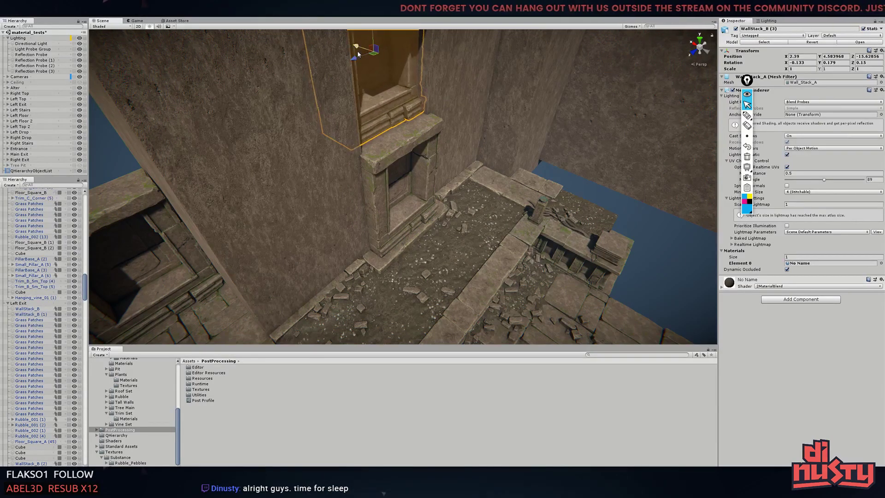
Select the upper window piece and WallStack_B (3) beneath it to inspect the stack
click(358, 54)
right_drag(358, 54, 416, 132)
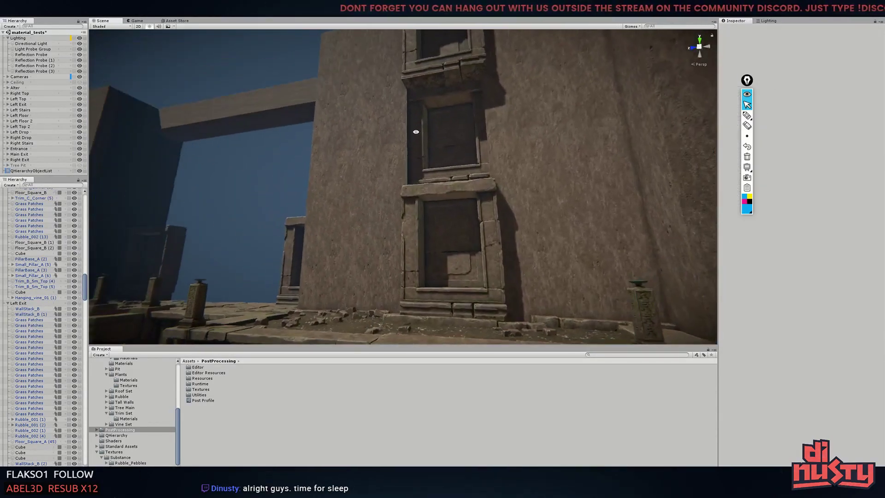
click(443, 74)
click(443, 74)
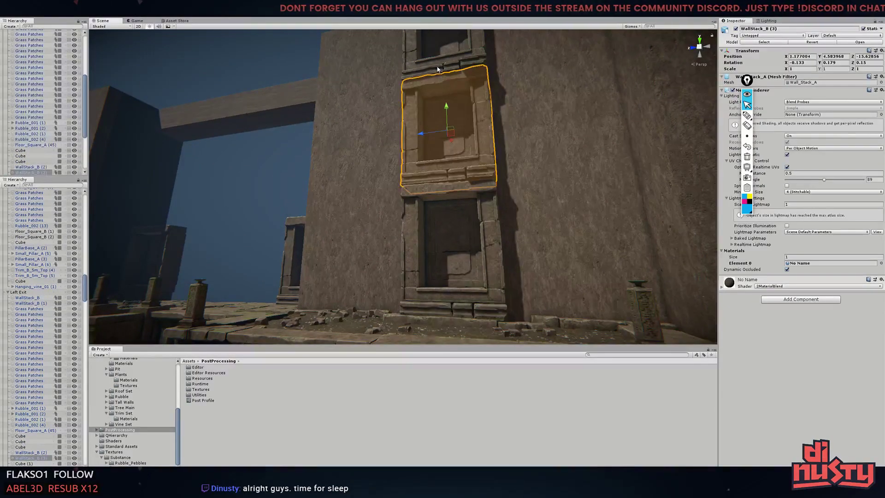
shift+click(437, 70)
right_drag(437, 69, 460, 179)
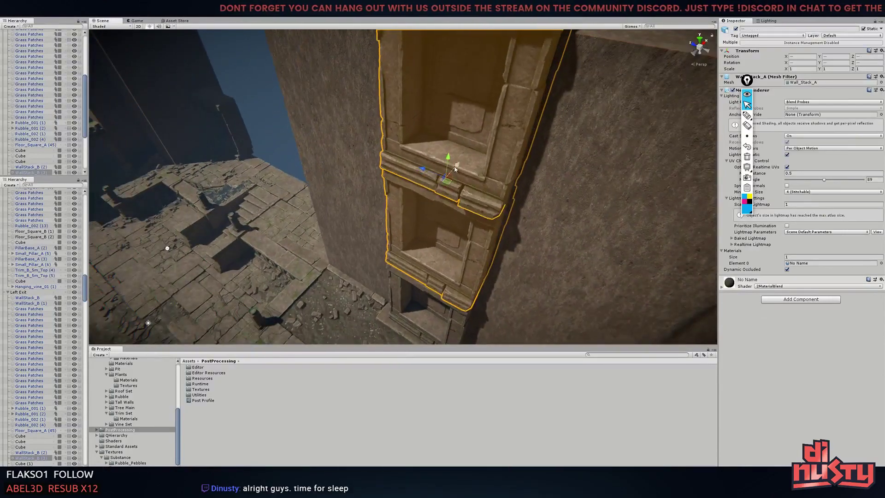
click(295, 124)
mouse_move(295, 125)
right_down()
mouse_move(352, 116)
mouse_move(479, 198)
right_up()
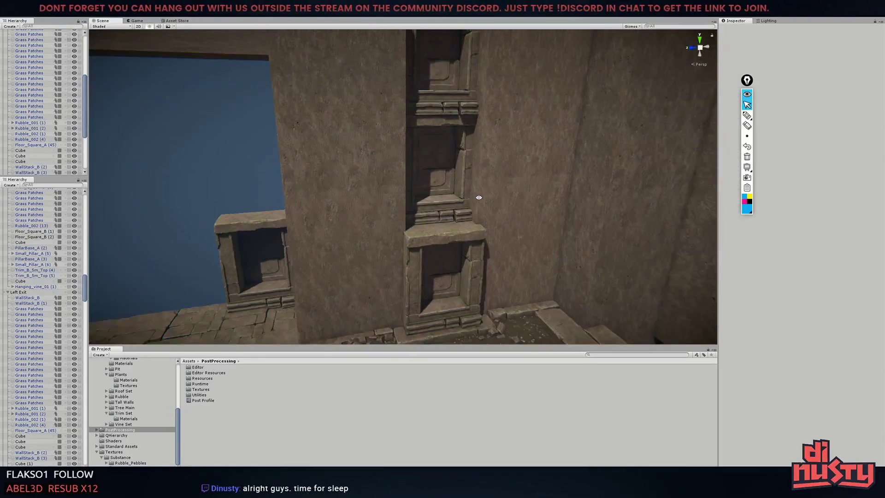
Check the stacked wall pieces and WallStack_B (4) from several angles along the wall
click(467, 176)
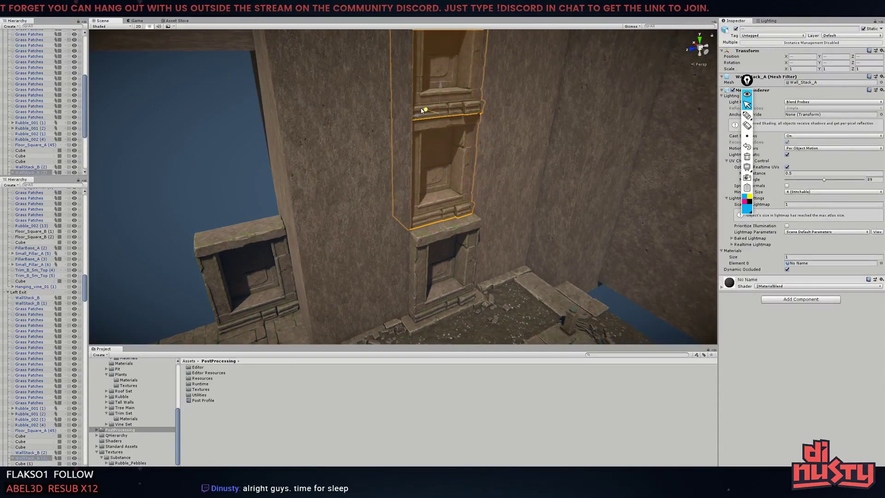
click(515, 189)
right_drag(515, 189, 594, 160)
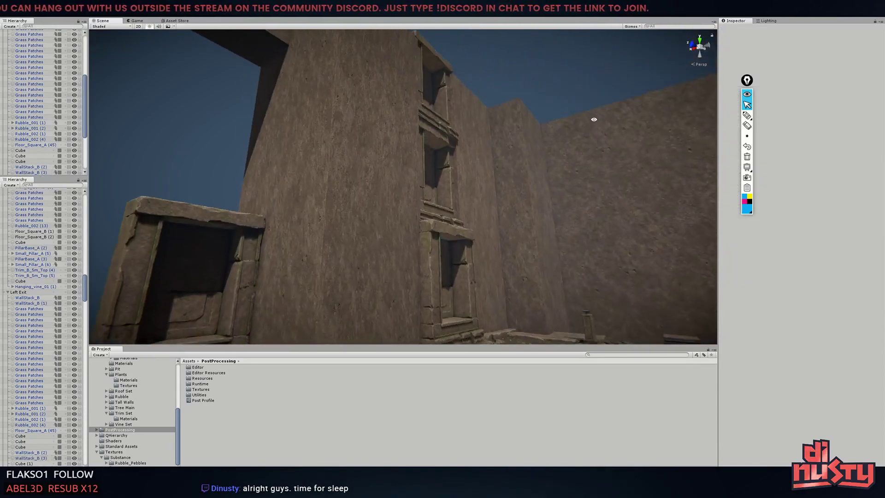
right_drag(590, 107, 547, 105)
click(442, 92)
mouse_move(443, 92)
right_down()
mouse_move(453, 166)
mouse_move(439, 116)
right_up()
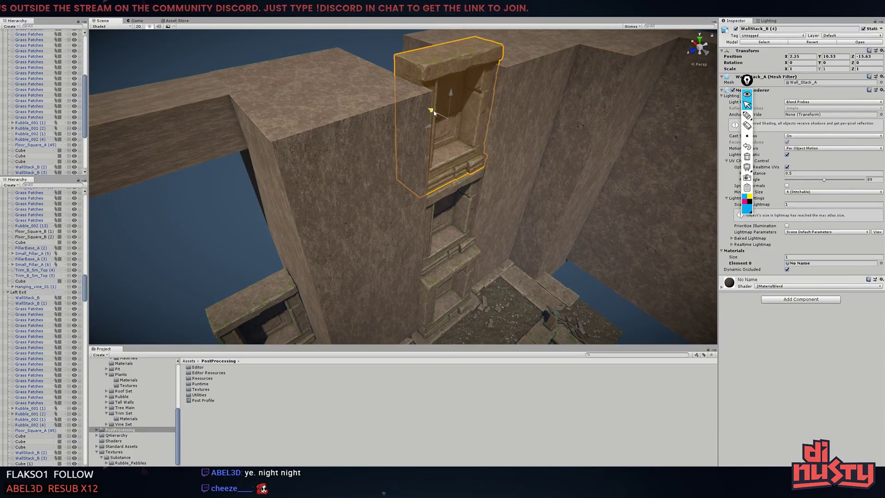
mouse_move(501, 144)
right_down()
mouse_move(531, 113)
mouse_move(419, 162)
mouse_move(450, 150)
right_up()
click(504, 138)
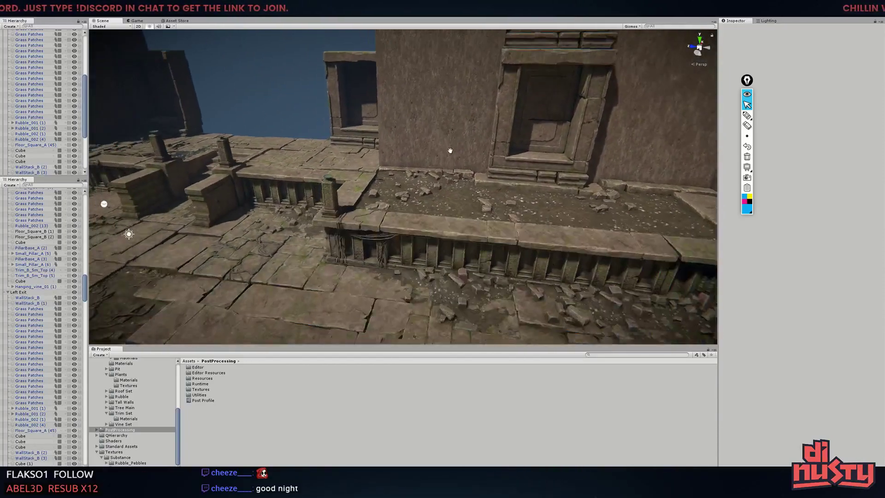
Nudge the sun's rotation, then hide the tall blocking Cube via its Hierarchy visibility eye
middle_drag(450, 150, 501, 117)
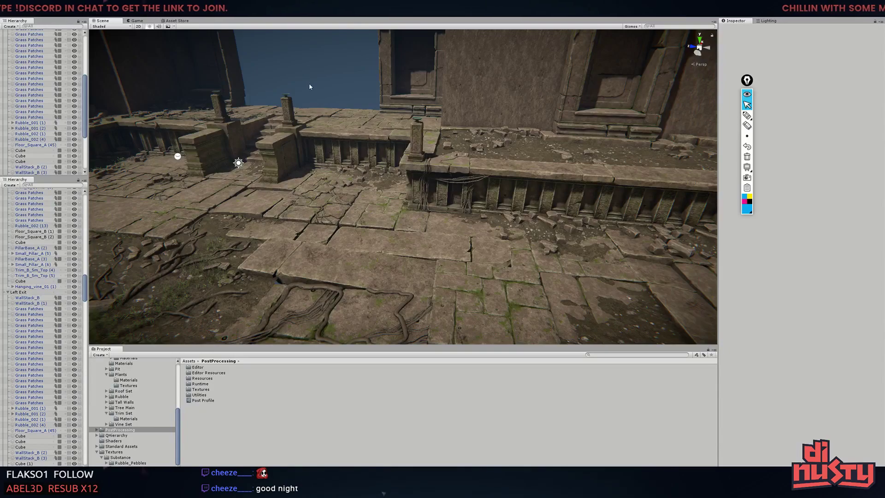
click(237, 165)
drag(238, 165, 271, 147)
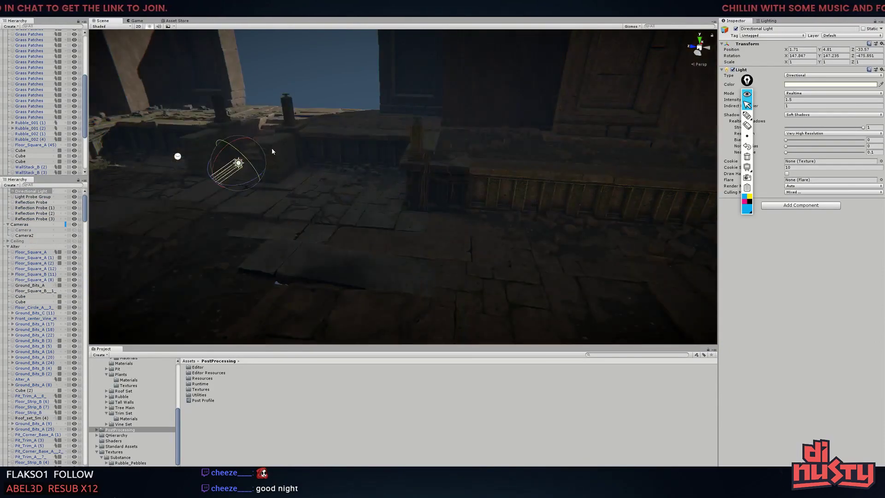
click(441, 93)
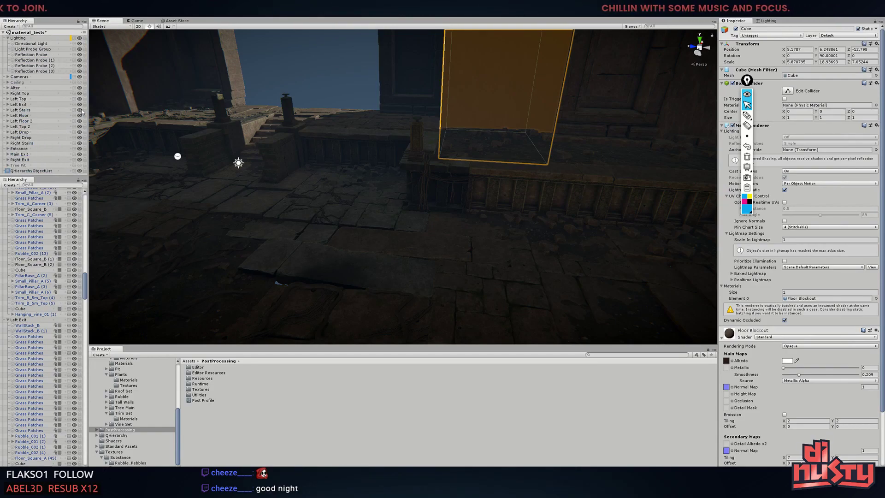
click(82, 110)
Swing the Directional Light to roughly 153, 434, -367 so pillar shadows cross the floor
mouse_move(298, 64)
right_down()
mouse_move(441, 92)
mouse_move(504, 128)
mouse_move(445, 117)
right_up()
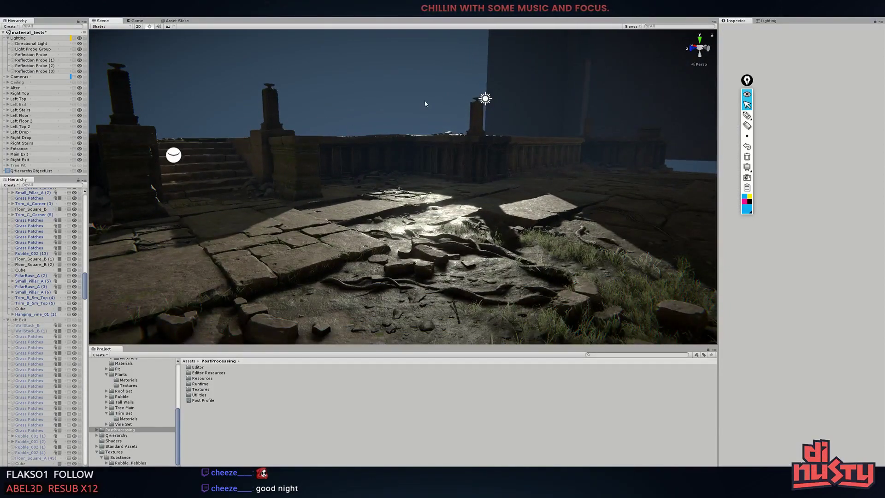
click(485, 99)
mouse_move(474, 92)
mouse_down()
mouse_move(508, 111)
mouse_move(433, 102)
mouse_move(427, 86)
mouse_up()
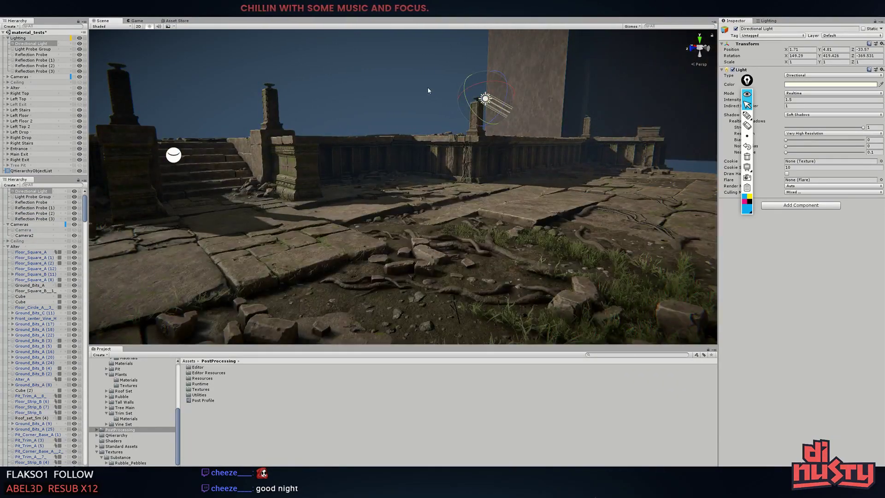
mouse_move(428, 87)
right_down()
mouse_move(354, 96)
mouse_move(507, 122)
mouse_move(542, 95)
right_up()
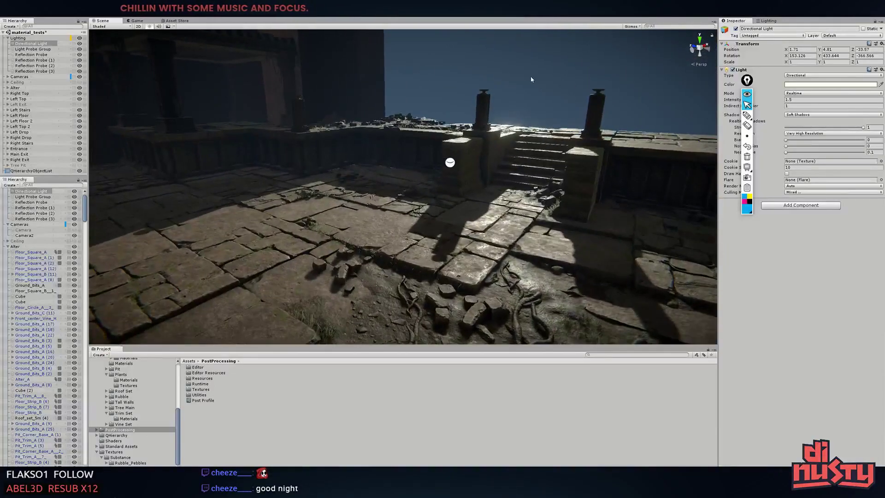
click(631, 26)
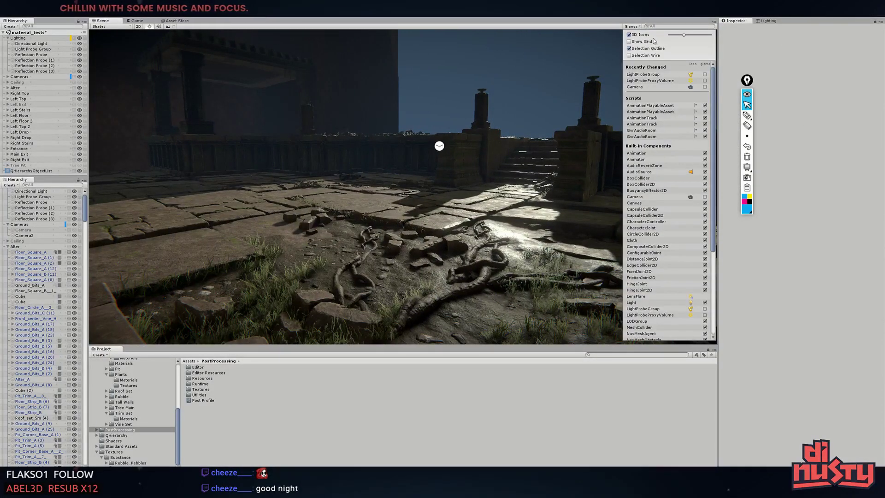
click(494, 94)
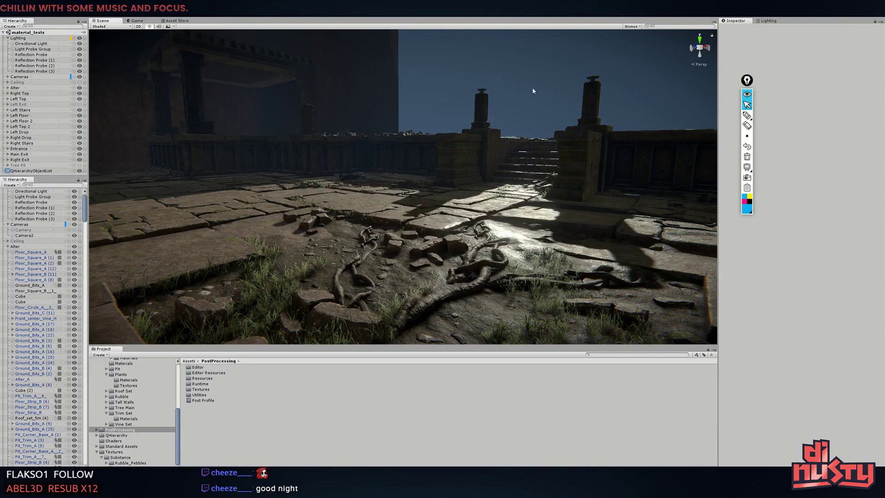